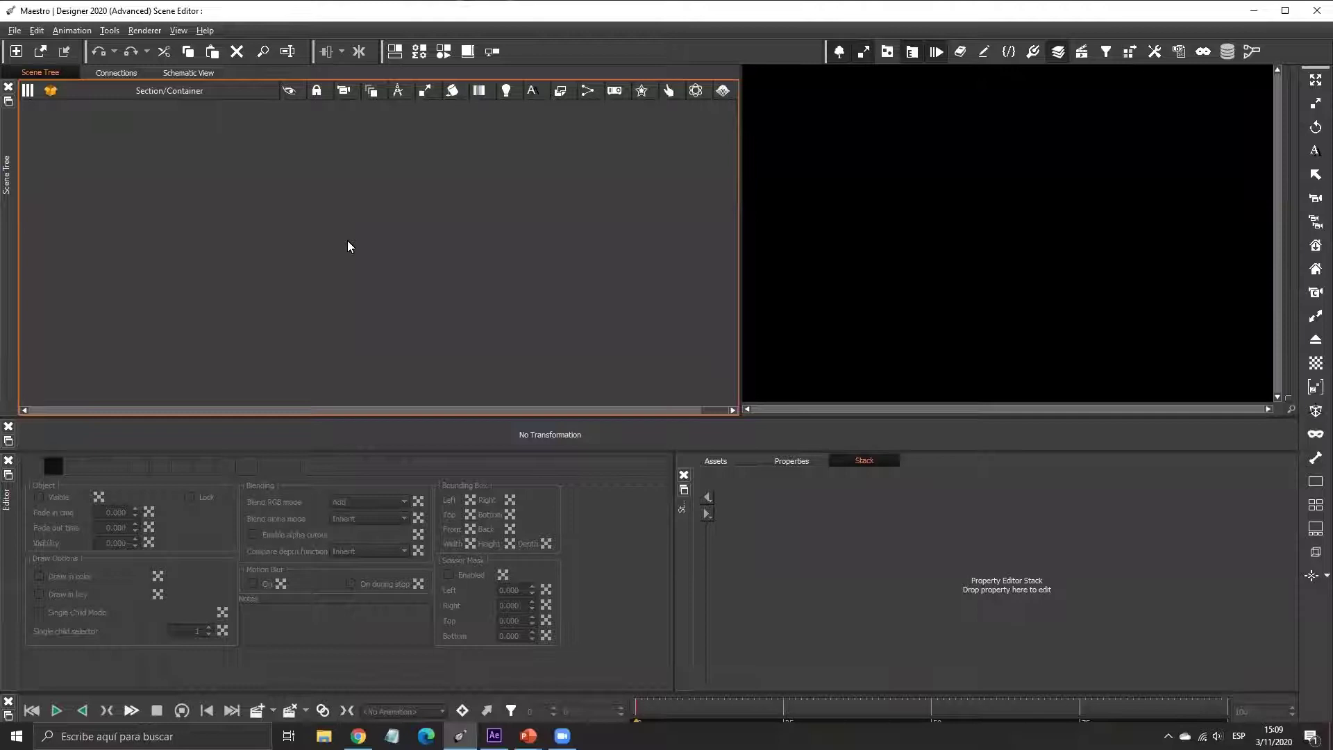
- Narrow the Section/Container column of the scene tree and create a new scene
left_click_drag(282, 88, 242, 97)
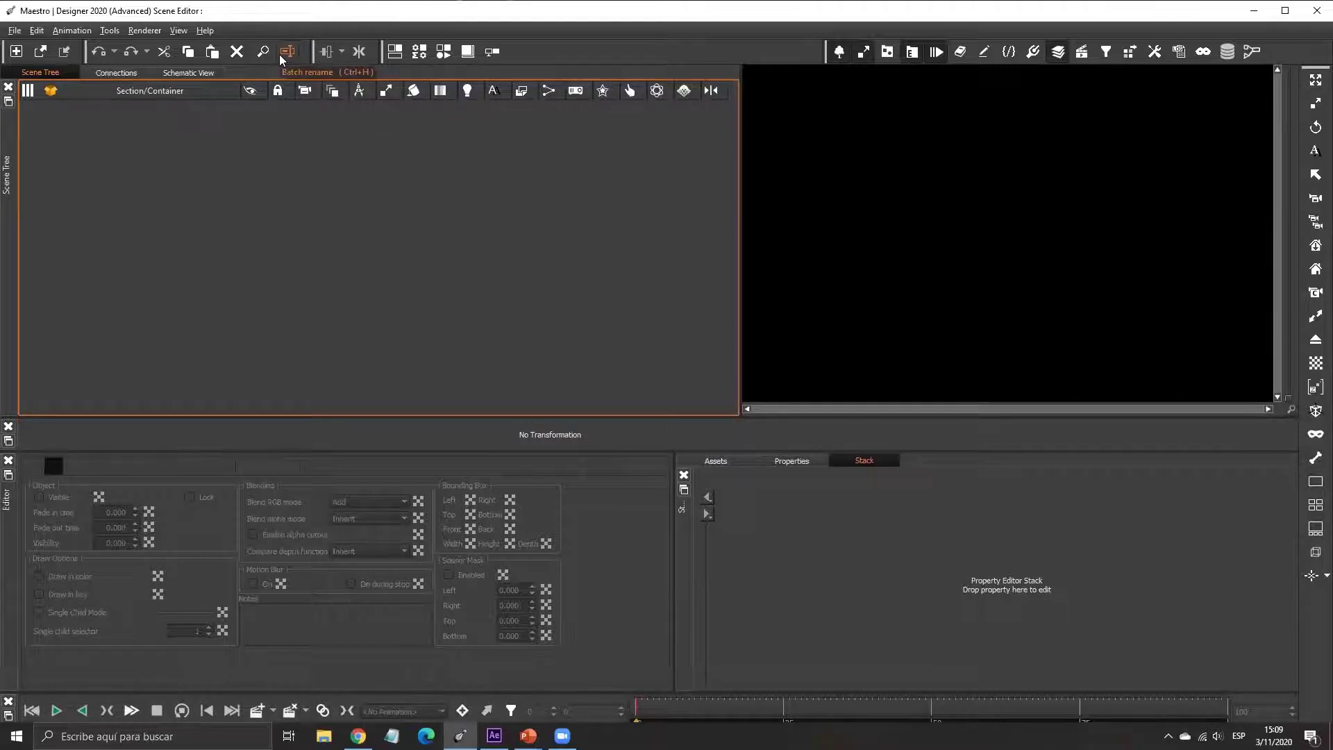
left_click(16, 51)
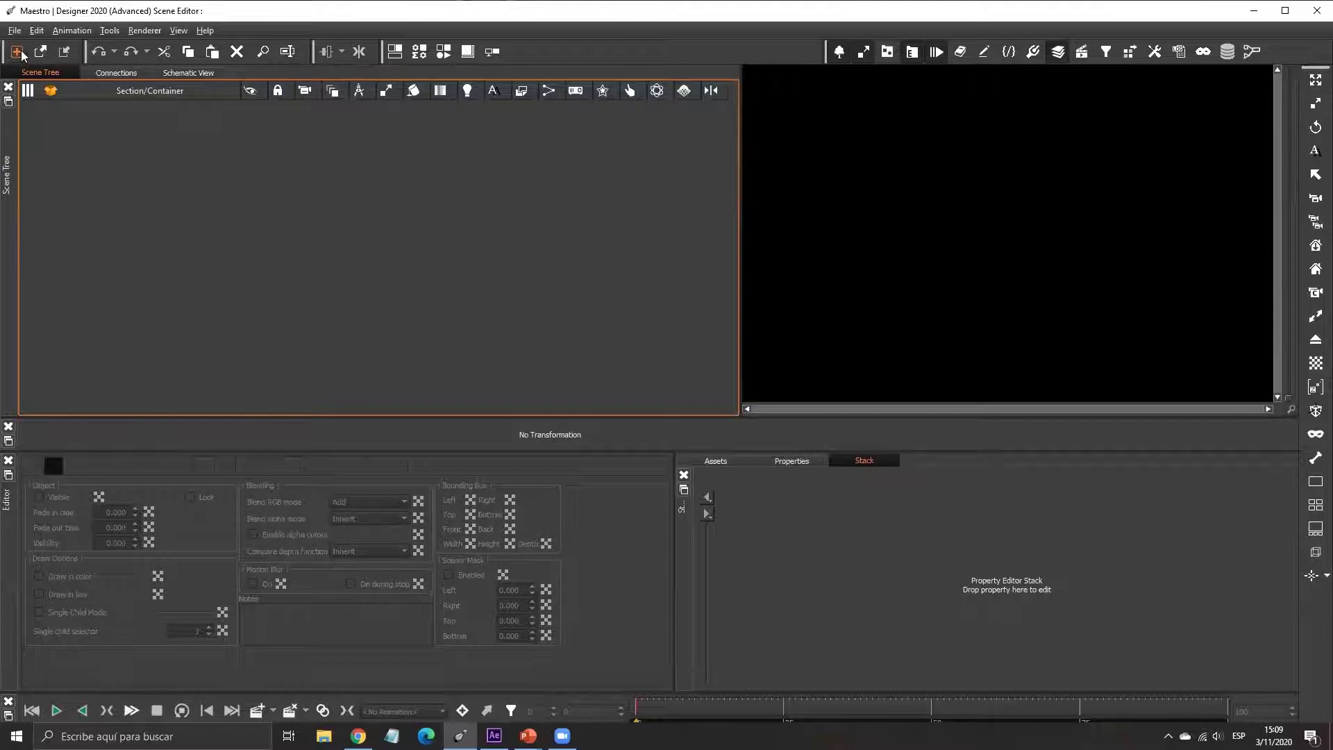
double_click(690, 200)
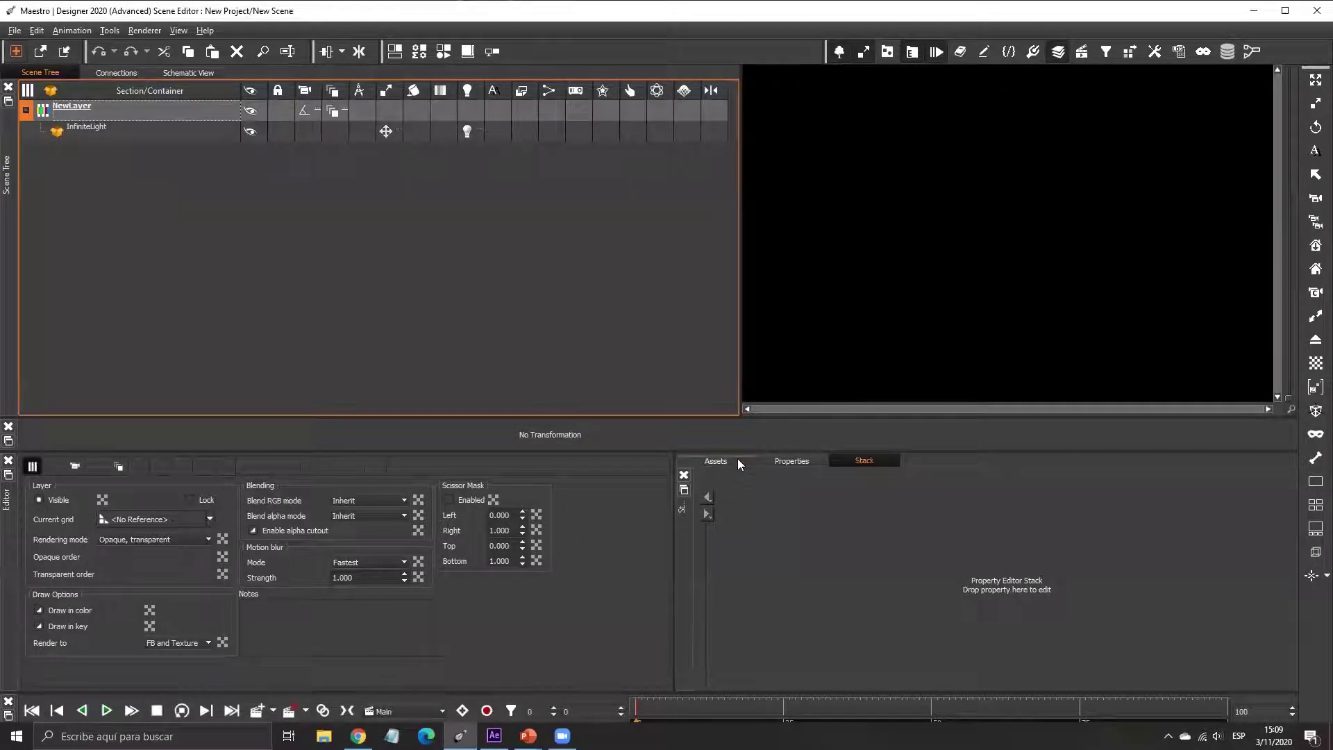
- Add a rectangle and a disk primitive to the scene, placing the disk above and to the right of the rectangle at Y about 1.71
left_click(737, 458)
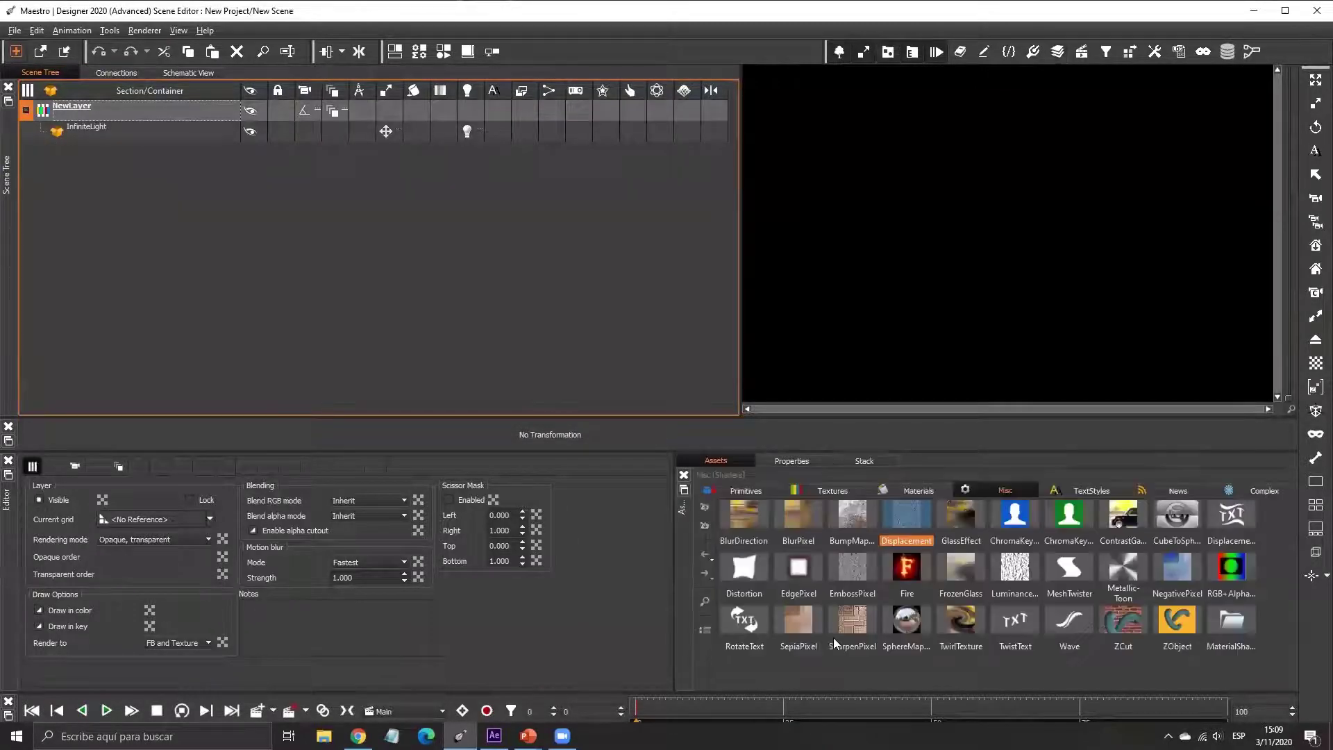
left_click(739, 491)
left_click_drag(1015, 517, 467, 301)
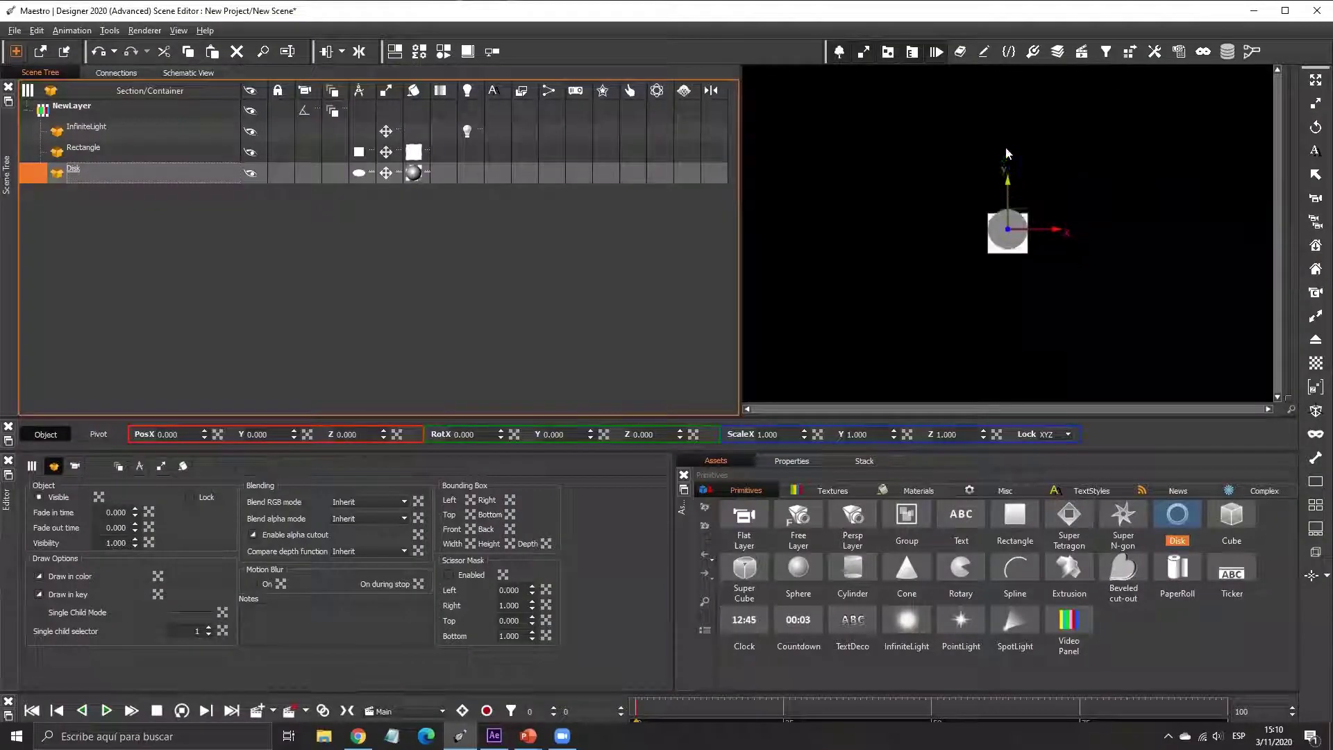
left_click_drag(1006, 194, 979, 123)
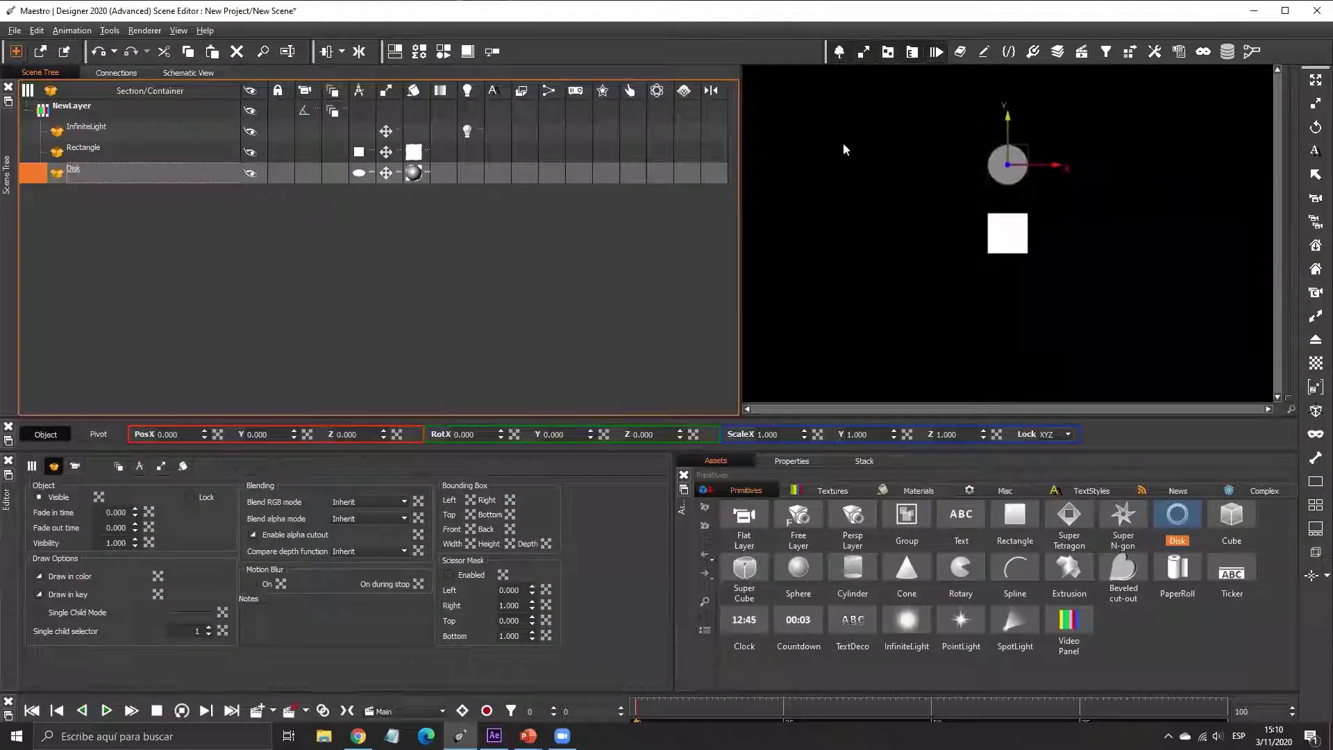
left_click_drag(1058, 168, 1135, 168)
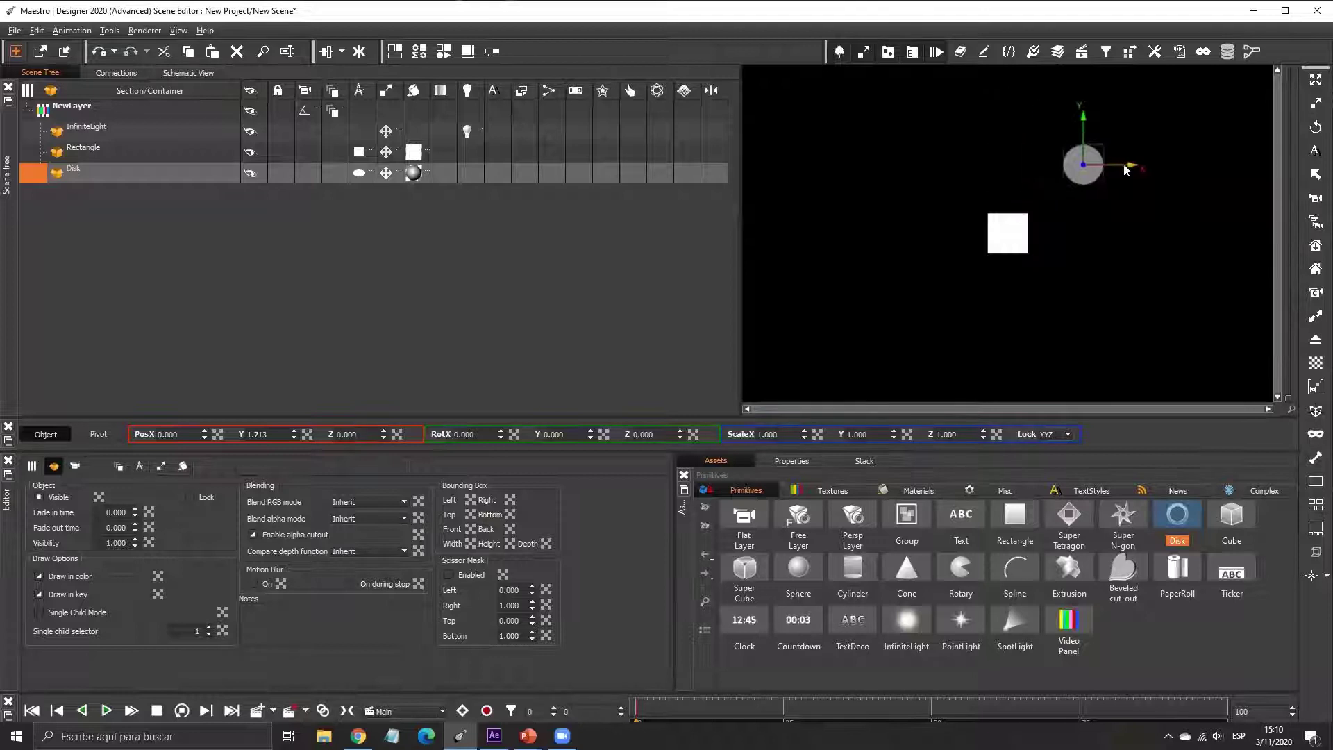
- Add a text primitive and place it below and left of the rectangle, at about X -2.53, Y -1.98
double_click(965, 520)
left_click_drag(1010, 254, 963, 320)
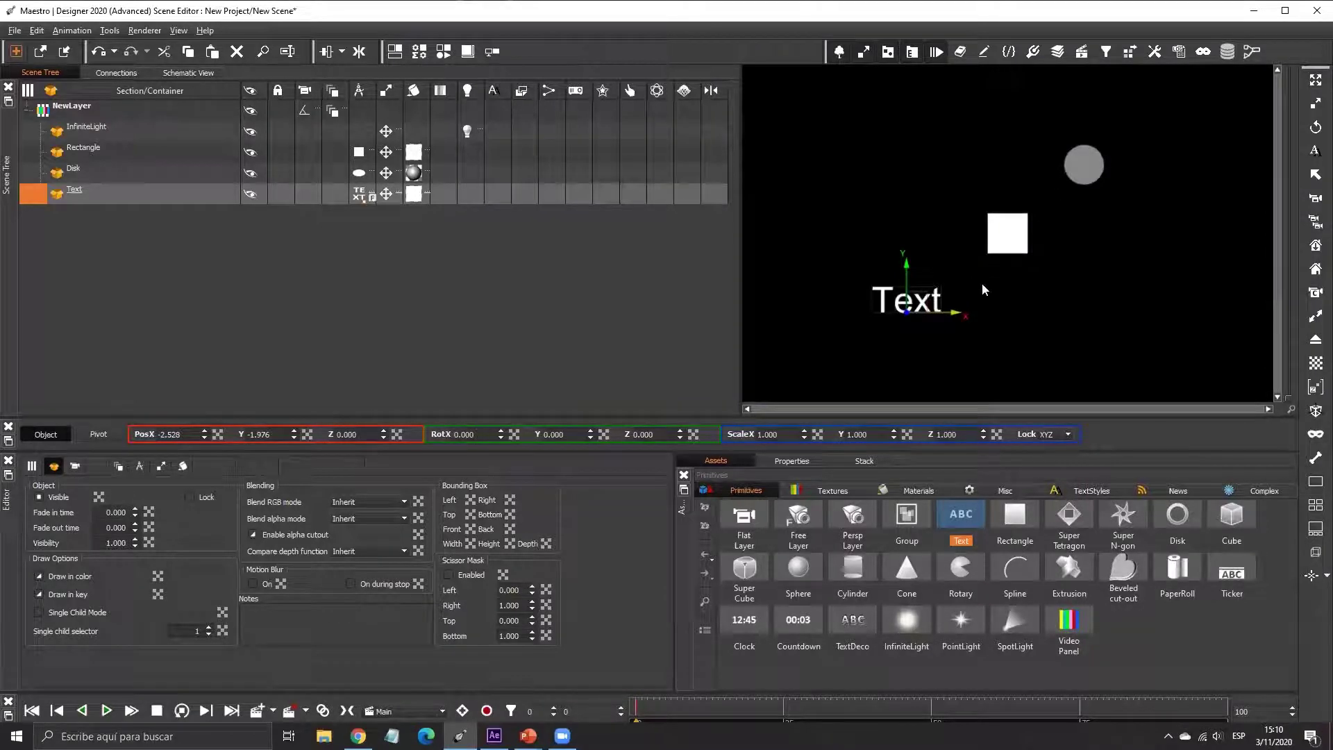
left_click(1003, 250)
left_click(1101, 170)
left_click(1008, 231)
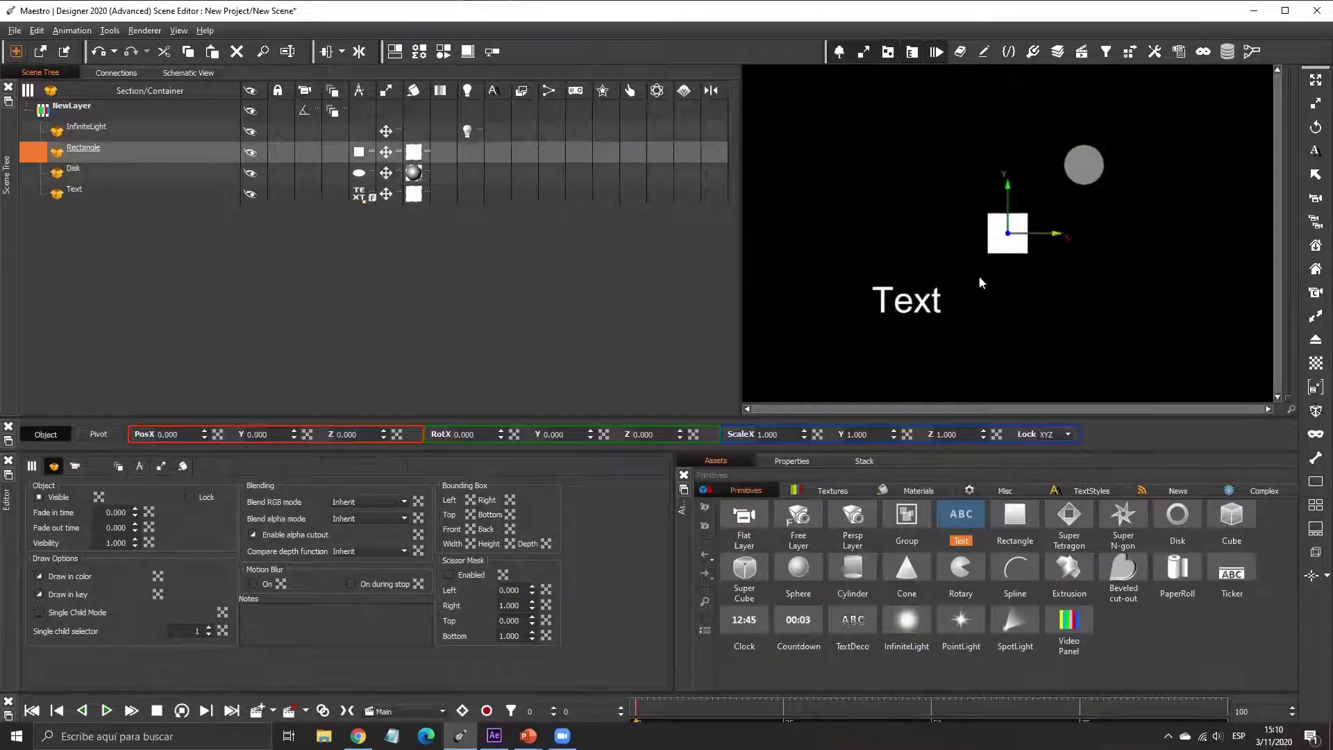
left_click(928, 306)
left_click(1012, 234)
left_click(1082, 171)
- Select the text, disk and rectangle together and align them to the left
left_click(118, 192)
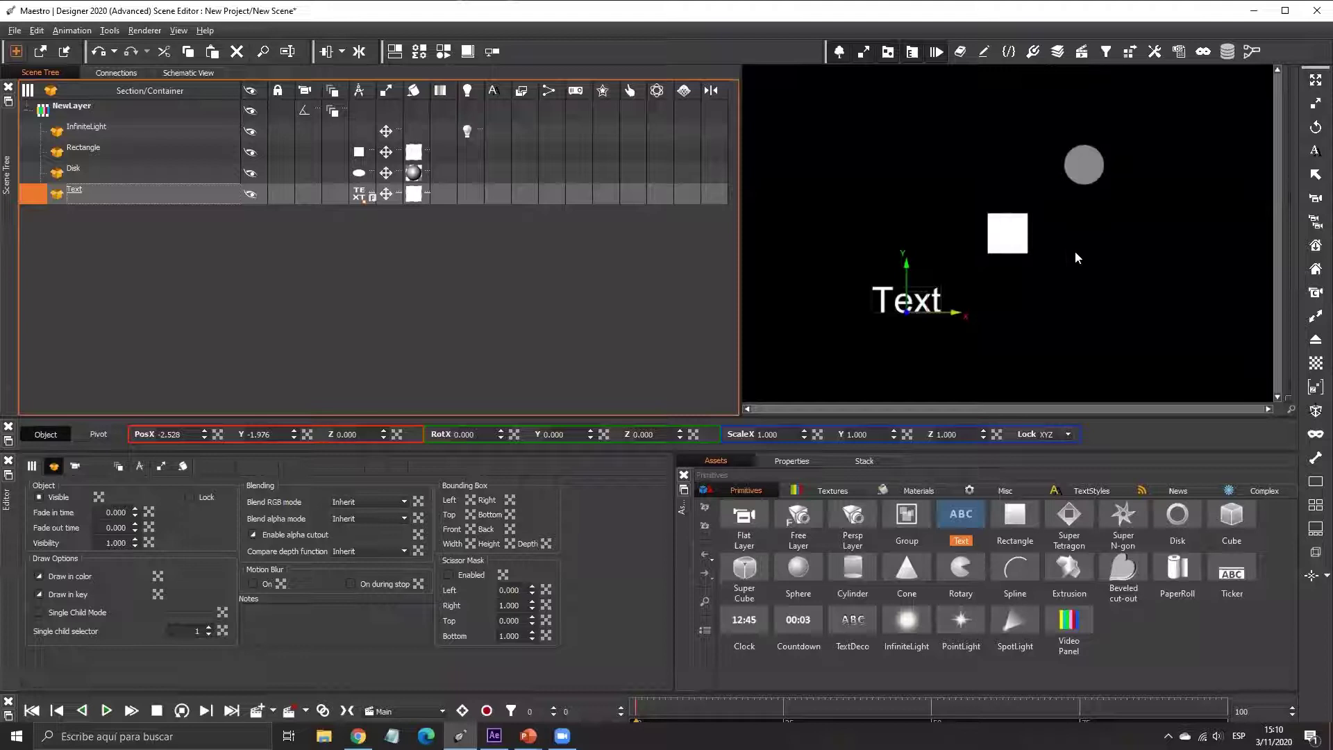
left_click(108, 172)
left_click(114, 151)
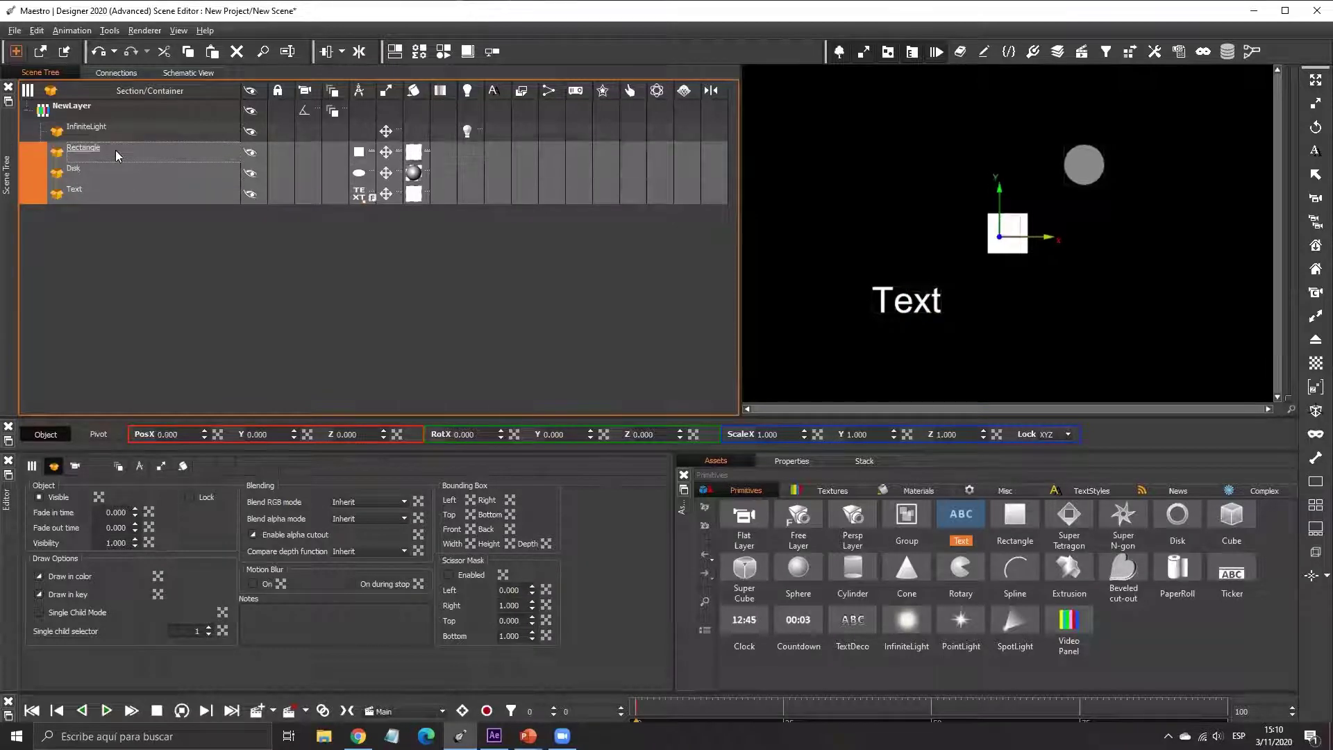
left_click(333, 54)
left_click(343, 53)
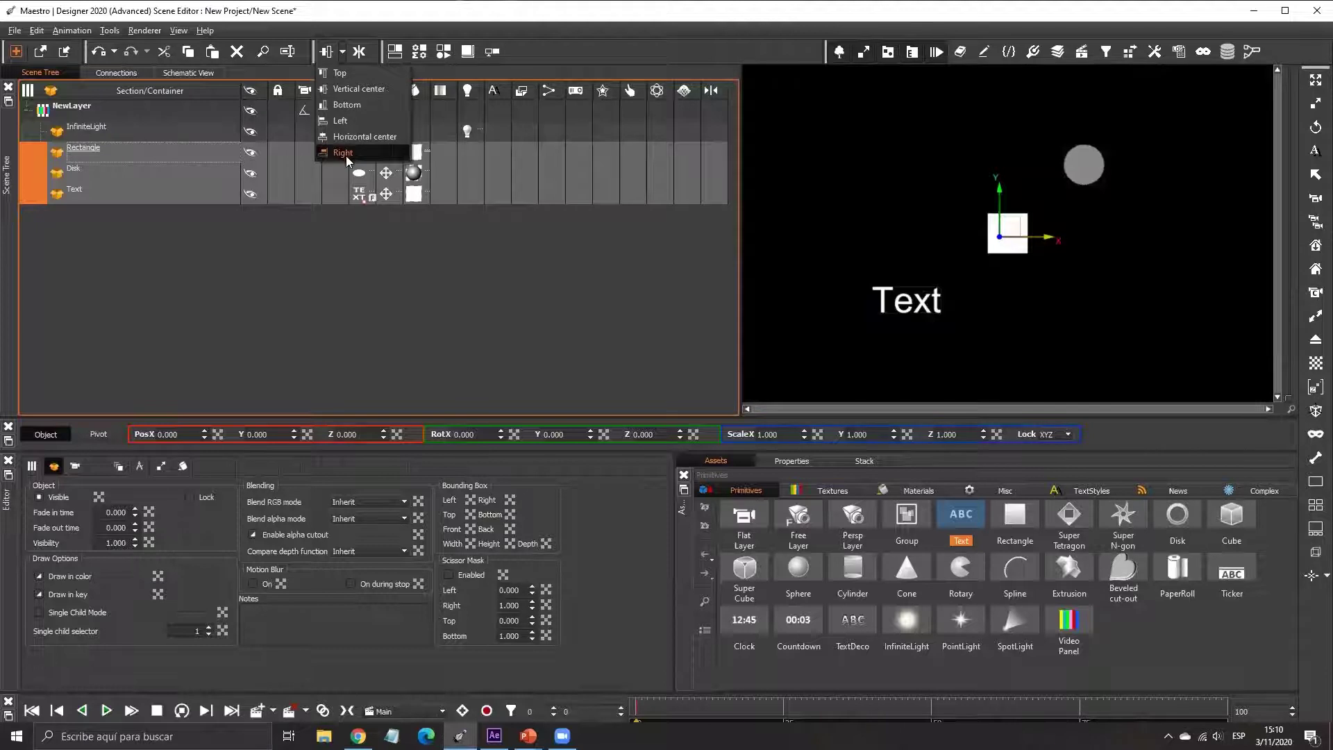
left_click(345, 124)
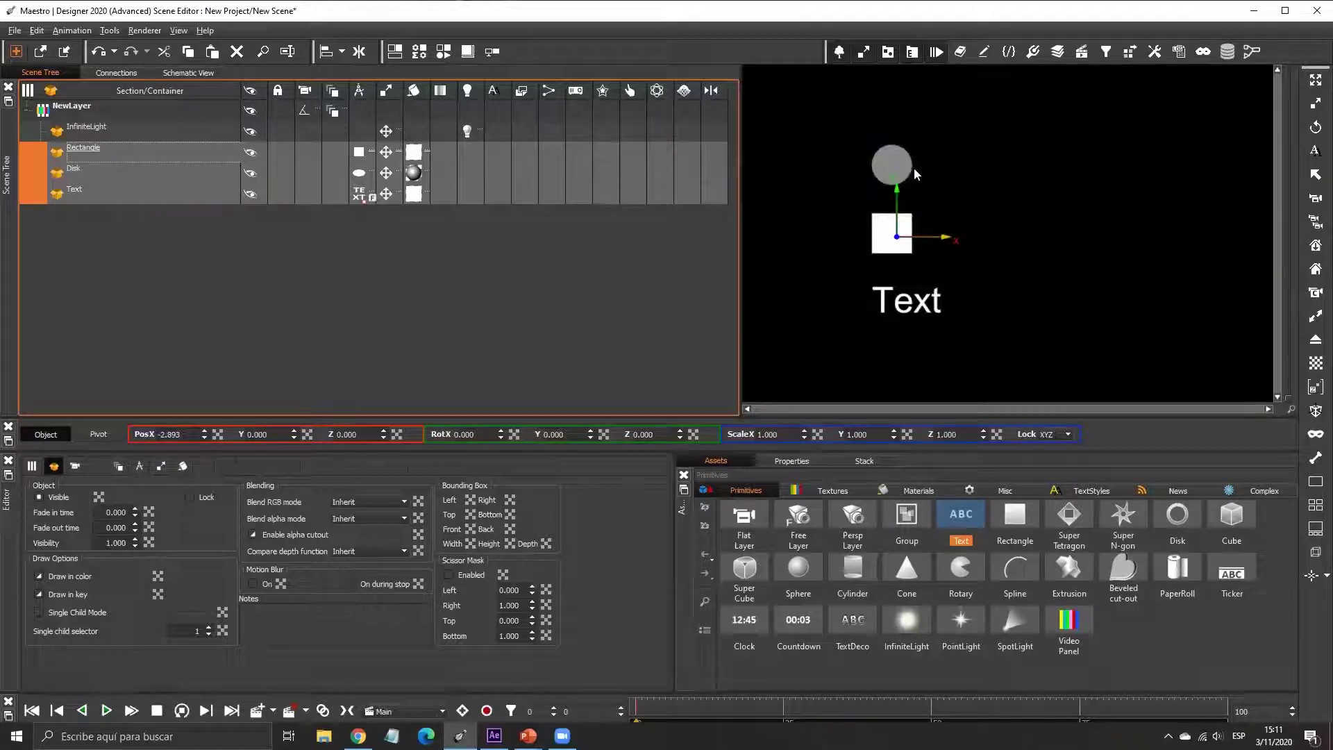
- Align the three selected objects on their vertical center and clear the selection
left_click(342, 53)
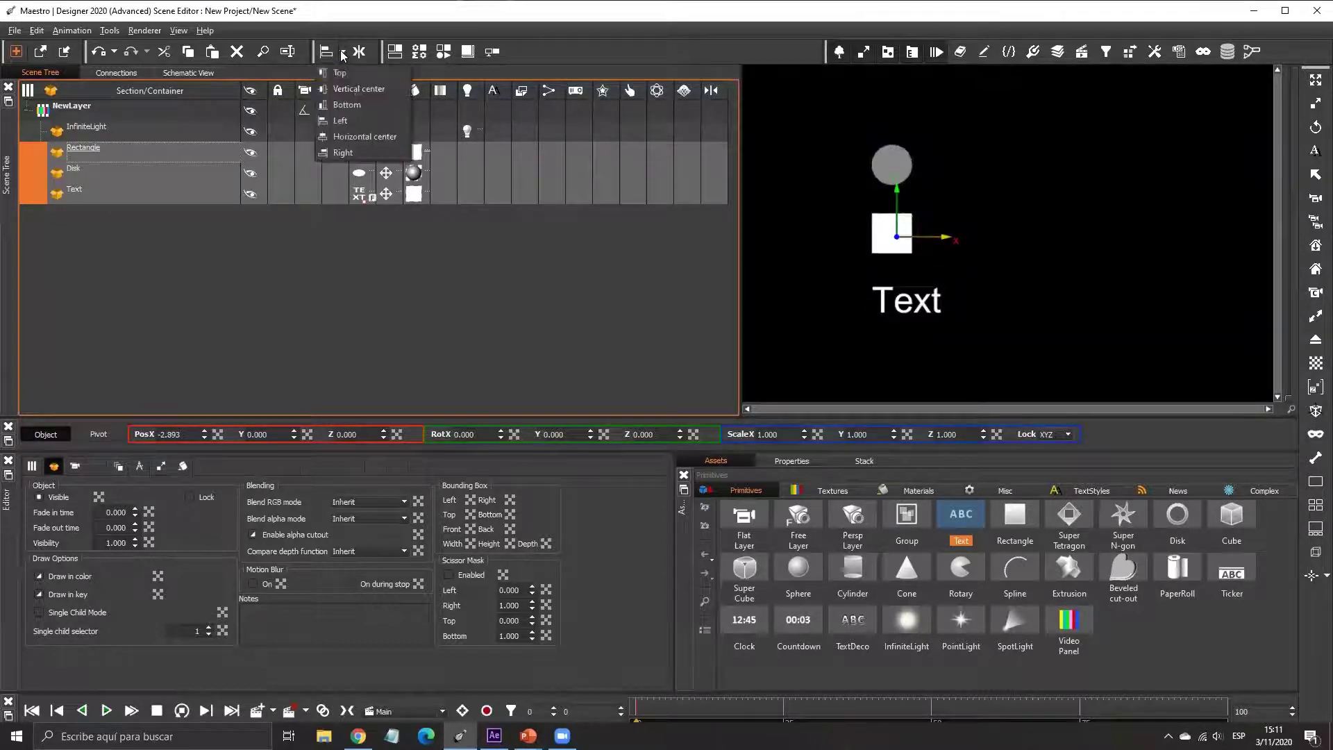
left_click(358, 90)
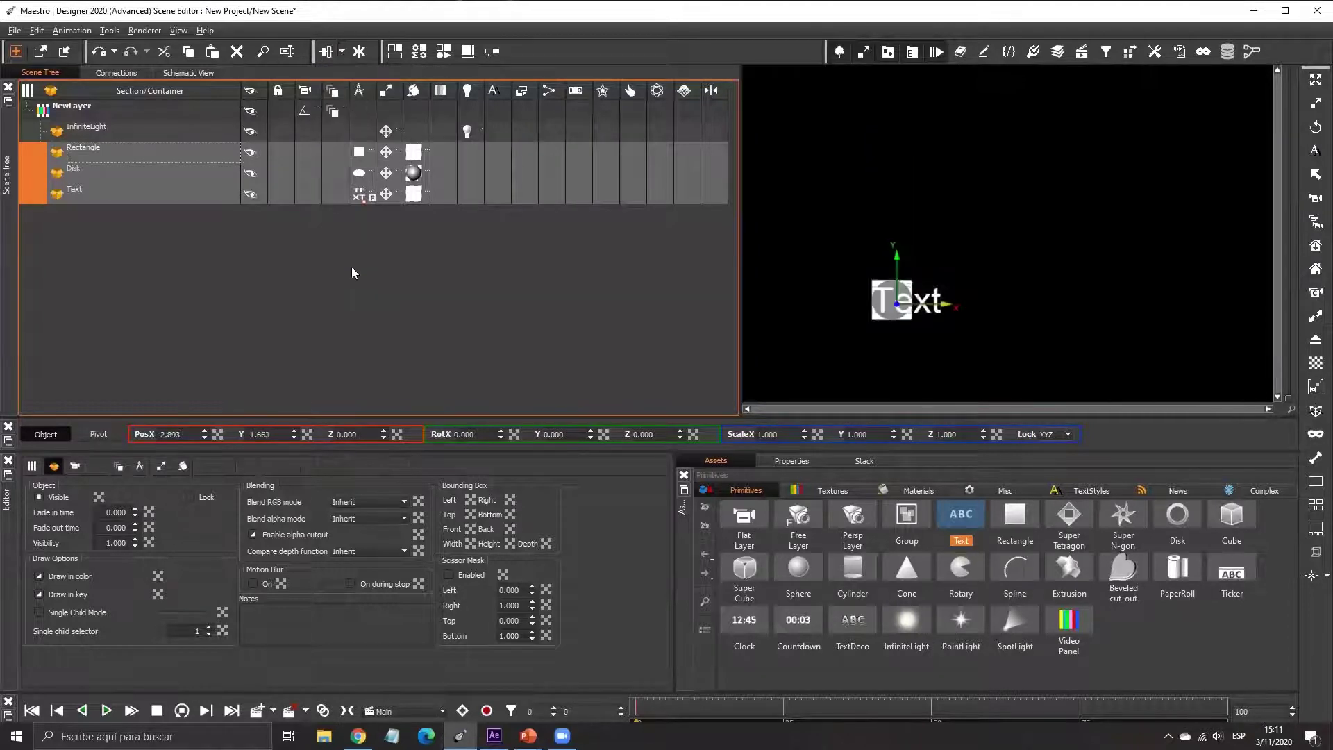
left_click(904, 207)
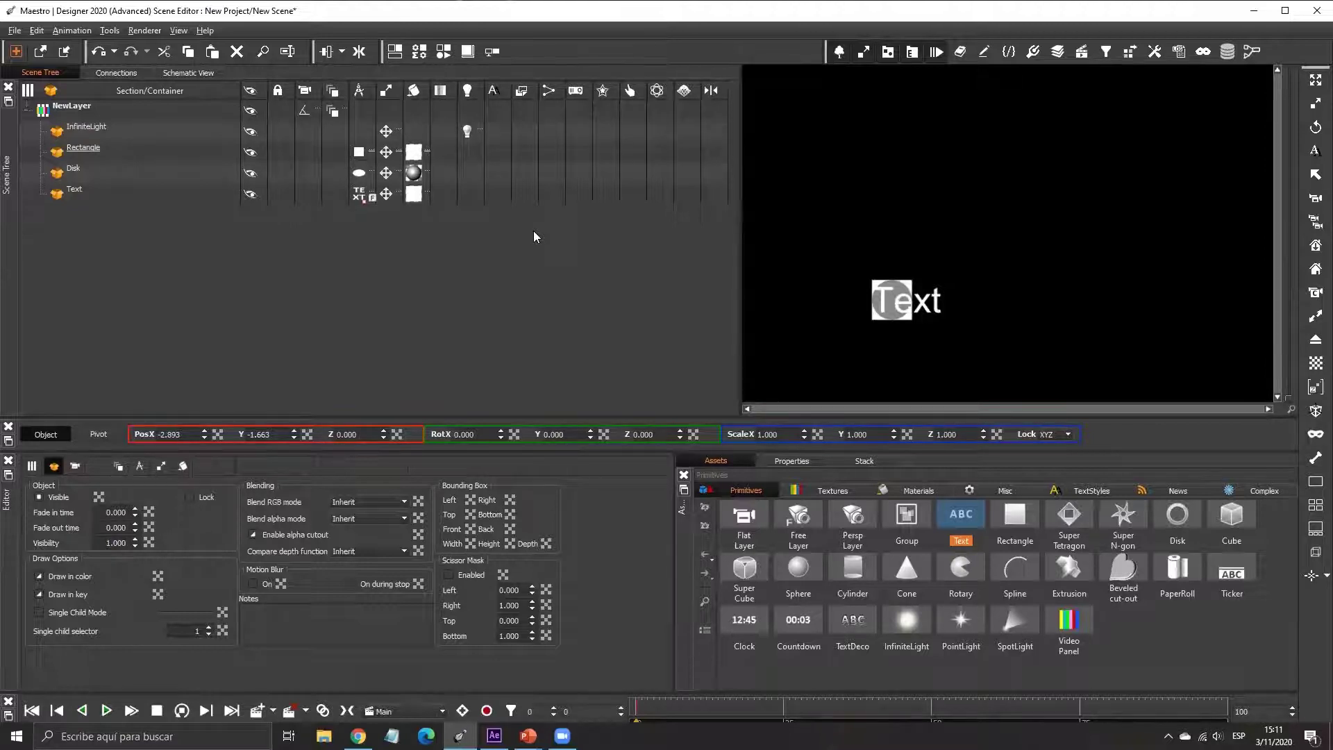
- Delete the disk and the rectangle from the scene tree
left_click(107, 168)
left_click(118, 147, "ctrl")
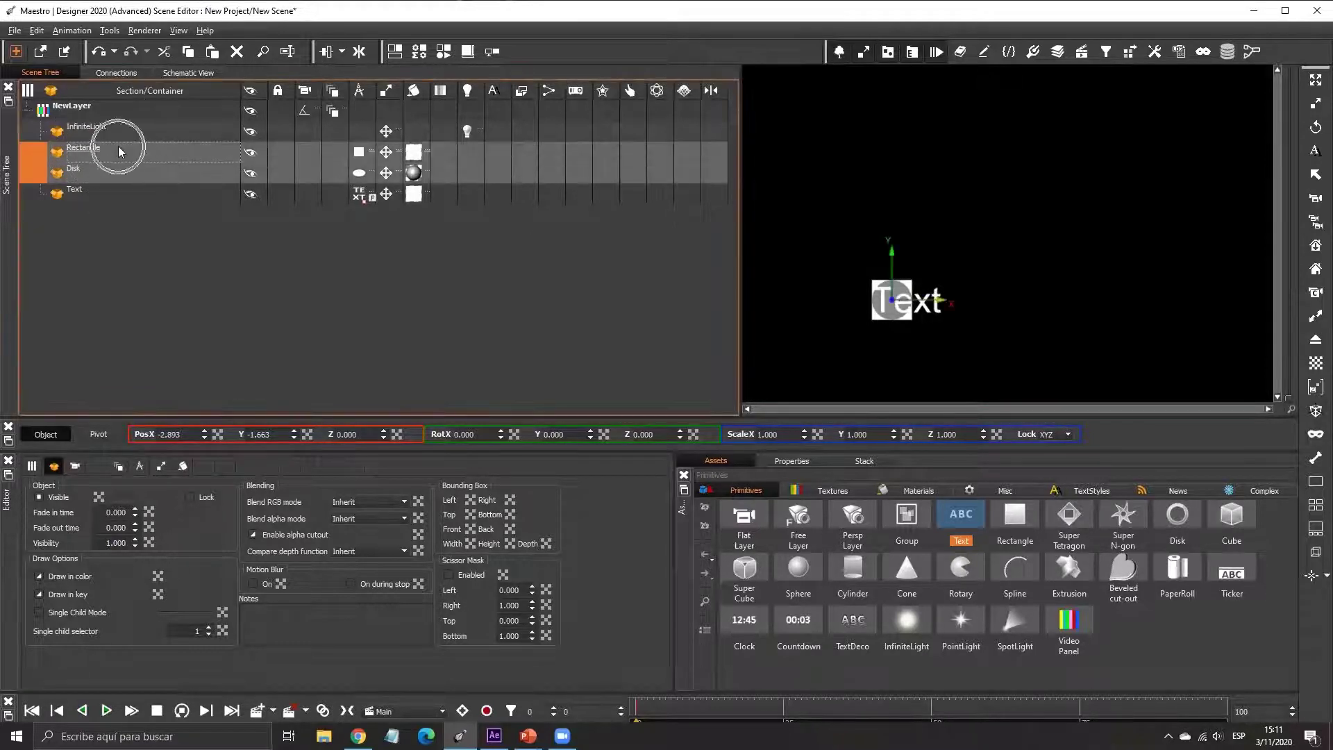
key("Delete")
- Move the text to about X -4.54, Y 1.71 and create six copies of it spread out in one vertical column
left_click(80, 157)
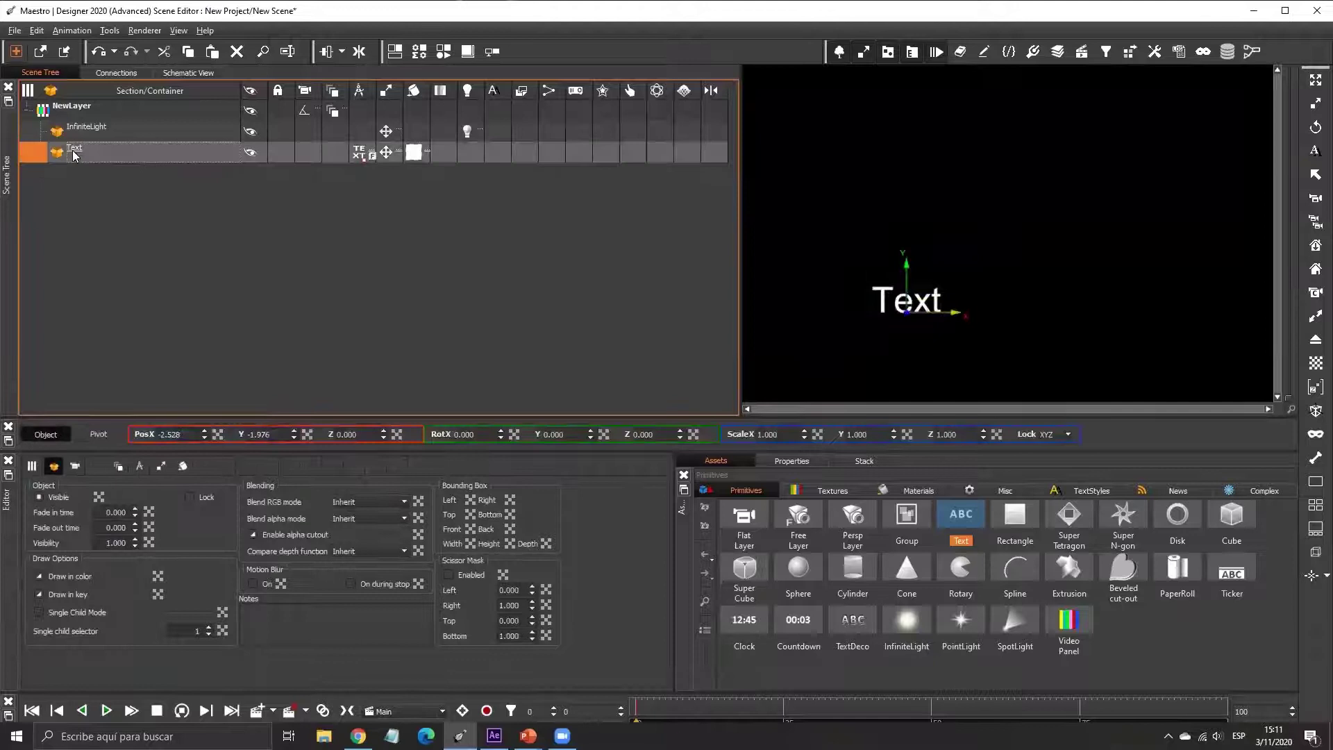
left_click_drag(908, 267, 925, 118)
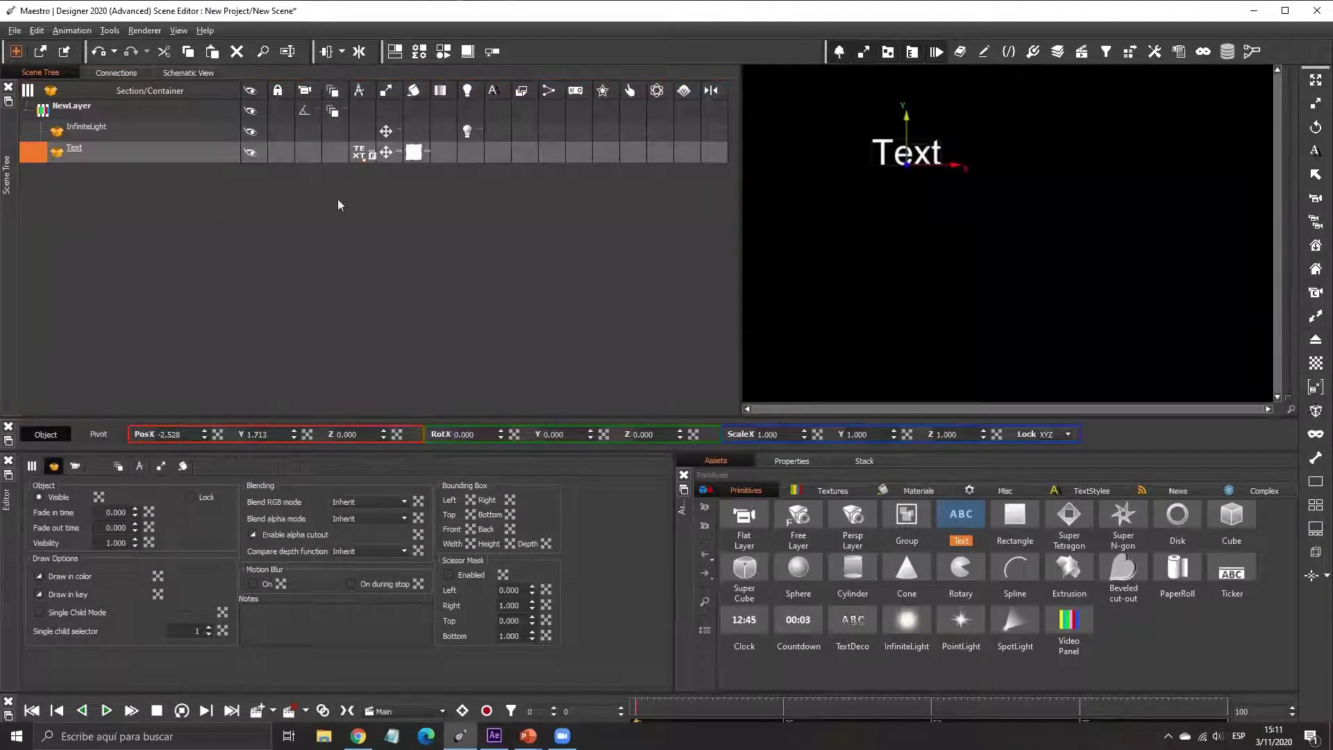
left_click(153, 156)
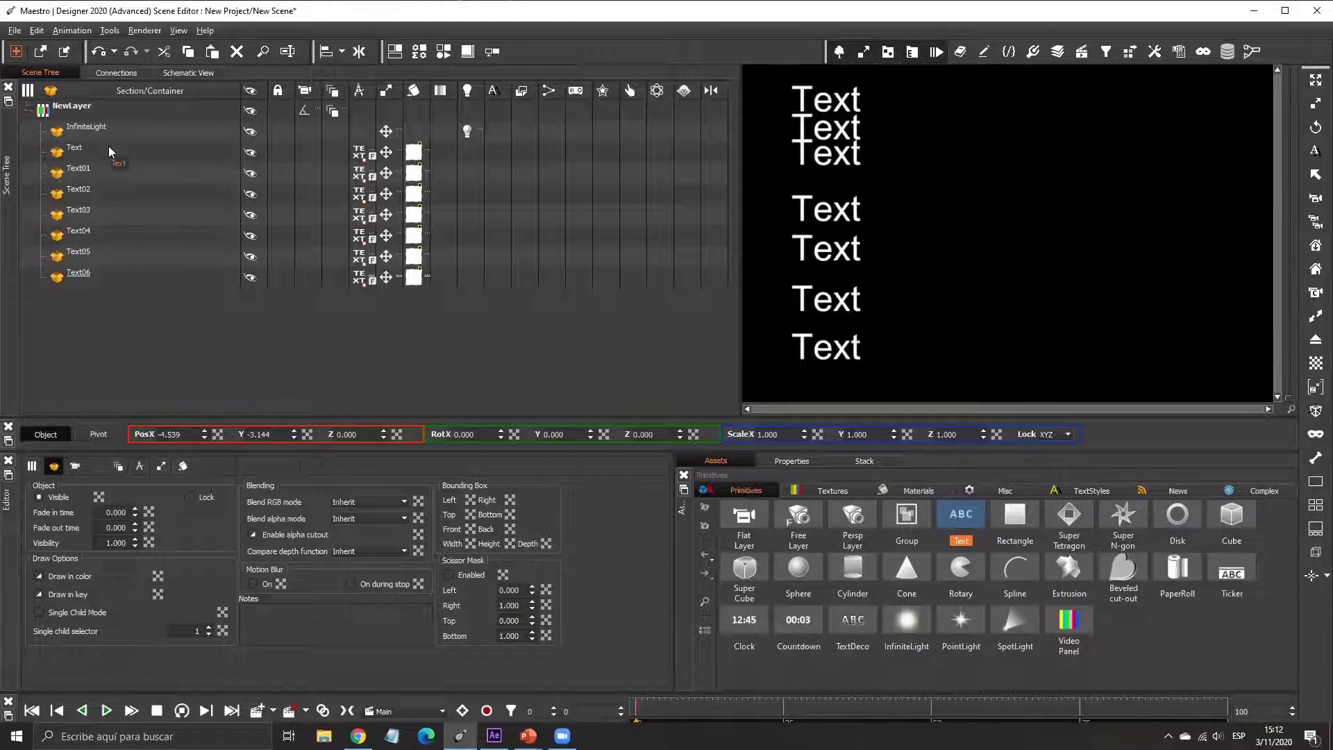
- Go through the text objects from Text to Text06 one by one to check their numbering
left_click(82, 153)
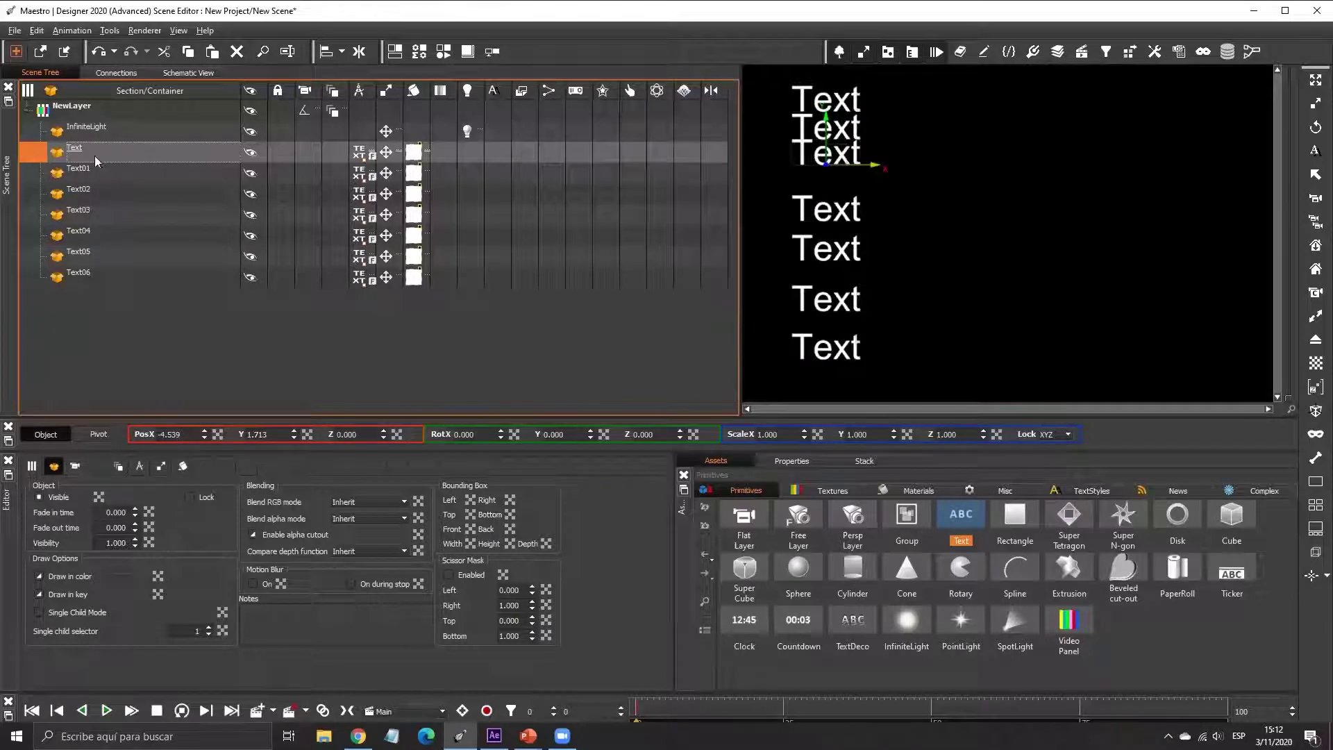
left_click(95, 172)
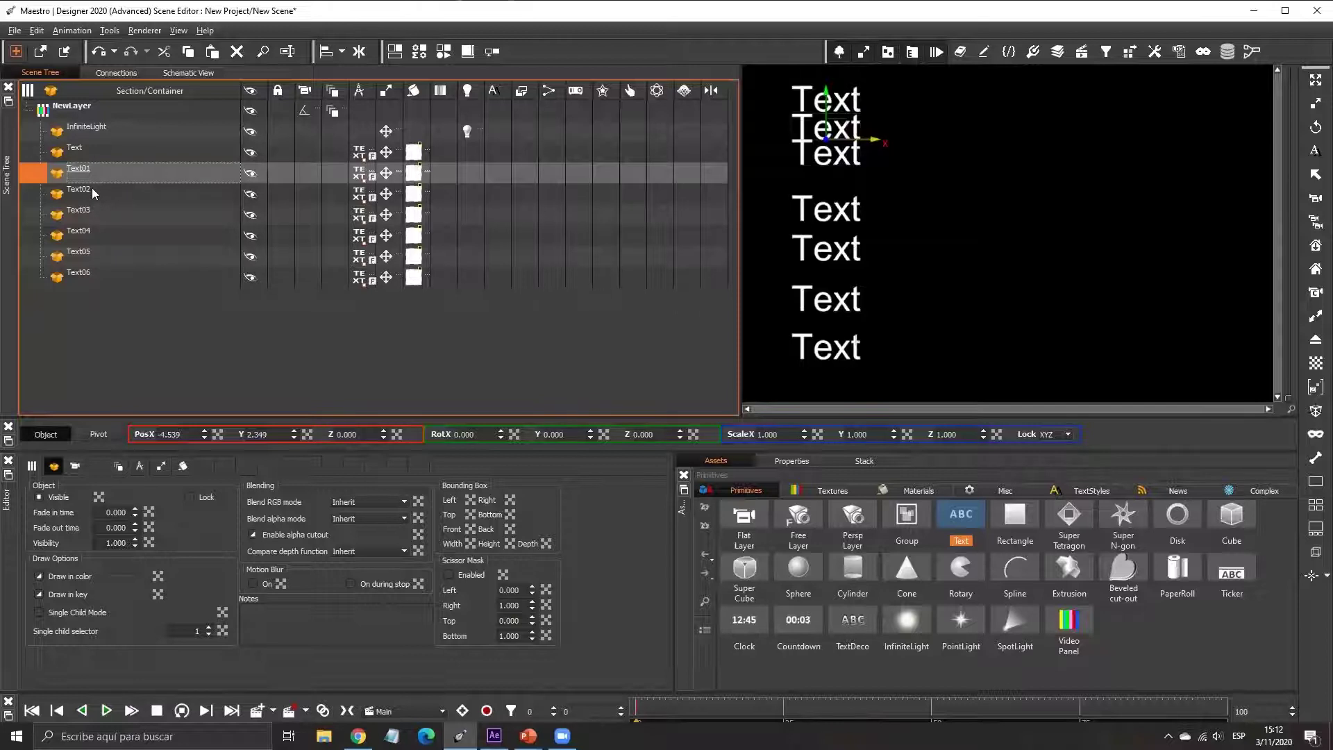
left_click(98, 189)
left_click(89, 209)
left_click(89, 235)
left_click(88, 254)
left_click(91, 276)
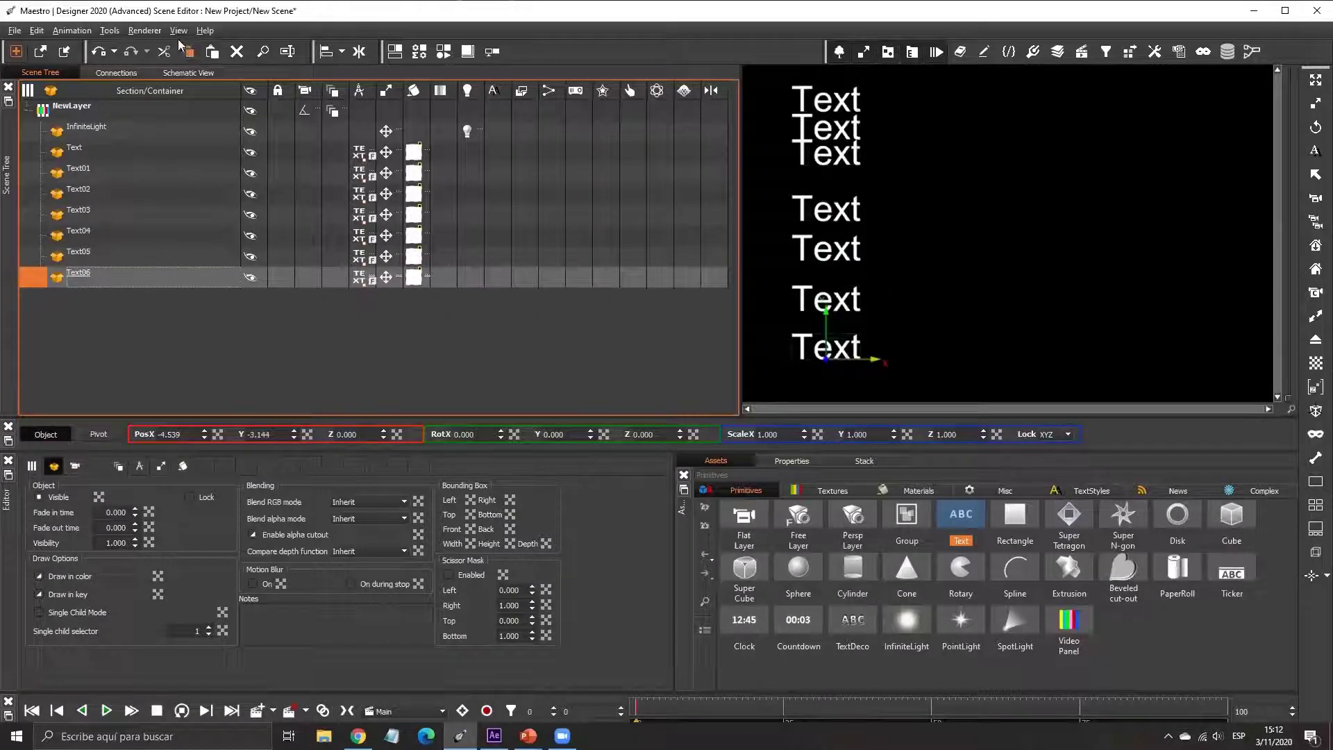
- Examine the name pattern for new and copied objects in the paste settings, leaving it as *[##]
left_click(159, 35)
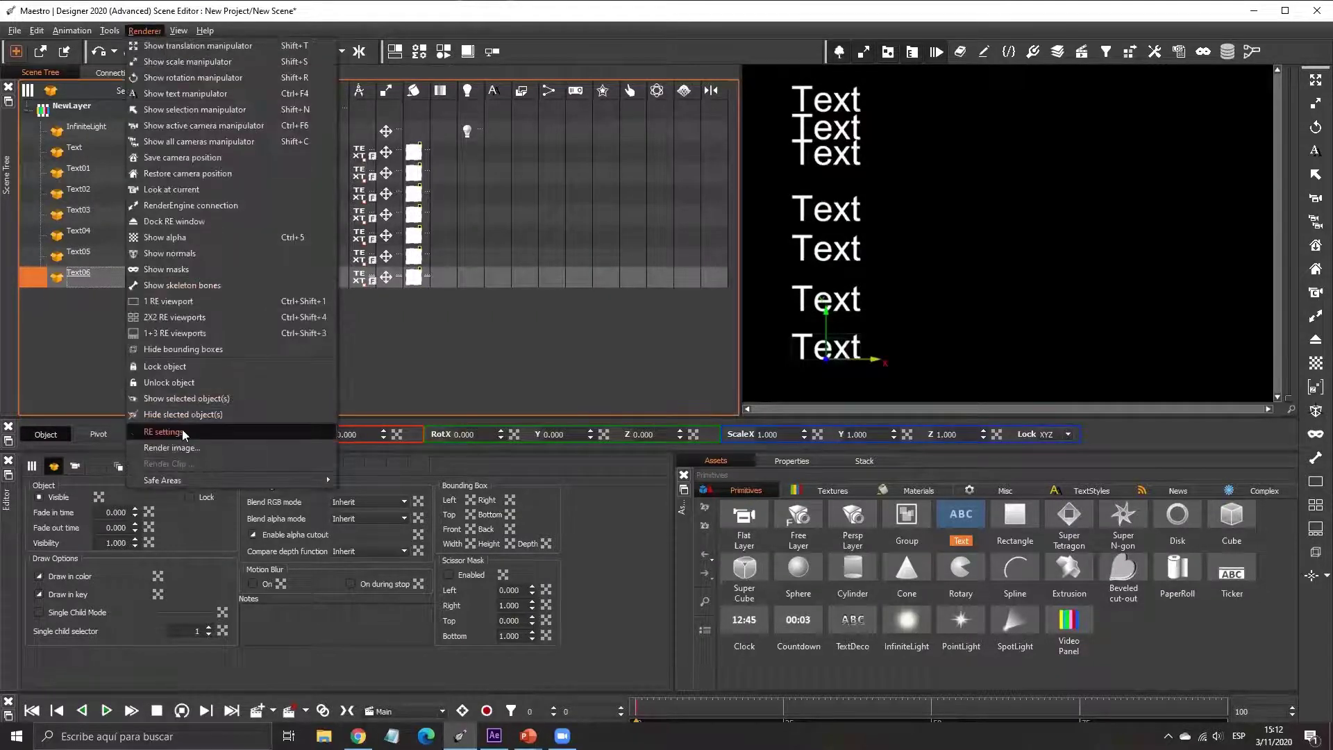
left_click(182, 430)
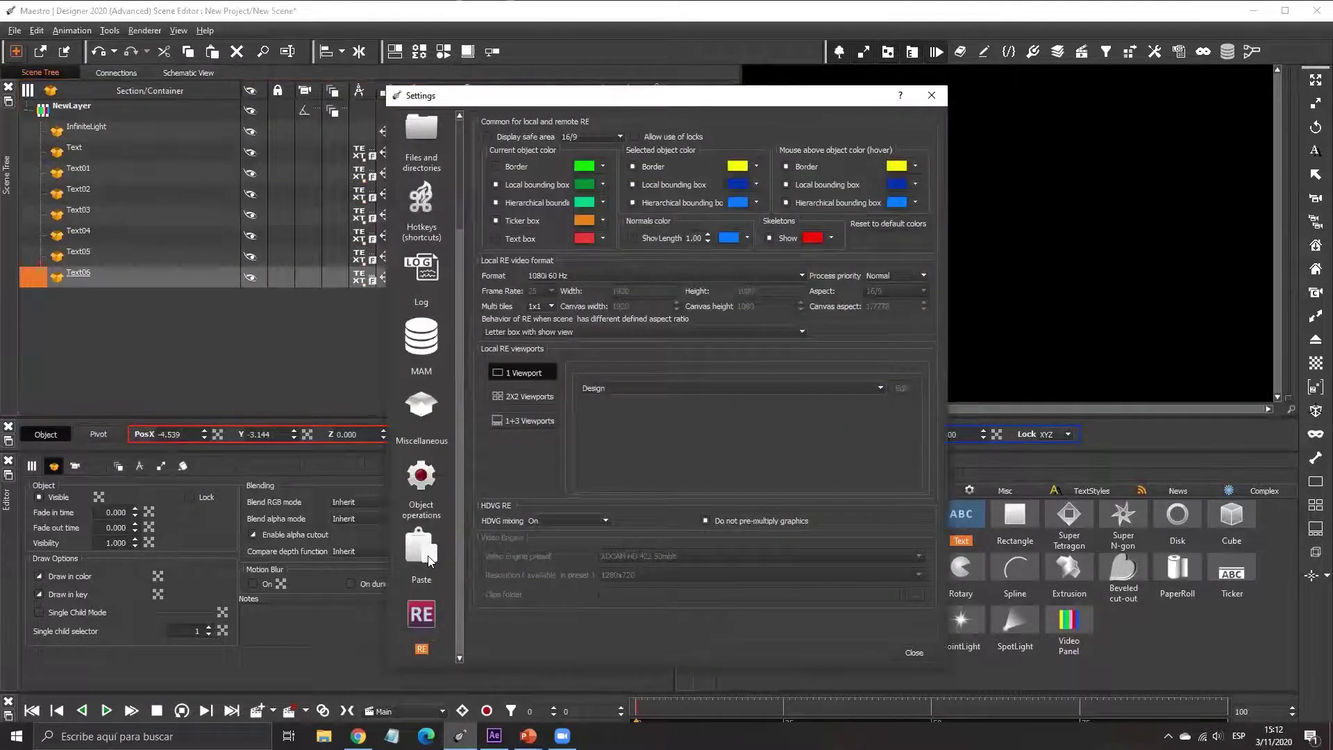
left_click(429, 559)
left_click(555, 488)
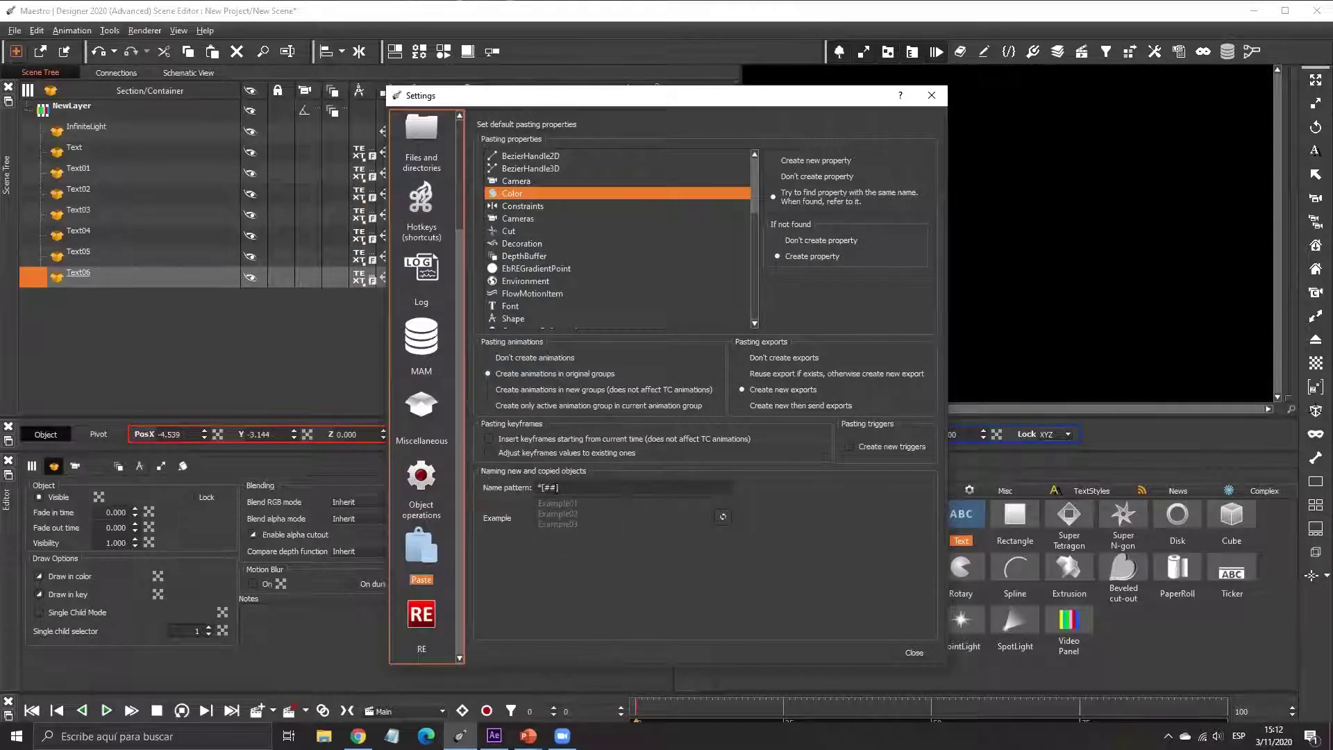
left_click(555, 487)
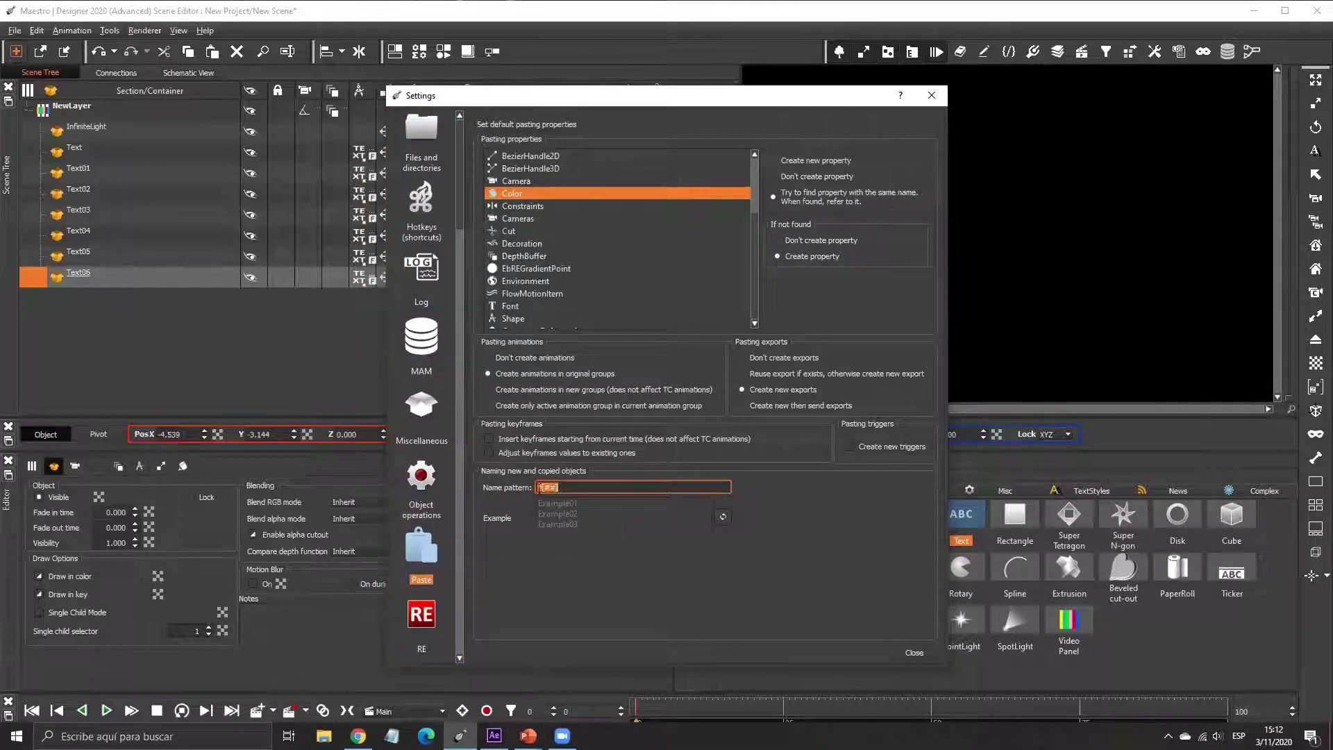
left_click(554, 488)
type("#")
key("BackSpace")
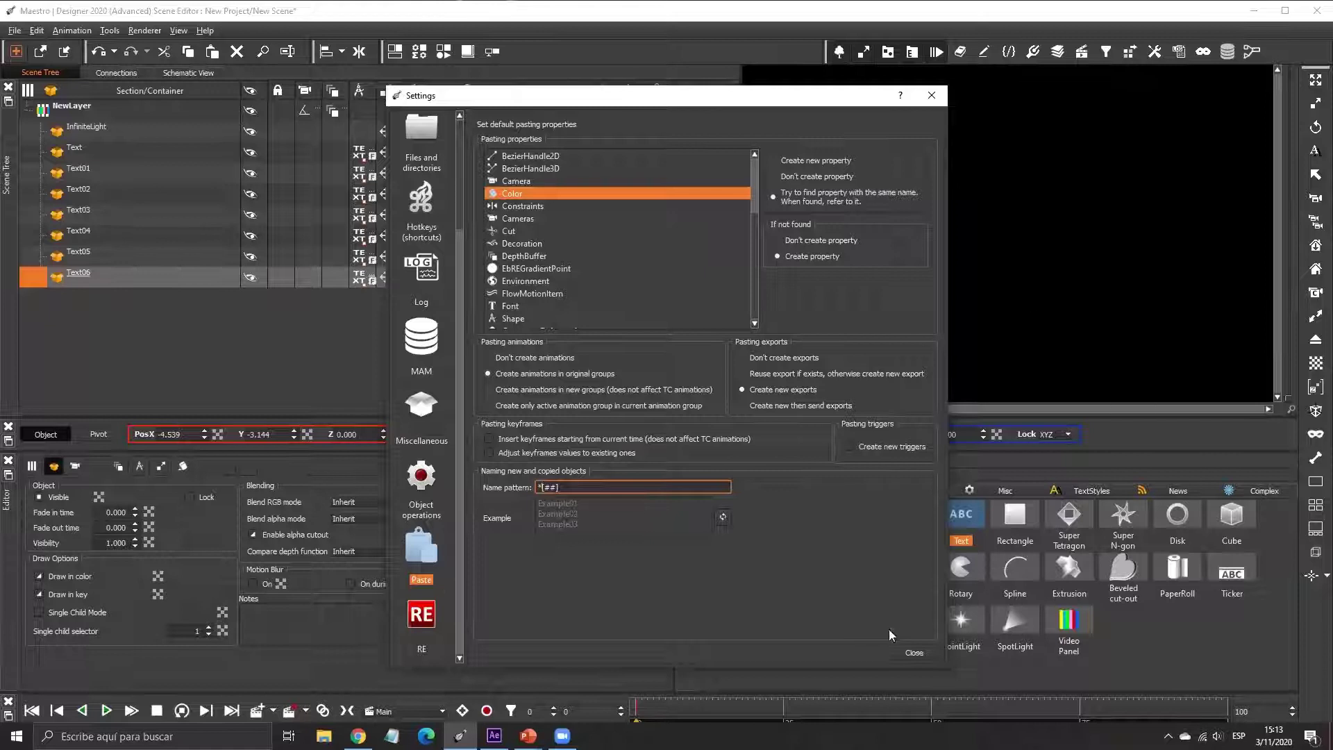
left_click(915, 653)
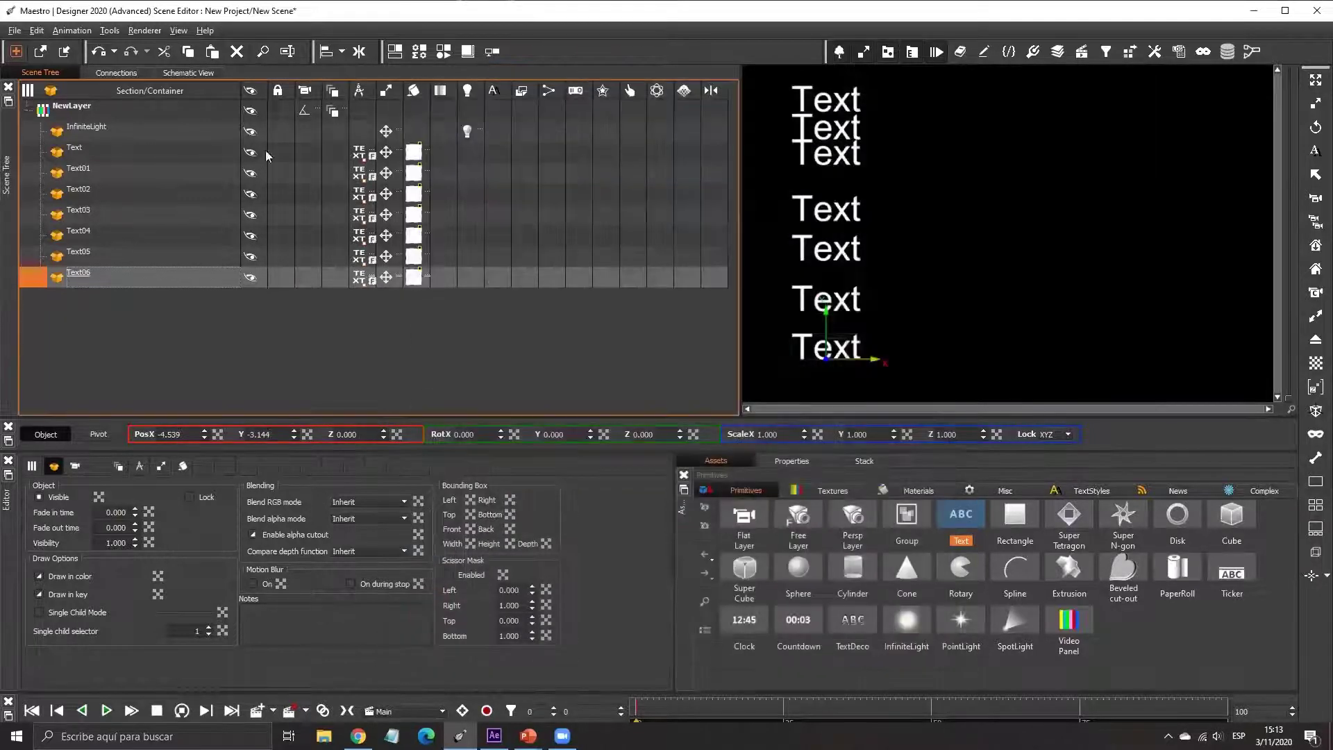
- Select all the text objects from Text to Text06 and open batch rename for them
left_click(112, 150)
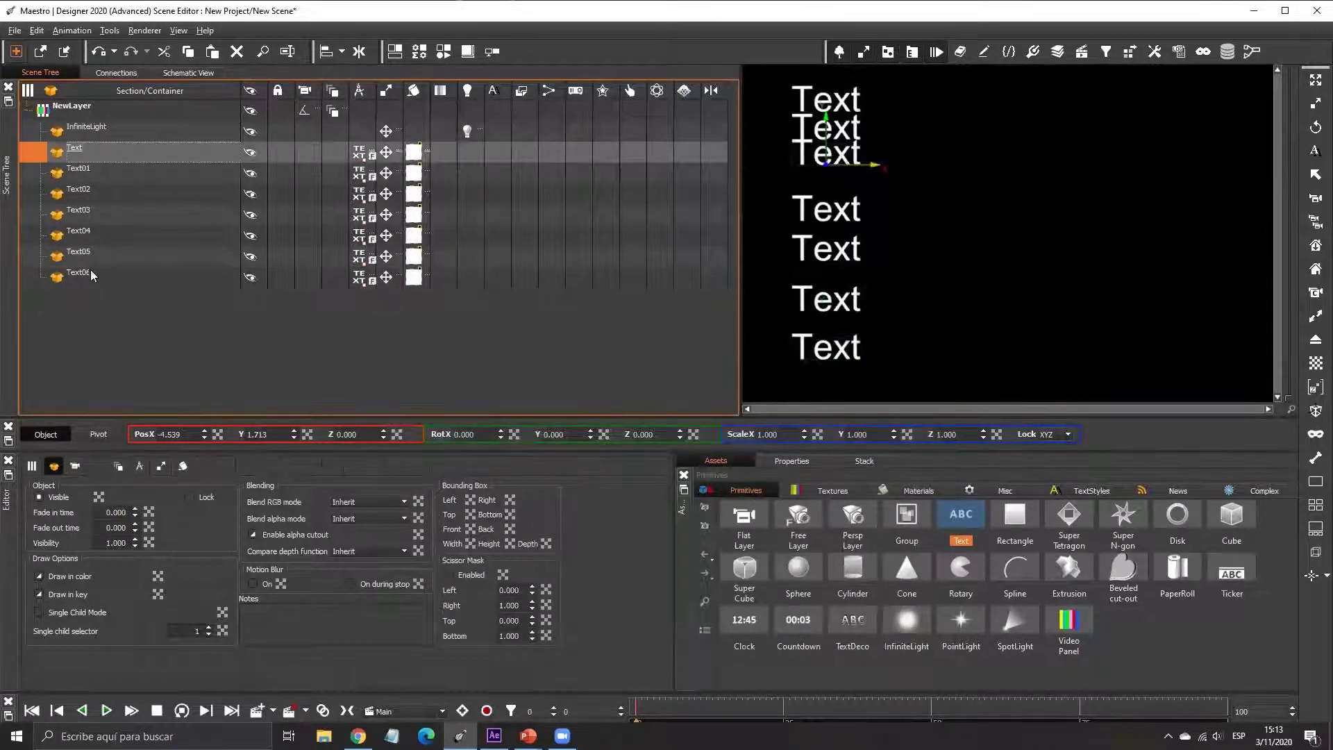
left_click(91, 273, "shift")
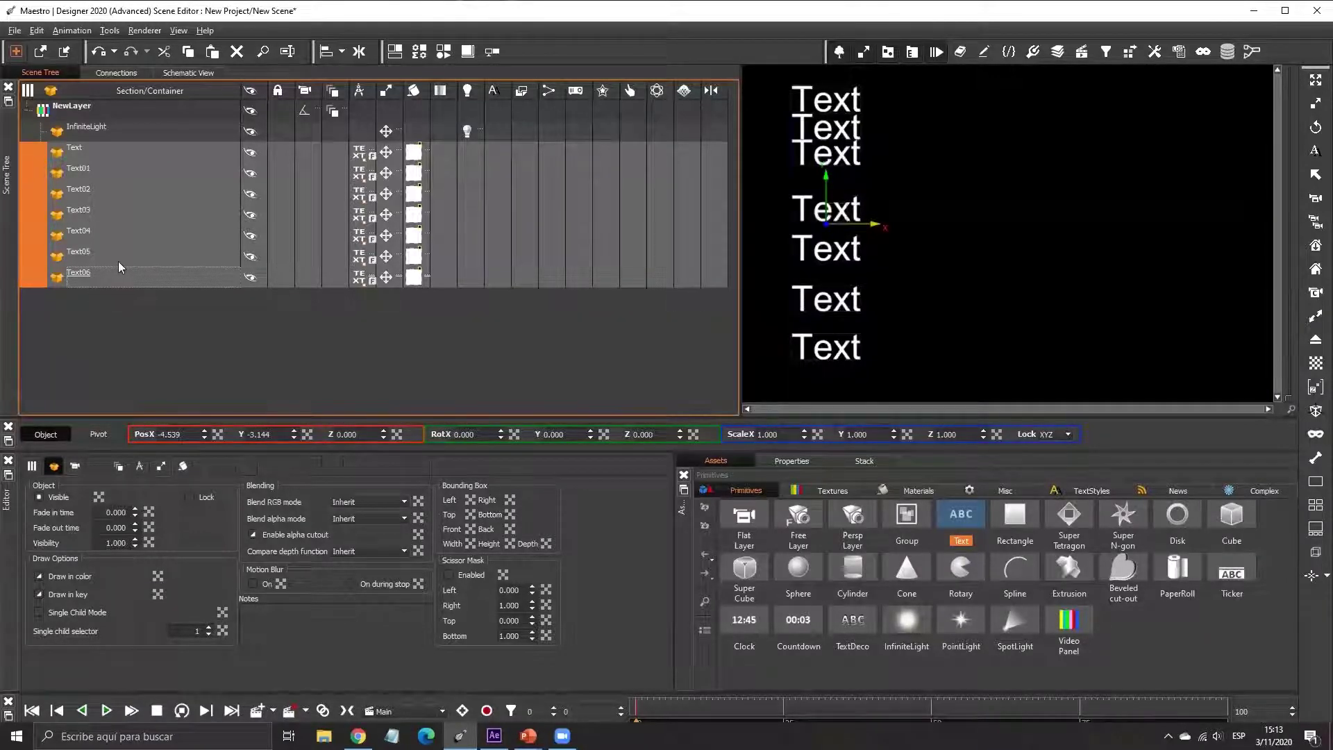
left_click(107, 150)
left_click(101, 274, "shift")
left_click(287, 52)
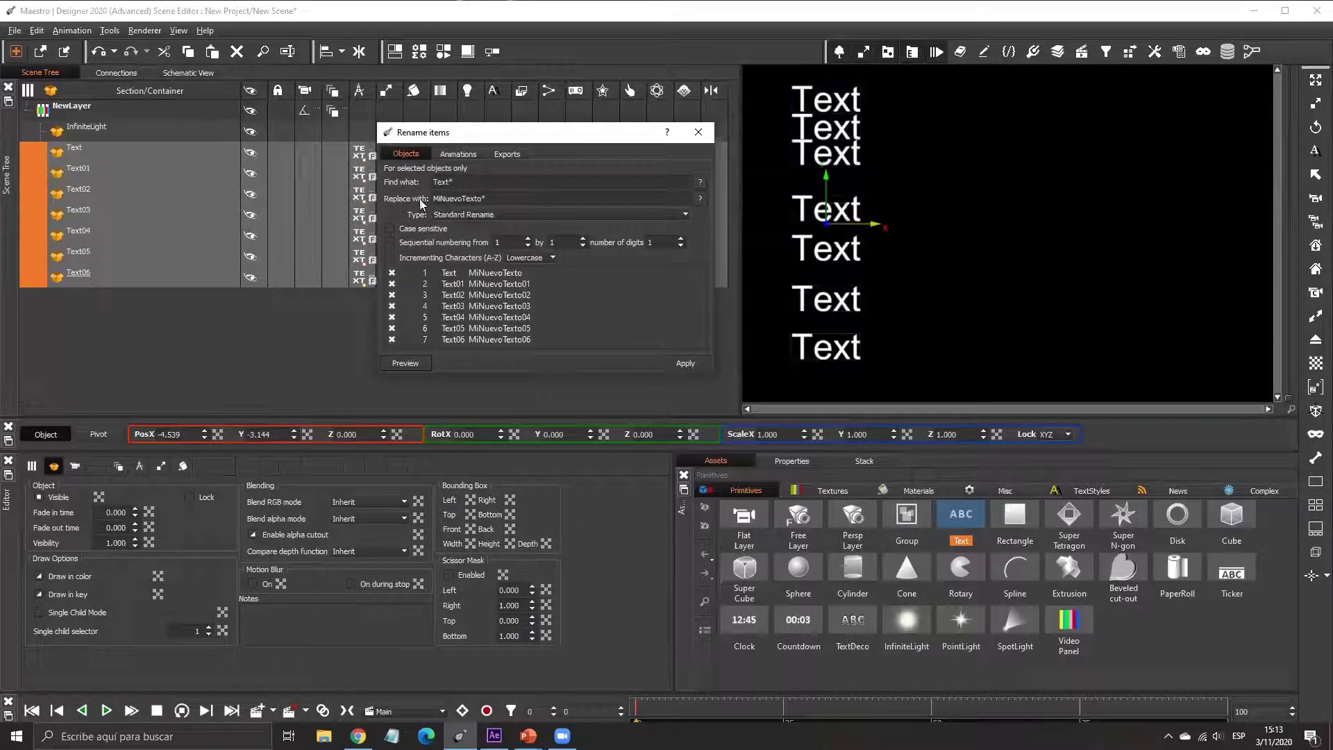
- Clear the previous search and replacement entries and set the rename search pattern to Text*
left_click(497, 181)
key("ctrl+a")
key("BackSpace")
key("Tab")
key("BackSpace")
left_click(464, 179)
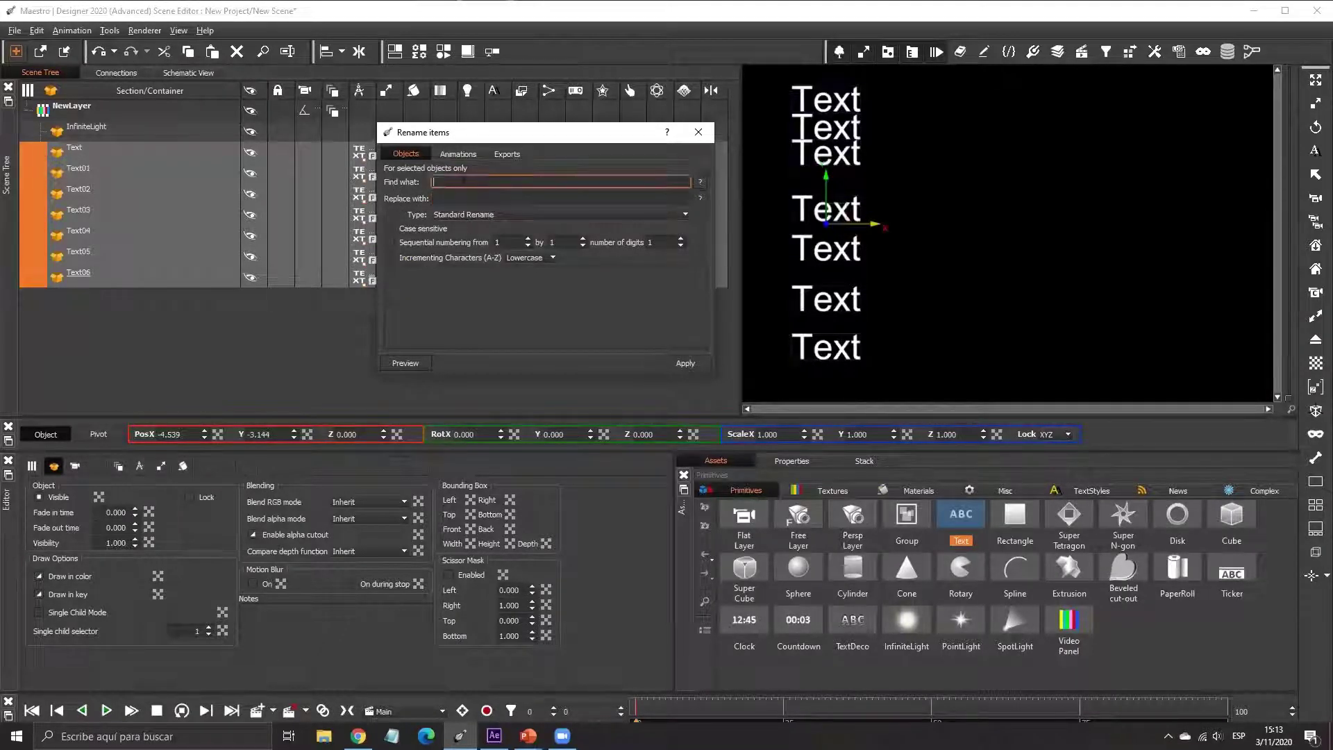
type("Text")
type("*")
- Set the replacement name pattern for the selected objects to MiTexto*
left_click(457, 198)
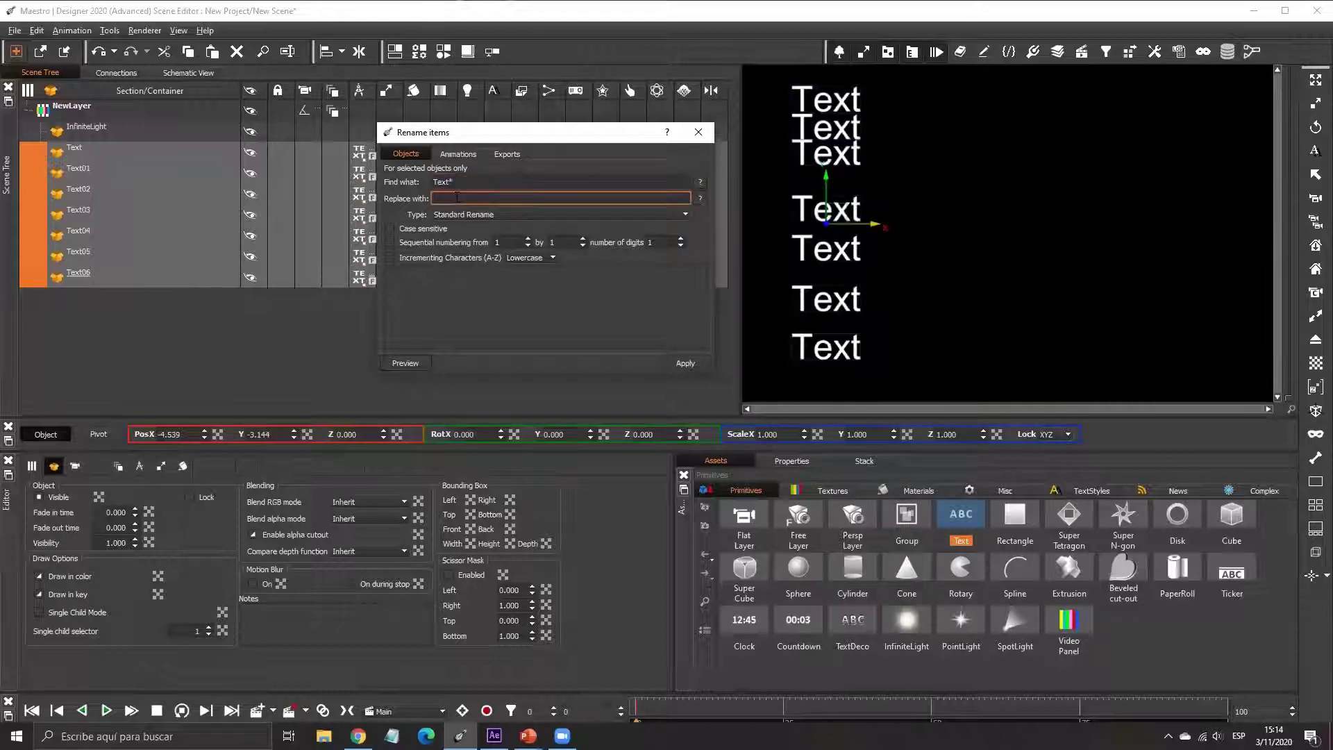
type("M")
type("iTex")
type("t_")
type("*")
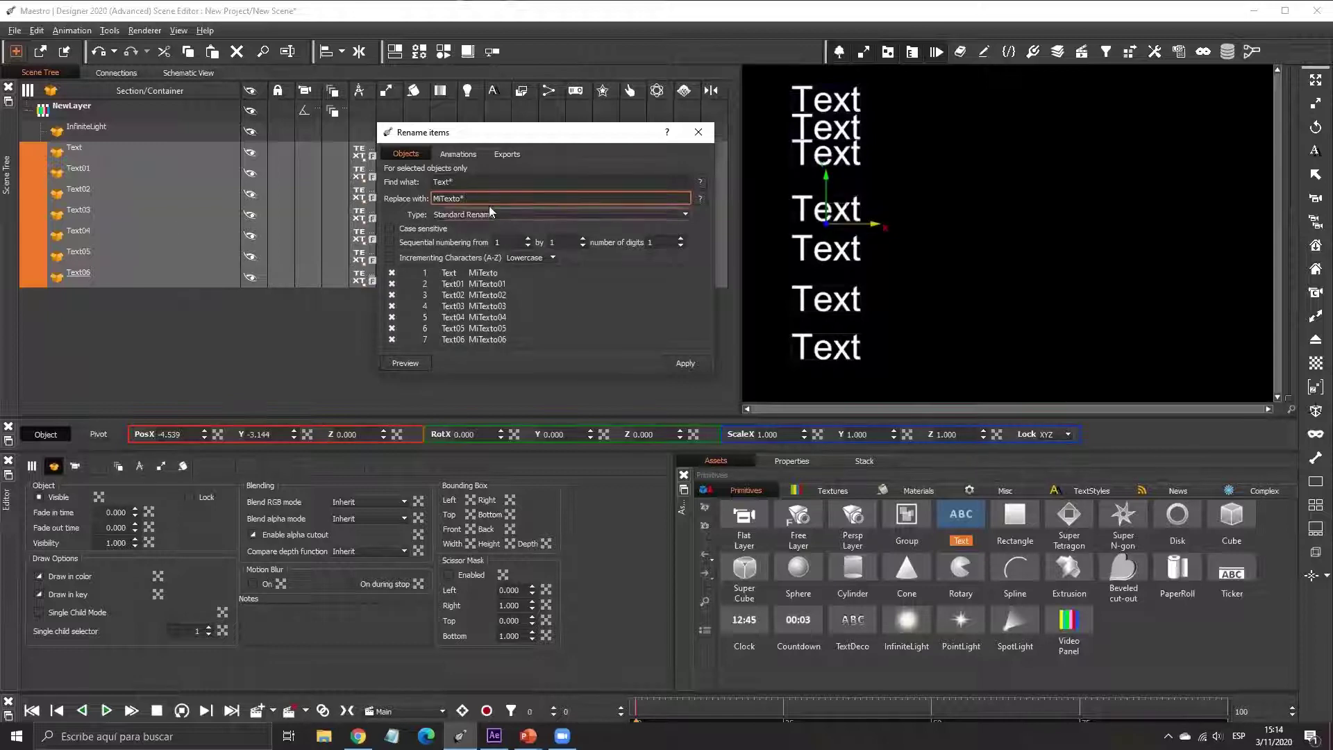
- Preview and apply the batch rename of the selected text objects from Text* to MiTexto*, and close the rename dialog
triple_click(465, 182)
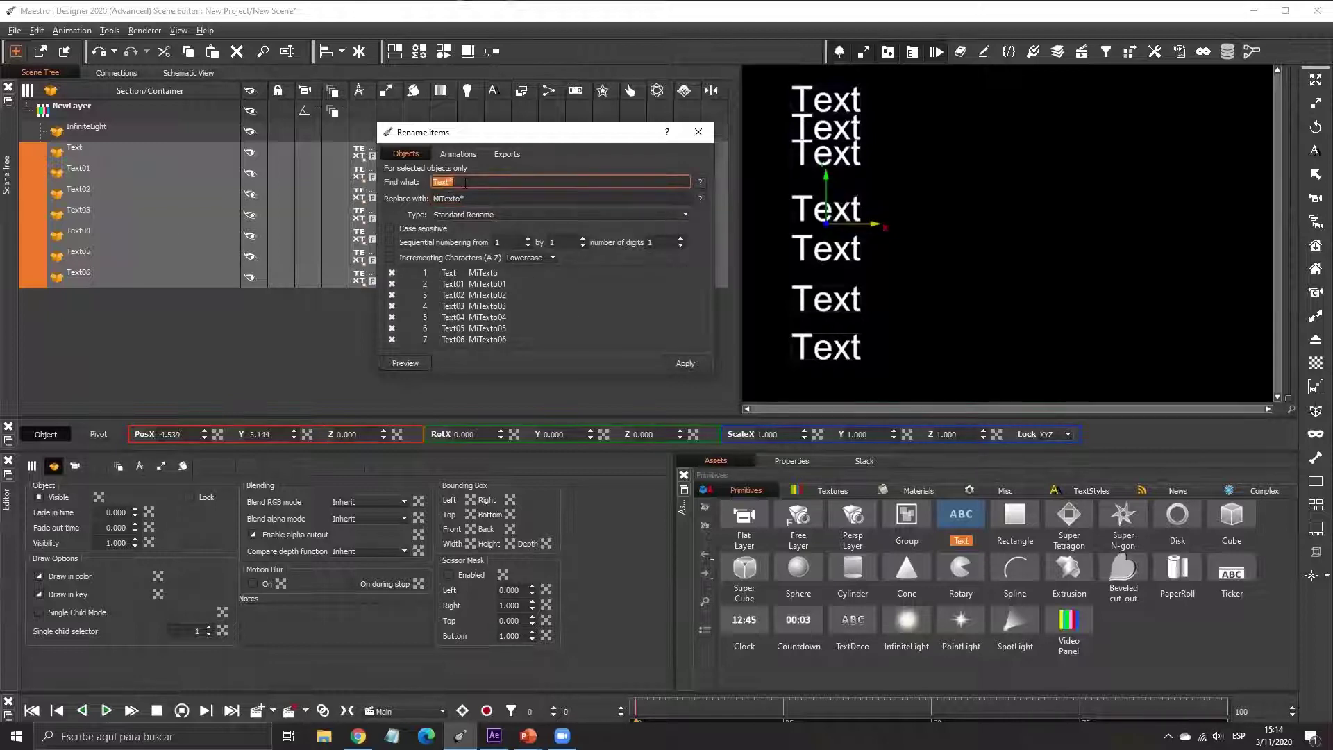
key("BackSpace")
type("Text")
key("super+plus")
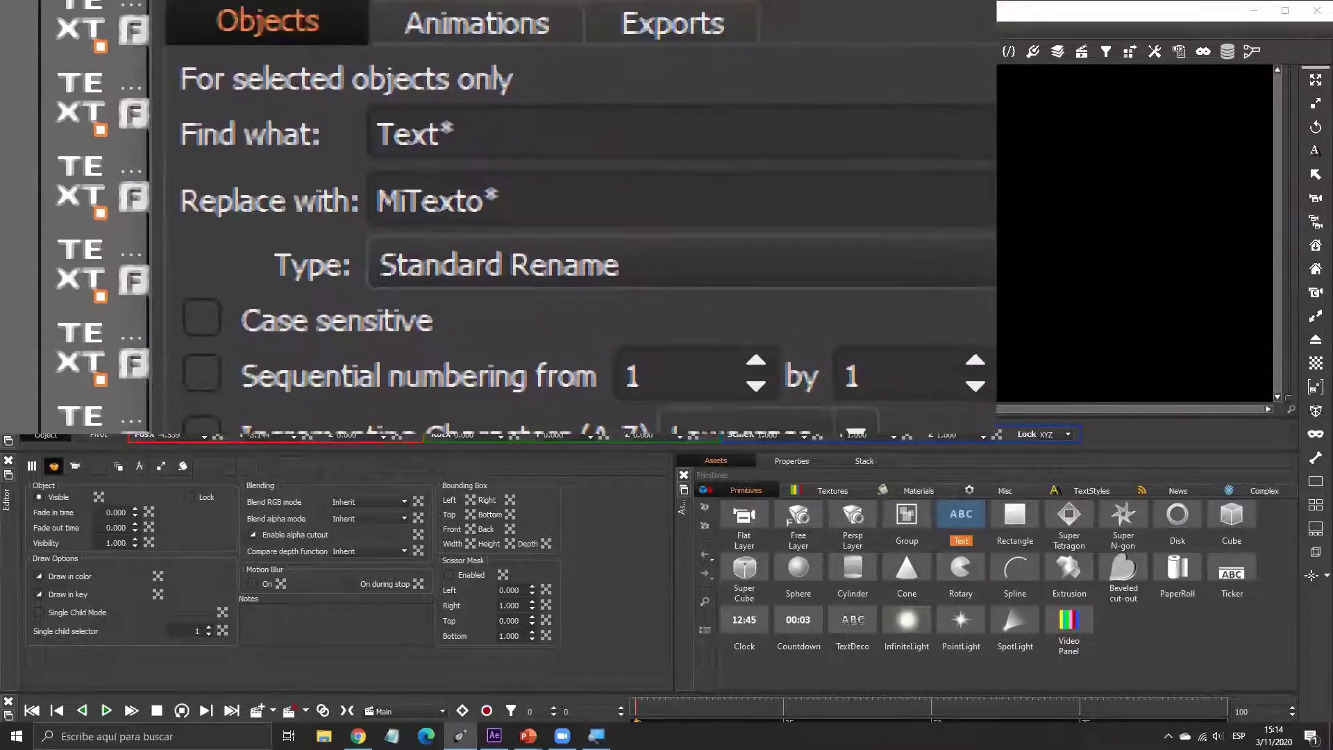
key("super+Escape")
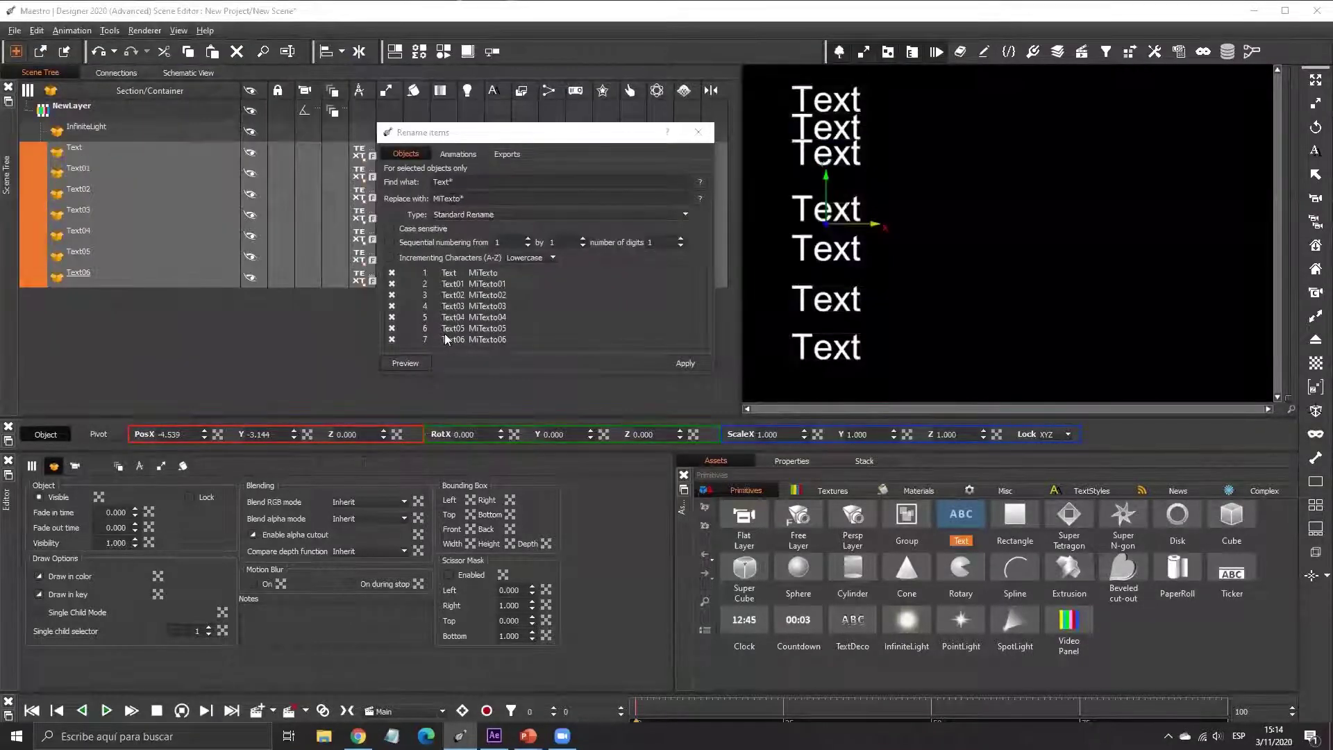
key("super+plus")
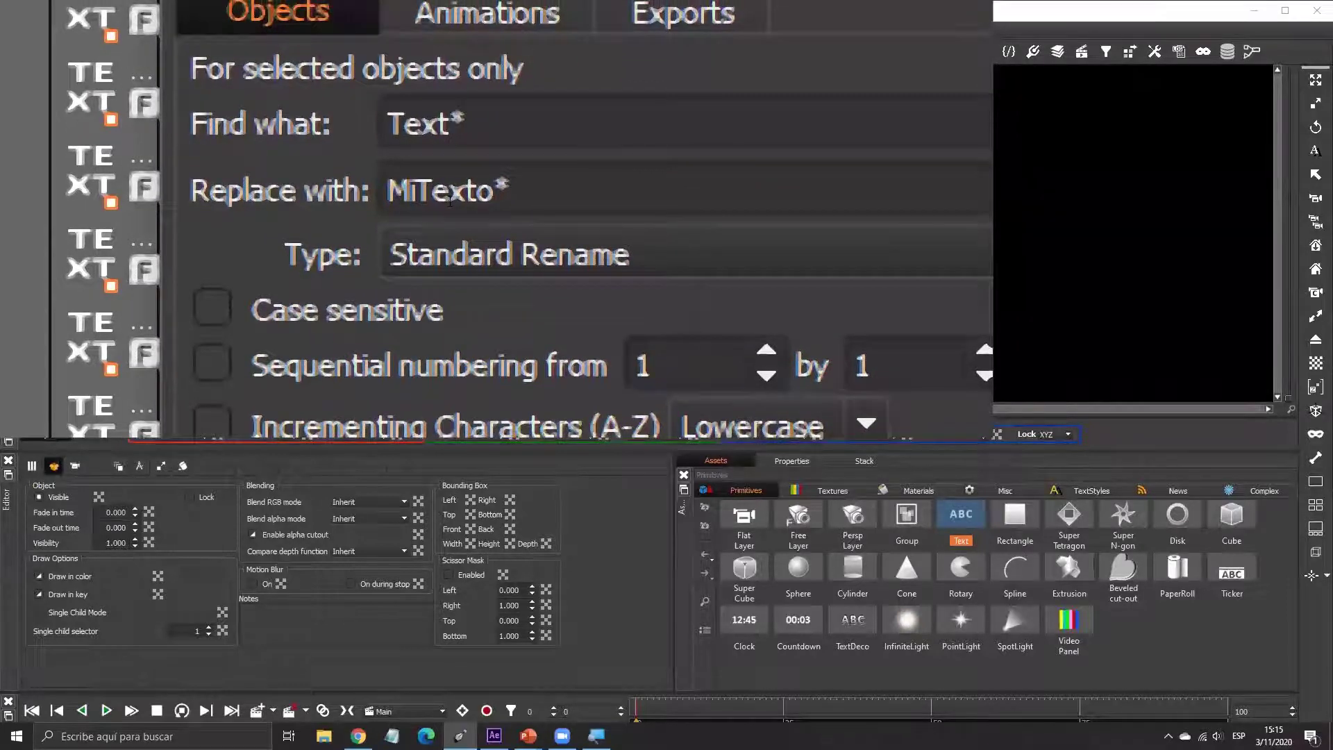
left_click(415, 364)
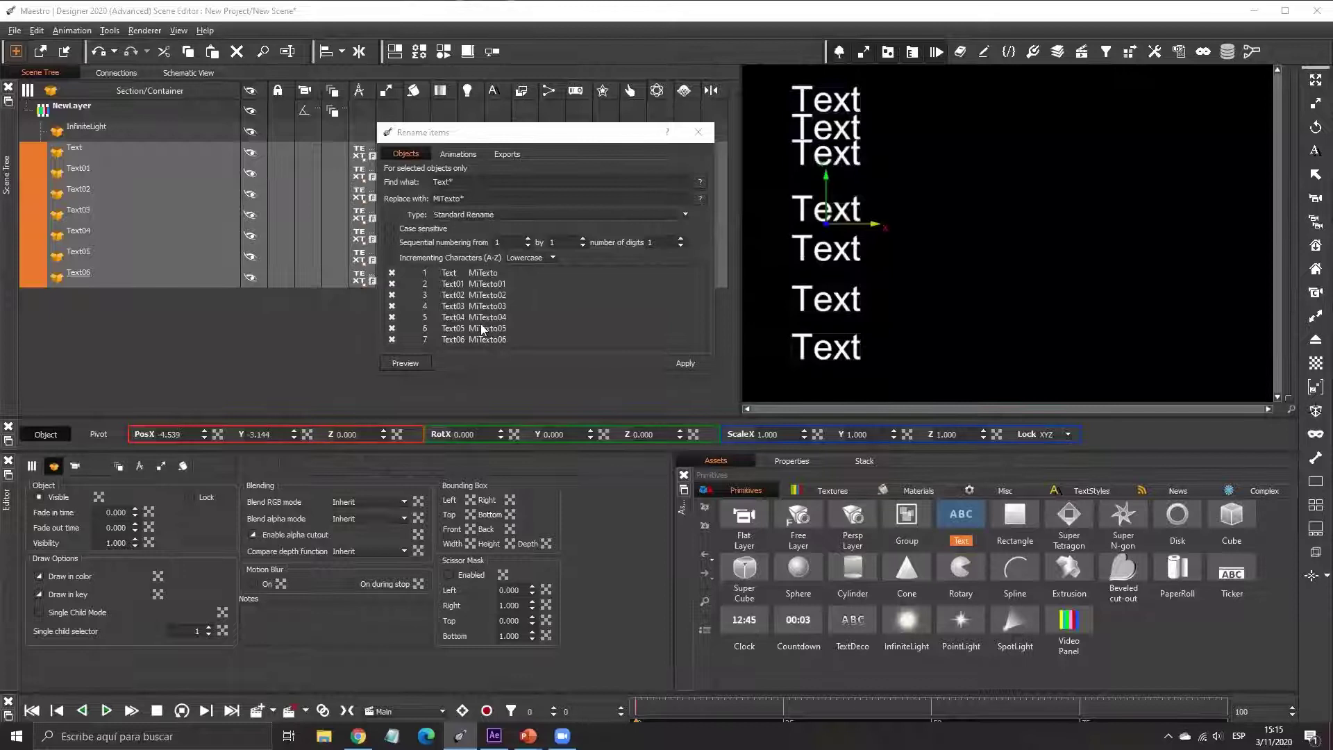
left_click(676, 364)
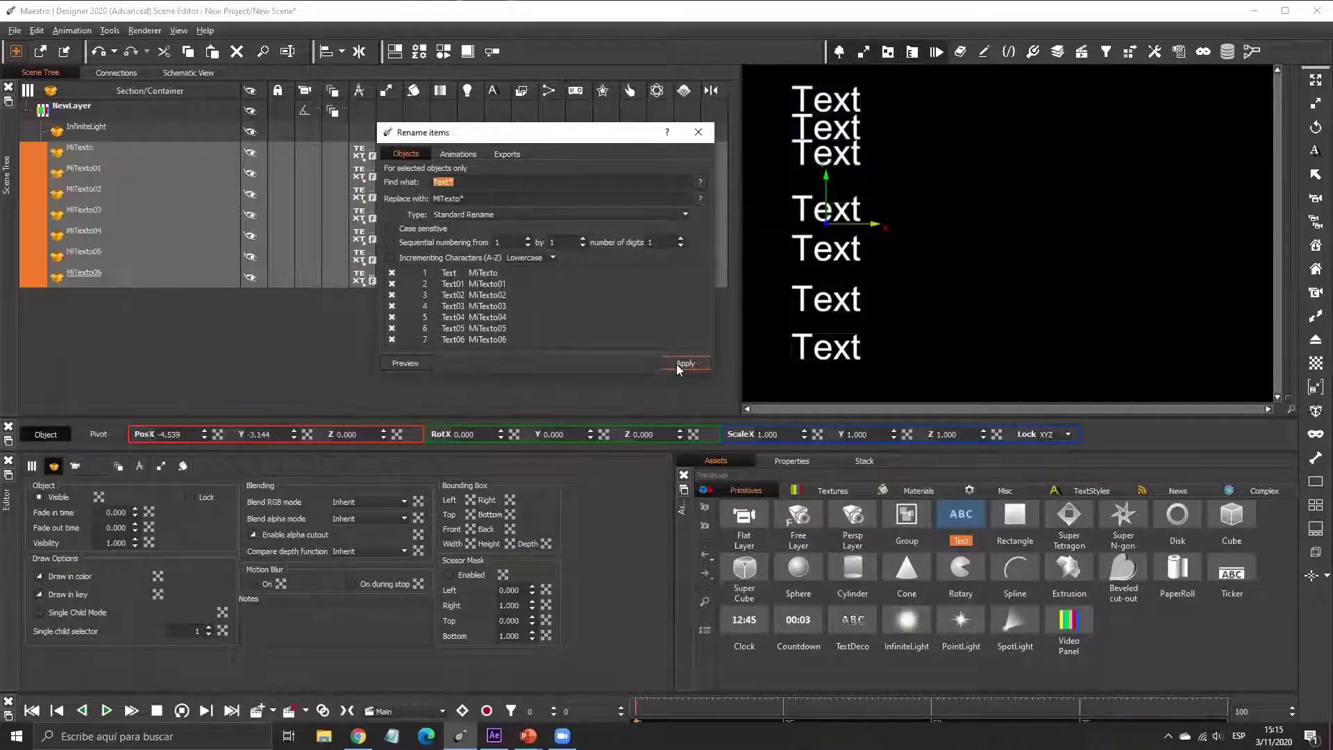
left_click(698, 132)
- Delete the renamed text objects and add a Super Tetragon to the scene
left_click(103, 187)
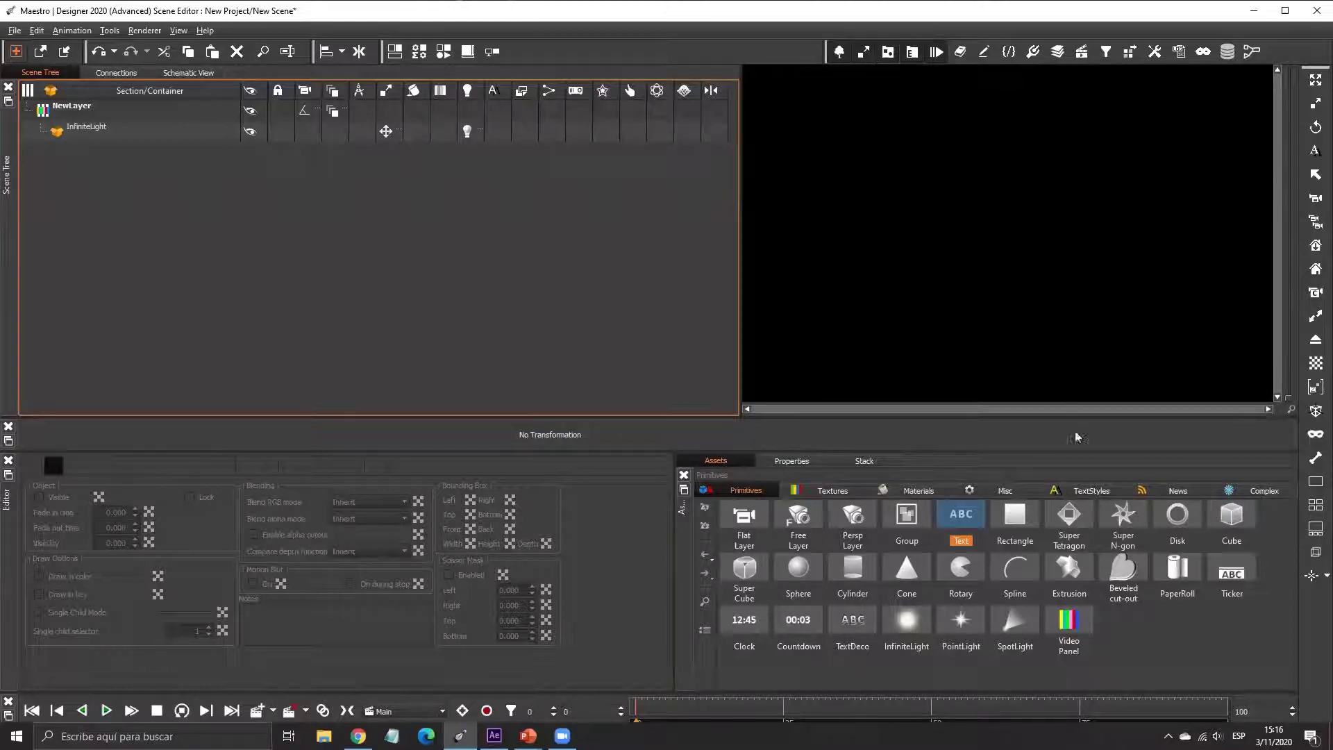
left_click(1082, 517)
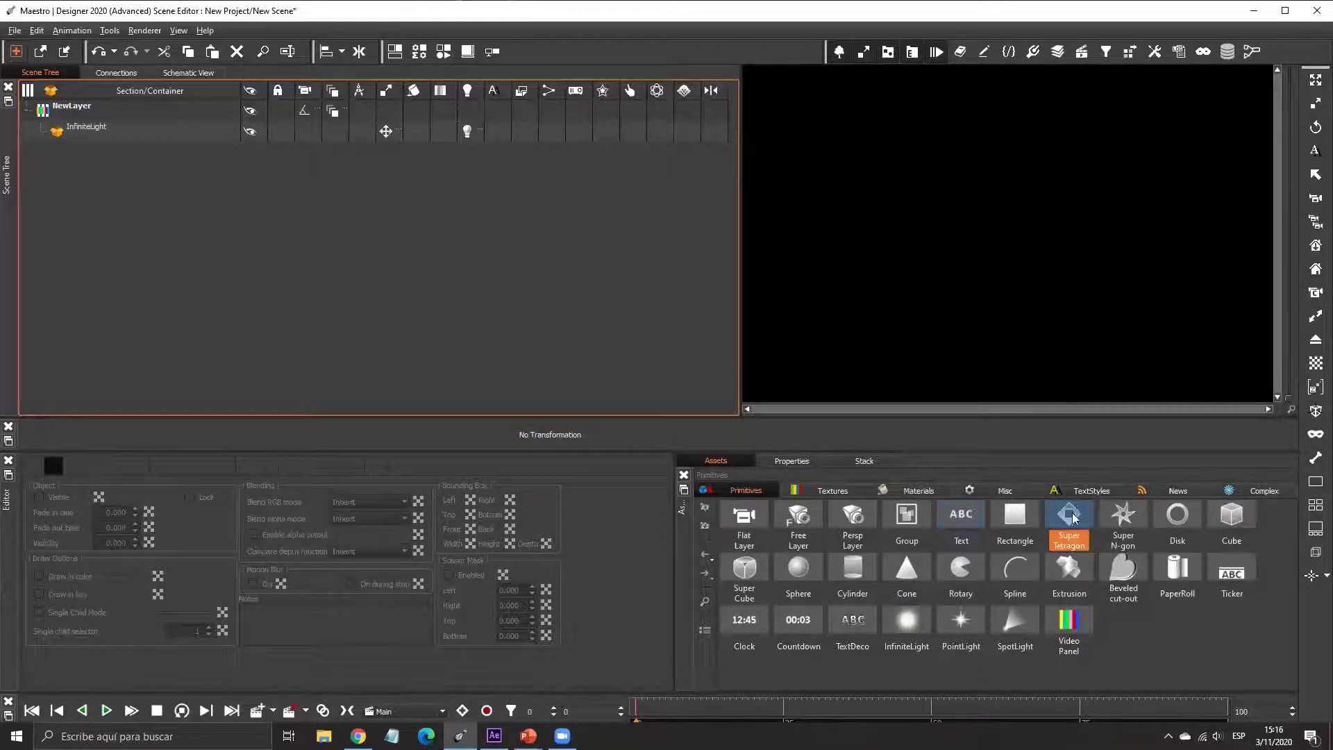
mouse_move(1080, 526)
left_mouse_down()
mouse_move(695, 382)
mouse_move(329, 216)
left_mouse_up()
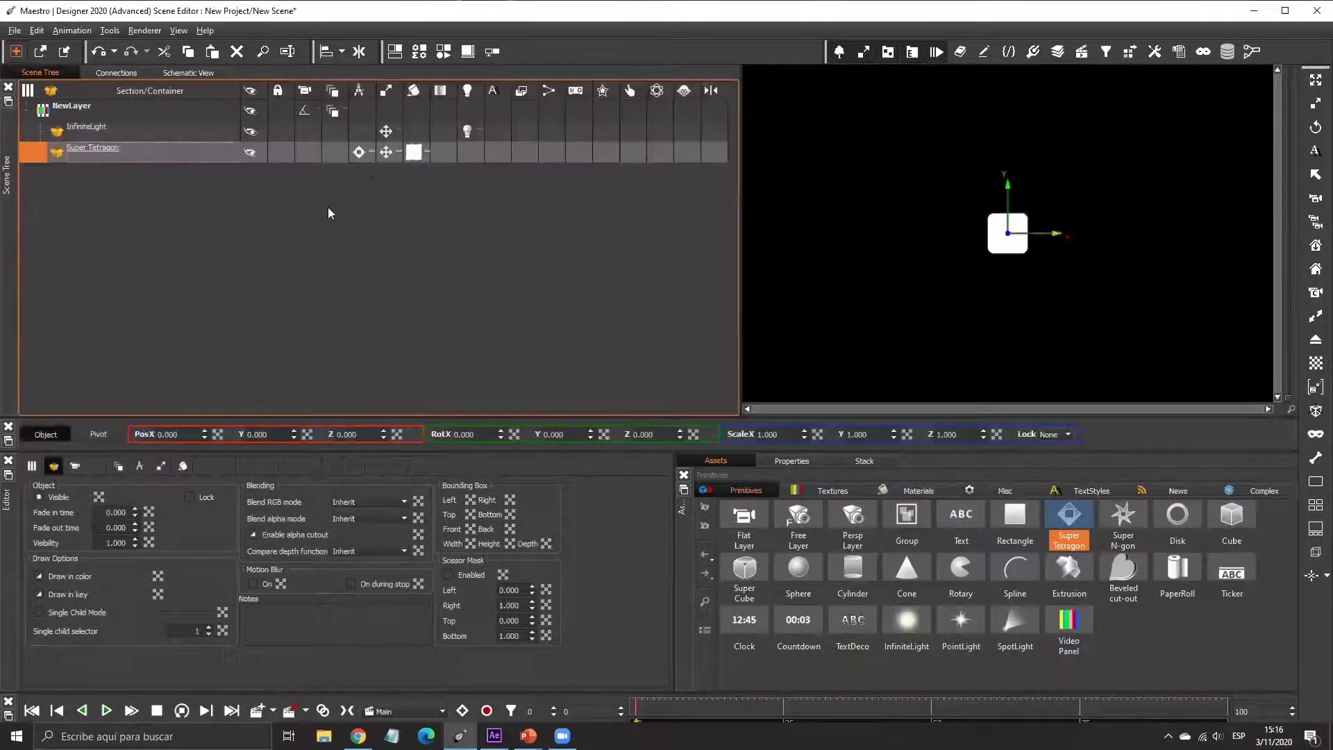
- Widen the Super Tetragon to 9.1 and set its corner radii to TL 0.95, TR 0, BL 0 and BR 1.1
left_click(359, 152)
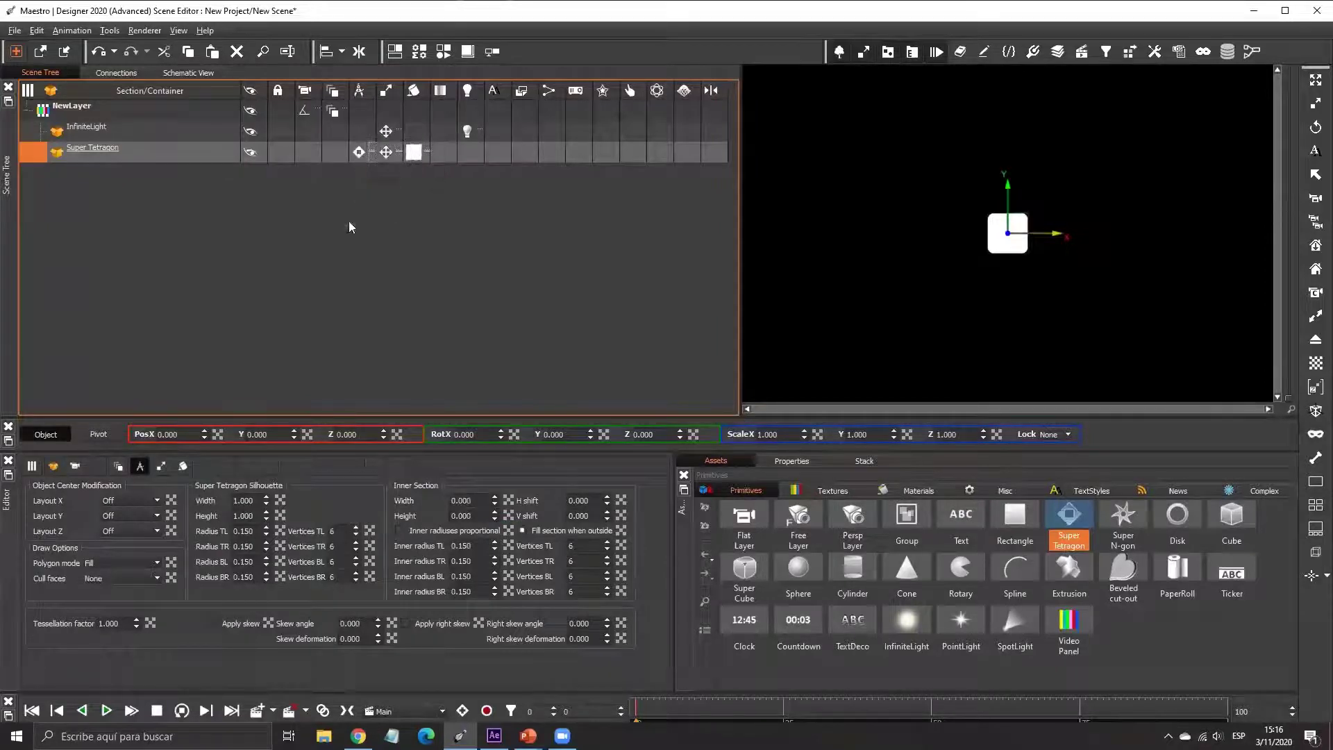
left_click_drag(268, 500, 382, 691)
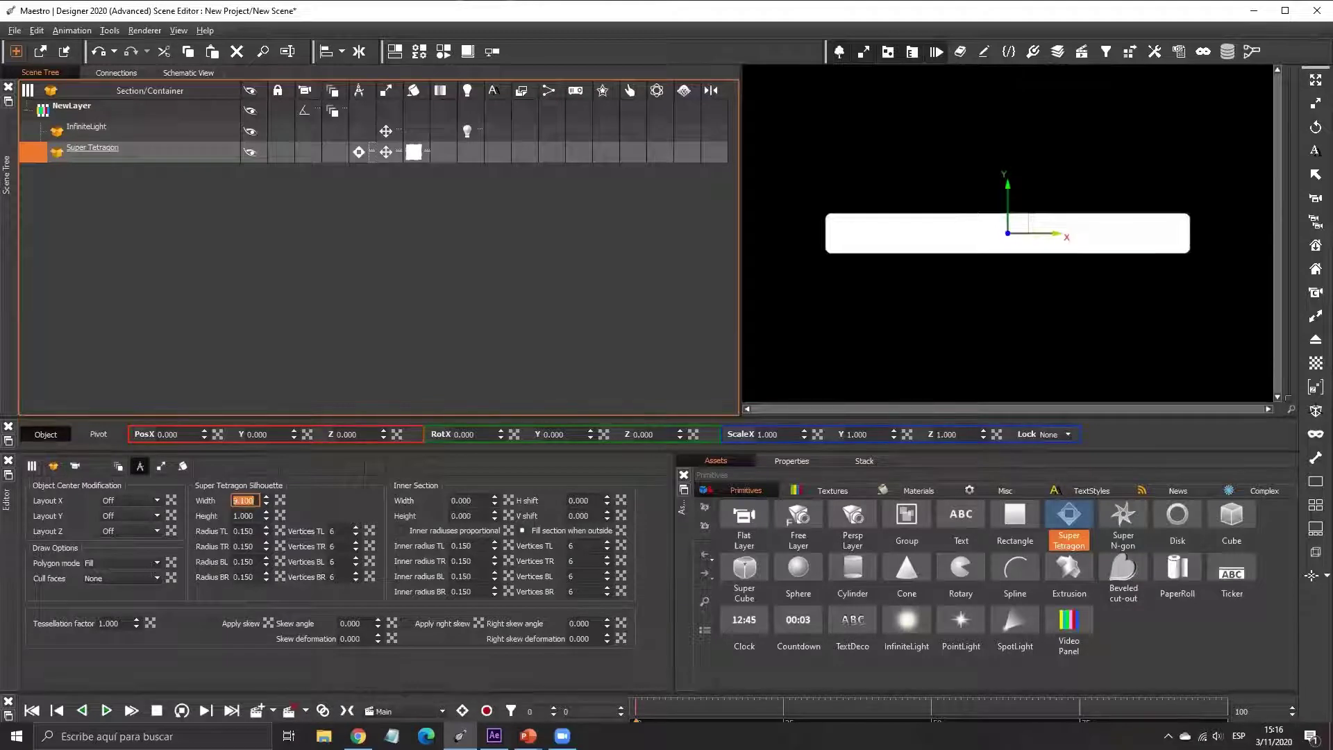
left_click_drag(268, 536, 270, 479)
left_click_drag(268, 552, 277, 586)
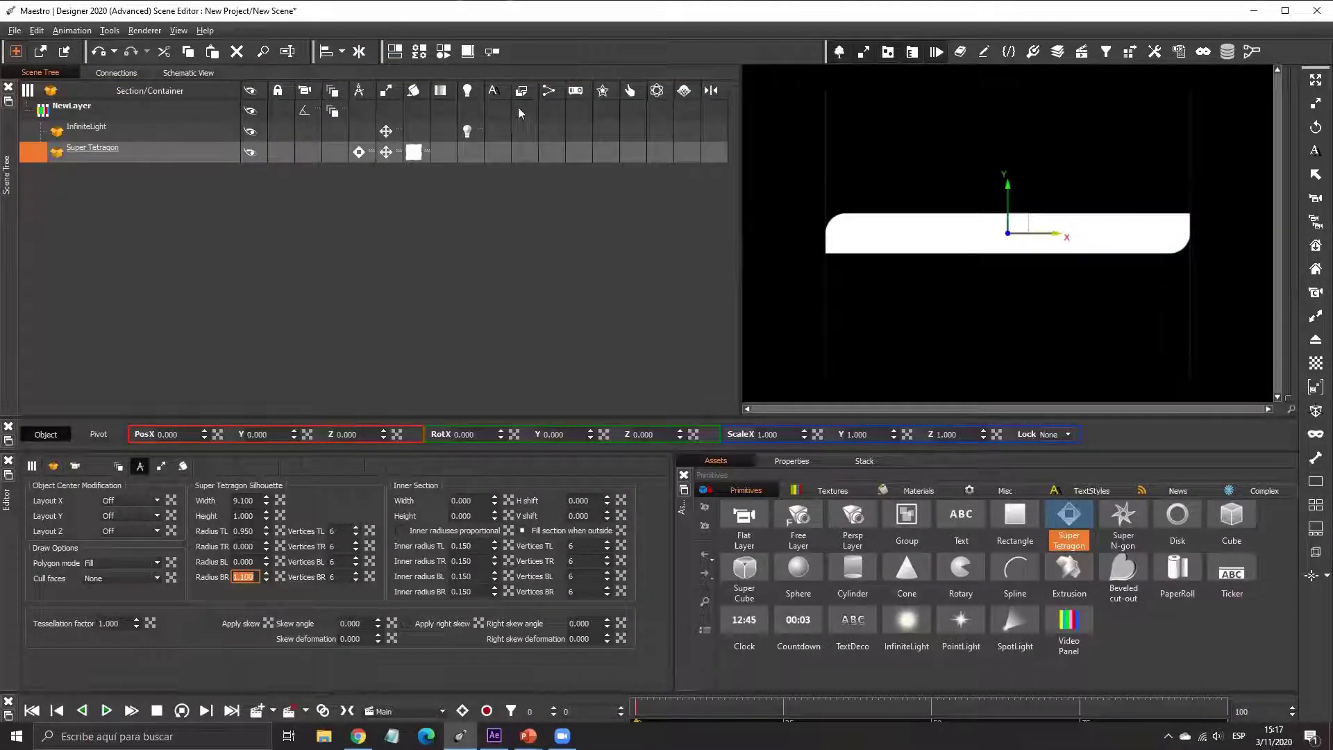
- Give the Super Tetragon a new Gradient texture with color stops at about 0.071 and 0.910
right_click(464, 153)
mouse_move(503, 163)
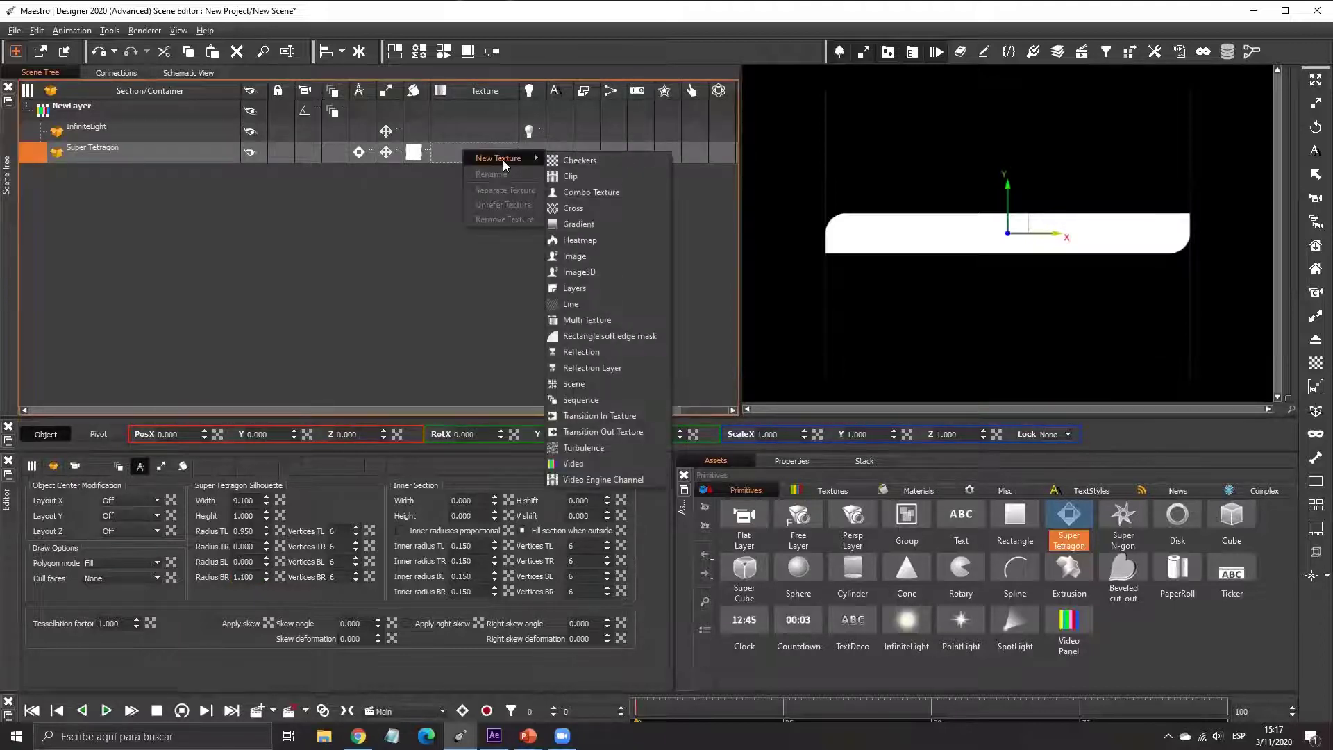
left_click(588, 225)
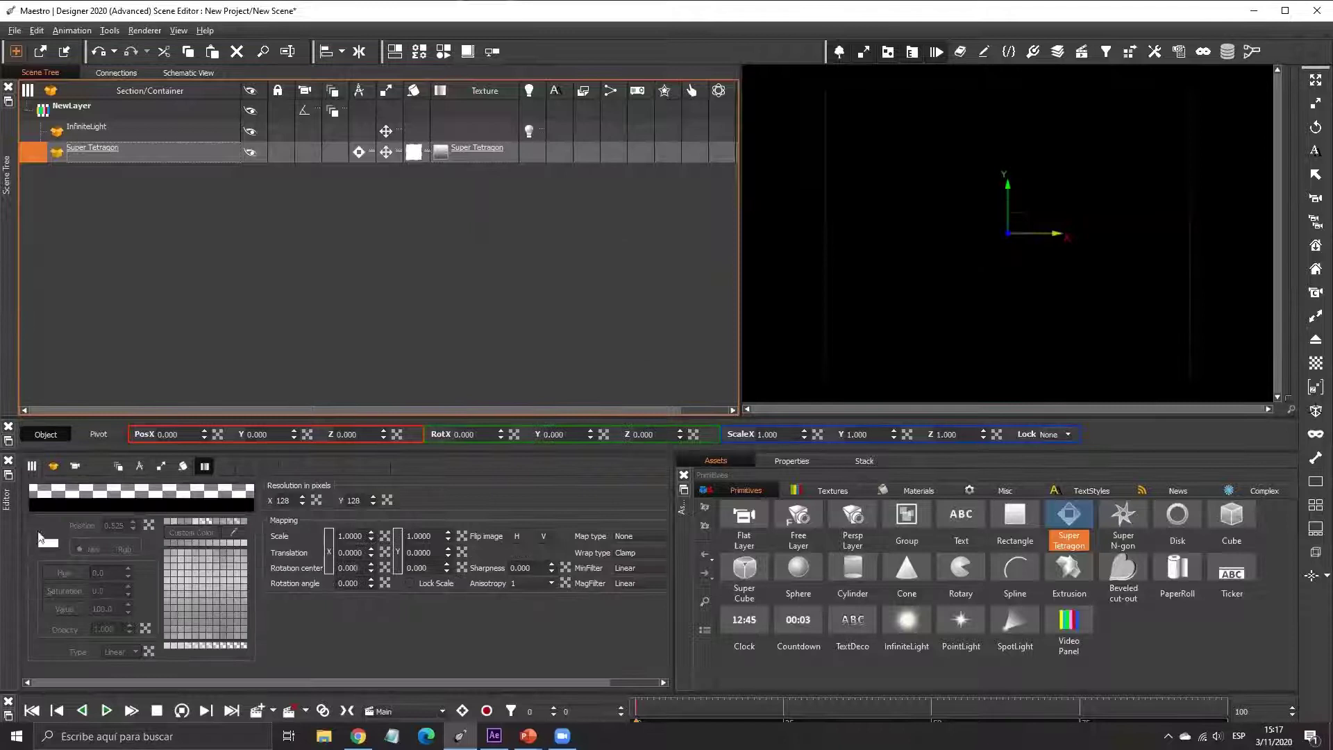
left_click(46, 491)
left_click_drag(46, 492, 234, 491)
left_click(45, 491)
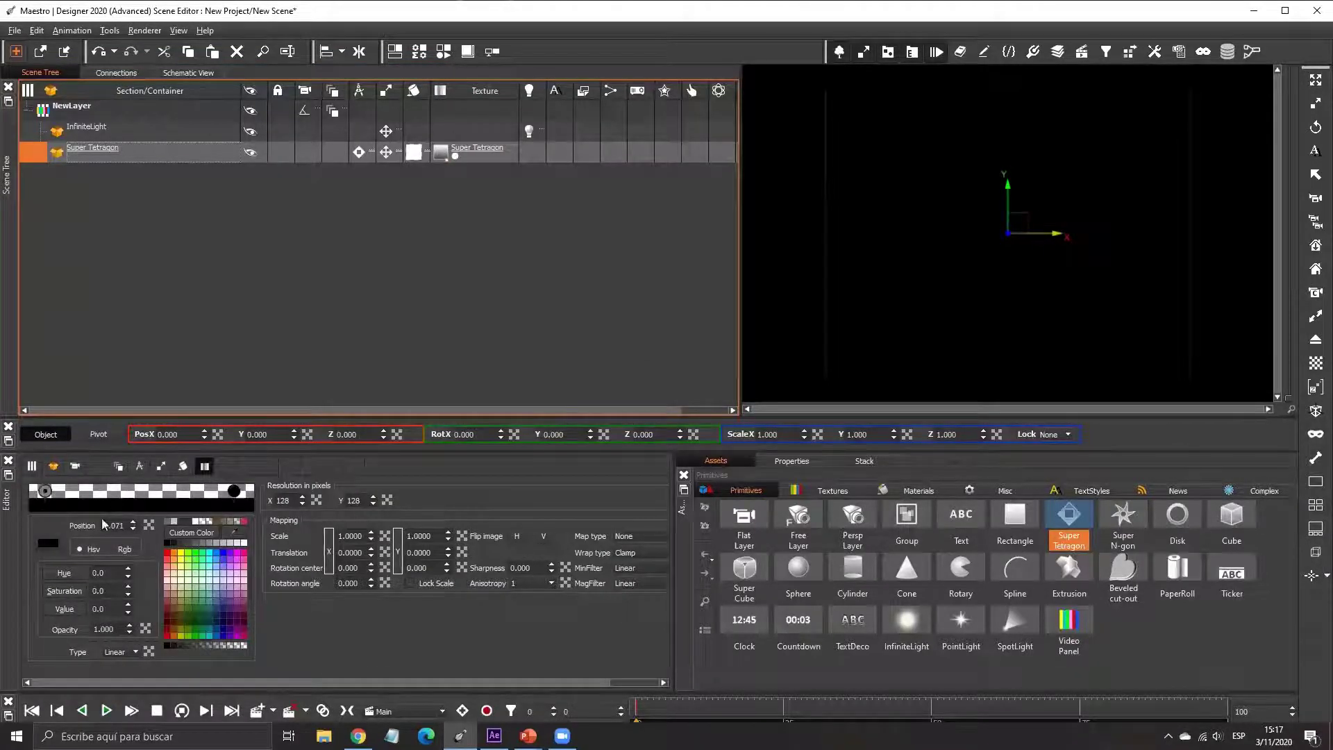
- Color the gradient's first stop bright violet and its end stop dark purple with hue 270, saturation 70.6 and value 43.5
left_click(238, 559)
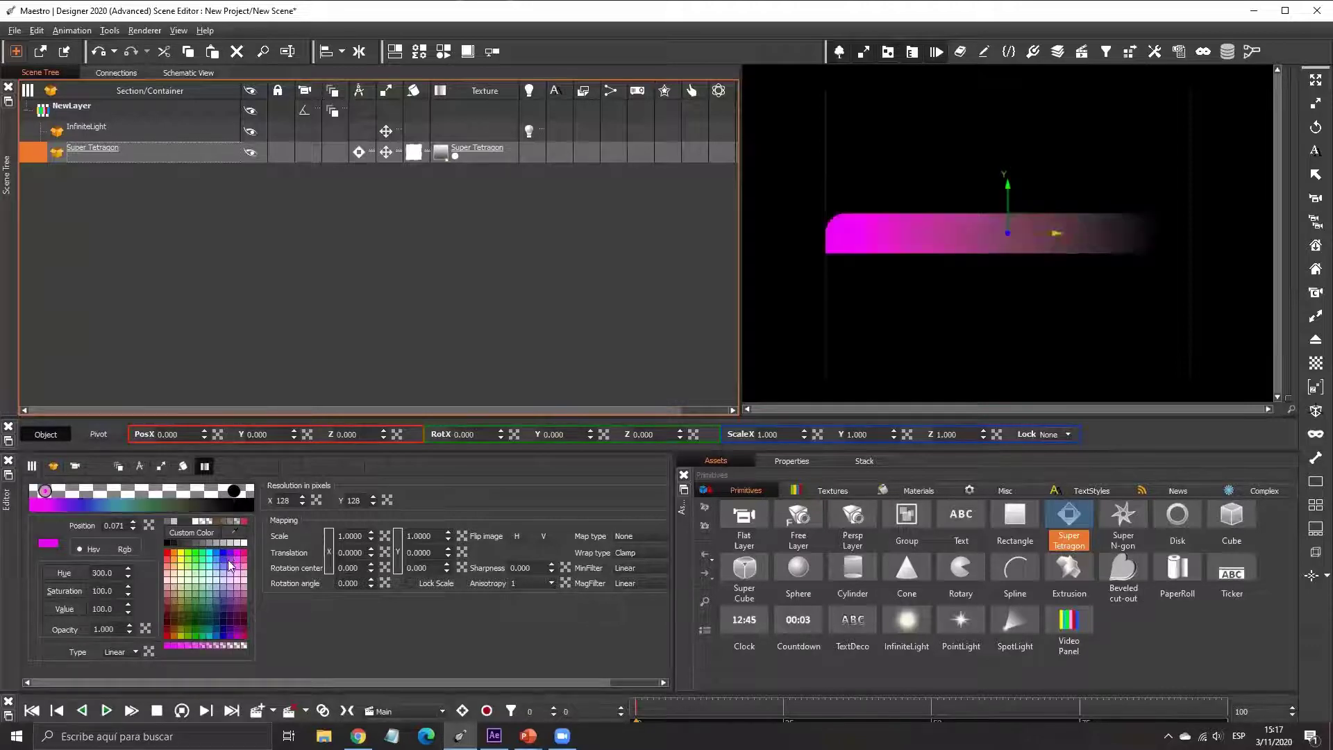
left_click(231, 565)
left_click(234, 491)
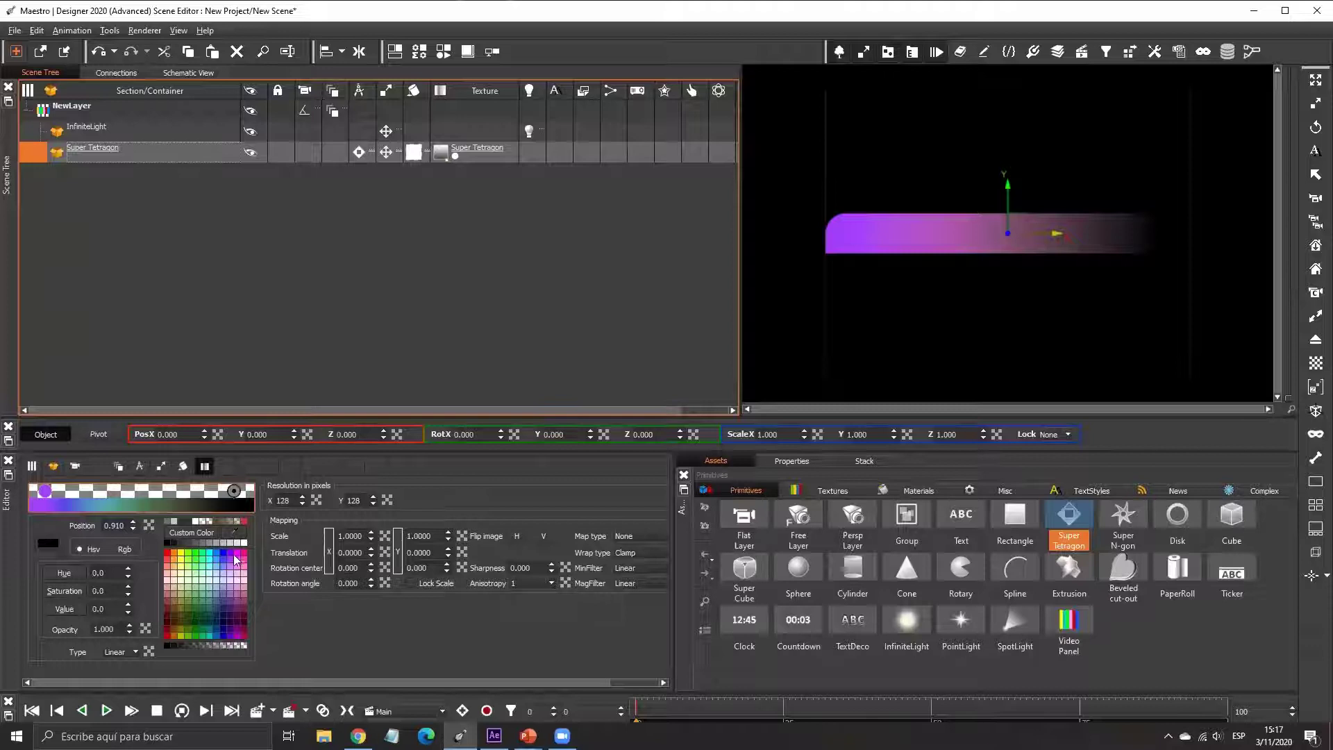
left_click(231, 566)
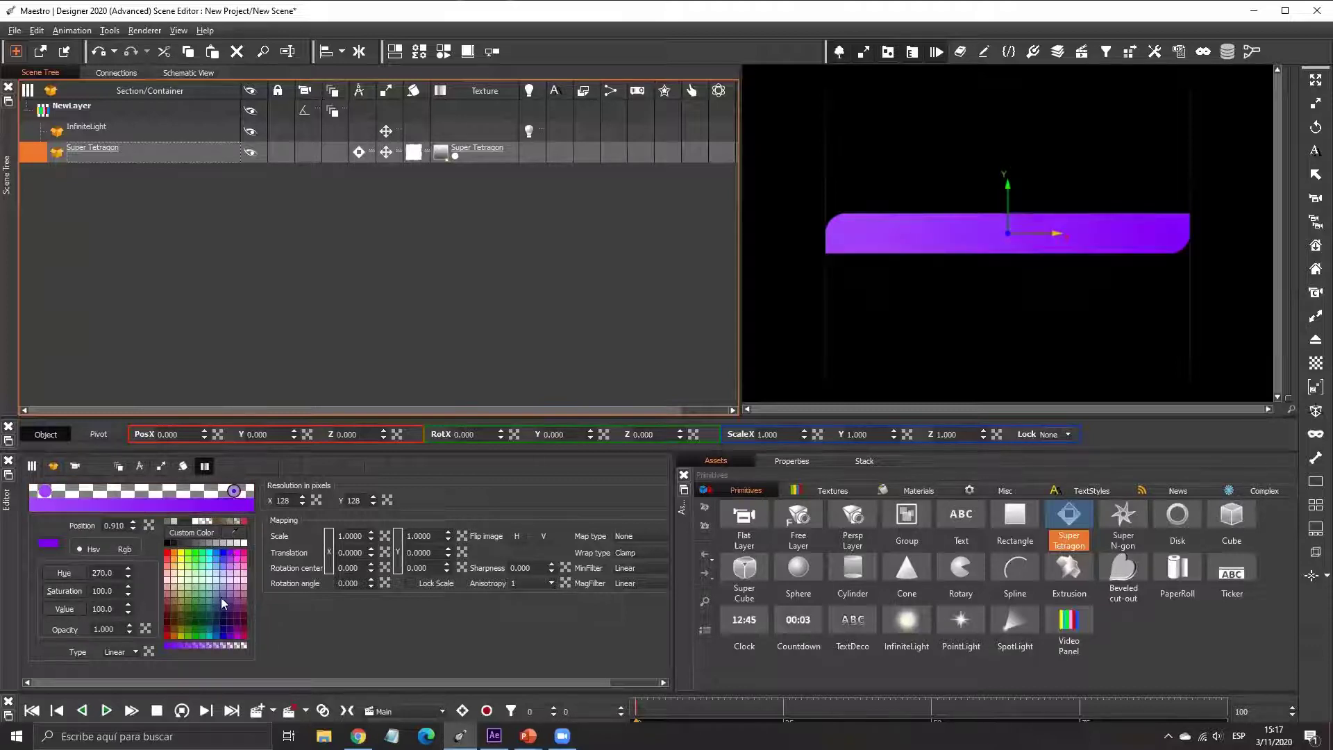
left_click(224, 619)
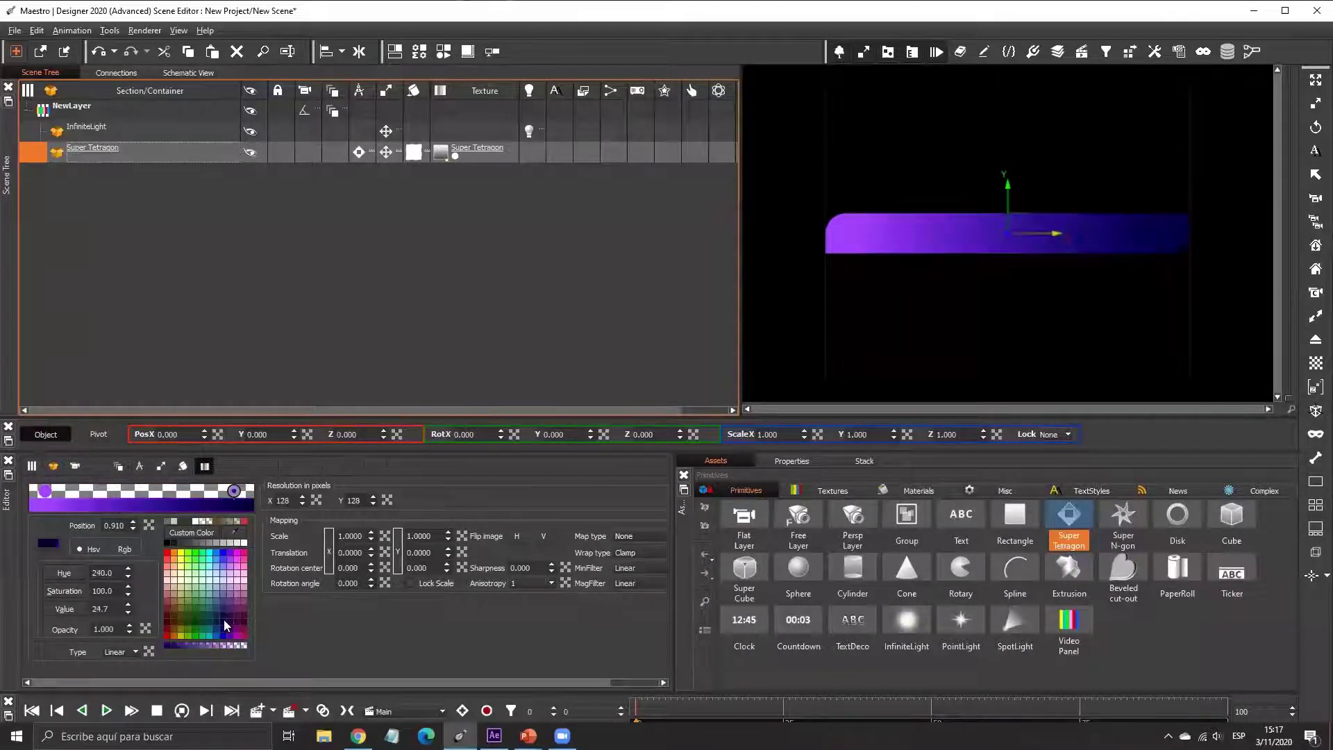
left_click(222, 606)
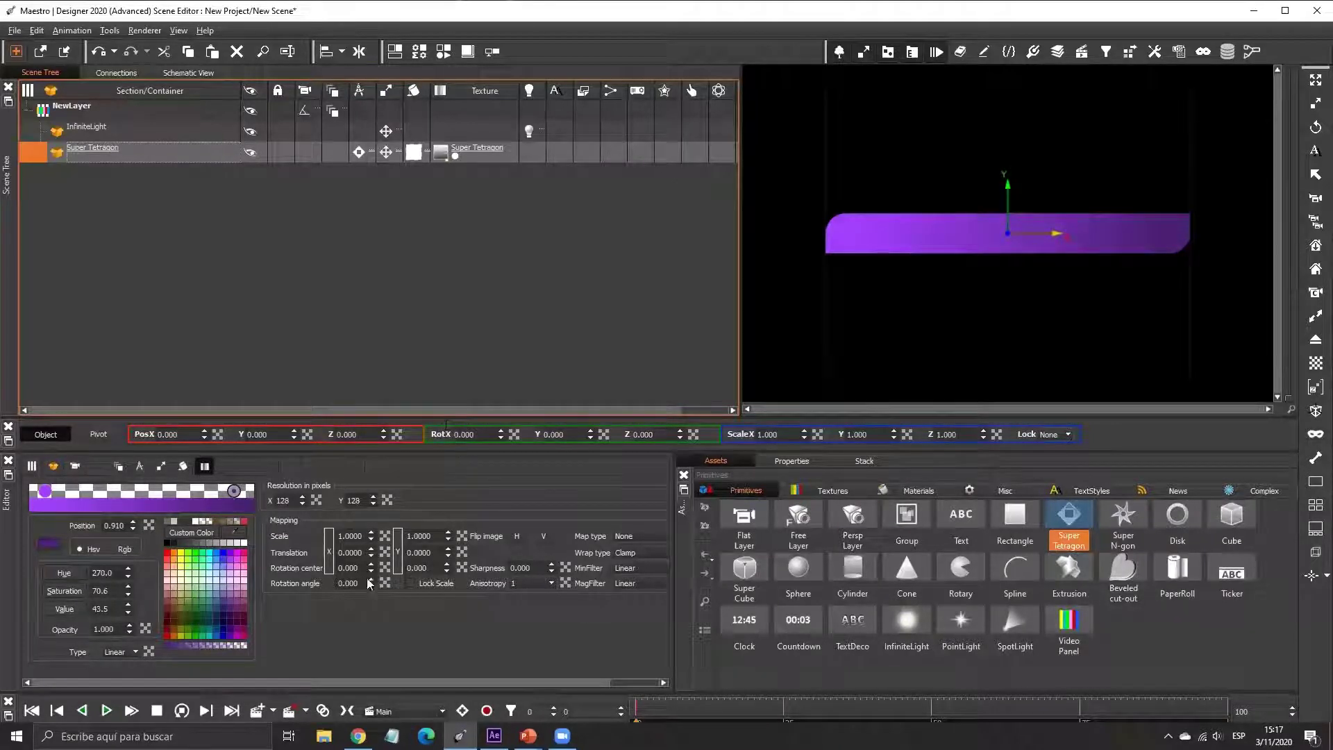
- Set the gradient texture's rotation center to 0.5 in both X and Y
left_click(349, 568)
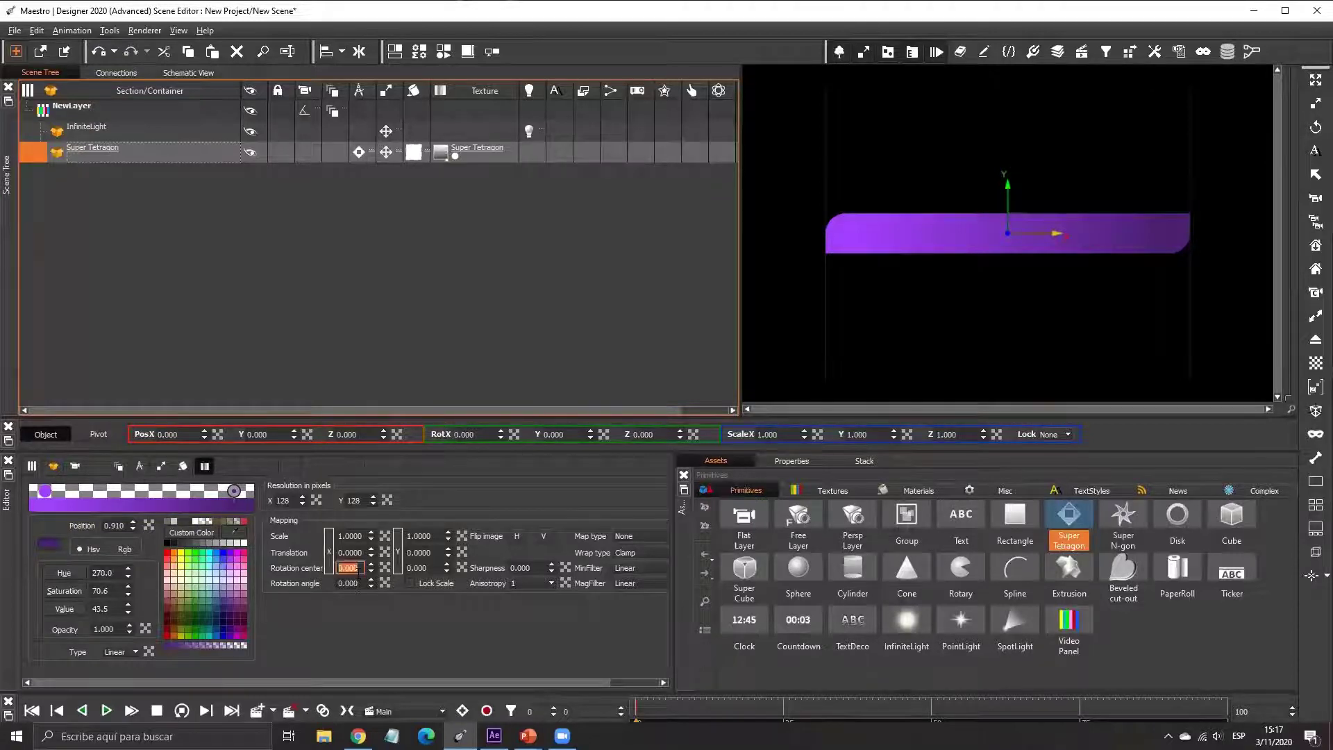
type("0.5")
key("Tab")
type("0.5")
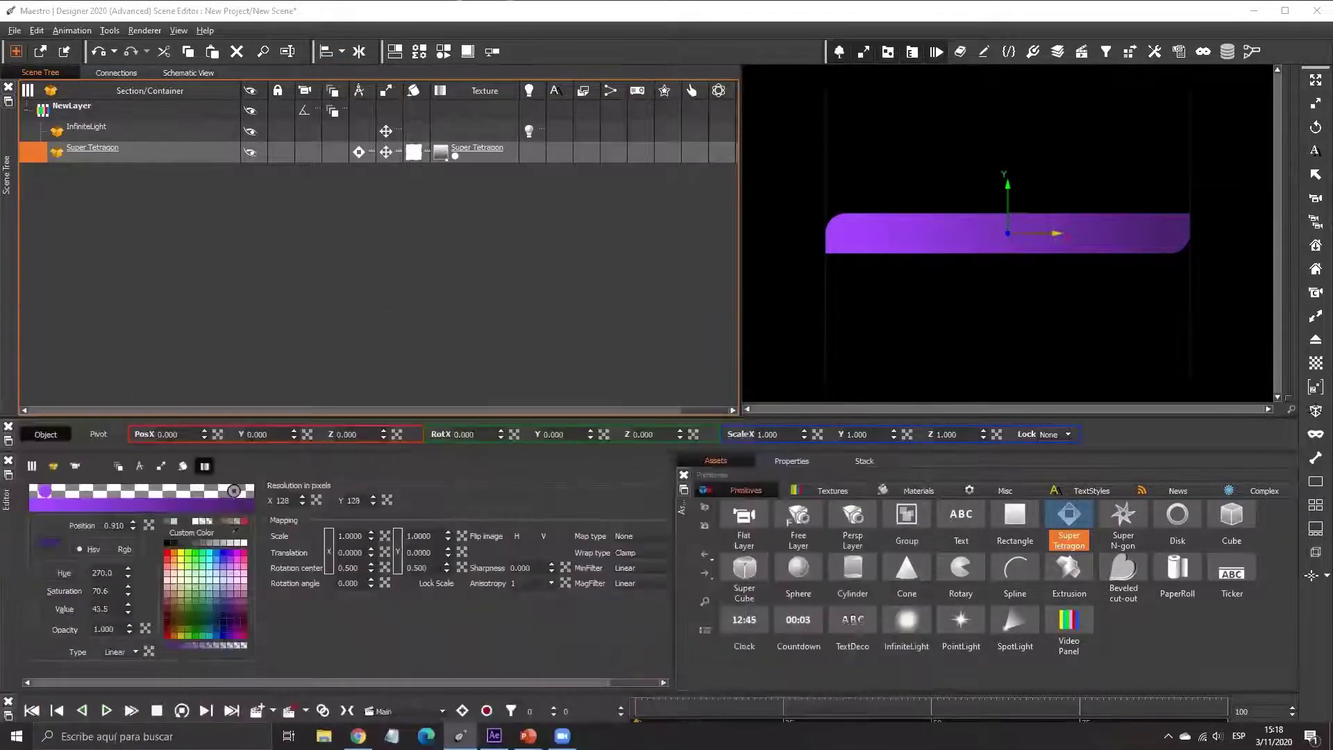
- Try shifting the gradient texture's translation in Y and X
left_click_drag(448, 553, 465, 392)
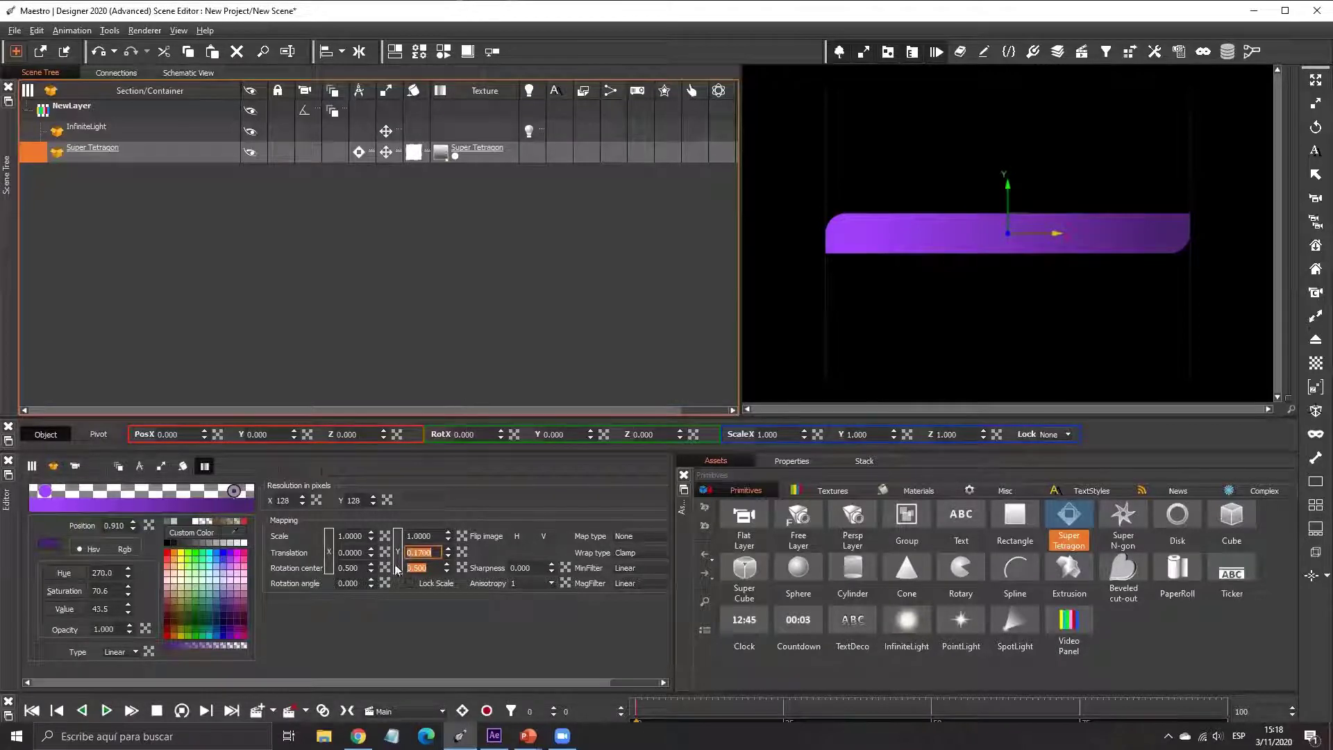
left_click(372, 552)
left_click_drag(371, 551, 494, 691)
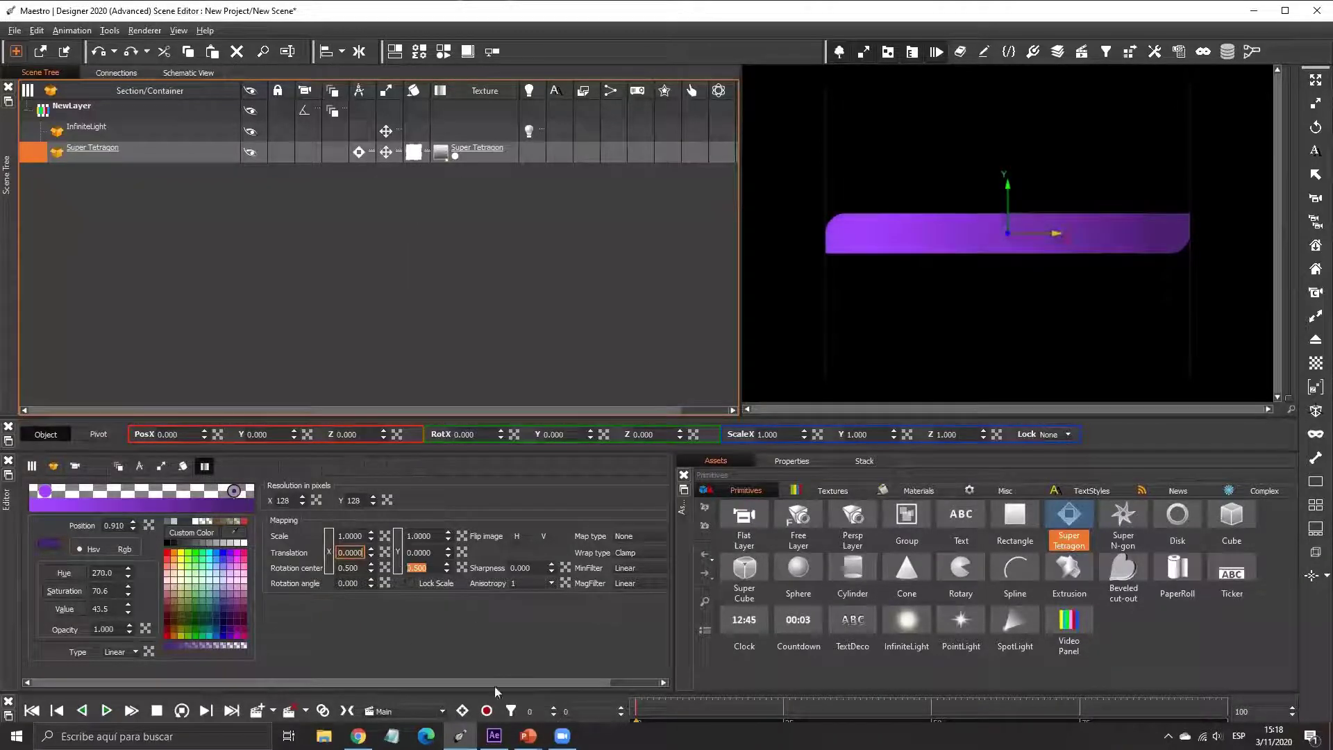
- Set the gradient texture's rotation angle to 90
left_click(360, 588)
type("90")
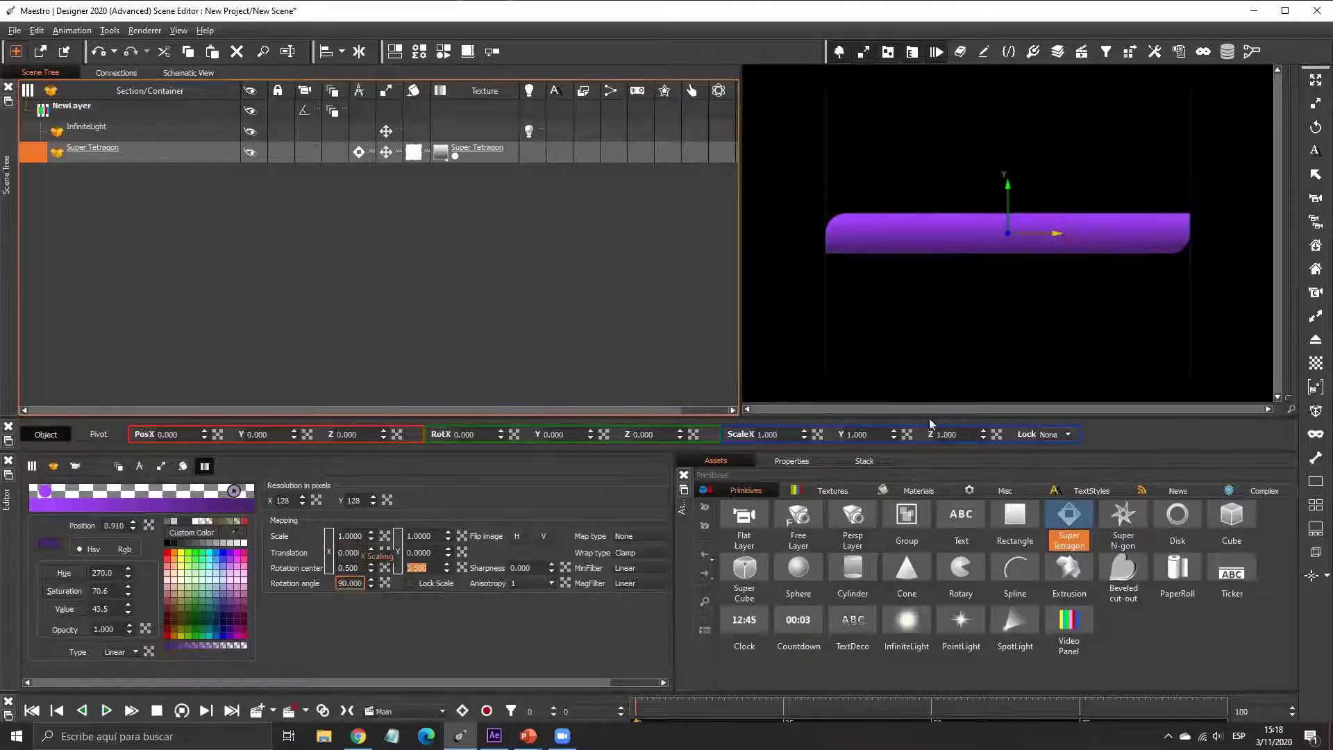
- Move the dark purple stop close to the first one and add a dark magenta stop at about 0.781
mouse_move(235, 493)
left_mouse_down()
mouse_move(36, 500)
mouse_move(75, 497)
mouse_move(58, 498)
left_mouse_up()
left_click(204, 490)
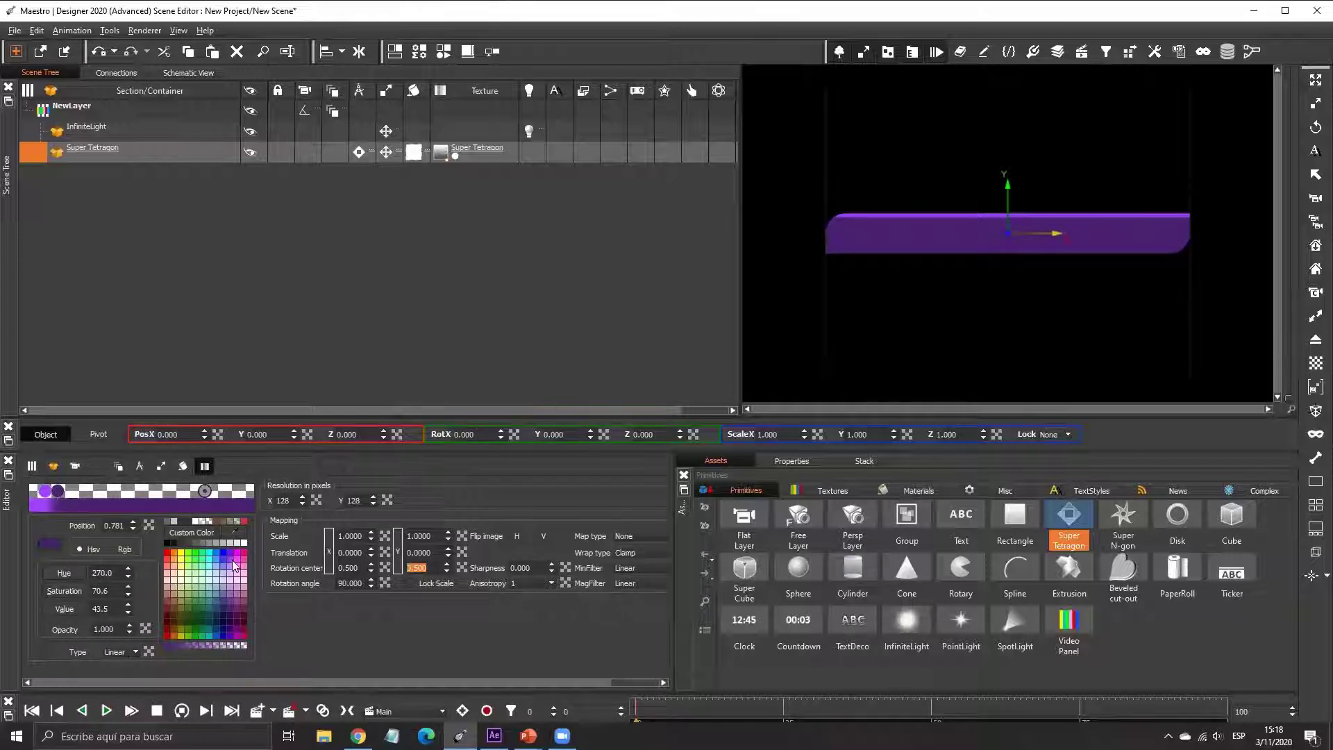
left_click(238, 611)
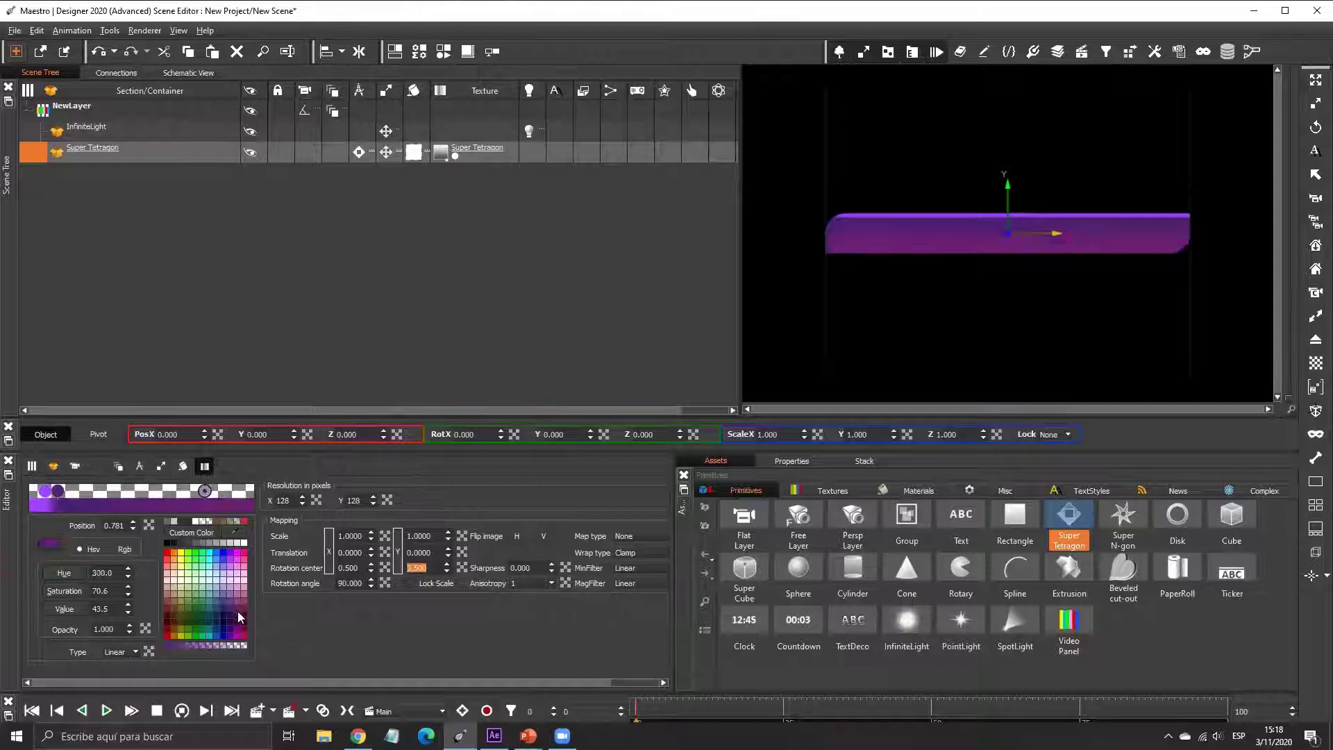
- Recolor the gradient's first stop pale purple and move the neighbouring dark stop closer to it for a thin highlight edge
left_click(42, 490)
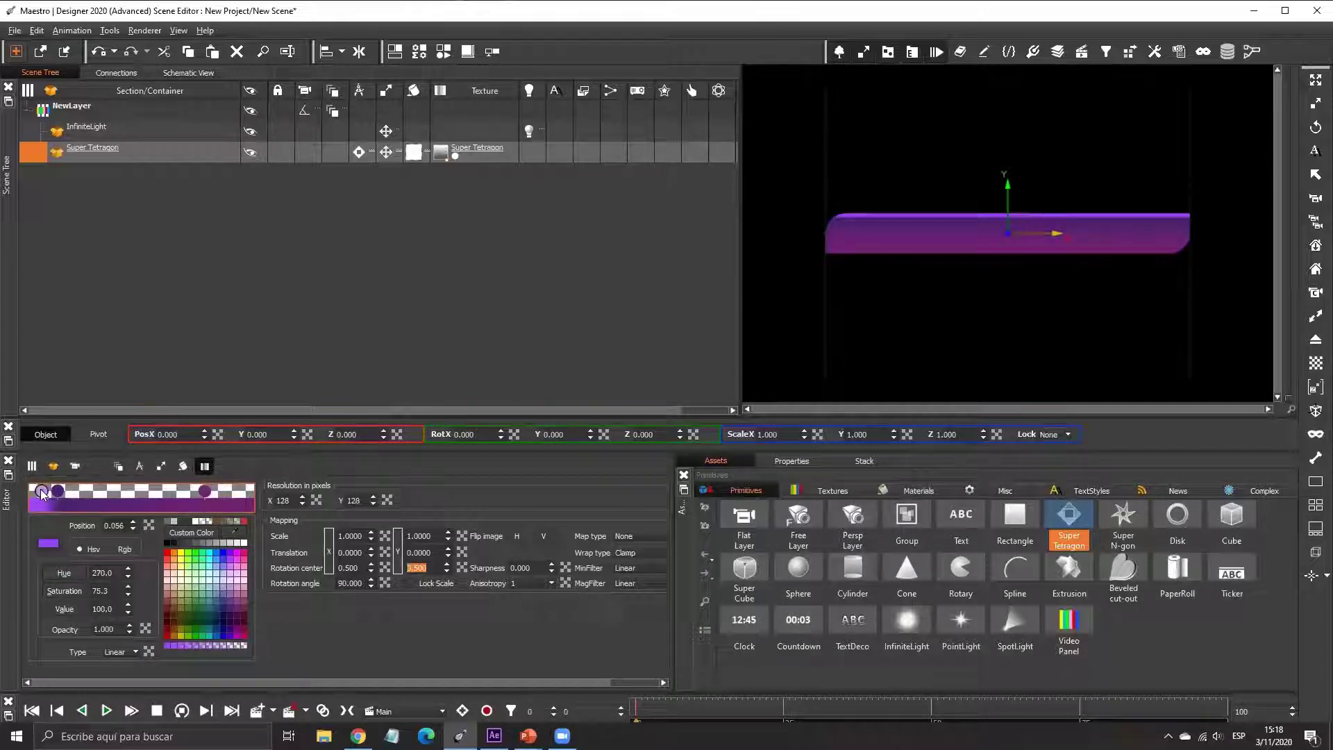
left_click(229, 588)
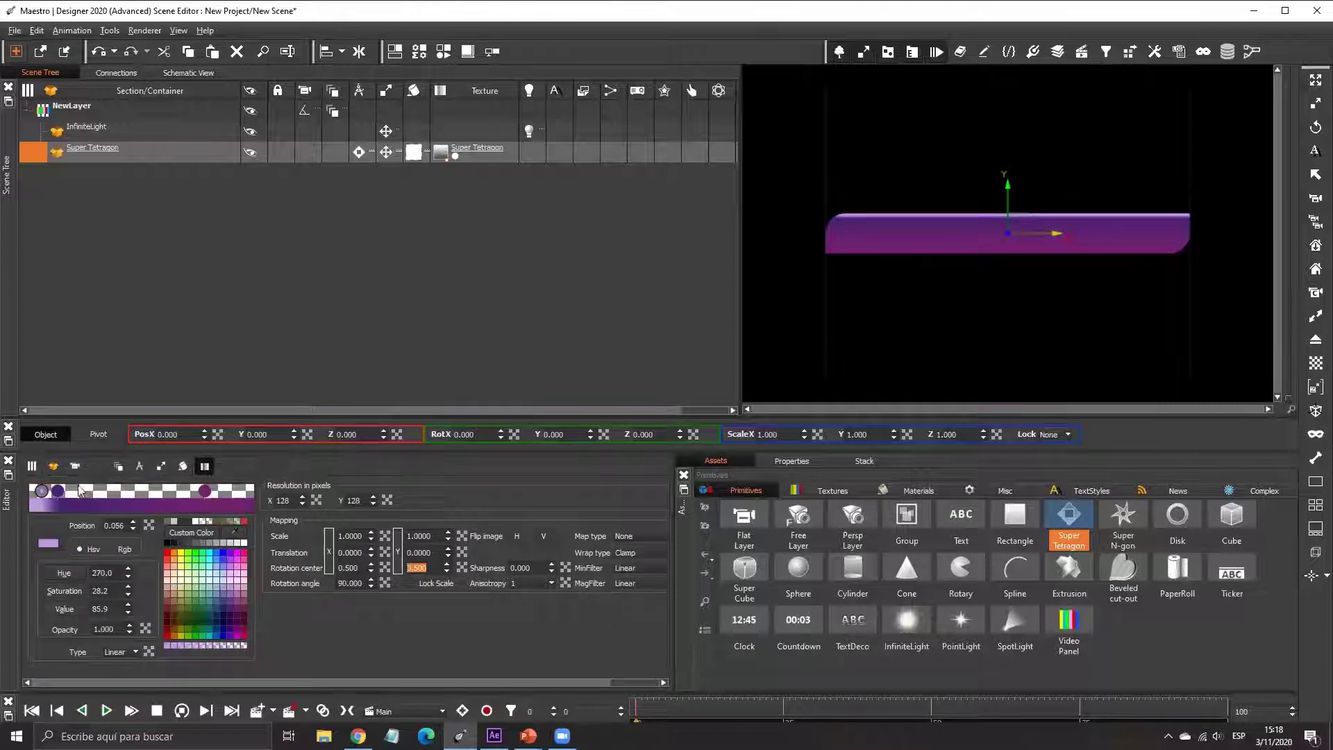
left_click_drag(59, 493, 43, 494)
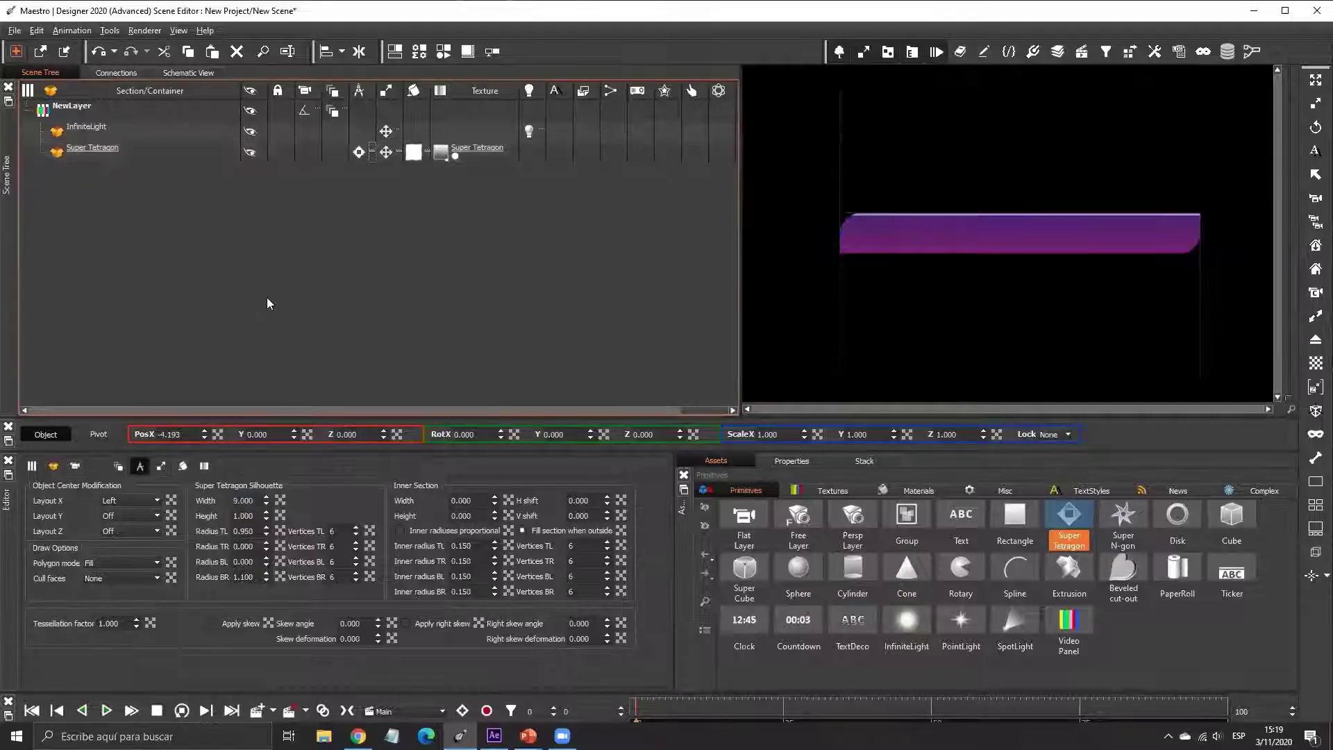
- Add a text object to the scene and set its Layout X to Left
left_click_drag(329, 233, 330, 228)
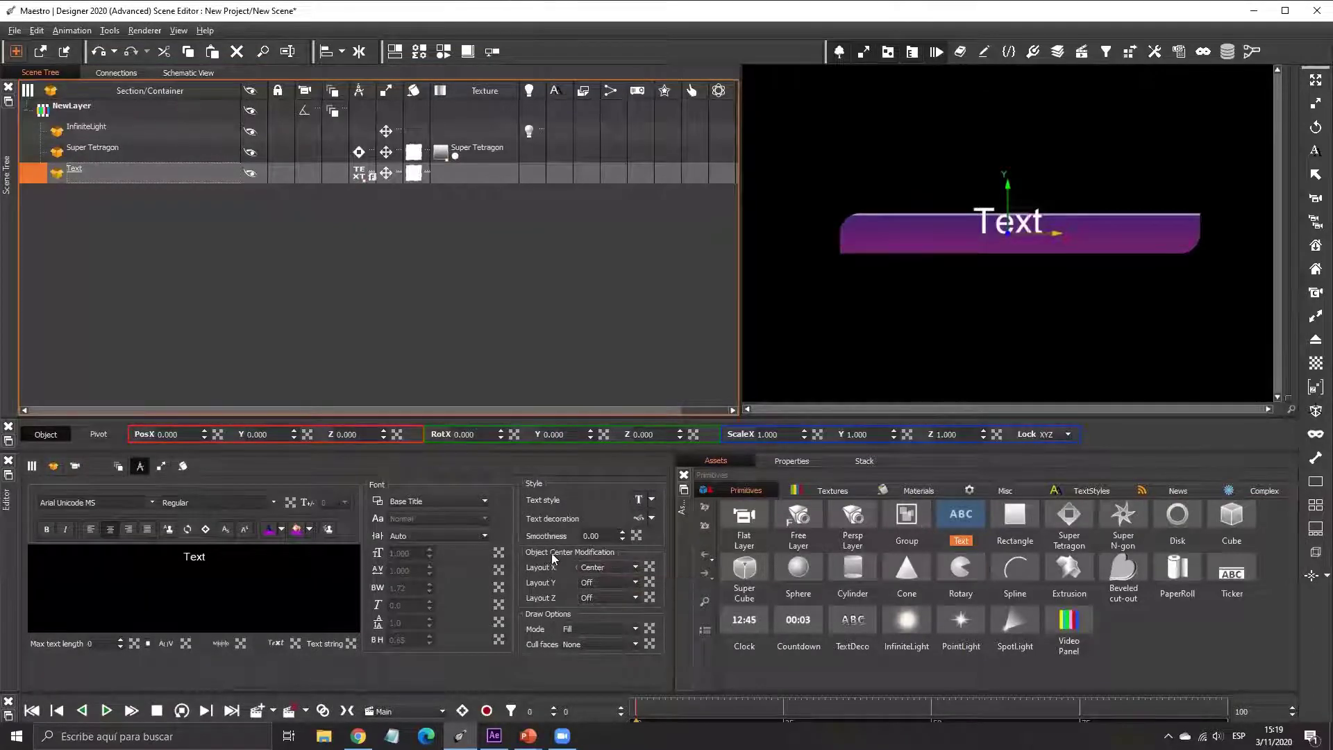
left_click(361, 87)
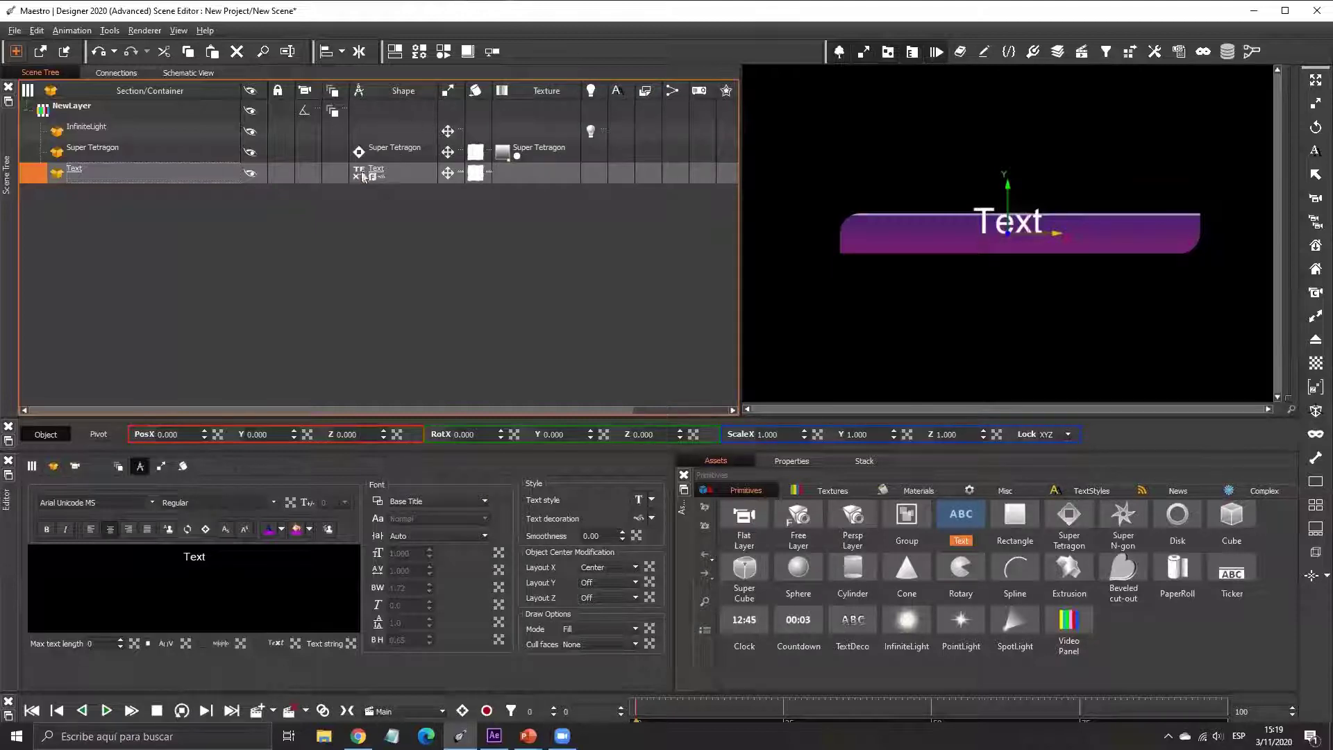
left_click(614, 569)
left_click(591, 587)
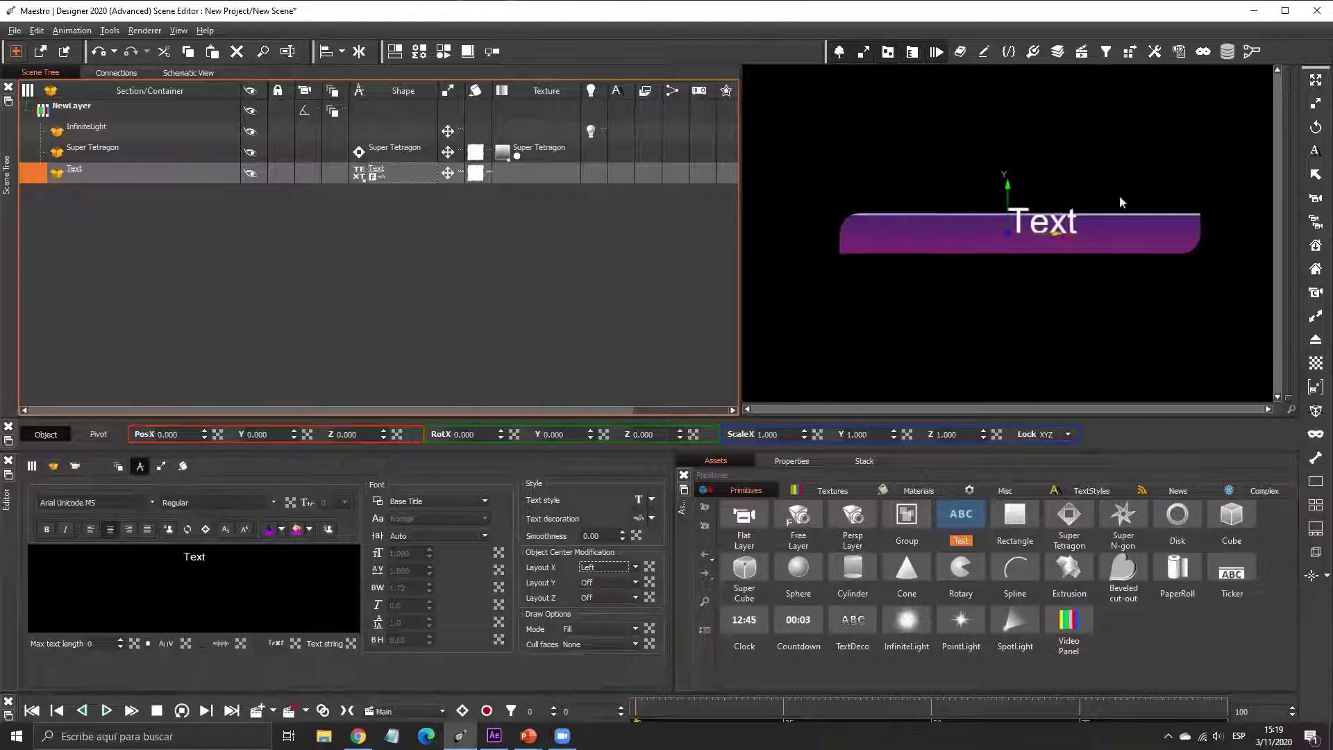
- Move the text onto the left end of the purple bar, at about X -3.69 and Y -0.36
left_click_drag(1051, 232, 903, 249)
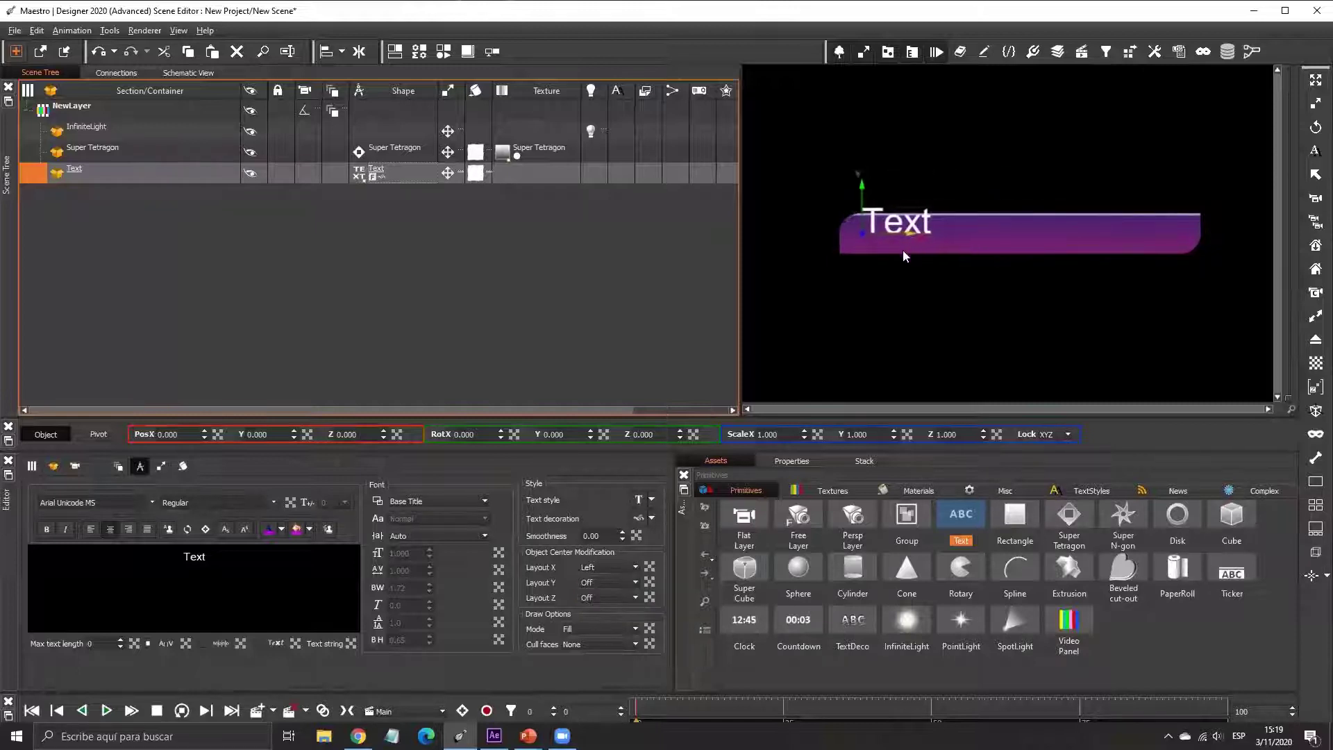
left_click_drag(861, 195, 858, 203)
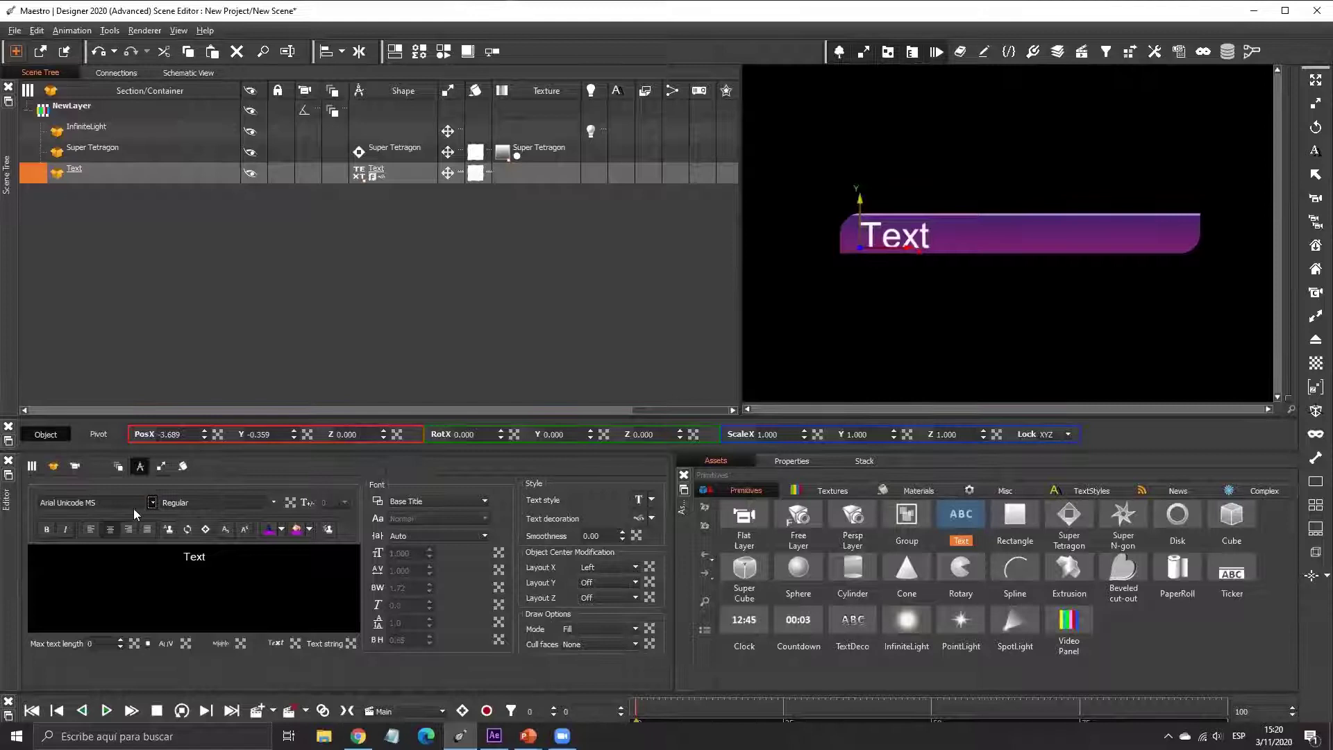
- Browse the available fonts and set the text object's font to Consolas
left_click(151, 502)
scroll(139, 563, "down", 2)
scroll(132, 560, "down", 5)
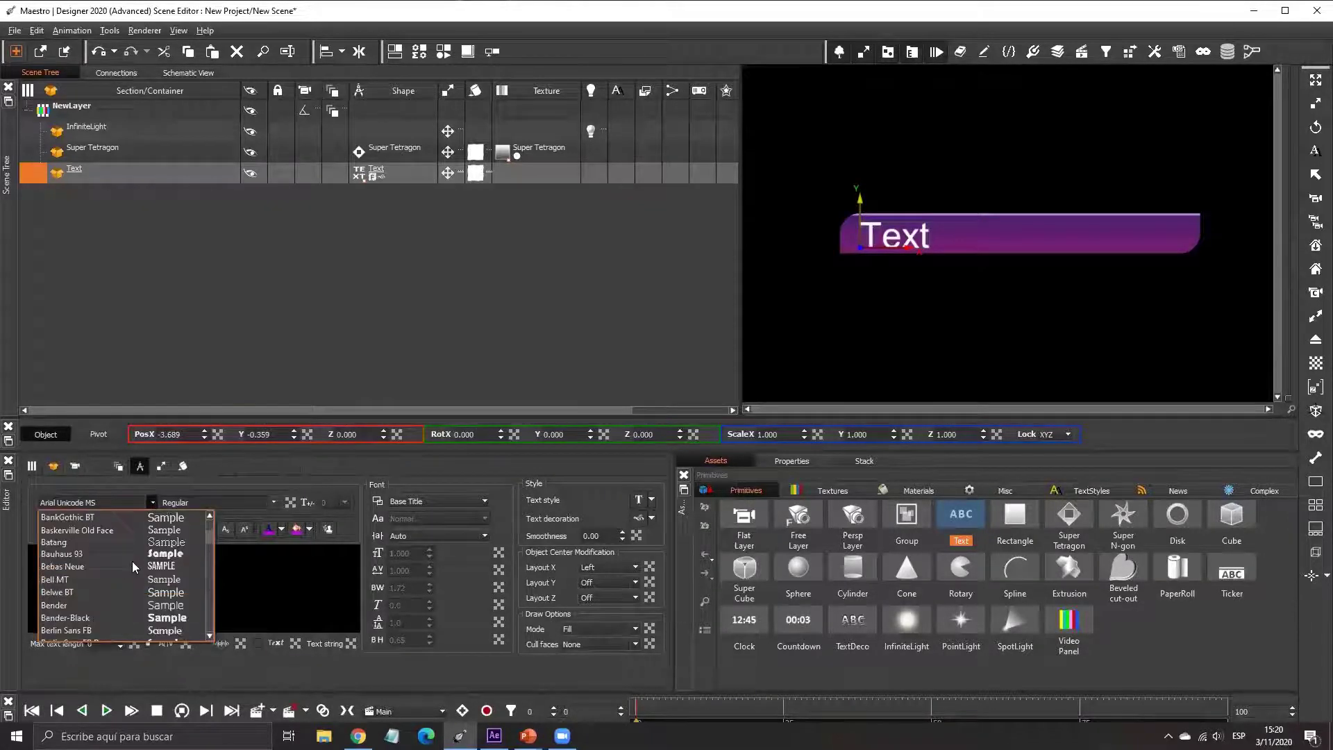
scroll(132, 561, "down", 6)
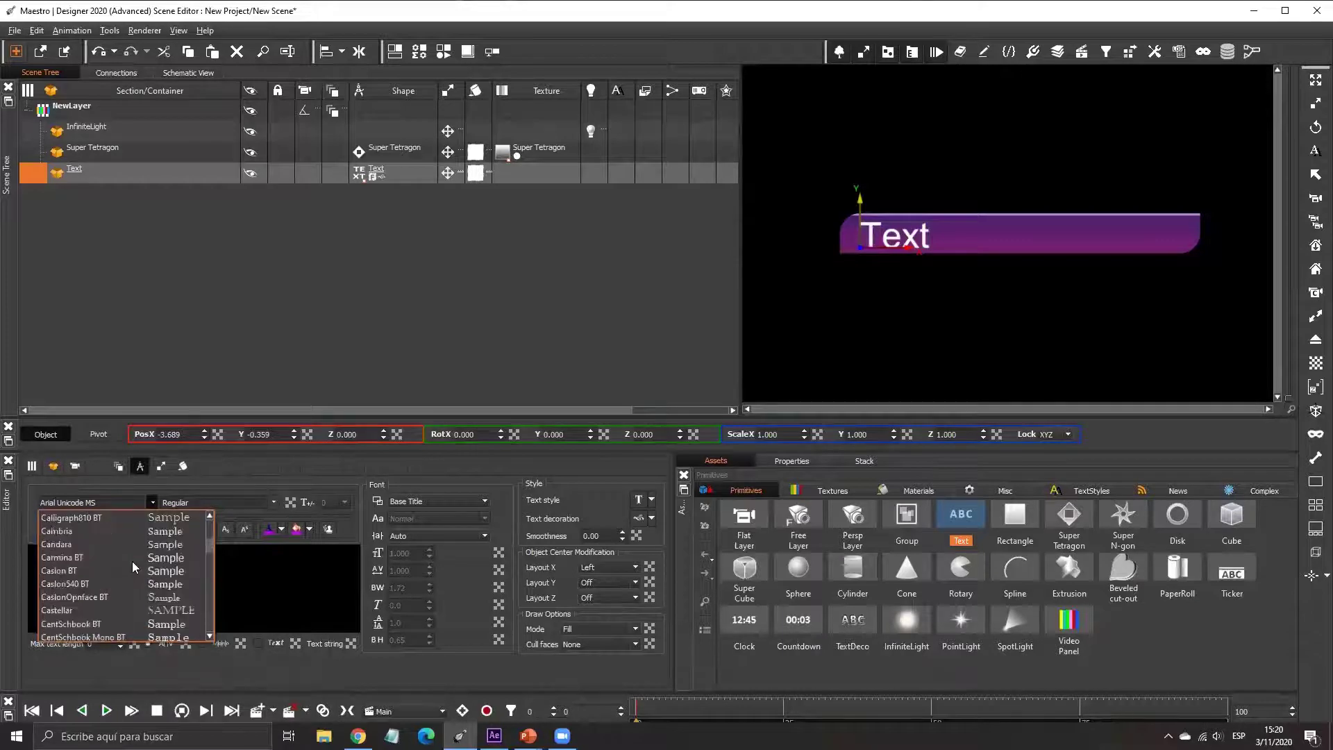
scroll(132, 561, "down", 2)
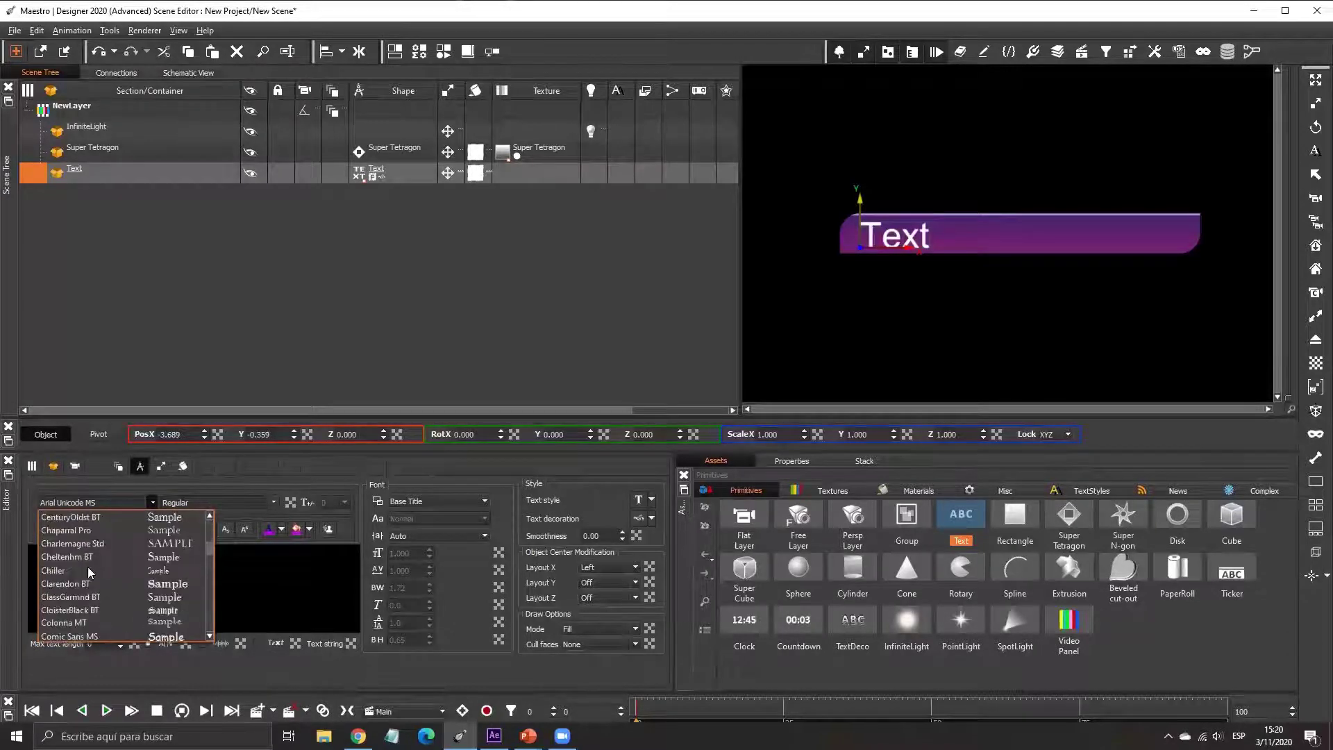
left_click(66, 575)
left_click(93, 504)
type("CommercialScript BT")
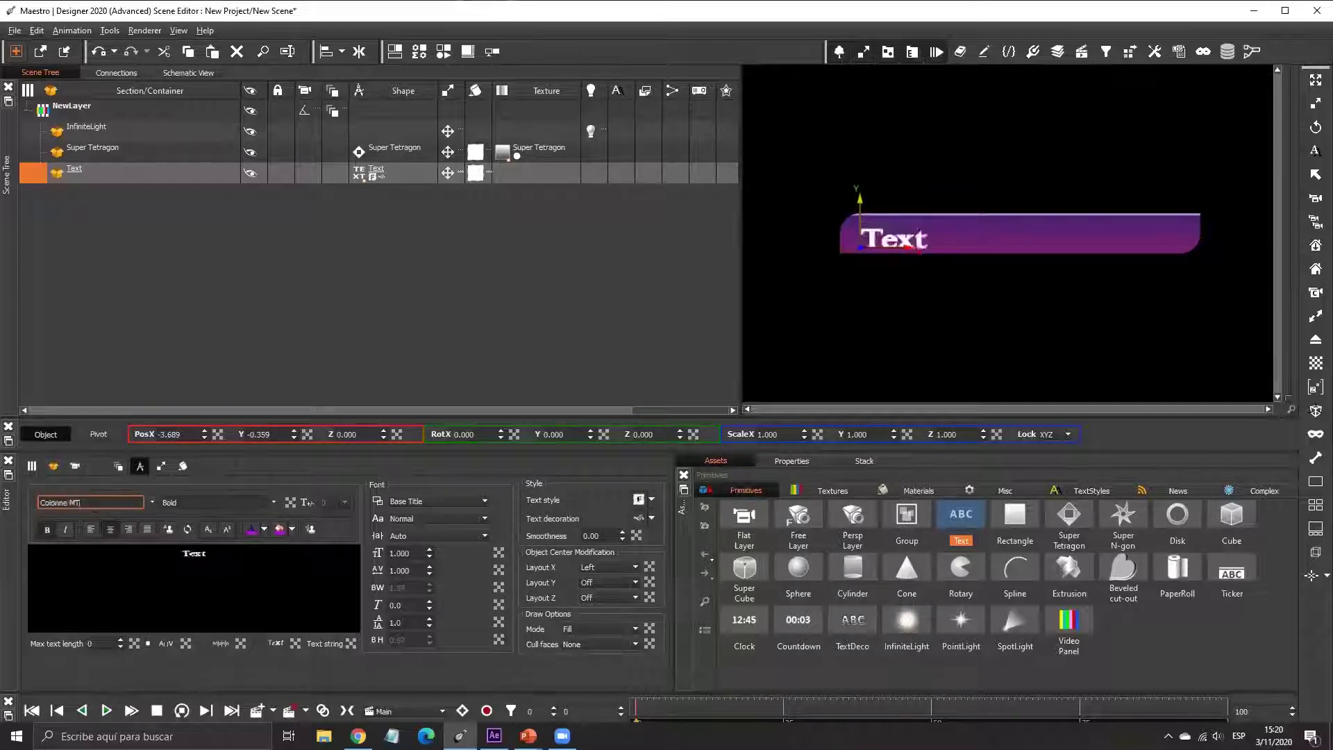
left_click(93, 505)
type("Consolas")
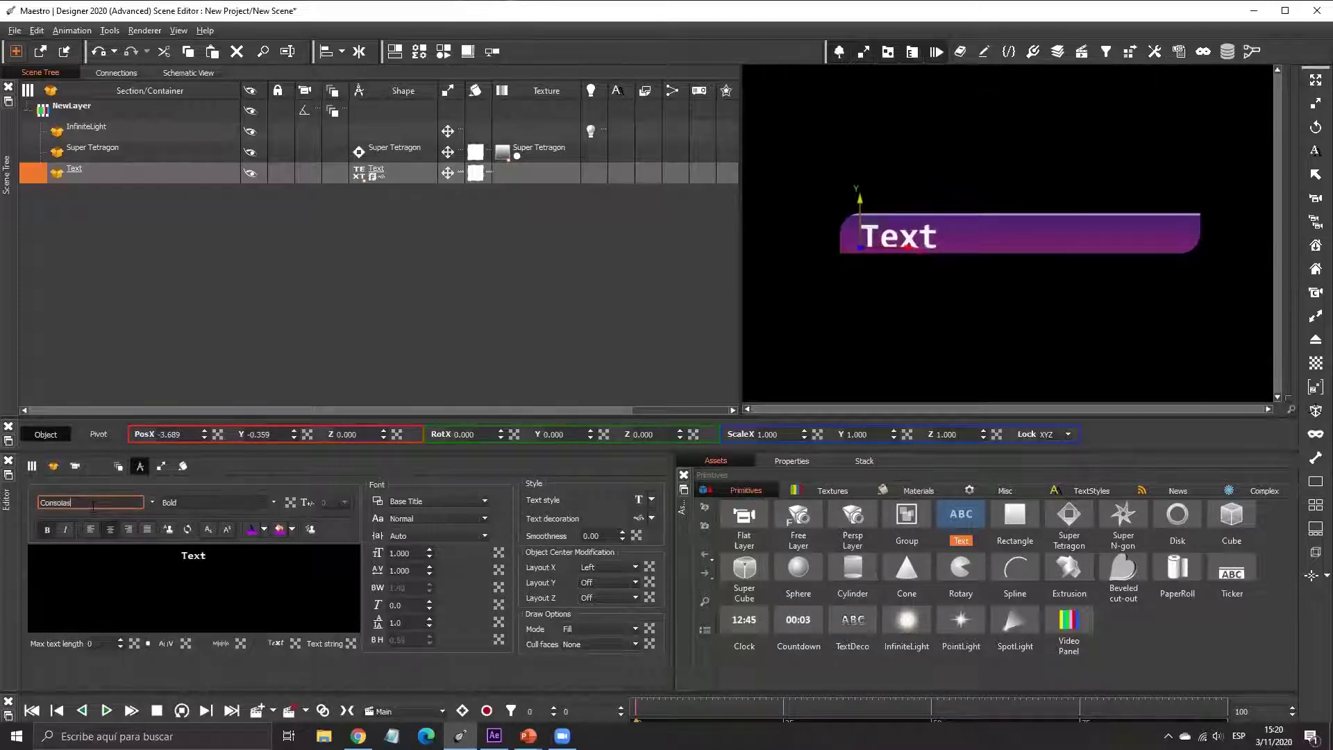
- Replace the text object's content with "Este es un texto de prueba"
left_click(221, 556)
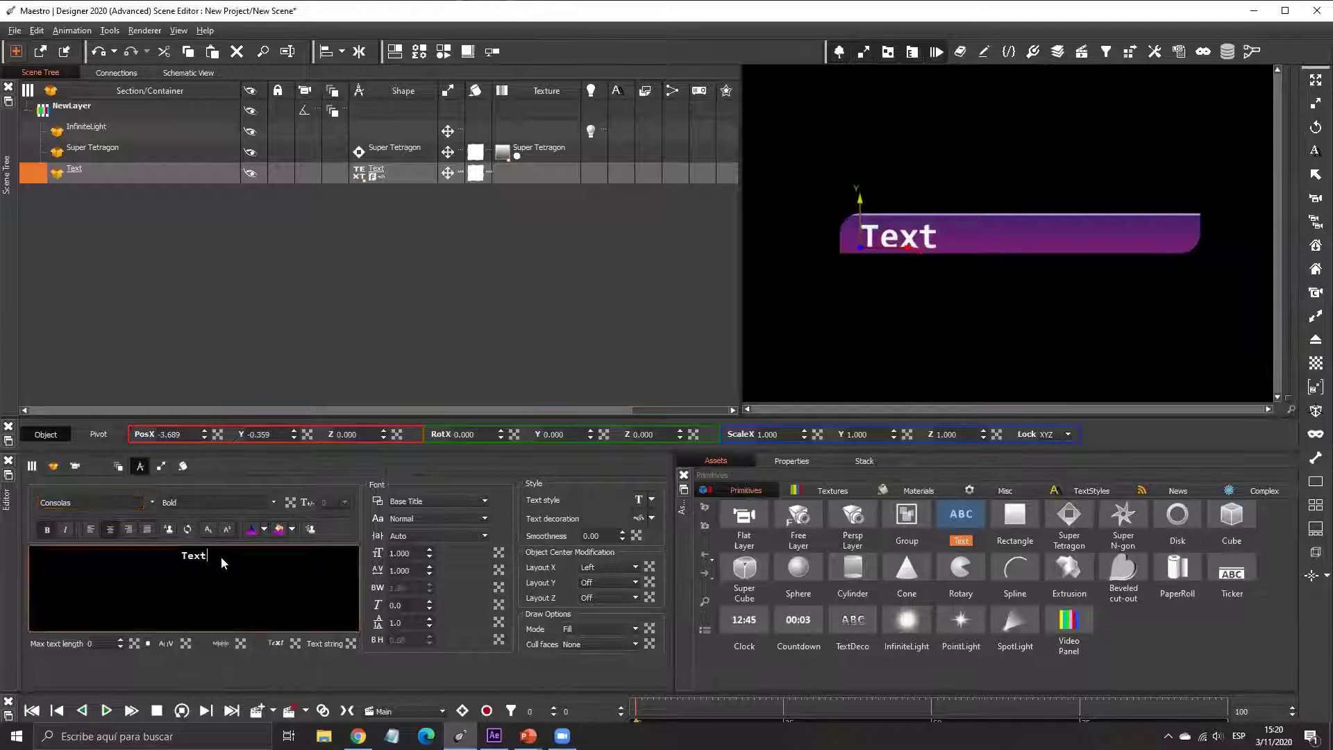
left_click_drag(247, 553, 115, 557)
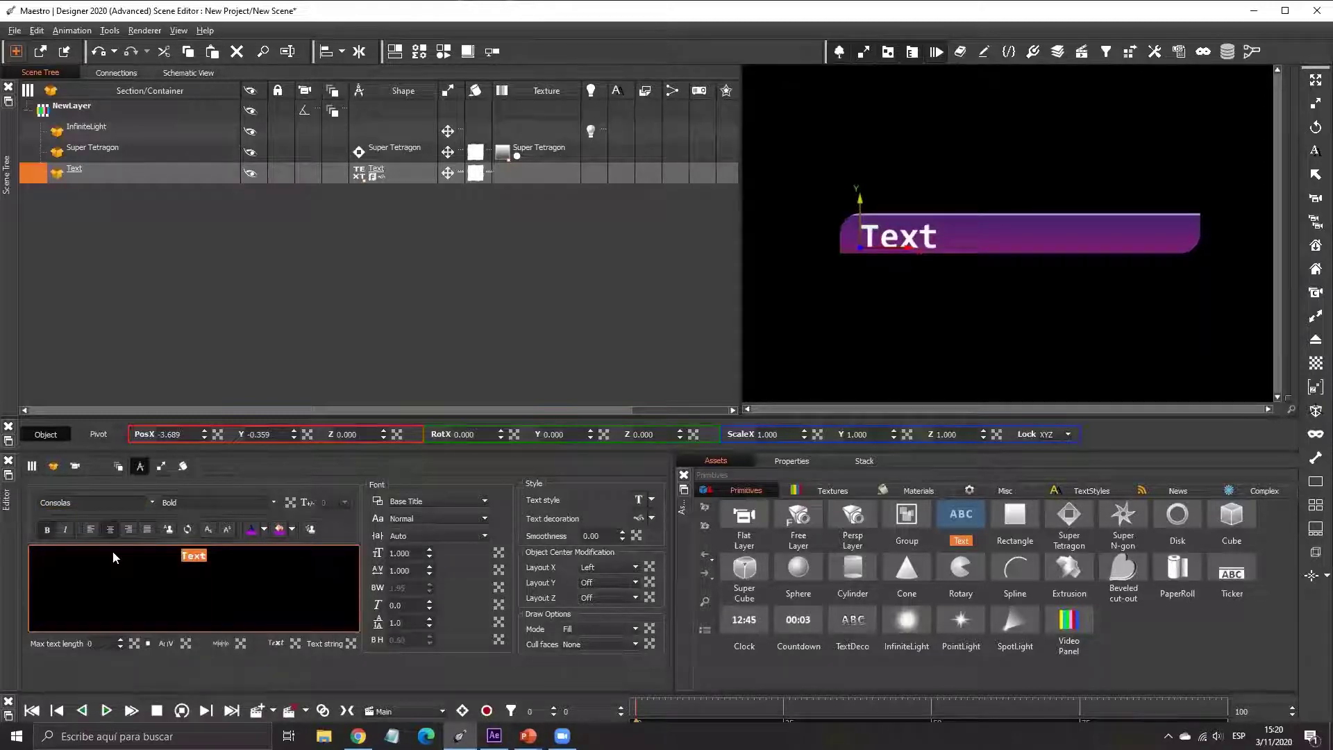
type("ESte e")
key("BackSpace")
key("BackSpace")
key("BackSpace")
key("BackSpace")
type("s")
key("BackSpace")
key("BackSpace")
type("ste es ")
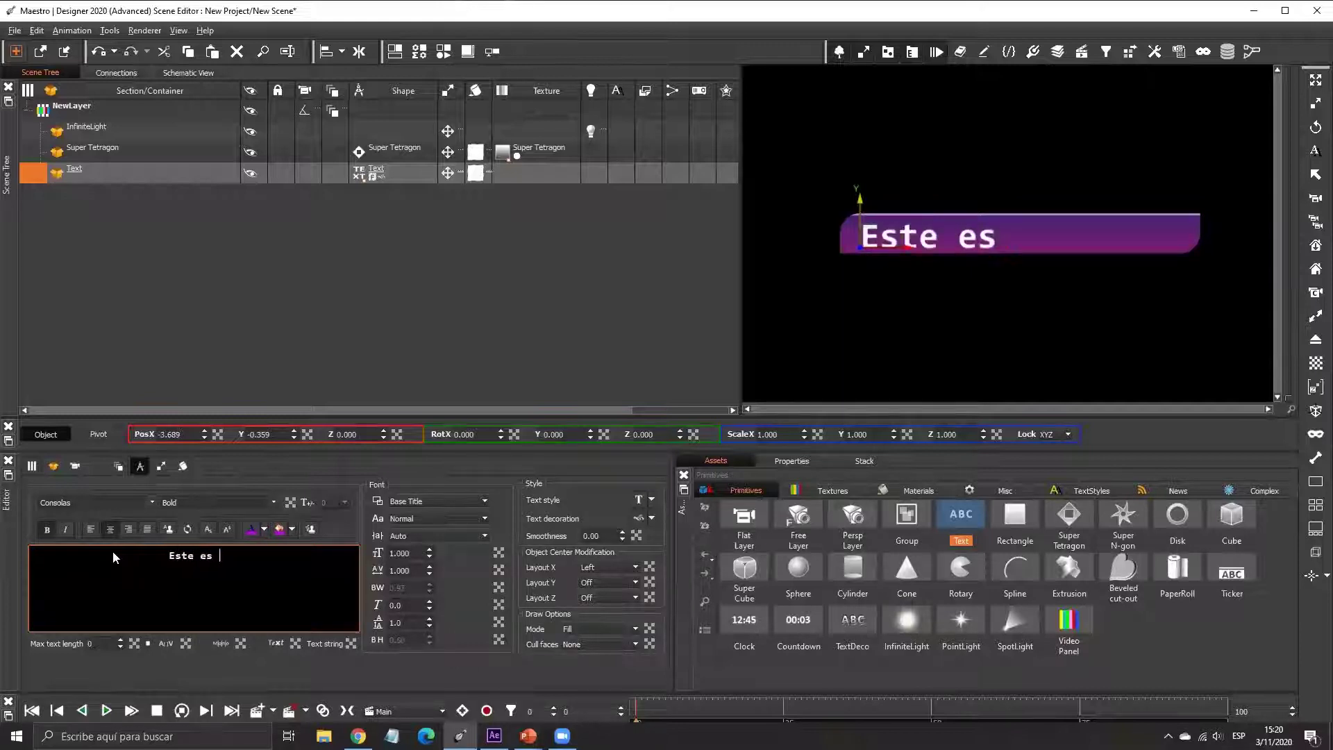
type("un texto de prueba")
key("Home")
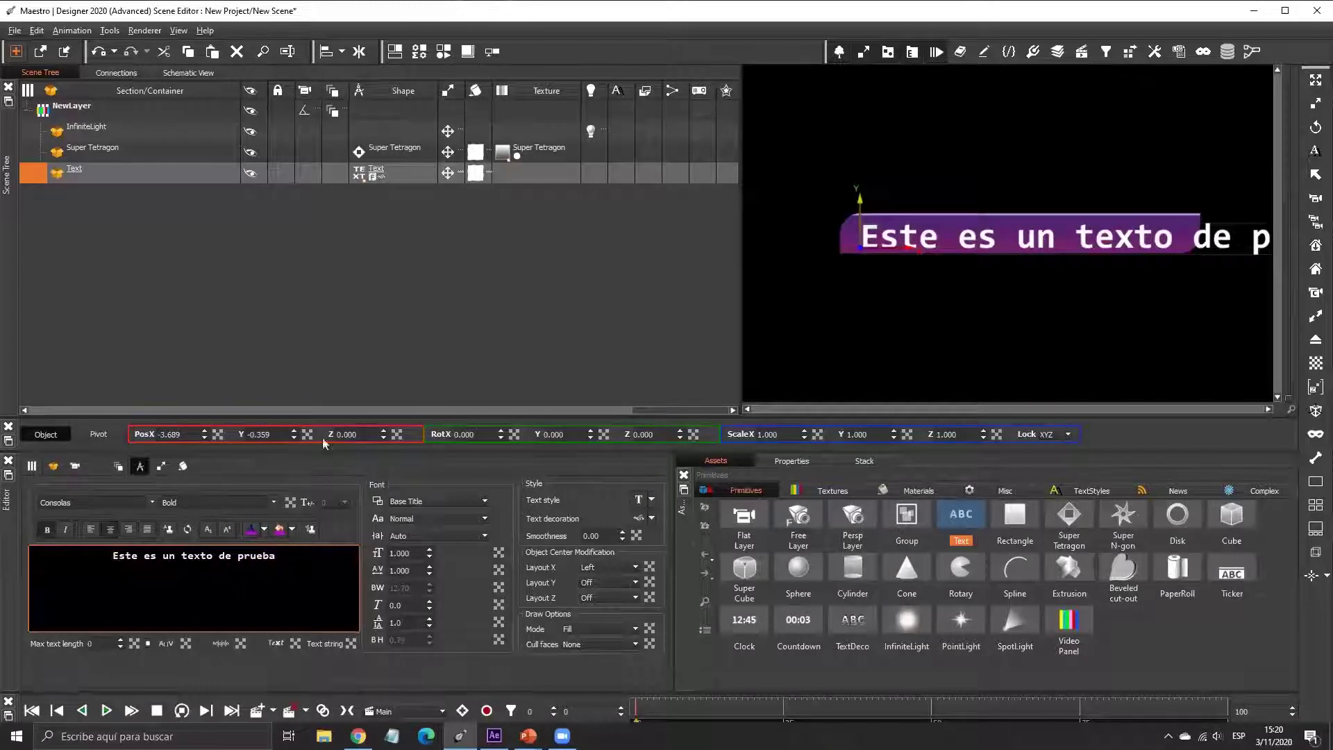
- Move the text to about X -3.965, Y -0.276 and set its fitting mode to Shrink and wrap
left_click(894, 250)
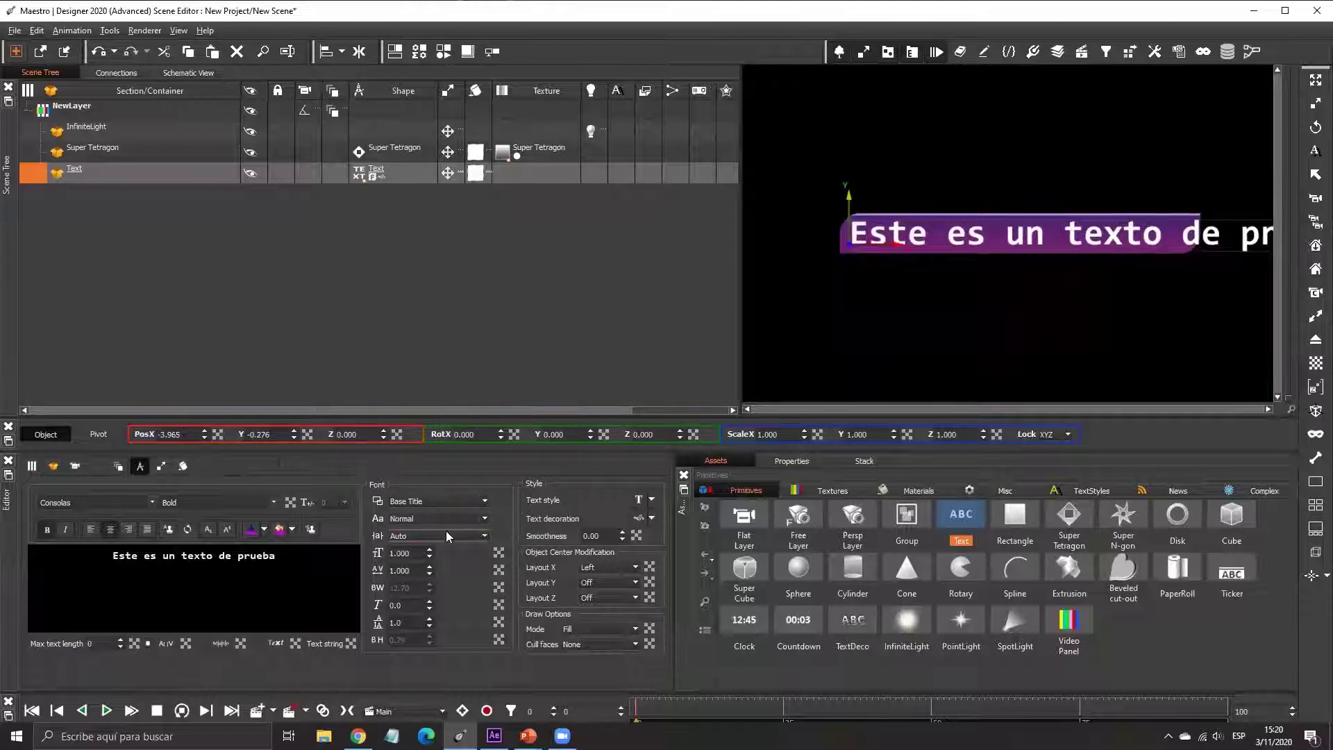
left_click(408, 532)
left_click(408, 532)
left_click(410, 536)
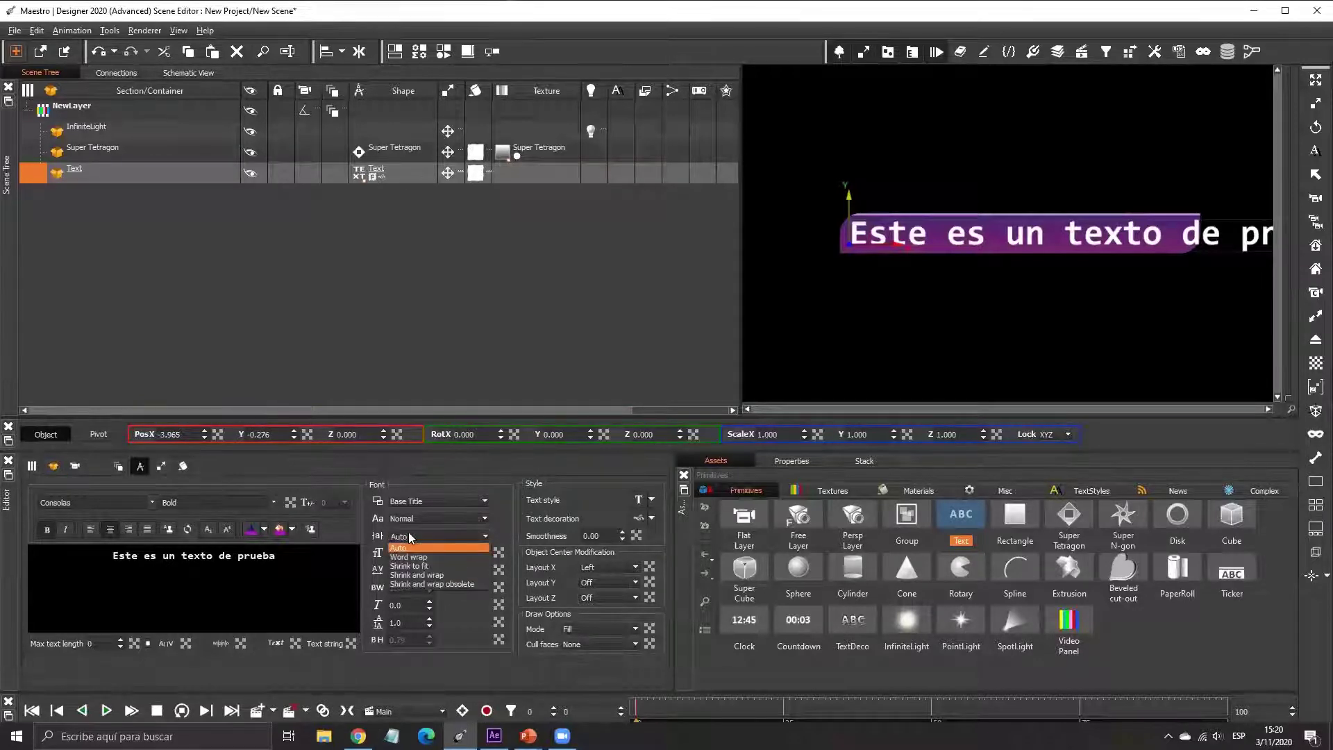
left_click(427, 576)
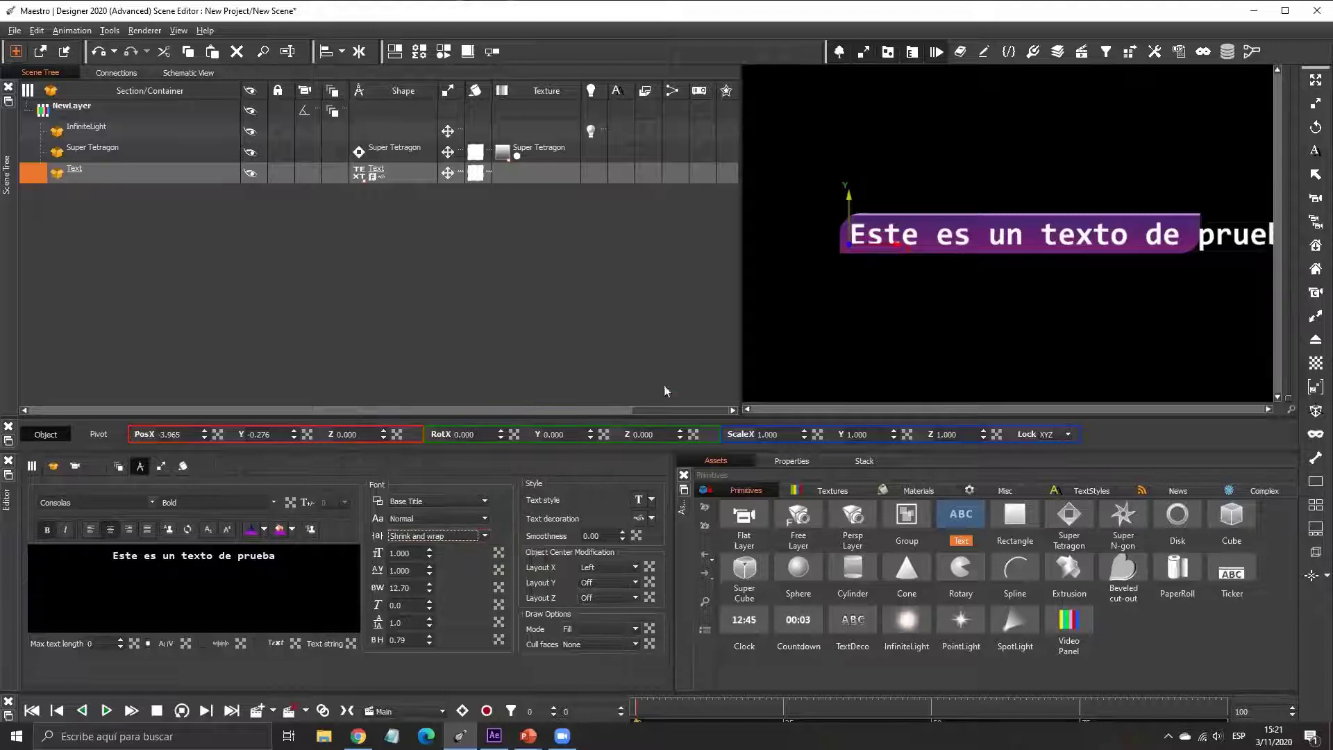
- Show the text's bounding box and reduce its box width to 8.32 so the text fits the bar
left_click(1314, 156)
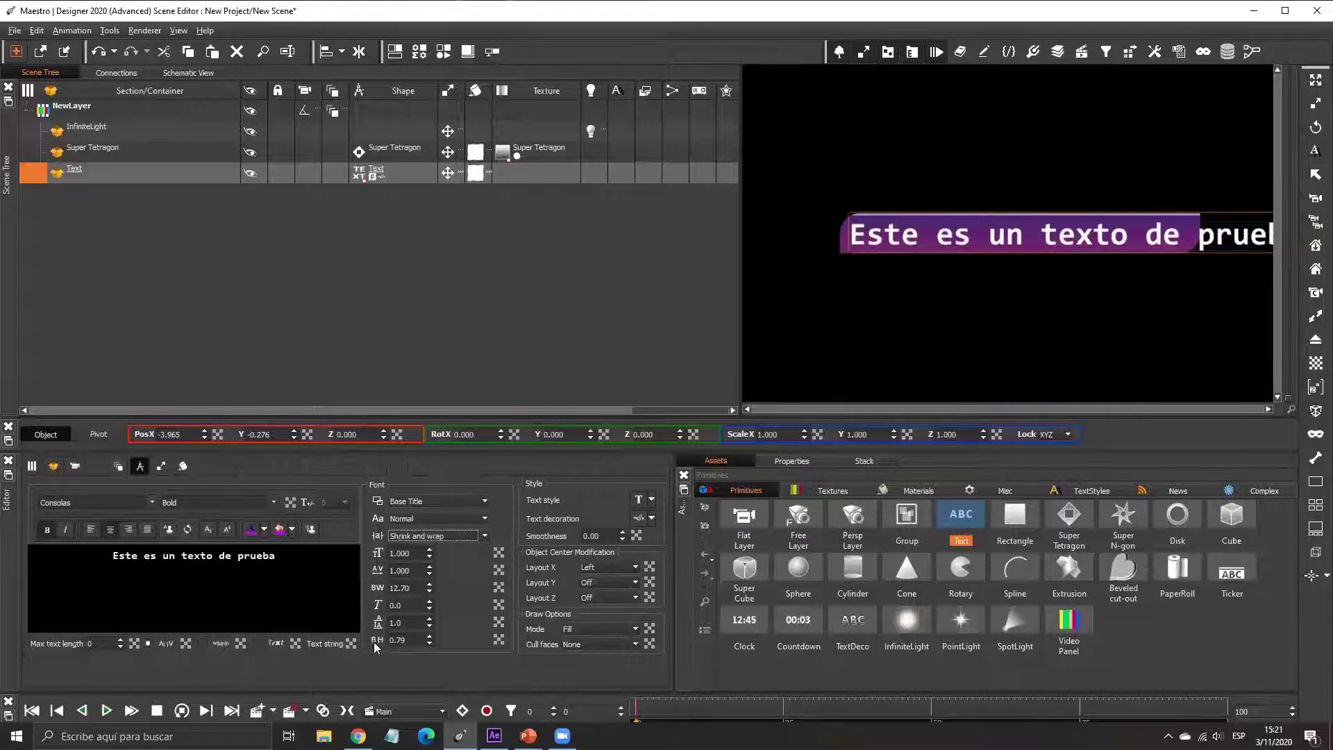
left_click_drag(429, 588, 349, 722)
left_click_drag(289, 565, 146, 639)
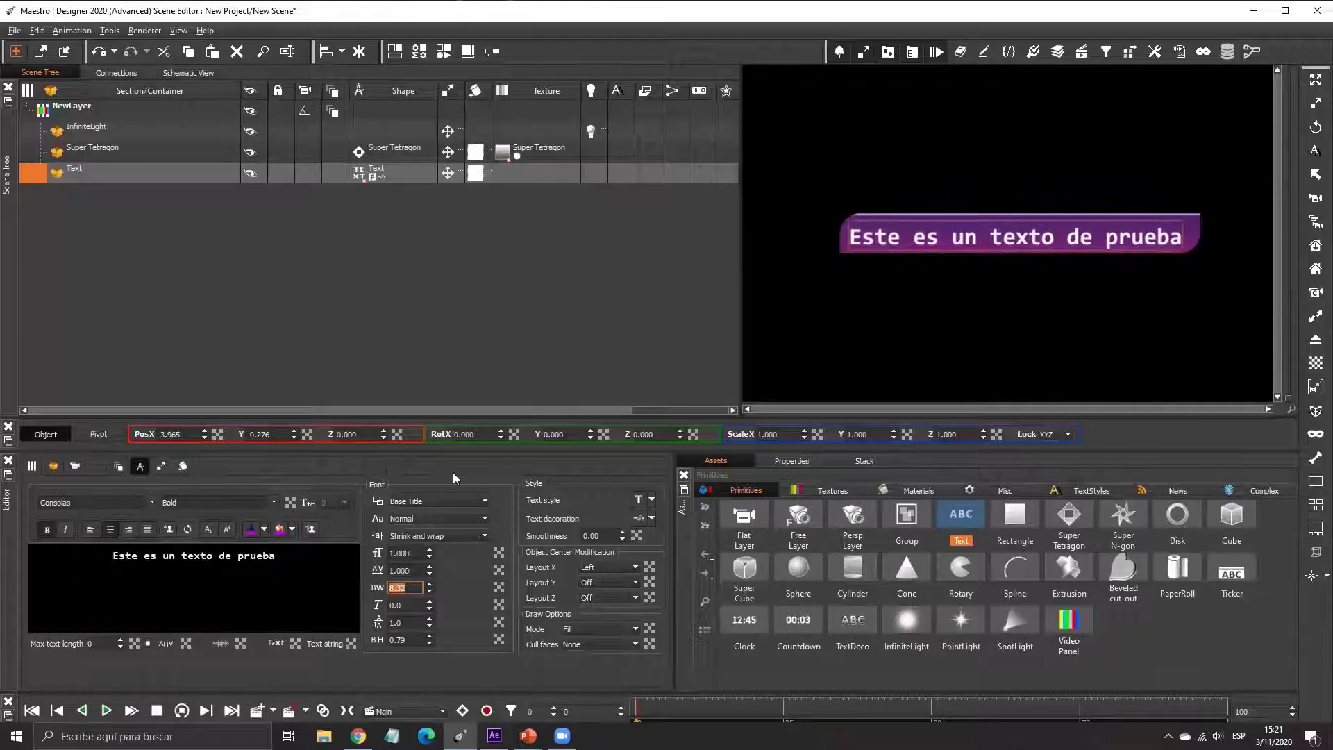
- Try the Shrink to fit mode on the text and return it to Shrink and wrap
left_click(458, 536)
left_click(426, 567)
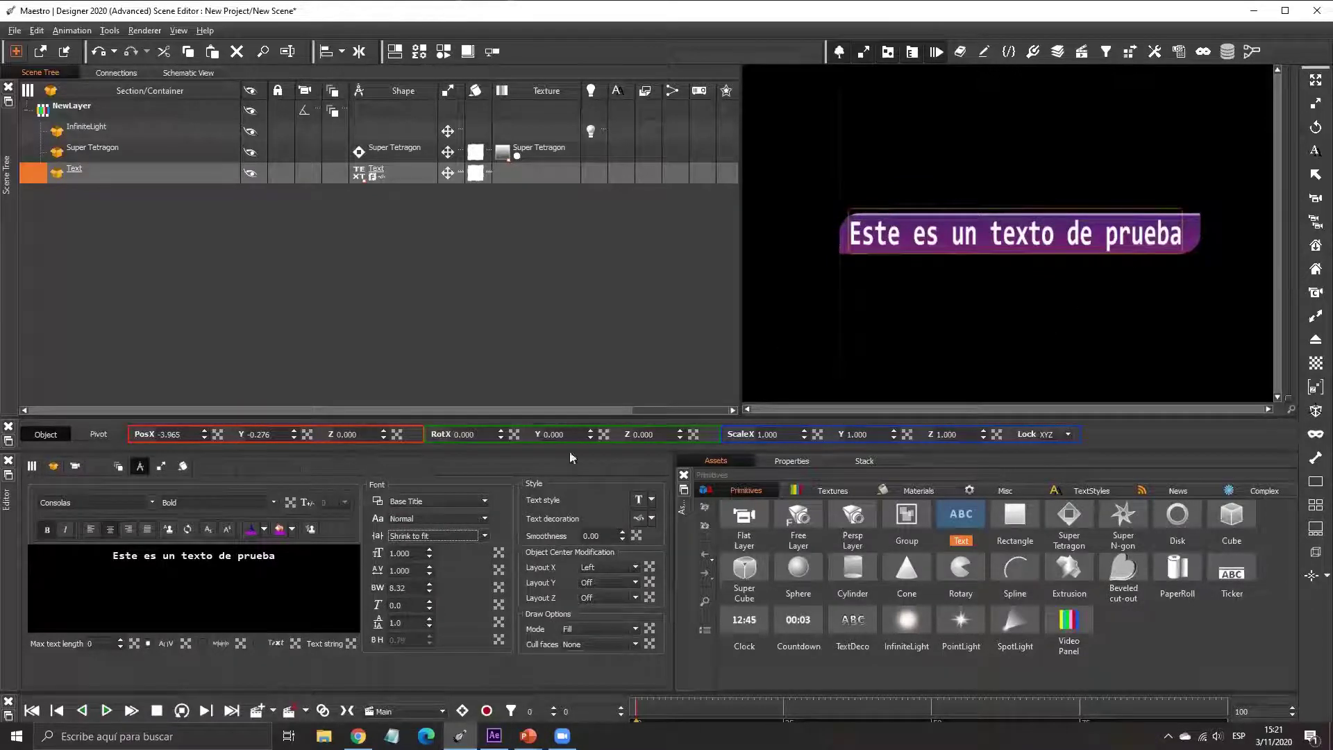
left_click(455, 535)
left_click(451, 571)
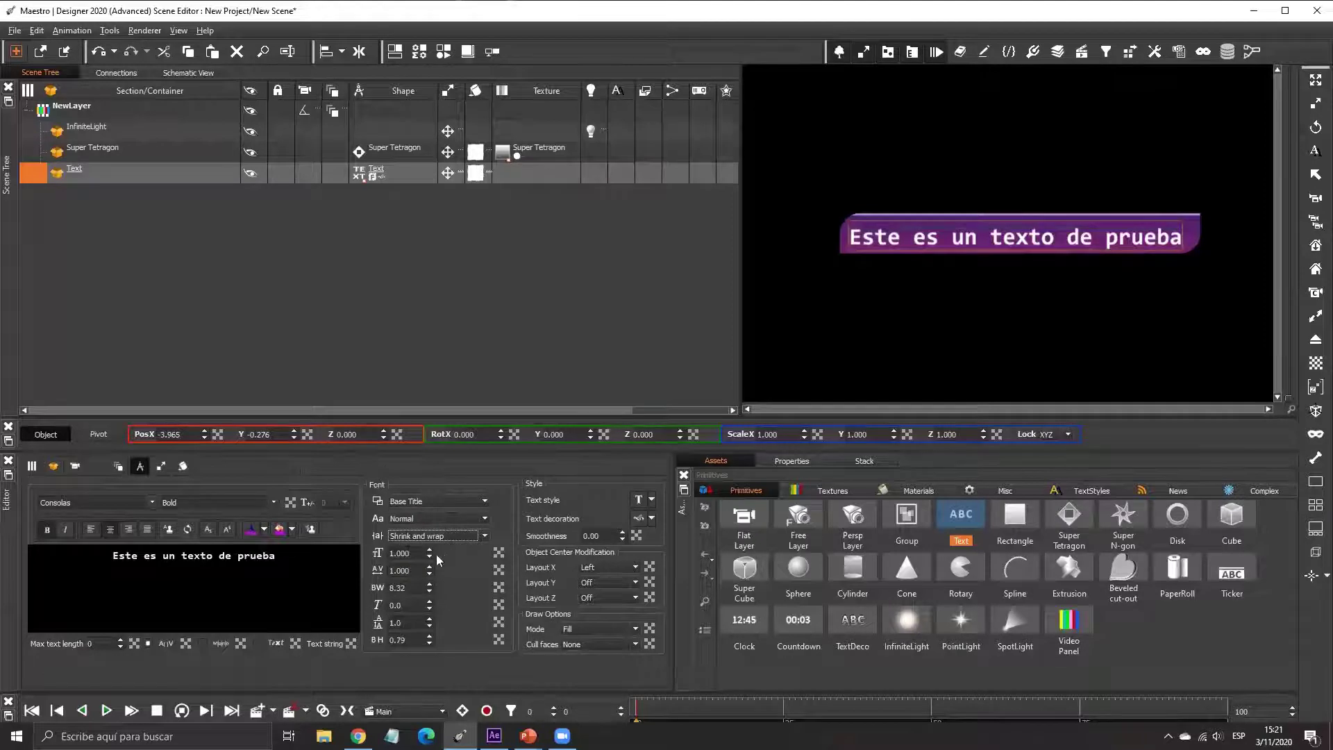
- Reduce the text's font size to 0.650, try the capitalization options and apply All Caps
left_click_drag(429, 553, 436, 610)
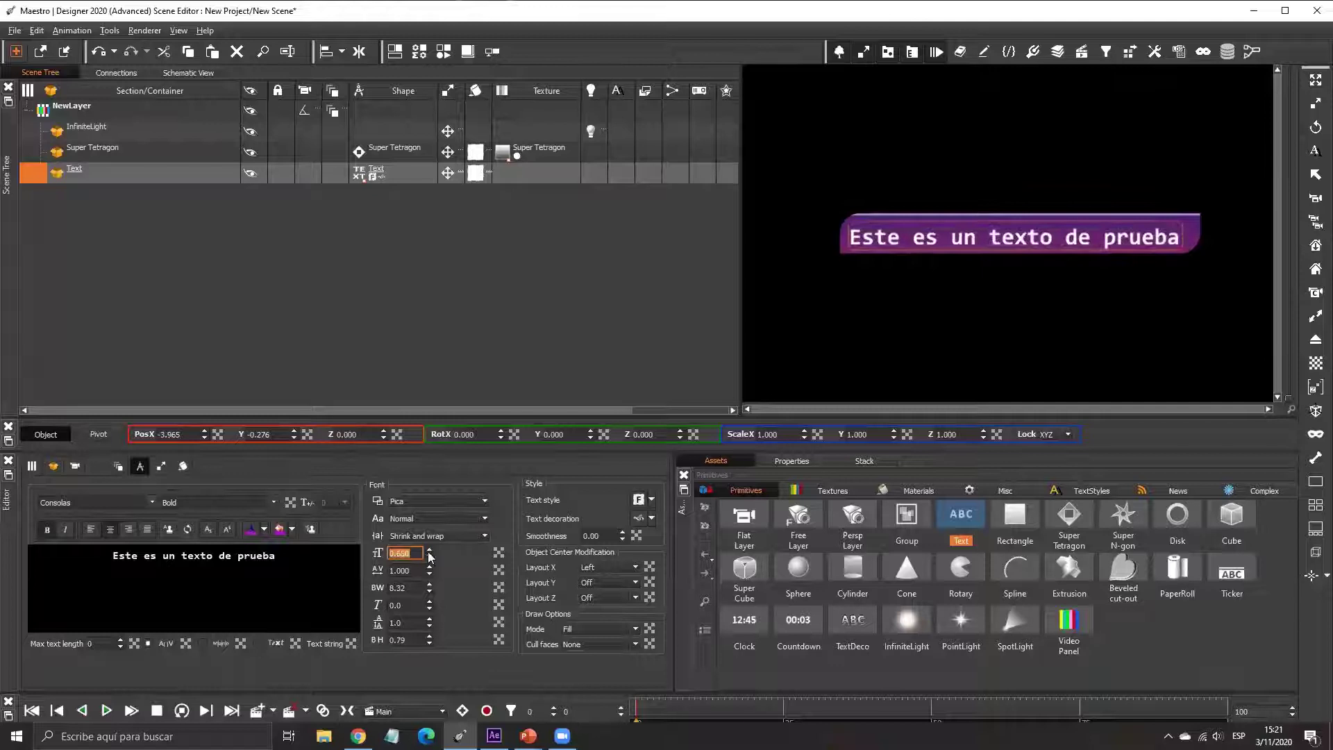
left_click(448, 516)
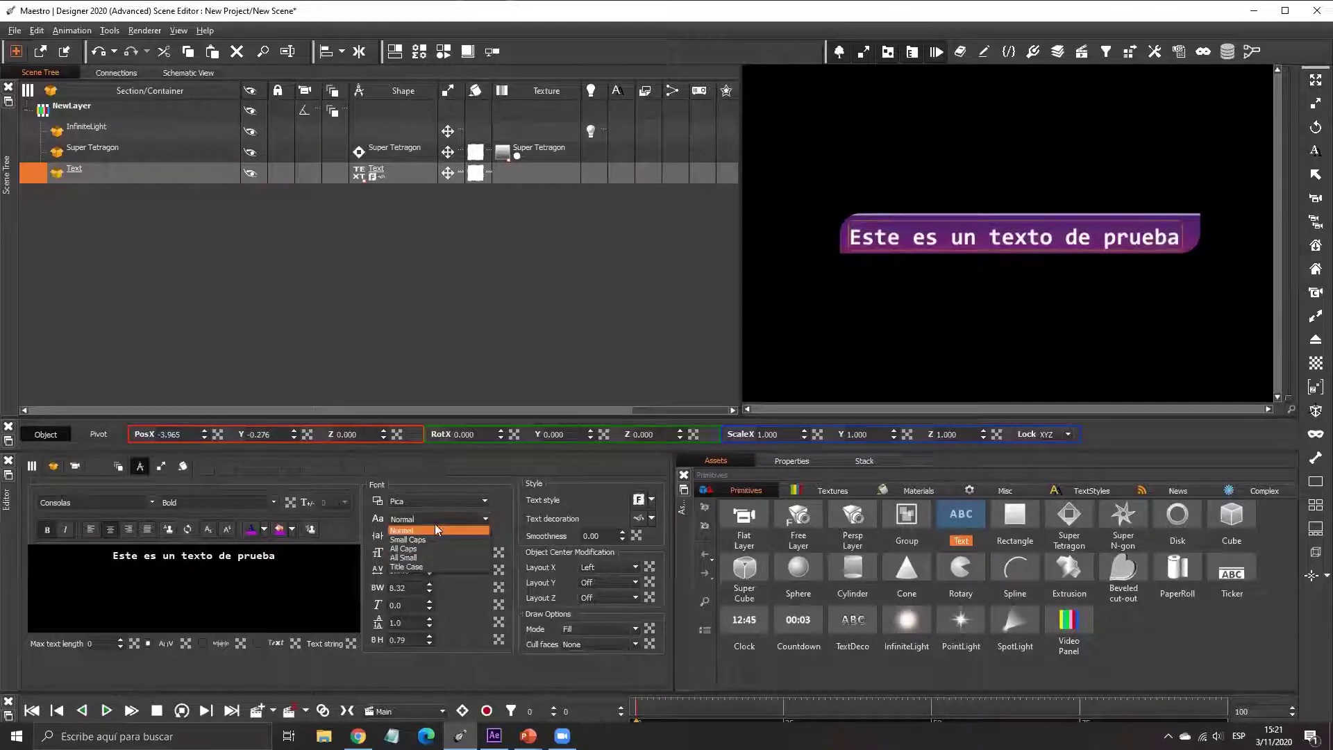
left_click(426, 539)
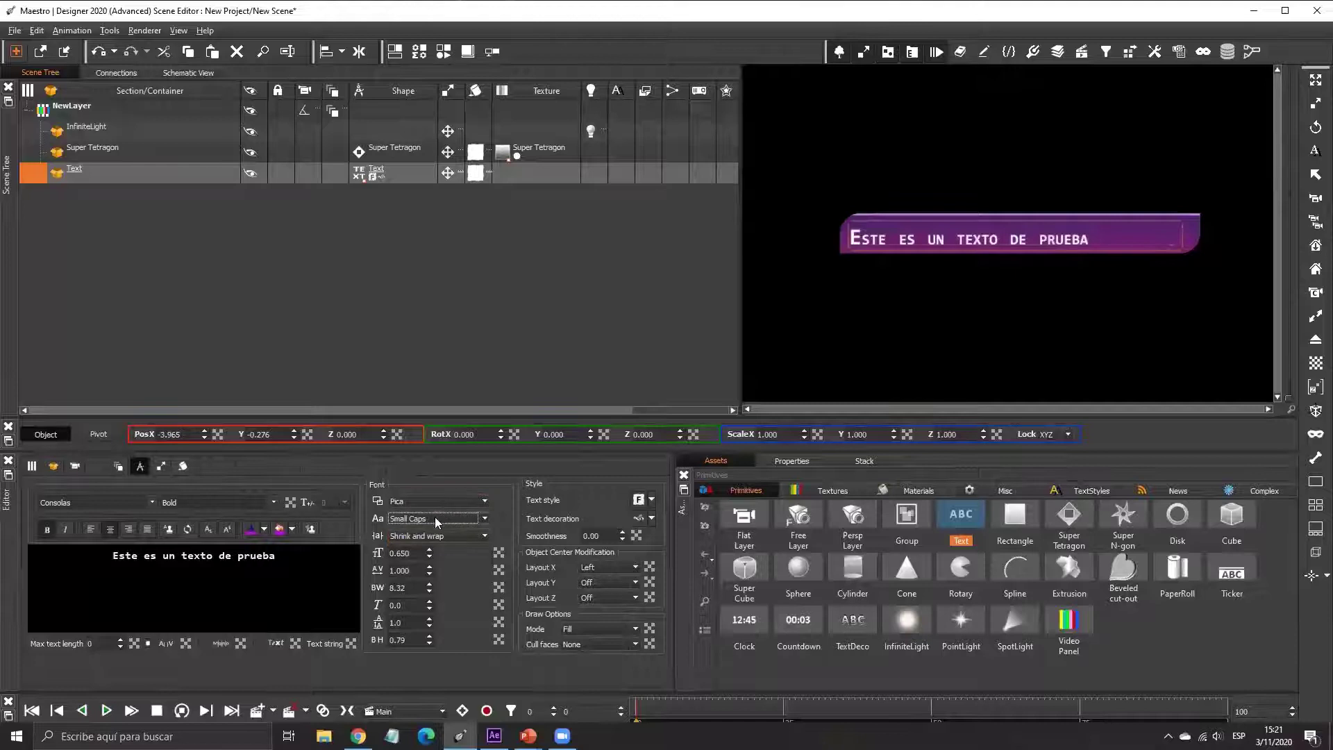
scroll(433, 519, "down", 1)
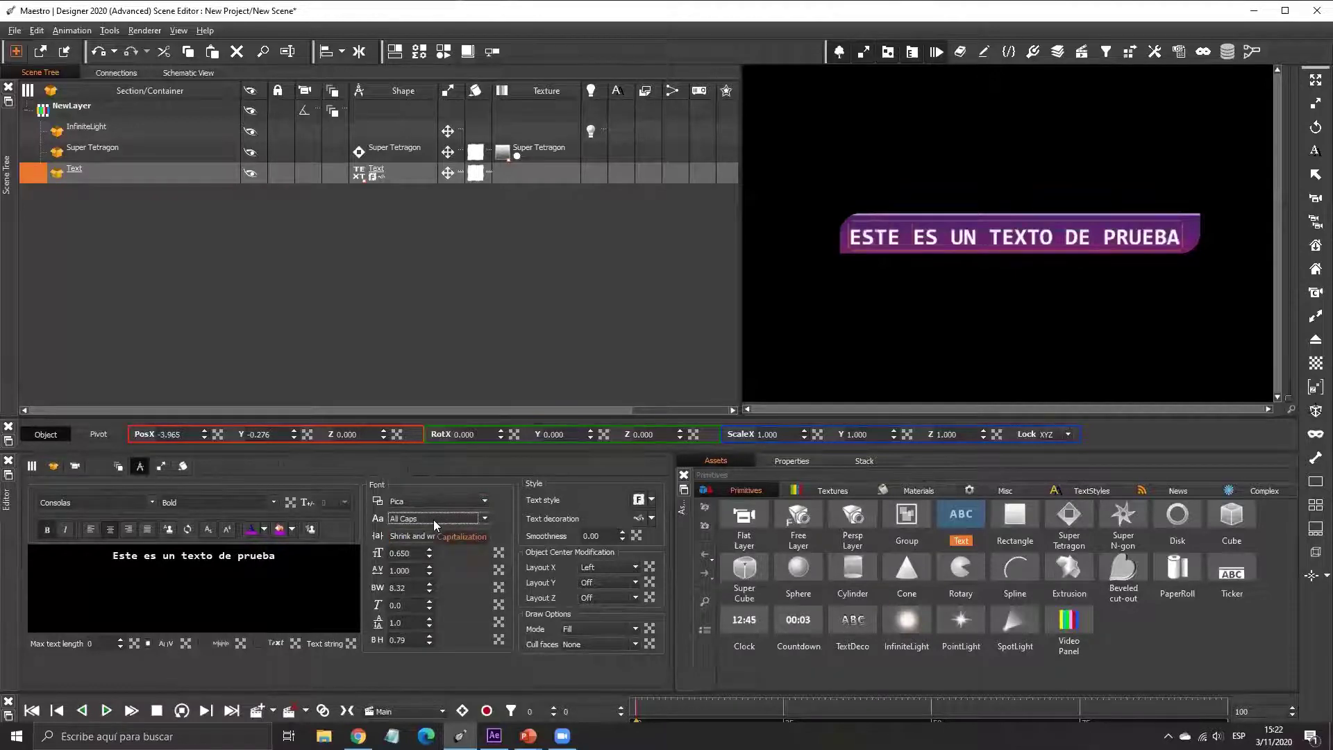
scroll(433, 520, "down", 1)
scroll(436, 525, "down", 1)
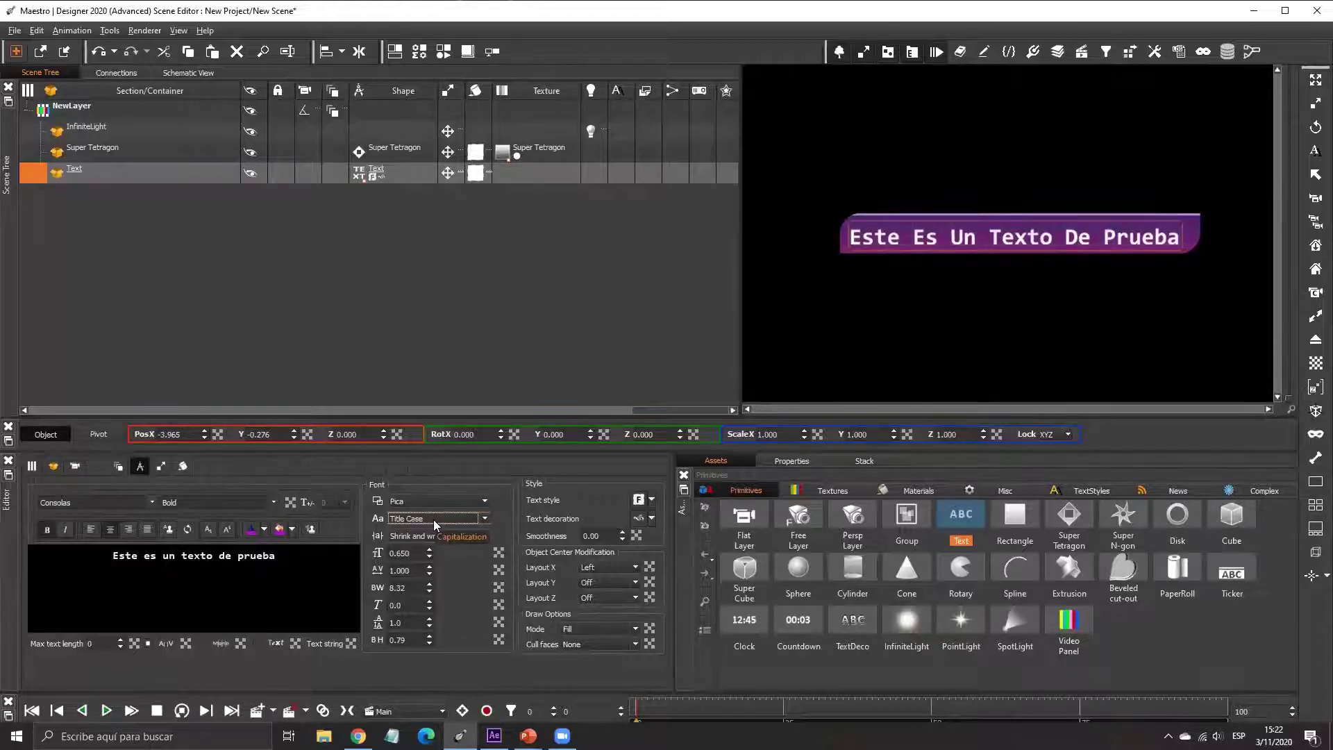
scroll(435, 525, "up", 2)
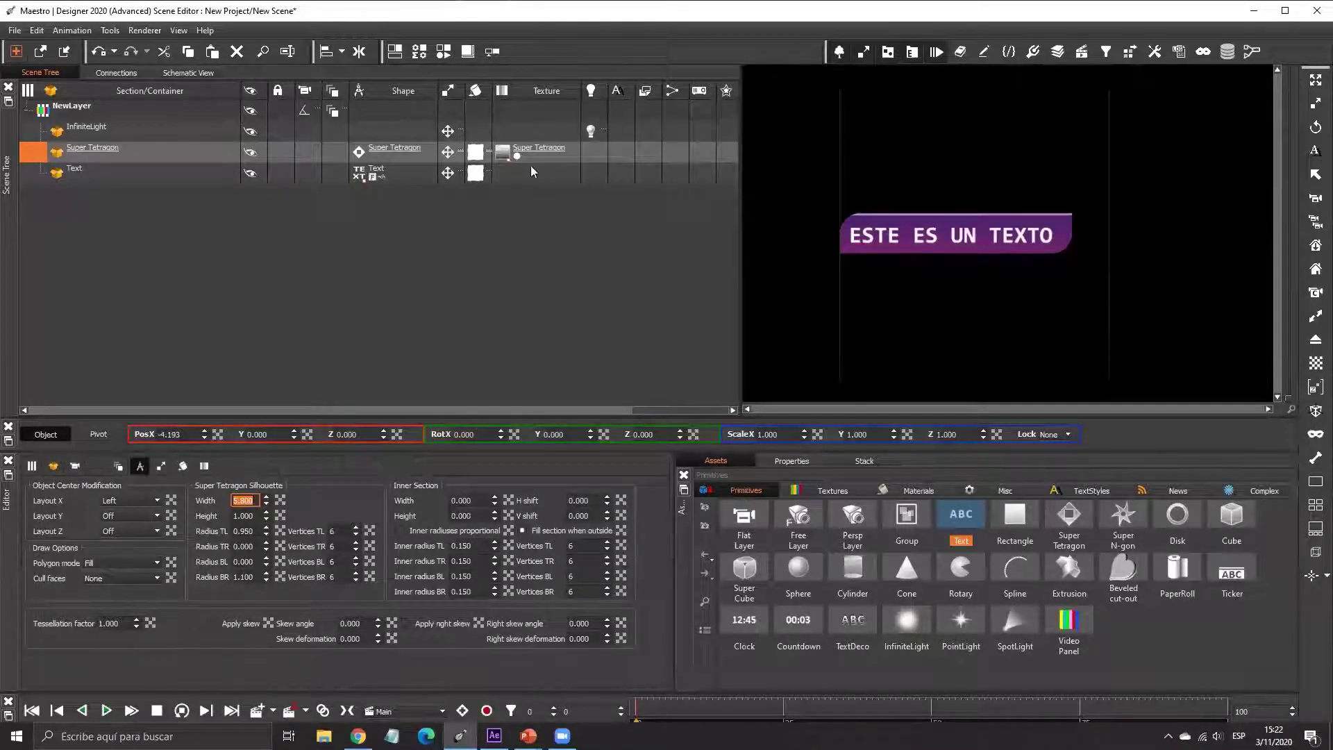
- Compare the text's bounding box parameters with the Super Tetragon's silhouette Width
left_click(362, 175)
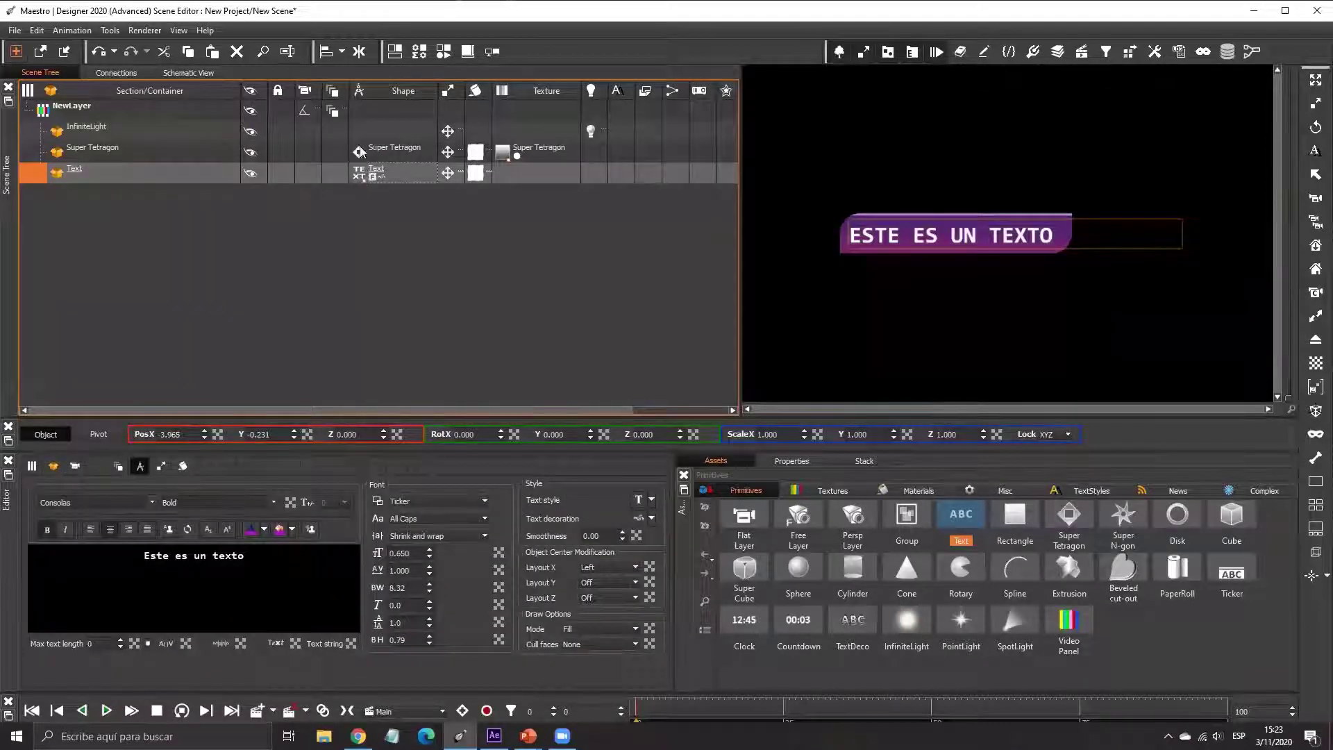
left_click(360, 148)
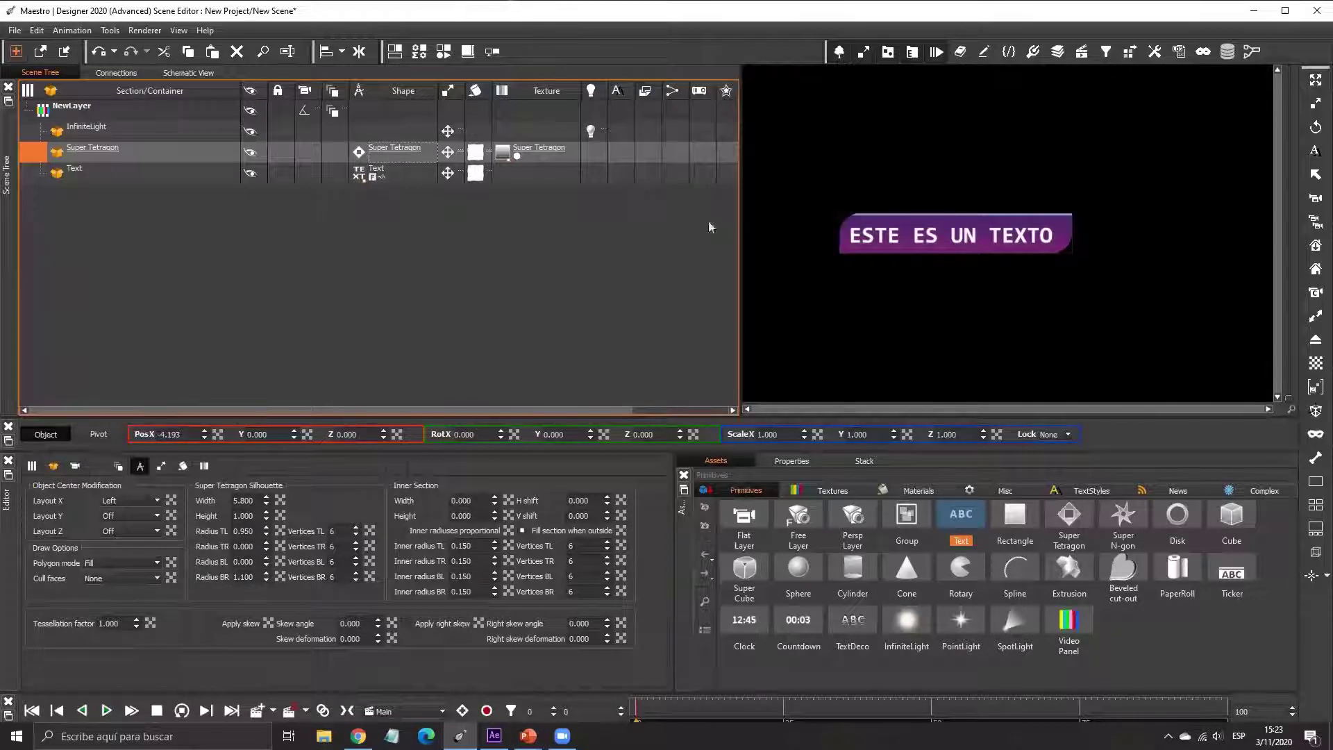
left_click(363, 173)
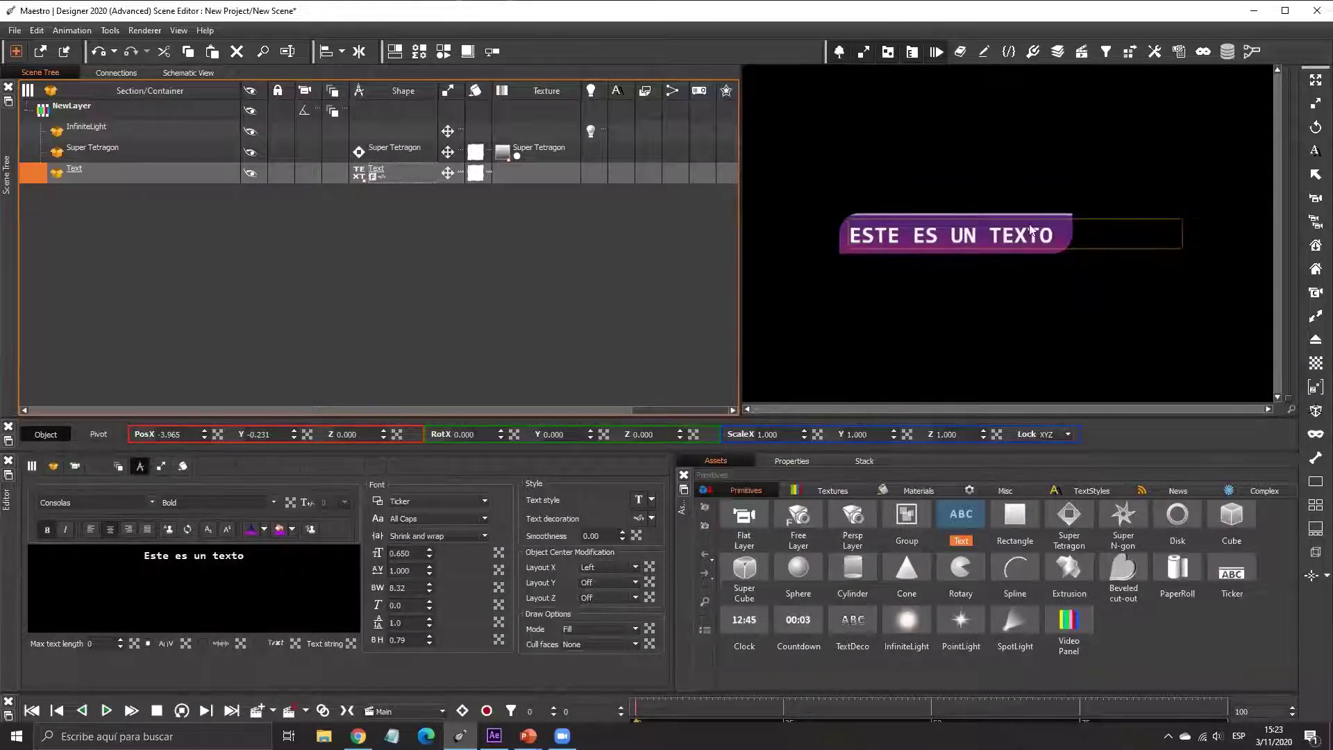
left_click(52, 465)
left_click(485, 503)
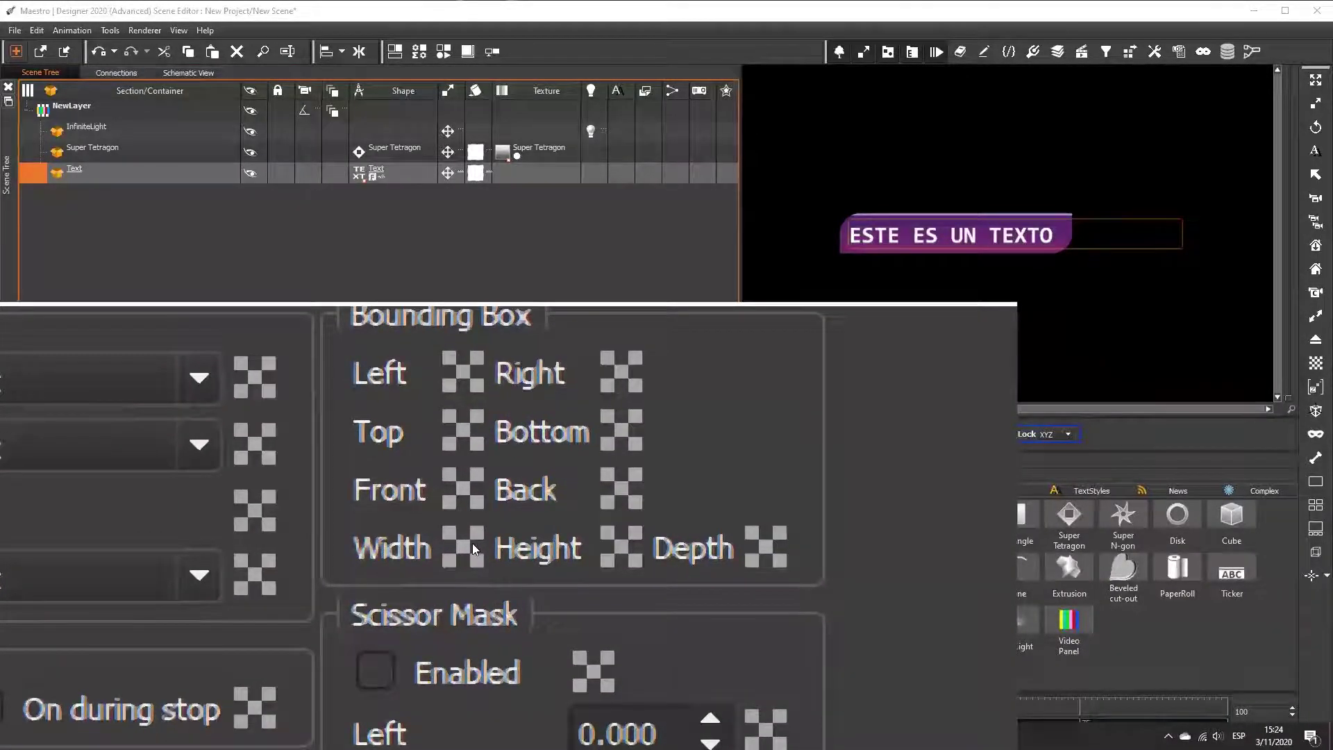
left_click(379, 151)
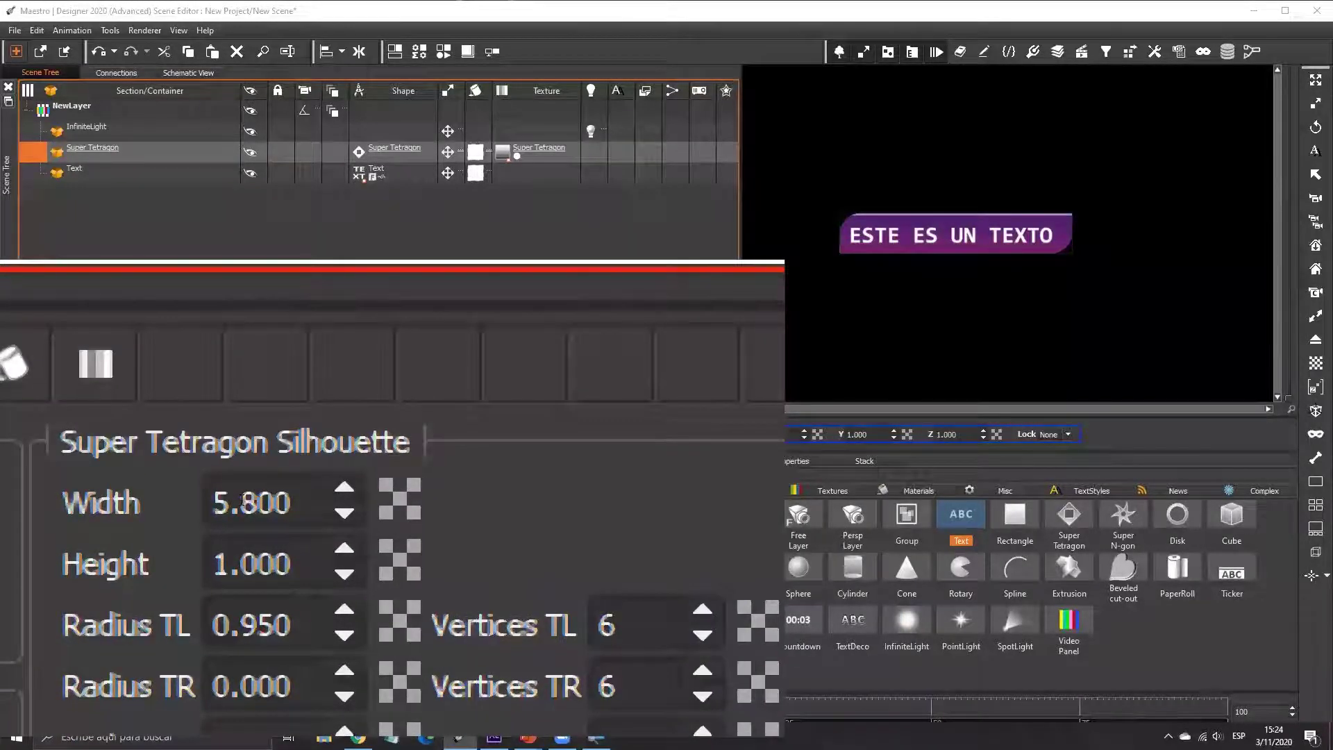
left_click(358, 180)
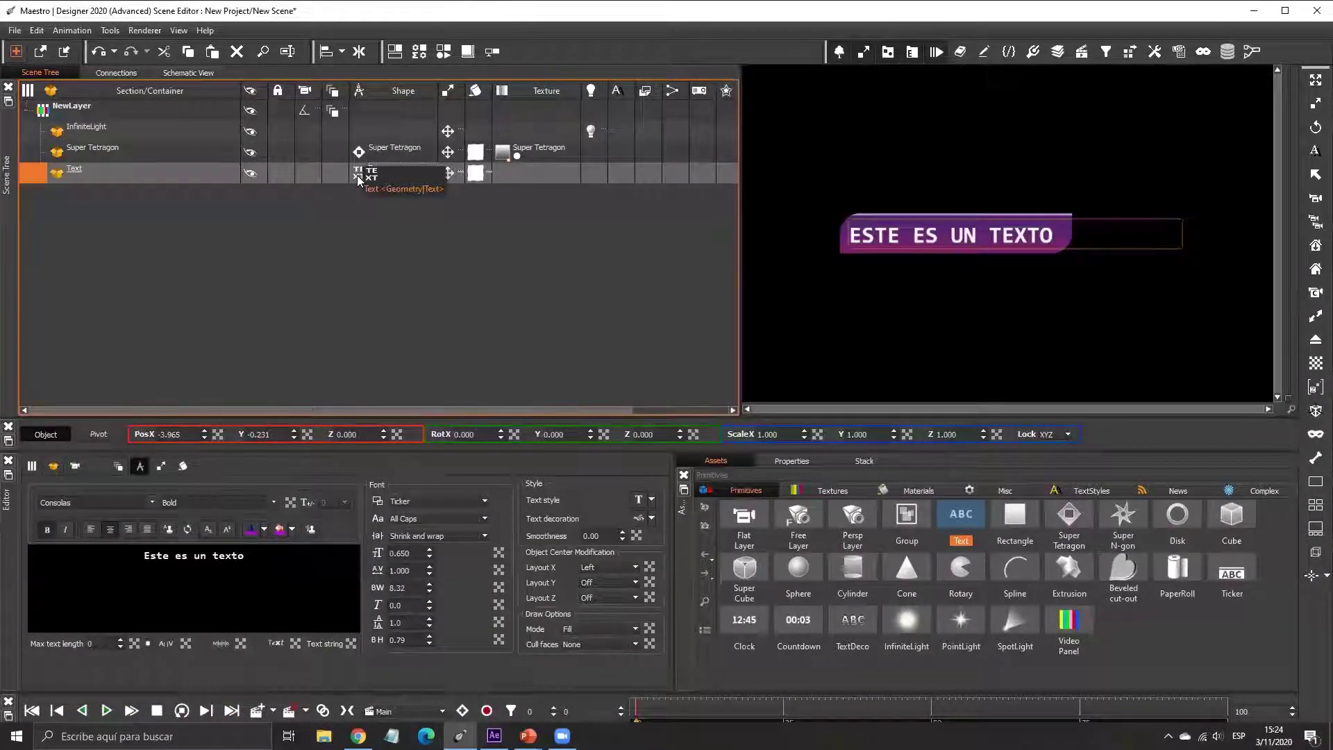
- Add the text's bounding box Width as a node on Board 1 of the Schematic View
left_click(189, 74)
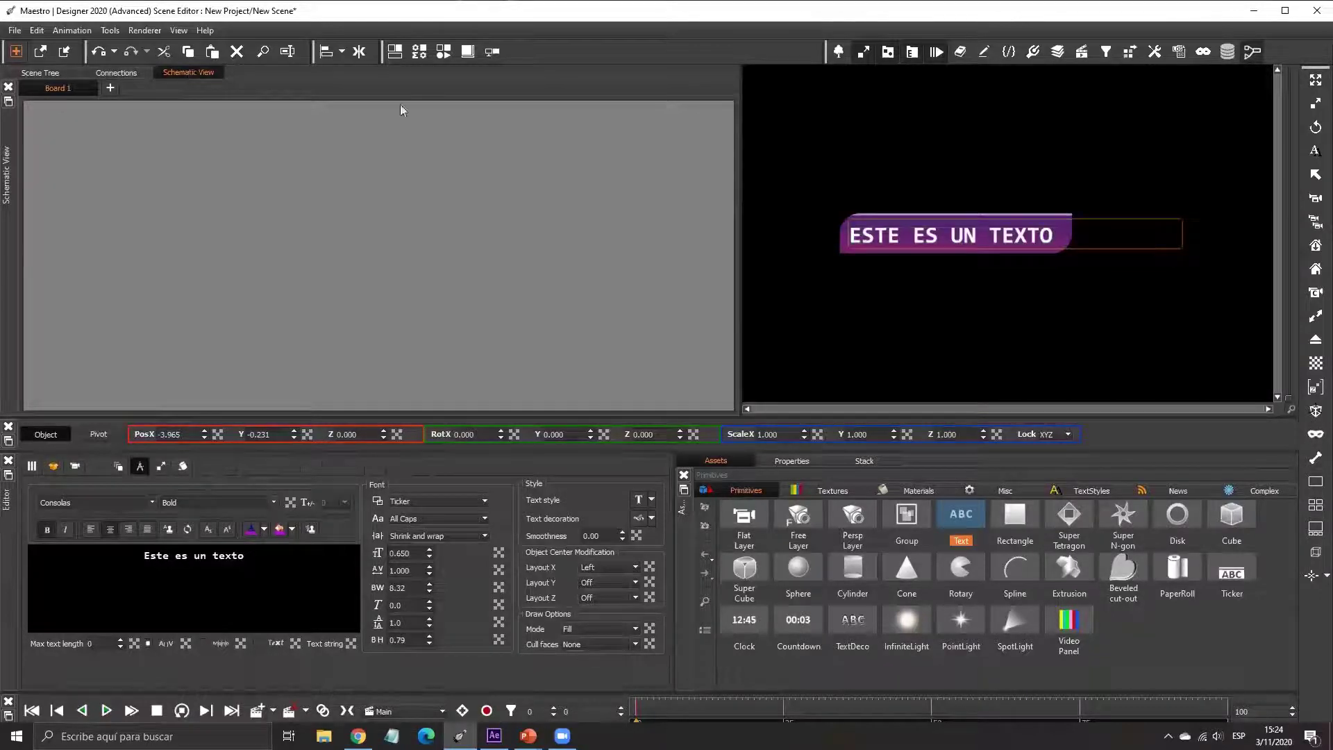
left_click(53, 467)
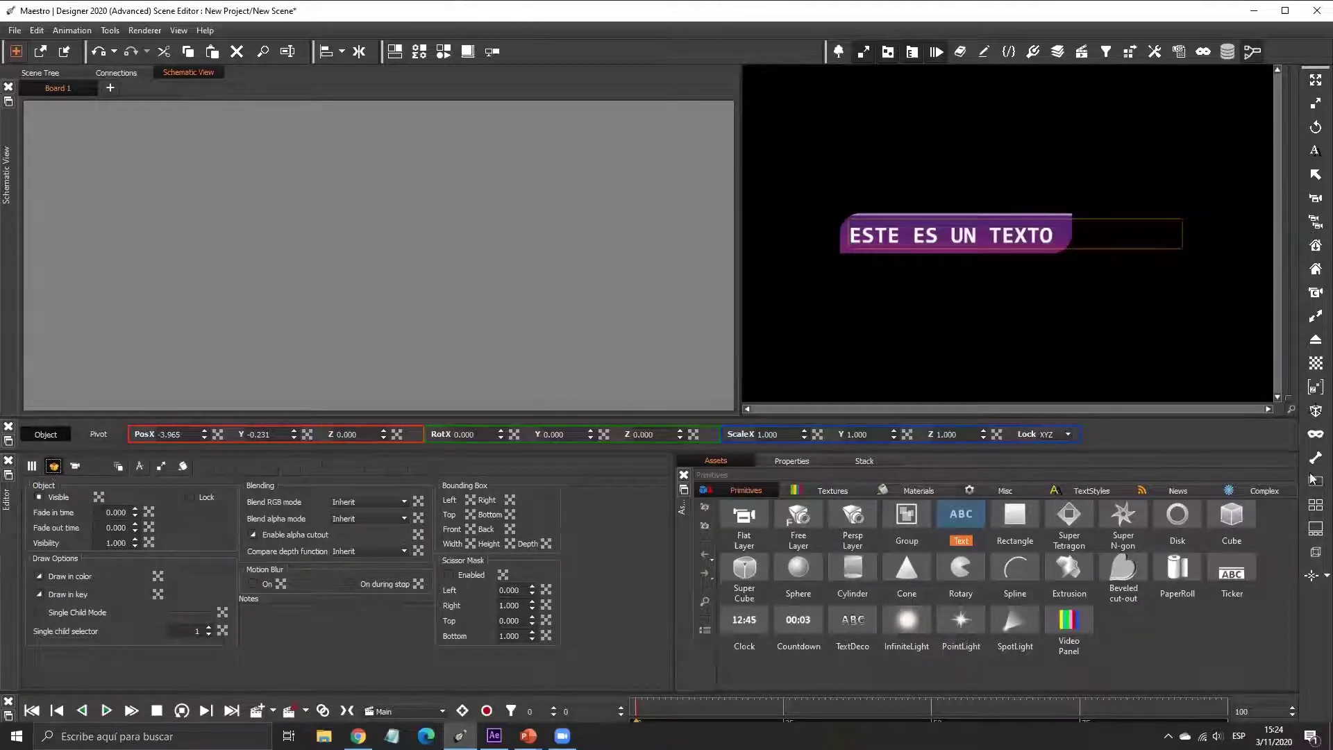
left_click(1314, 177)
left_click(1312, 554)
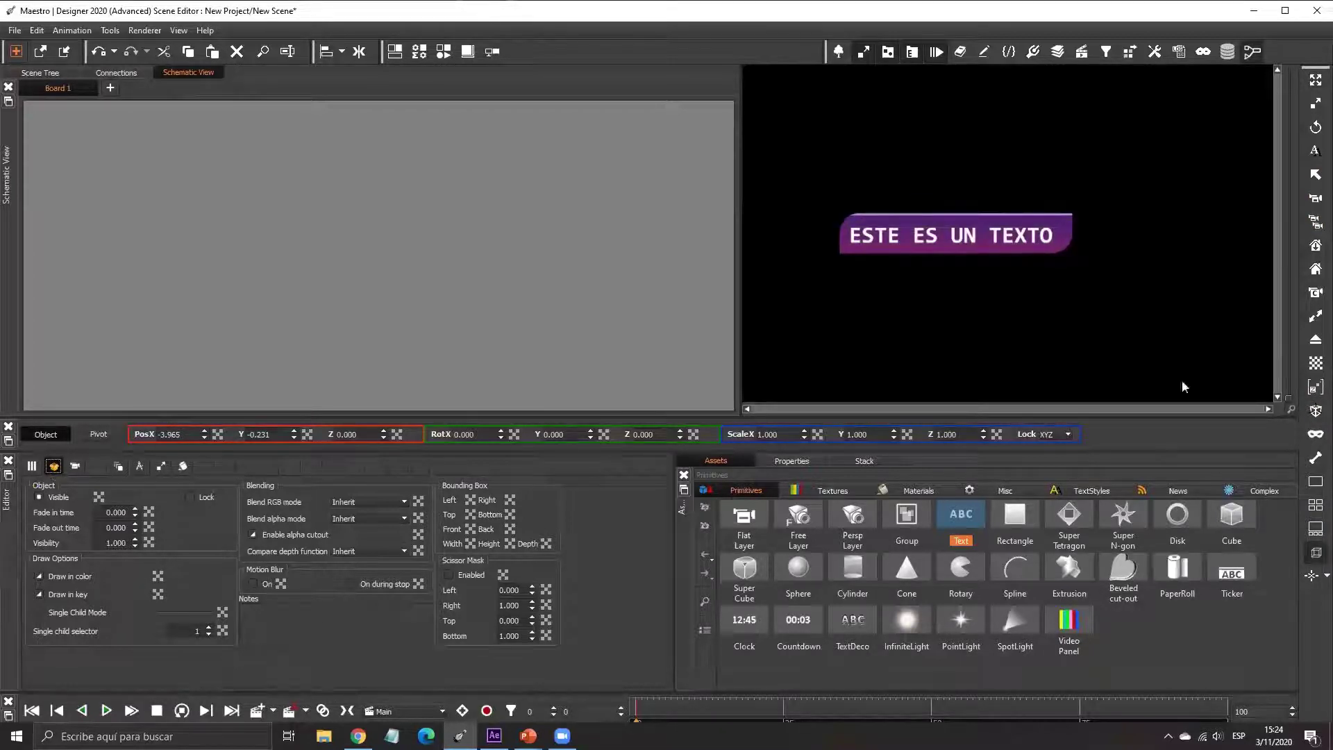
left_click(1316, 554)
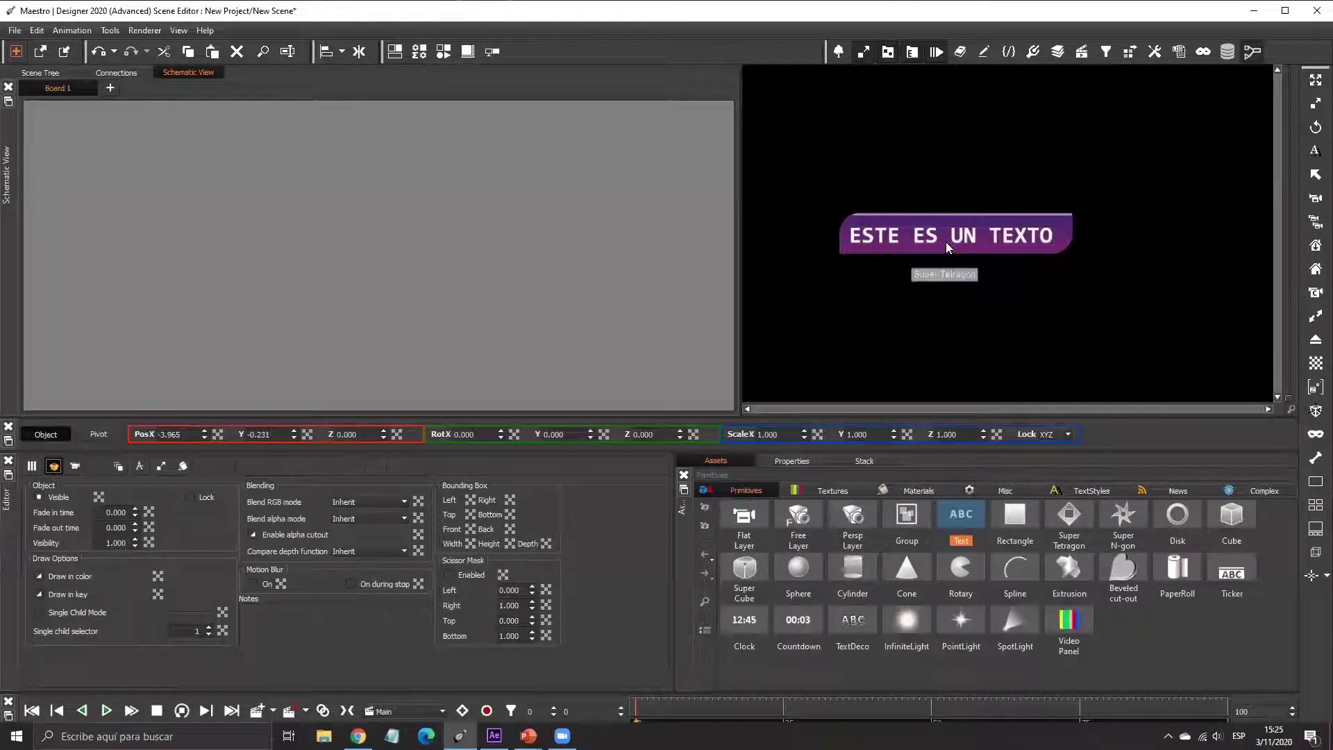
key("super+plus")
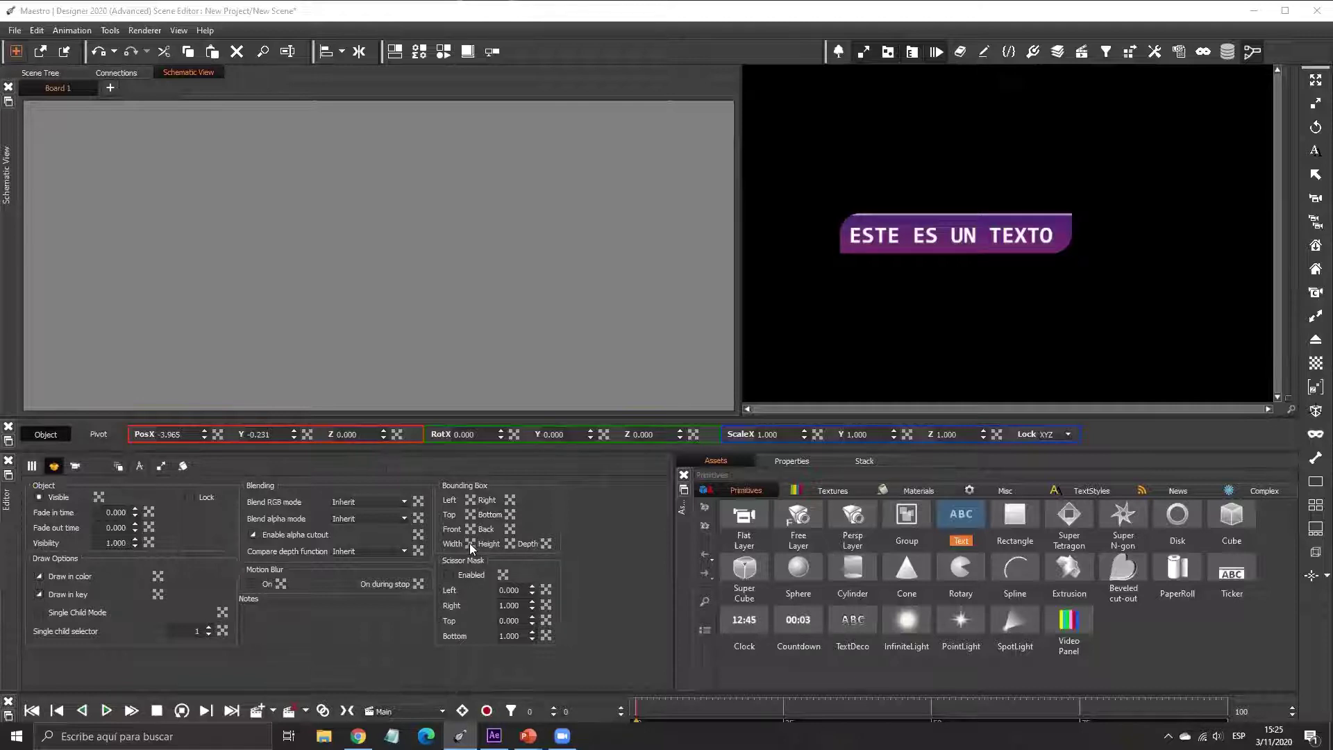
left_click_drag(469, 543, 167, 193)
left_click_drag(348, 259, 156, 204)
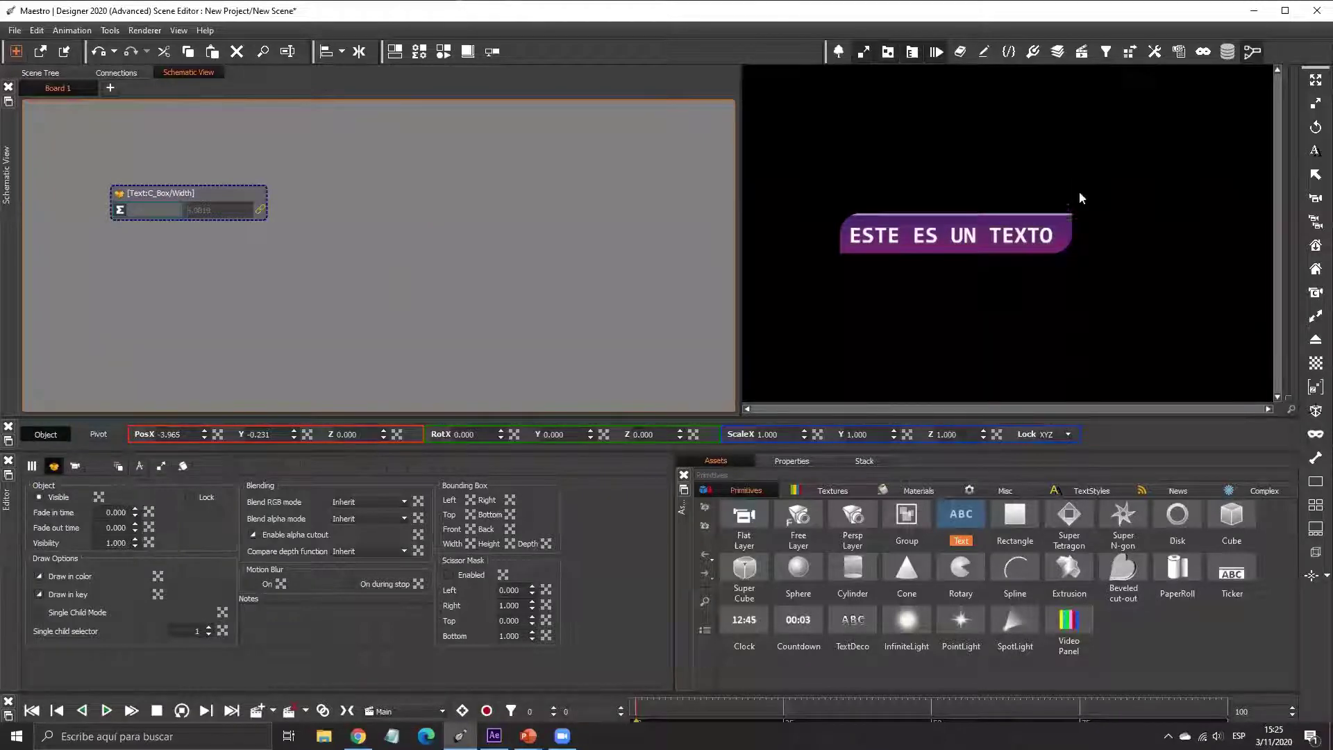
- Add the Super Tetragon's silhouette Width as a node on Board 1 and connect the text's width node to it
left_click(1070, 222)
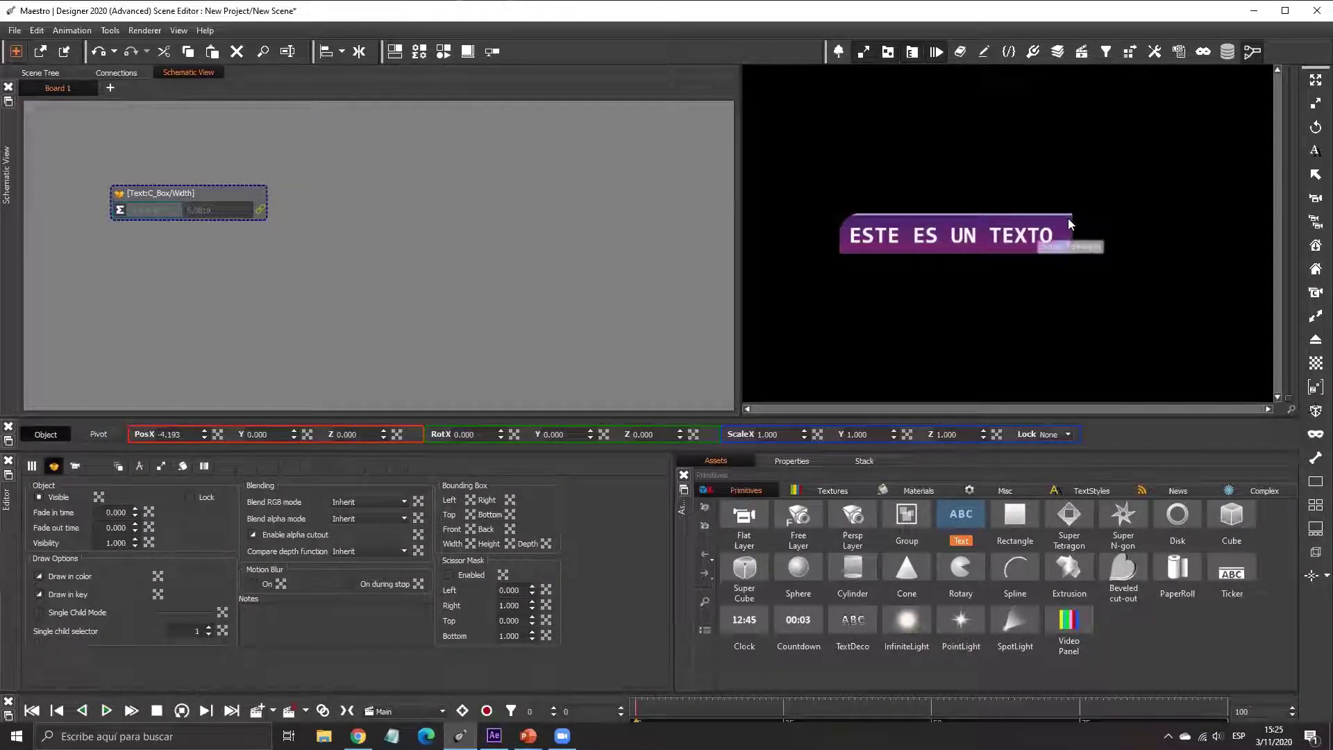
left_click(140, 468)
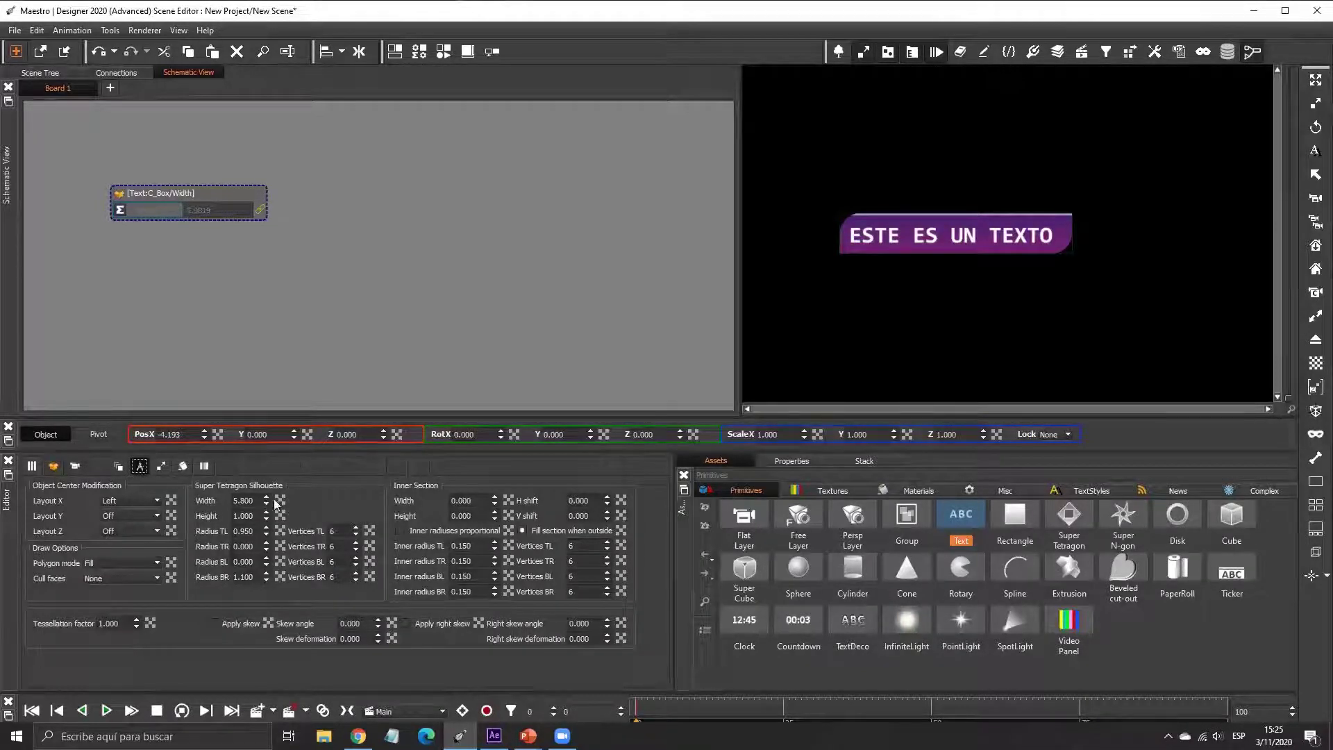
left_click_drag(281, 505, 328, 390)
left_click_drag(366, 302, 476, 208)
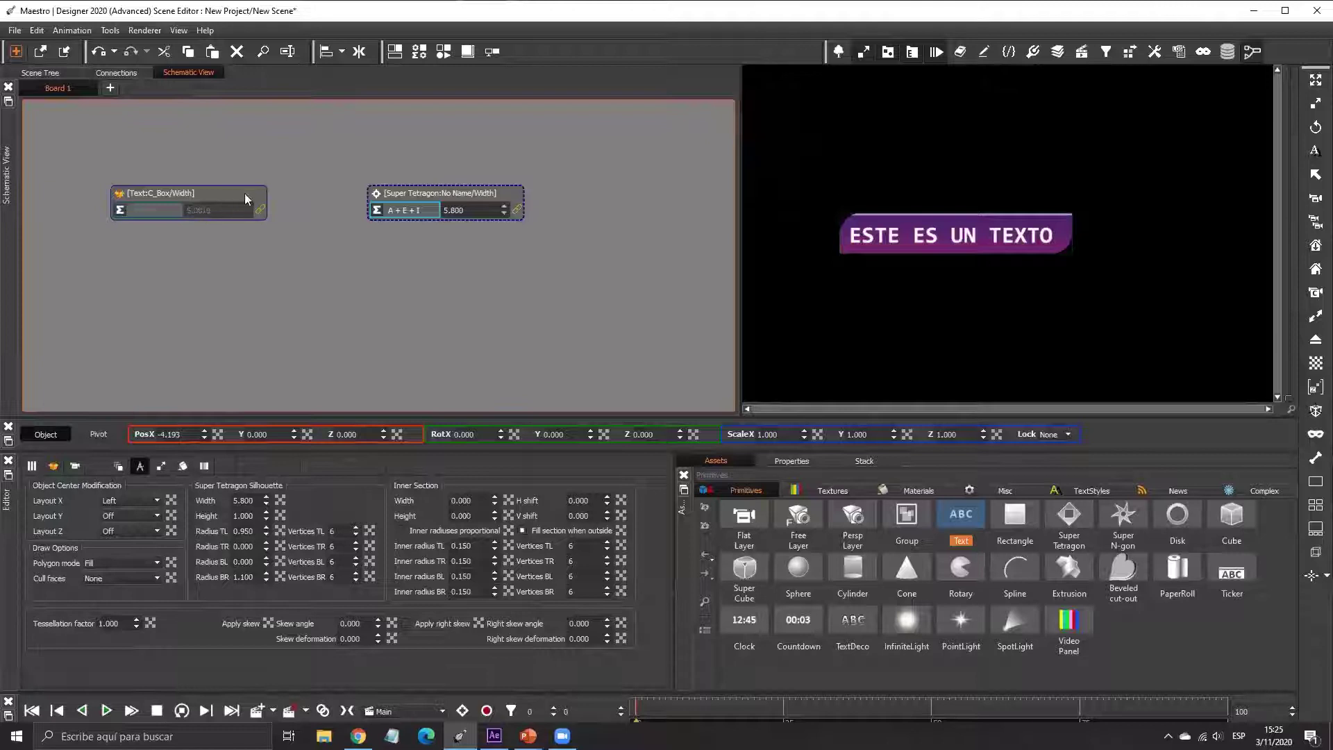
left_click_drag(250, 193, 266, 194)
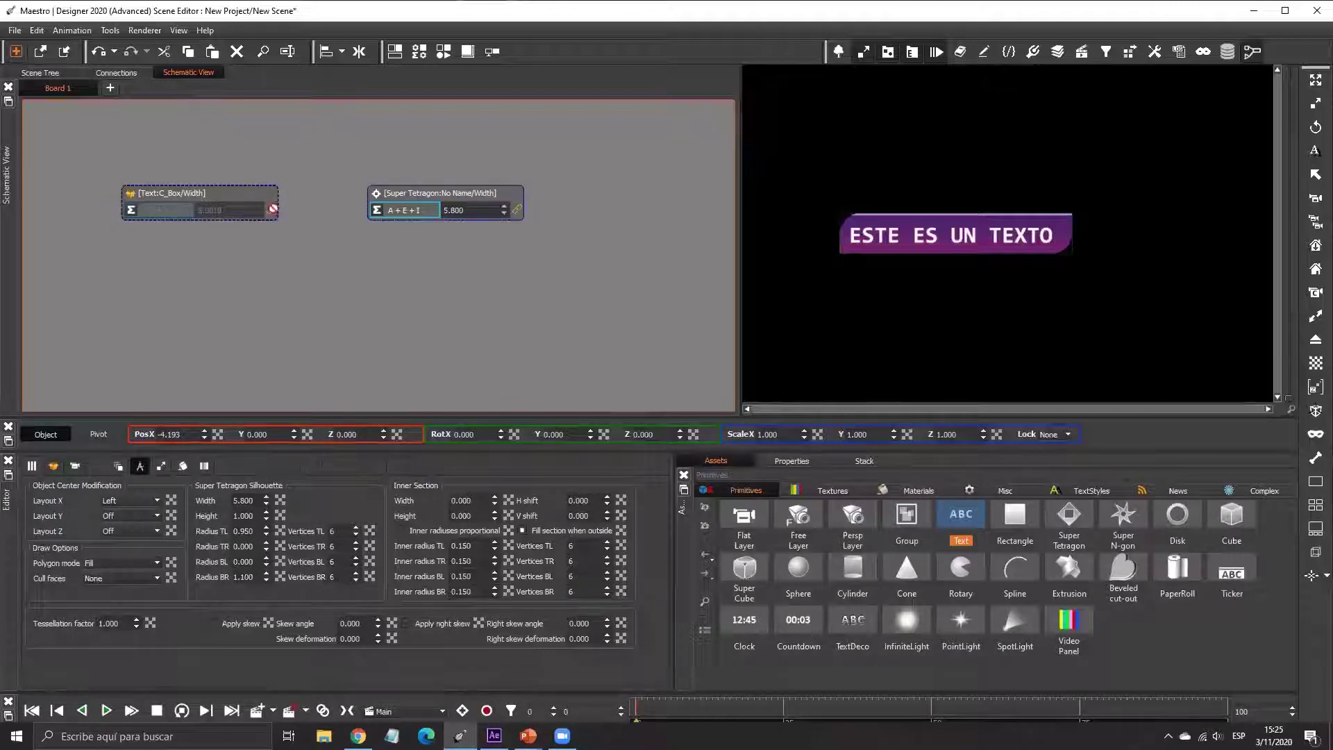
left_click_drag(354, 195, 375, 197)
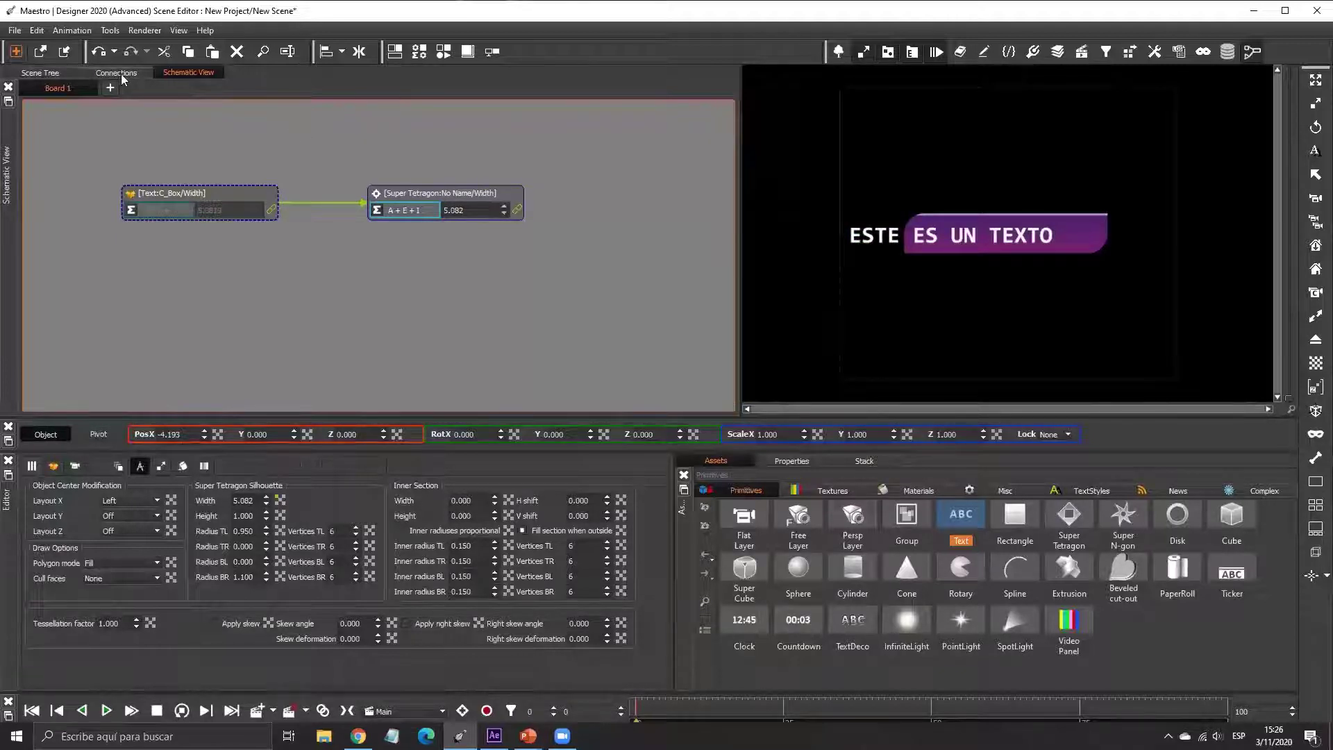
- Try several X positions for the Super Tetragon to line the bar up with the text, ending at -4.393
left_click(63, 75)
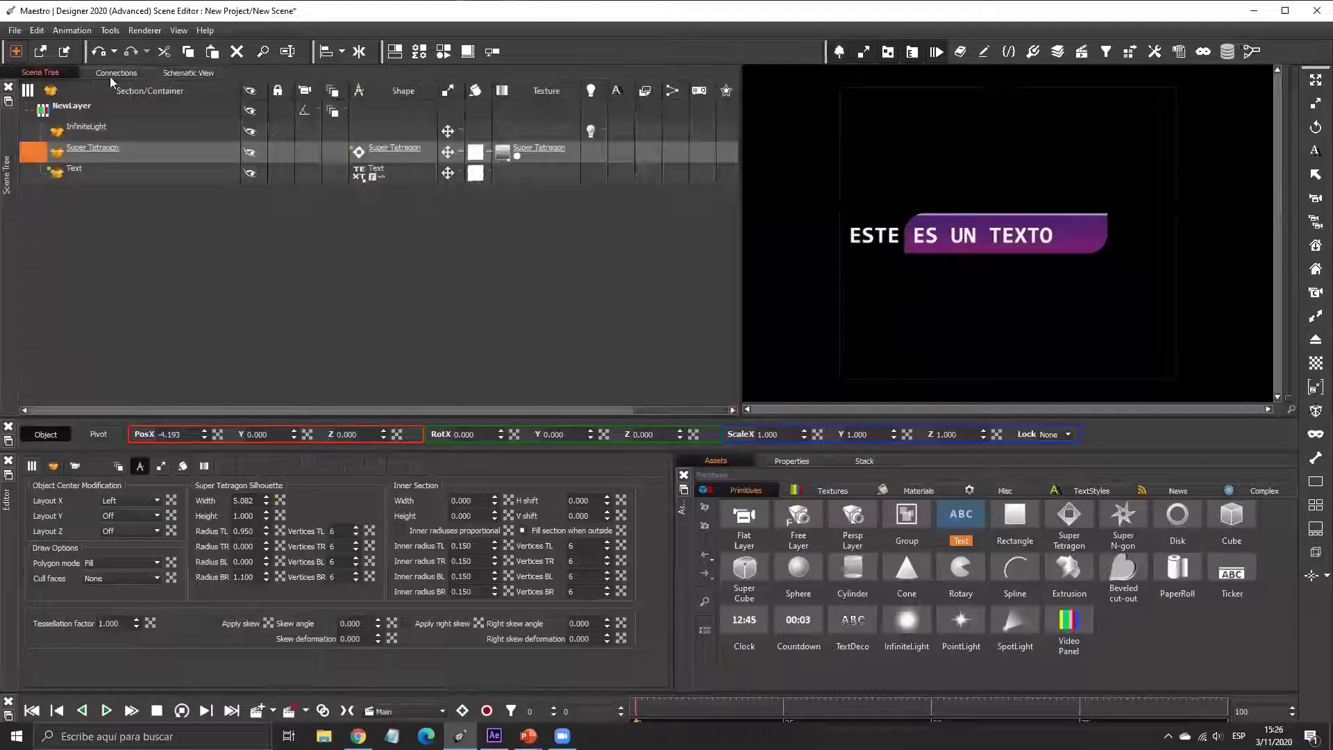
left_click_drag(204, 436, 219, 548)
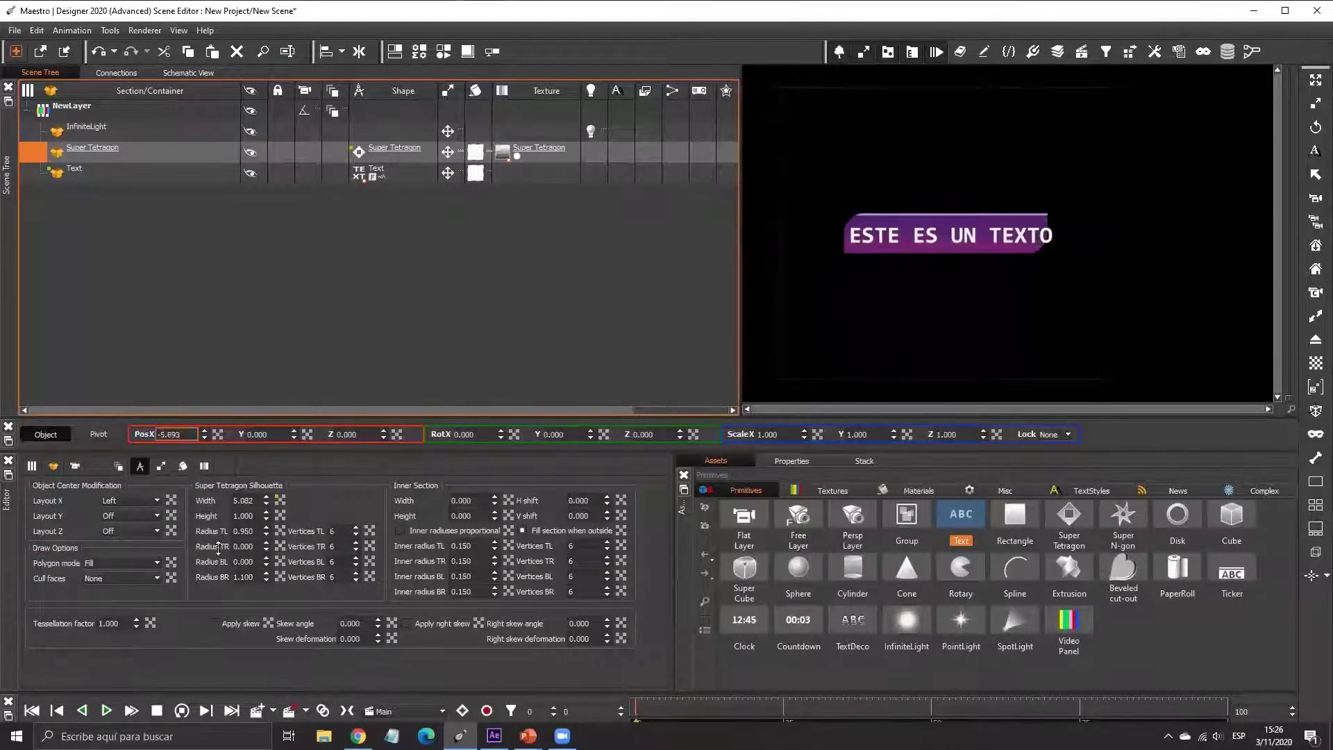
left_click(366, 171)
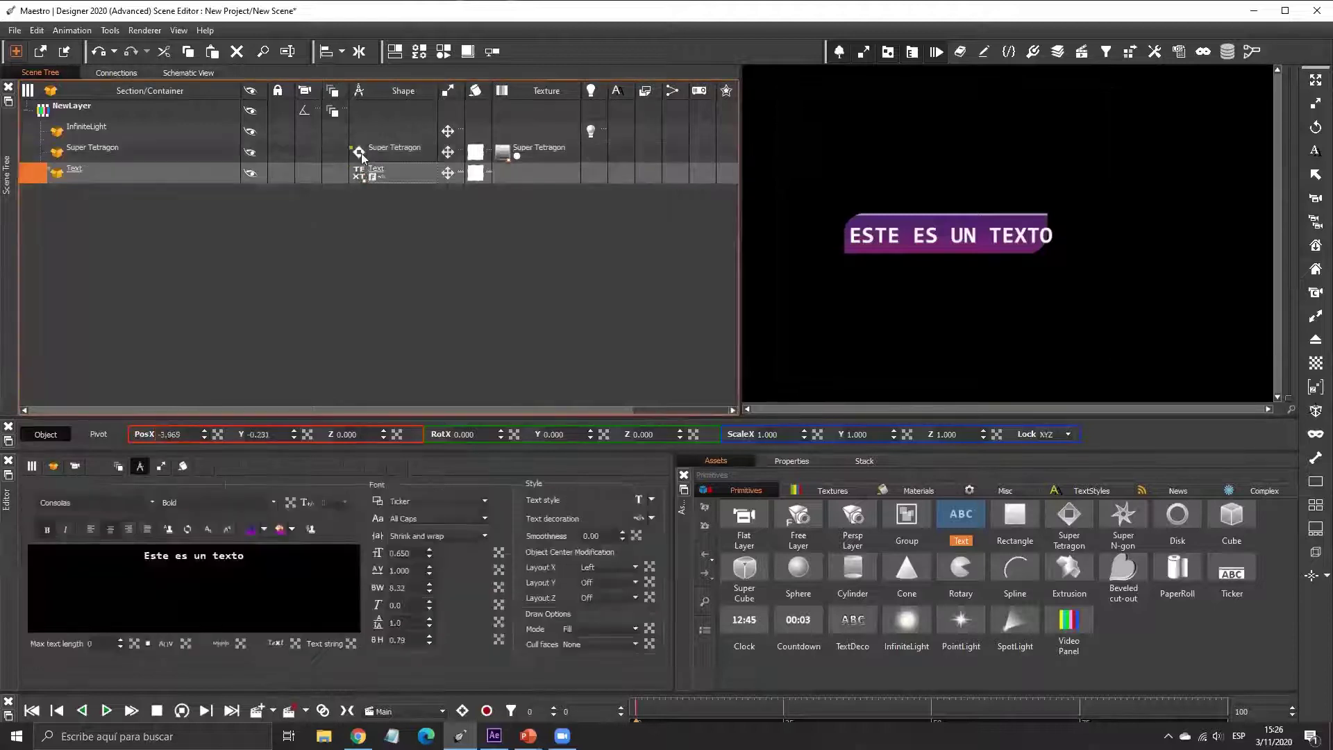
left_click(361, 153)
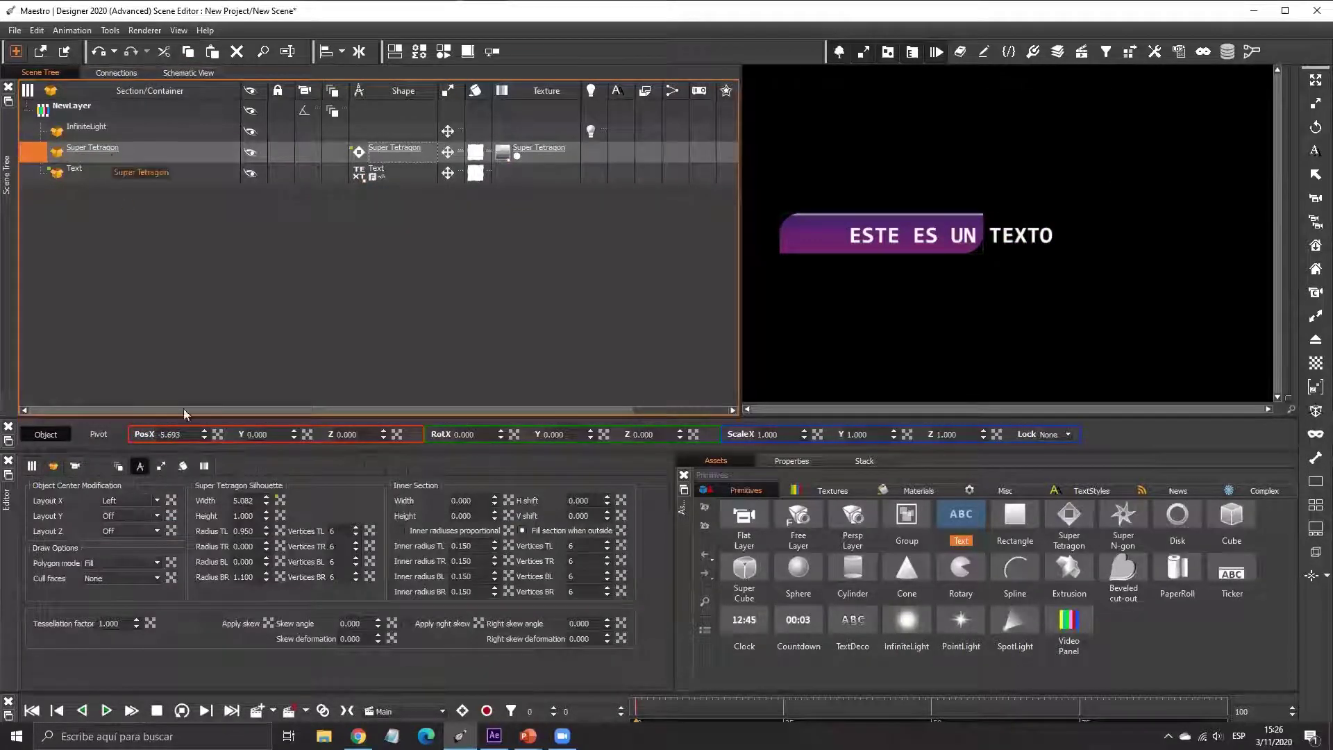
left_click_drag(208, 433, 208, 433)
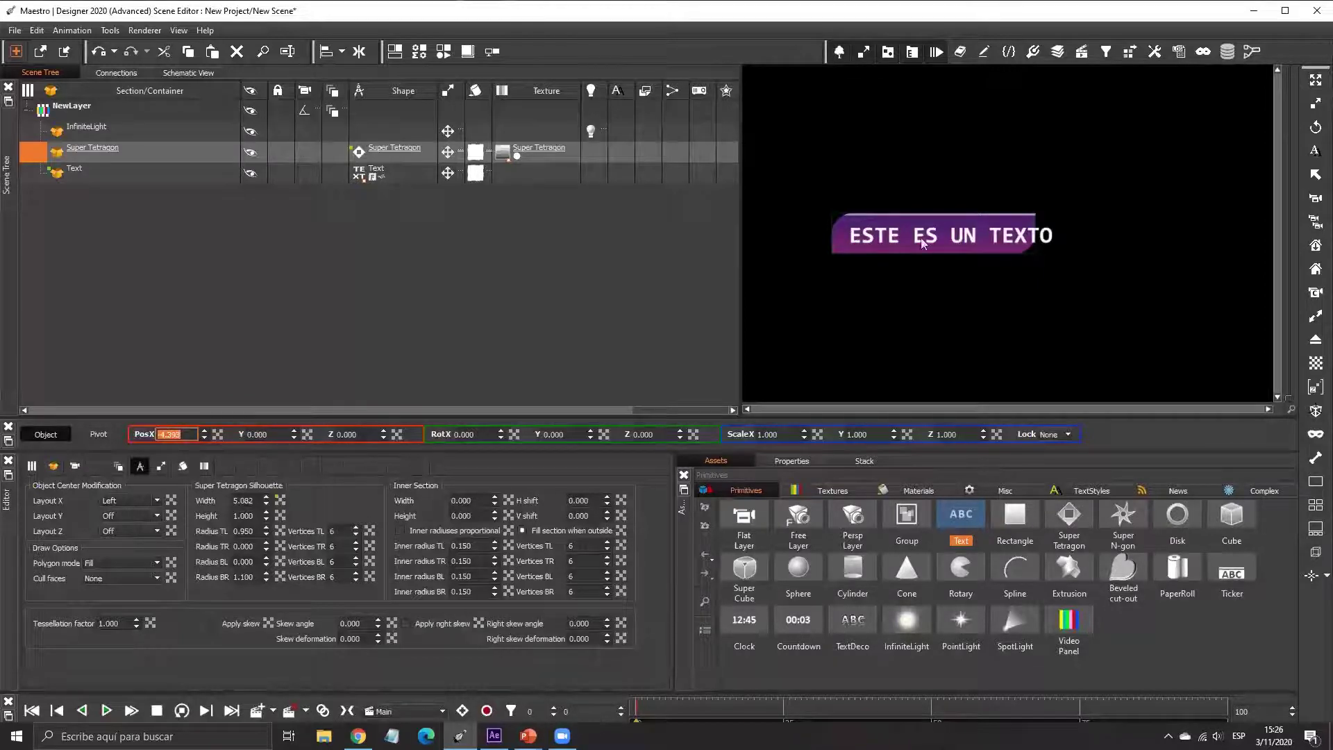
left_click_drag(203, 431, 219, 399)
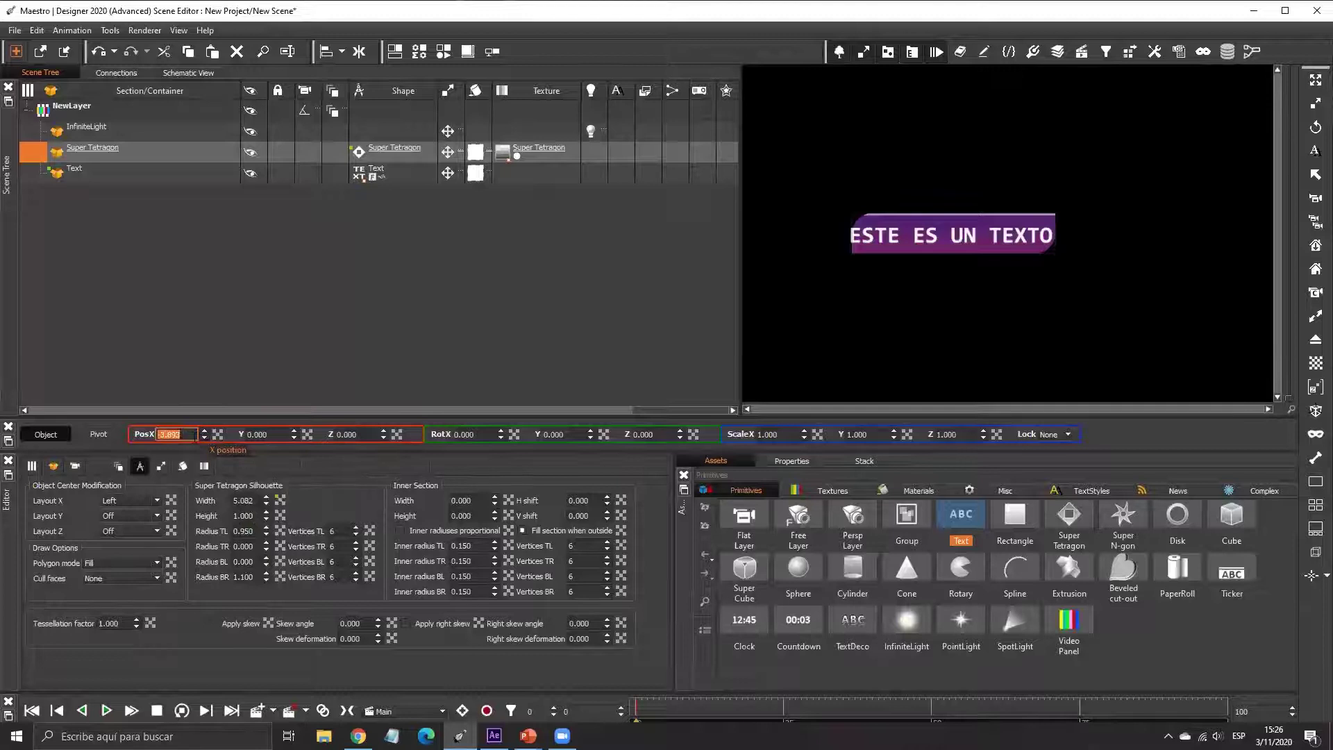
left_click(204, 437)
left_click(204, 437)
left_click(204, 438)
left_click(203, 437)
left_click(203, 437)
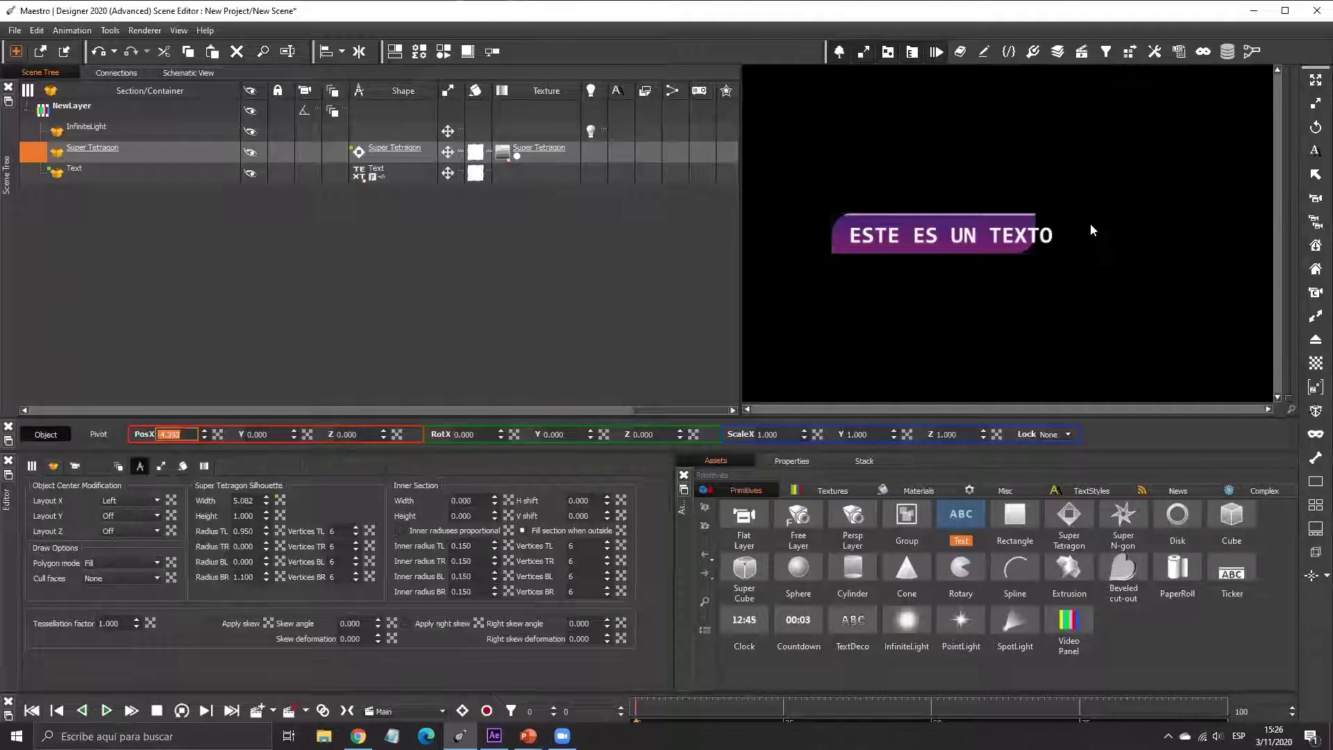
- Replace the formula of the Super Tetragon's width node in the Schematic View with I+0.5
left_click(205, 71)
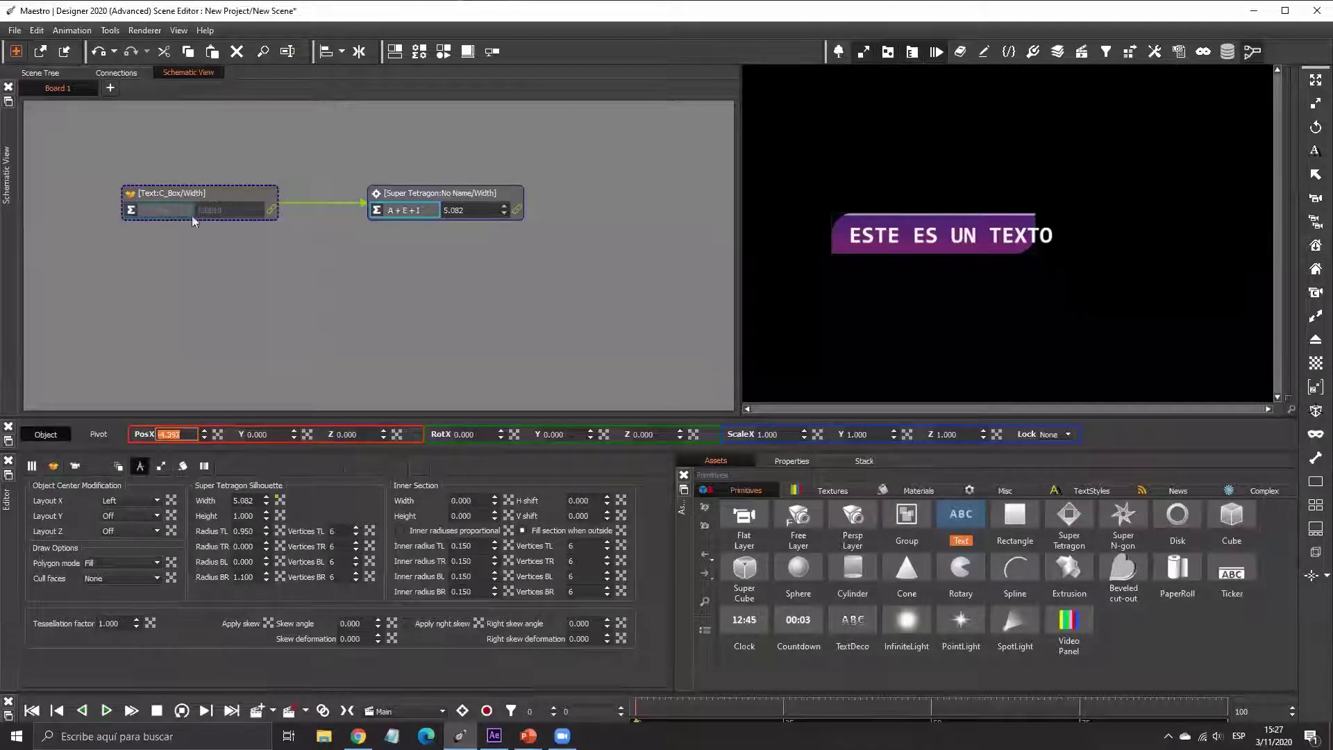
left_click(157, 195)
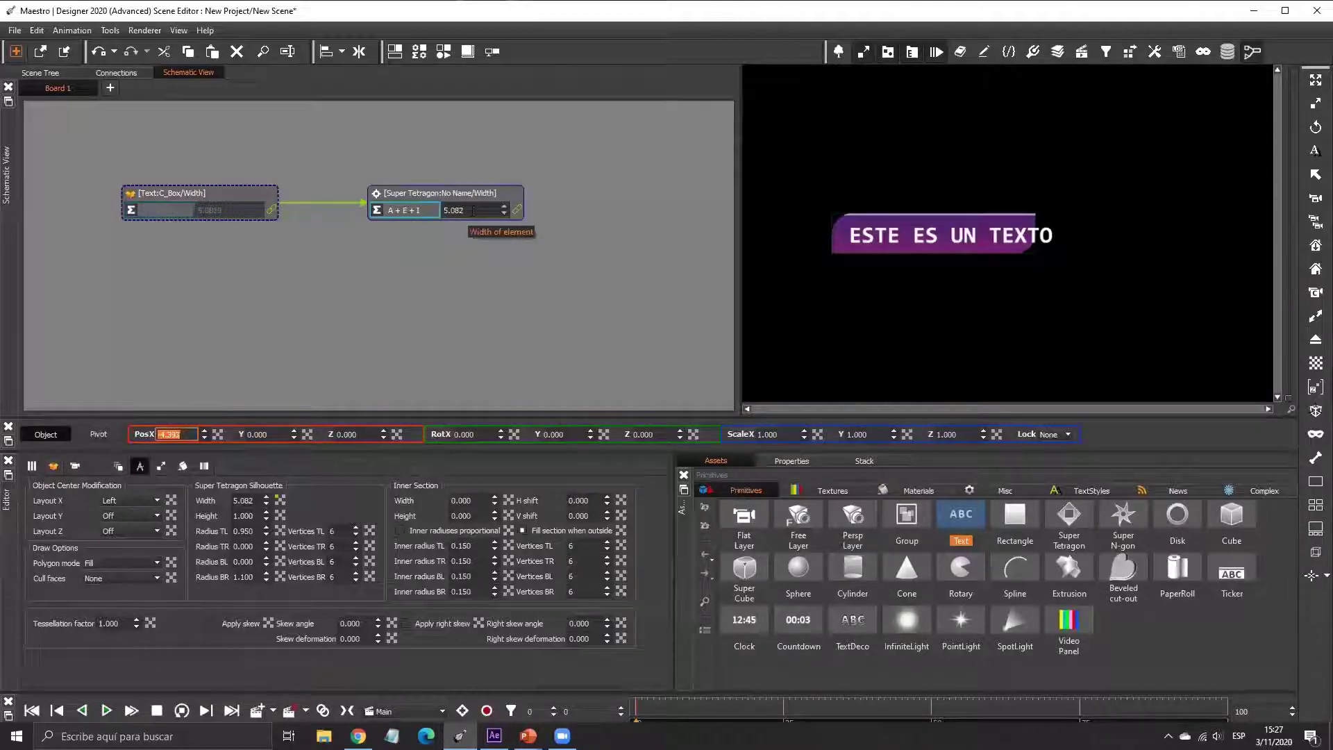
left_click(377, 212)
left_click(377, 211)
left_click(377, 212)
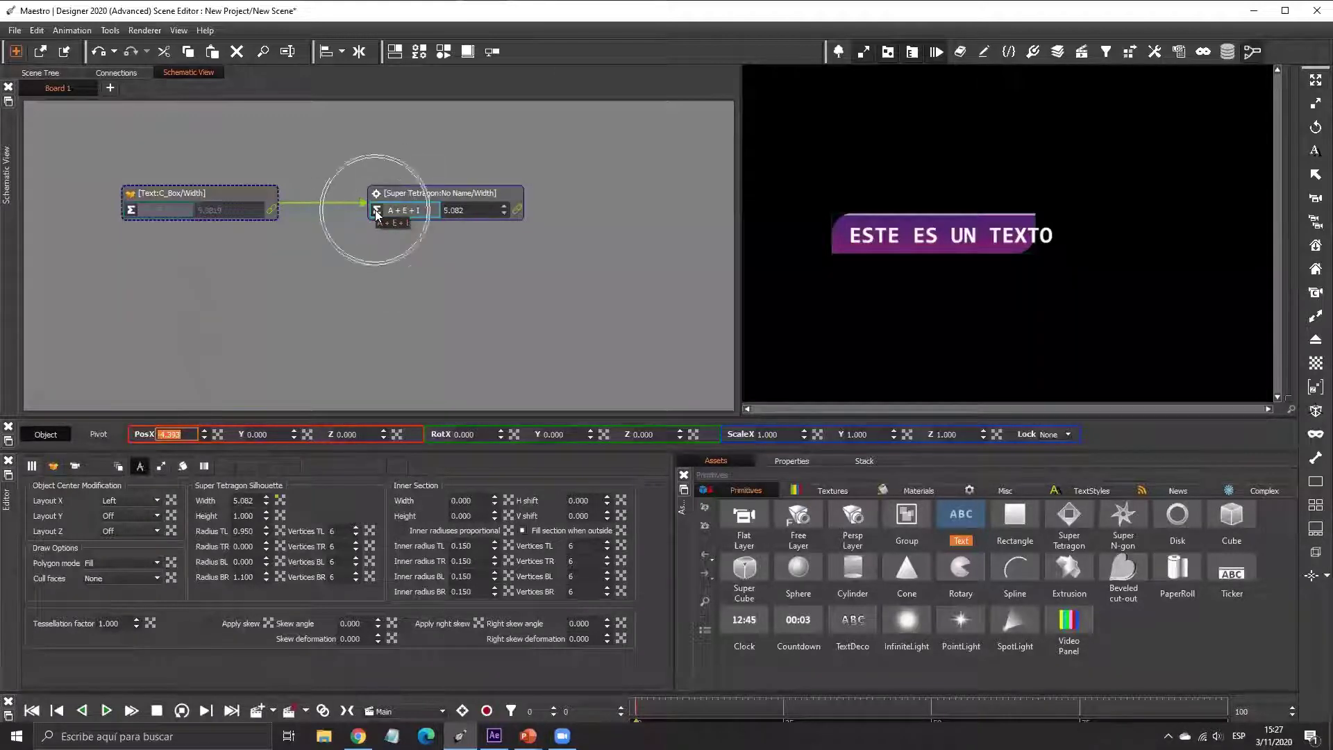
left_click(377, 212)
left_click(377, 211)
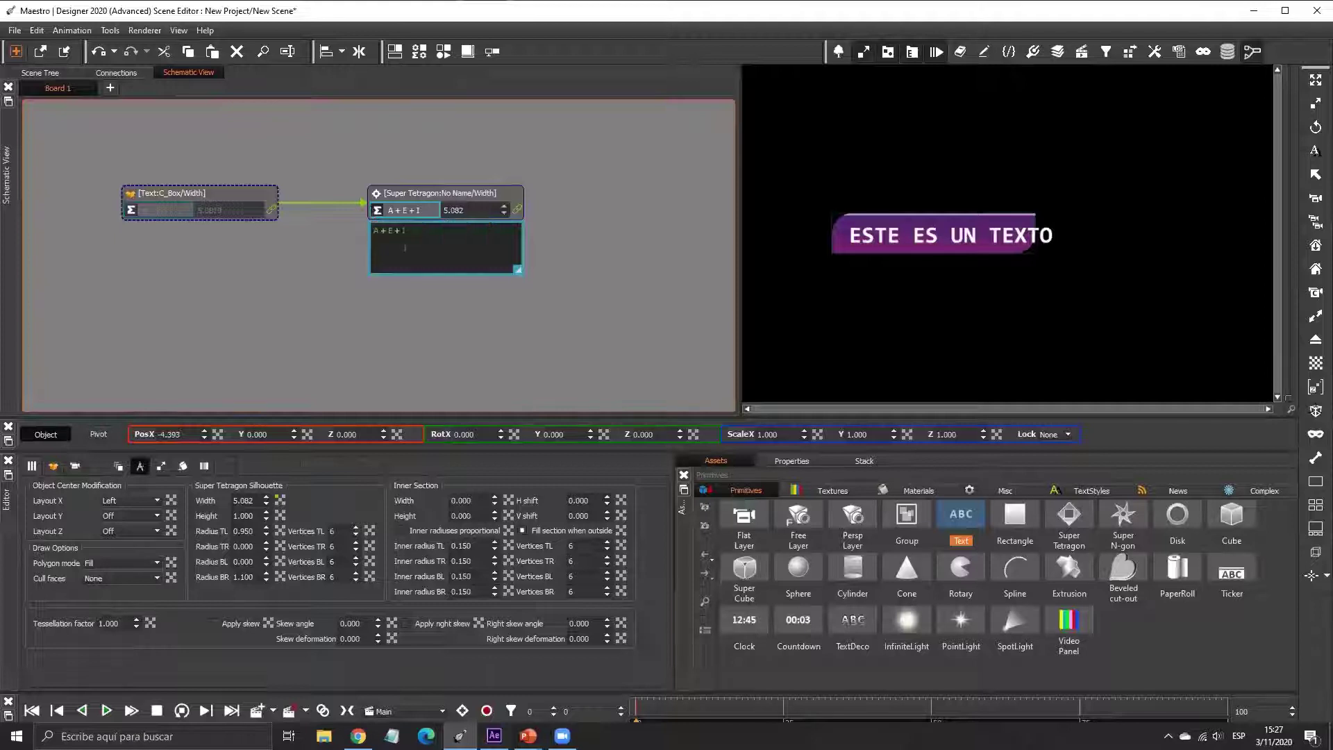
left_click_drag(401, 230, 359, 236)
key("BackSpace")
type("+0.")
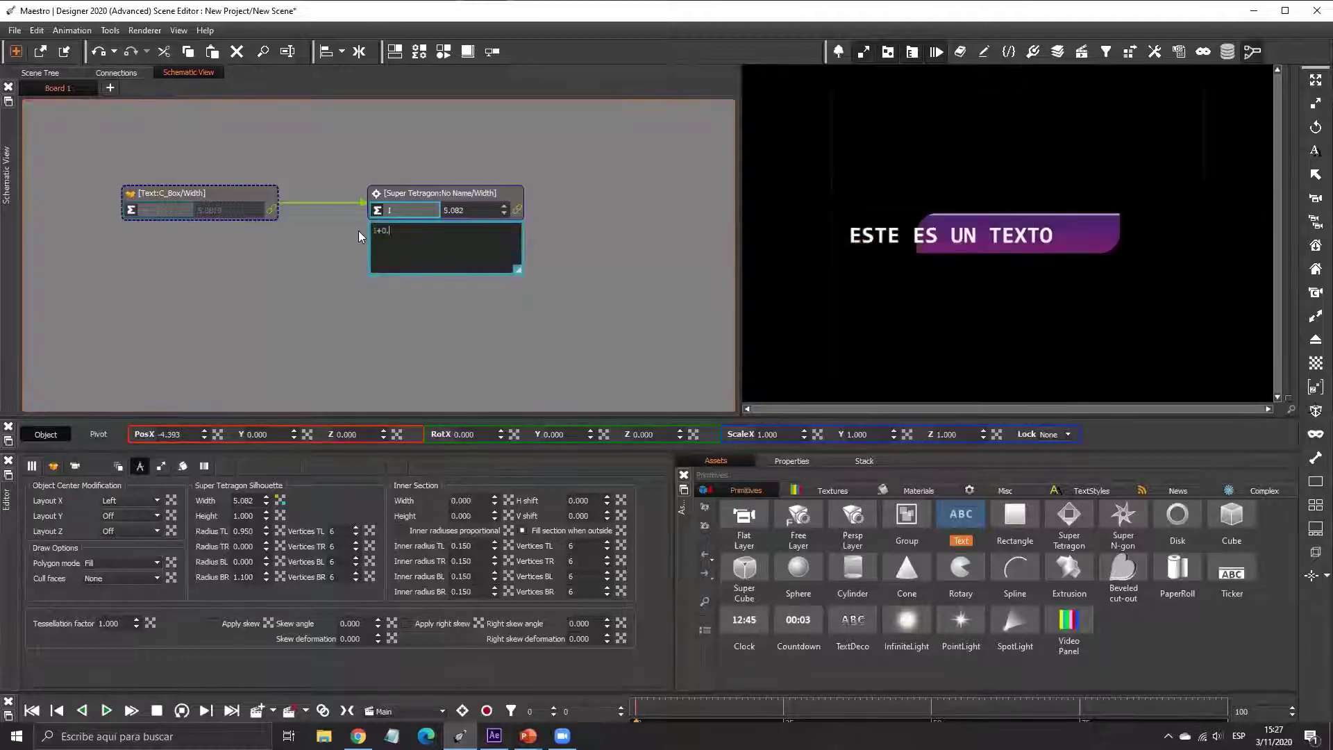
type("5")
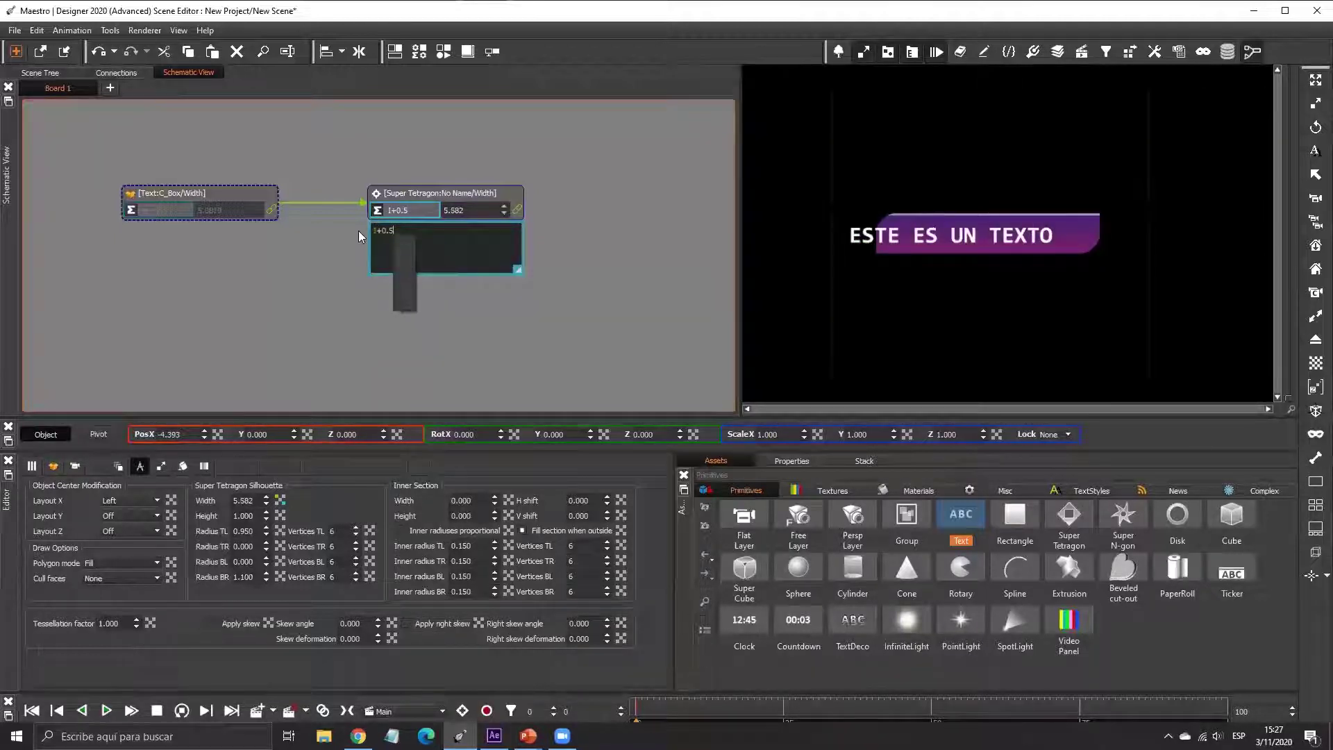
left_click(339, 144)
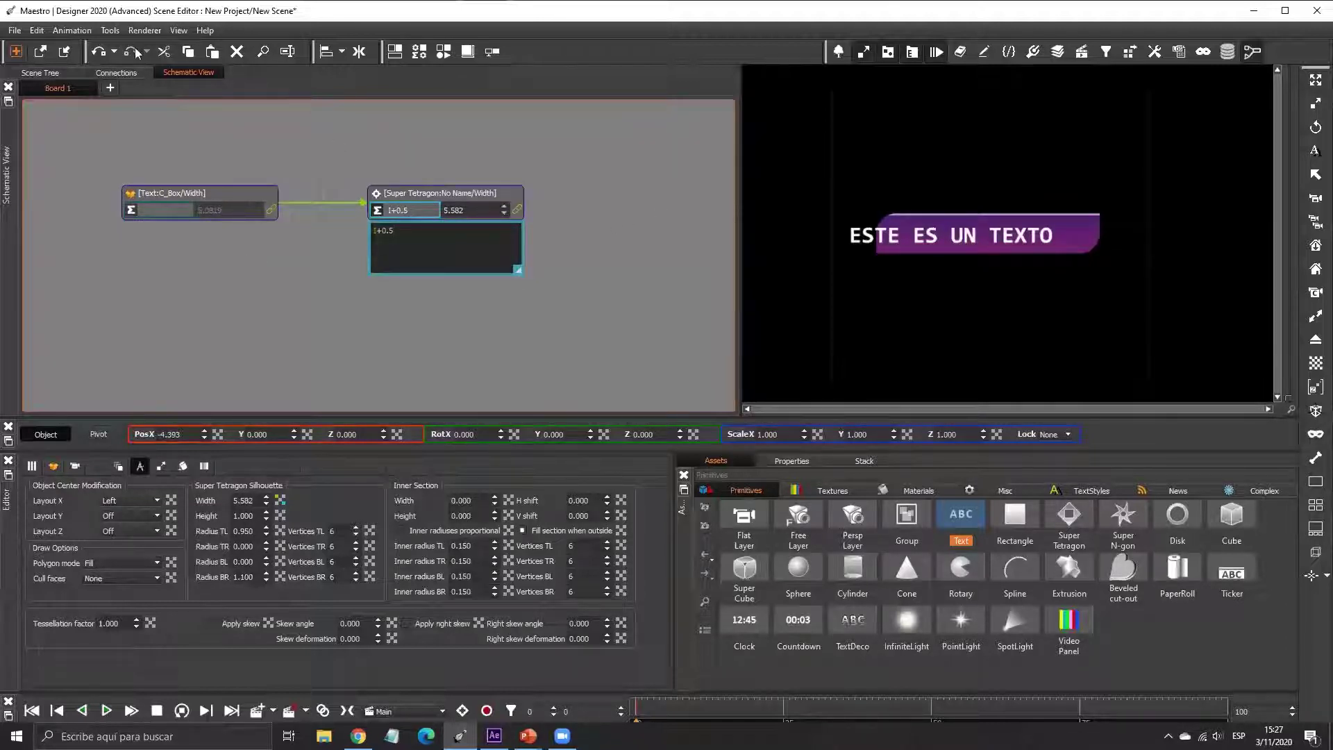
- Set the Super Tetragon's Layout X to Off and move its X position to about 0.007
left_click(56, 75)
left_click(393, 154)
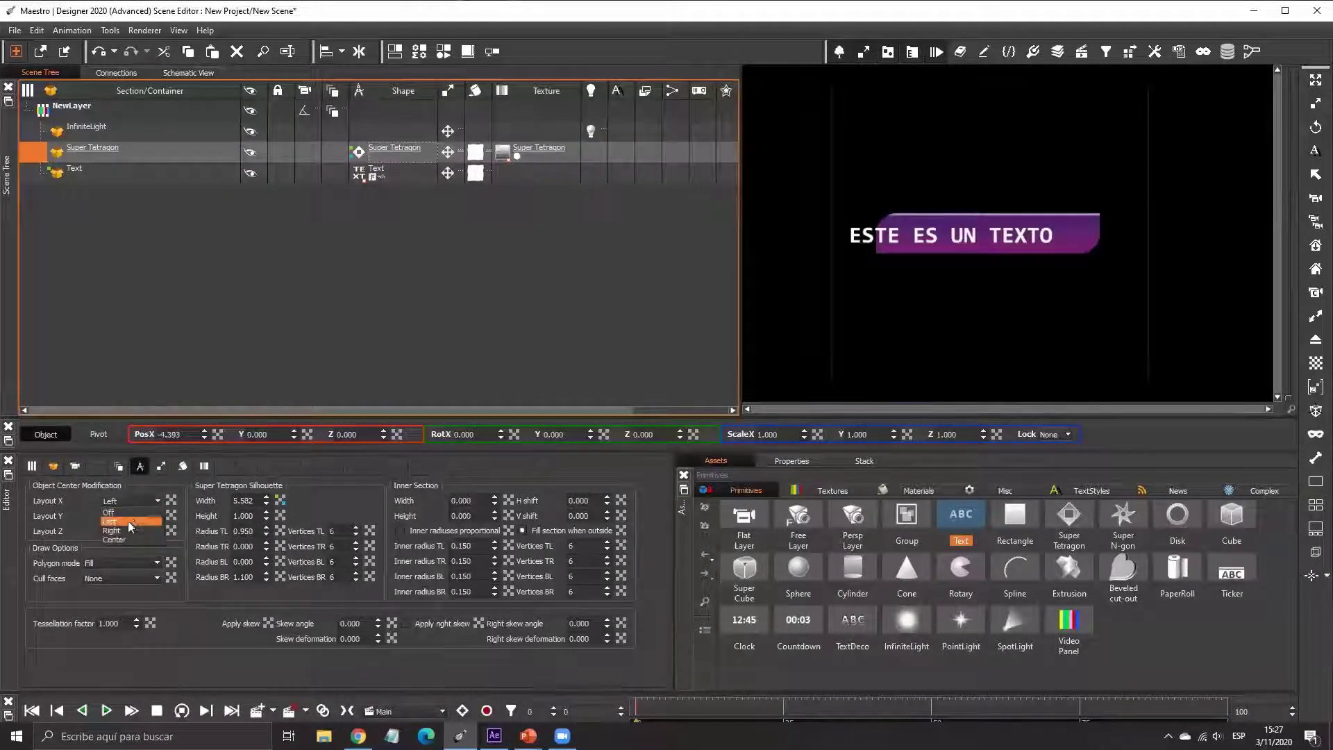
left_click(126, 512)
left_click(125, 500)
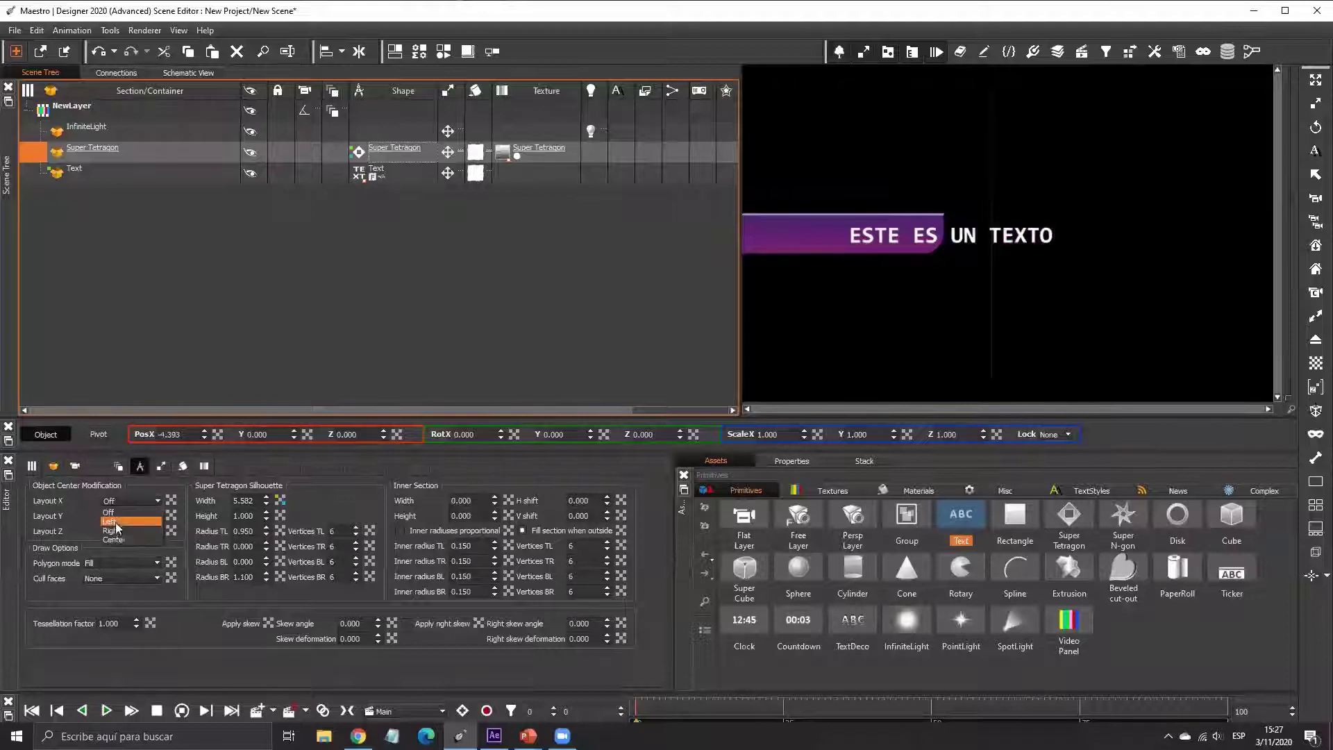
left_click_drag(206, 435, 249, 103)
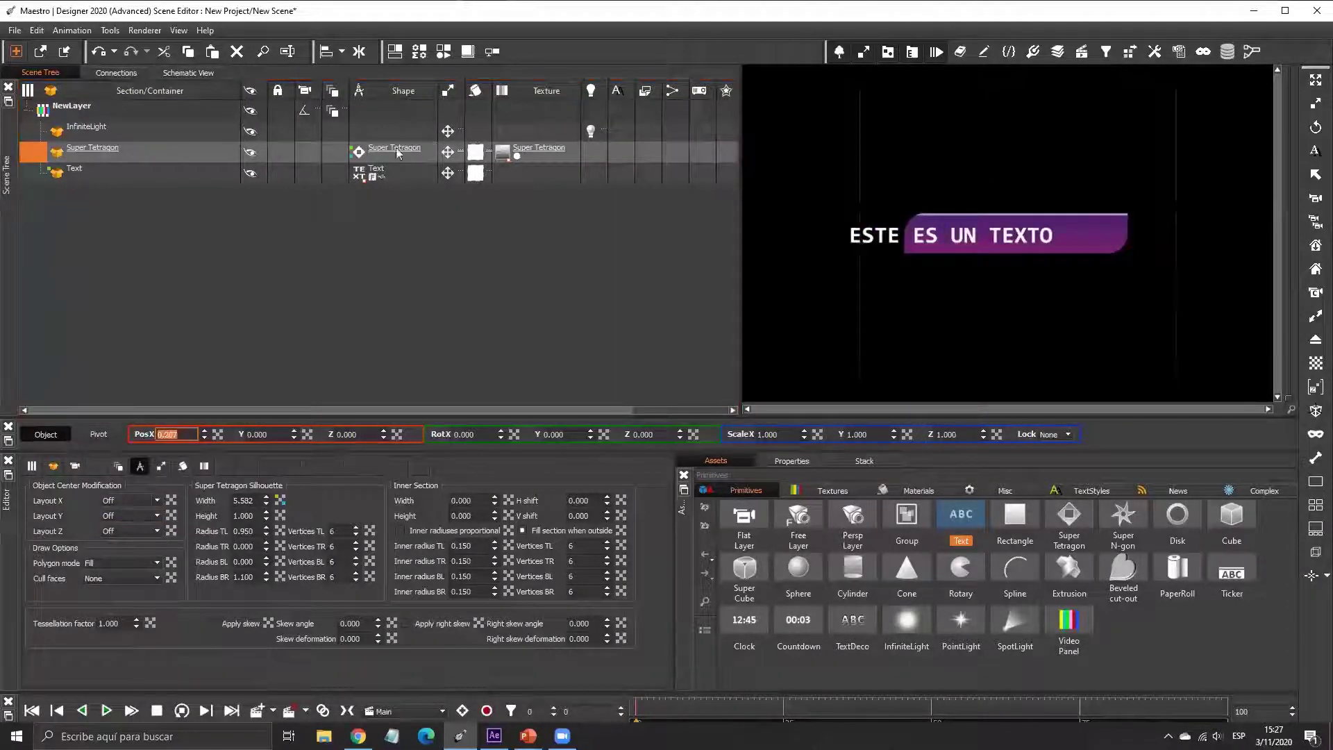
- Set the text's Layout X to Center and the X position of both the text and the Super Tetragon to 0
left_click(360, 173)
left_click(608, 567)
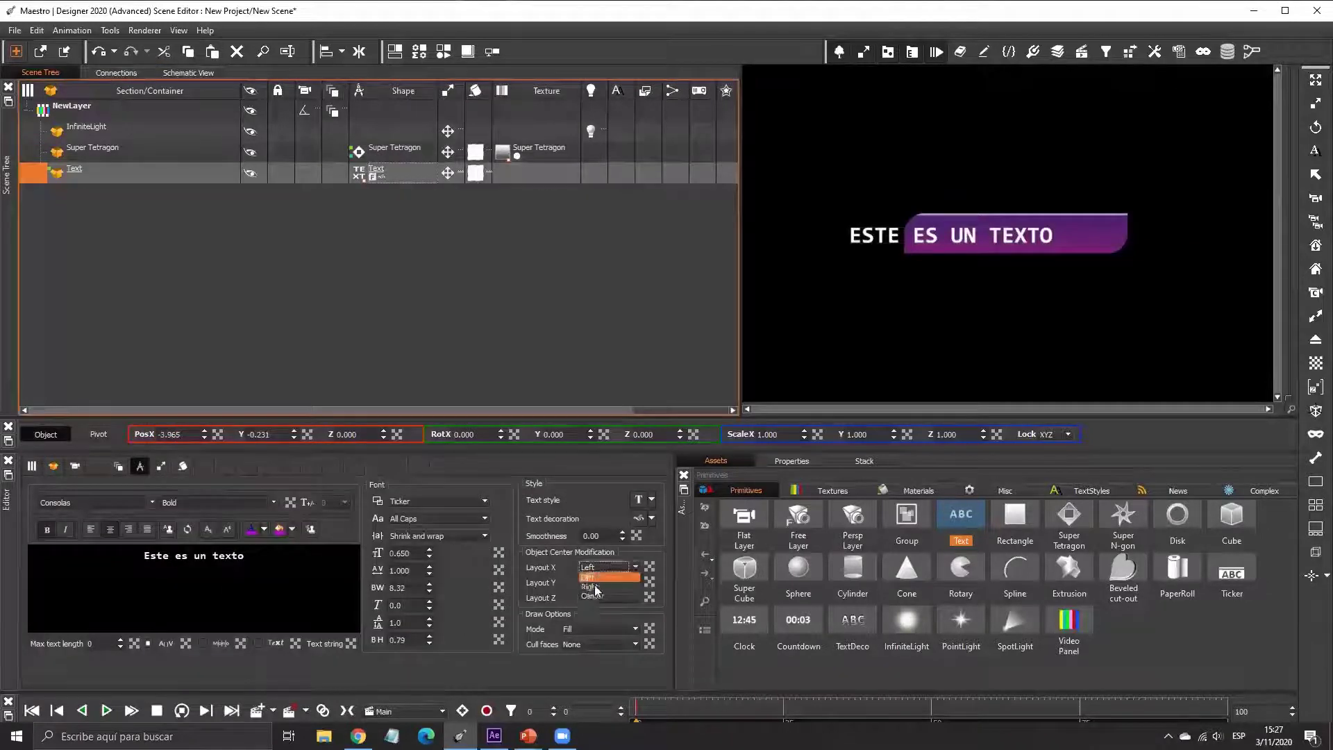
left_click(602, 595)
left_click(608, 567)
left_click(613, 600)
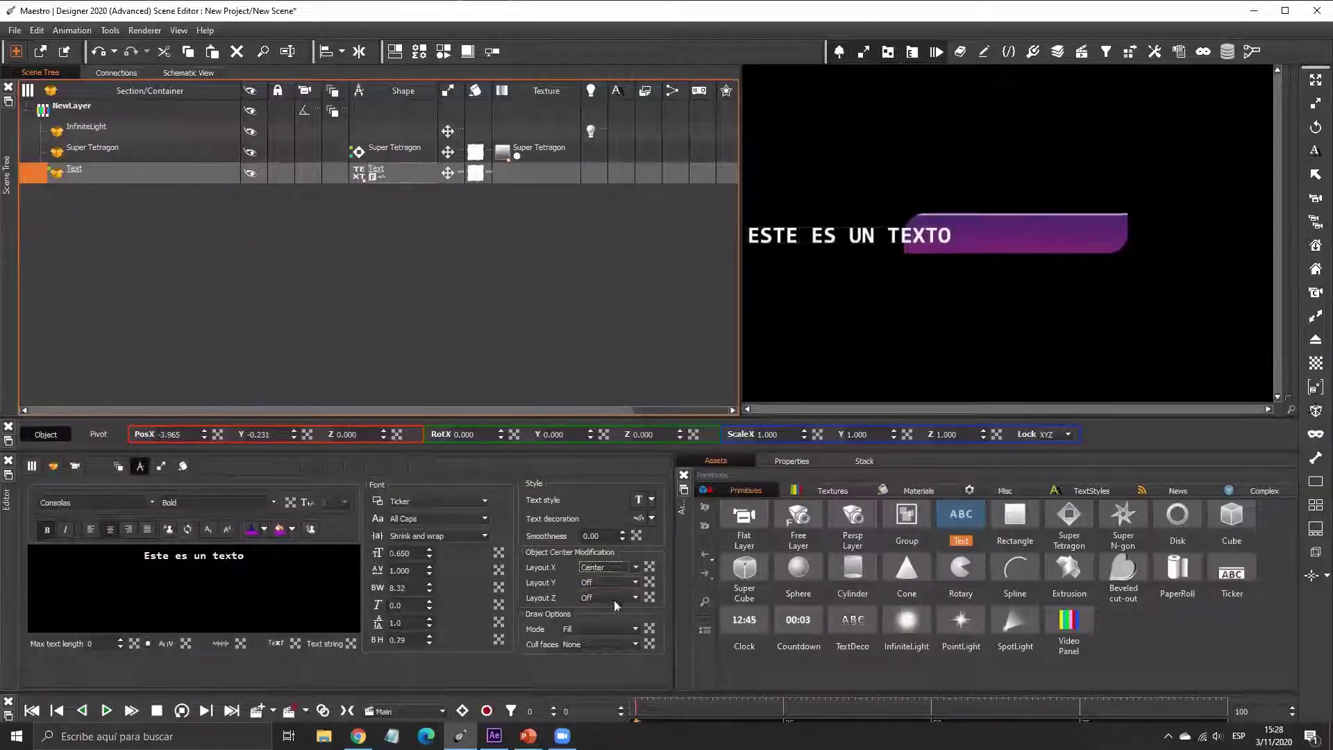
double_click(189, 434)
type("0")
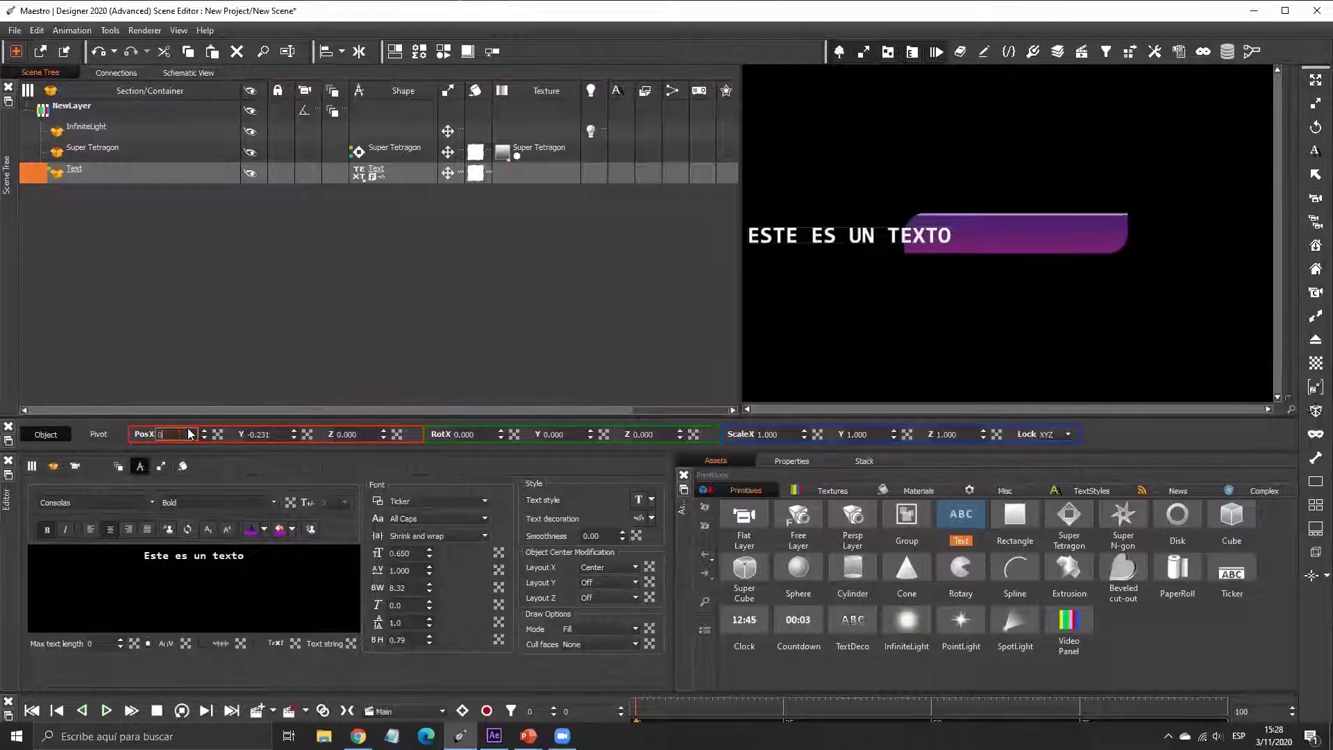
key("Return")
left_click(182, 153)
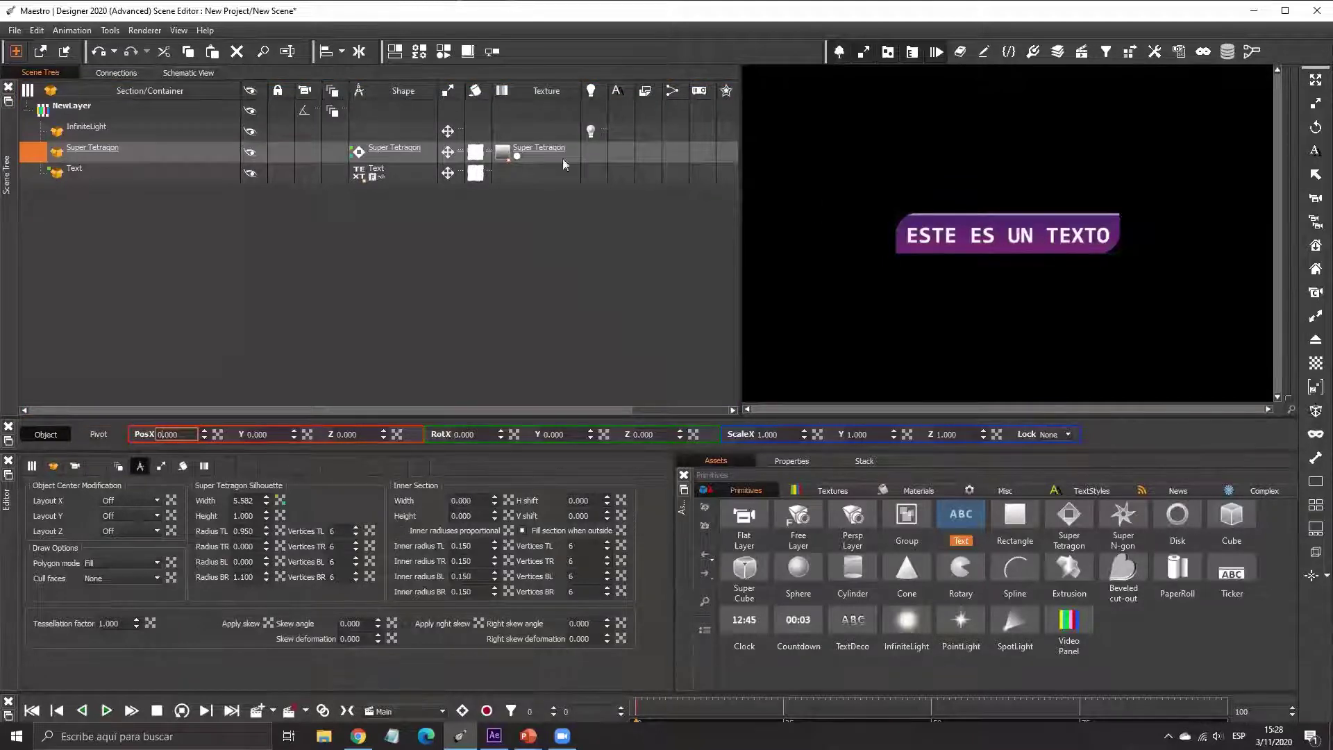
- Try other offsets such as I+1 in the Super Tetragon's width formula and restore it to I+0.5
left_click(188, 73)
left_click(397, 234)
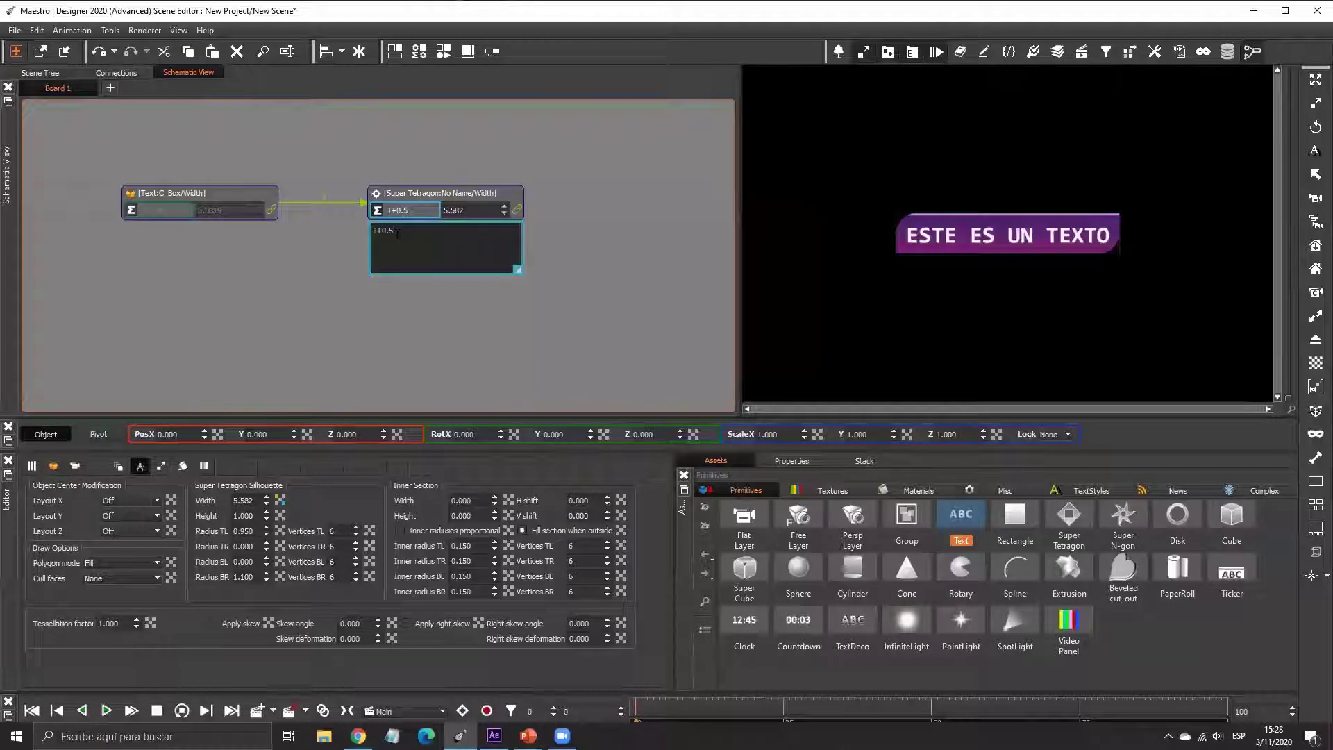
key("BackSpace")
key("BackSpace")
key("BackSpace")
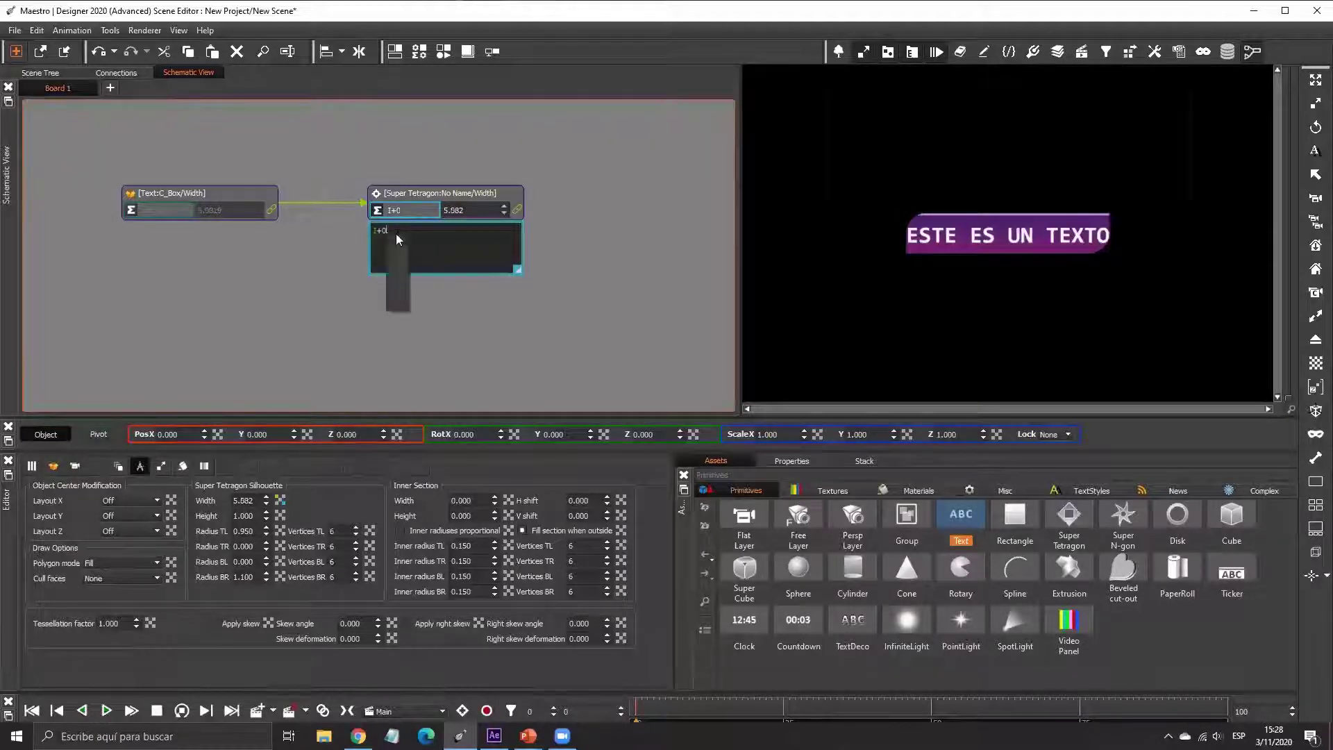
type("1")
key("BackSpace")
type("2")
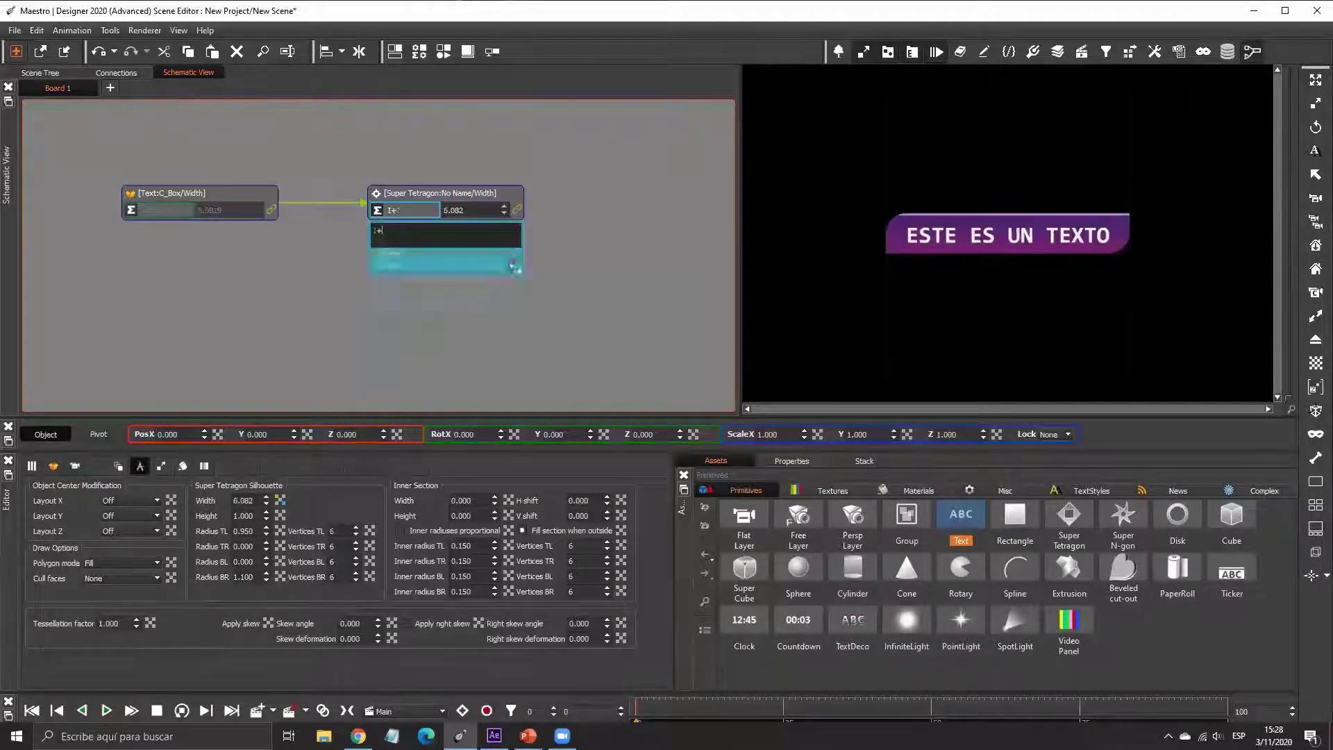
key("BackSpace")
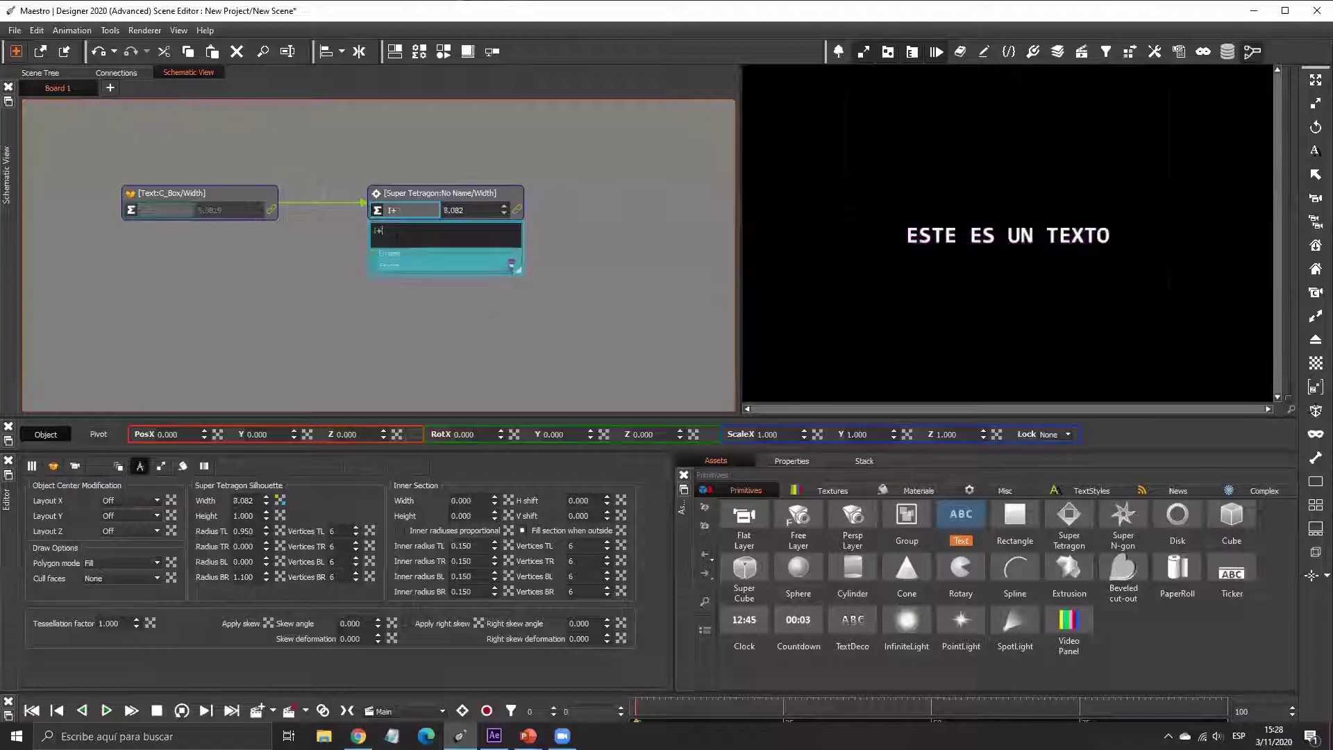
key("BackSpace")
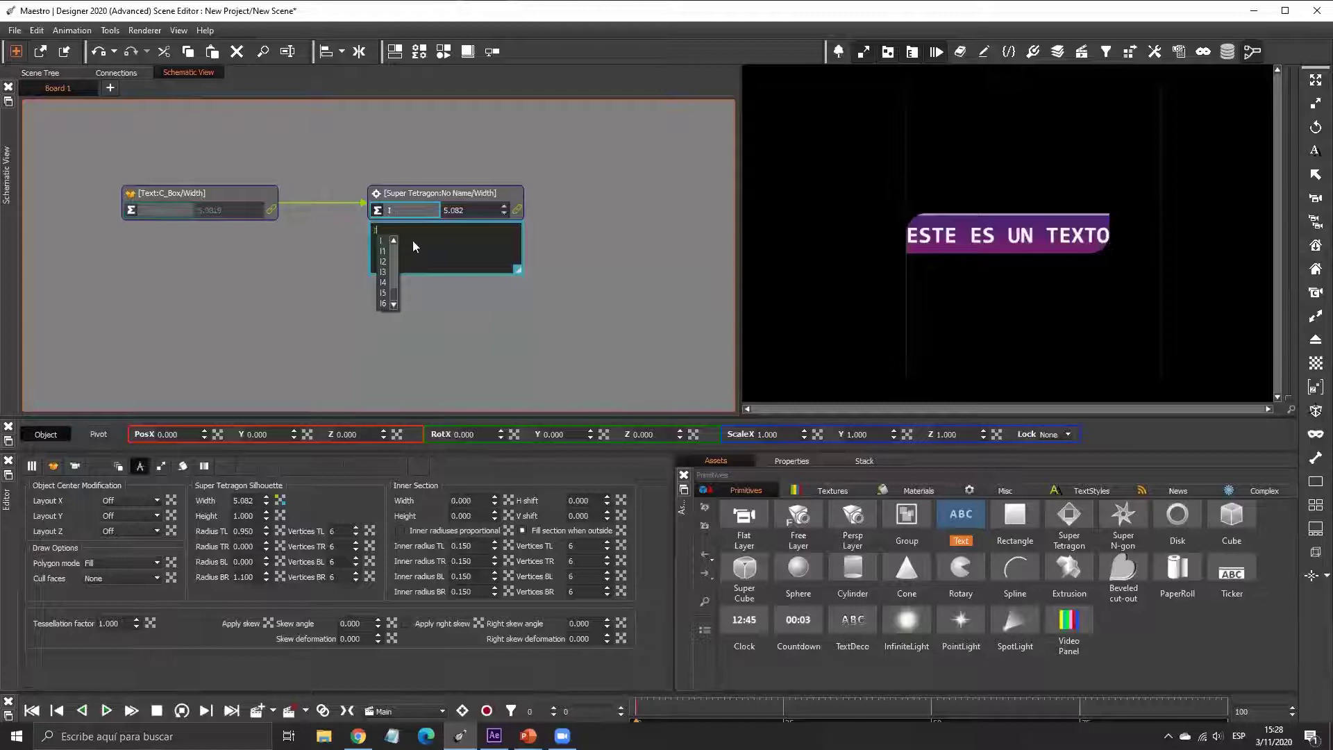
left_click(413, 240)
type("+0.")
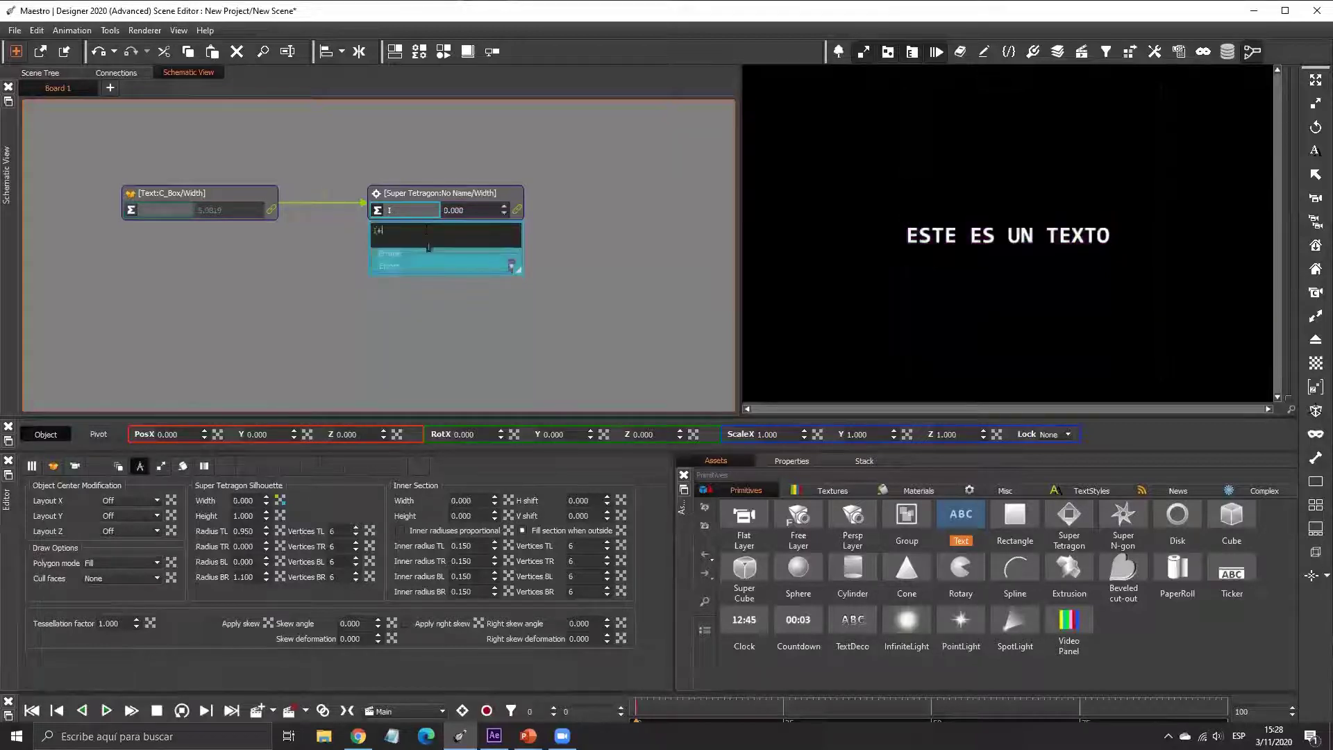
type("5")
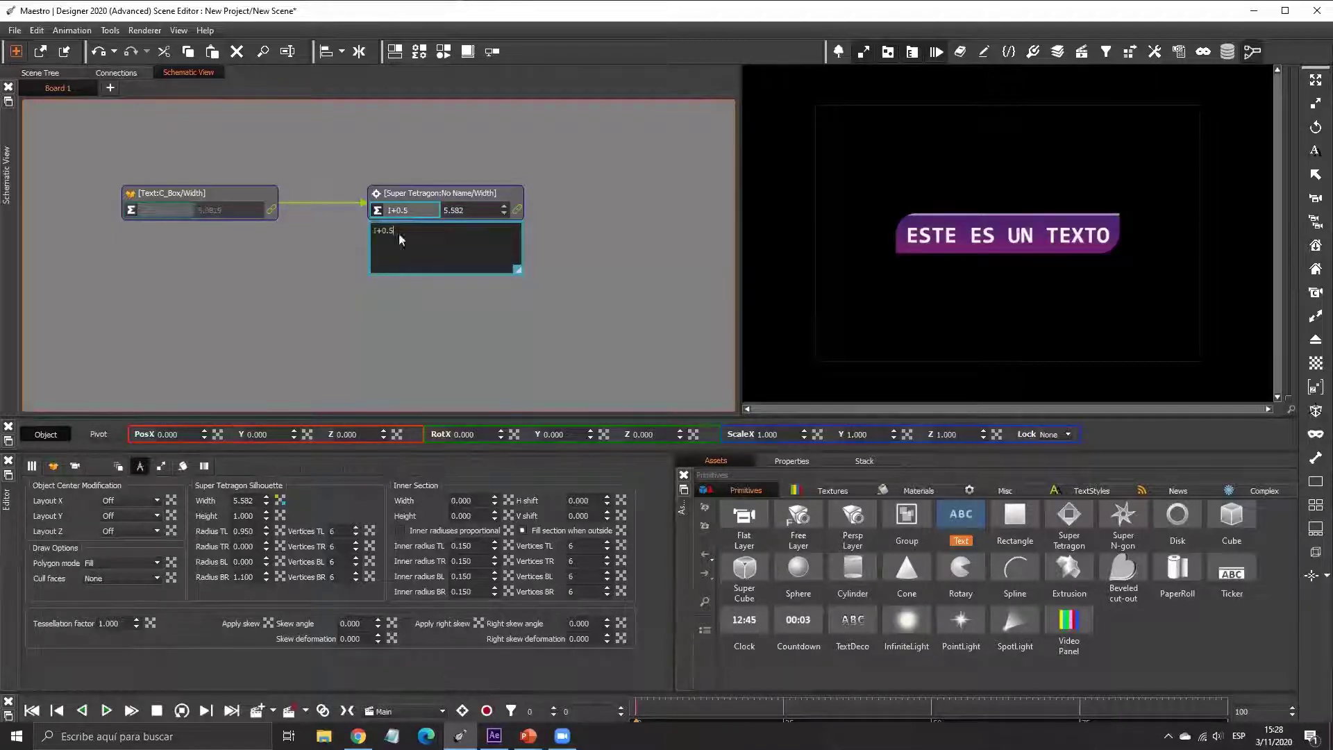
- Append a run of "d" characters to the text "Este es un texto" to test the bar's linked width
left_click(35, 72)
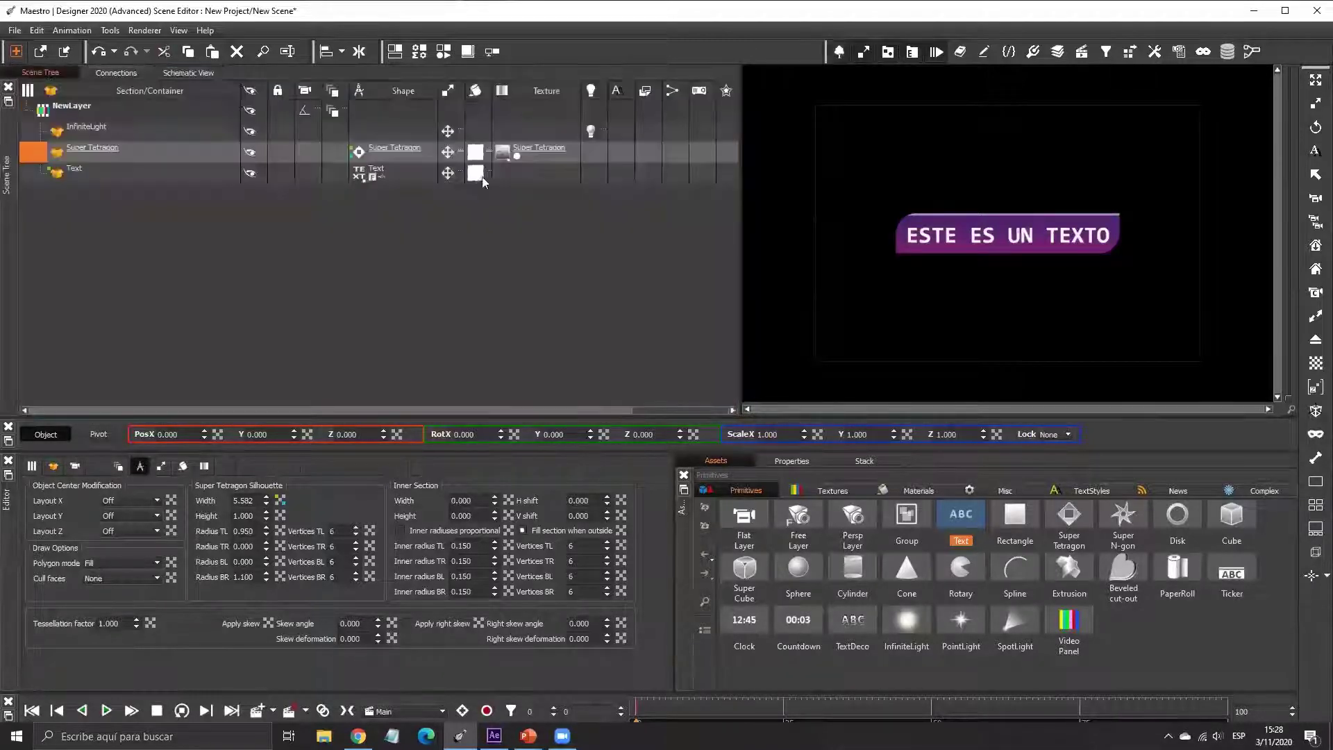
left_click(361, 171)
left_click(275, 565)
type("dddddddd")
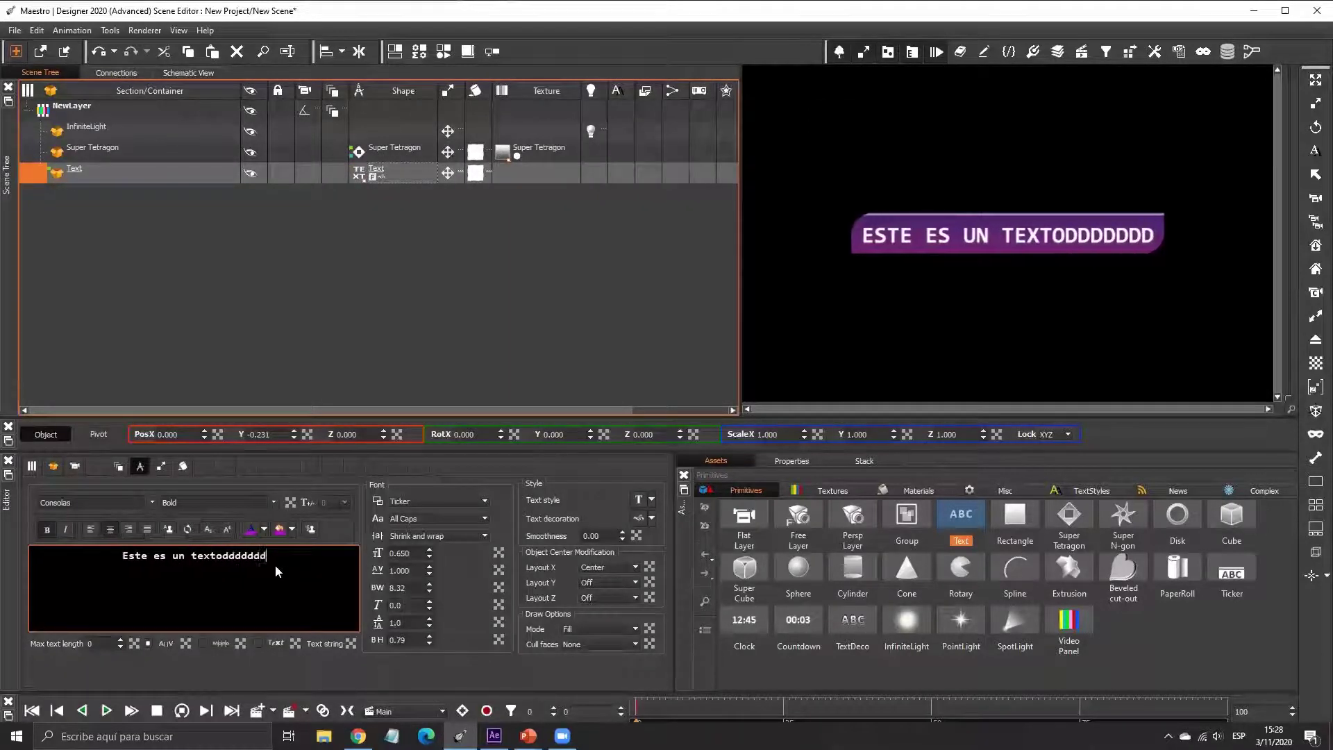
- Delete the extra "d" characters, test the bar with another run of them, and restore the text to "Este es un texto"
key("BackSpace")
key("BackSpace")
key("BackSpace")
key("BackSpace")
key("BackSpace")
key("BackSpace")
key("BackSpace")
key("BackSpace")
type("ddddddddddd")
key("BackSpace")
key("BackSpace")
key("BackSpace")
key("BackSpace")
key("BackSpace")
key("BackSpace")
key("BackSpace")
key("BackSpace")
key("BackSpace")
key("BackSpace")
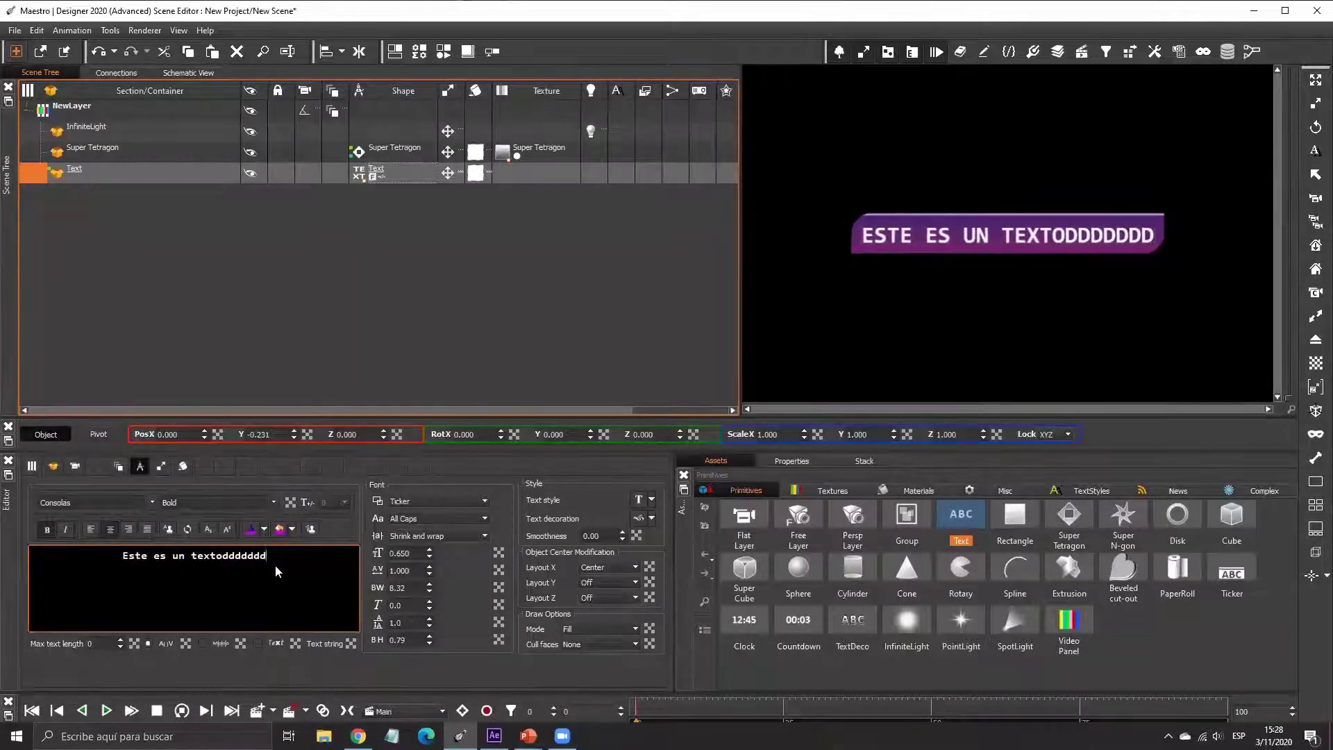
key("BackSpace")
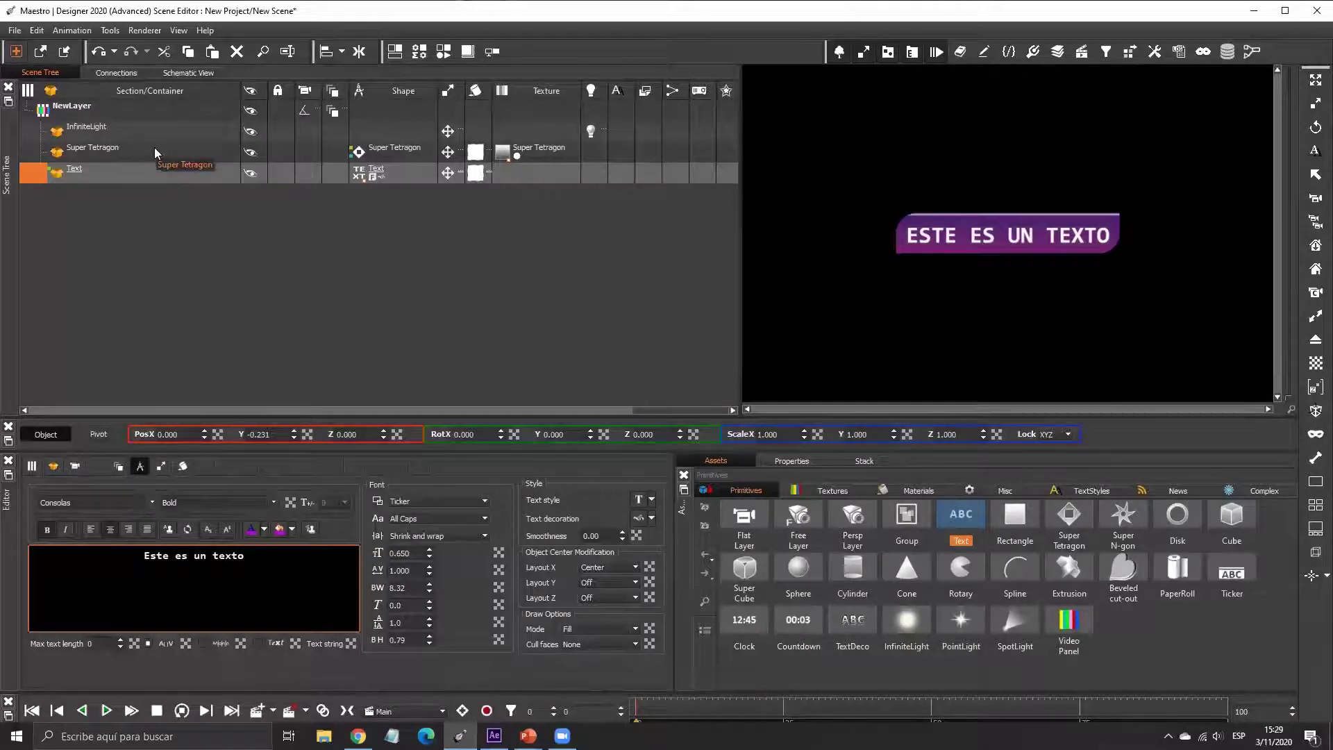
- Select the Super Tetragon's shape and try different widths between 0 and 10 against its text-linked width
left_click(358, 152)
left_click_drag(266, 500, 455, 219)
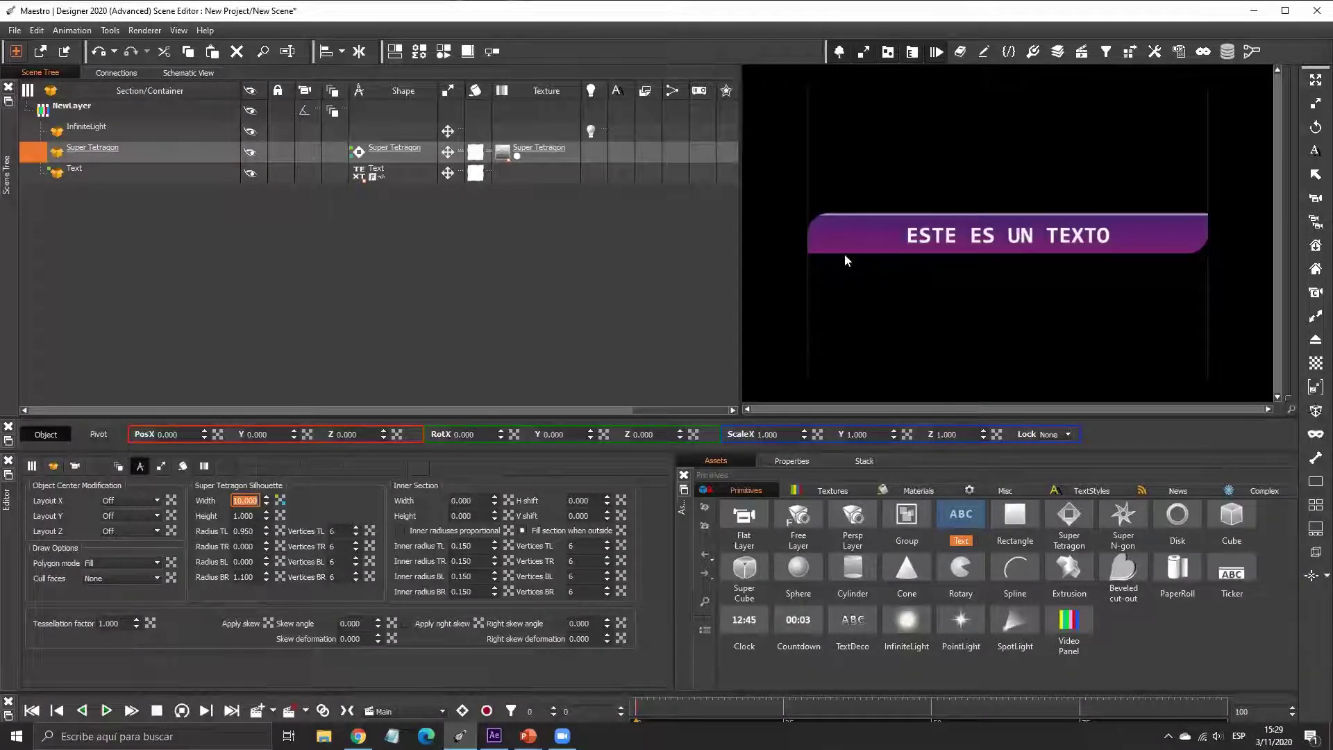
left_click_drag(266, 500, 365, 458)
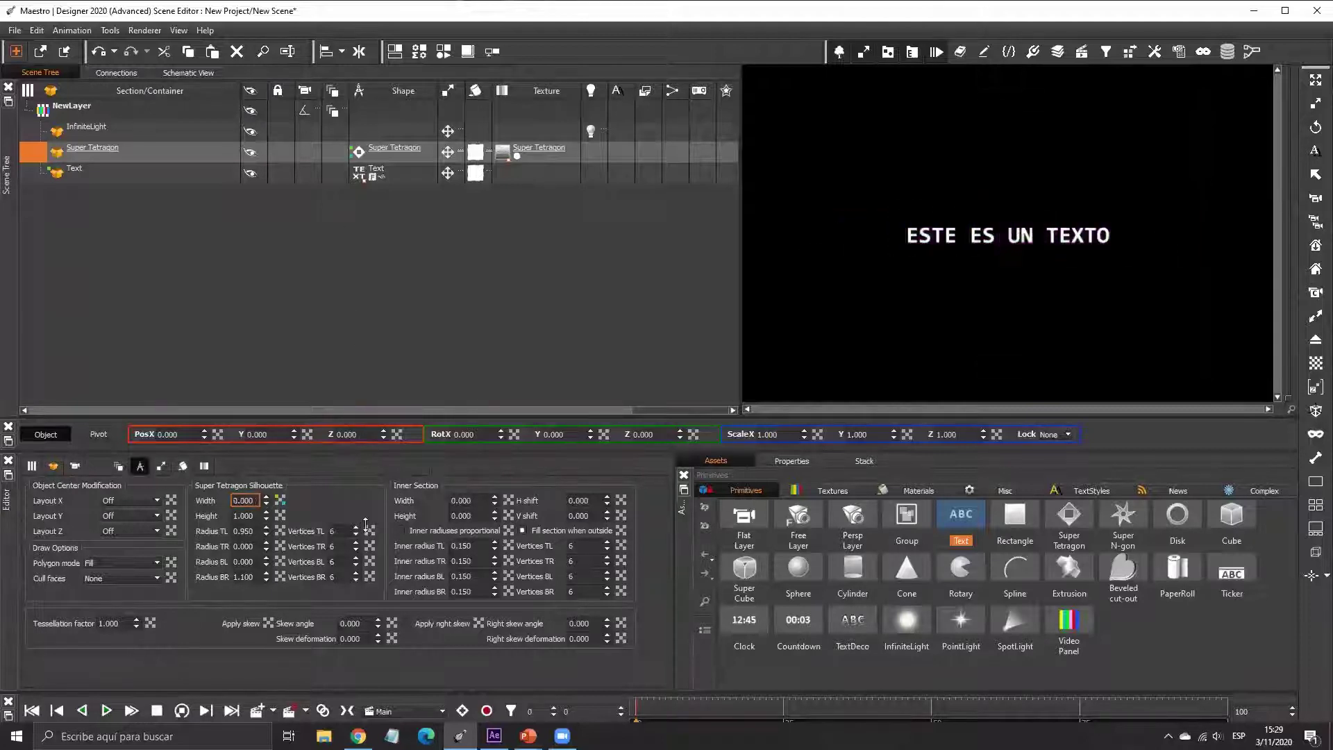
left_click_drag(365, 524, 319, 177)
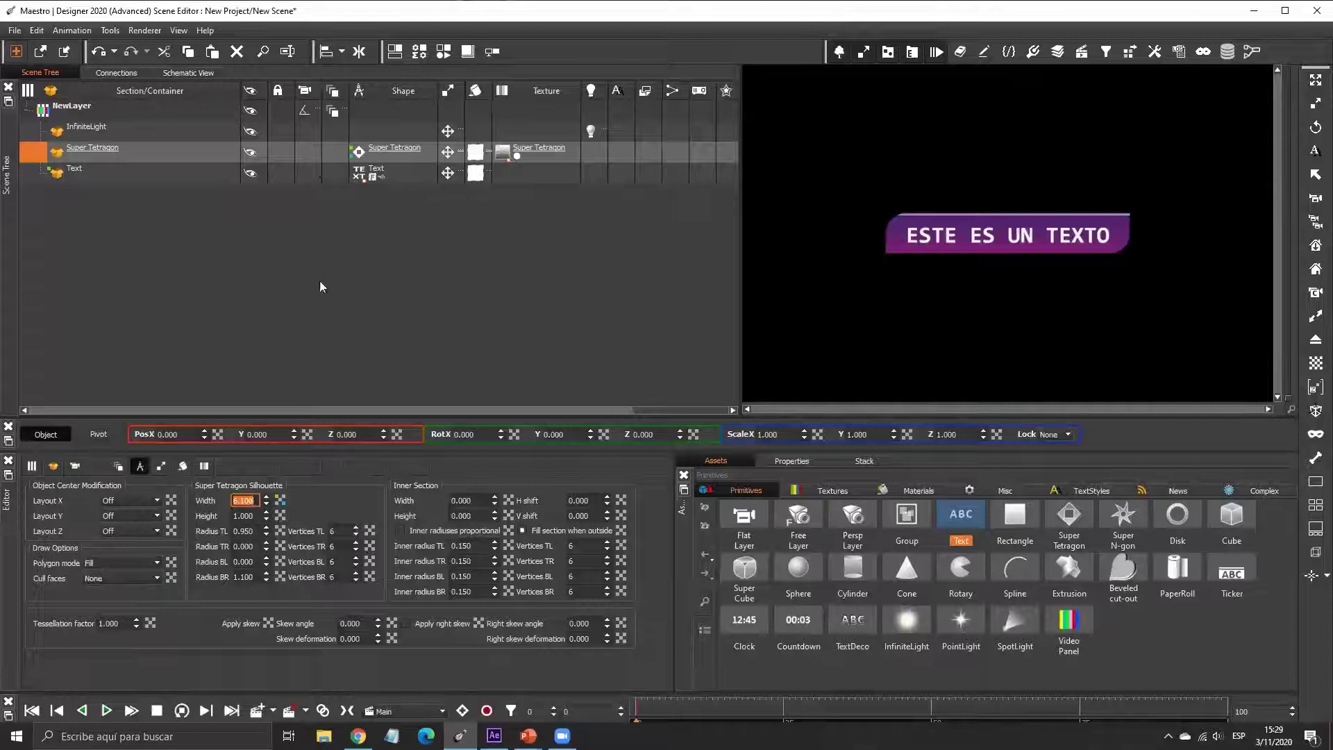
left_click(335, 182)
left_click(361, 148)
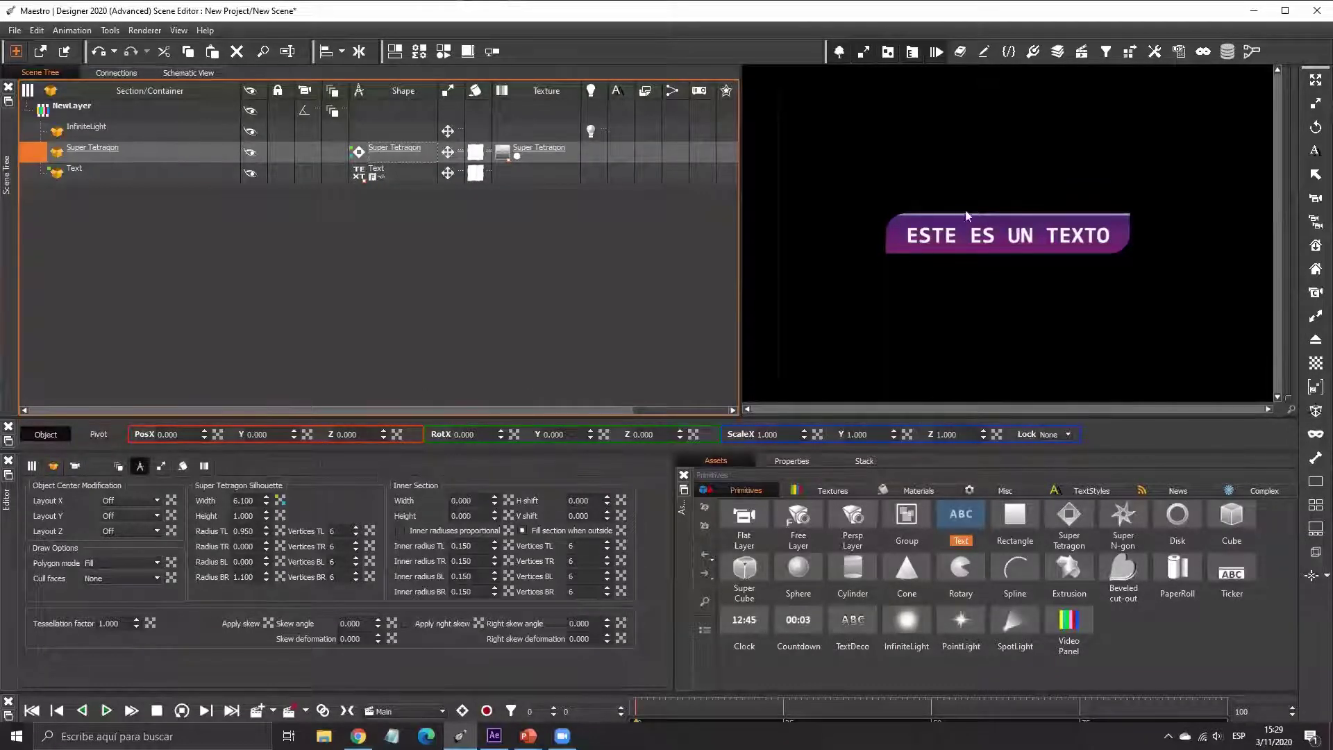
mouse_move(266, 500)
left_mouse_down()
mouse_move(297, 122)
mouse_move(278, 486)
mouse_move(291, 208)
mouse_move(249, 516)
left_mouse_up()
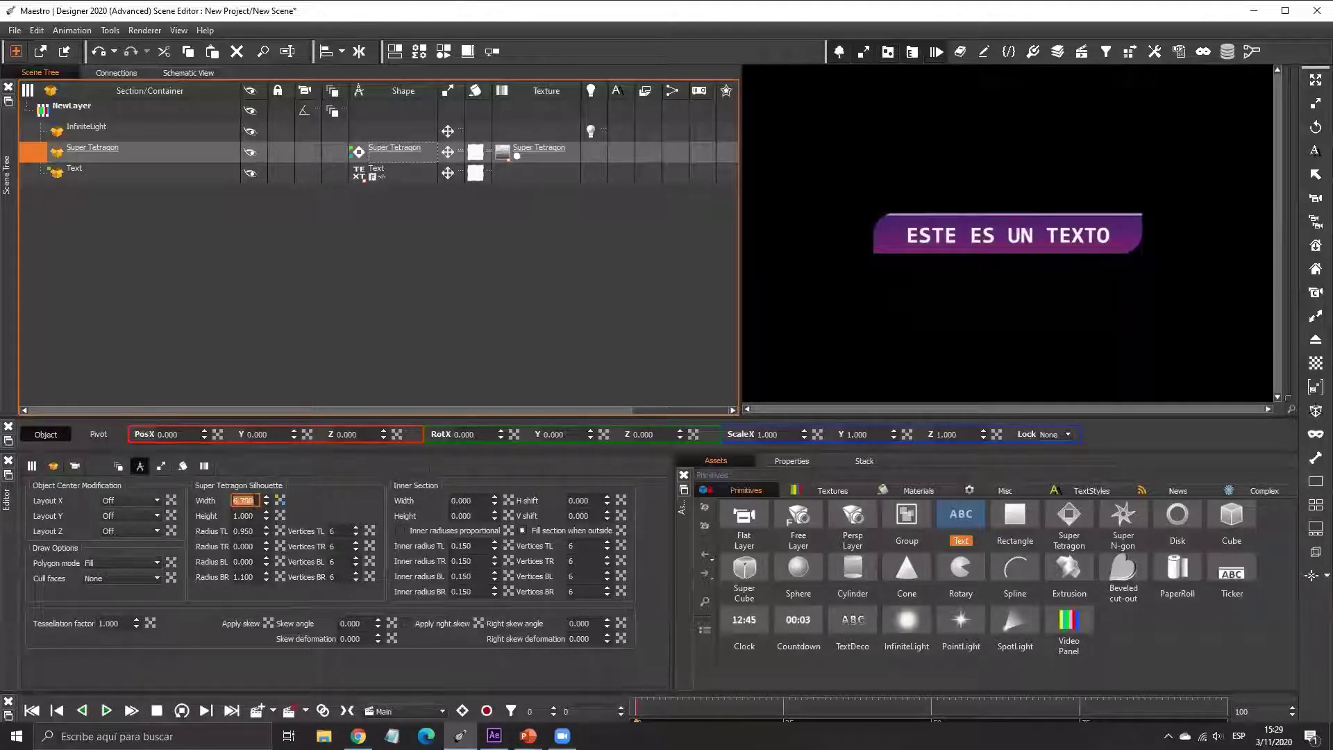
- Set the Super Tetragon's width to 0 and set an animation key for it at frame 0
type("0")
key("Return")
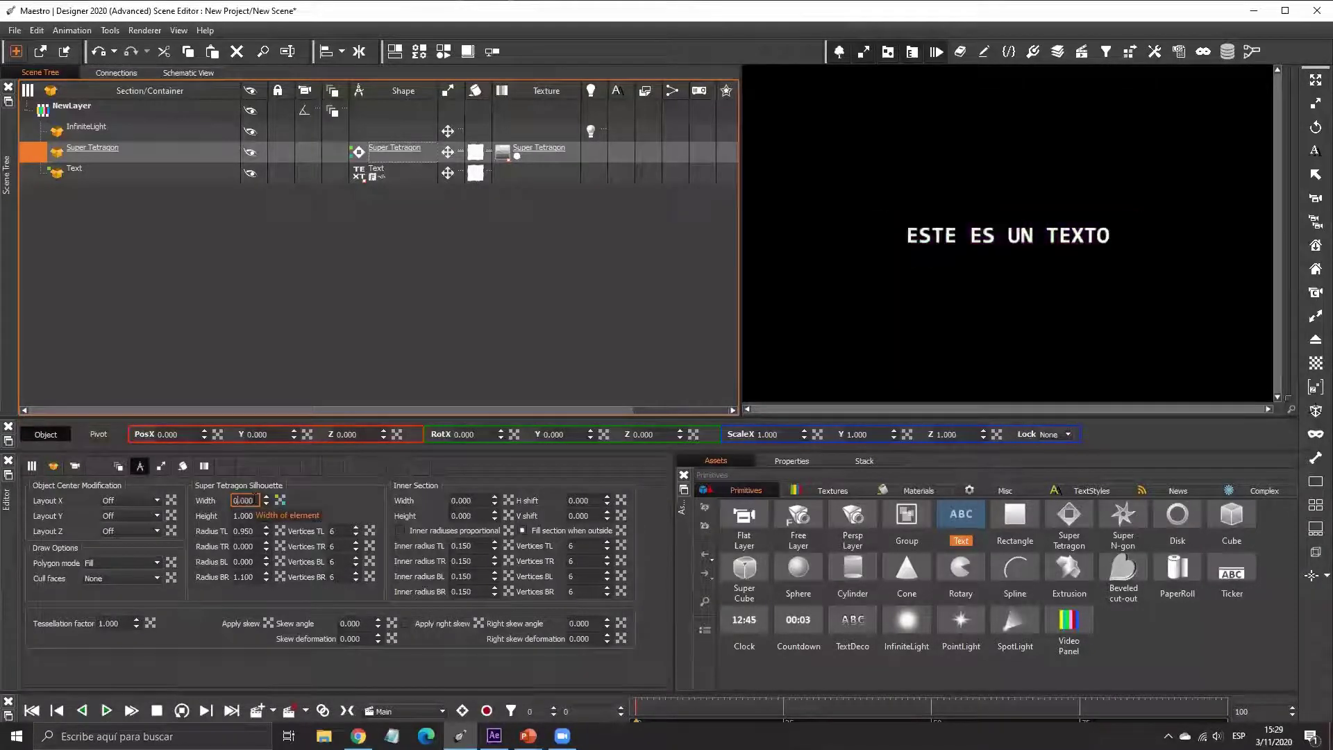
right_click(280, 501)
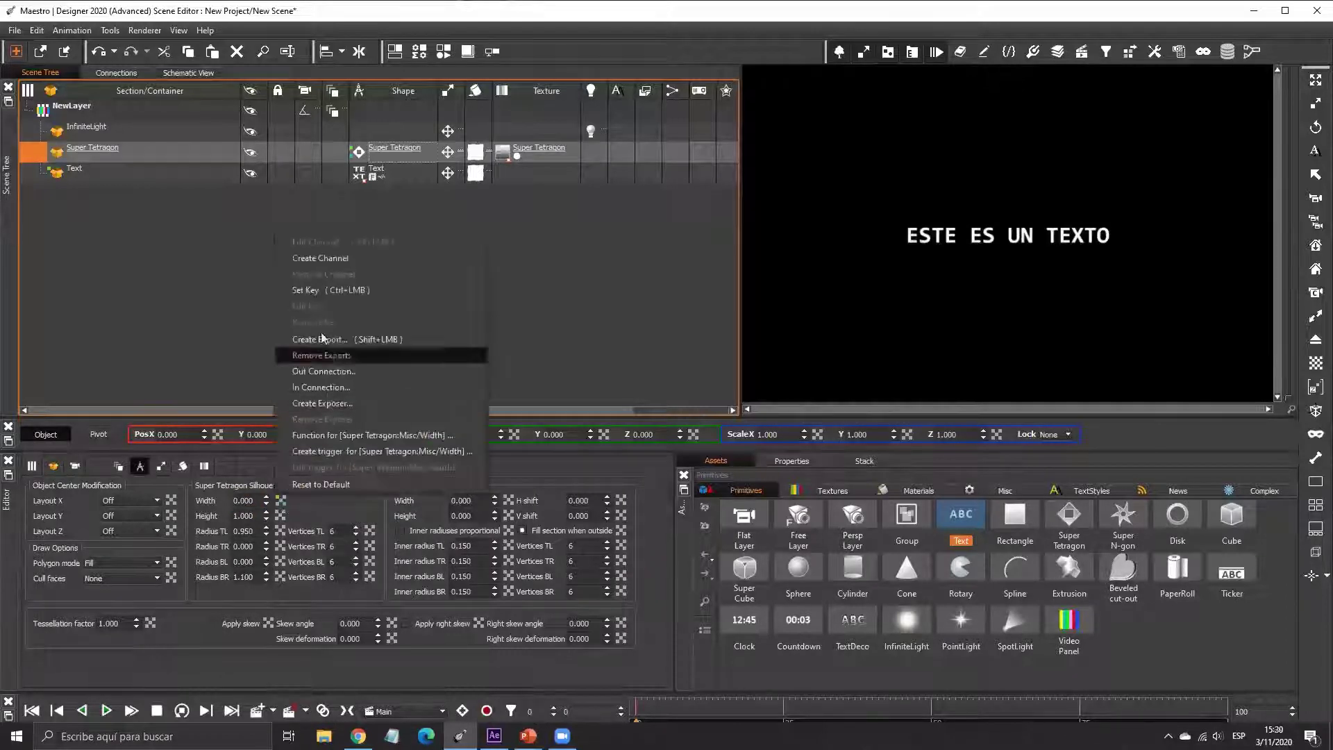
left_click(333, 290)
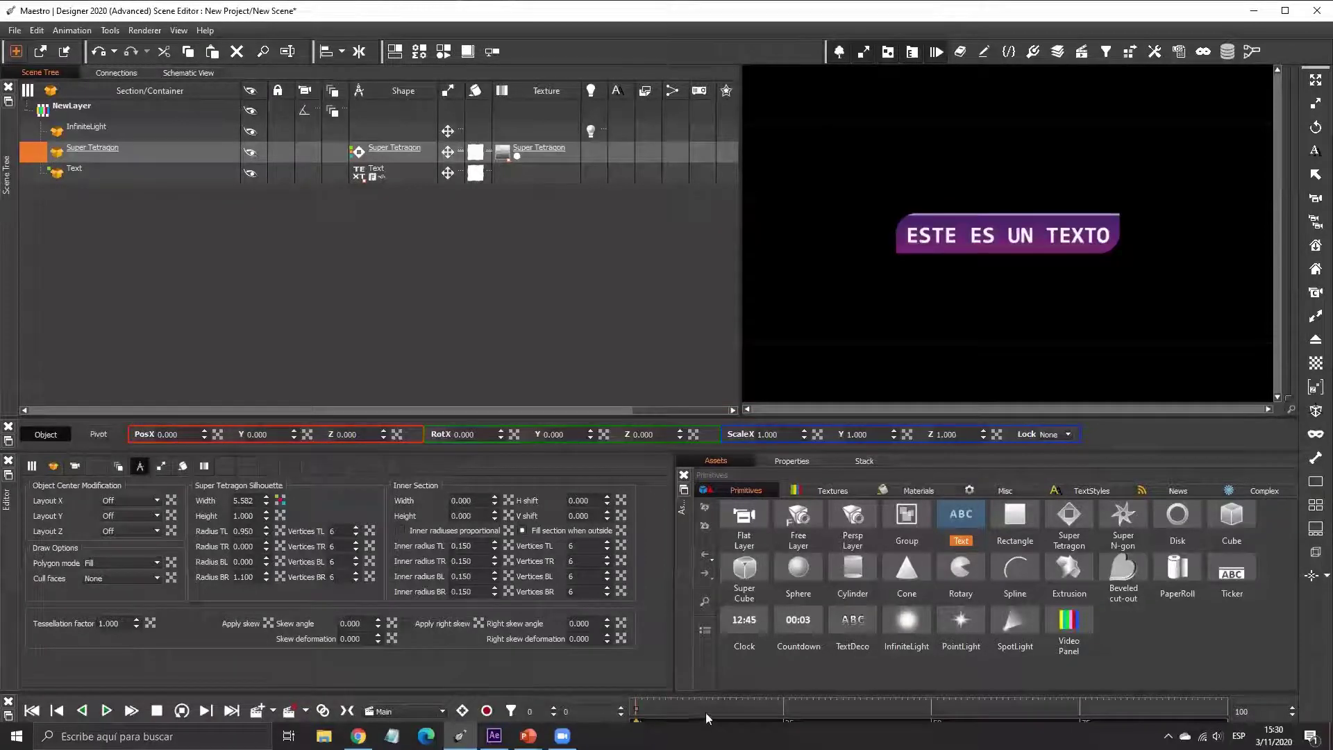
- Set the Super Tetragon's width to 1 at frame 25, key it there, and play the animation
left_click(784, 722)
left_click(245, 500)
type("1")
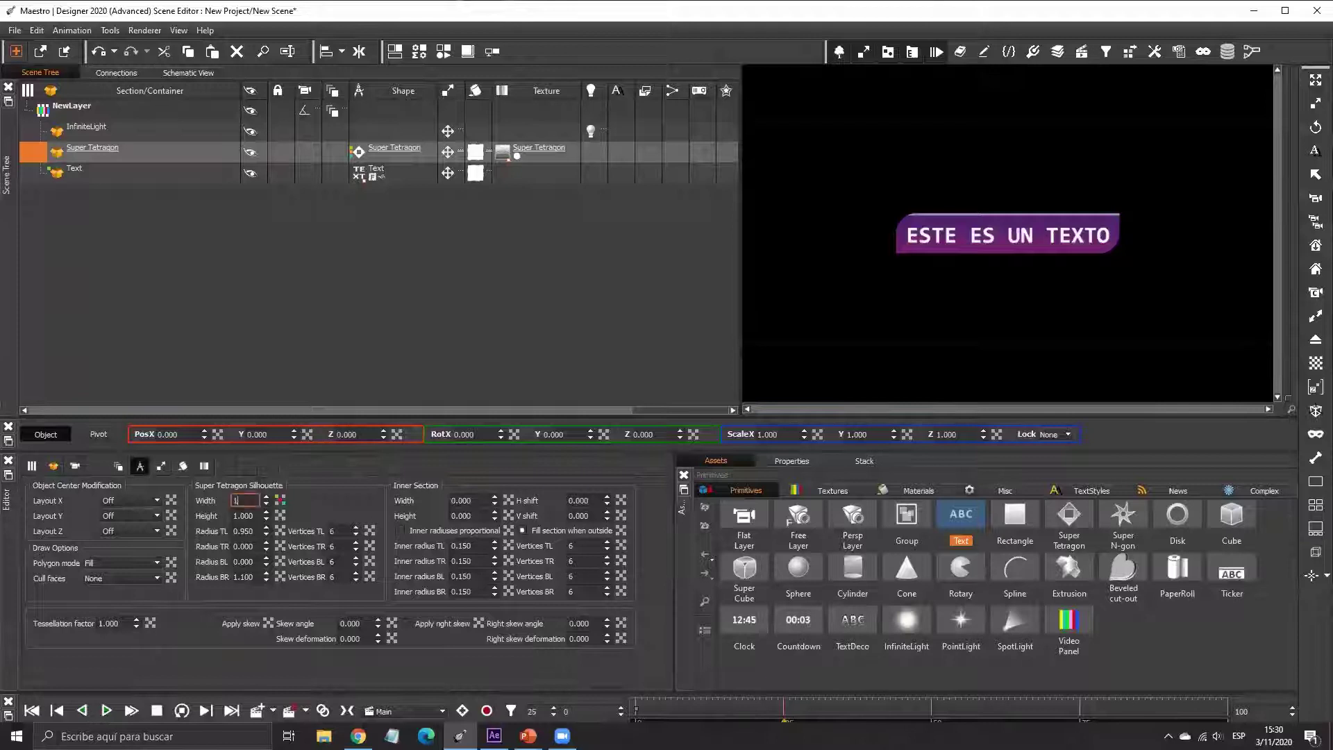
key("Return")
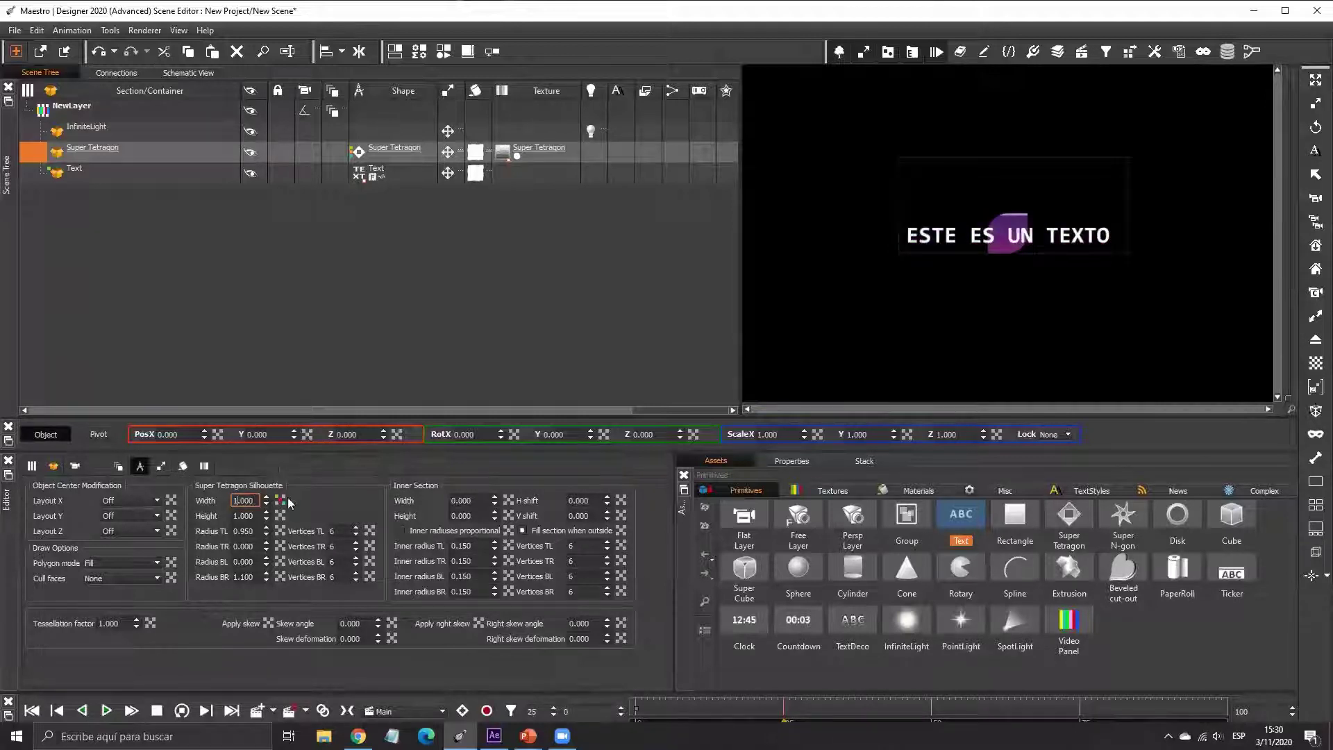
right_click(280, 500)
left_click(323, 295)
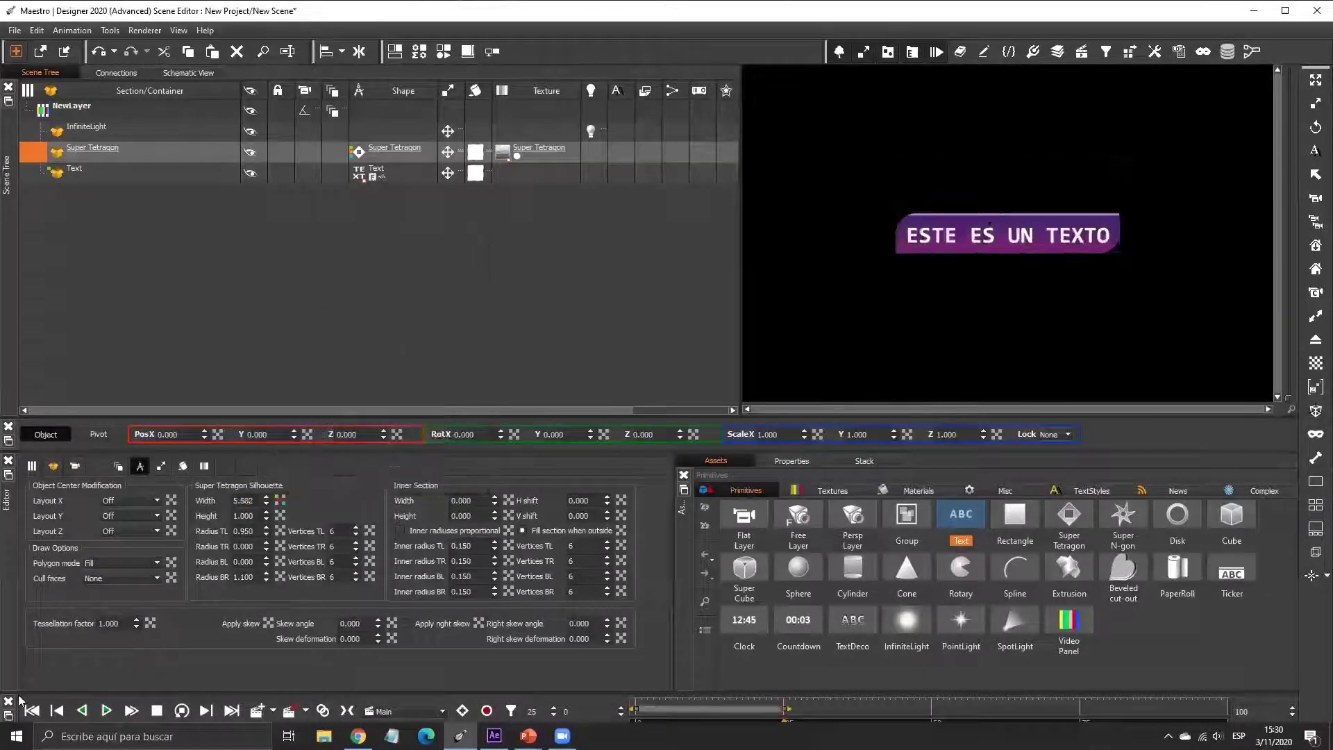
left_click(107, 711)
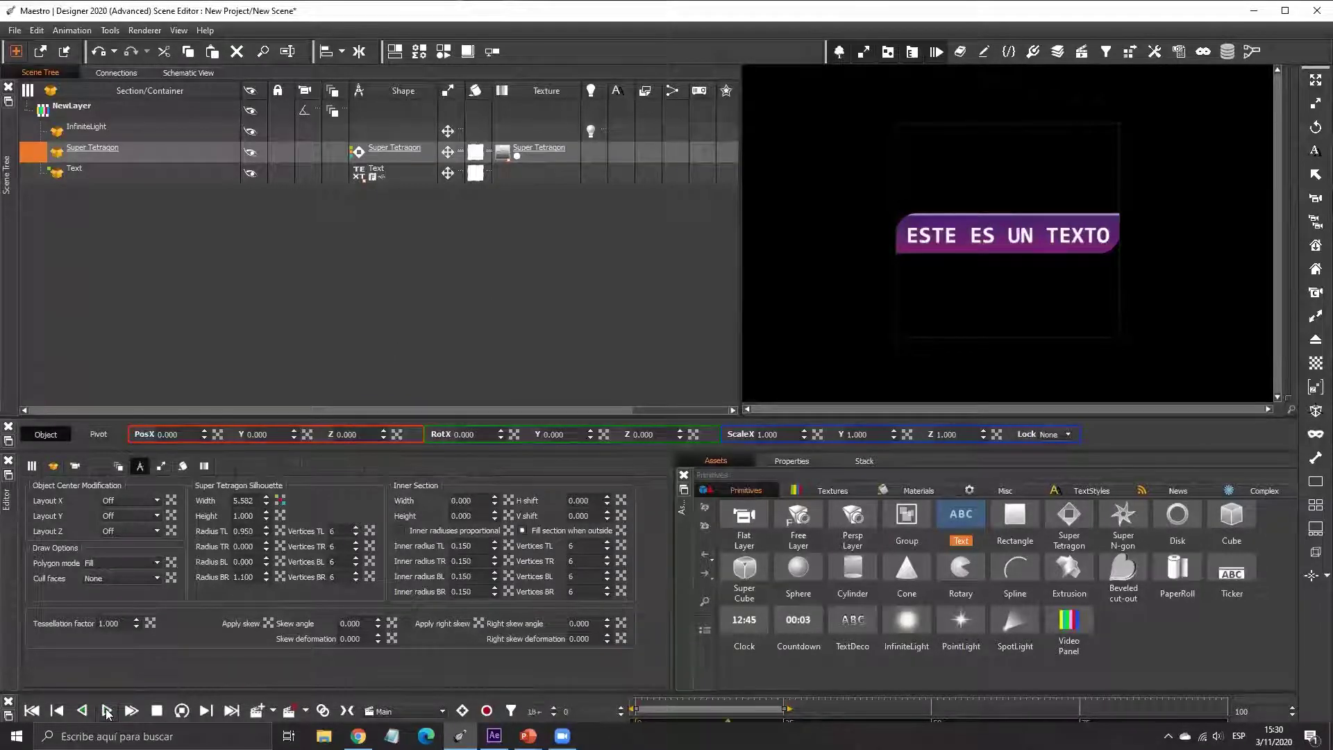
- Open the Schematic View, switch to Notepad, and set the blank note's font size to 36
left_click(202, 71)
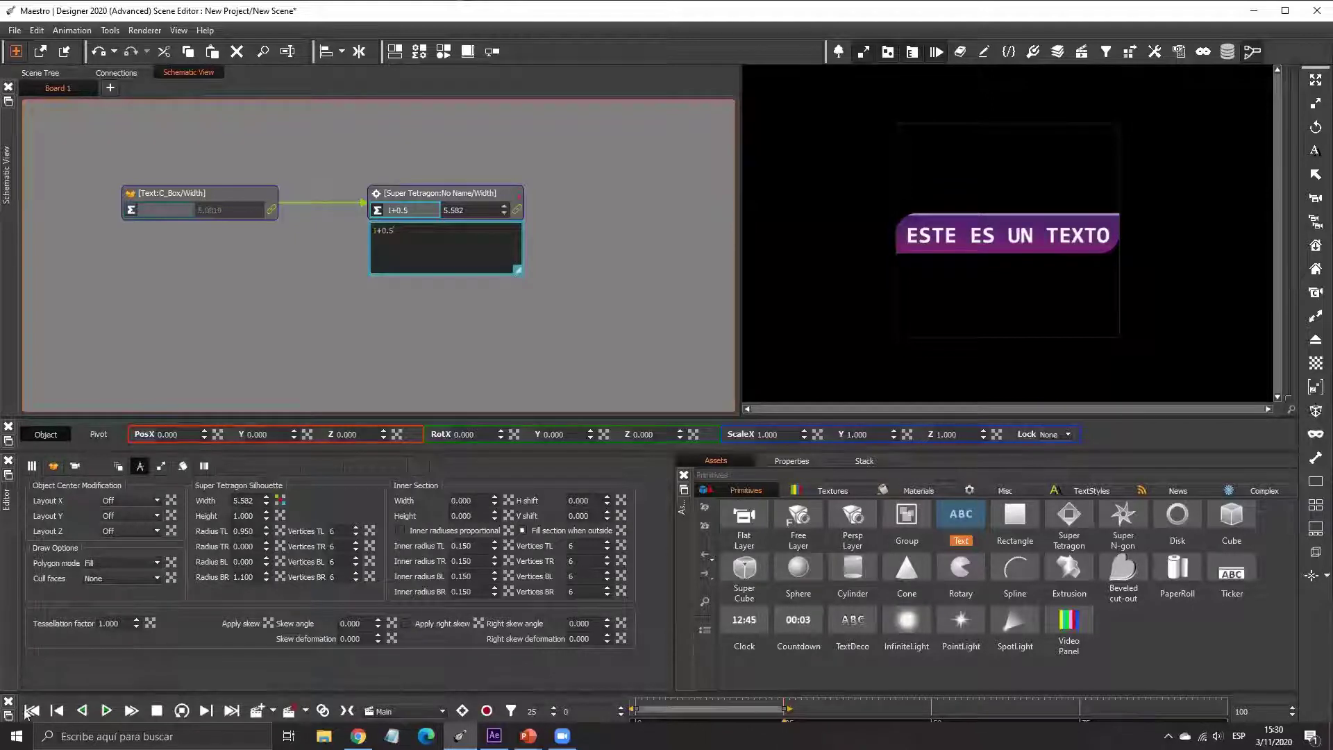
left_click(392, 736)
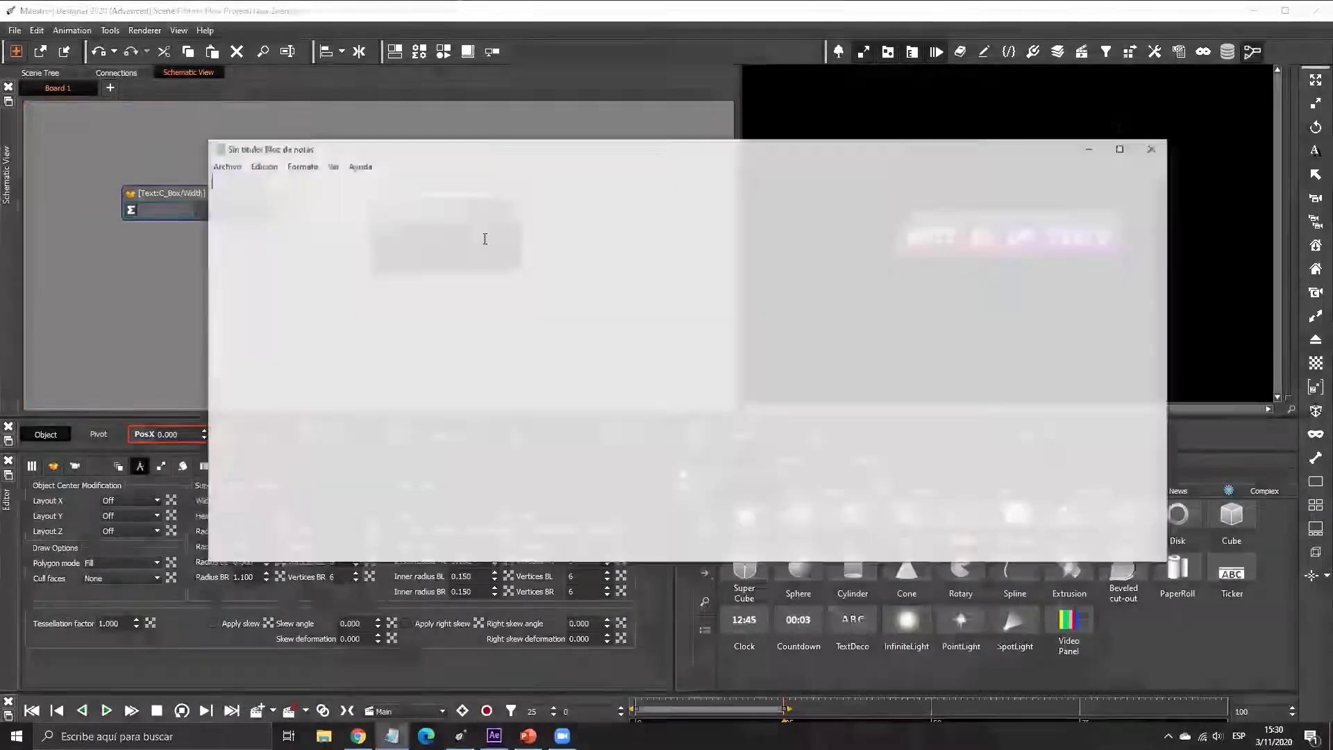
left_click(299, 165)
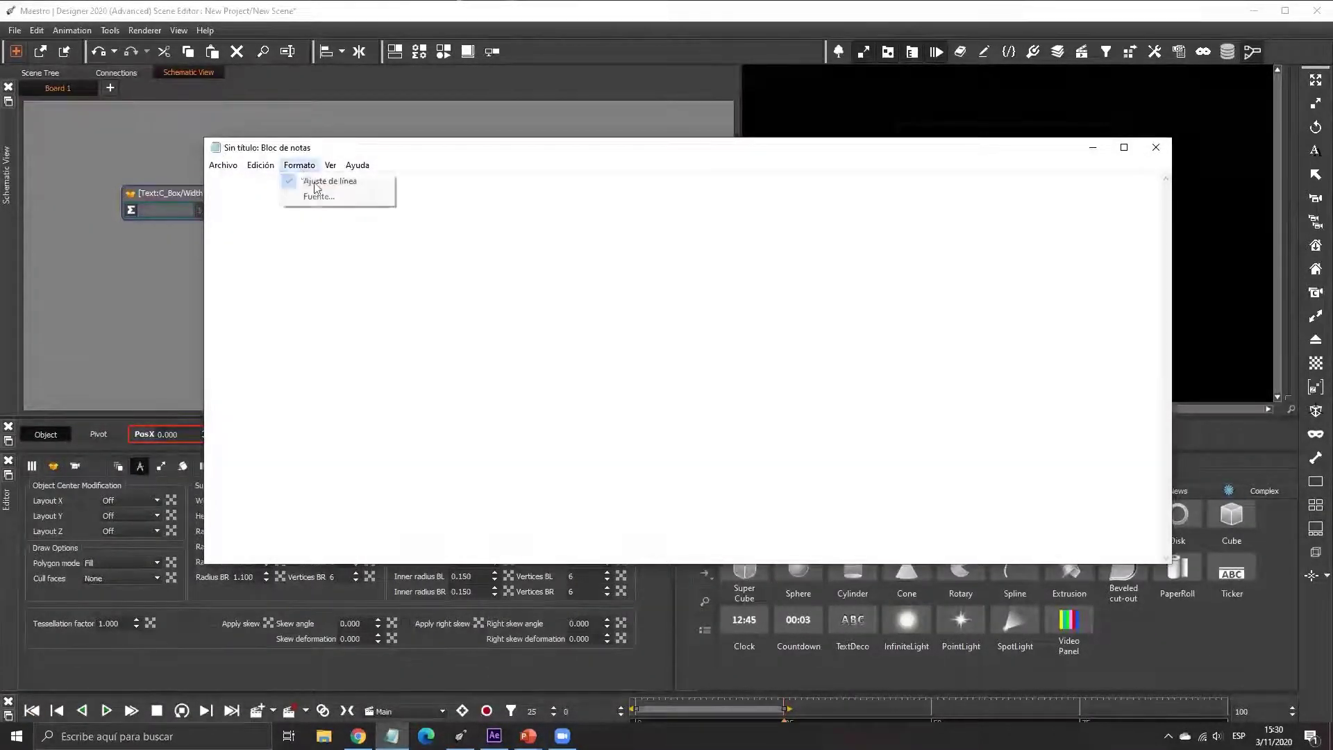
left_click(316, 198)
scroll(484, 340, "down", 3)
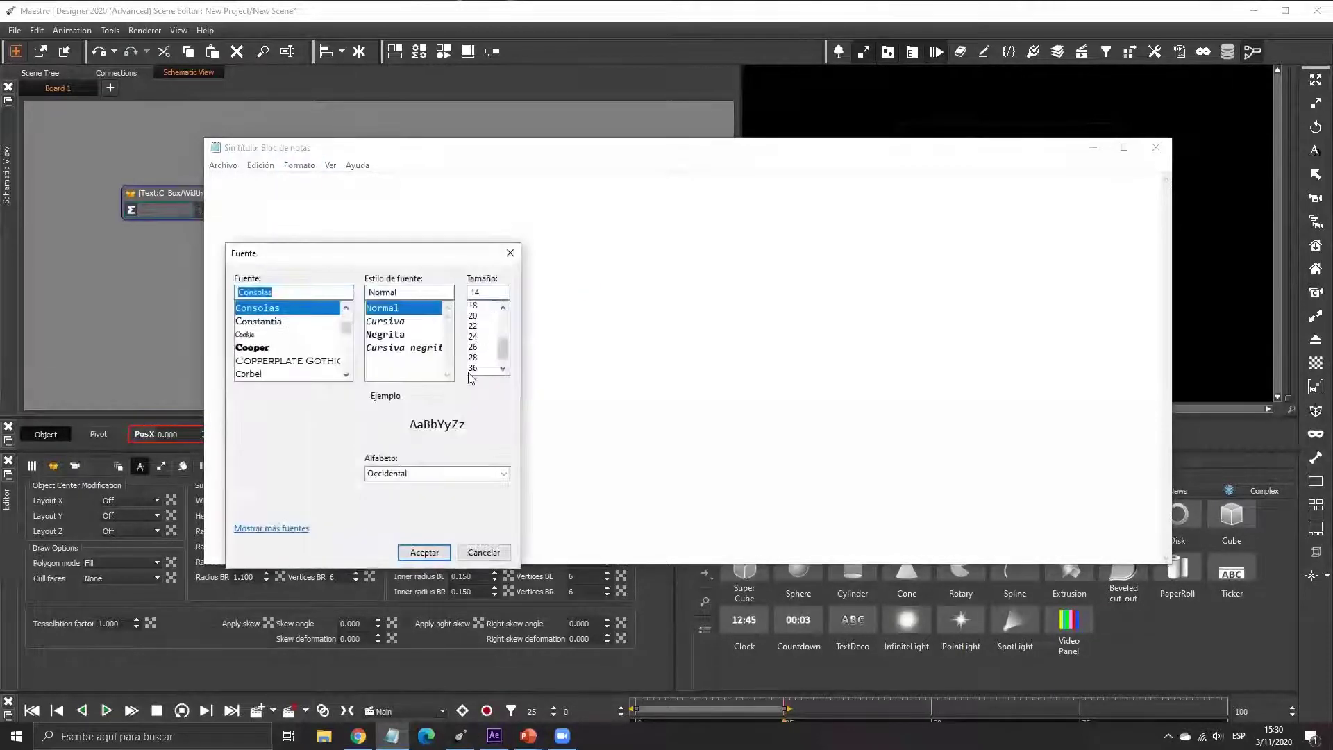
left_click(482, 368)
left_click(419, 552)
- Write the letters A, E and I on separate lines of the note, each followed by an equals sign
type("A")
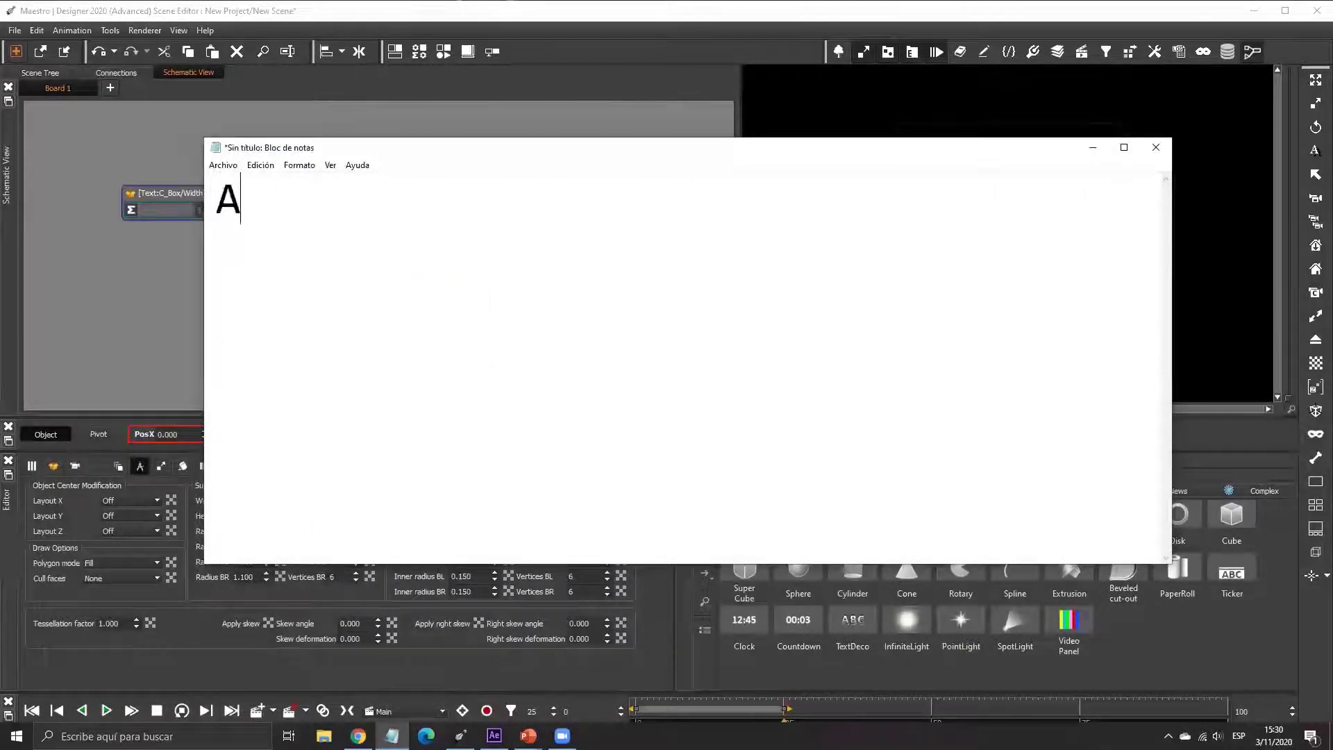
key("Return")
type("E")
key("Return")
type("I")
key("Up")
key("Up")
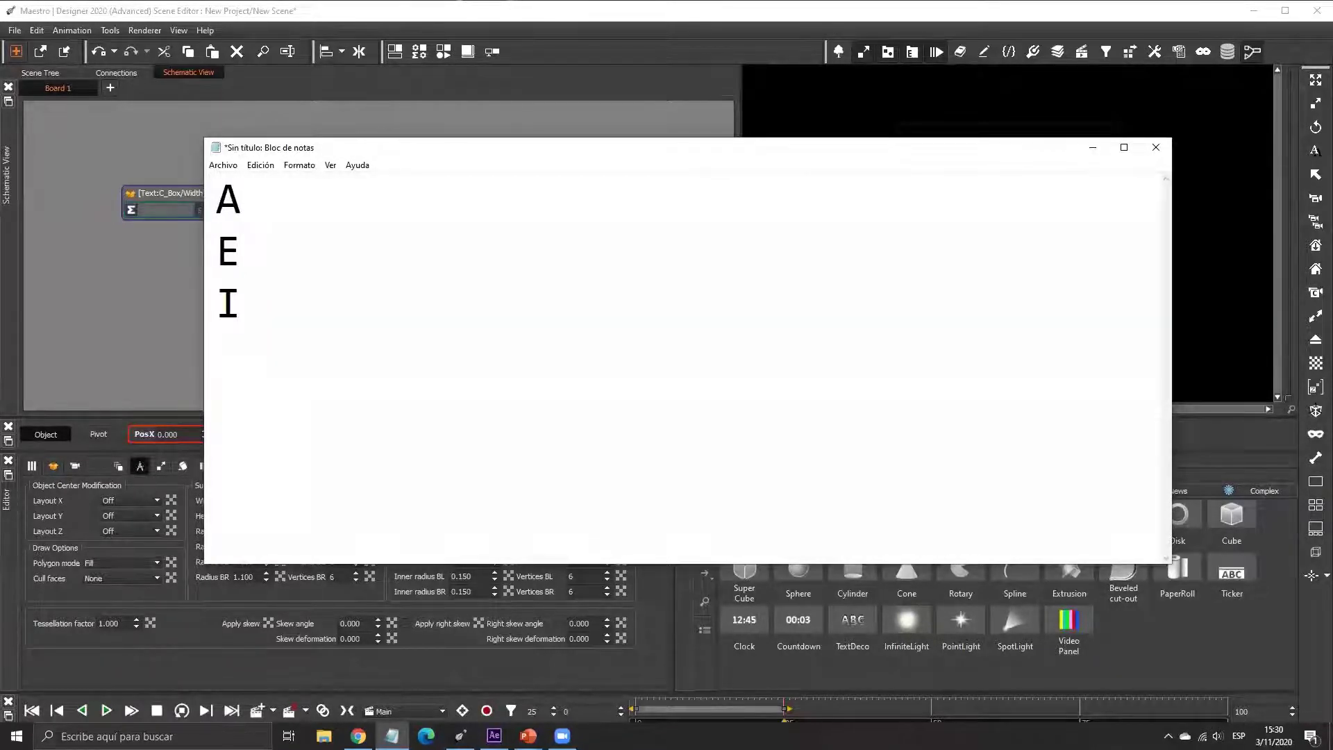
type("=")
key("Down")
type("=")
key("Down")
type("=")
key("Up")
key("Up")
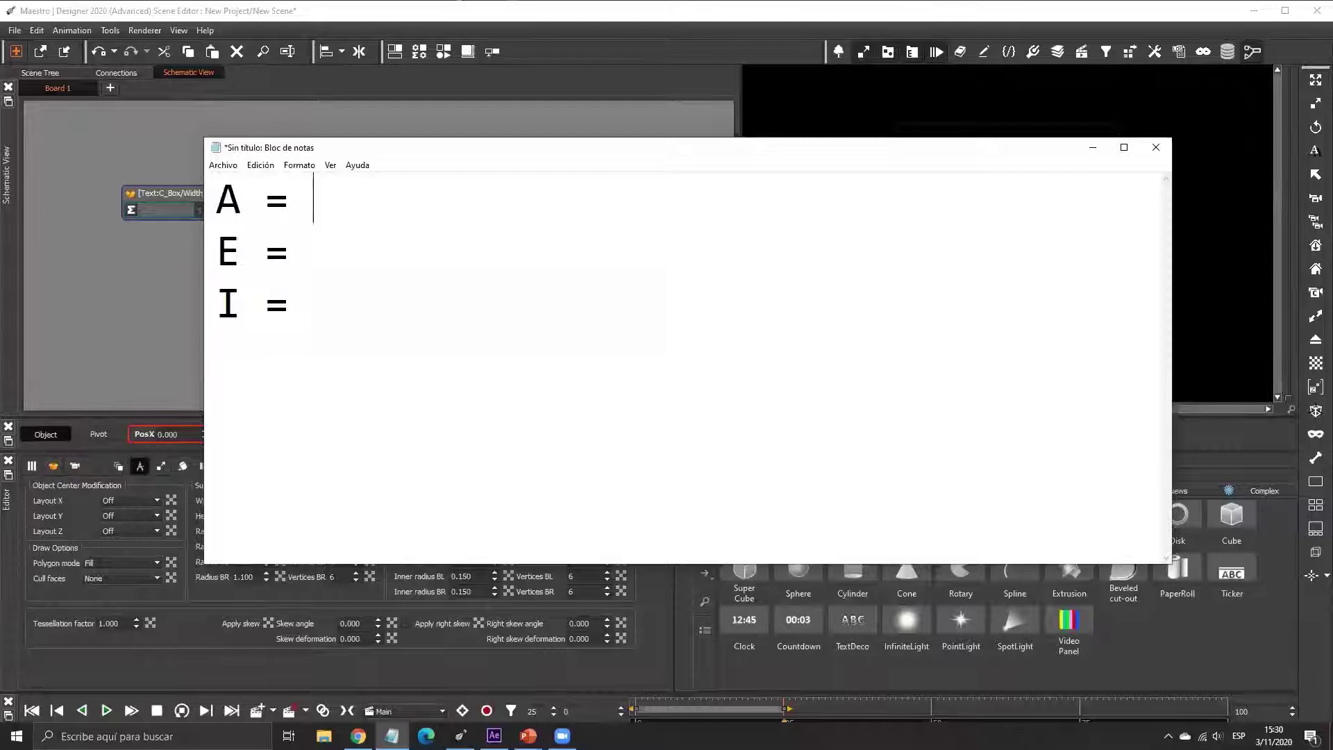
- Complete the note's lines as "A = Animation", "E = Export" and "I = Internal Connection"
type("Animation E")
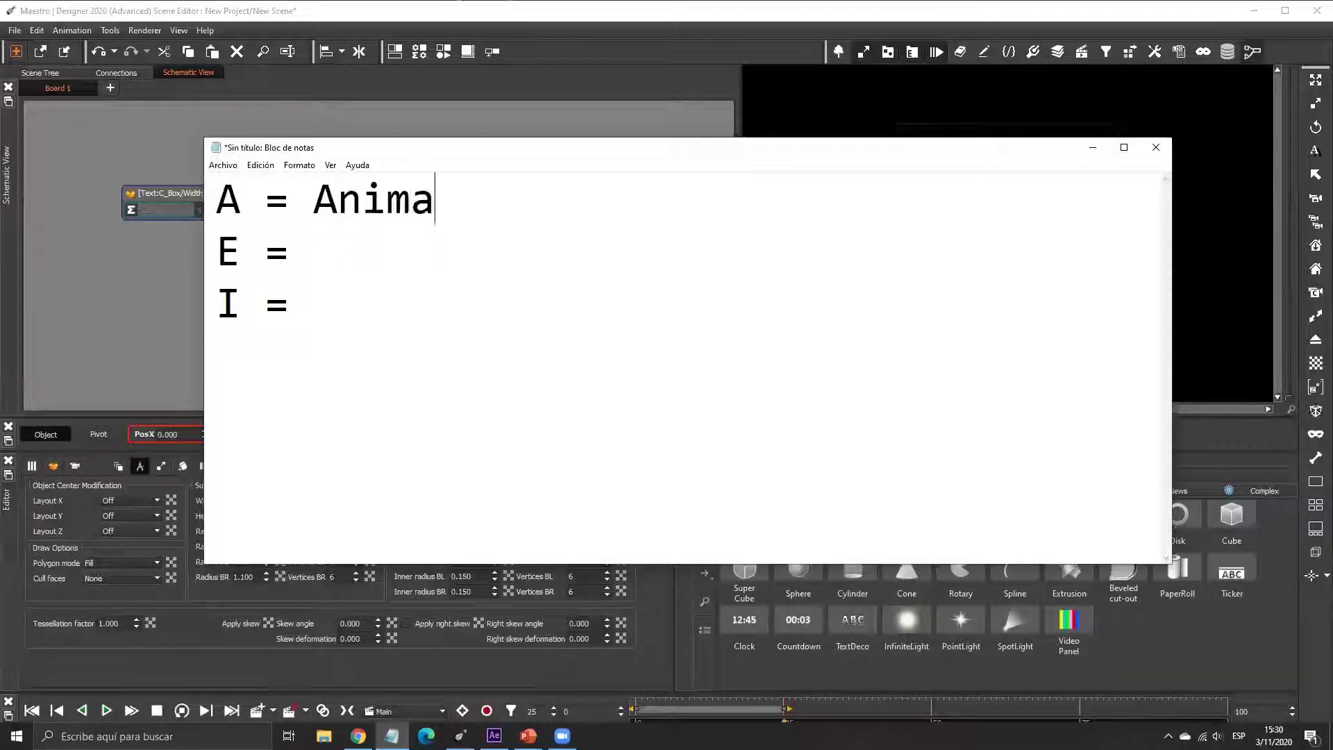
type(" = Export I")
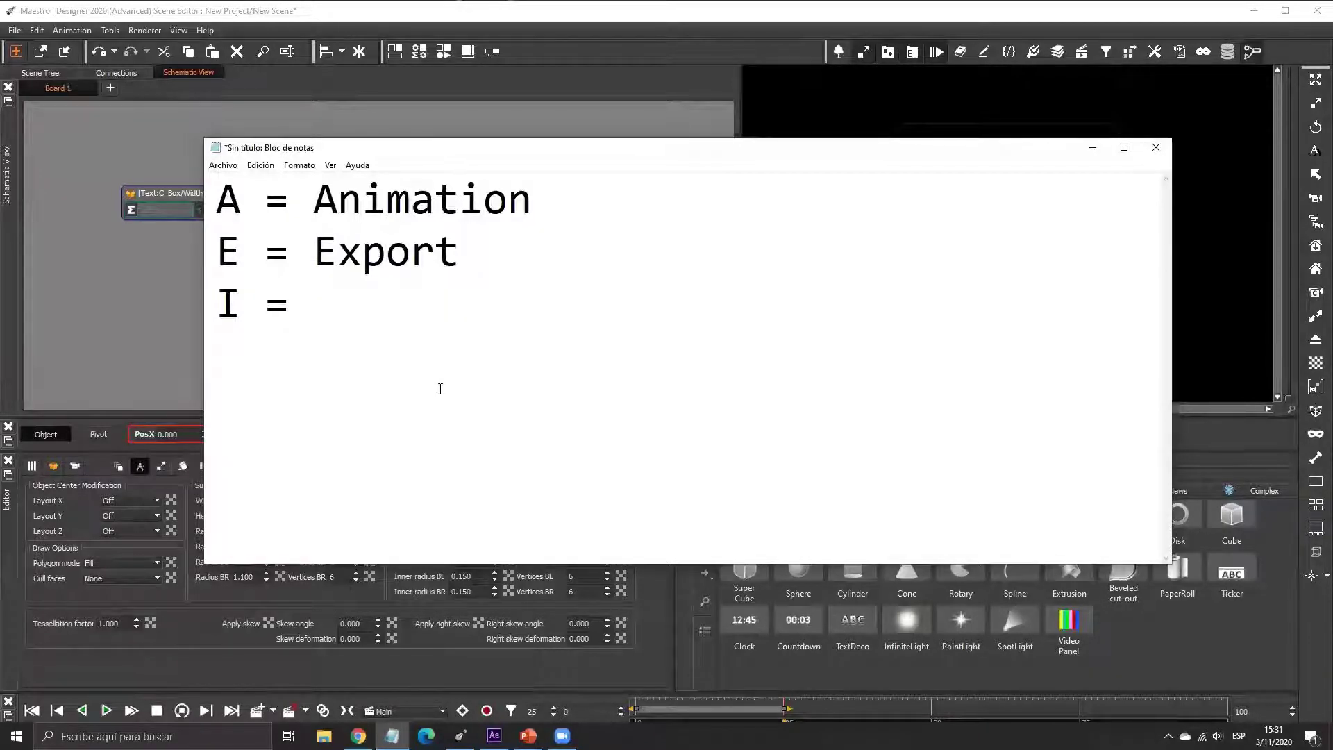
type(" = Connec")
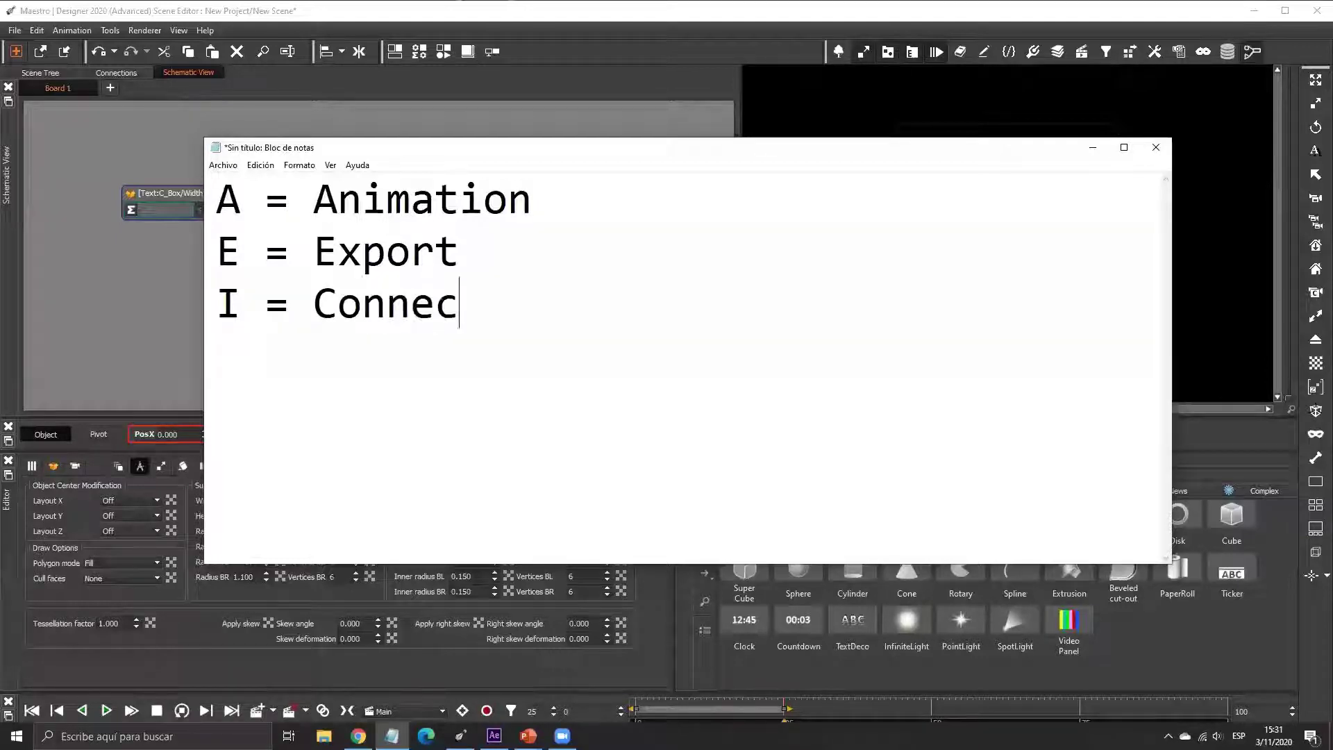
type("tion")
key("Left")
key("Left")
key("Left")
key("Left")
key("Left")
key("Left")
key("Left")
key("Left")
key("Left")
key("Left")
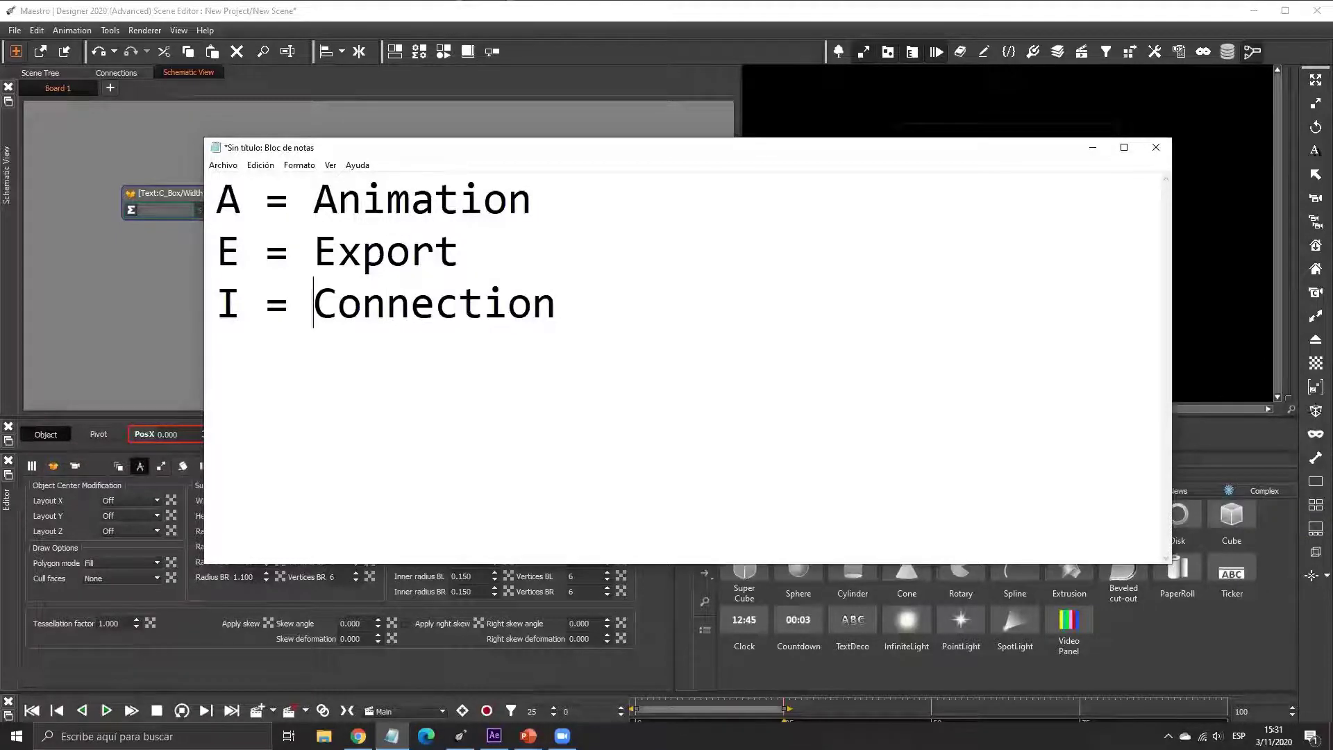
type("Internal")
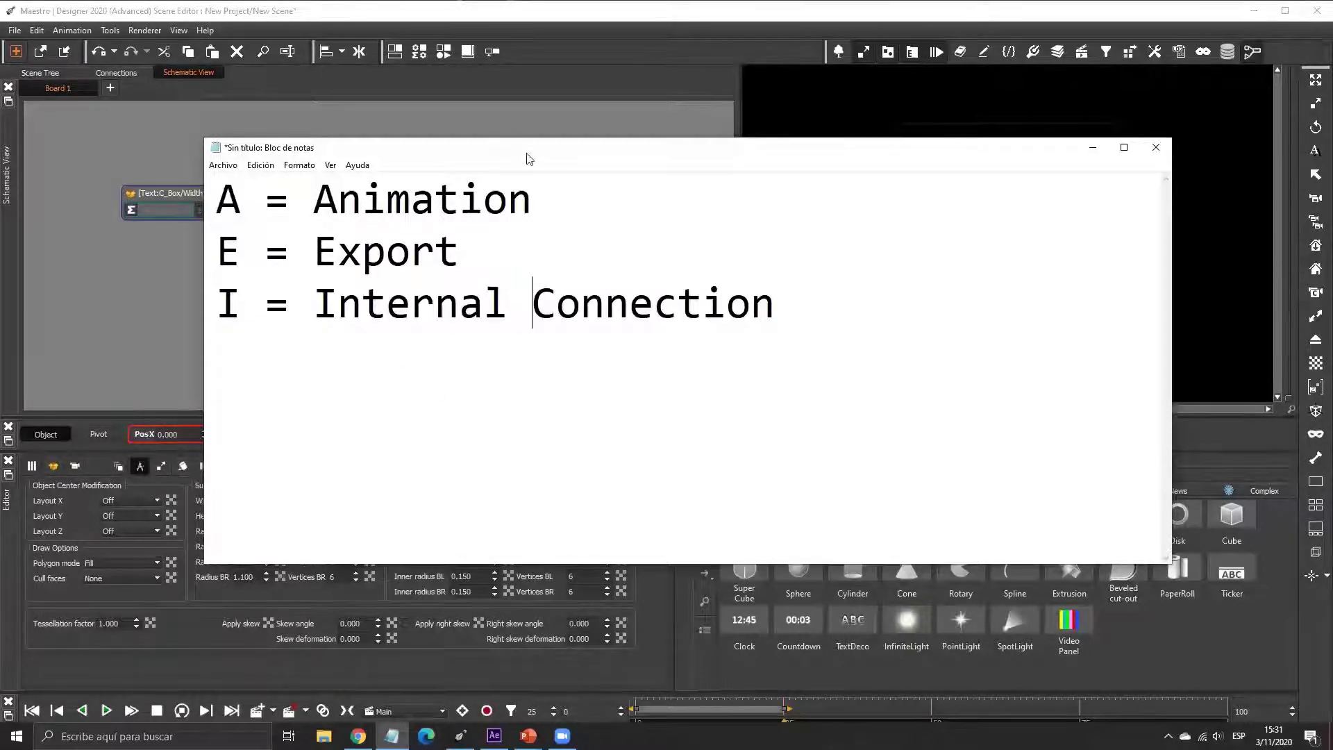
- Move the note below the schematic's width nodes, and minimize Notepad to return to Maestro Designer
left_click_drag(527, 149, 536, 275)
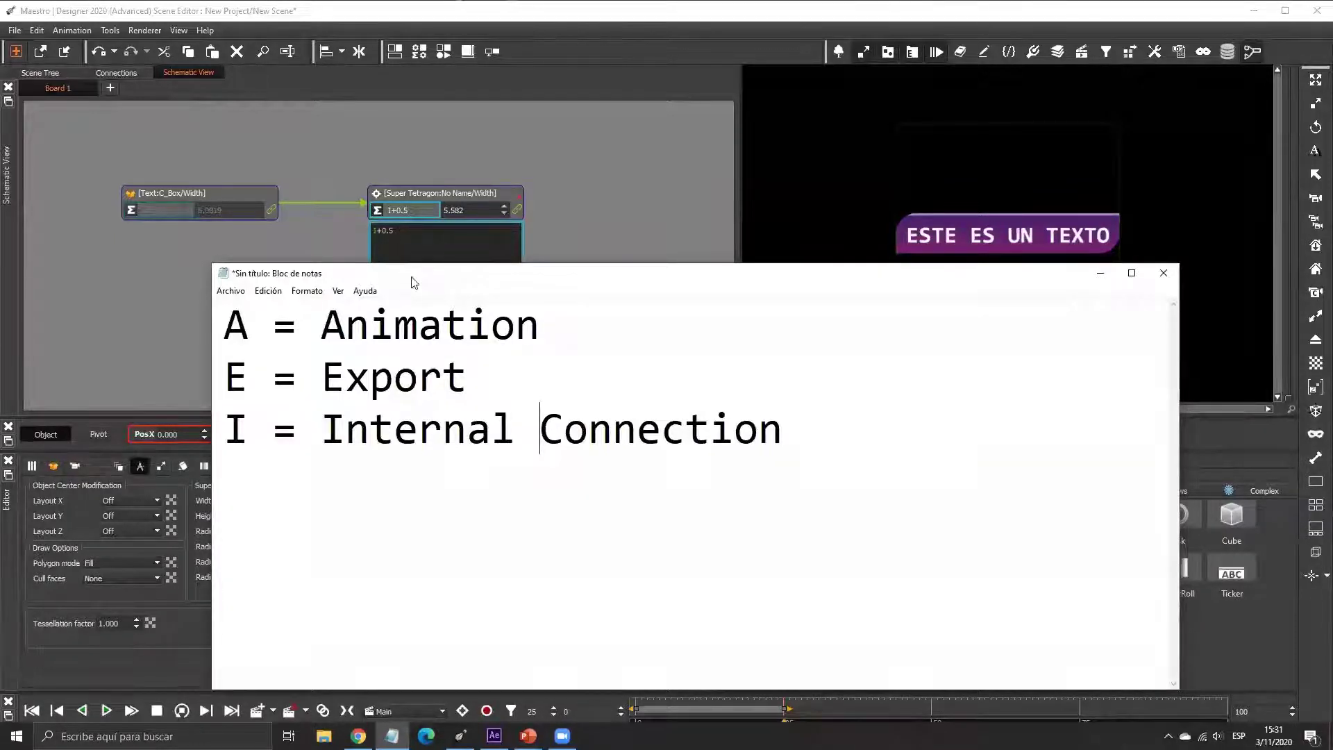
left_click_drag(412, 281, 377, 258)
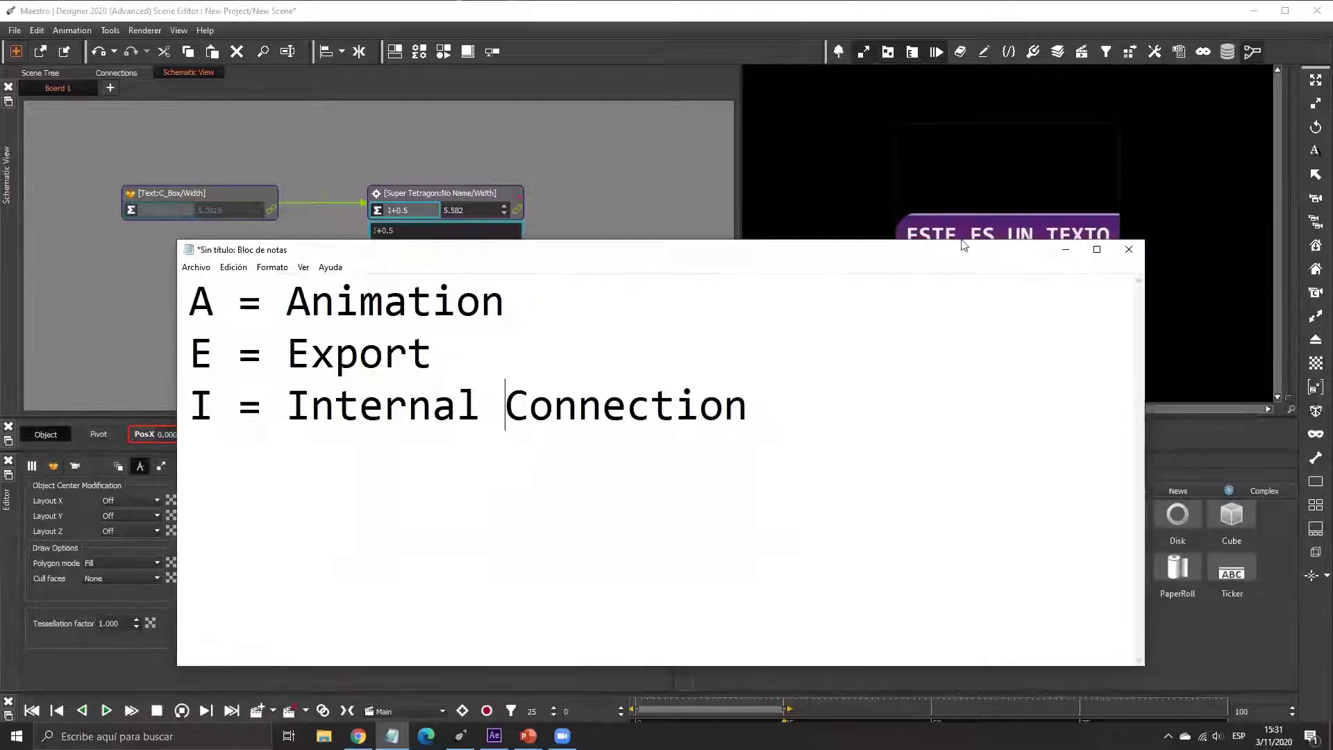
left_click(1065, 249)
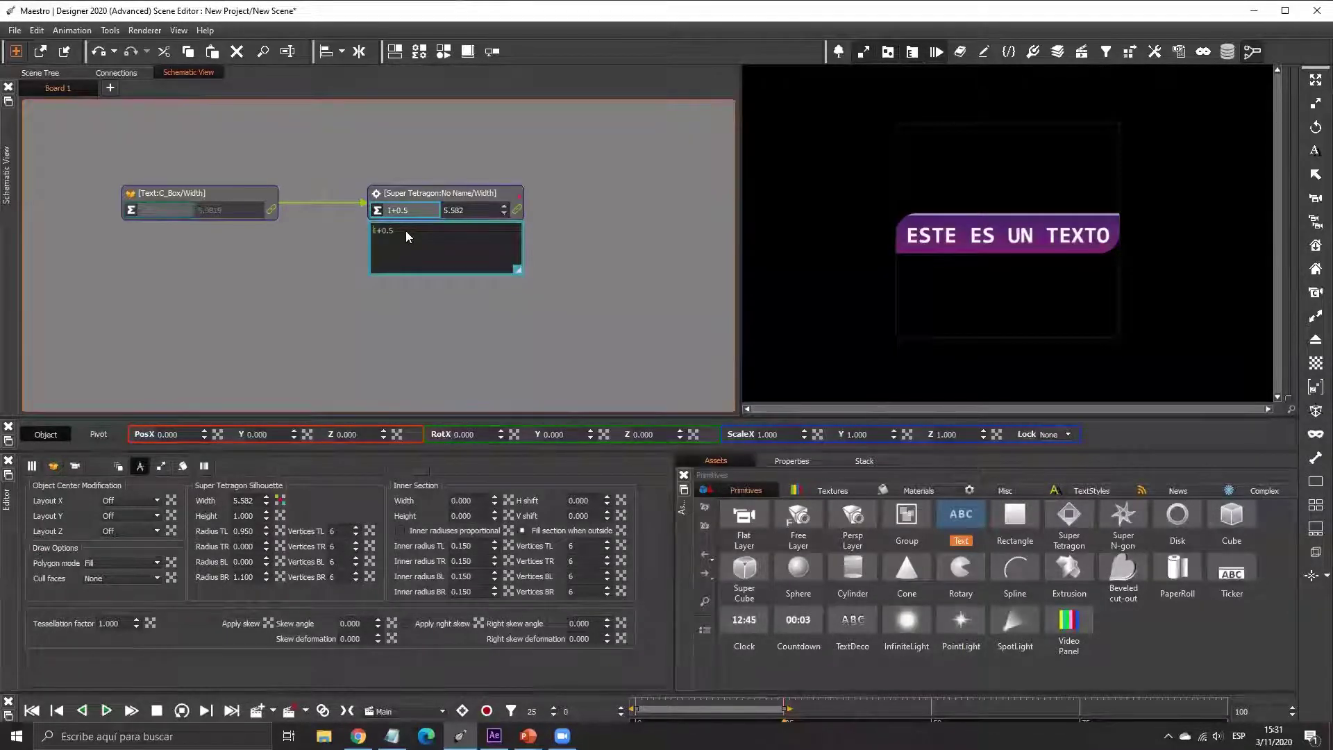
- Change the Super Tetragon's width formula to A*(I+0.5) and highlight its bracketed part
key("super+plus")
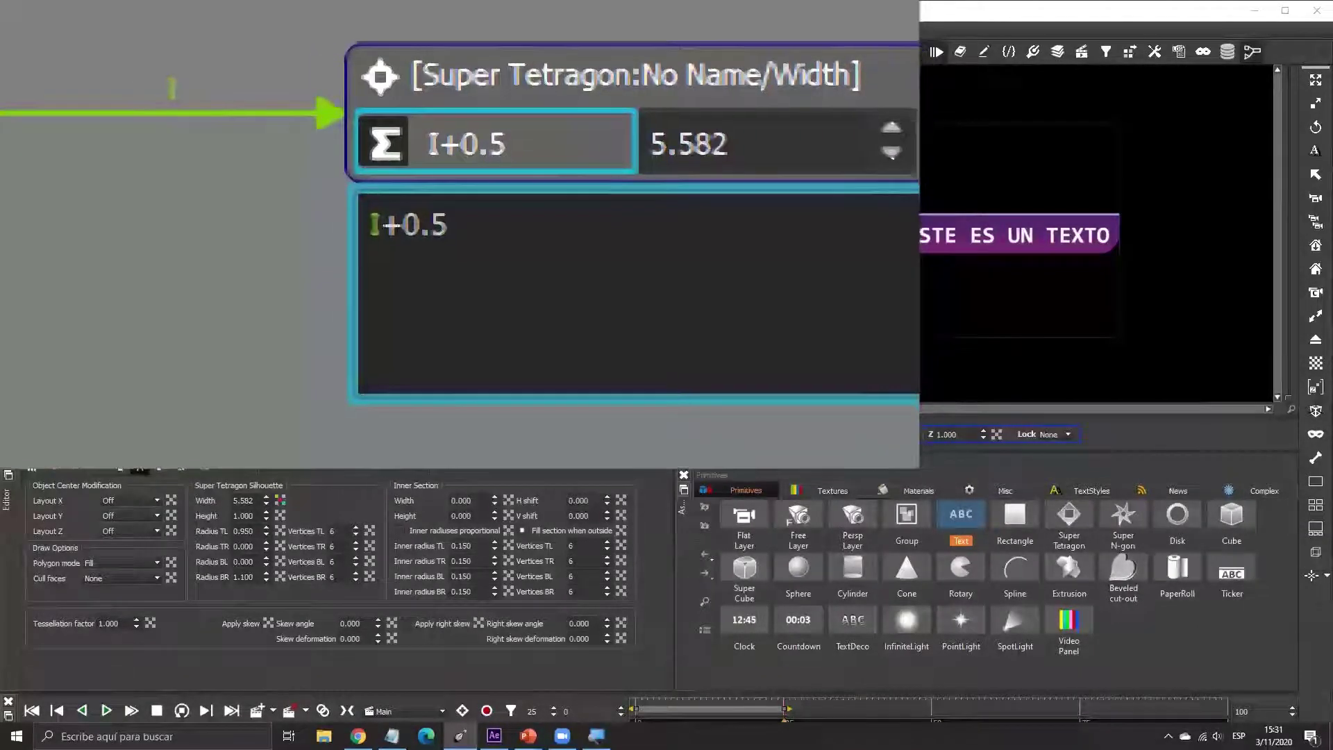
type("A")
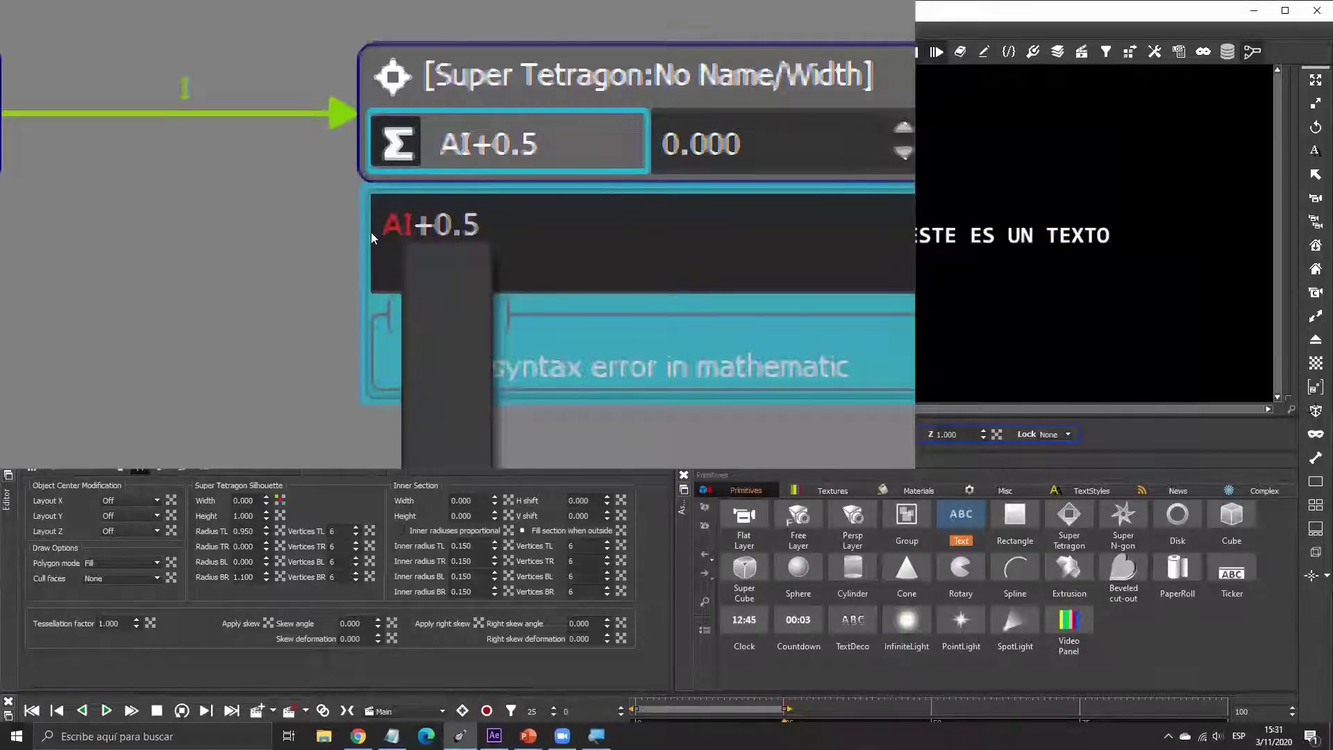
type("*")
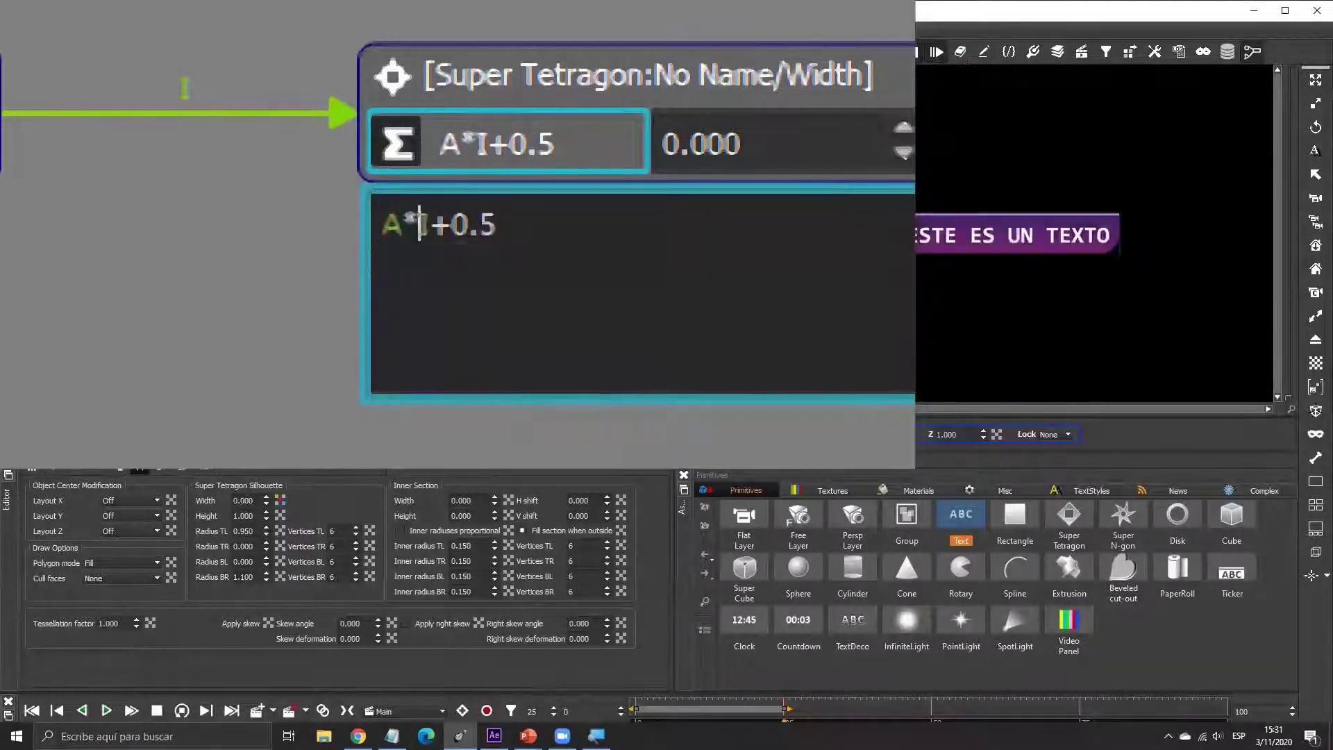
type("(")
key("Right")
key("Right")
key("Right")
key("Right")
key("Right")
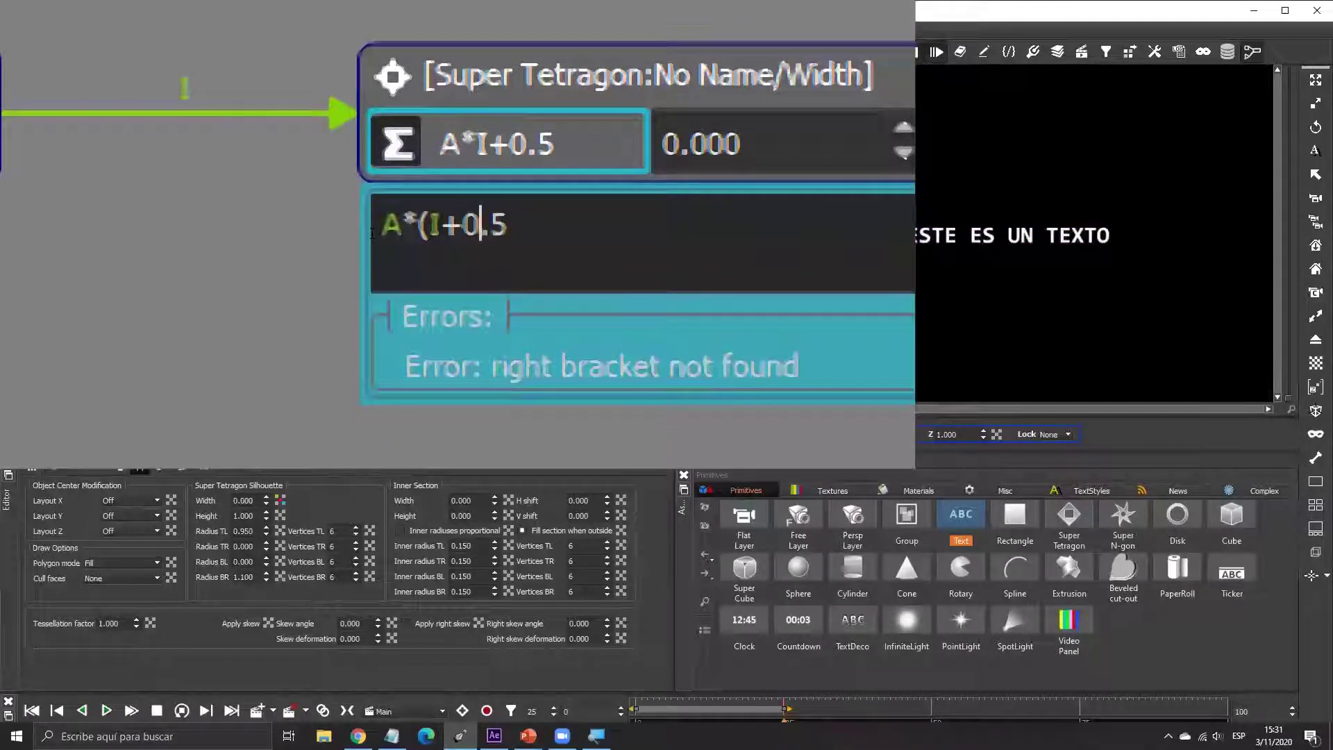
type(")")
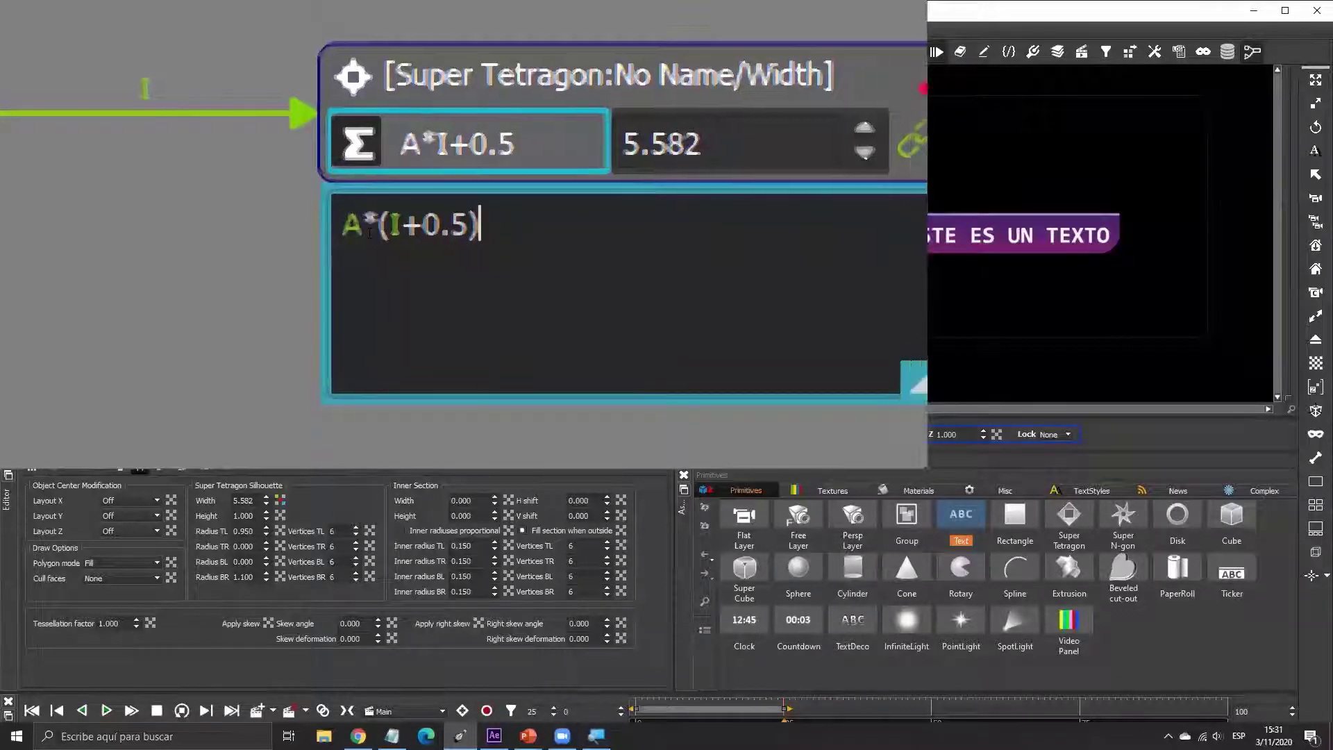
left_click_drag(372, 230, 407, 232)
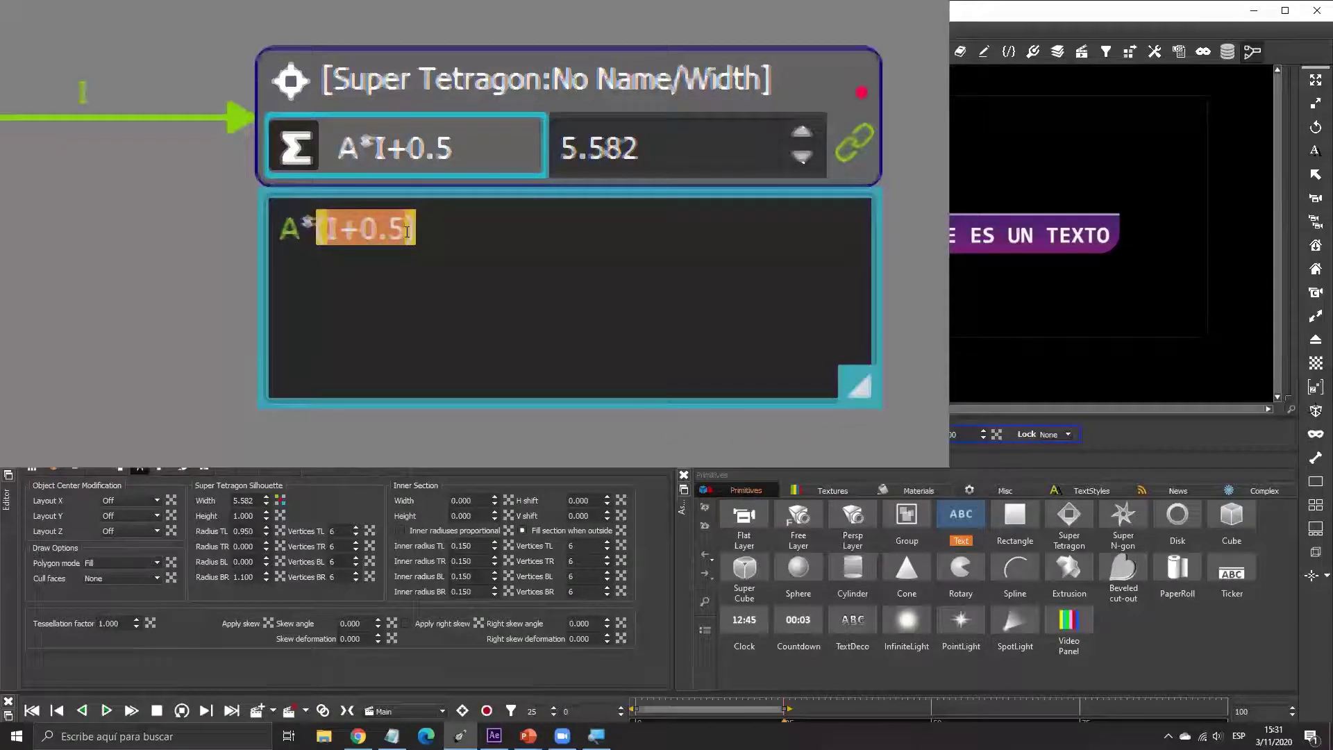
- Highlight the bracketed part of the Super Tetragon's width formula A*(I+0.5) and play the animation
left_click(382, 233)
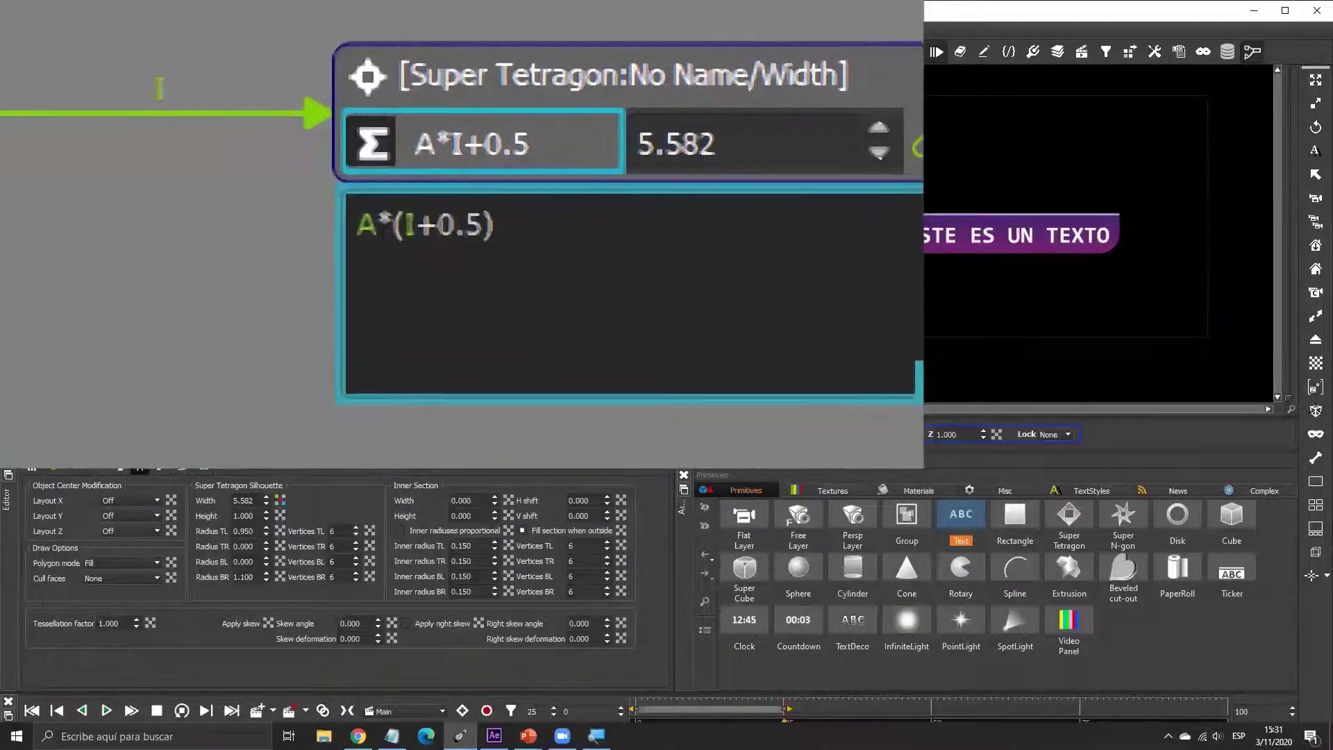
double_click(382, 233)
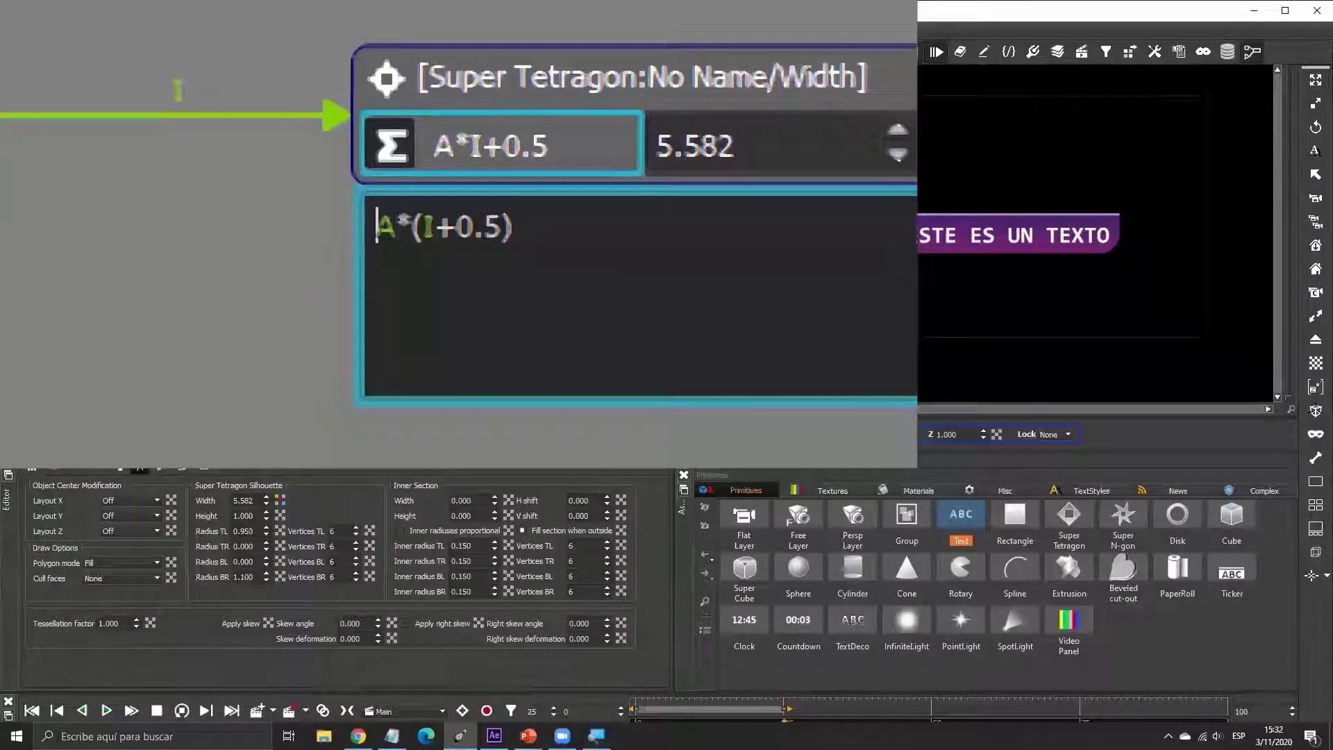
left_click(393, 232)
left_click_drag(389, 231, 410, 231)
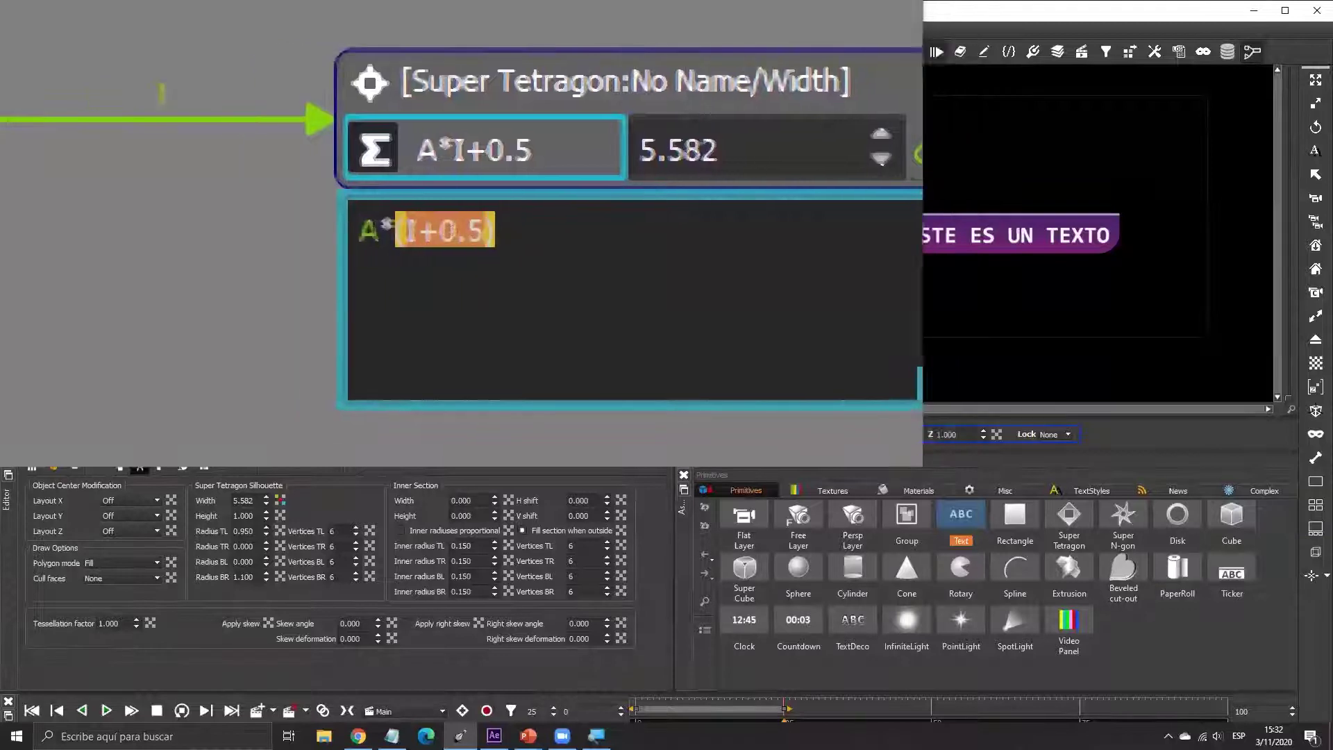
left_click_drag(494, 229, 398, 231)
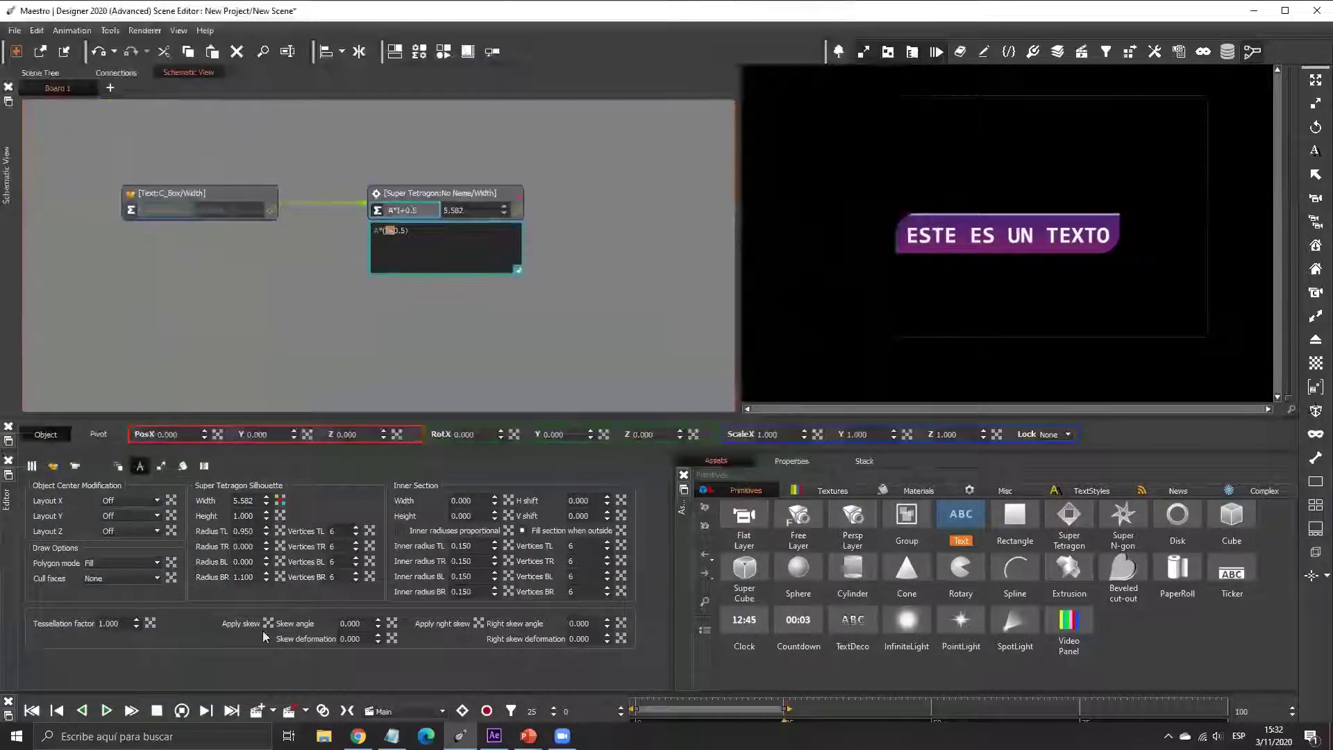
left_click(107, 711)
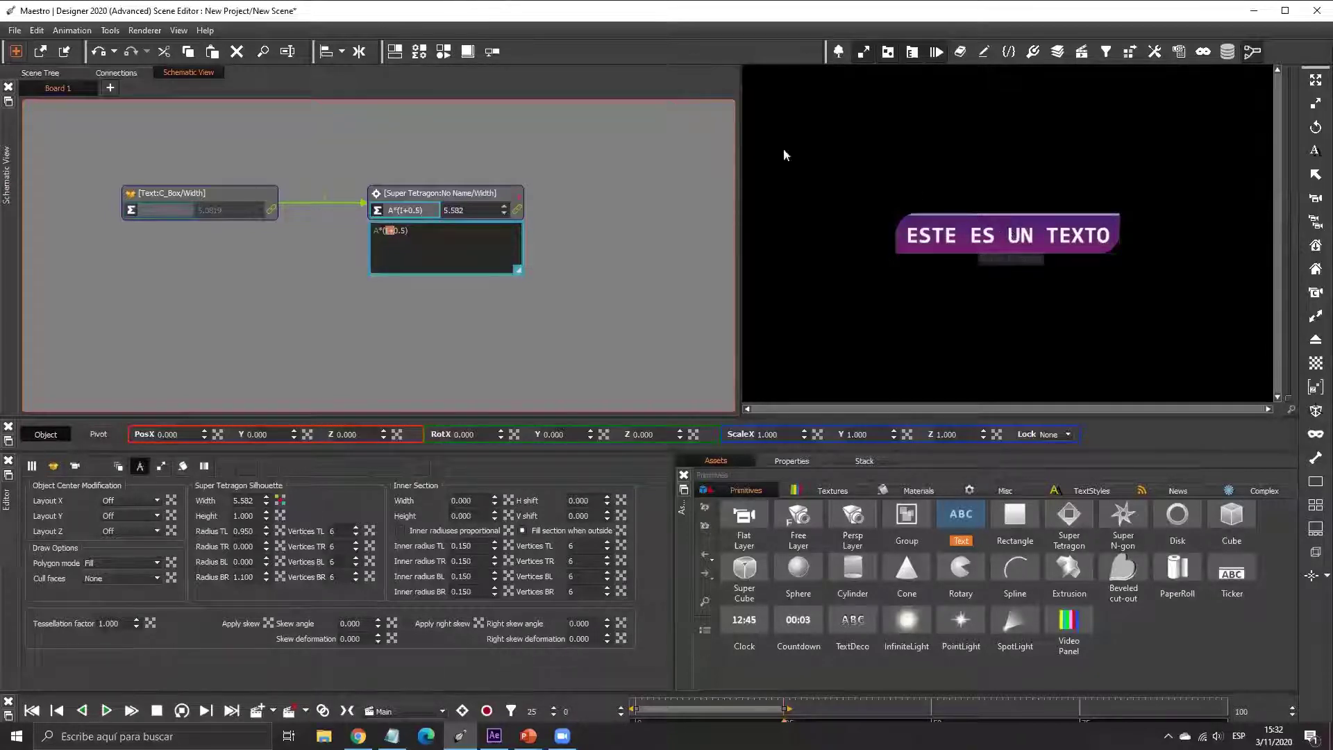
- In the Scene Logic layout, set the first Width key's segment mode to Accelerated with 25 acceleration and 75 deceleration
left_click(443, 52)
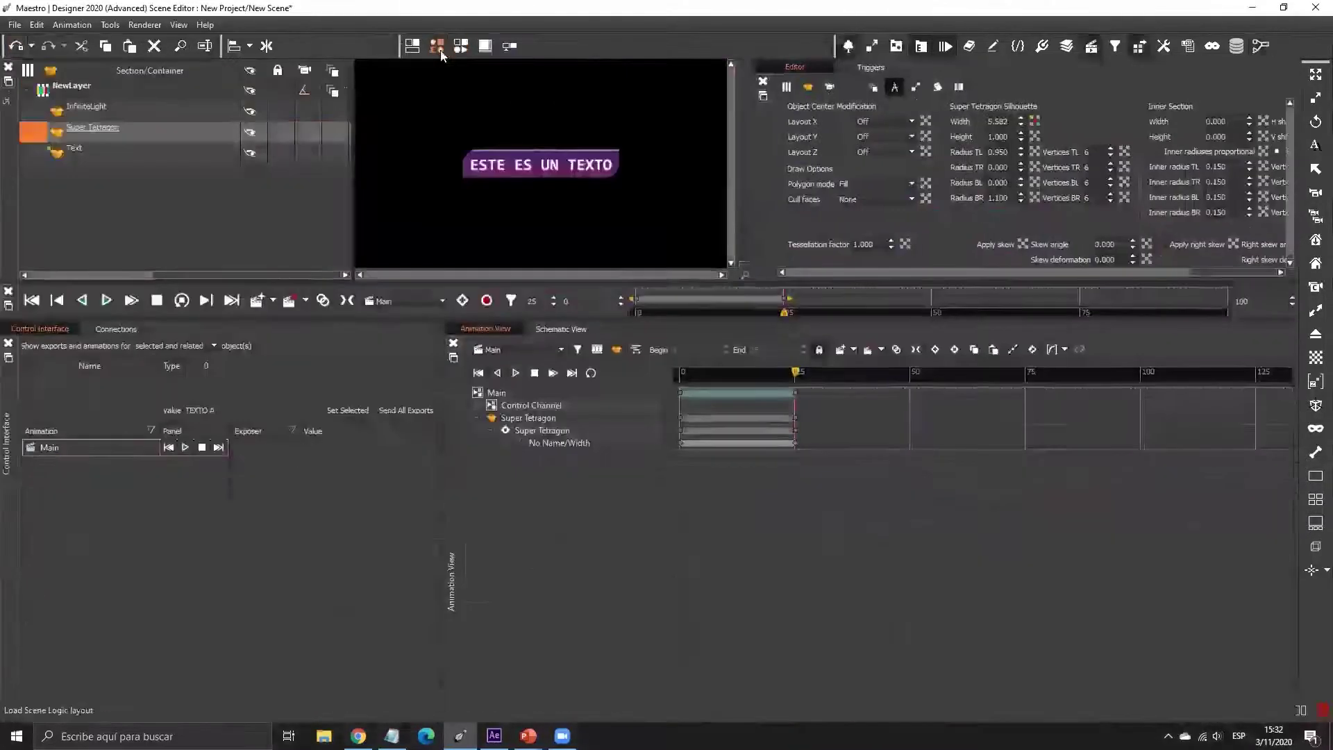
double_click(681, 443)
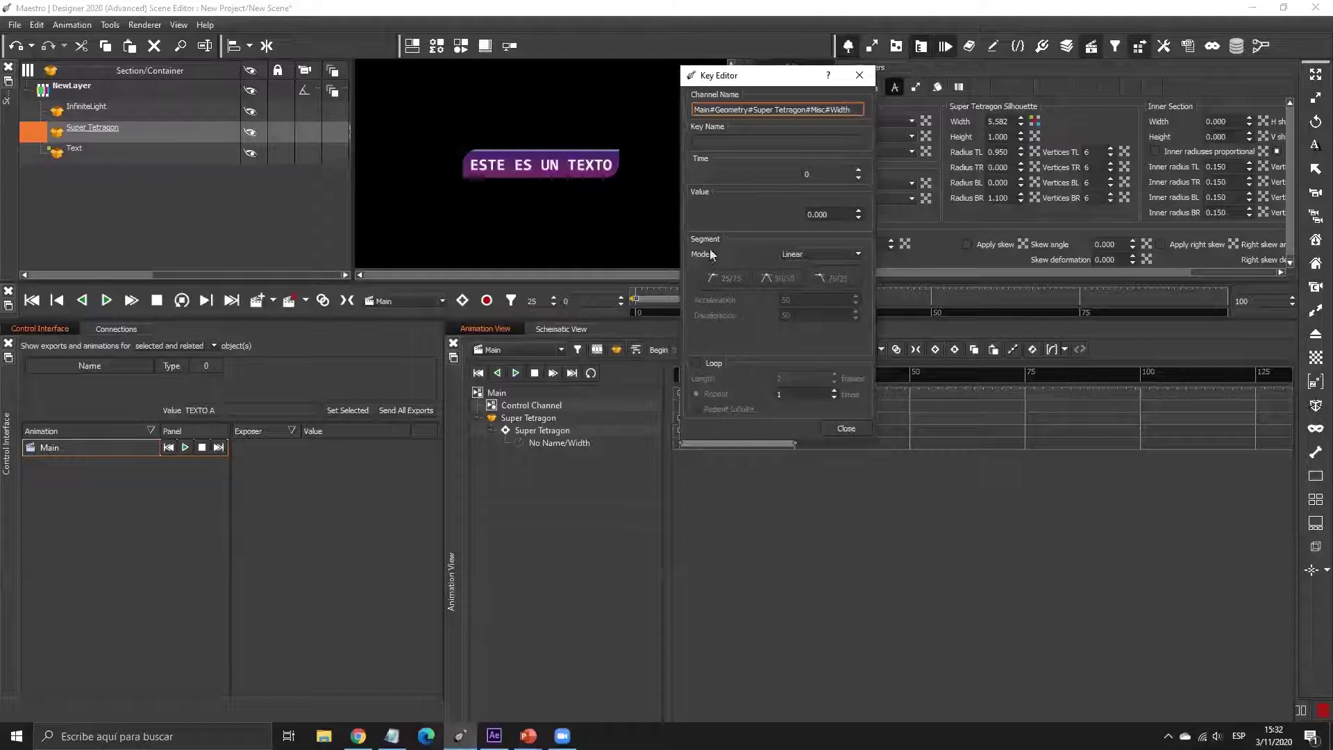
left_click(797, 254)
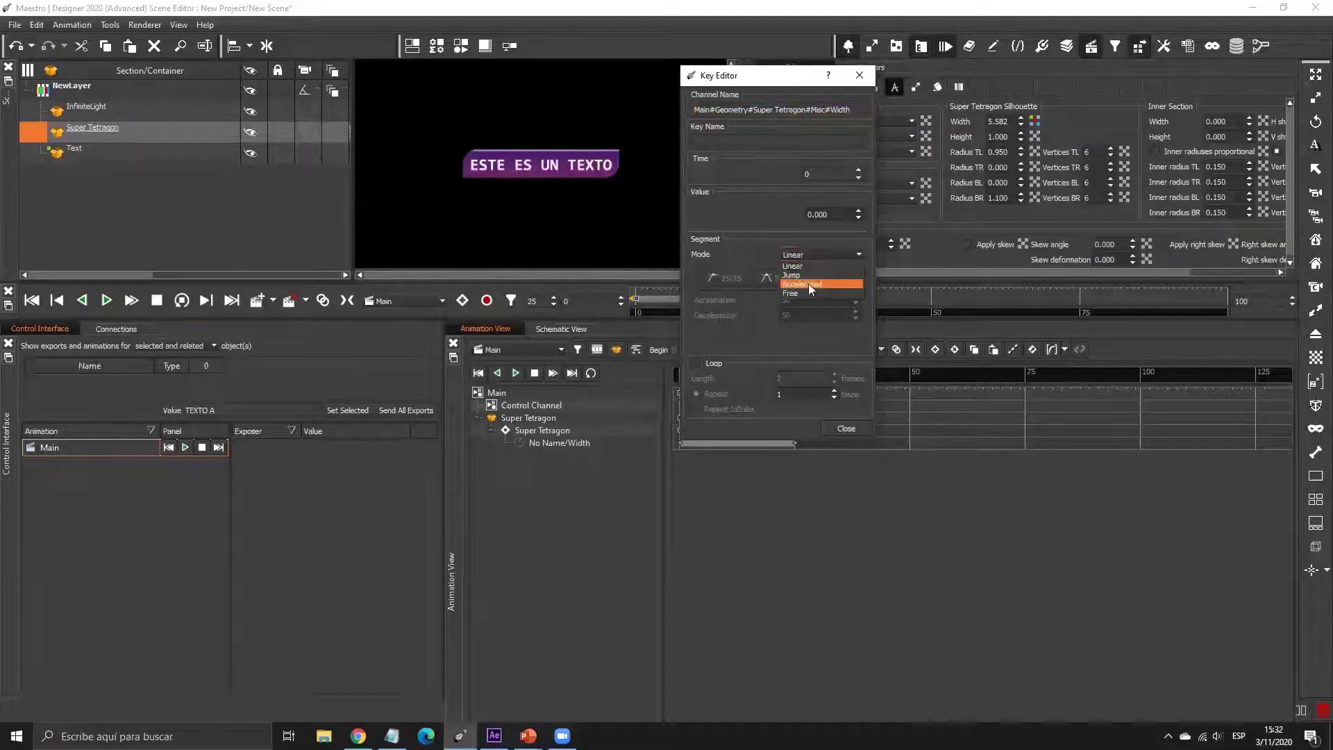
left_click(809, 283)
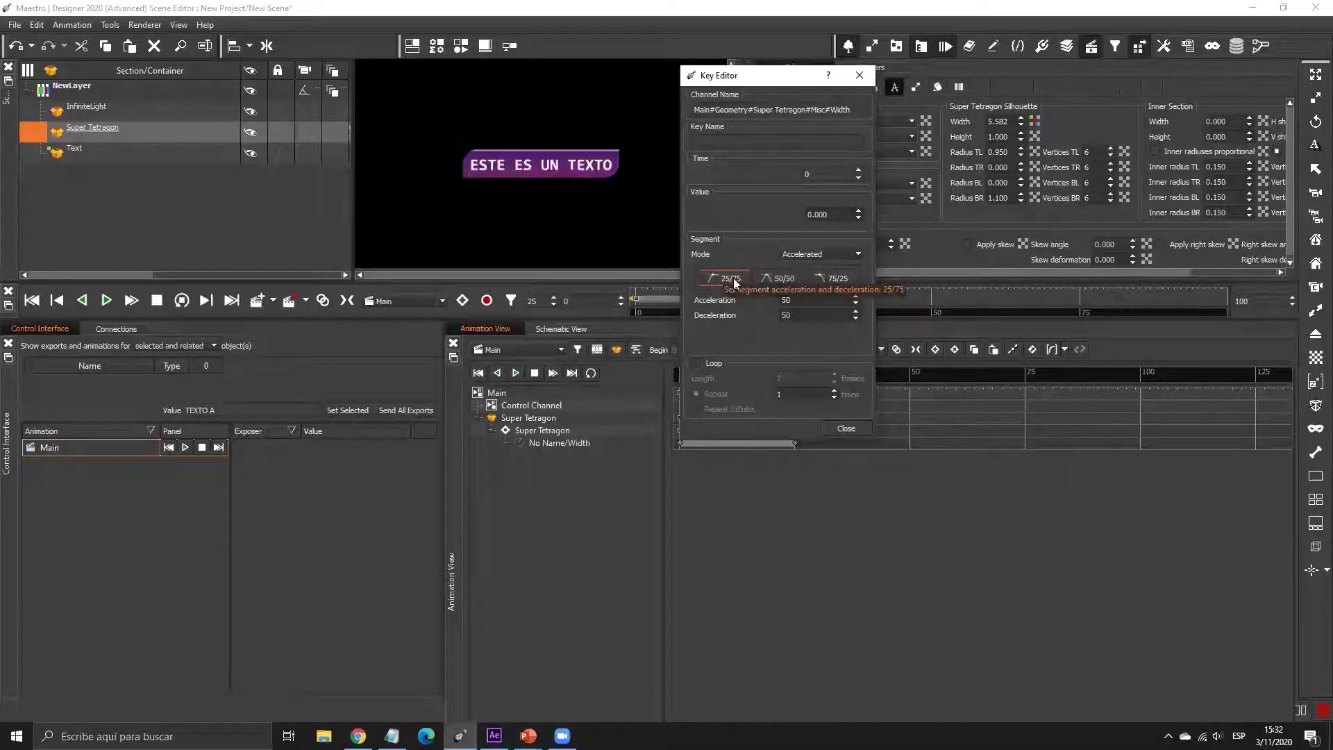
left_click(730, 278)
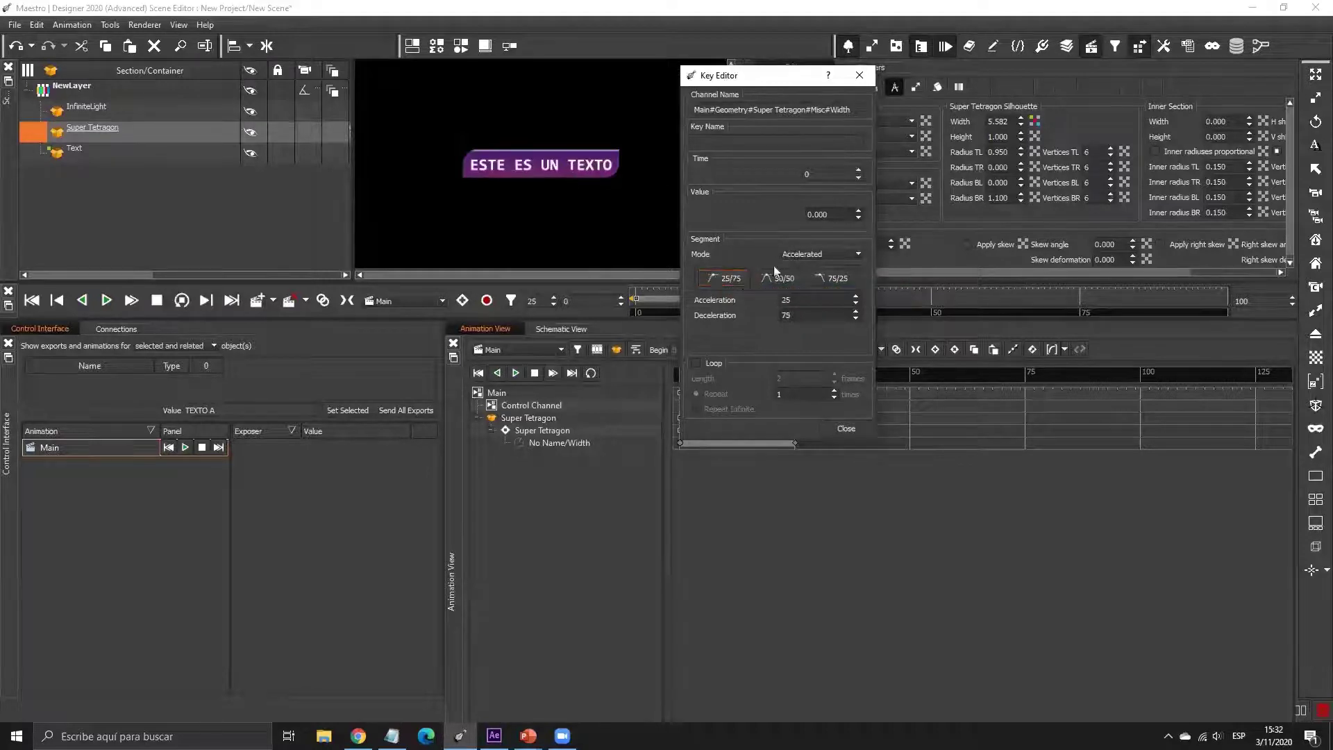
left_click(846, 428)
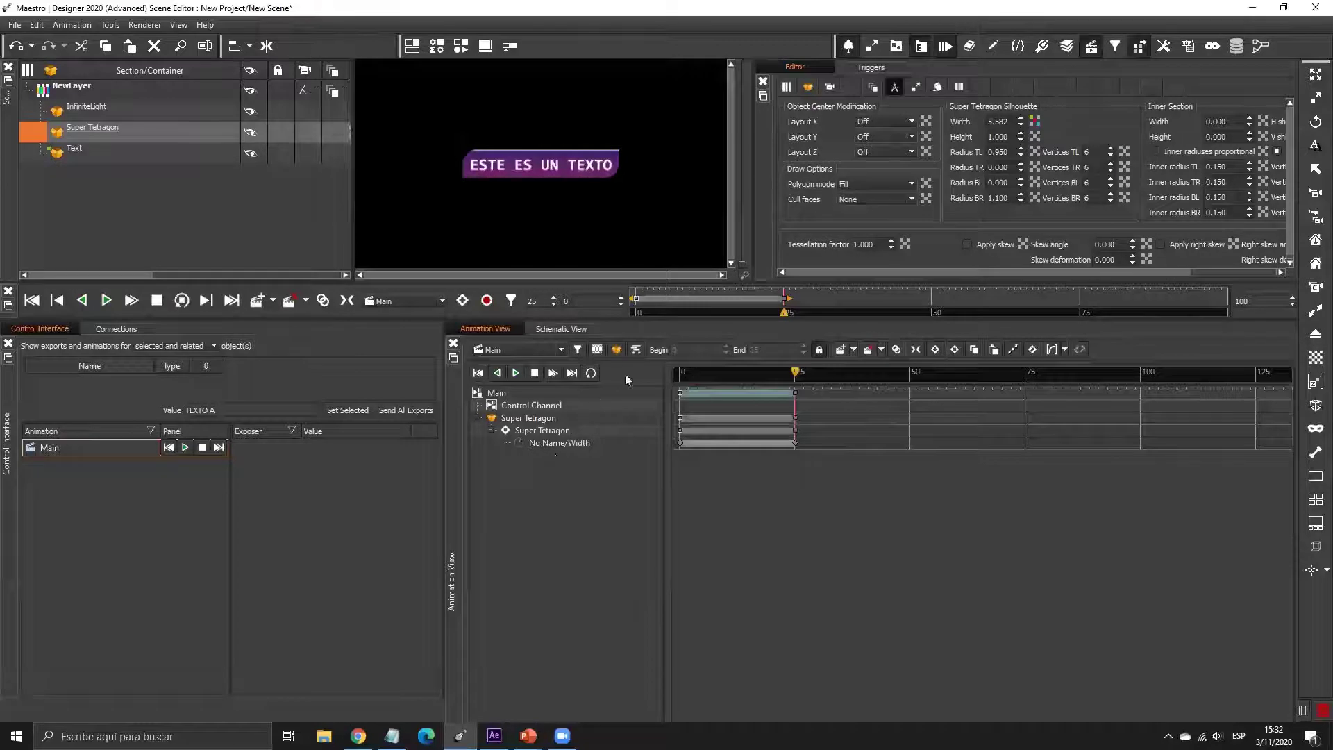
- Examine the Super Tetragon's Width channel as an animation curve, and review the first key's segment settings
left_click(636, 350)
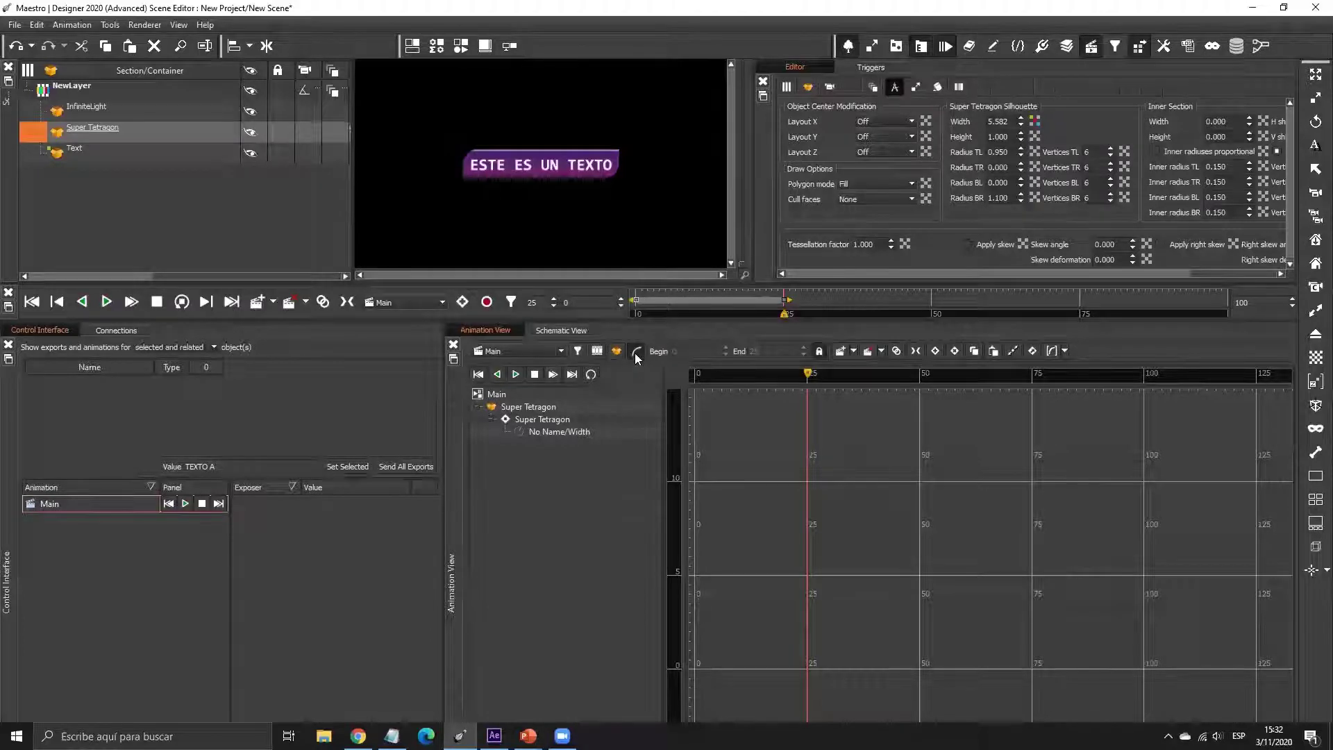
left_click(569, 433)
scroll(794, 564, "down", 1)
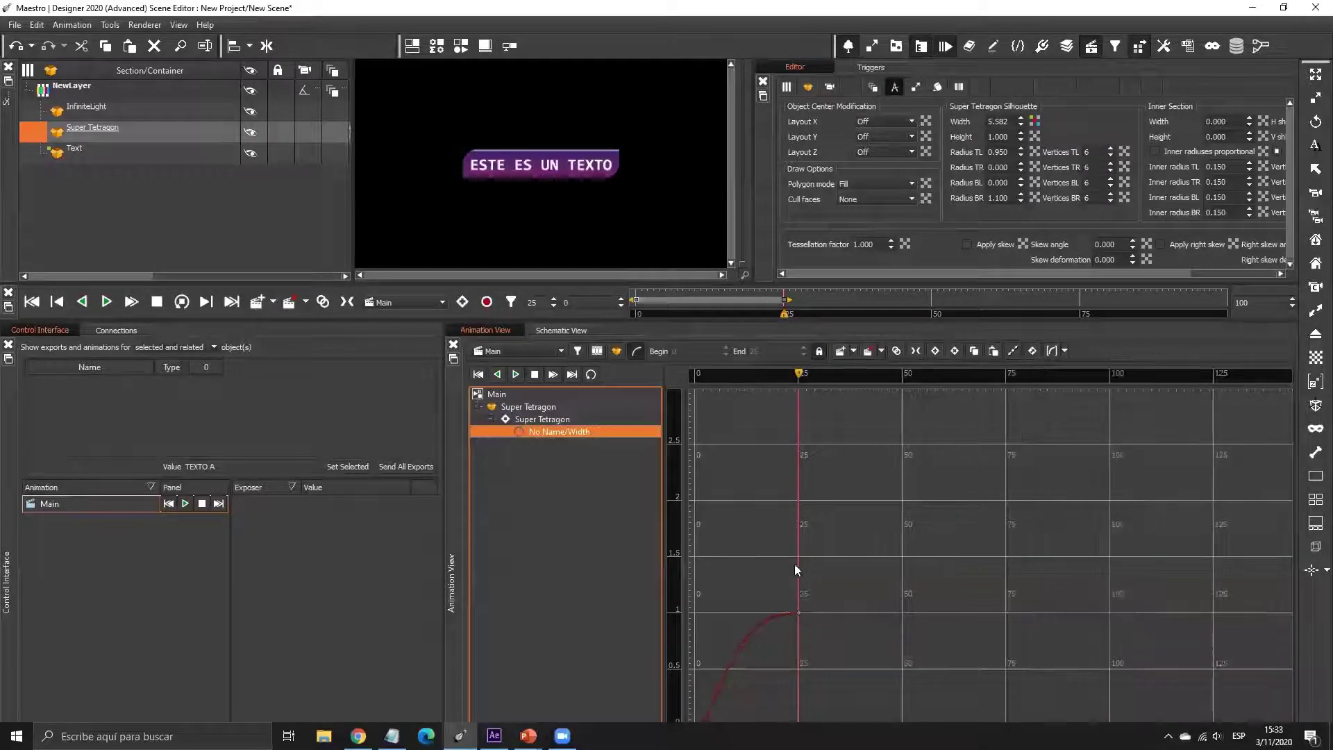
left_click(1014, 353)
scroll(776, 614, "down", 1)
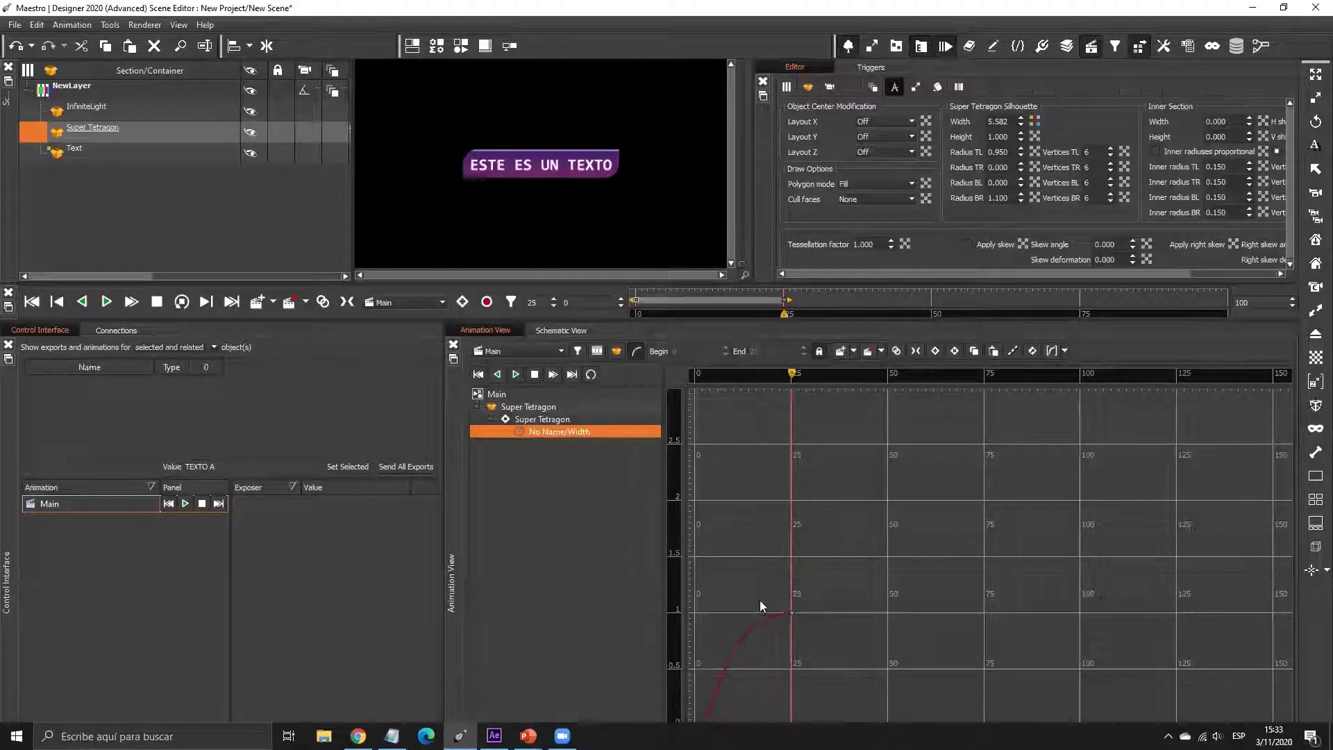
left_click(638, 349)
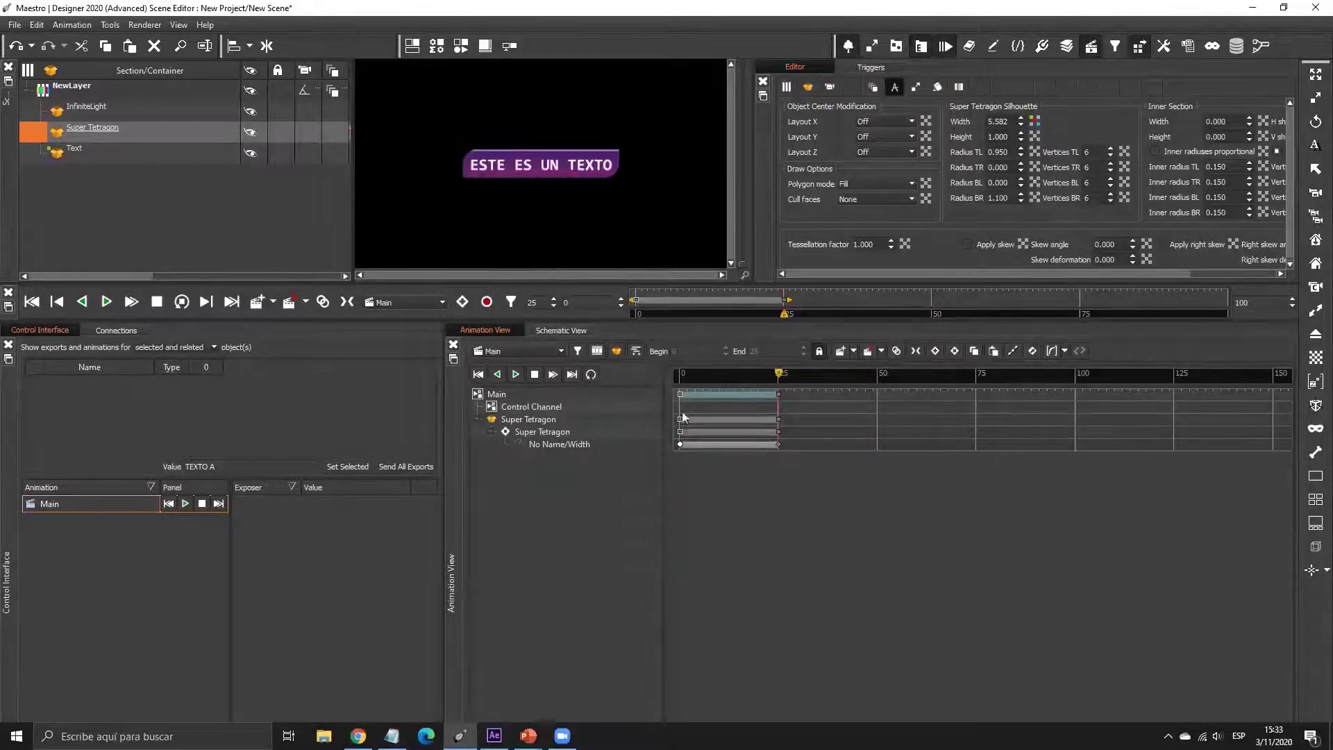
double_click(679, 444)
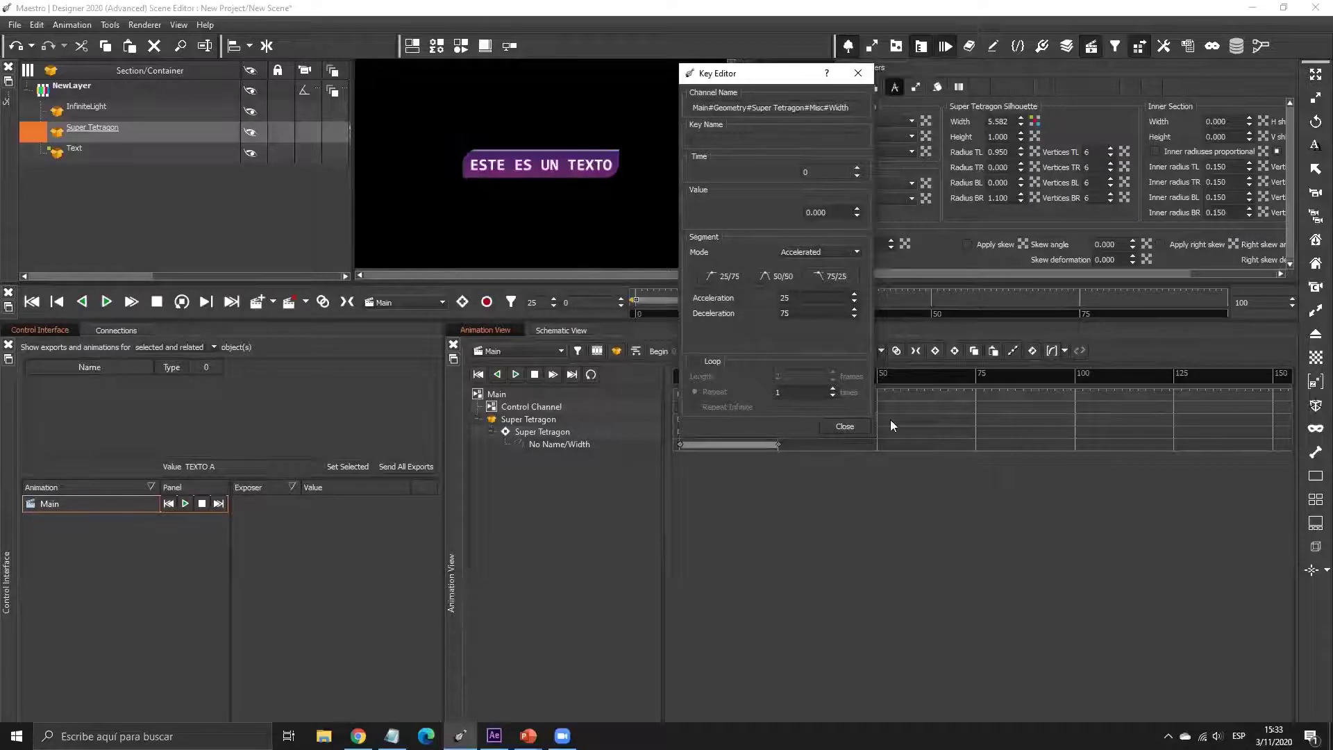
left_click(844, 426)
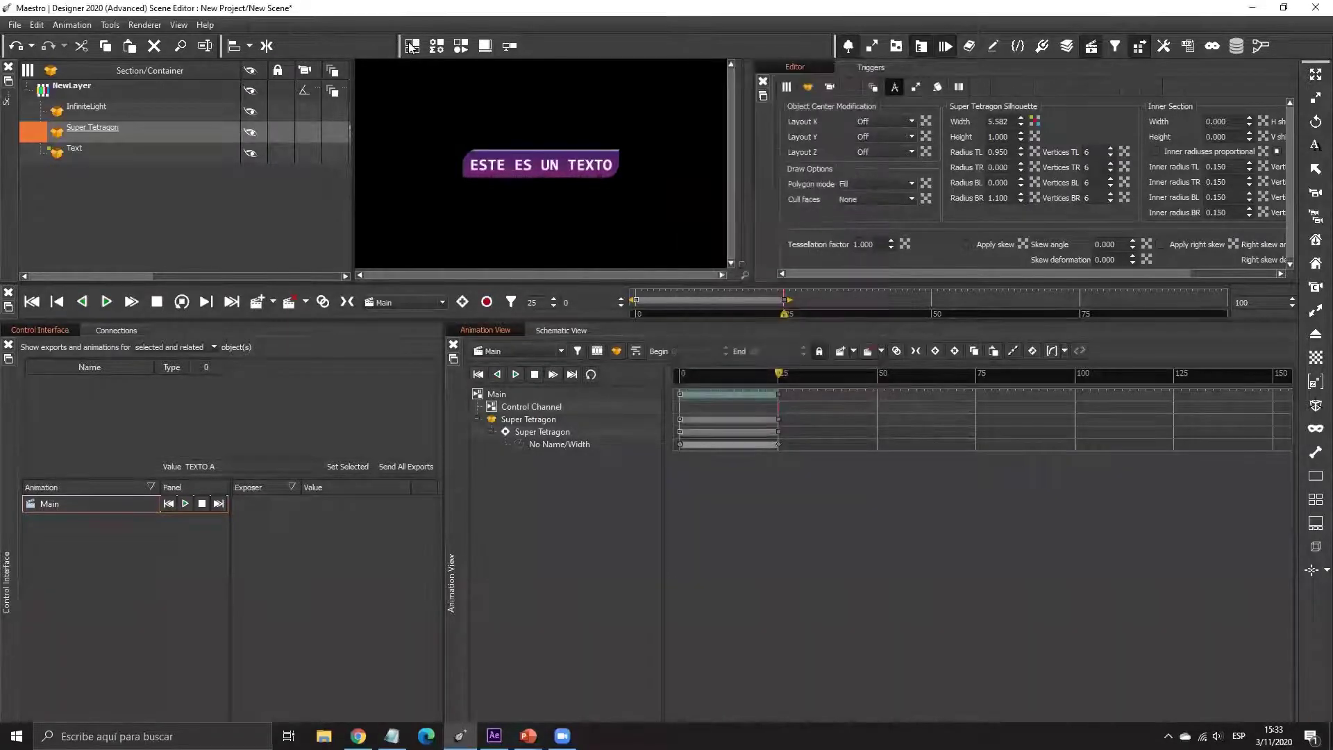
- Return to the layout with the scene tree and large preview, and play the eased width animation
left_click(411, 46)
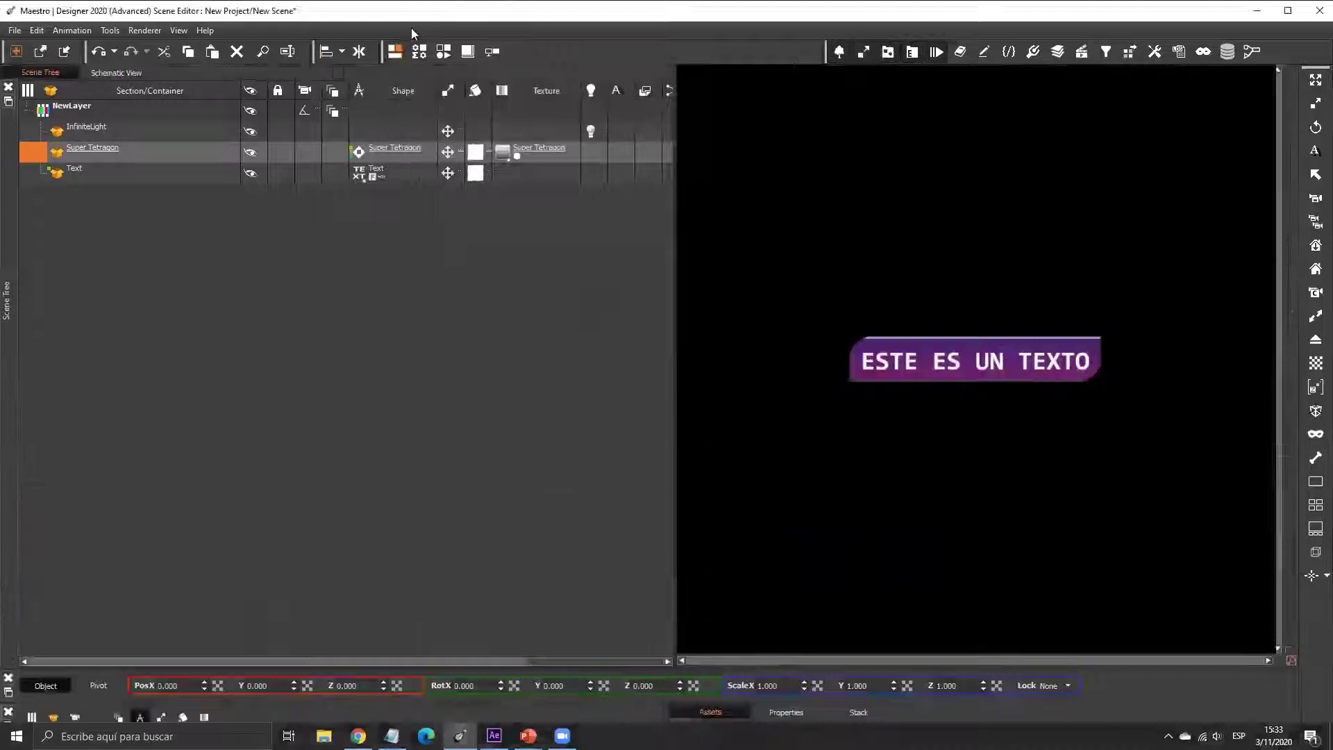
left_click(112, 716)
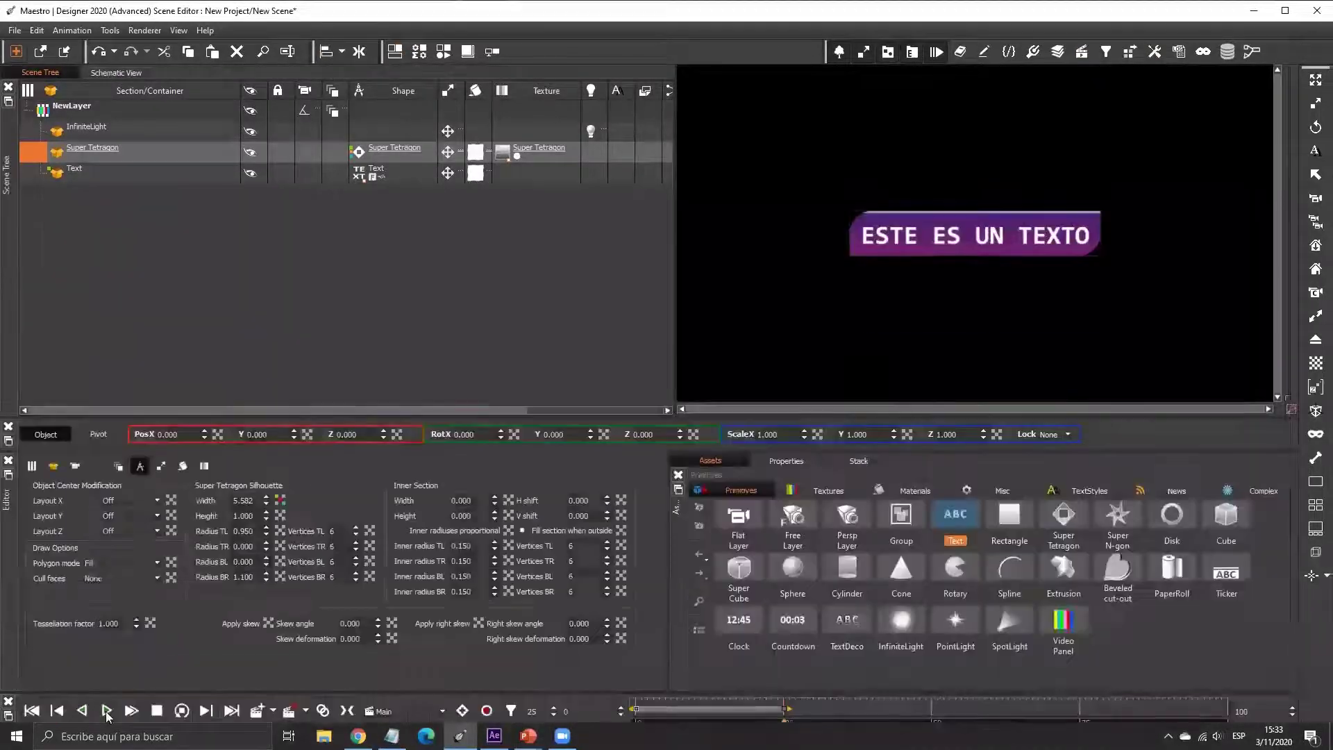
left_click(106, 710)
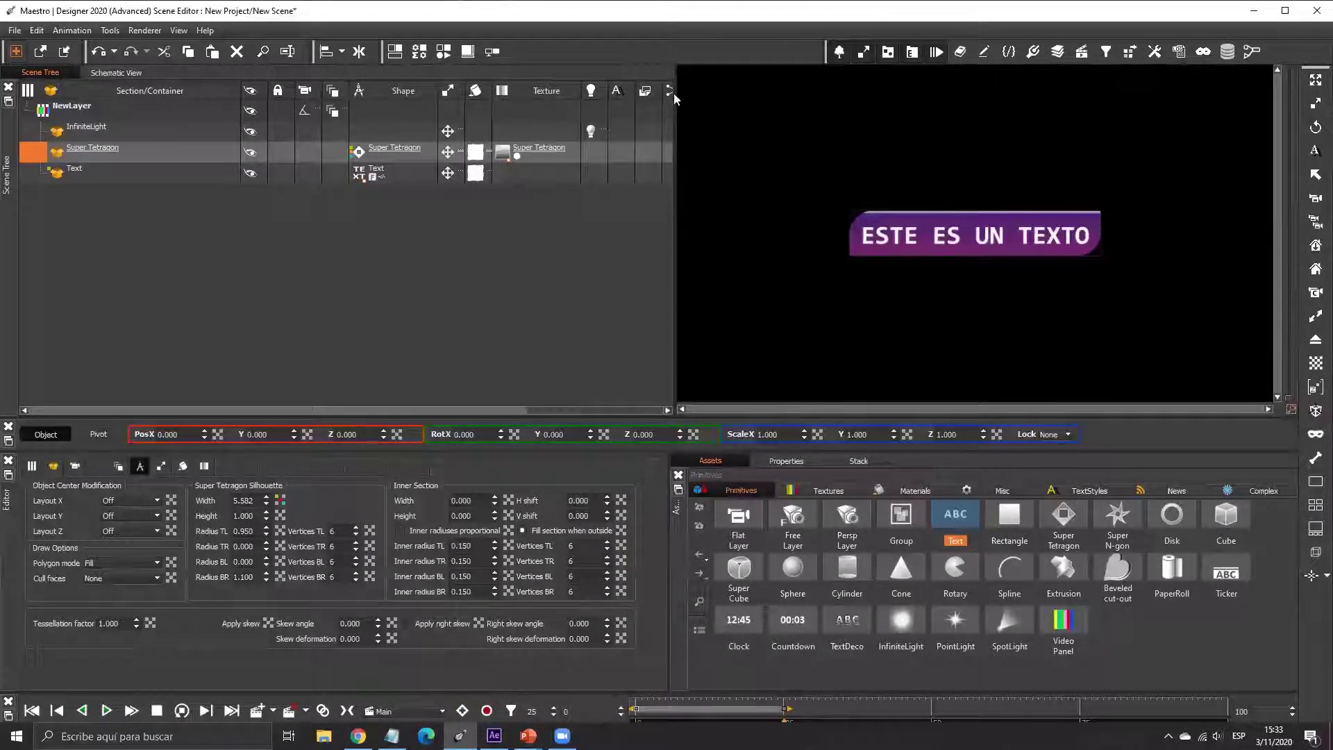
- Widen the scene tree, expand the Masks column, and create a mask group on the Super Tetragon with its mask named ZOCALO
left_click_drag(674, 93, 765, 93)
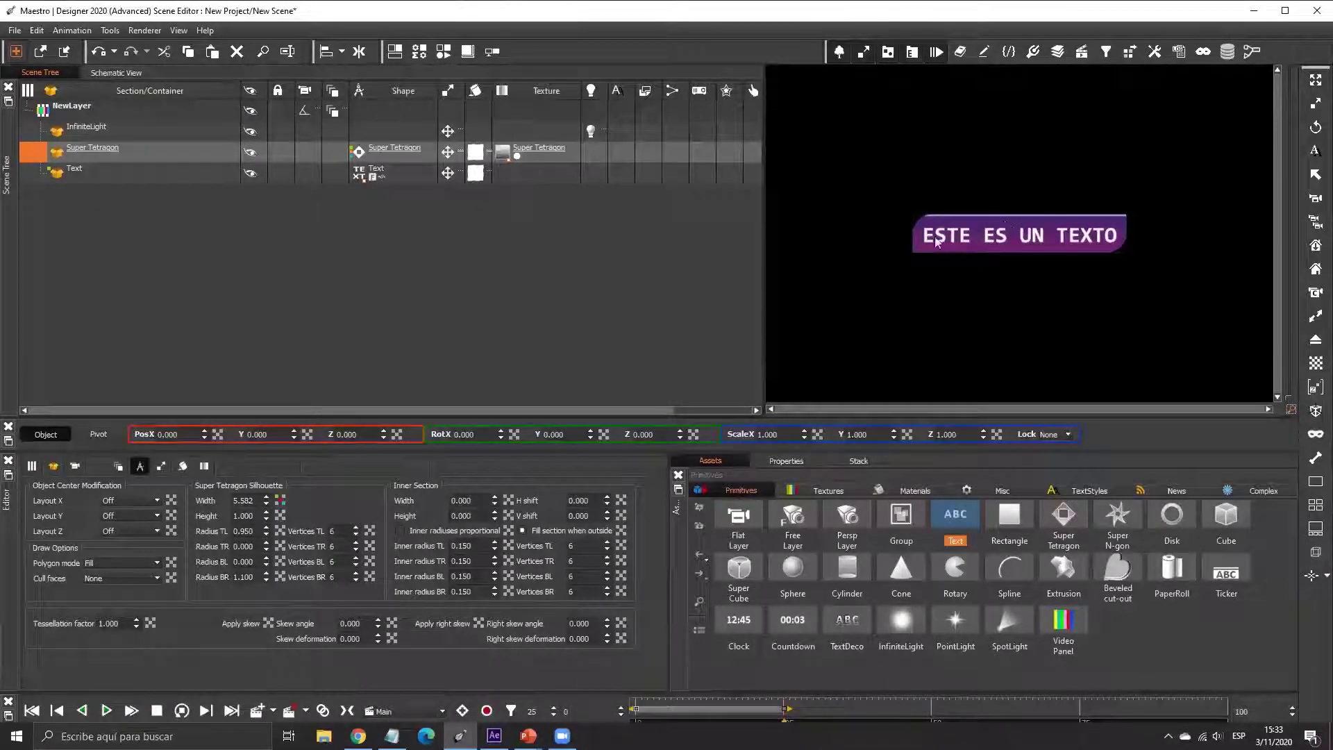
left_click(657, 91)
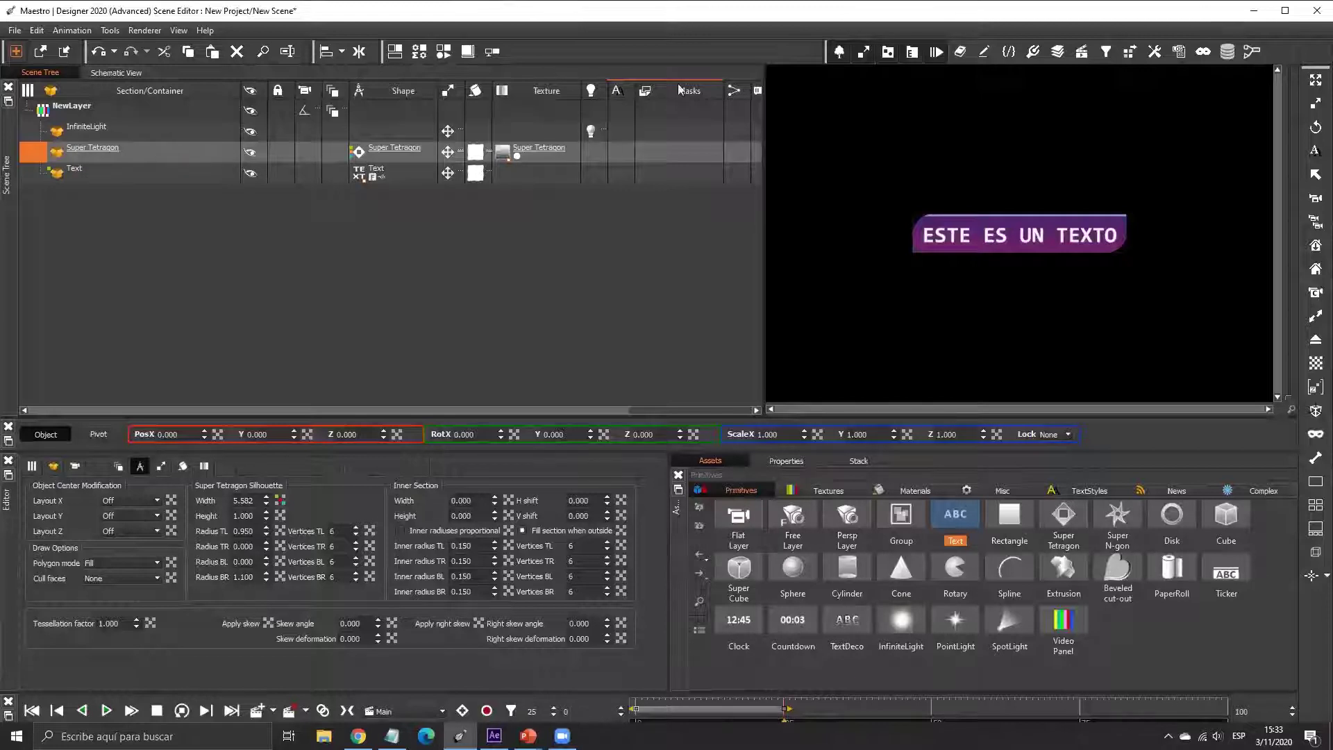
right_click(665, 153)
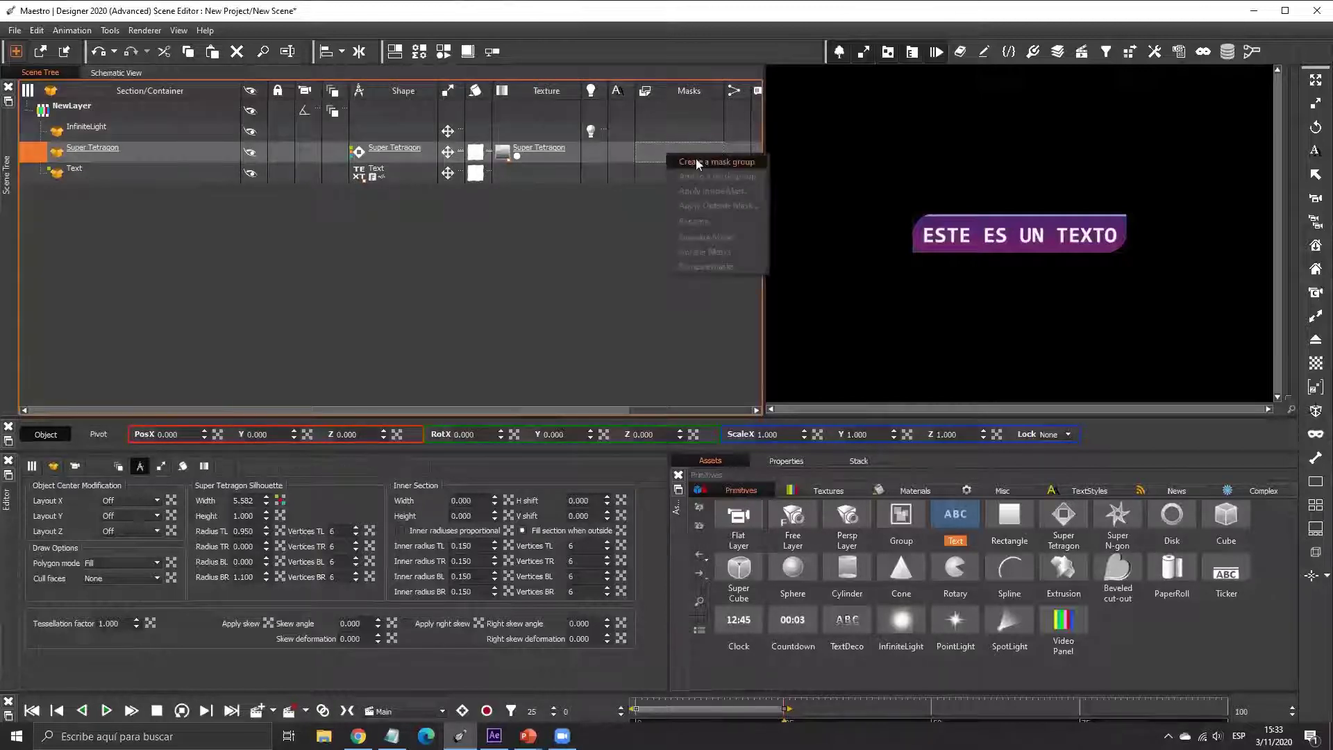
left_click(699, 162)
left_click(675, 147)
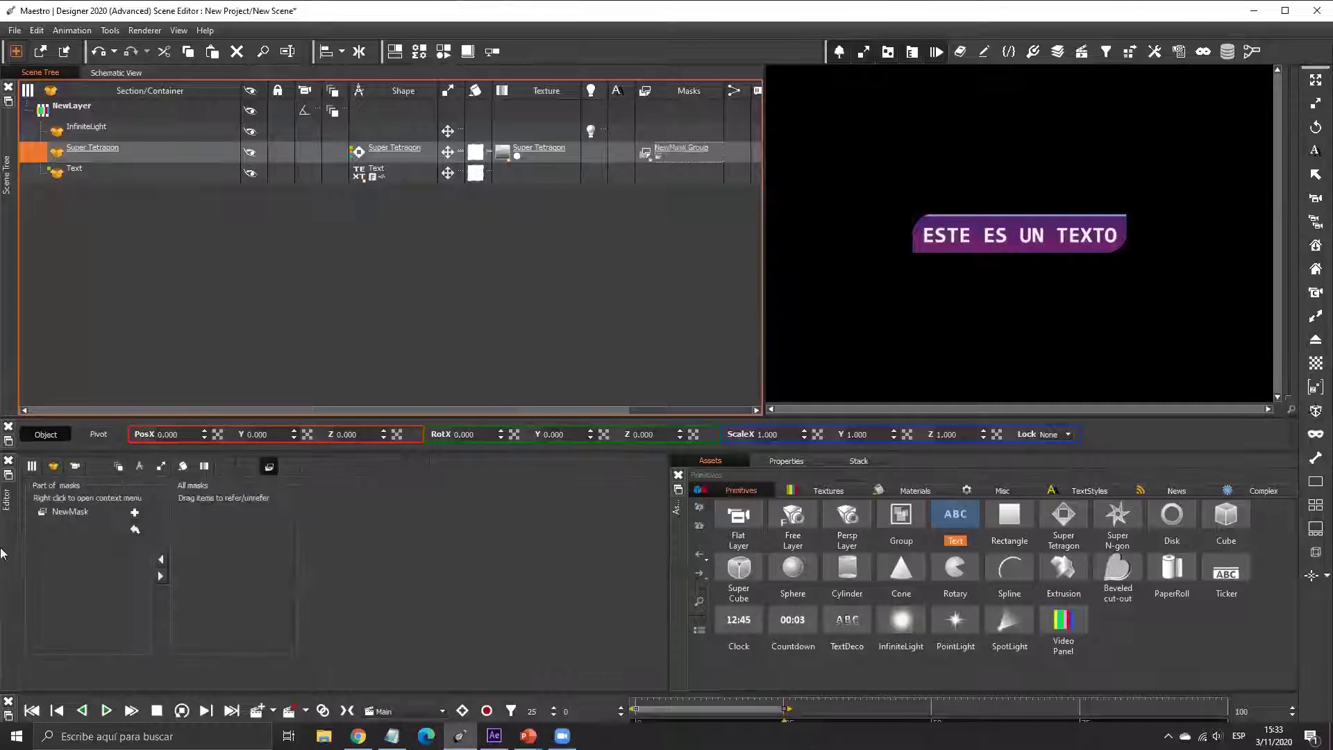
left_click(76, 512)
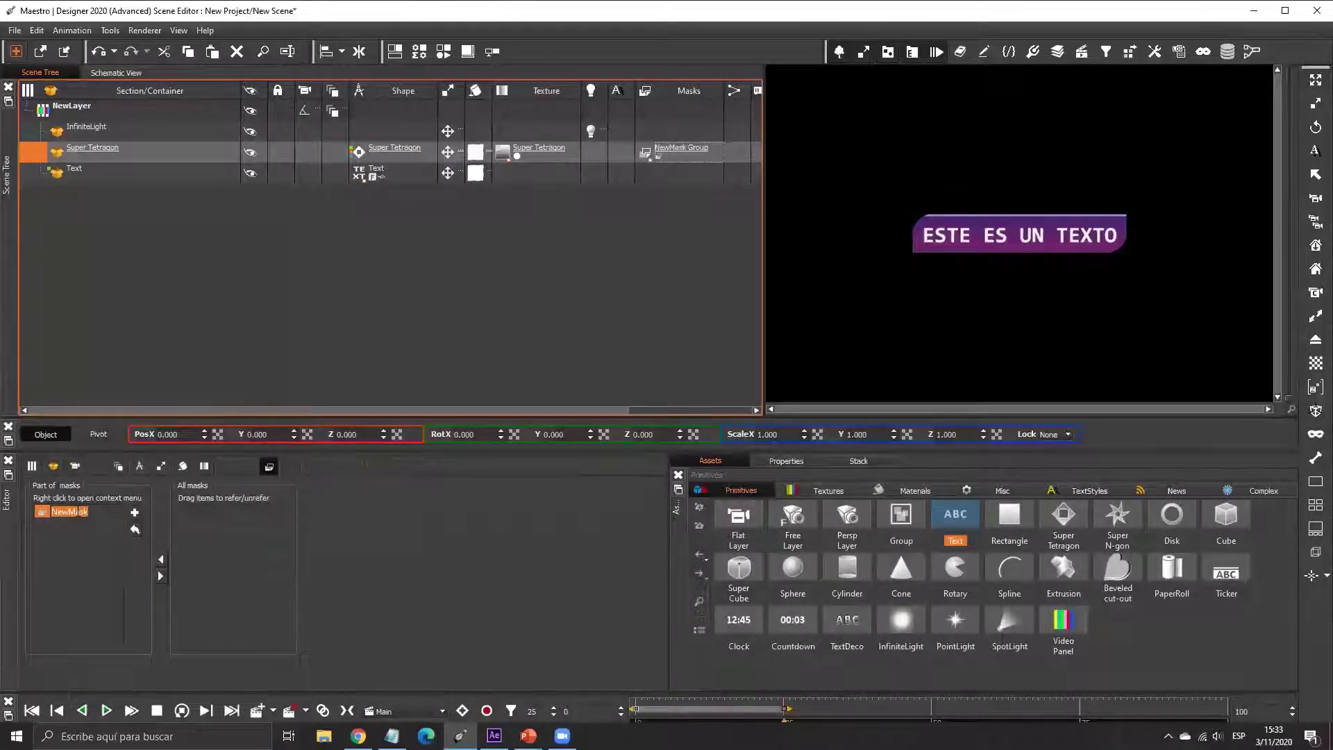
type("ZOCALO")
key("Return")
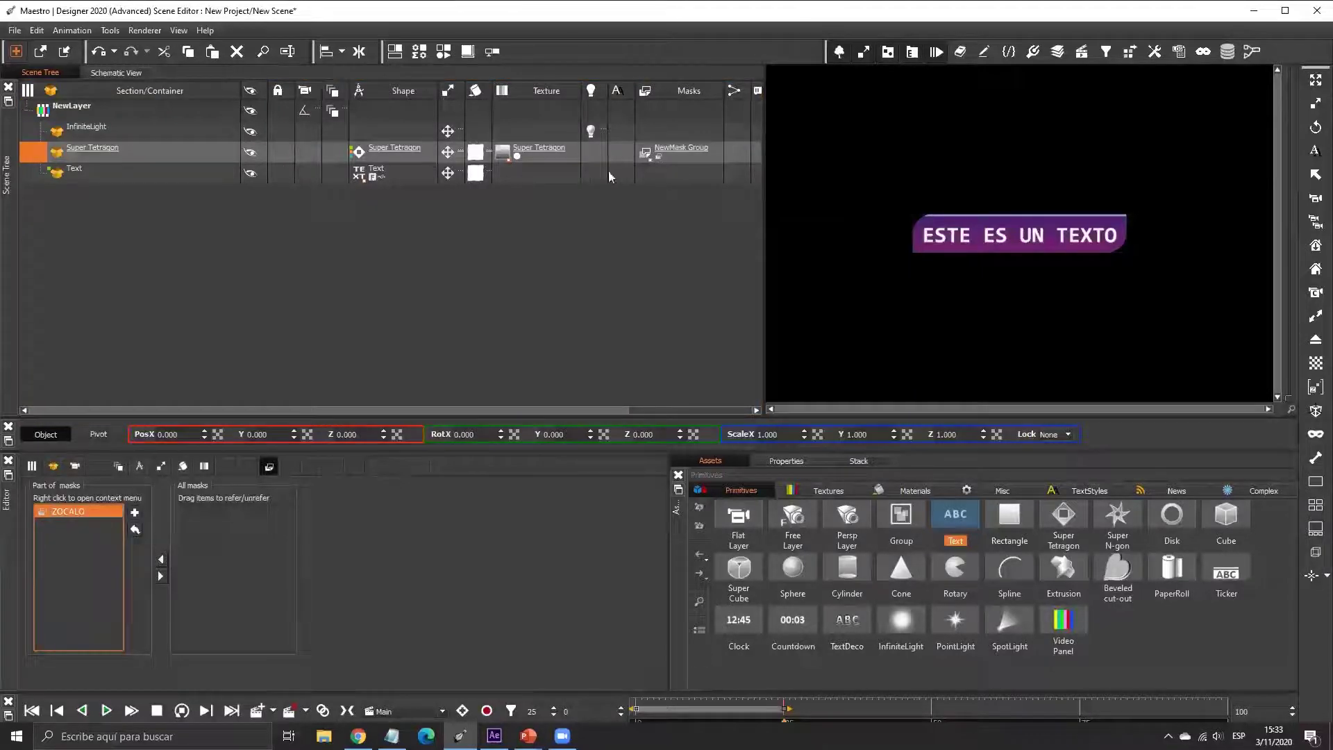
- Apply ZOCALO as an outside mask on the Text object and play the animation
left_click(670, 169)
right_click(669, 174)
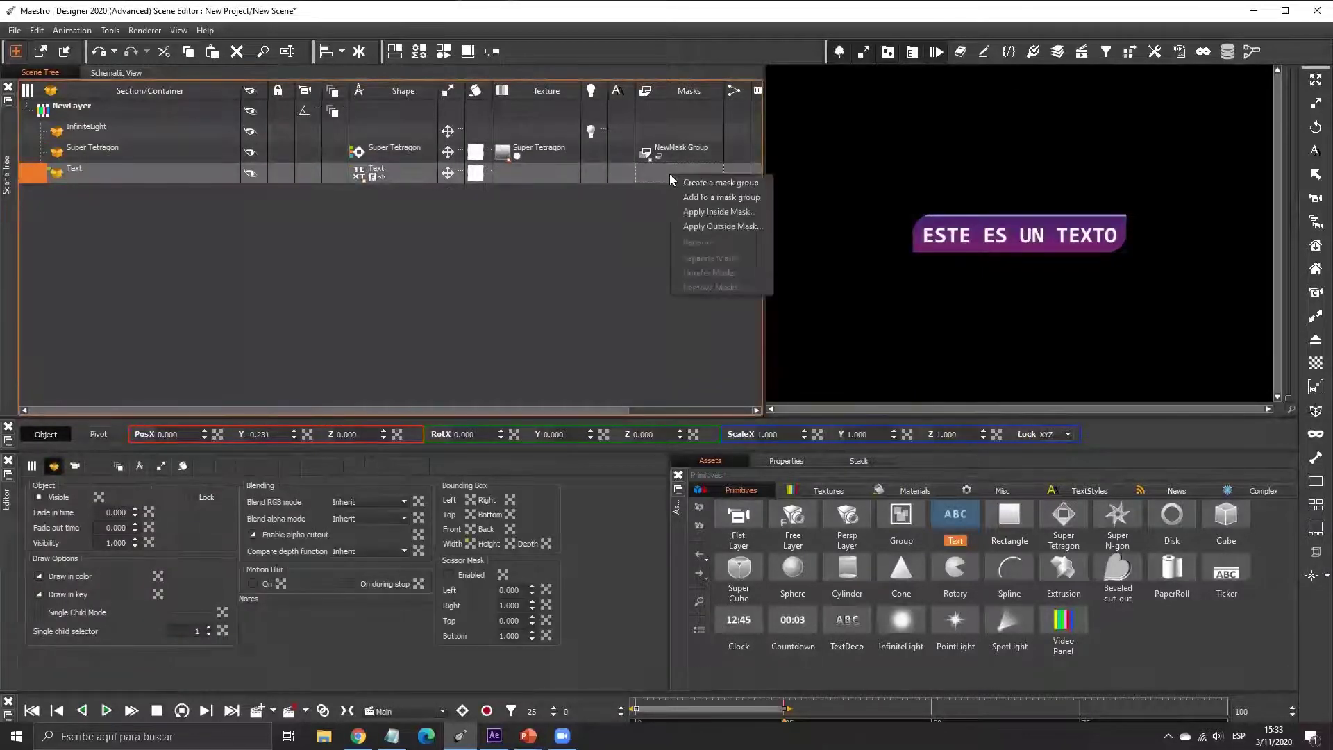
left_click(722, 226)
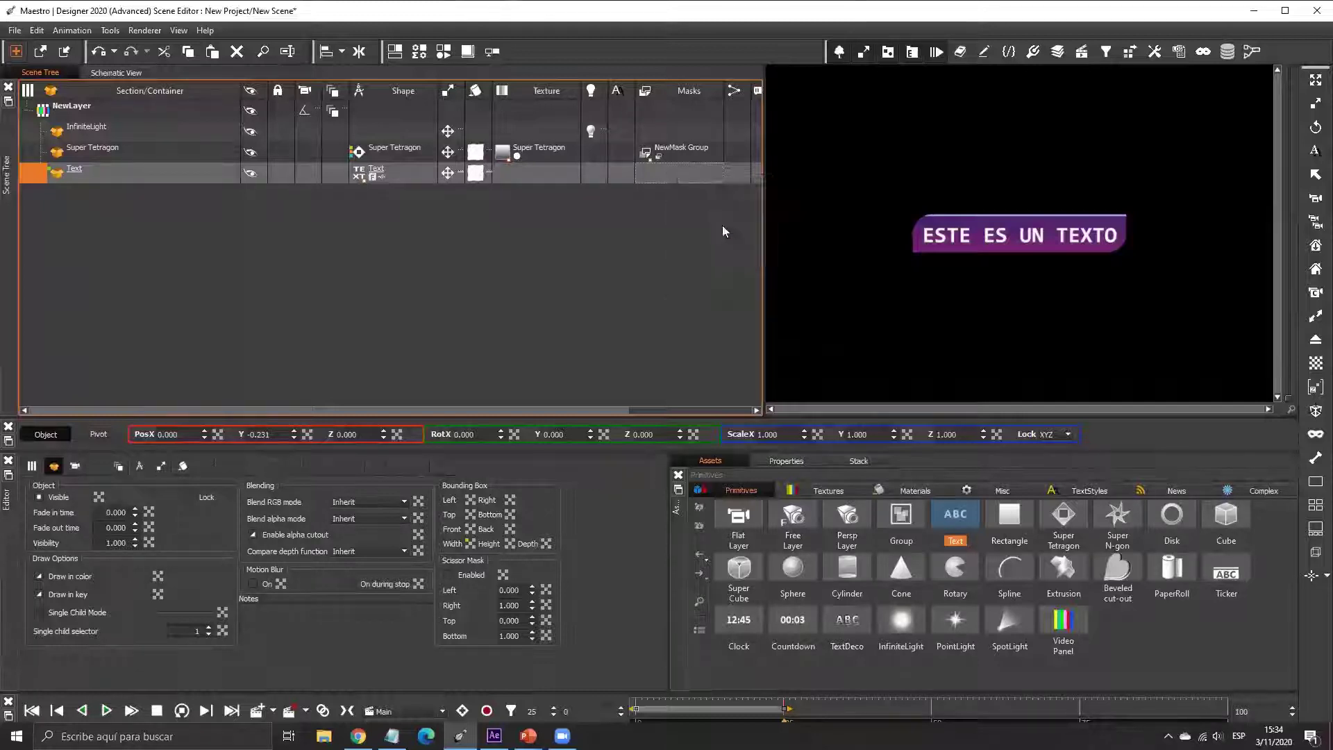
left_click(108, 710)
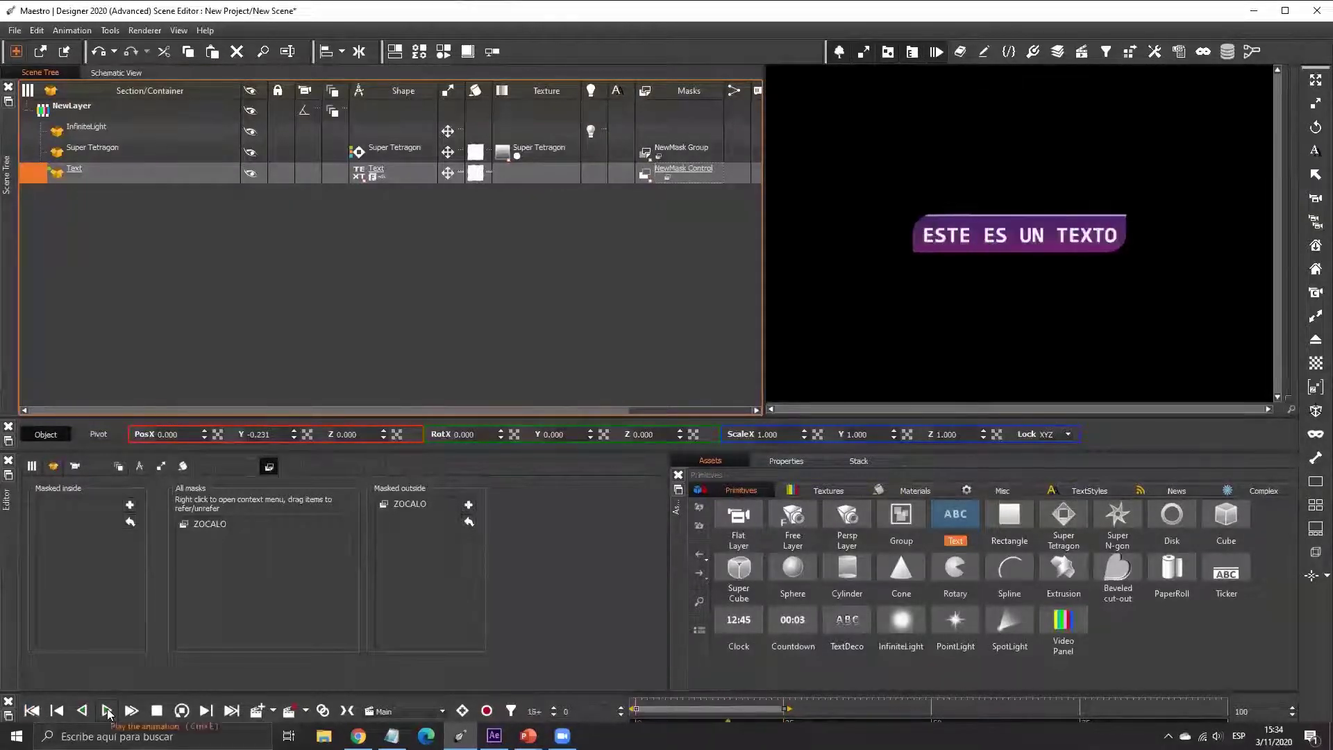
- Append ADADADASDADAD to the Text object's content to test the bar's width
left_click(374, 171)
left_click(293, 564)
type("ADADADASDADAD")
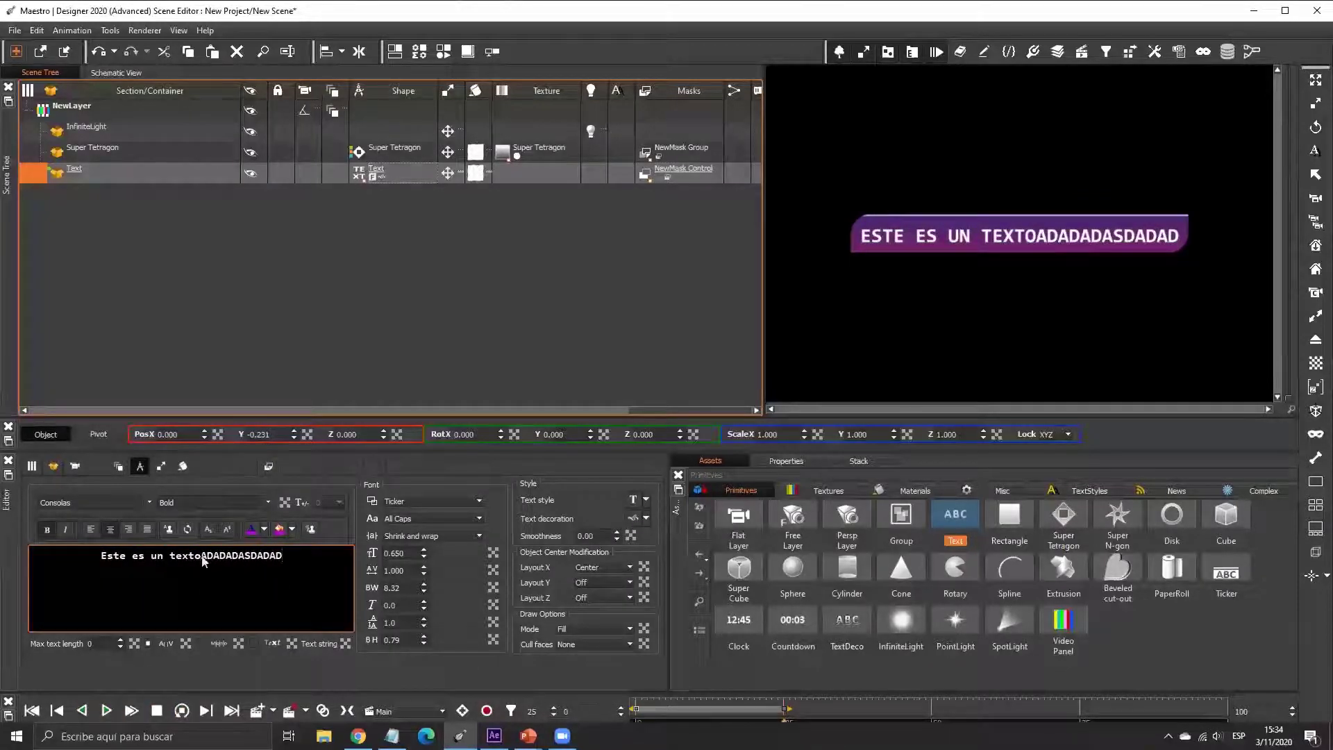
- Replace the appended characters with the longer string ASDASDSDSADASDSADSADSADAS, and delete it to leave "Este es un texto"
left_click_drag(202, 558, 284, 561)
key("BackSpace")
type("ASDASDSDSADASDSADSADSADASDASD")
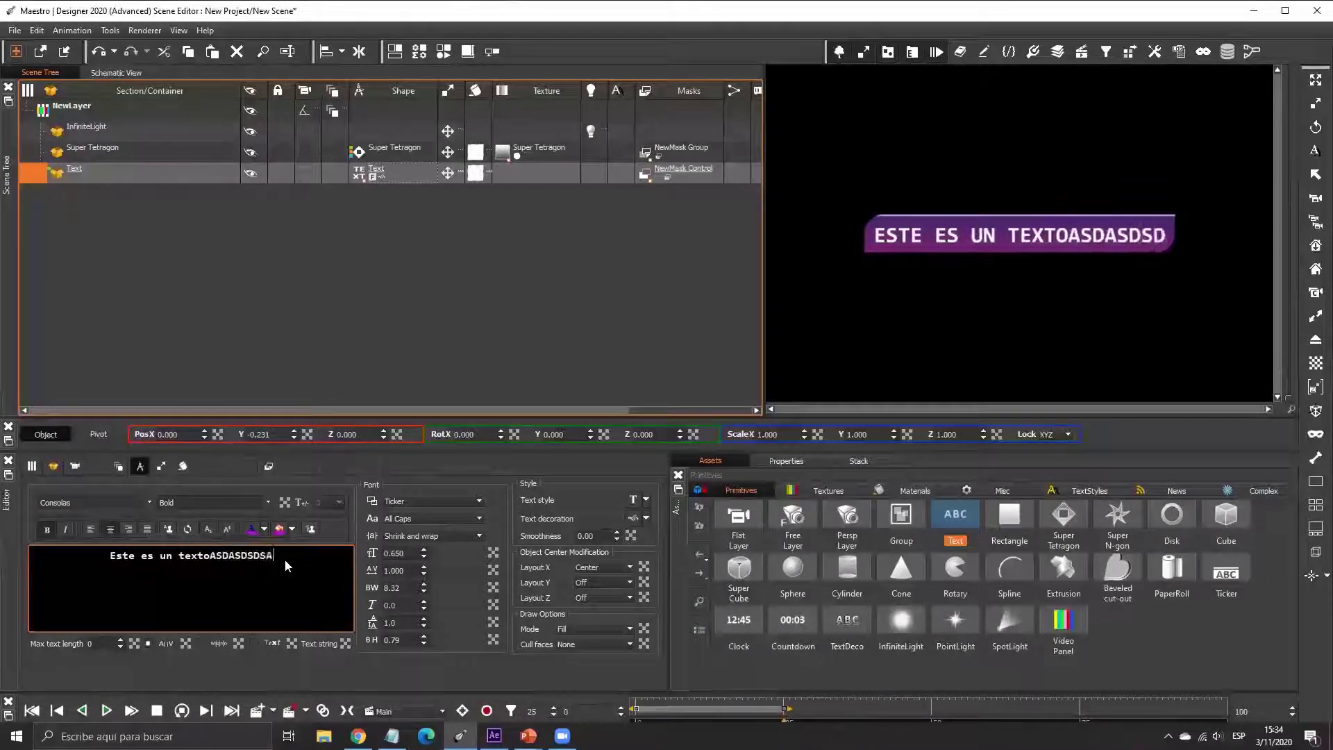
key("BackSpace")
key("BackSpace")
key("BackSpace")
key("BackSpace")
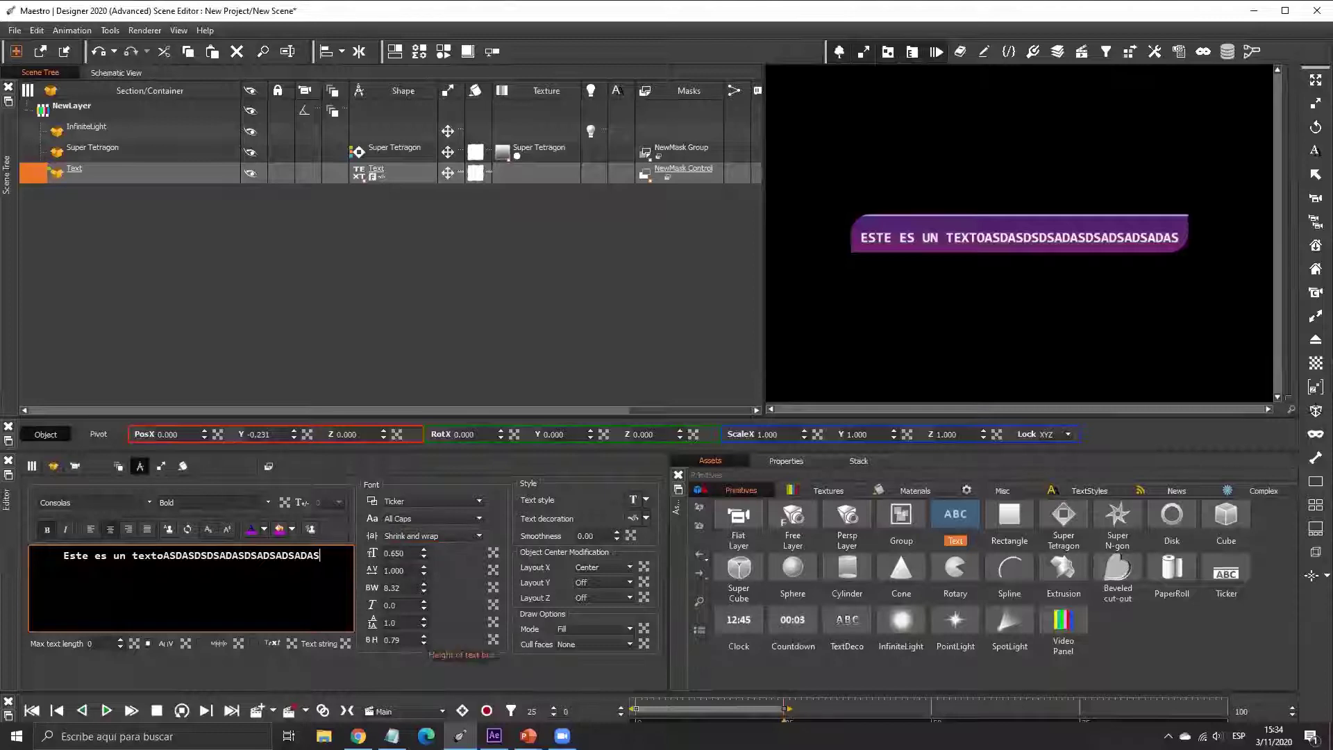
mouse_move(332, 556)
left_mouse_down()
mouse_move(159, 557)
mouse_move(325, 557)
left_mouse_up()
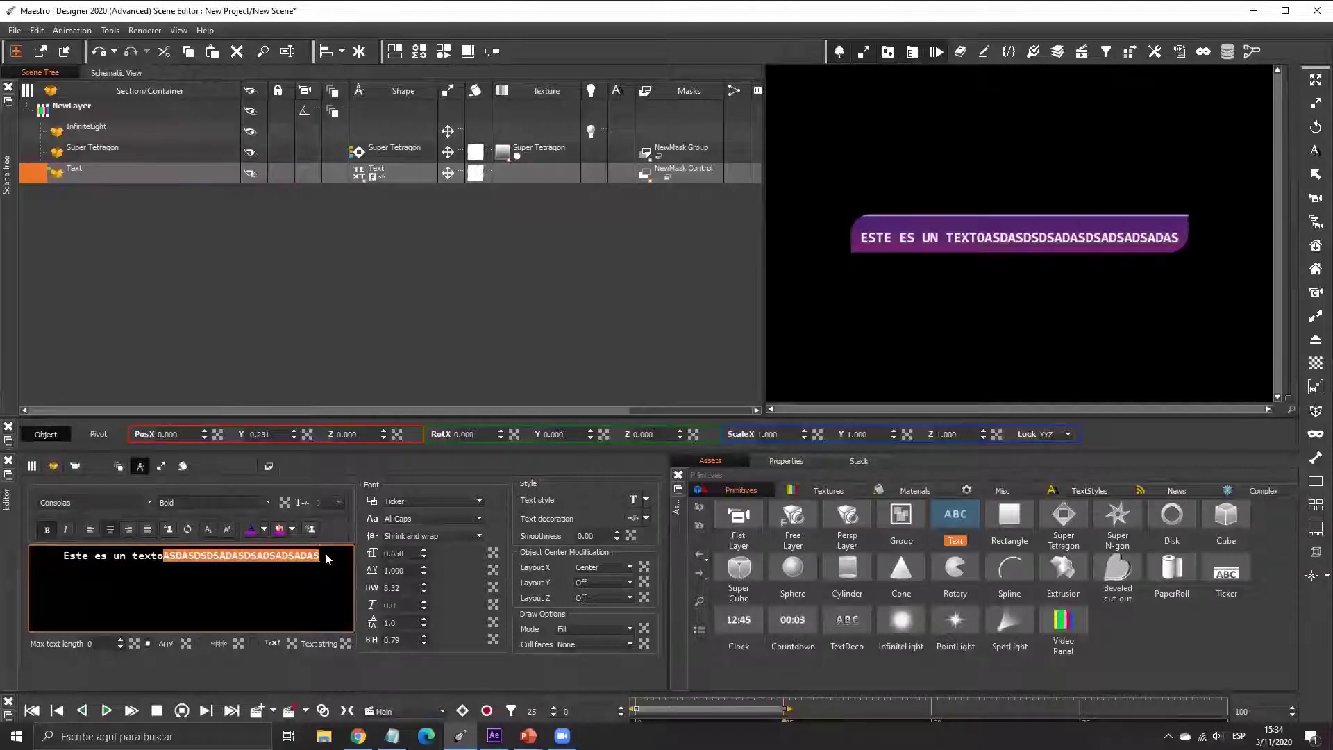
key("BackSpace")
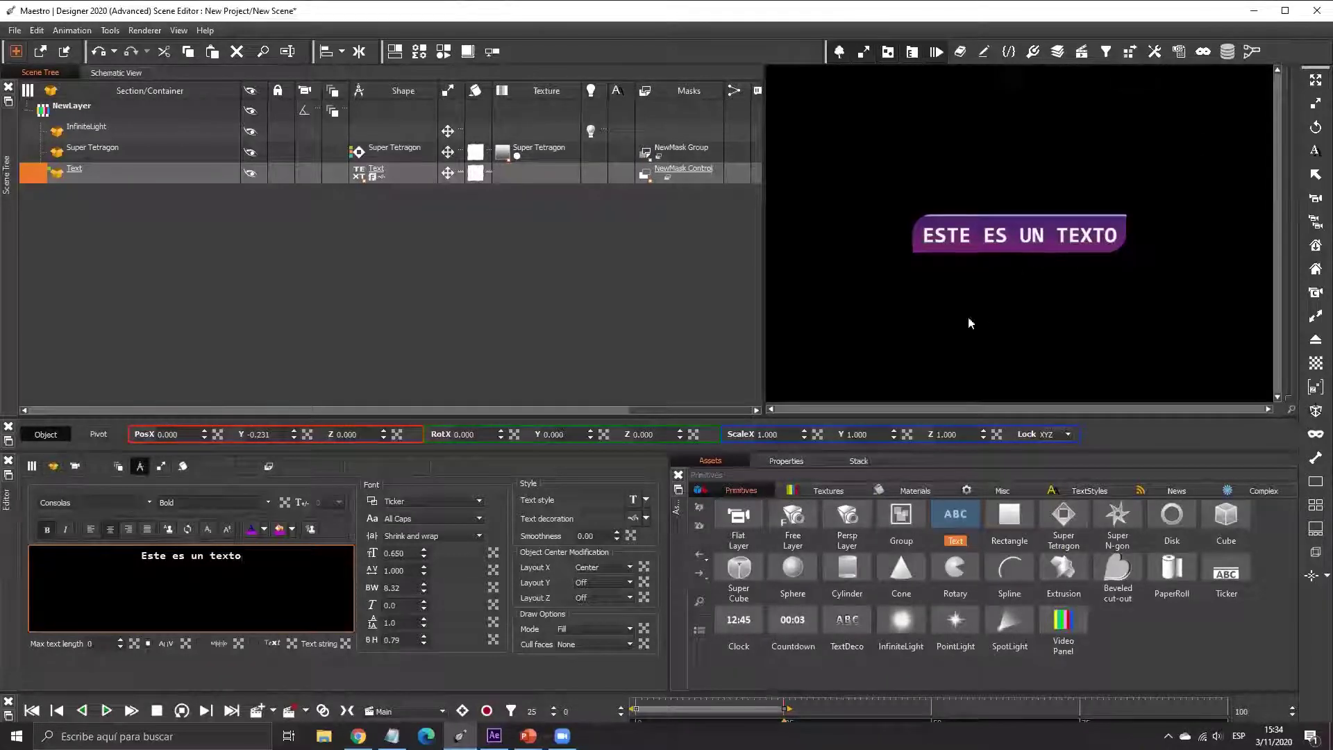
- Rename the Main animation to Entrada and create a second animation named Transicion
left_click(162, 155)
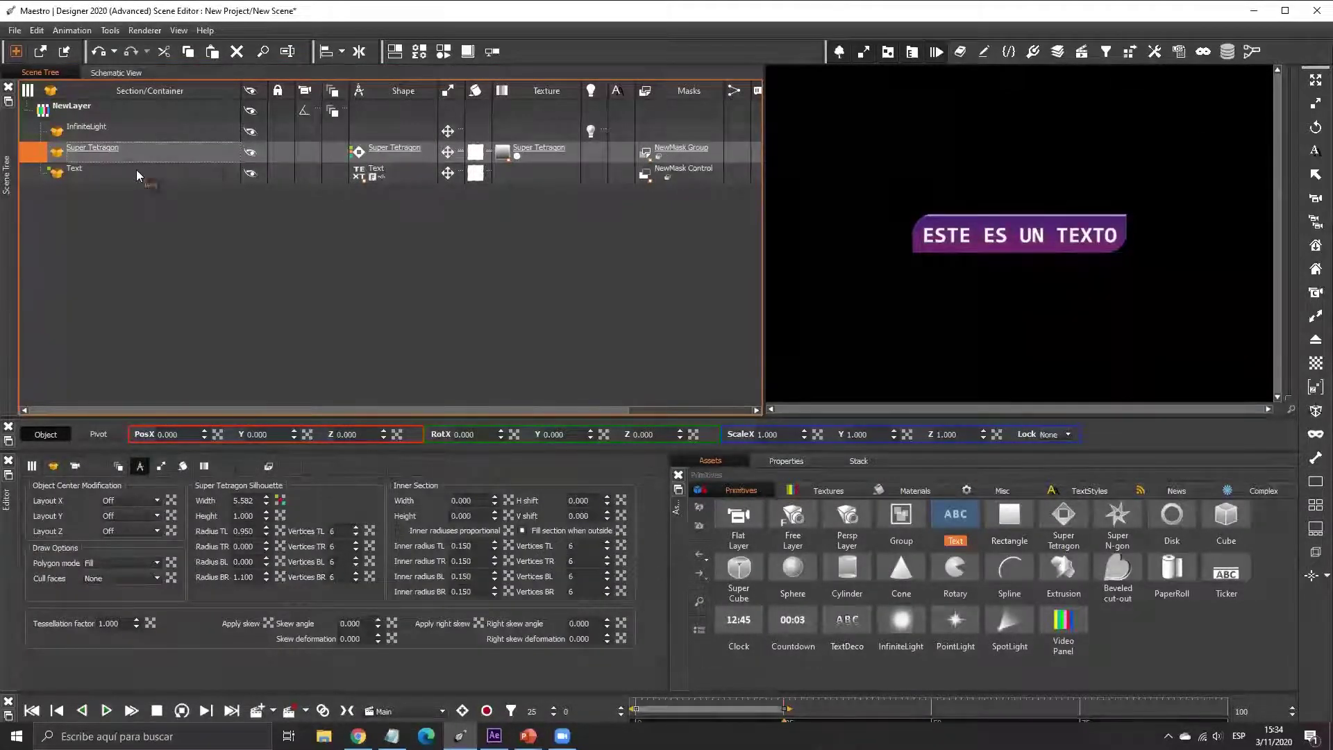
left_click(147, 172)
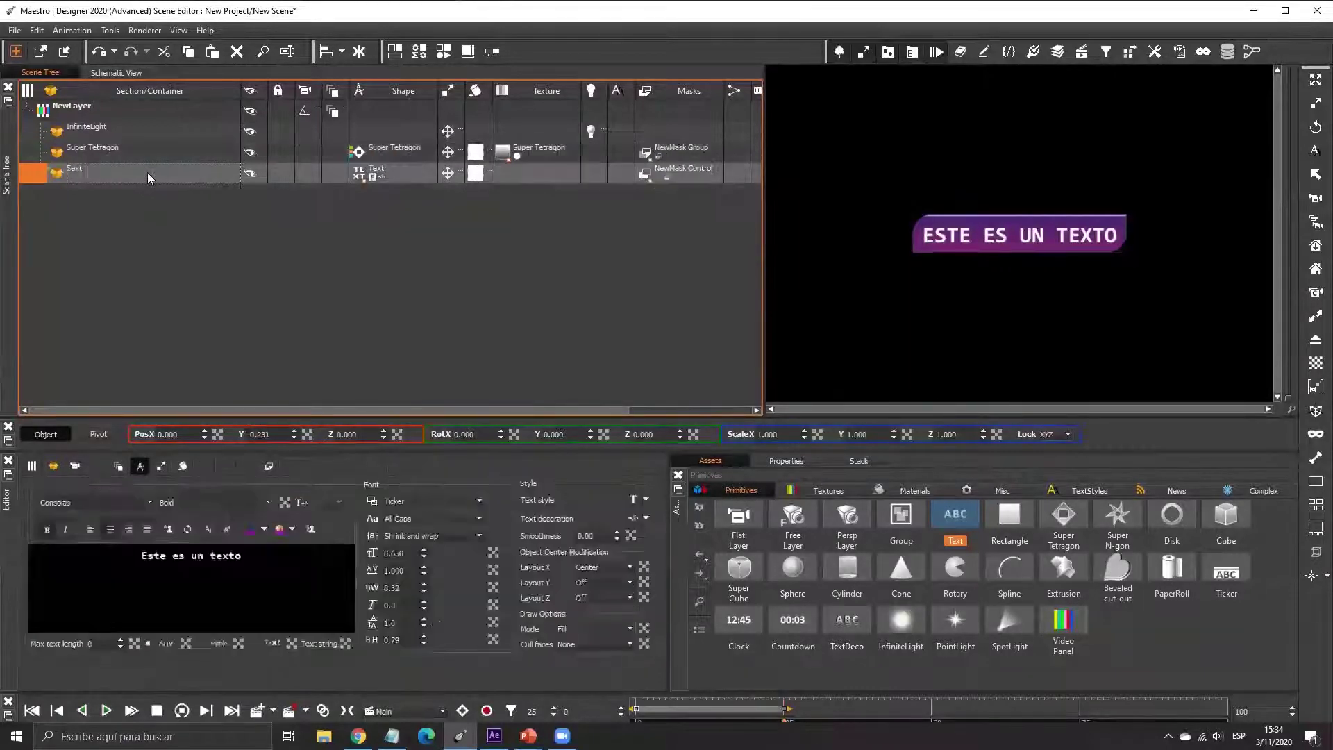
double_click(407, 711)
type("Entrada")
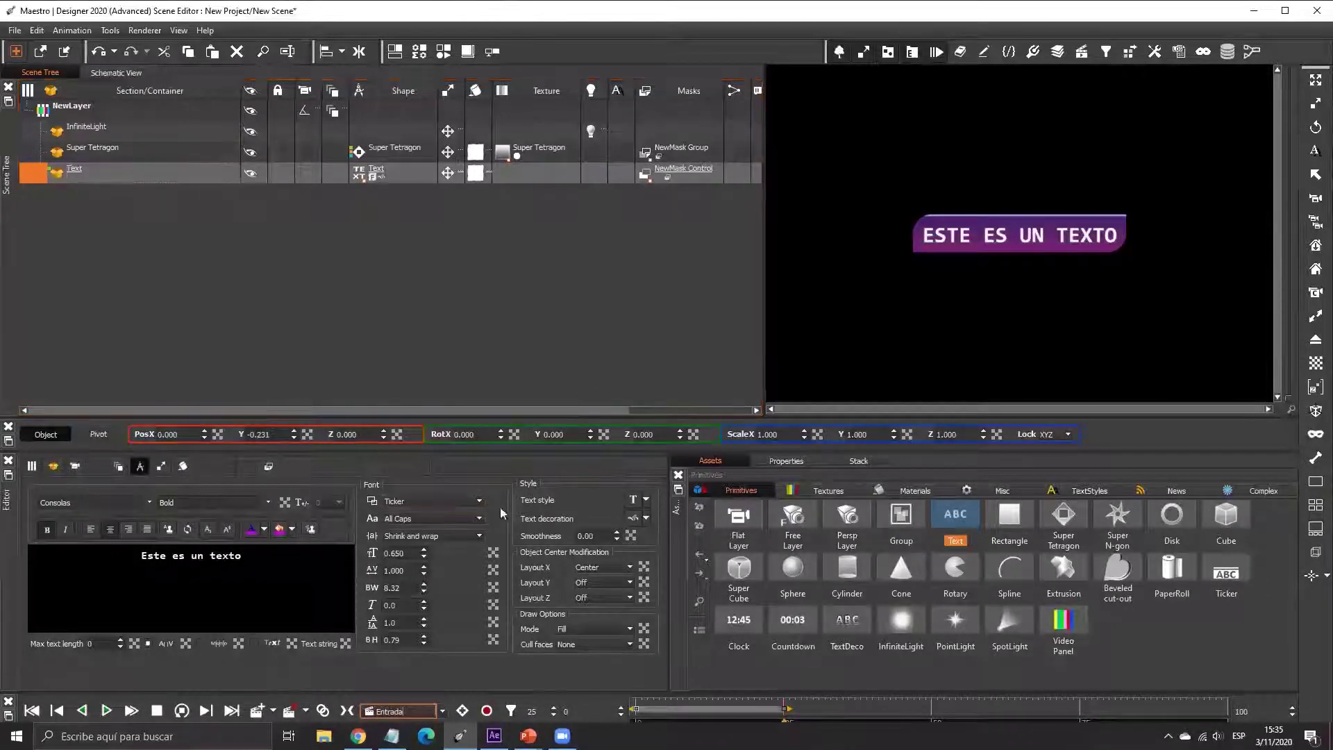
left_click(257, 710)
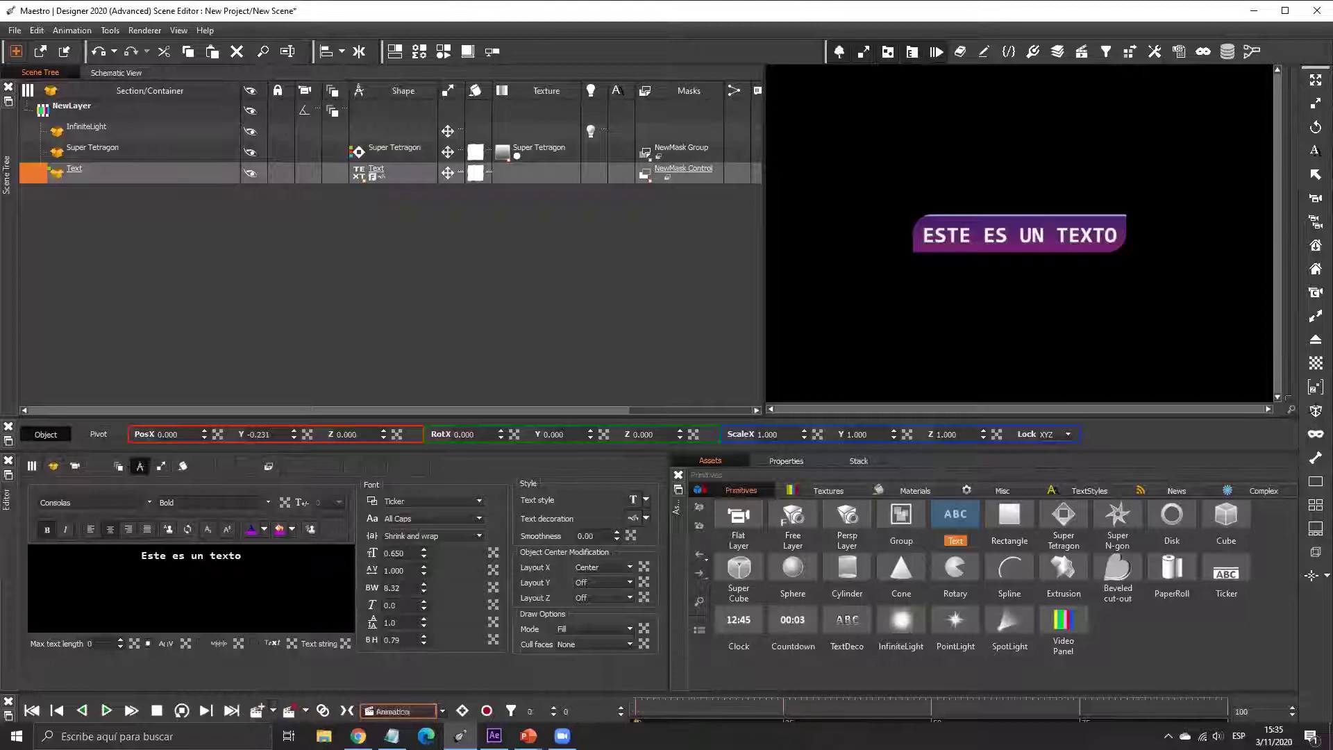
type("Transicion")
- Set a key for the Text object's Y position at frame 15 of the Transicion animation
left_click(154, 172)
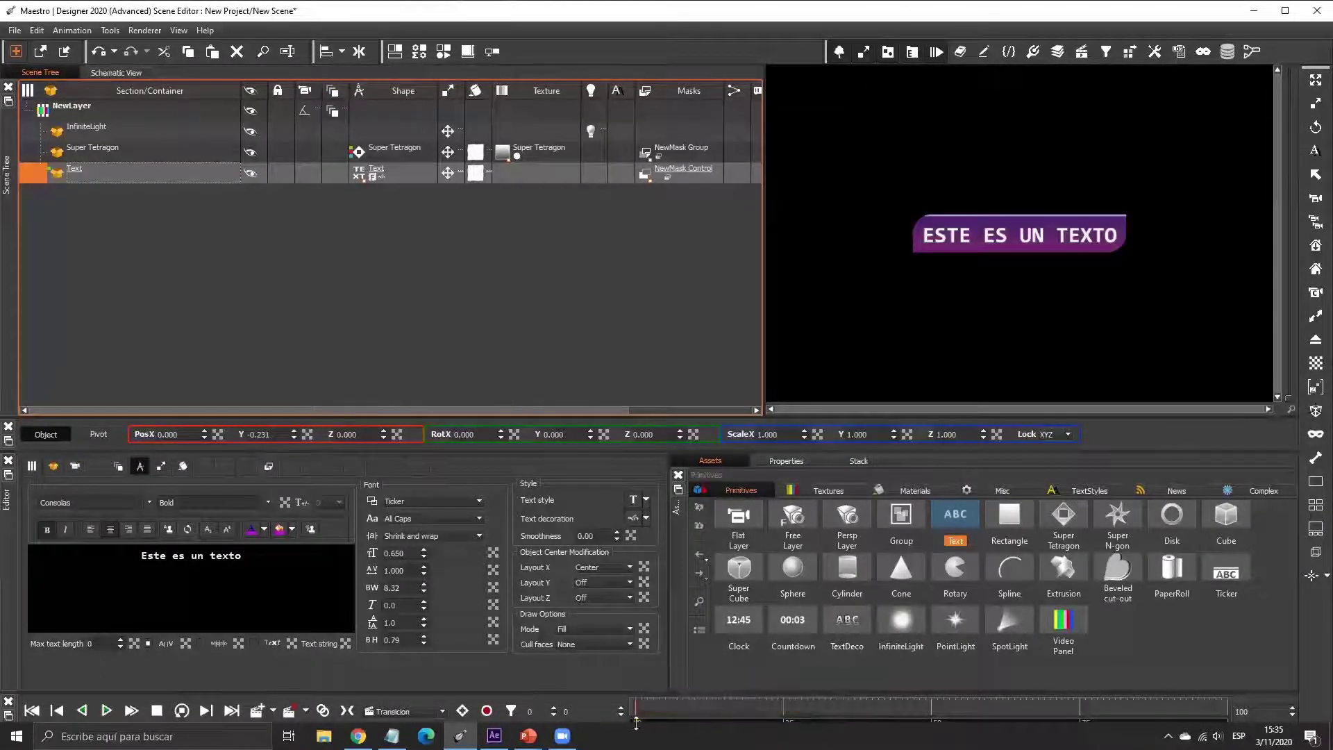
mouse_move(640, 725)
left_mouse_down()
mouse_move(789, 725)
mouse_move(725, 725)
left_mouse_up()
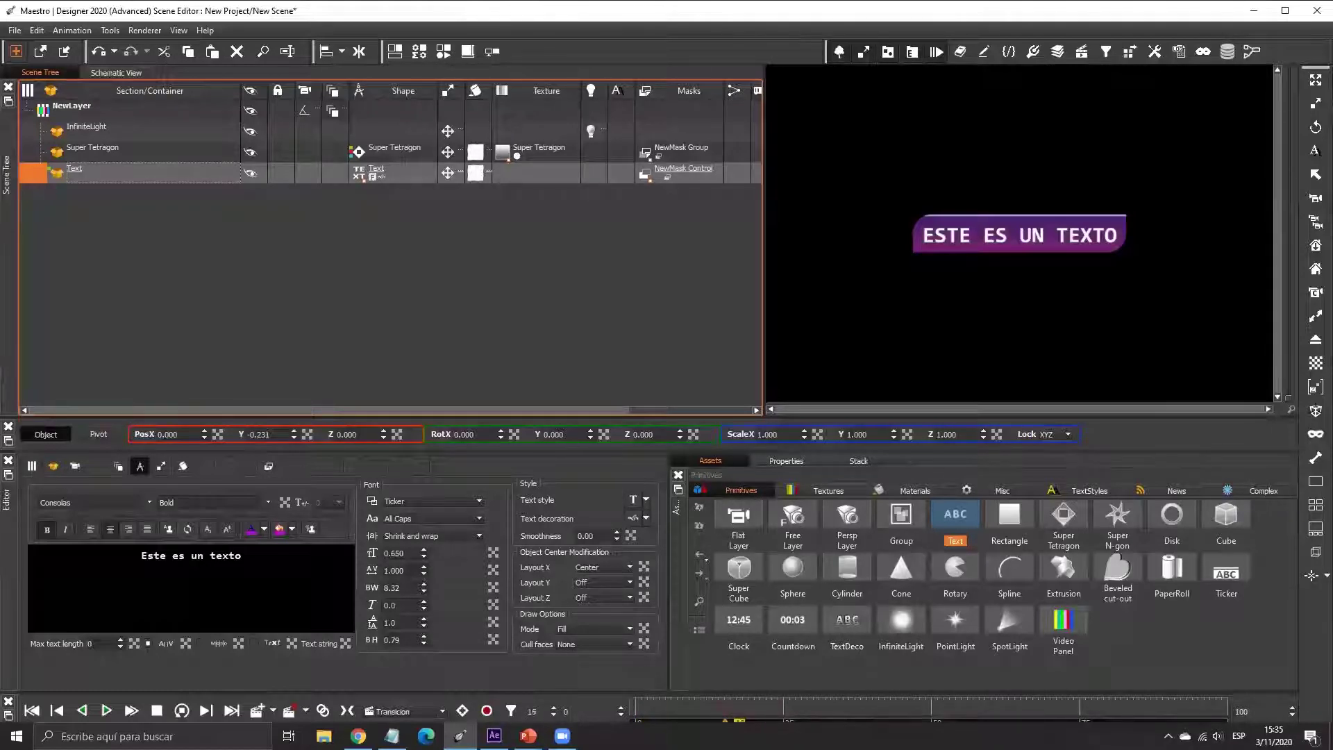
left_click(1283, 11)
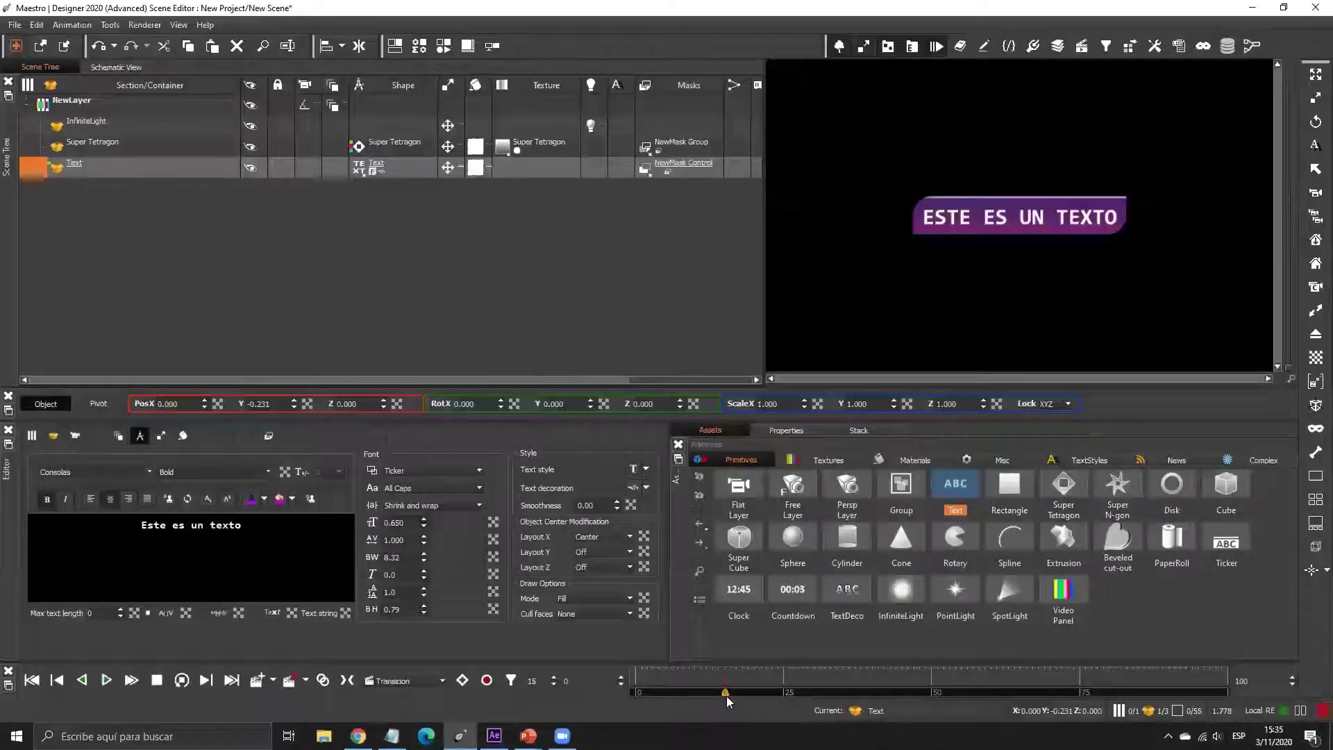
right_click(308, 402)
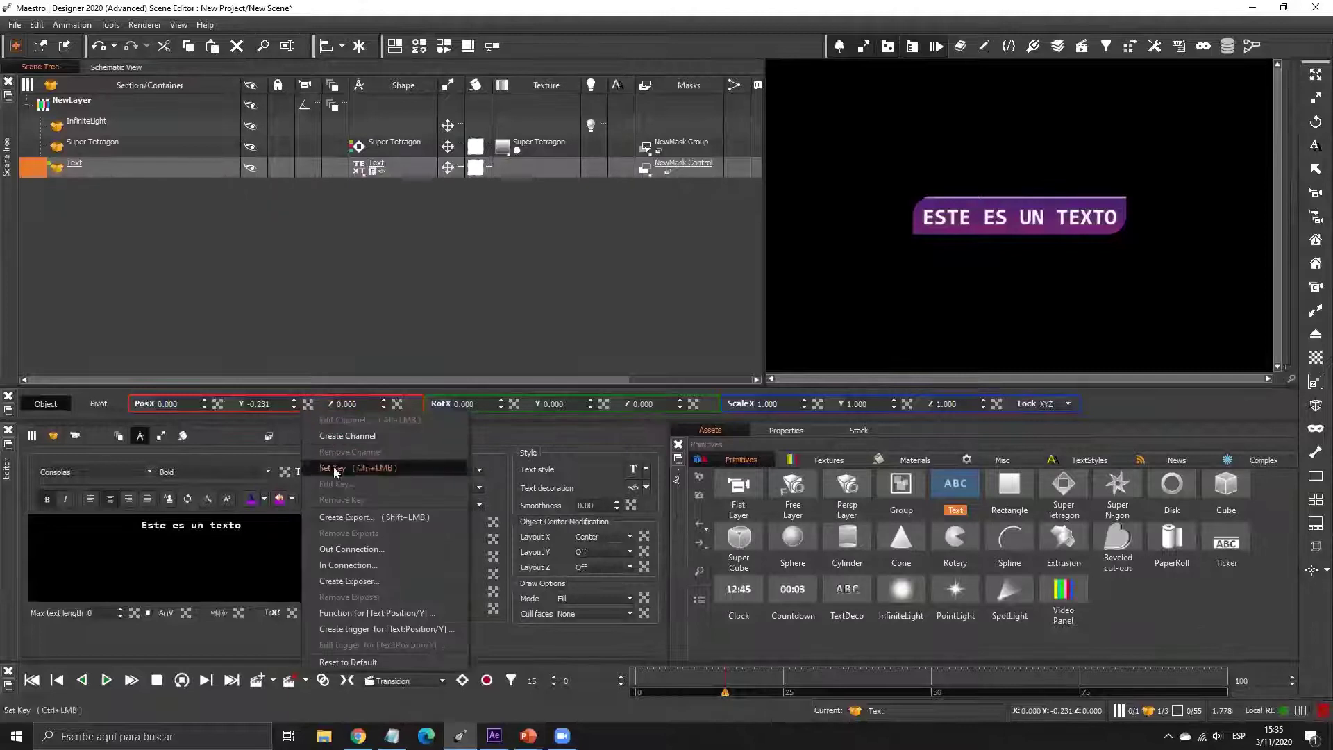
left_click(331, 467)
- At frame 0, raise the Text object's Y position to 0.692, key it, and play the Transicion animation
left_click_drag(723, 691, 635, 696)
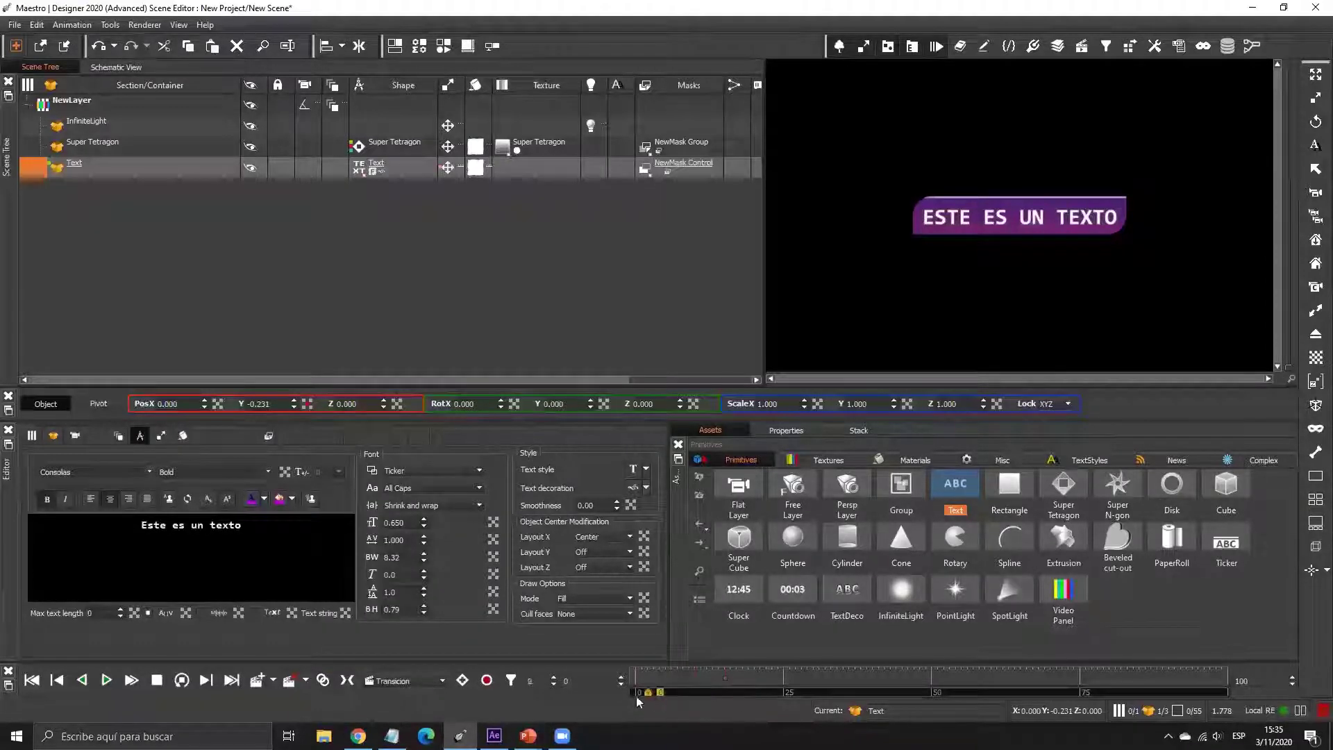
mouse_move(293, 404)
left_mouse_down()
mouse_move(351, 237)
mouse_move(606, 285)
mouse_move(1205, 91)
mouse_move(1202, 25)
mouse_move(1314, 307)
mouse_move(1313, 278)
mouse_move(290, 426)
left_mouse_up()
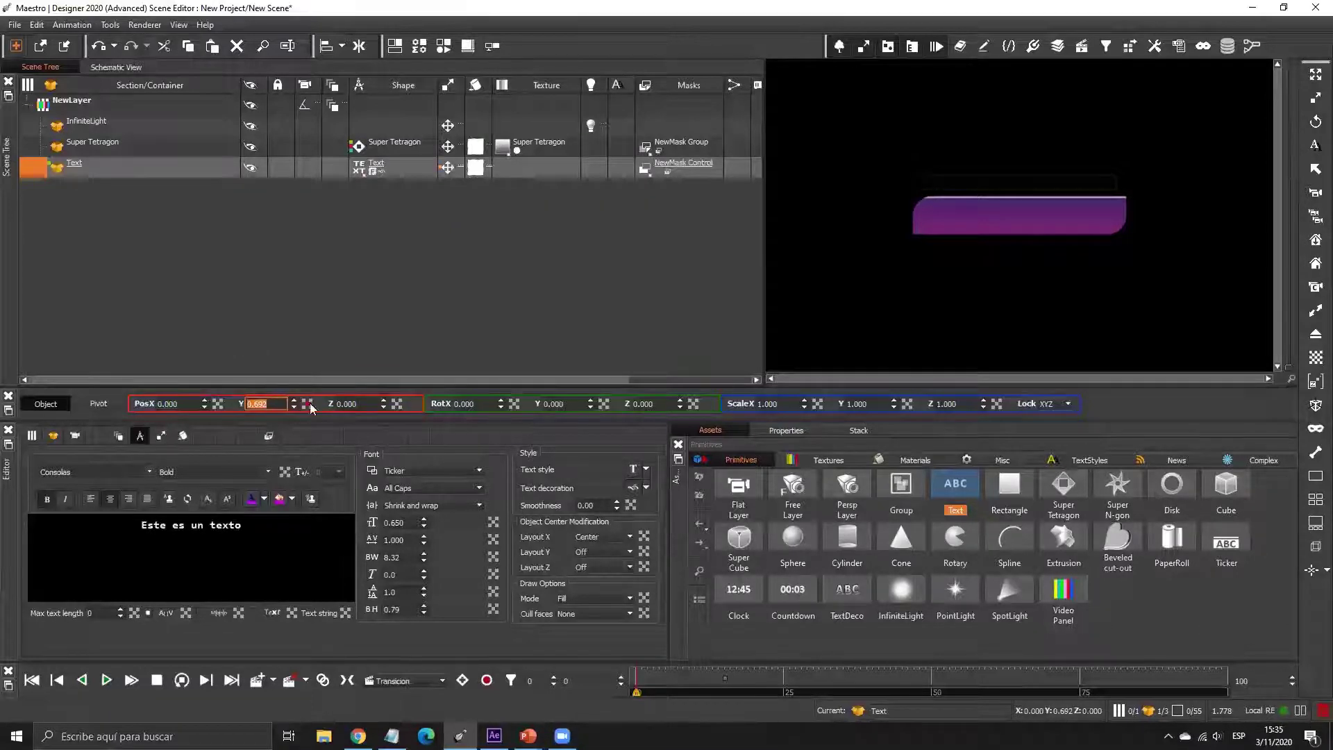
right_click(309, 407)
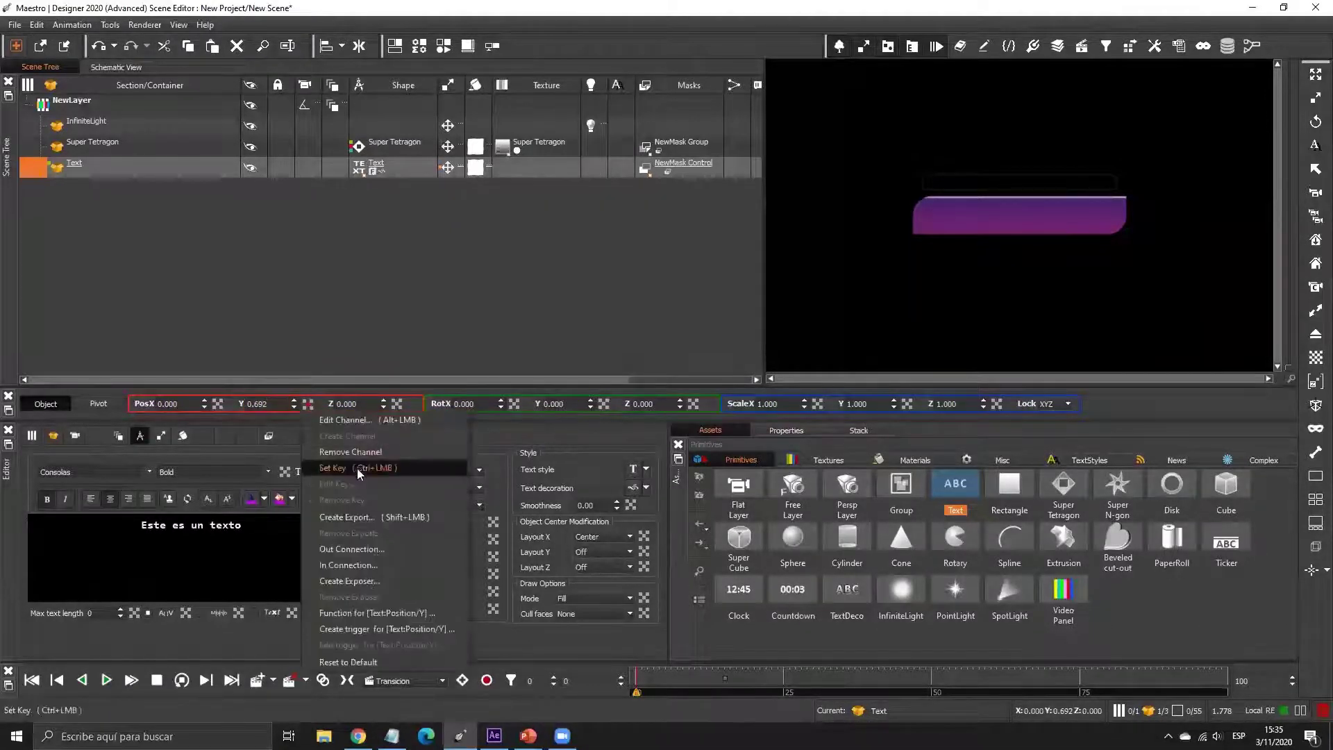
left_click(364, 468)
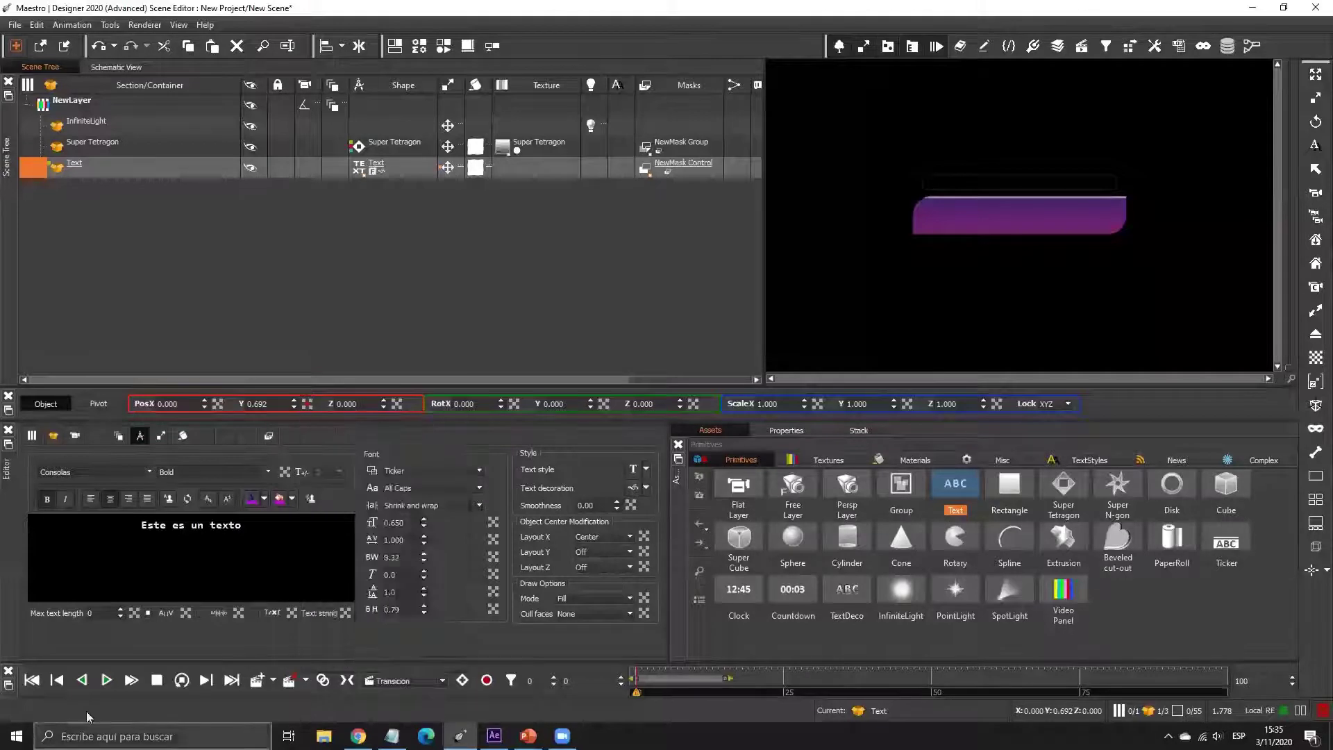
left_click(108, 680)
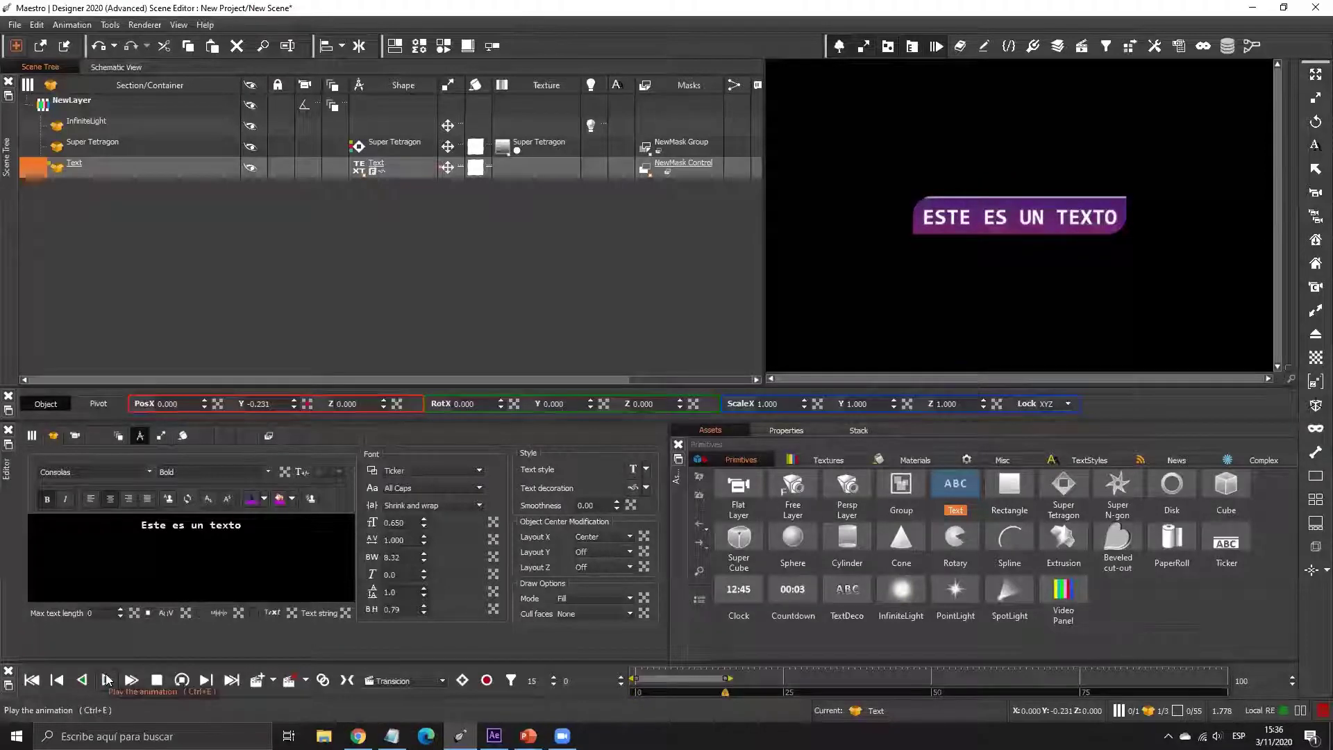
left_click(108, 680)
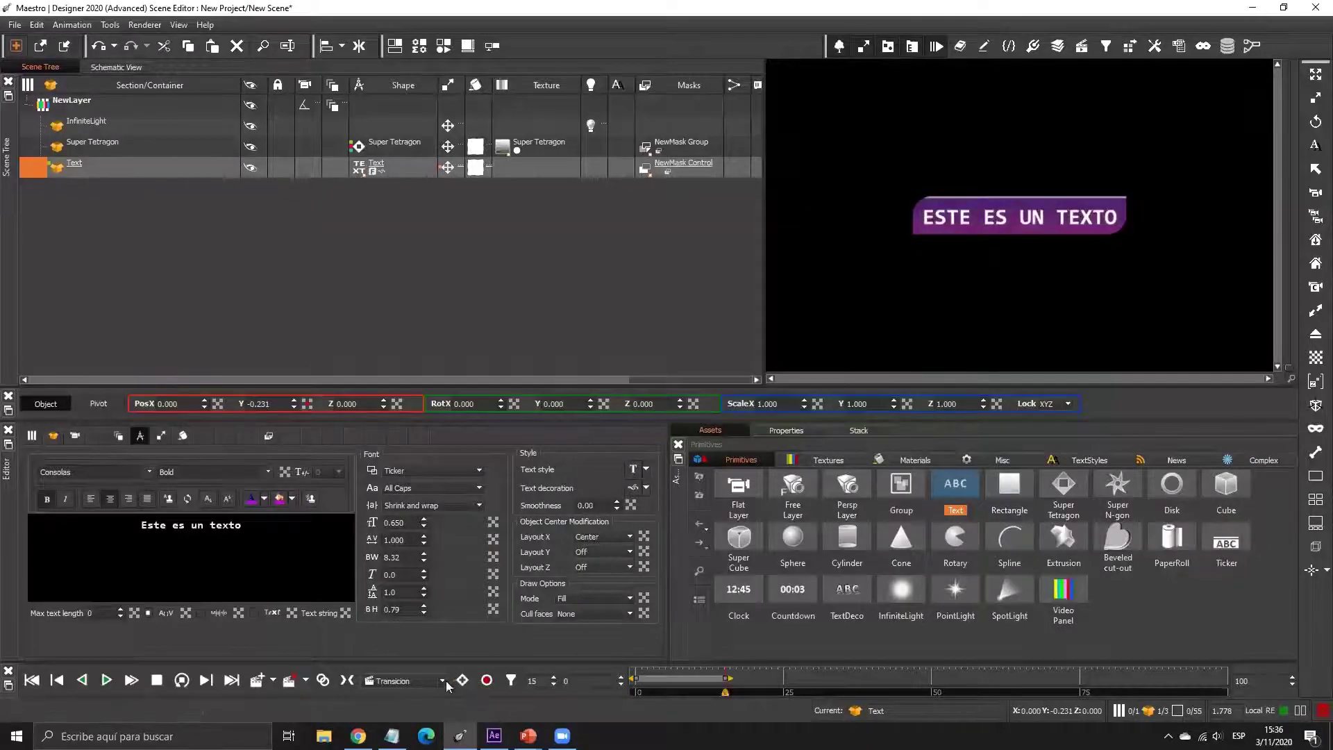
- Load the animation layout with Entrada active and review the channels of Entrada and Transicion
left_click(444, 684)
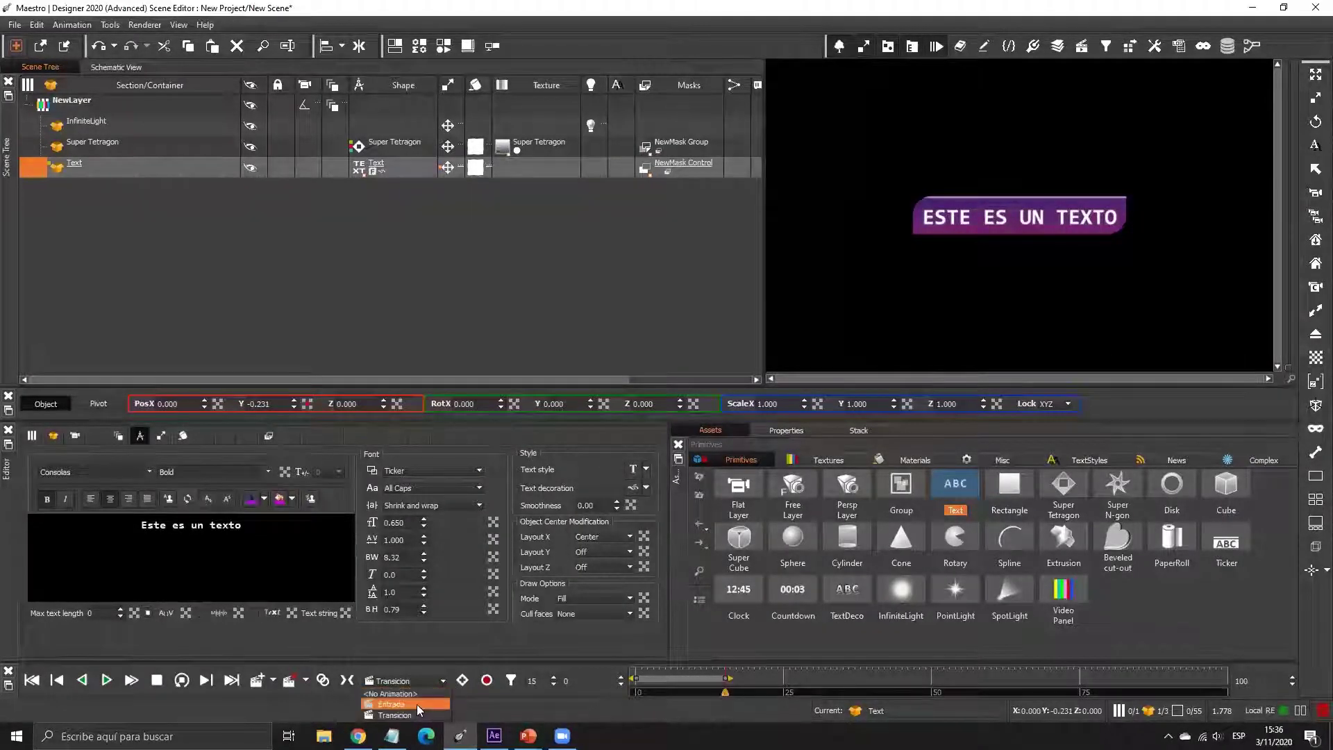
left_click(417, 704)
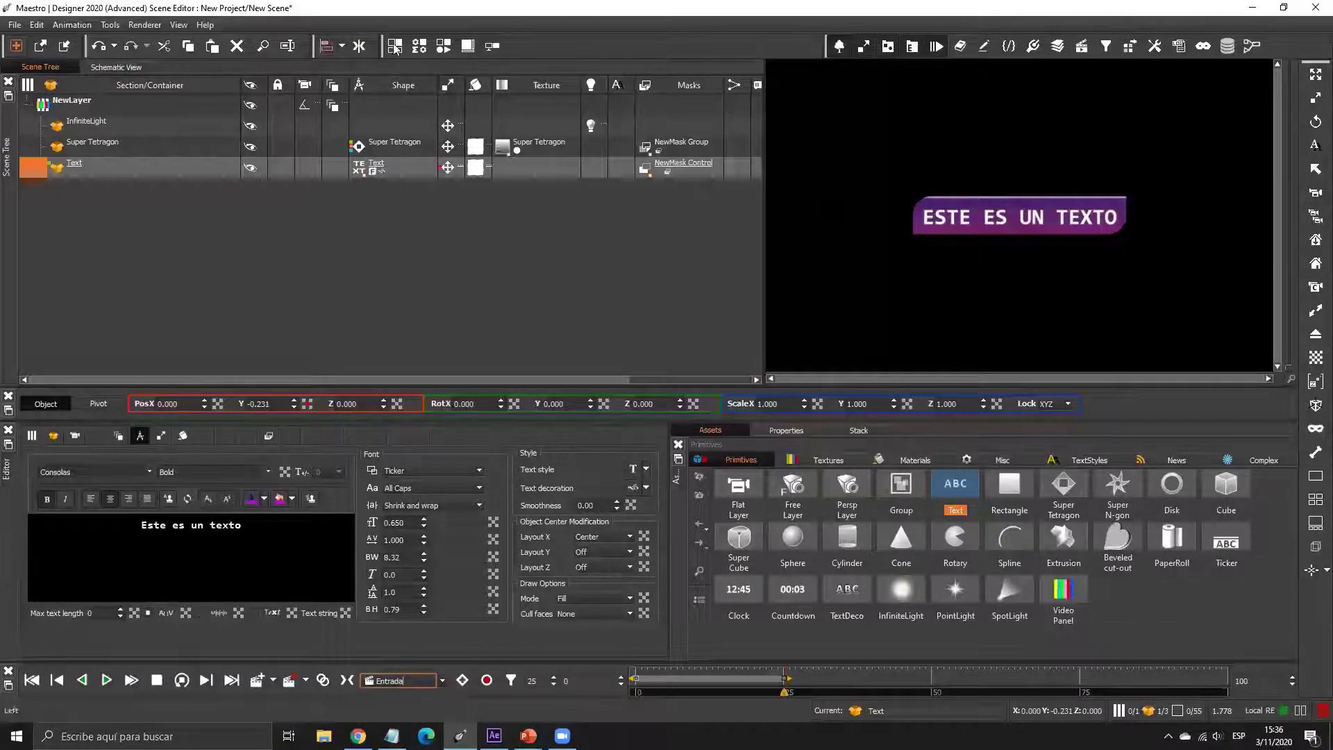
left_click(443, 46)
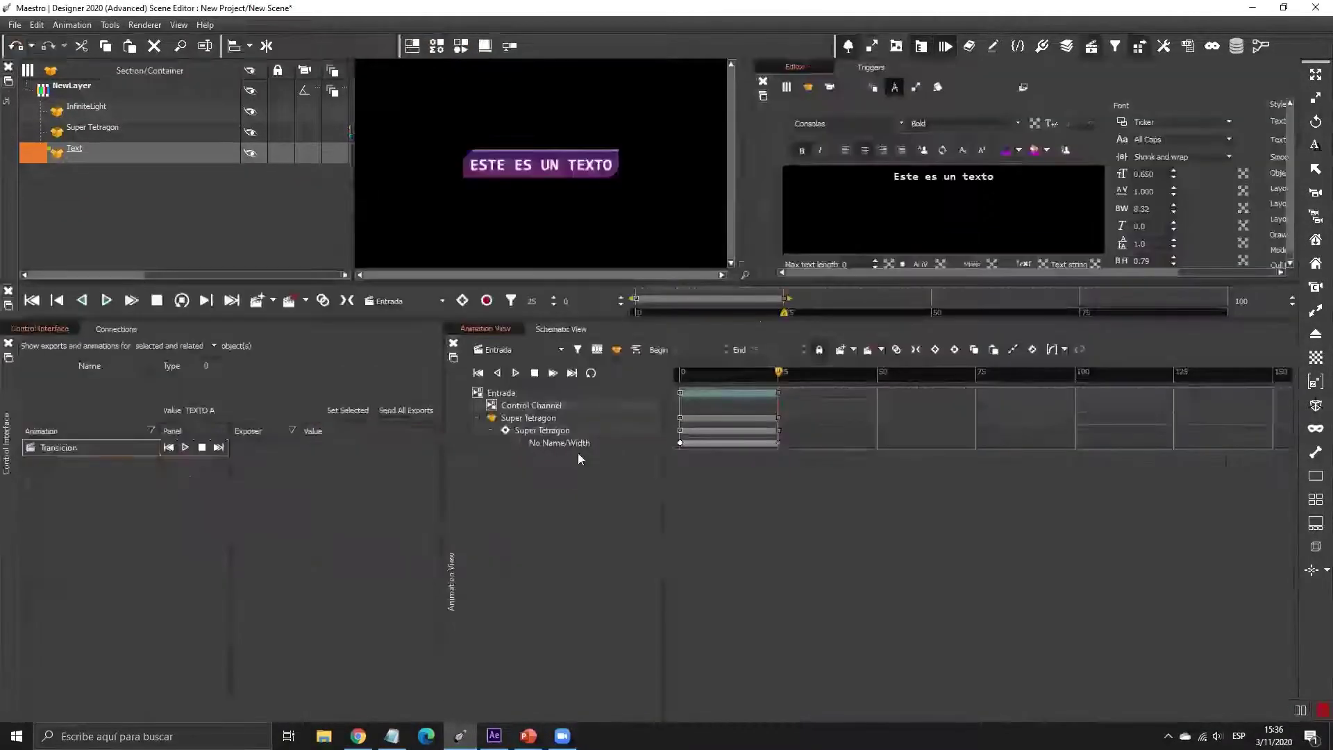
left_click(572, 444)
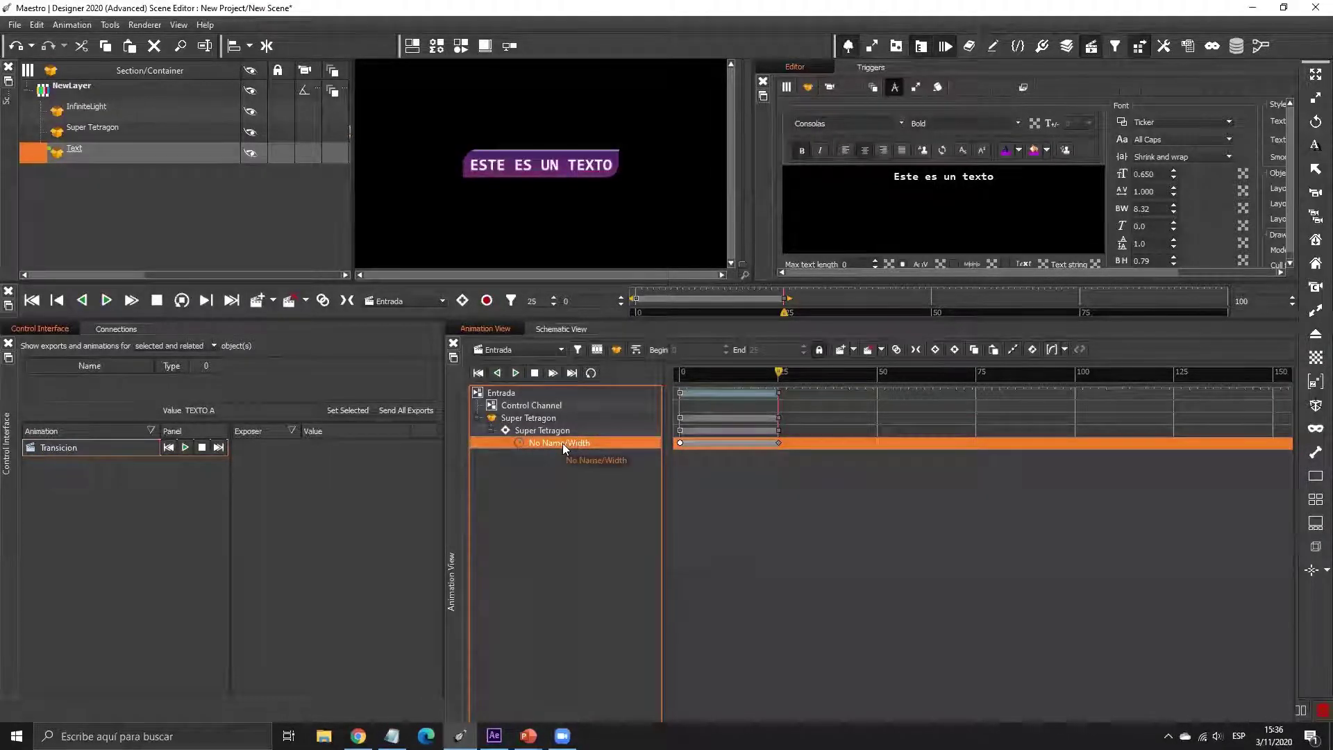
left_click(561, 354)
left_click(521, 379)
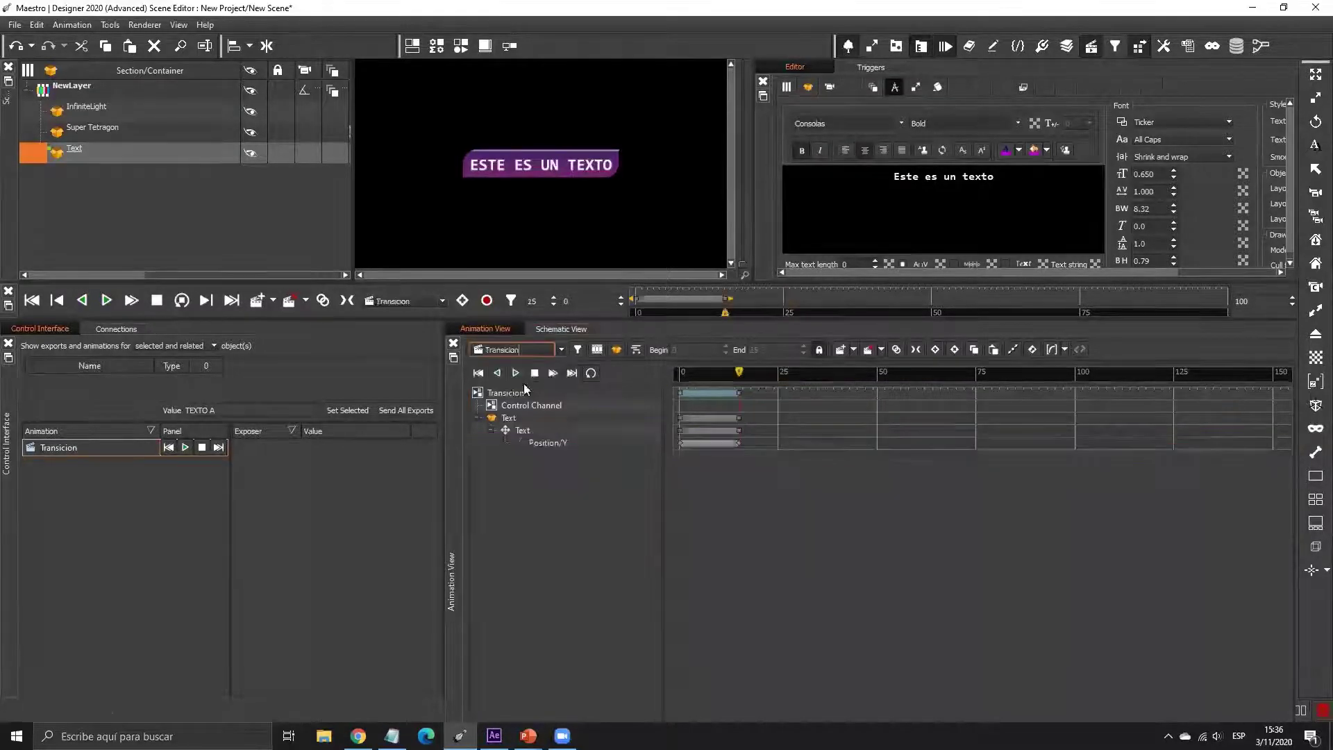
- Copy the Super Tetragon's Width channel from the Entrada animation to Transicion
left_click(561, 353)
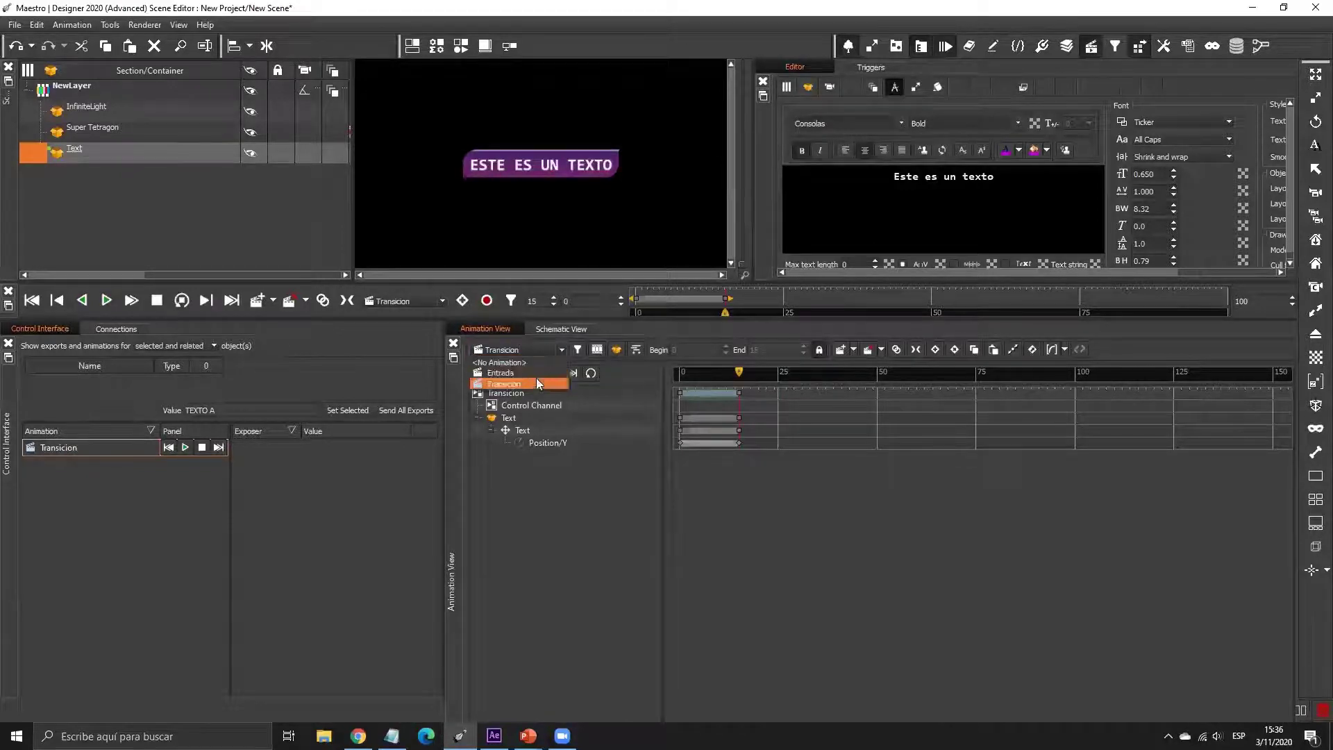
left_click(530, 369)
left_click(568, 445)
right_click(568, 444)
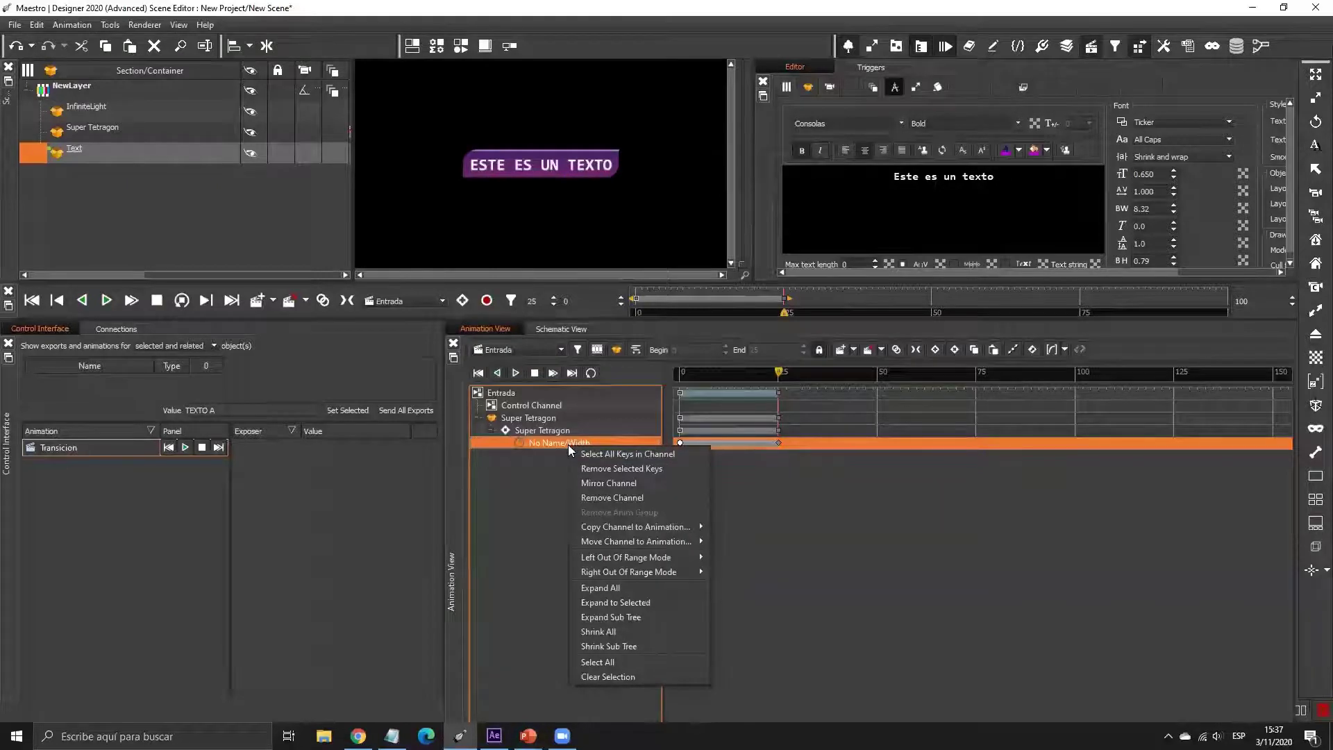
mouse_move(620, 527)
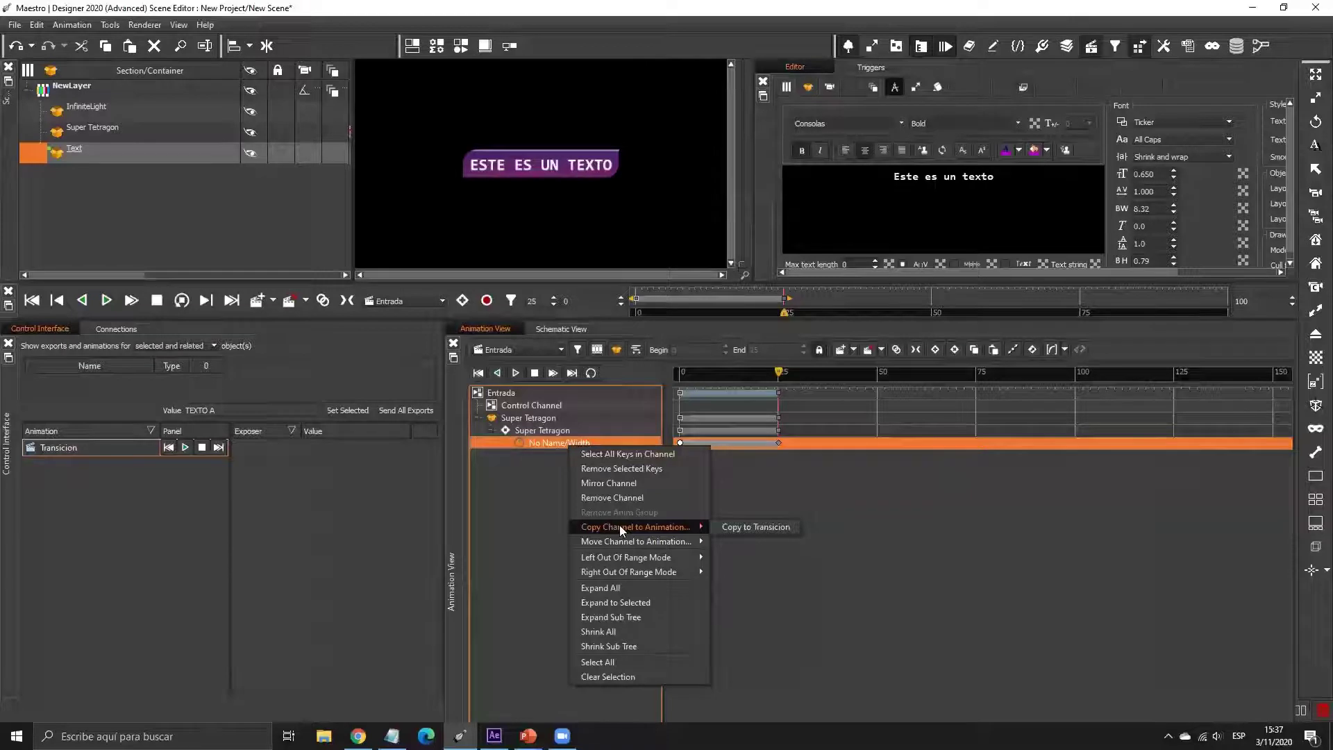
left_click(755, 527)
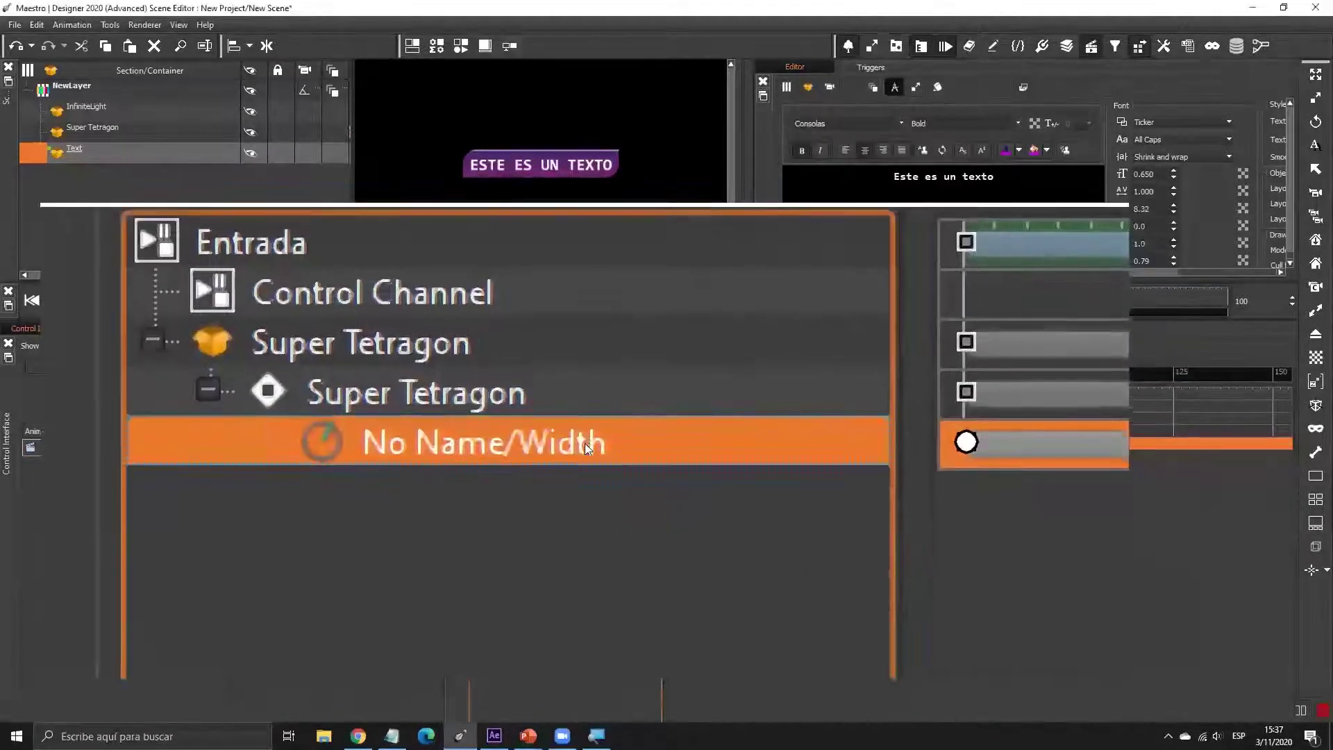
right_click(585, 442)
mouse_move(631, 530)
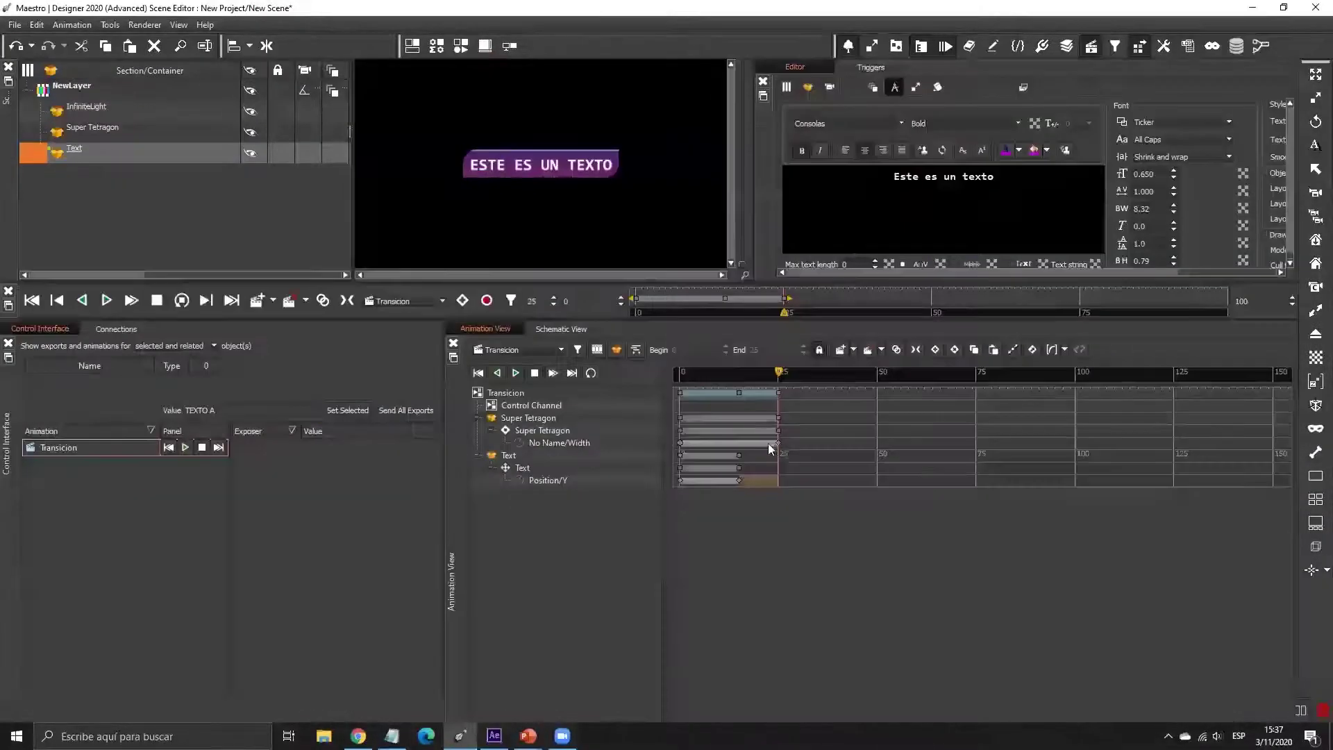
- Move the end key of Transicion's Width channel to frame 15 and set the first Position/Y key's segment mode to Accelerated
left_click_drag(769, 447, 739, 456)
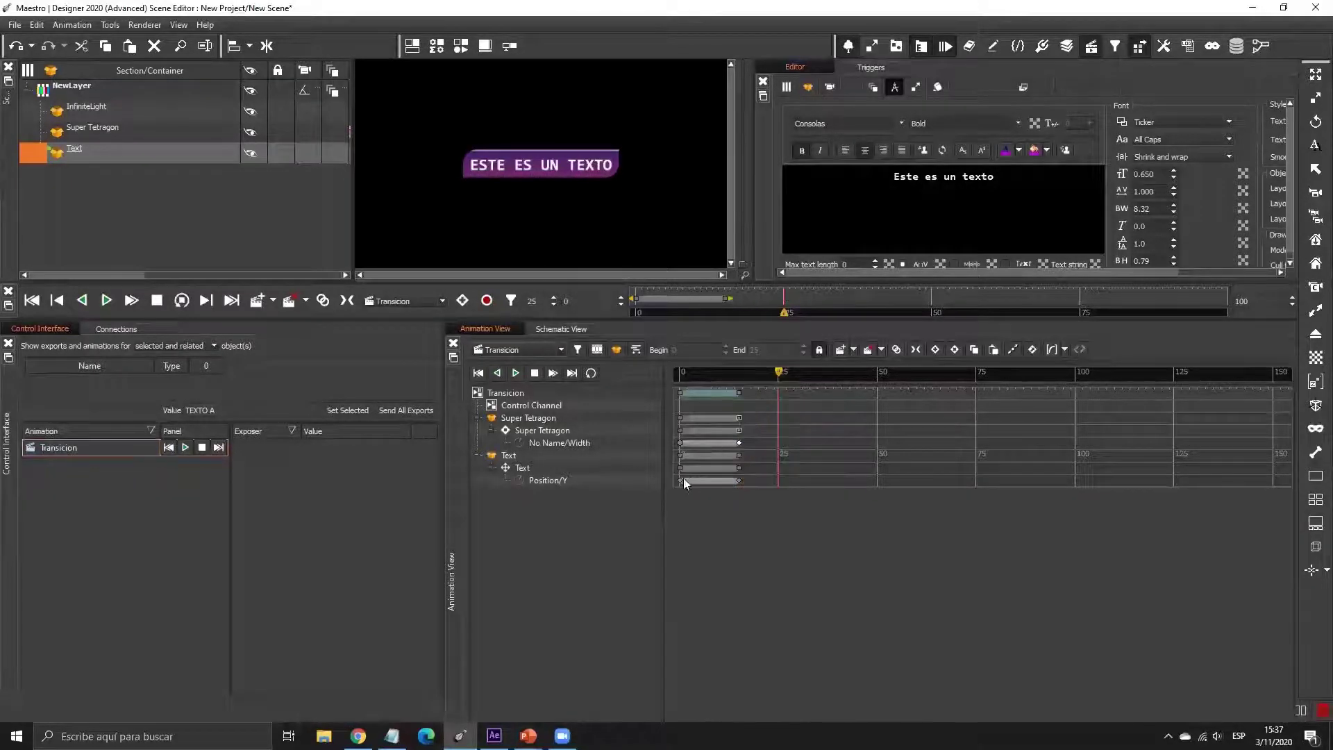
double_click(678, 481)
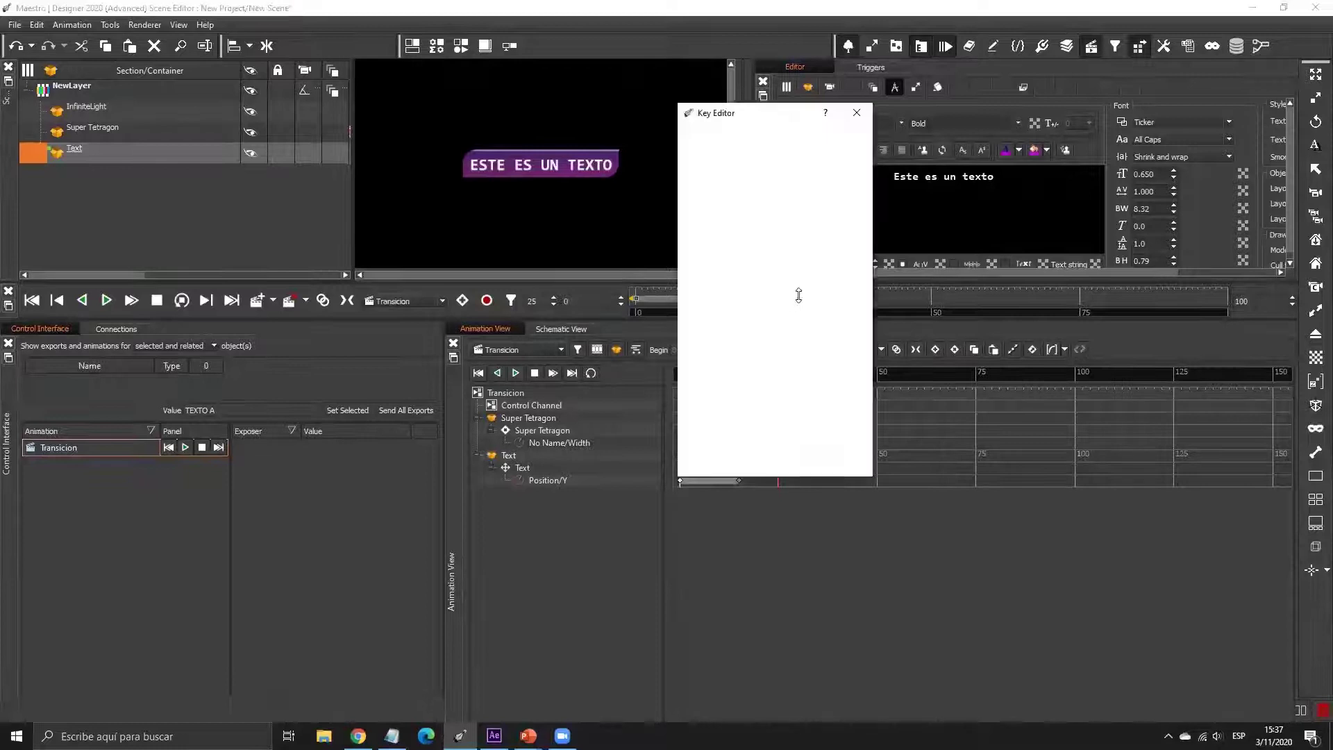
key("Down")
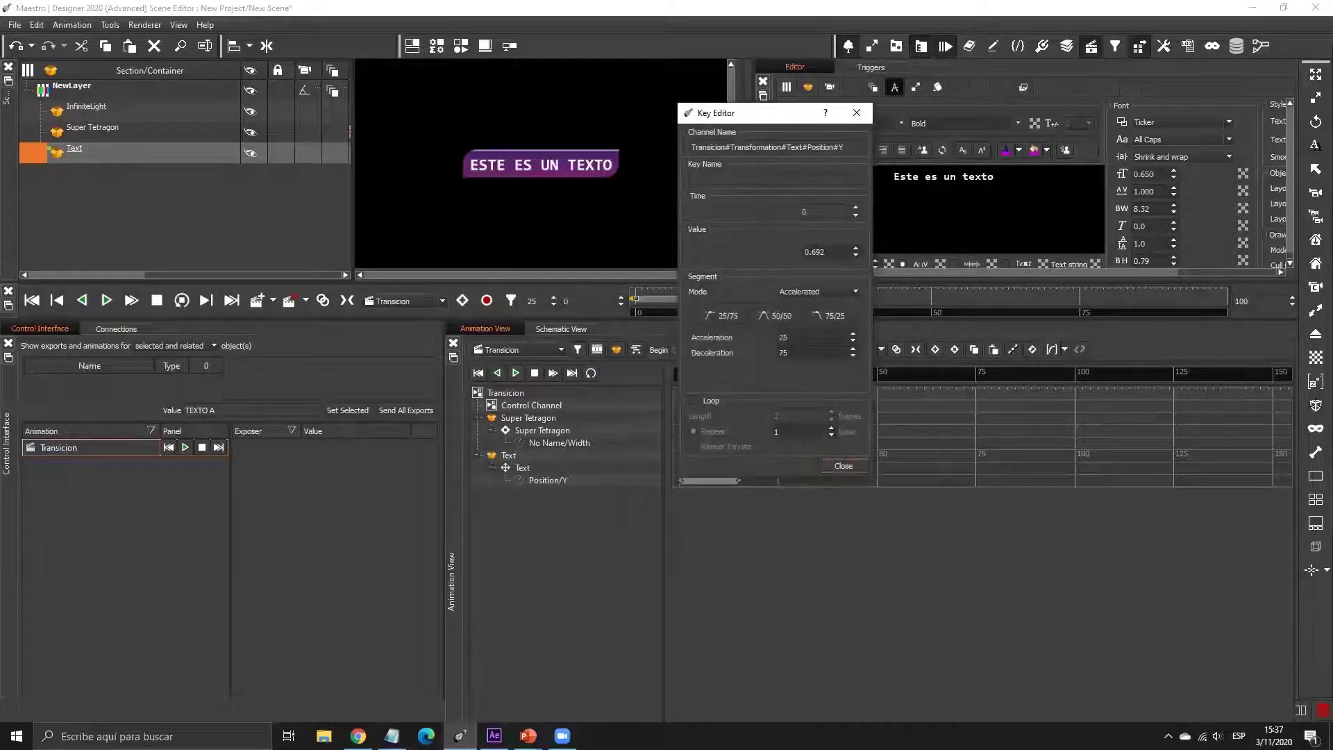
left_click(842, 465)
- Return to the Scene Assembly layout and play the Transicion animation
left_click(412, 46)
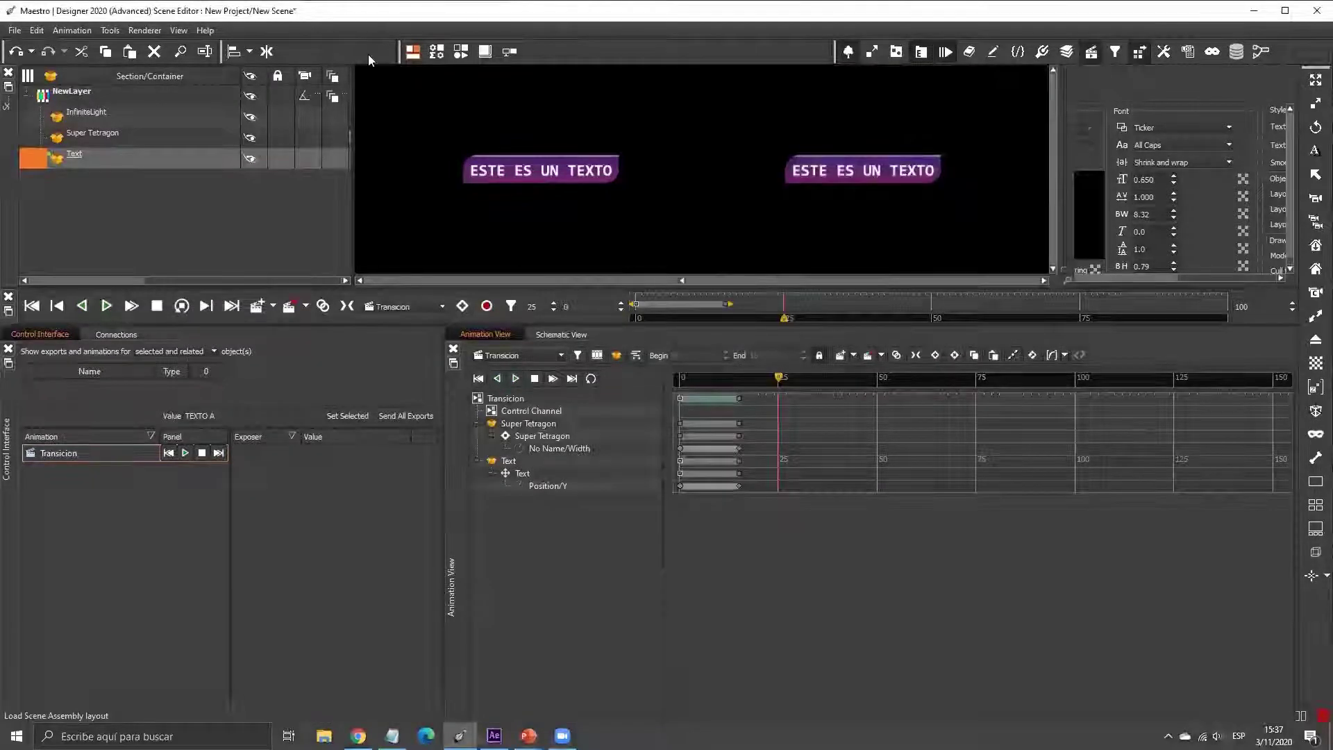
left_click(108, 711)
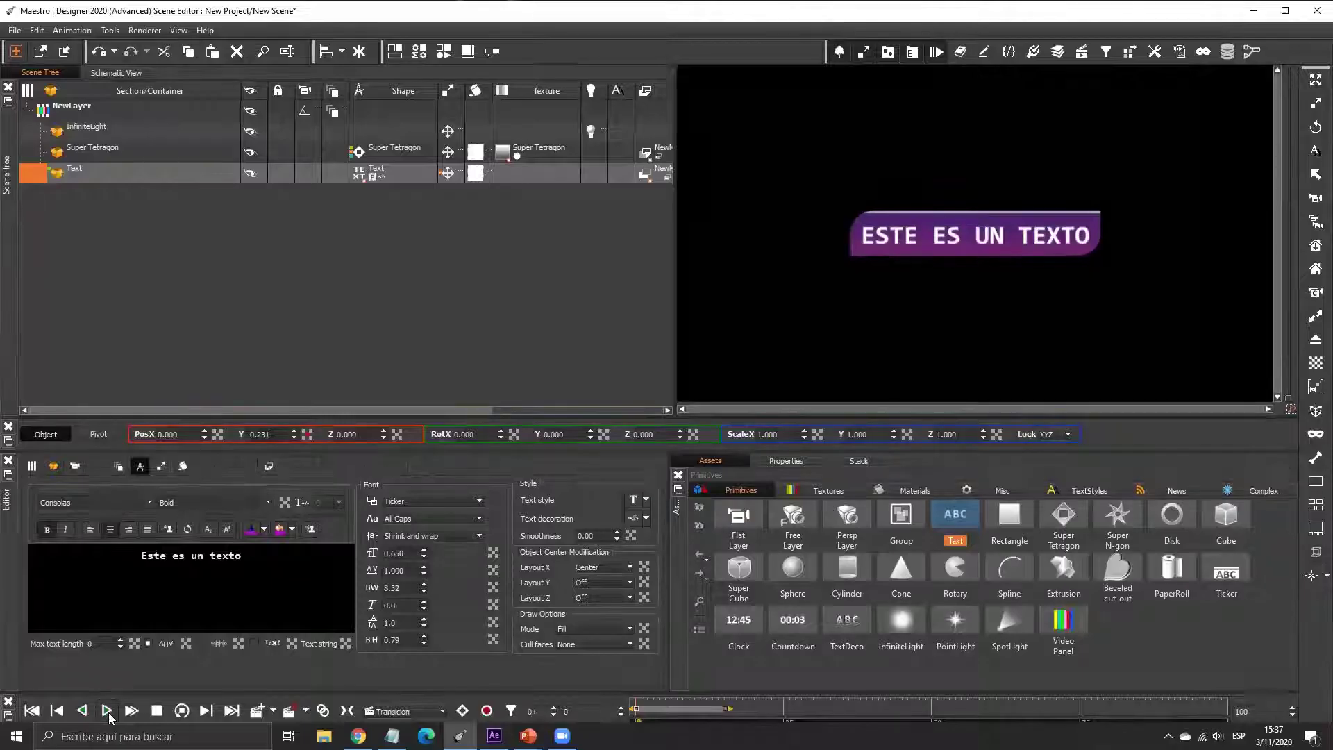
left_click(108, 712)
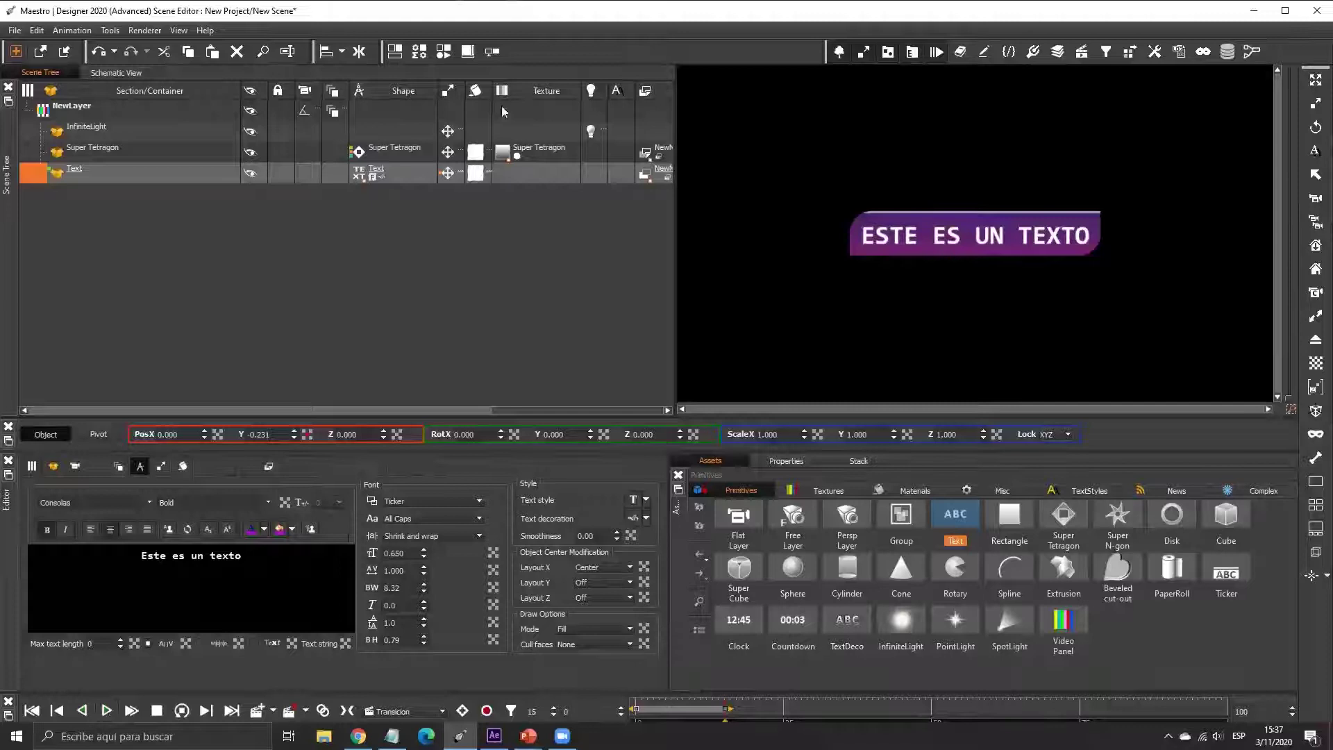
- Narrow the scene tree's Section/Container column and replay the Transicion animation
left_click(240, 89)
left_click_drag(241, 89, 175, 100)
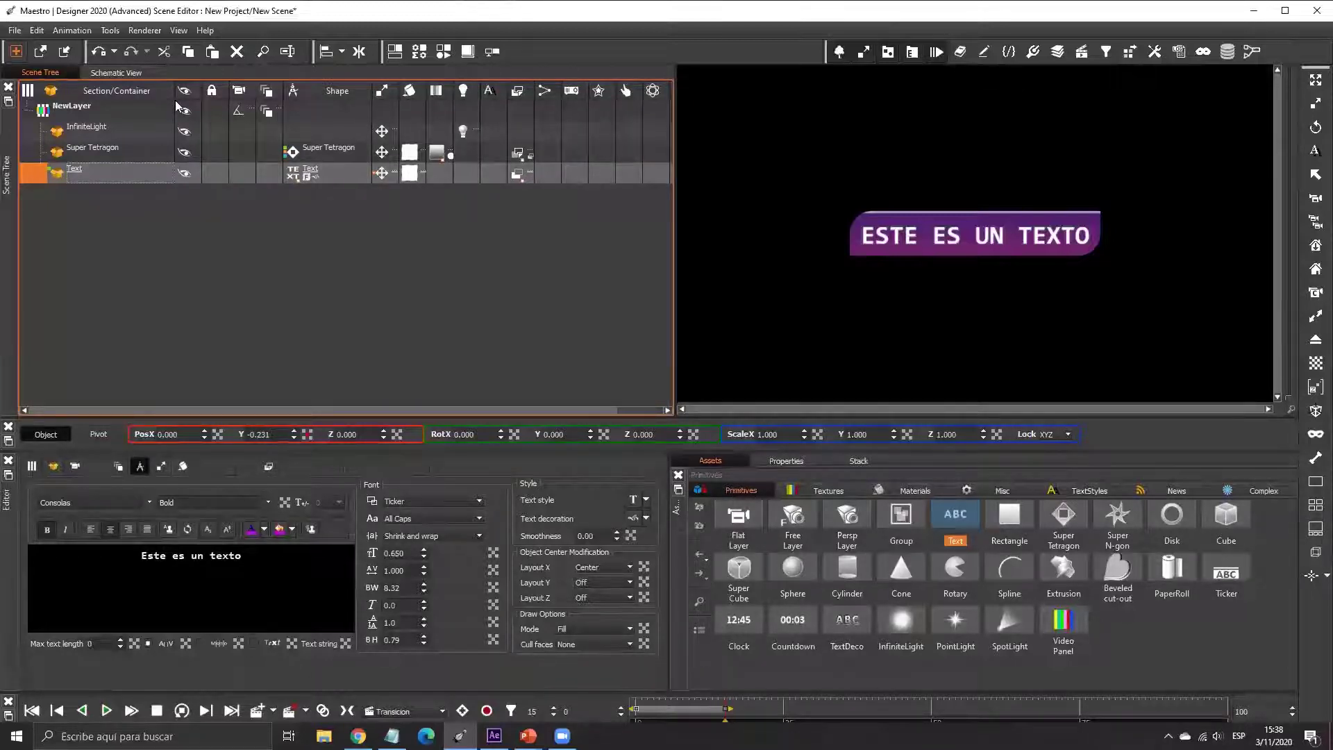
left_click(102, 715)
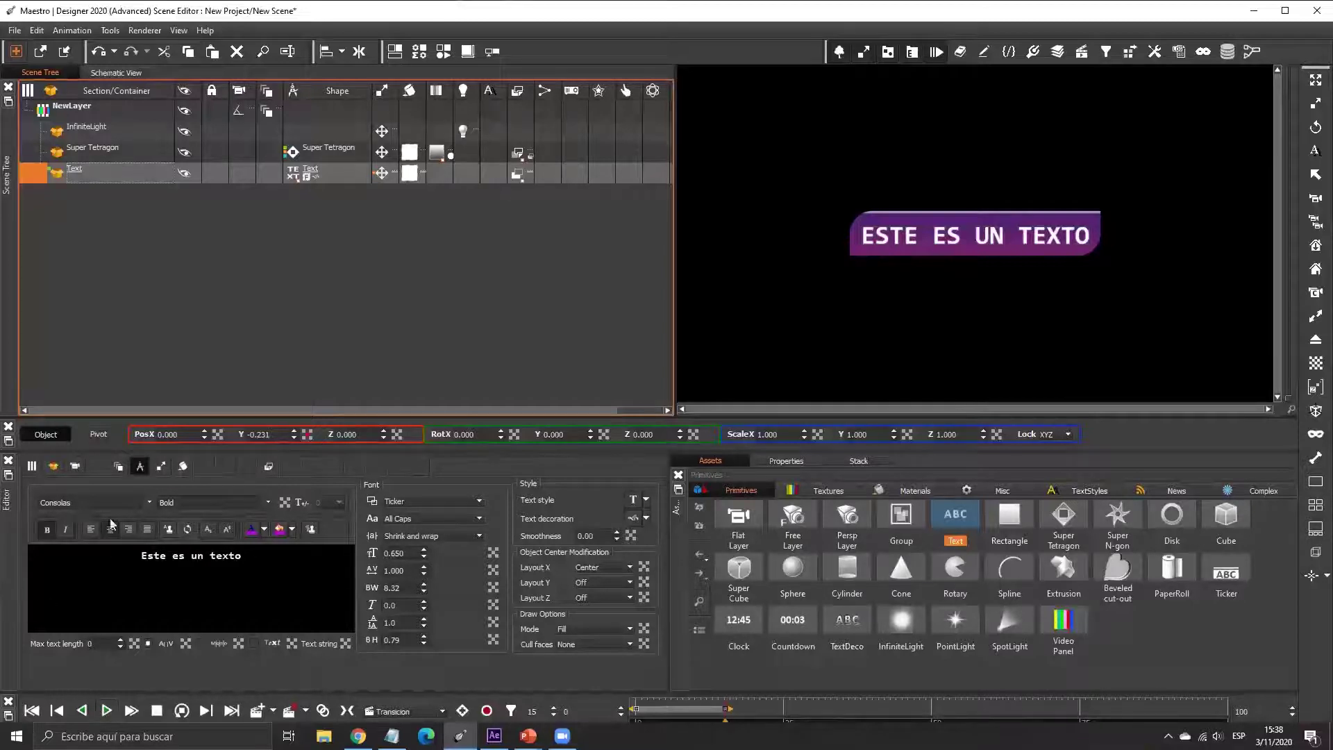
- Open the Triggers view to see the available events and actions
left_click(1033, 52)
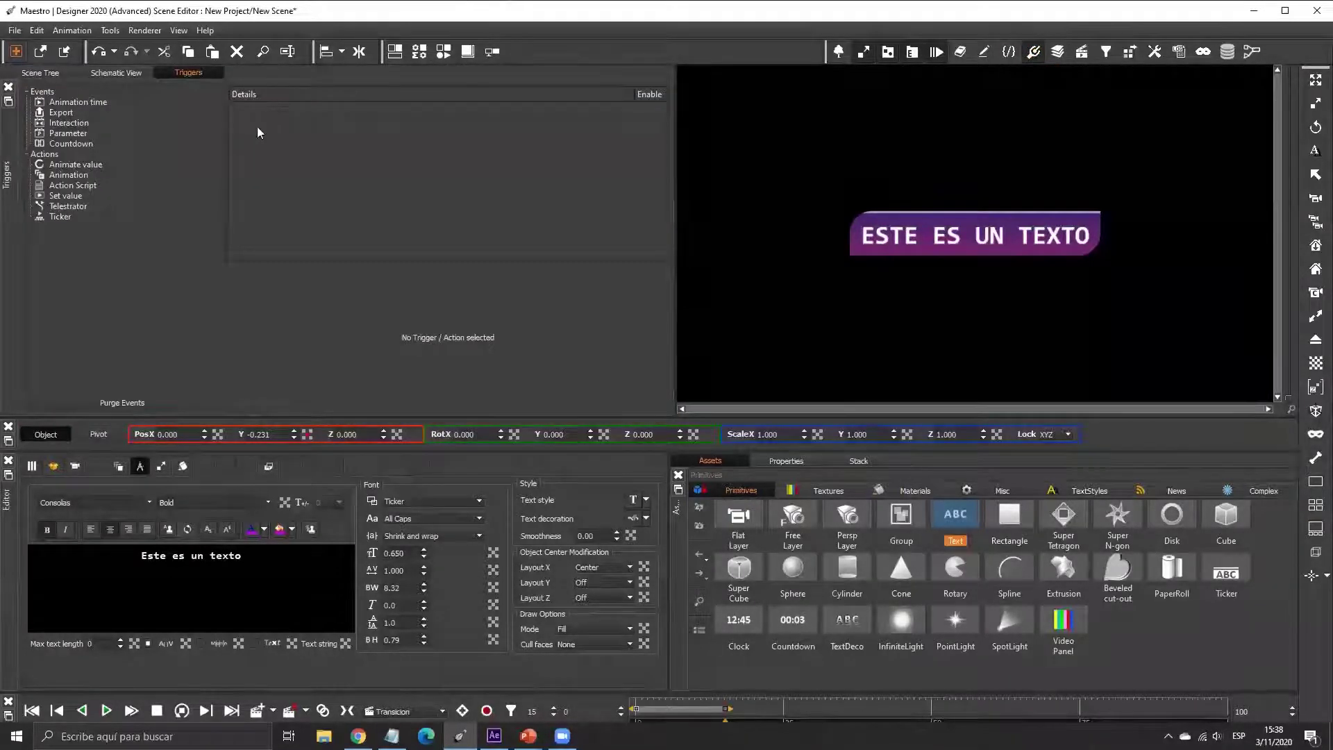
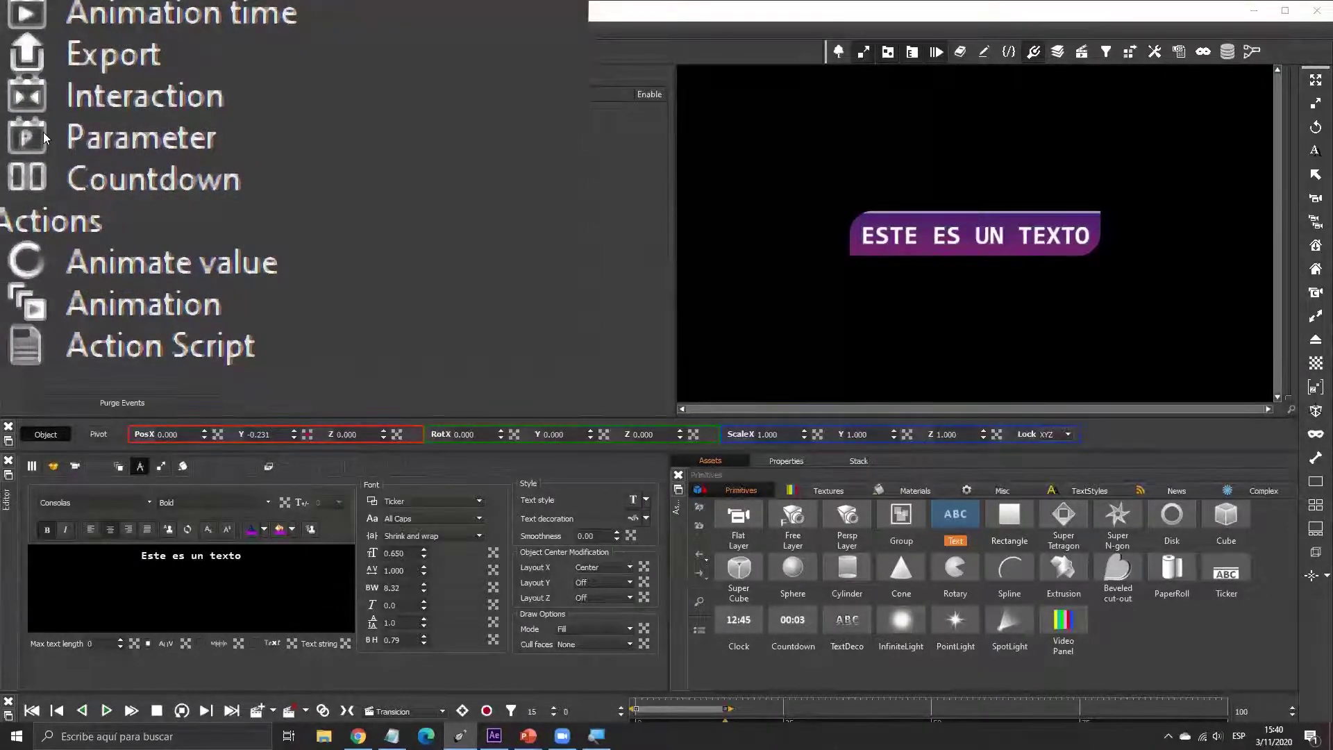
key("super+Escape")
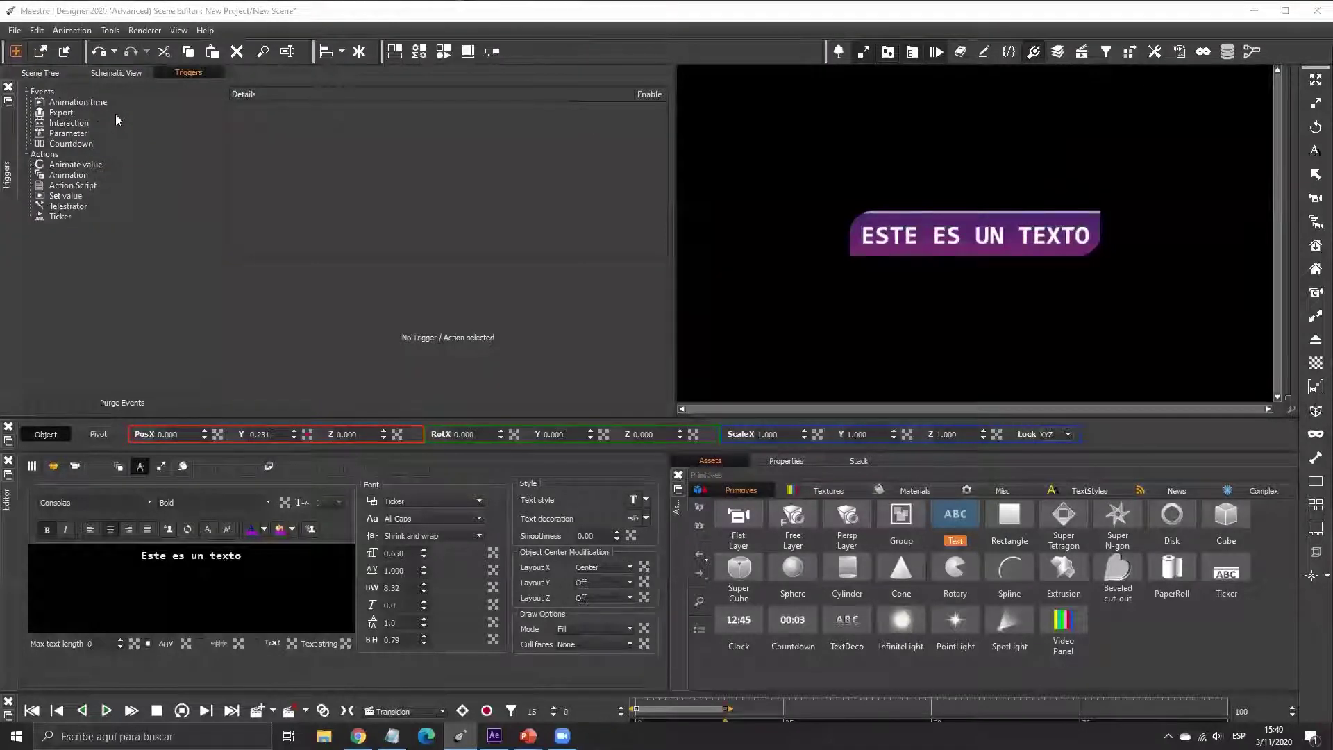
- Add a Parameter event to the trigger list and assign the text object's Text string as its property
left_click(68, 133)
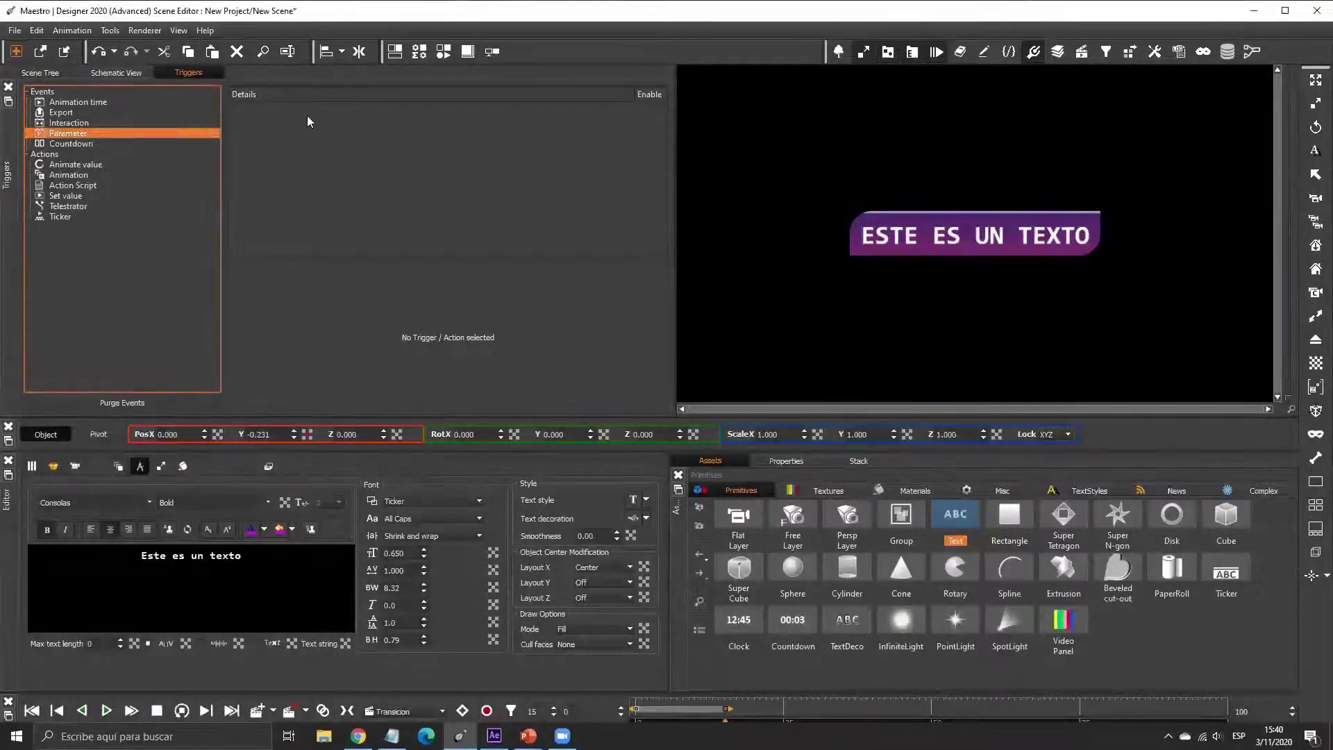
double_click(309, 116)
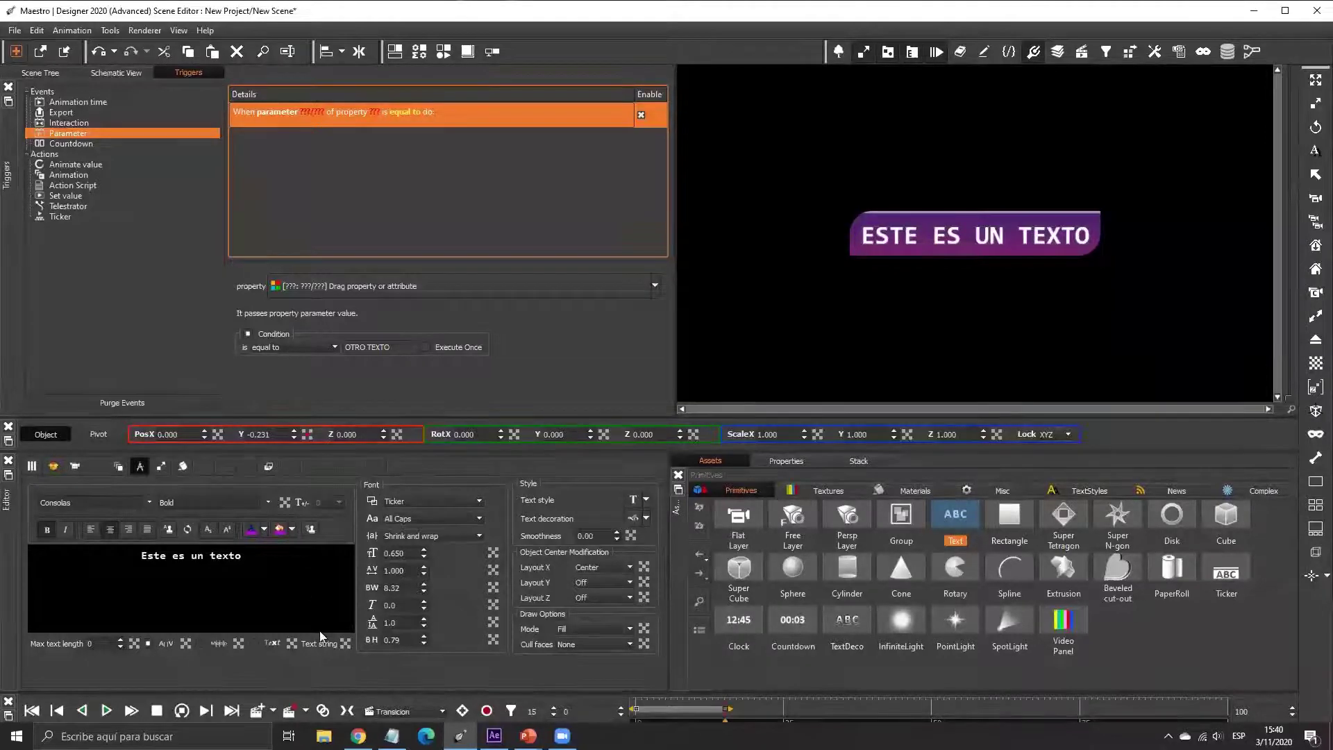
left_click_drag(348, 646, 397, 286)
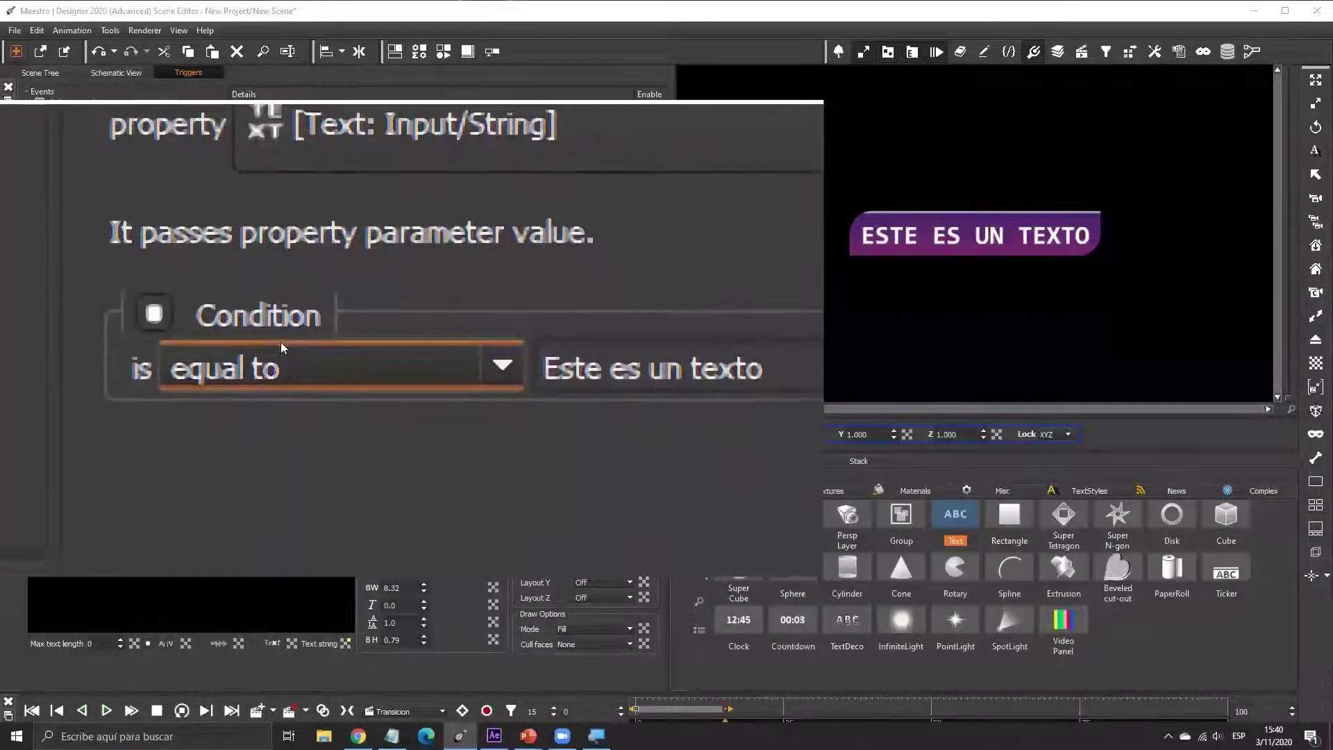
- Set the Parameter event's condition to be equal to a person's first name
left_click(285, 347)
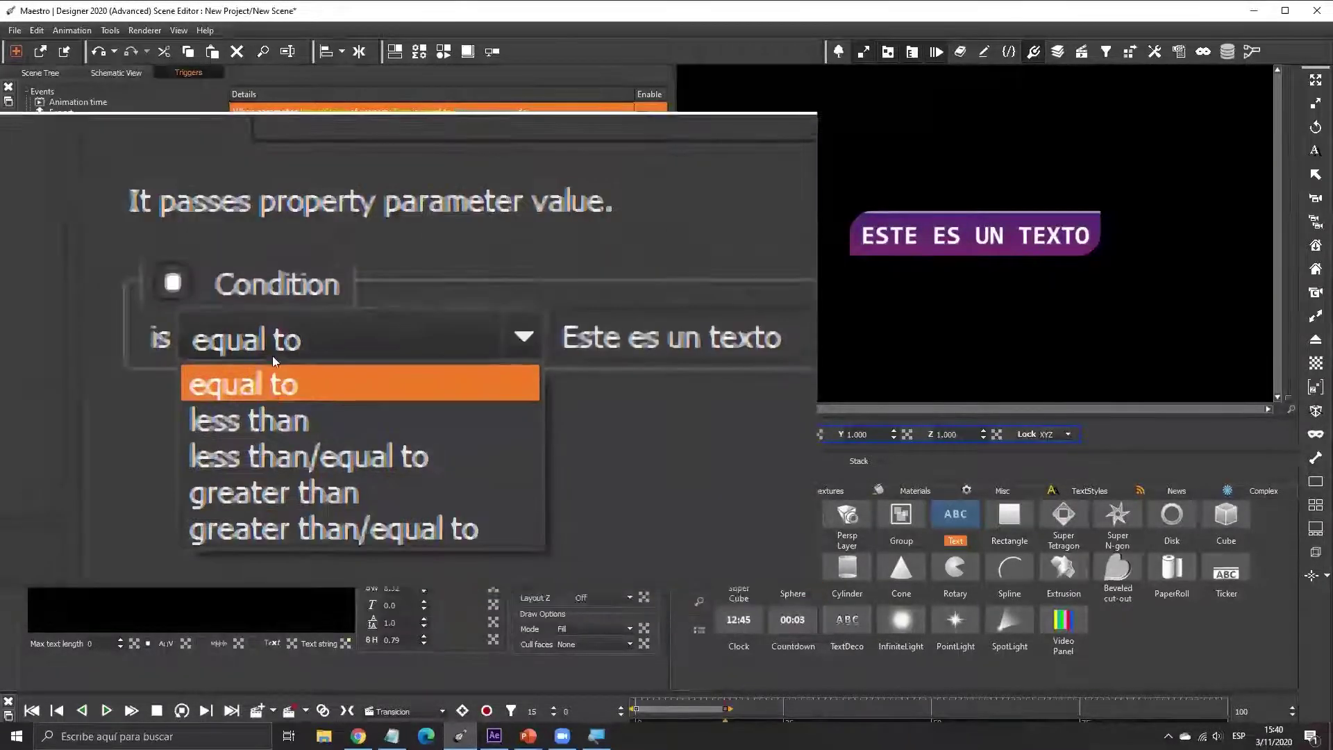
left_click(272, 361)
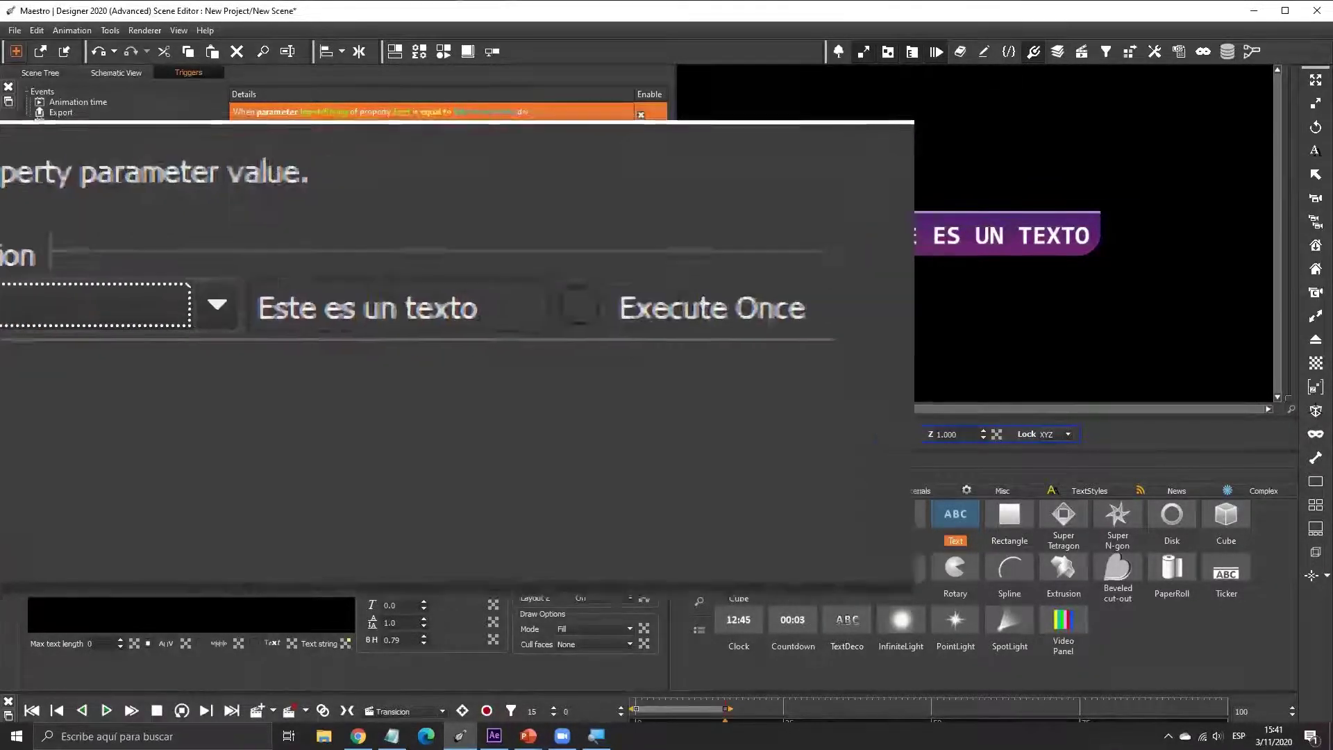
left_click(418, 280)
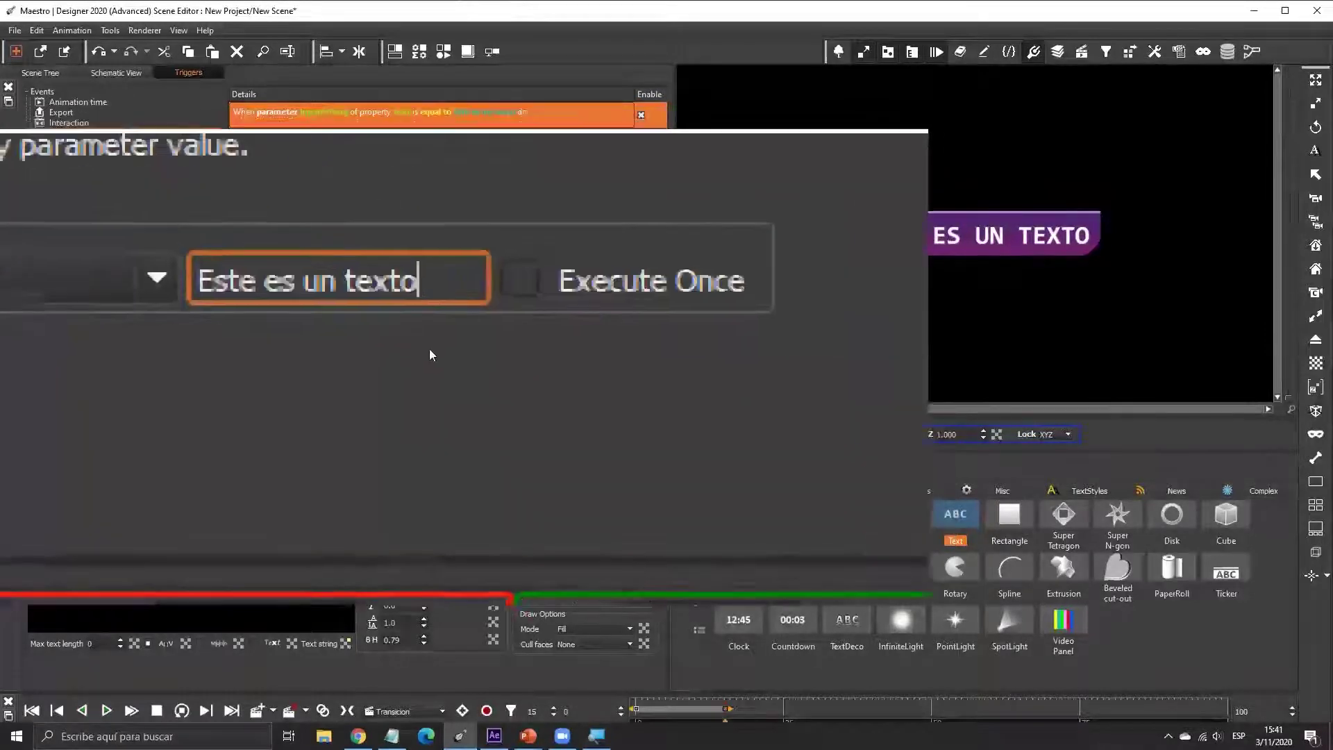
mouse_move(360, 343)
left_mouse_down()
mouse_move(363, 322)
mouse_move(340, 346)
left_mouse_up()
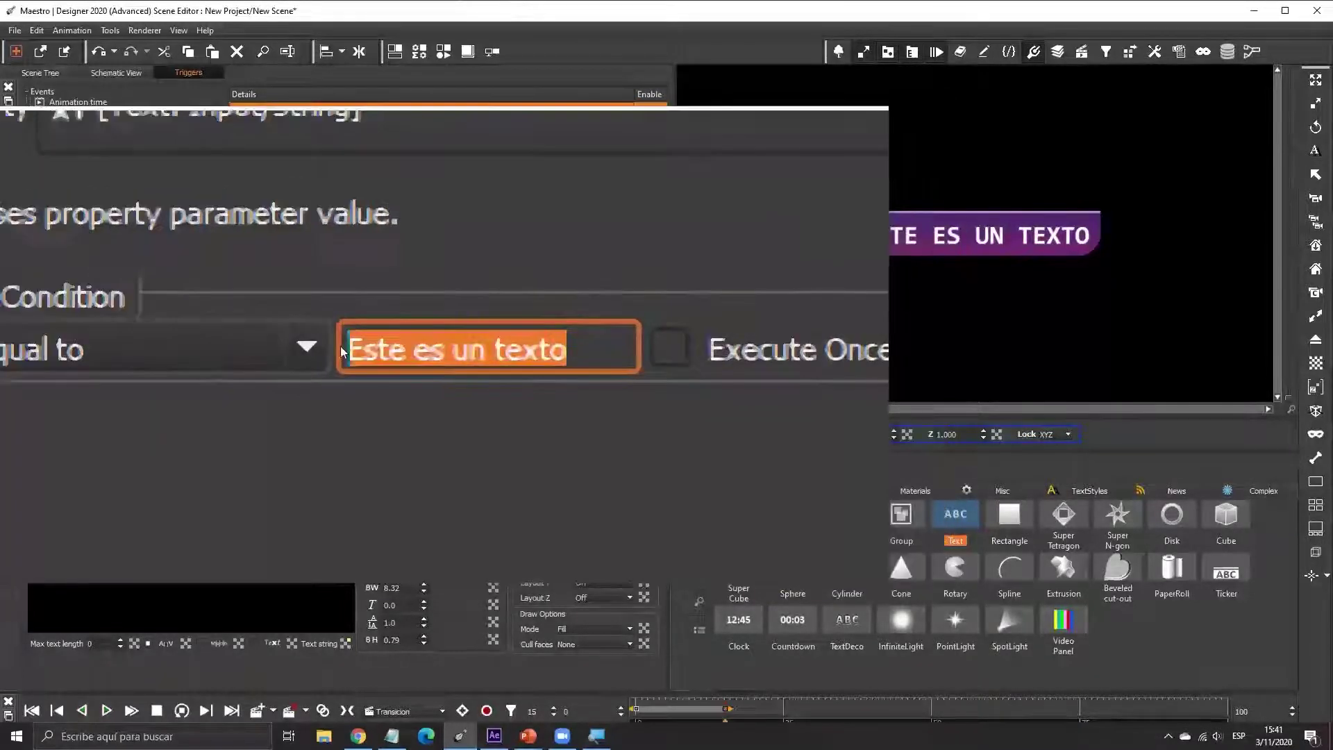
type("Sebastian")
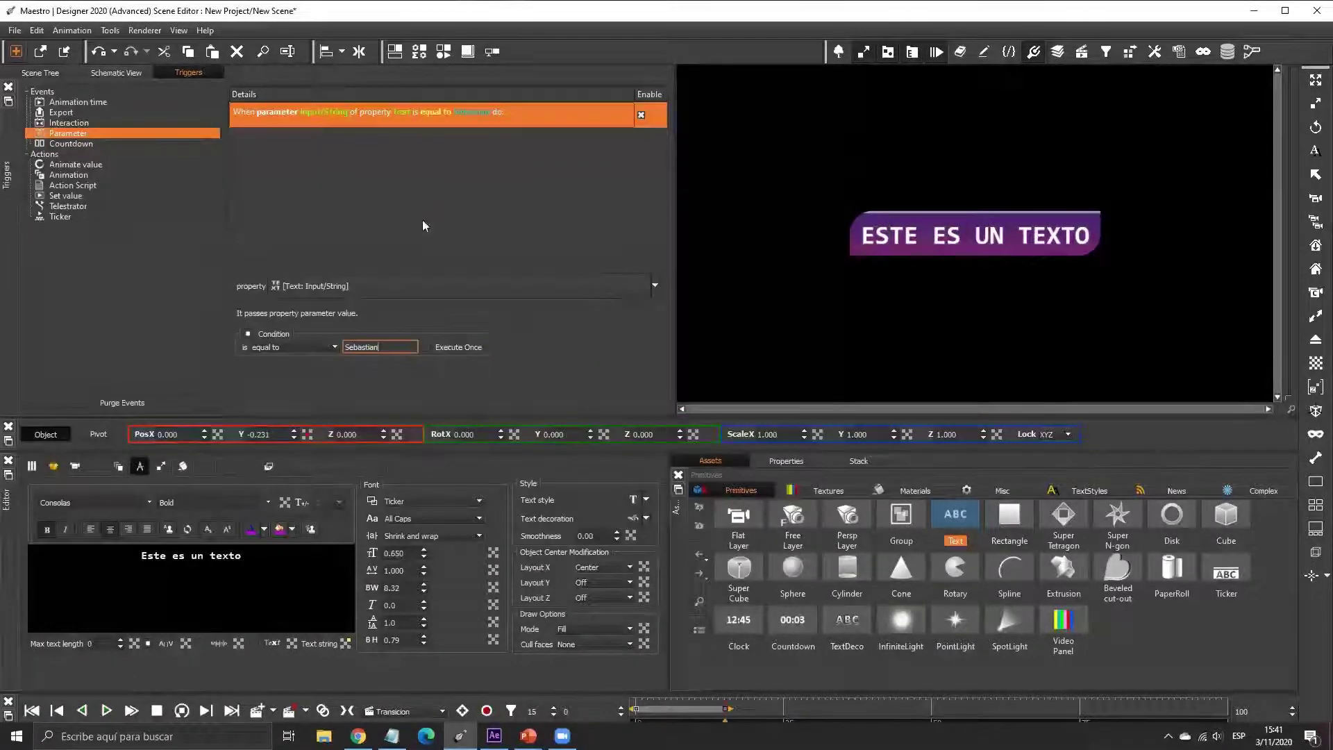
- Add an Animation action under the Parameter event, set to Rewind then Play the animation named Transicion
left_click(70, 177)
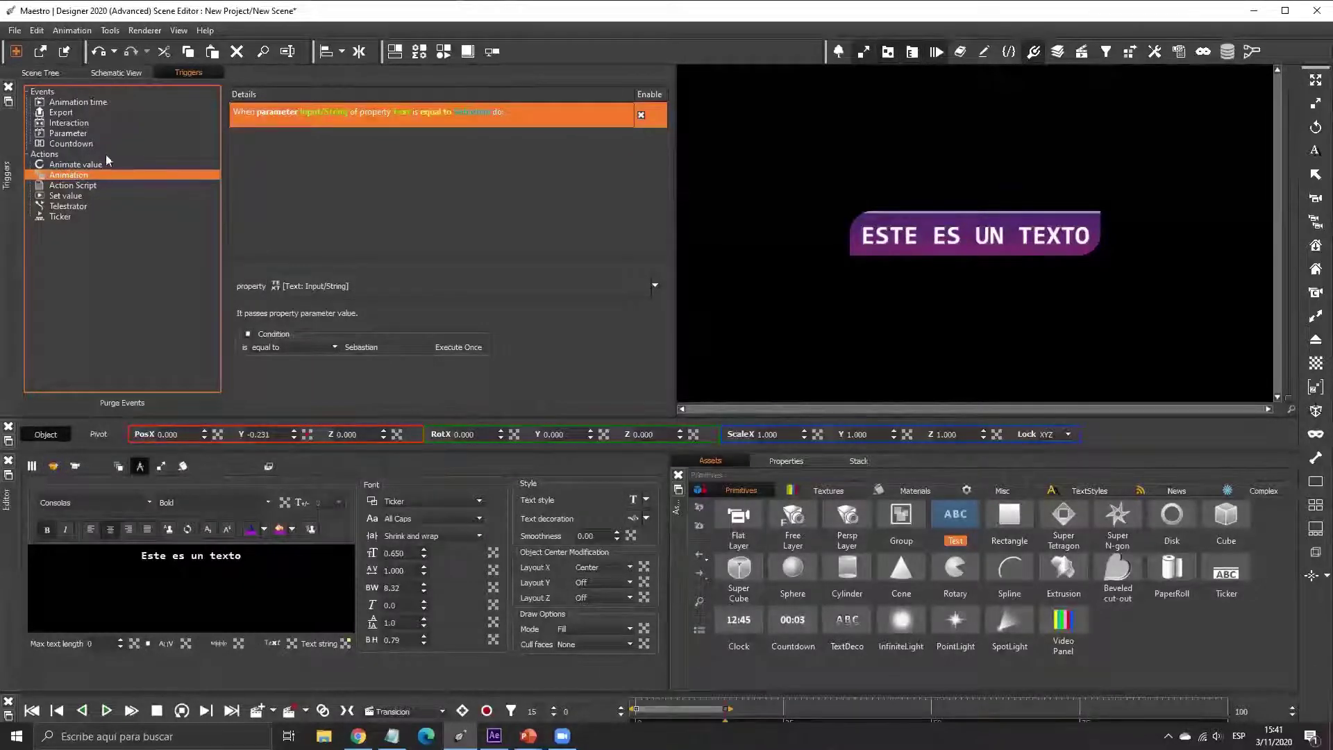
left_click_drag(248, 120, 254, 128)
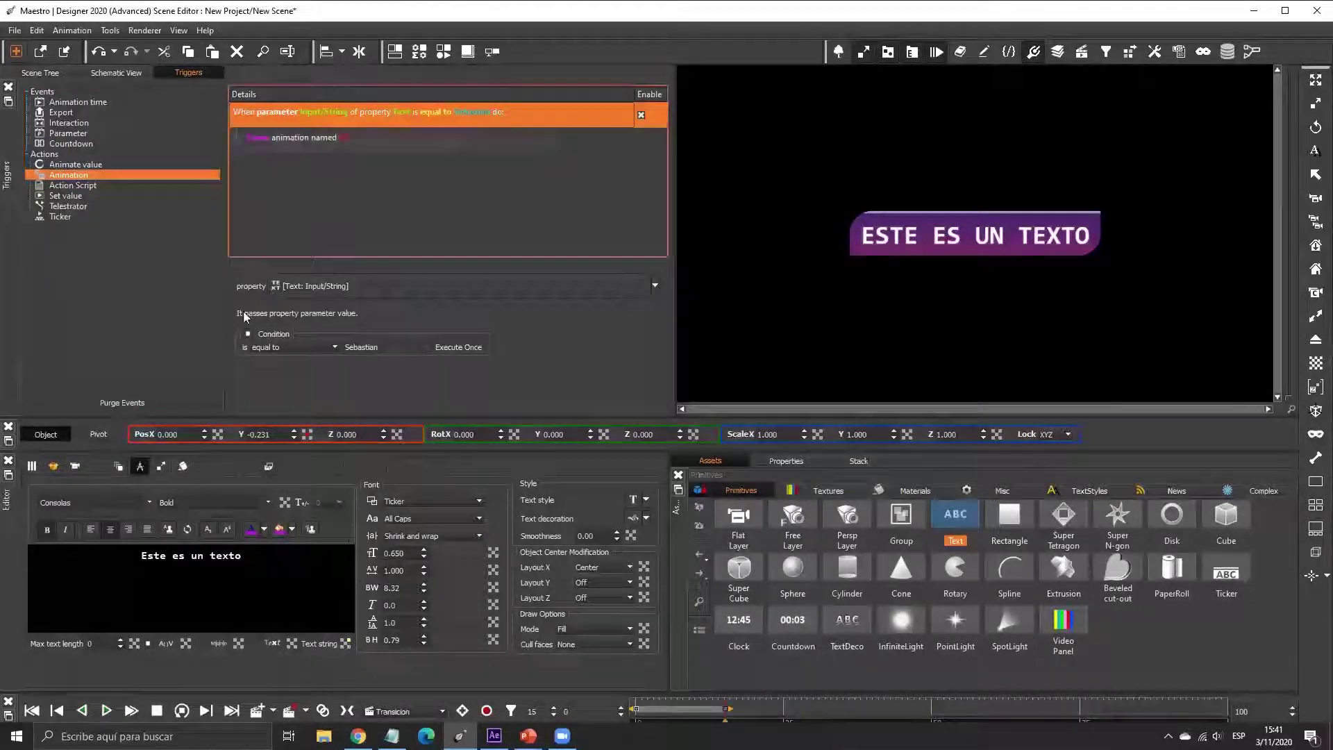
left_click(293, 136)
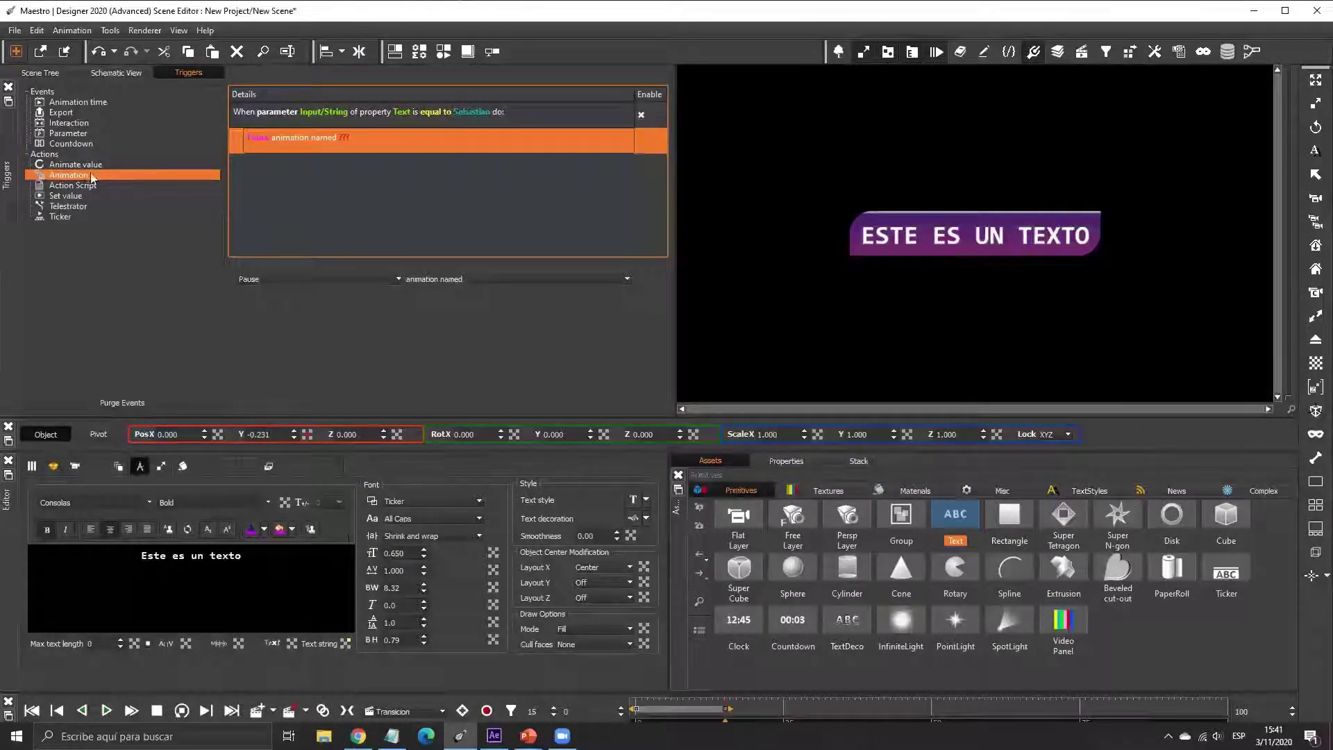
left_click(334, 289)
left_click(331, 283)
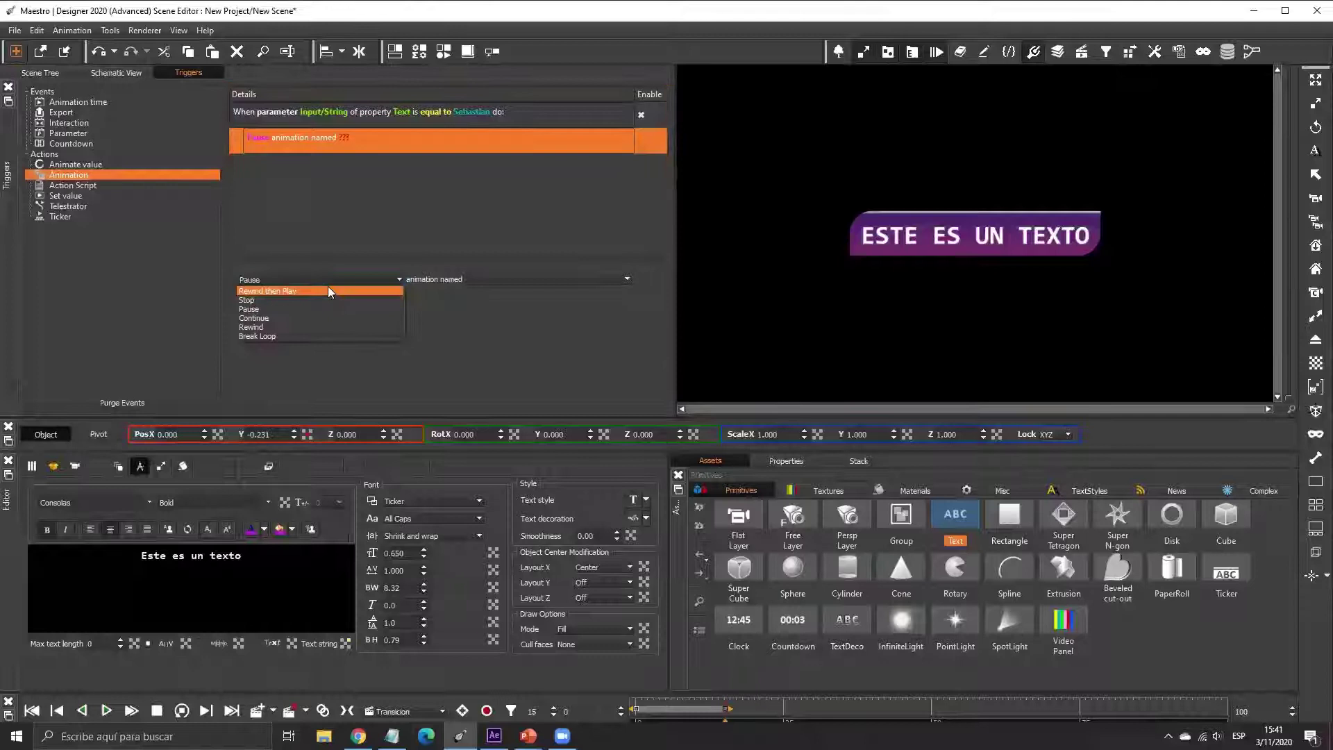
left_click(328, 290)
left_click(495, 278)
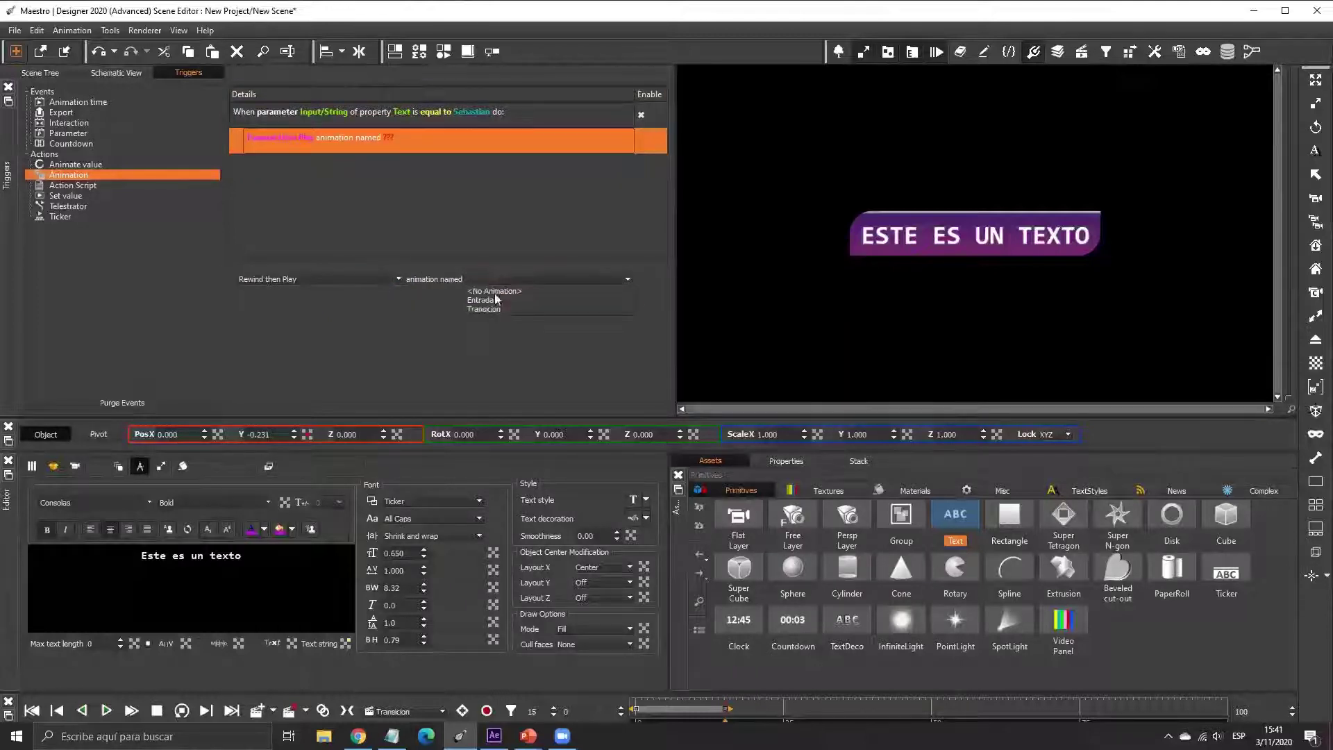
left_click(487, 309)
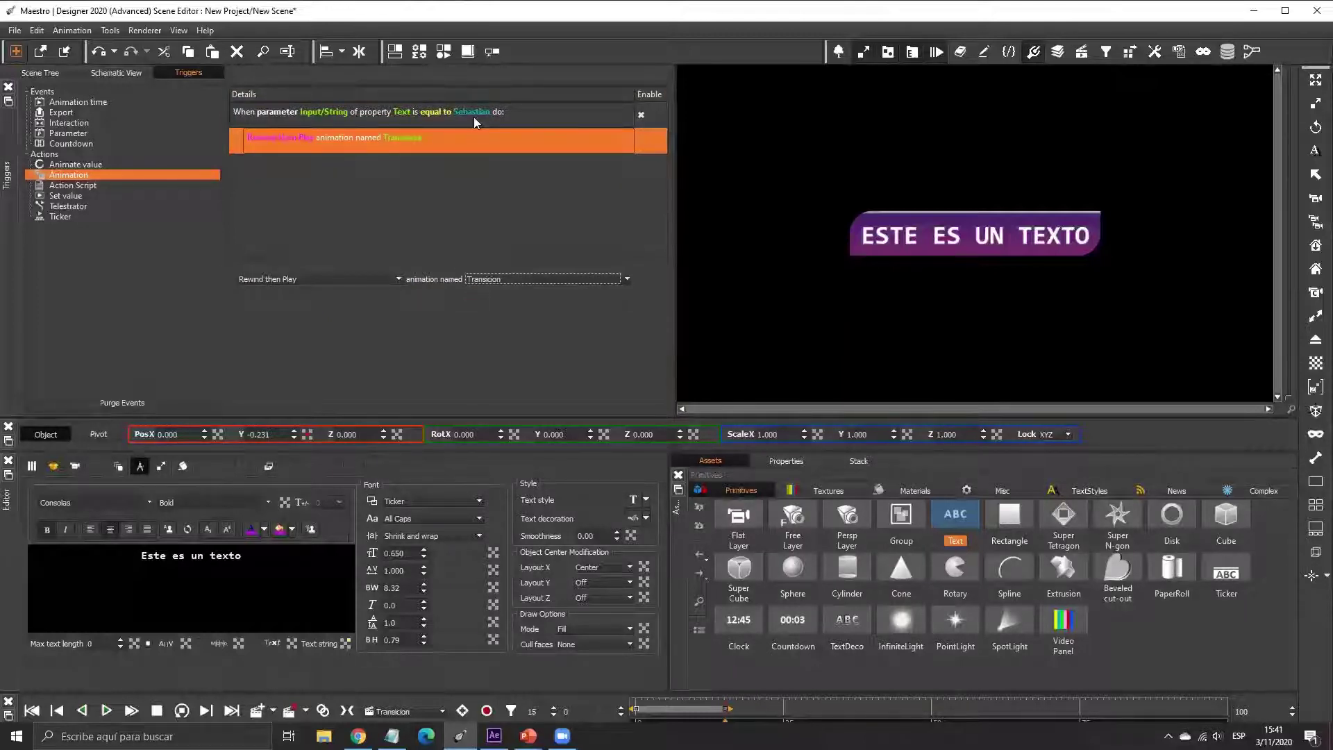
key("super+plus")
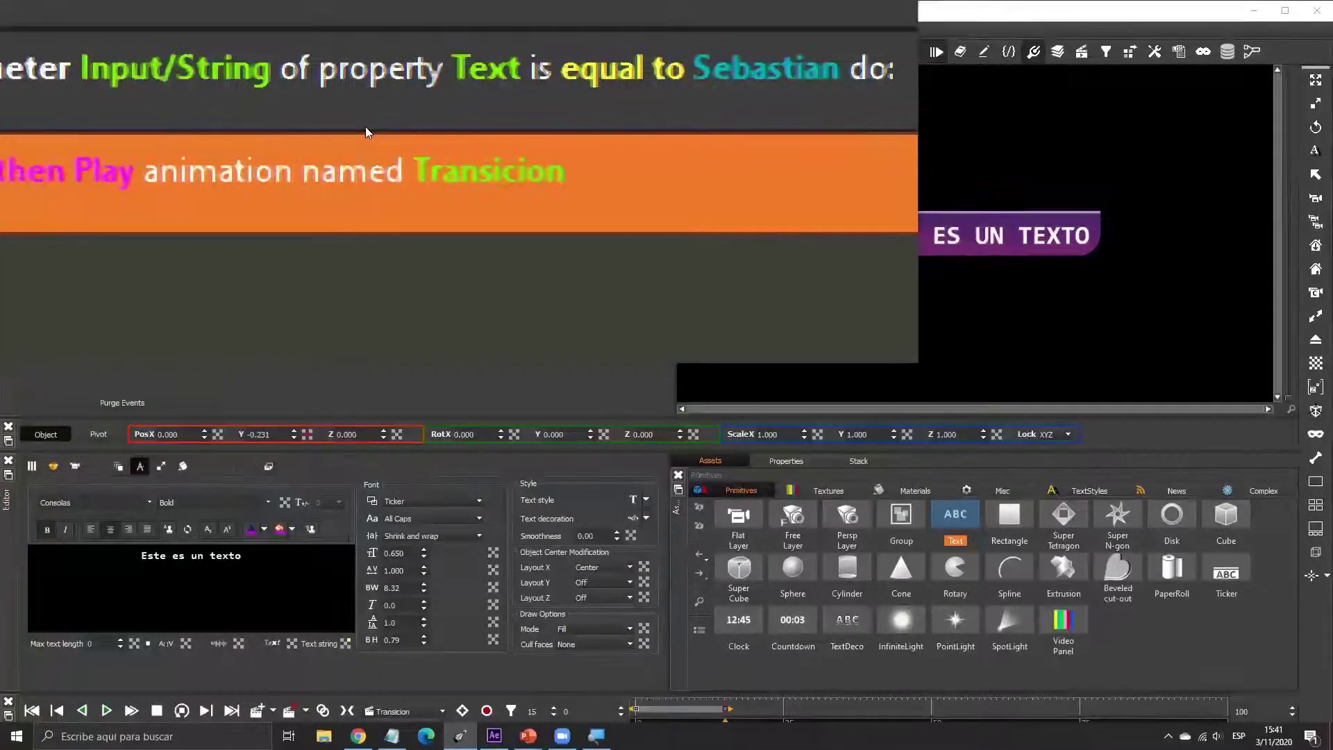
key("super+Escape")
- Test the trigger with the non-matching text "alkjd" in the text object, and clear it
left_click_drag(268, 556, 34, 557)
type("alkjd")
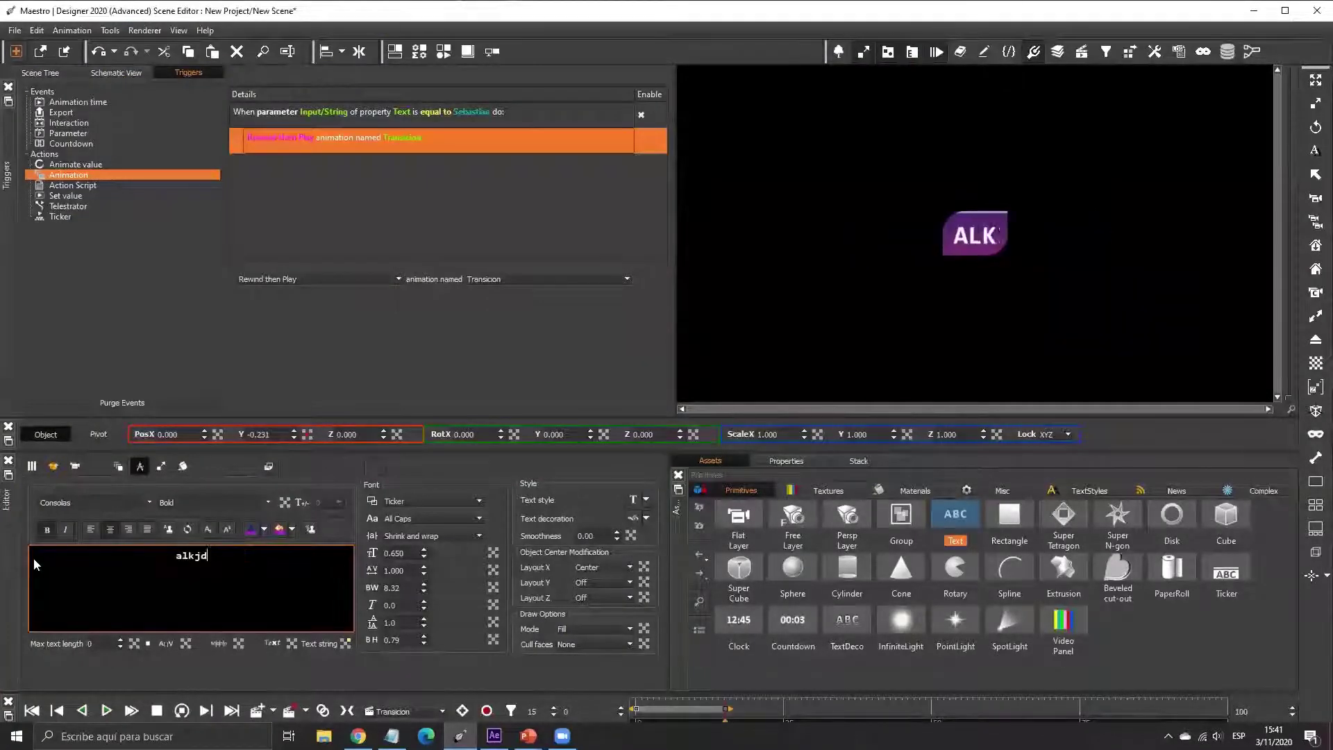
key("BackSpace")
key("BackSpace")
key("BackSpace")
key("BackSpace")
key("BackSpace")
- Enter the name from the trigger condition as the text and retype its last letter to fire Transicion again
type("Seb")
key("BackSpace")
key("BackSpace")
key("BackSpace")
type("Sebastian")
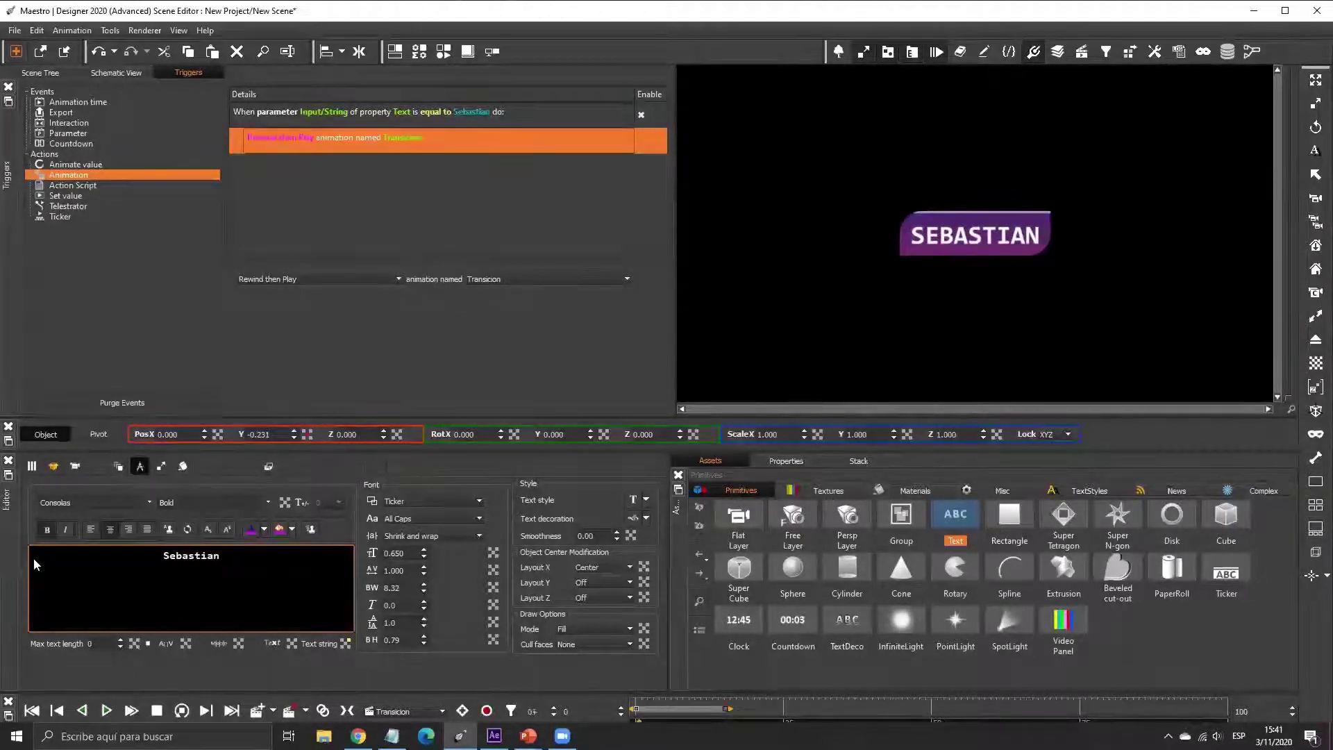
key("BackSpace")
type("n")
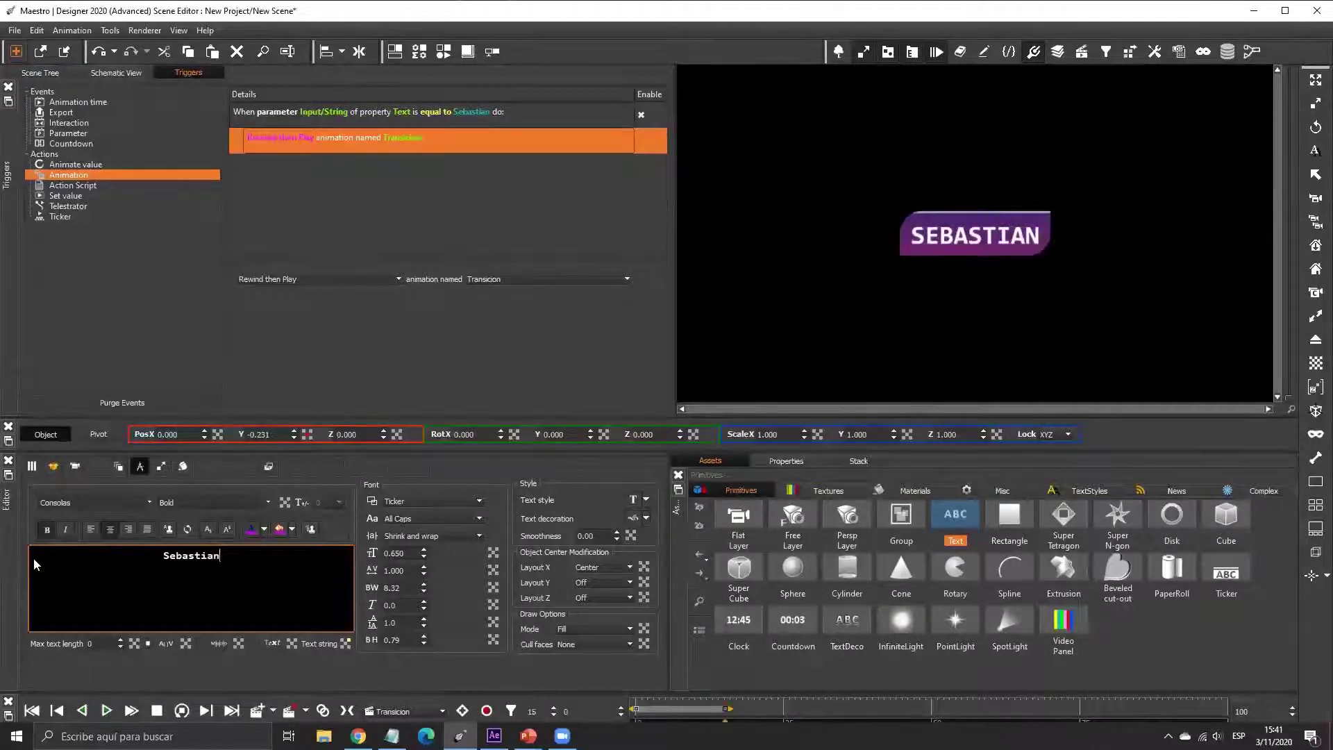
- Disable the Parameter event's condition so that any change to the text triggers the animation
left_click(458, 112)
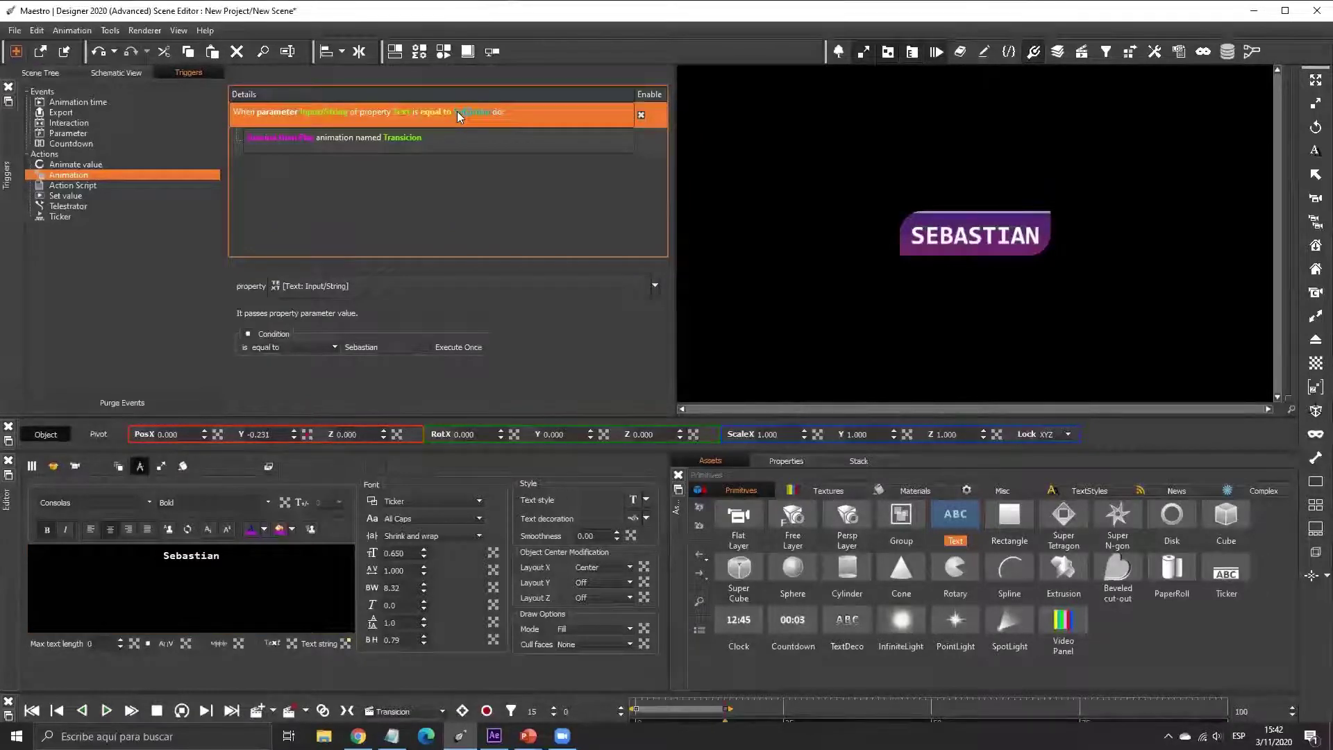
key("super+plus")
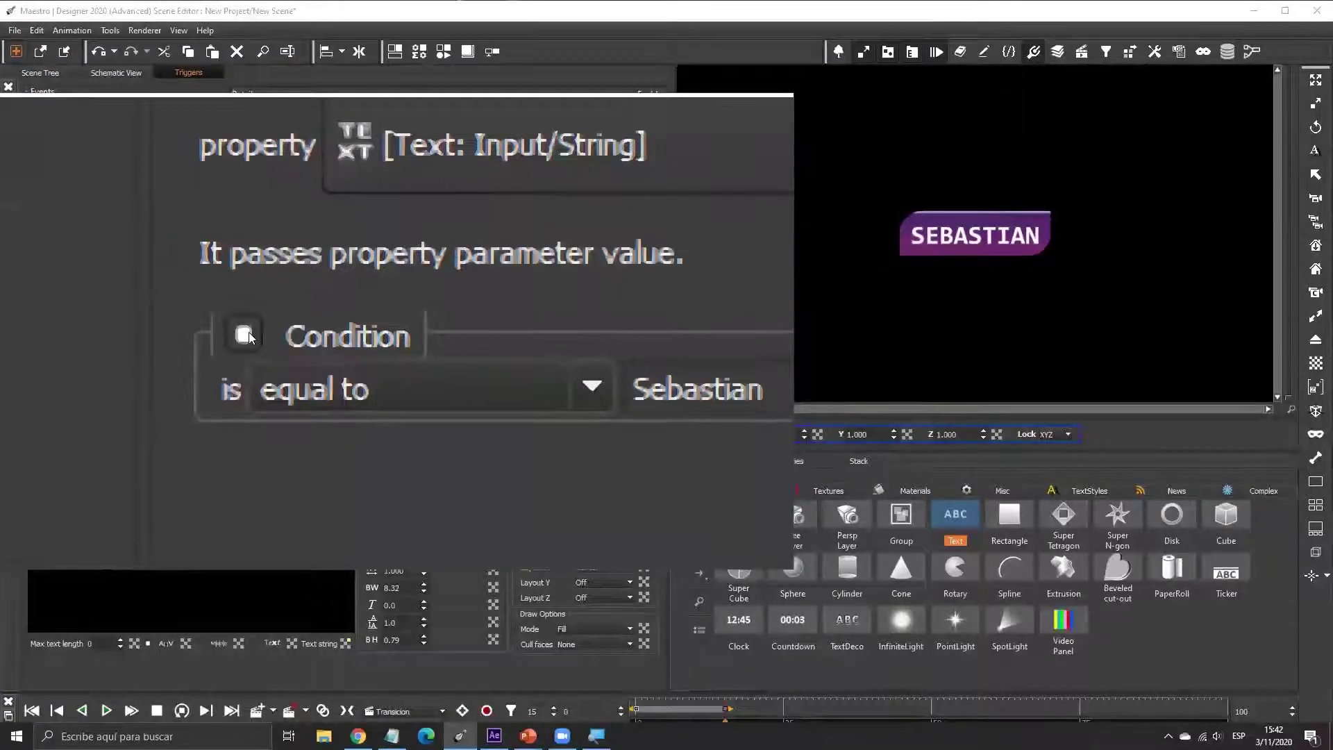
left_click(249, 334)
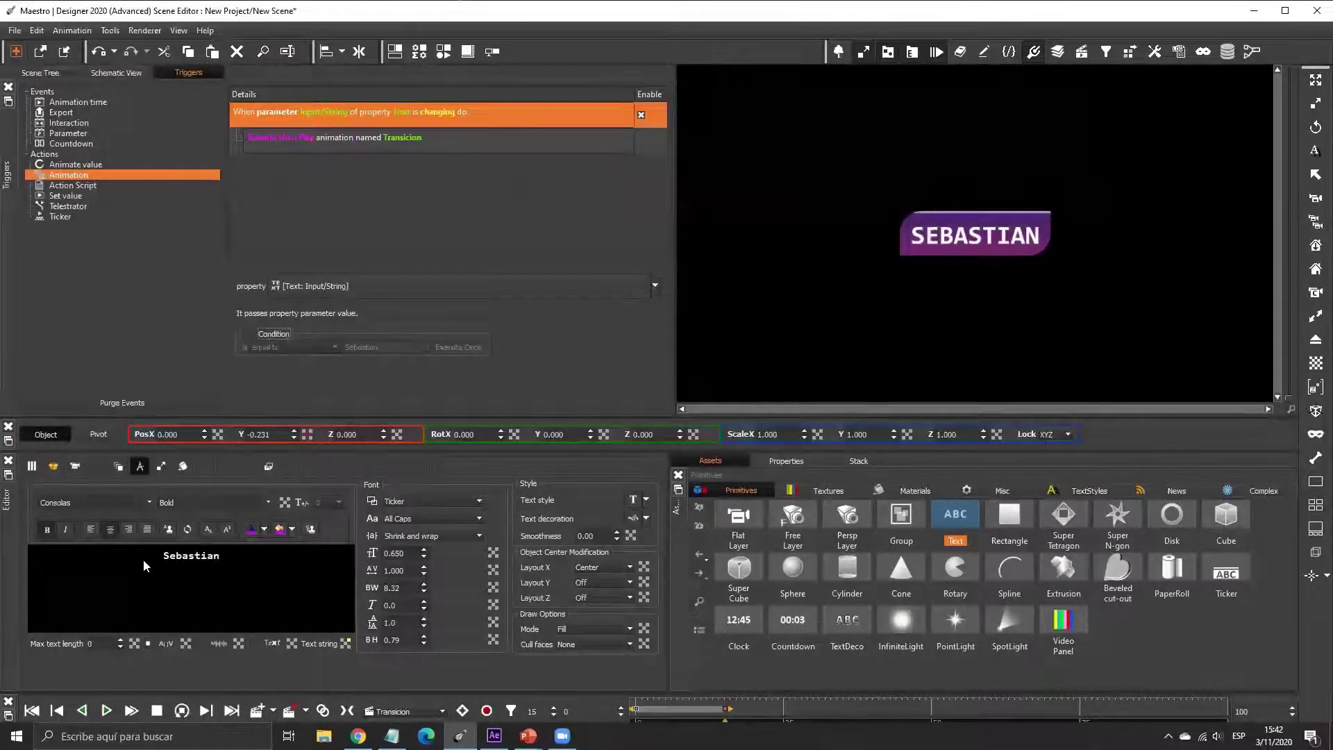
- Test the change-based trigger by replacing the text with "adgfhdsg"
double_click(143, 560)
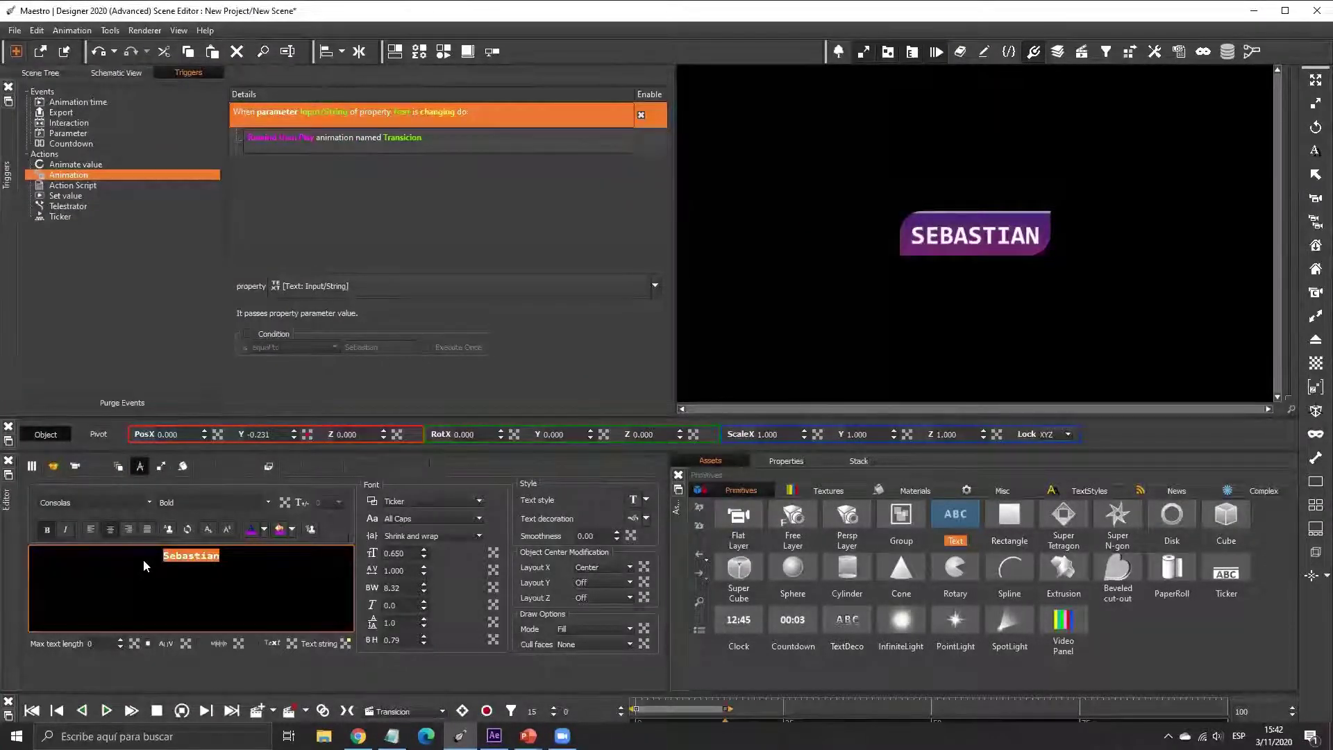
type("adgfhd")
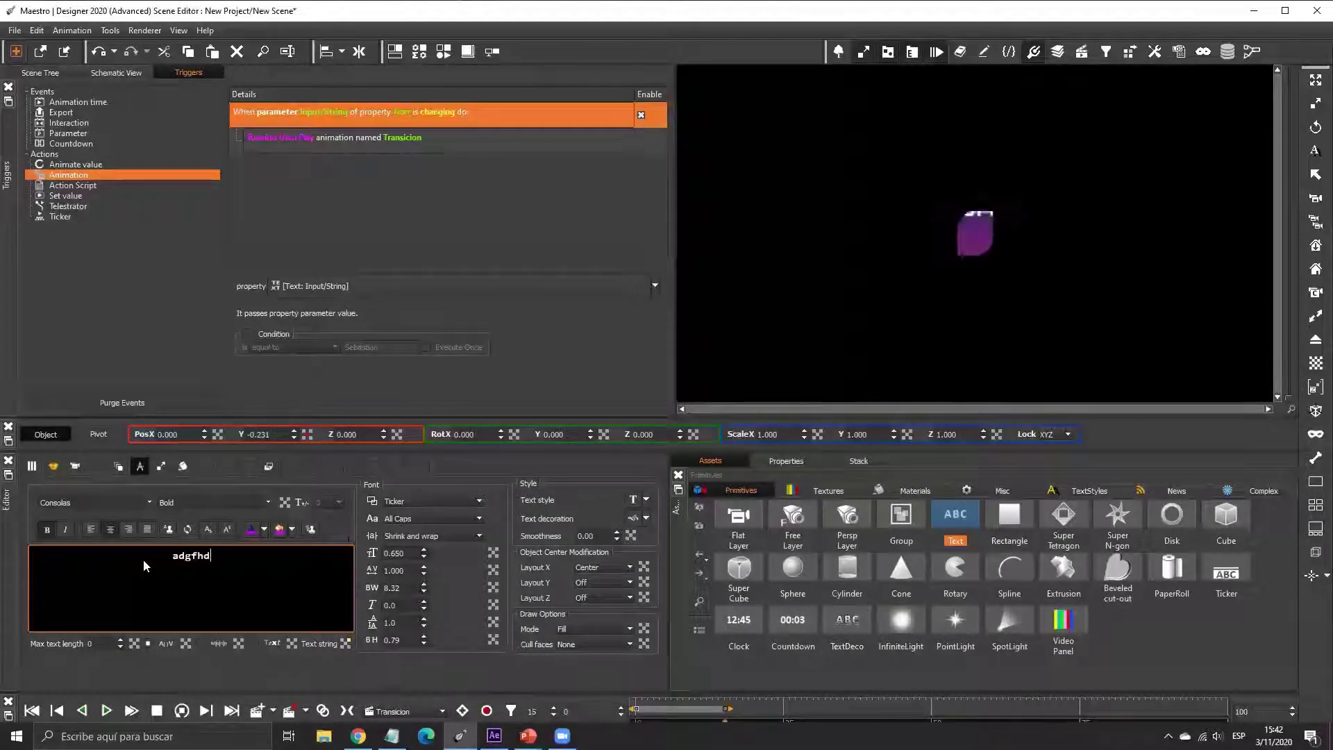
type("sg")
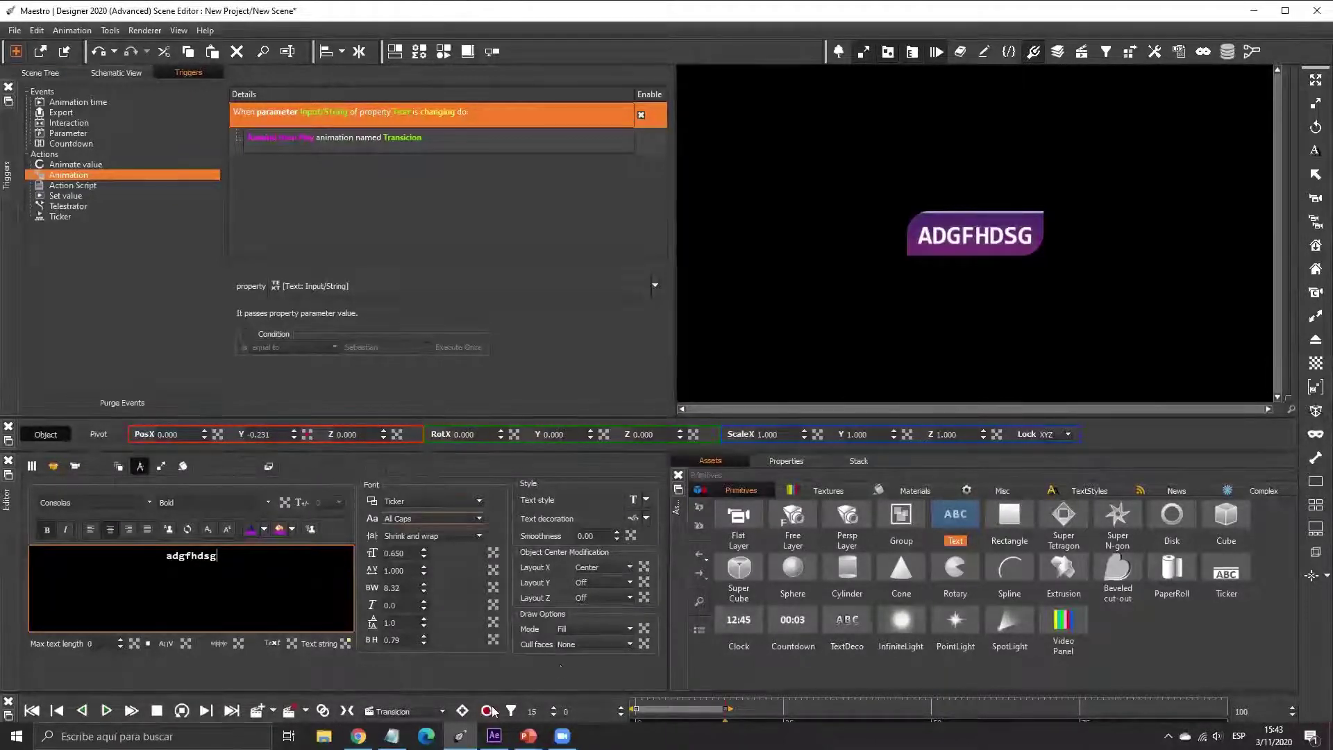
- Create a Salida animation as a reversed duplicate of Entrada, play it and return it to its start
left_click(443, 712)
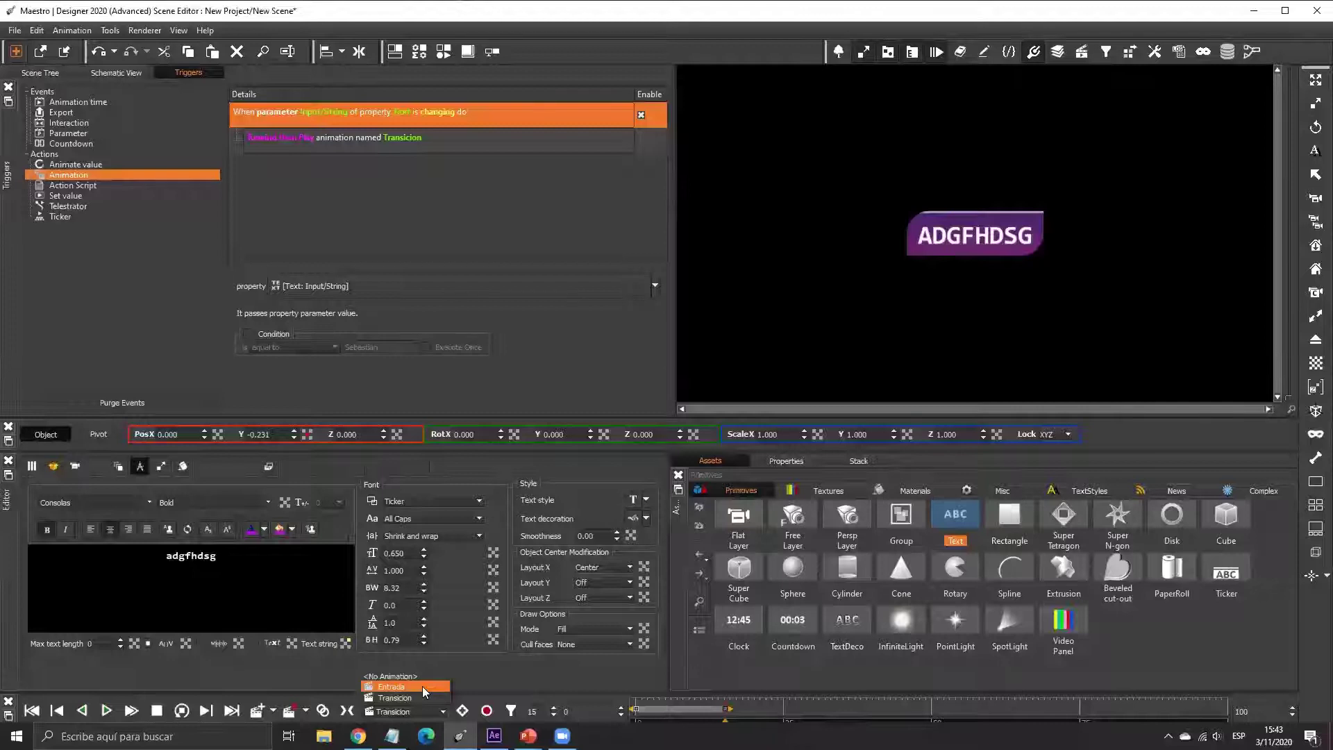
left_click(422, 685)
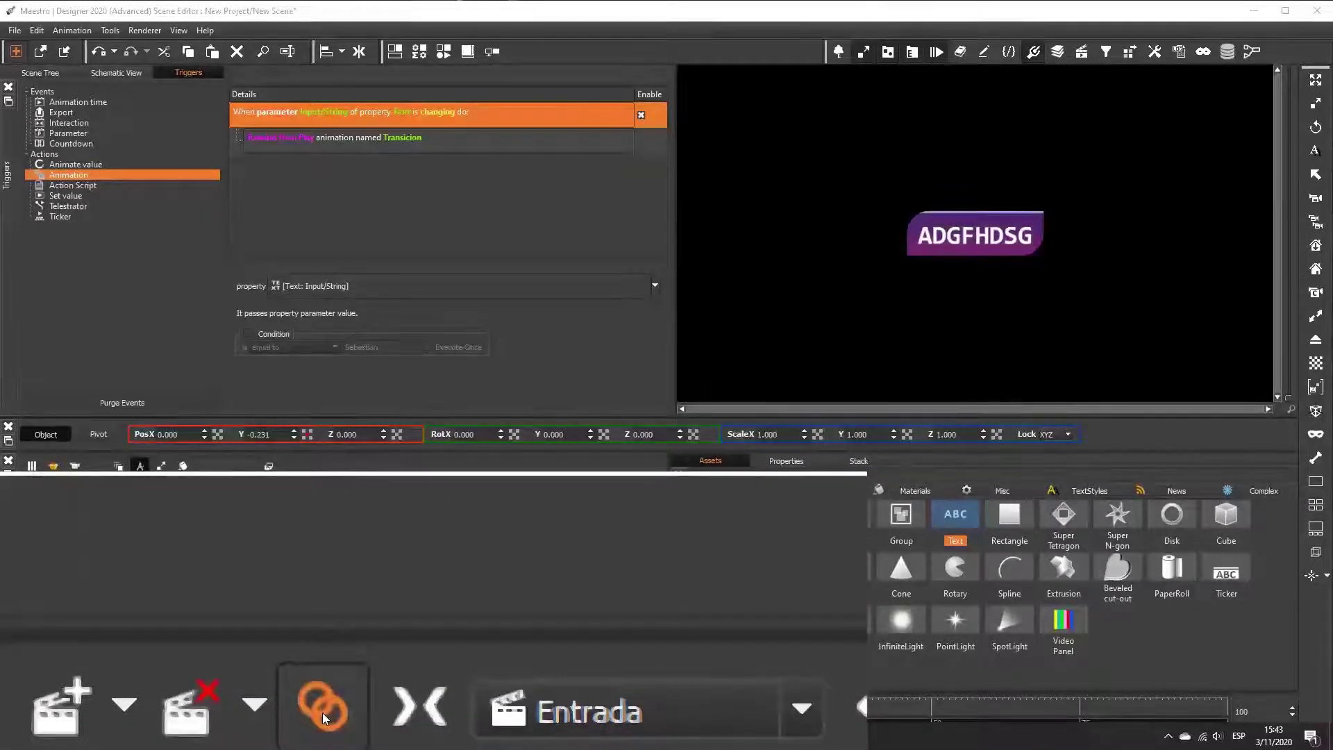
left_click(322, 712)
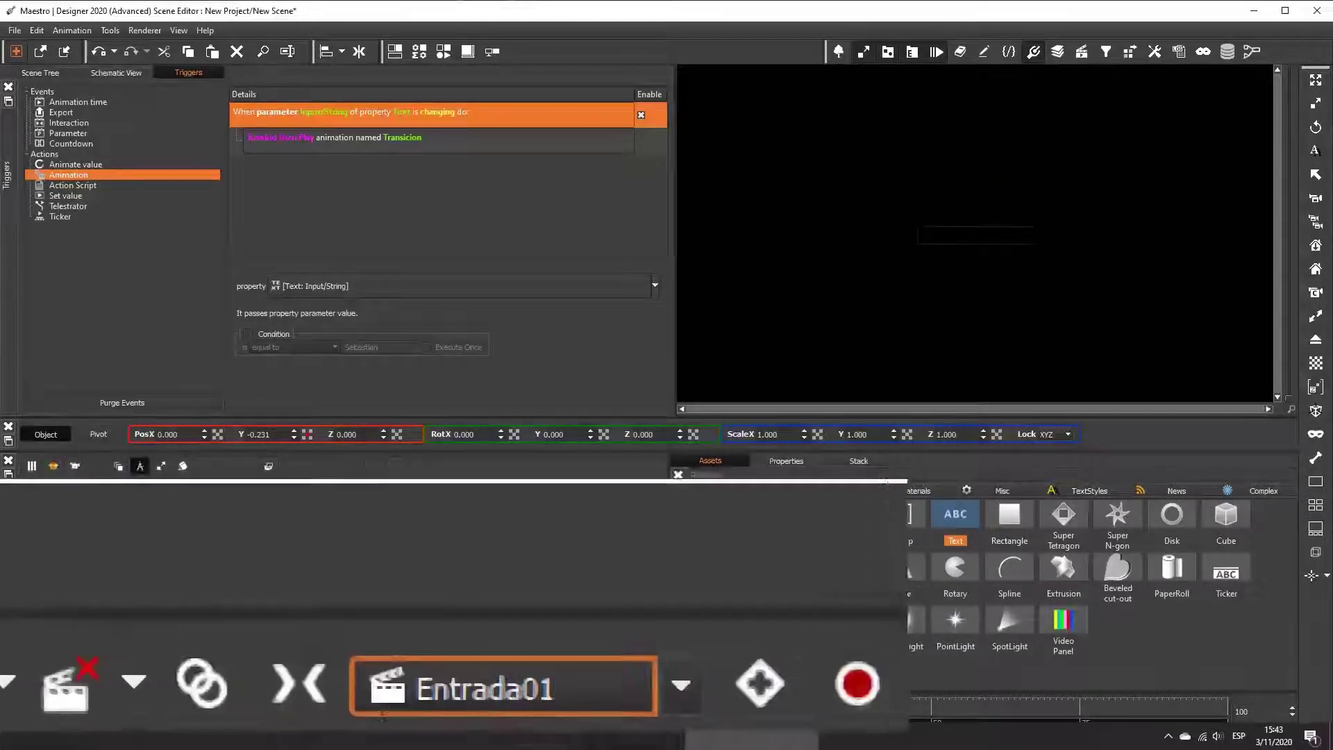
double_click(434, 696)
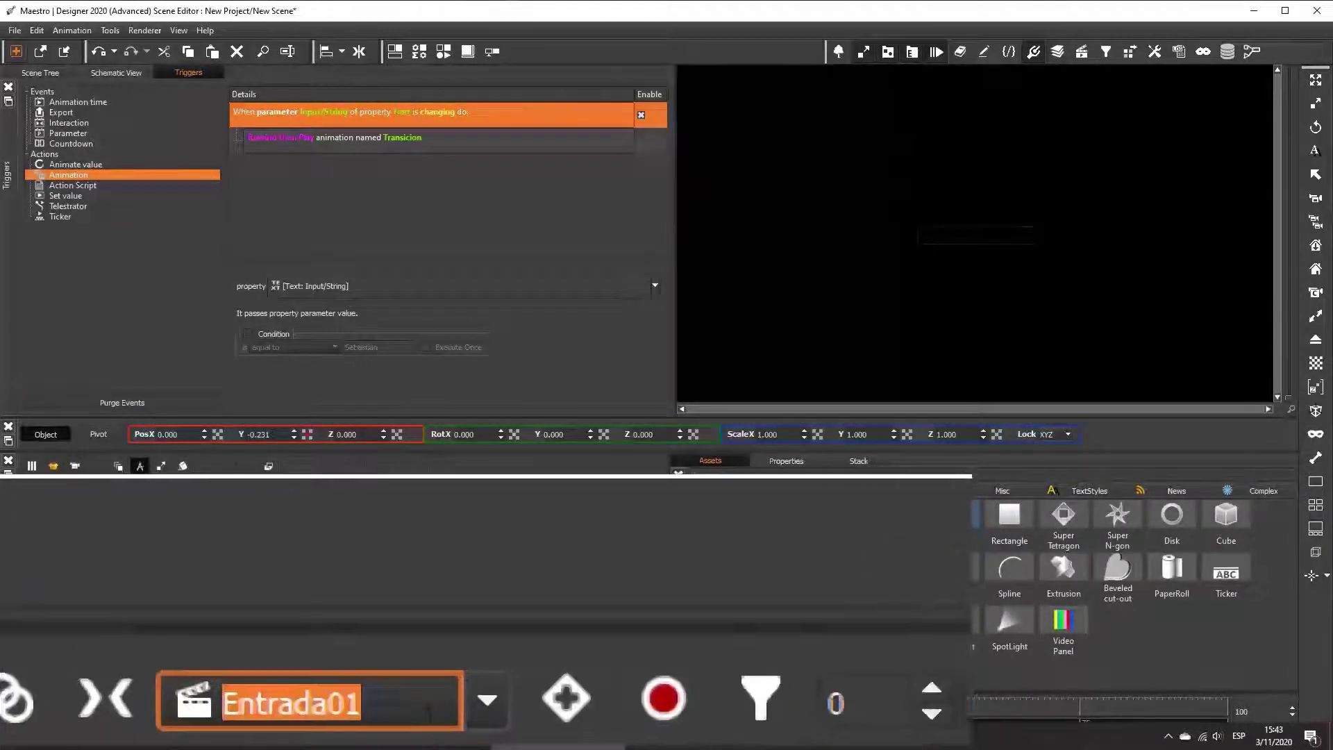
type("Salida")
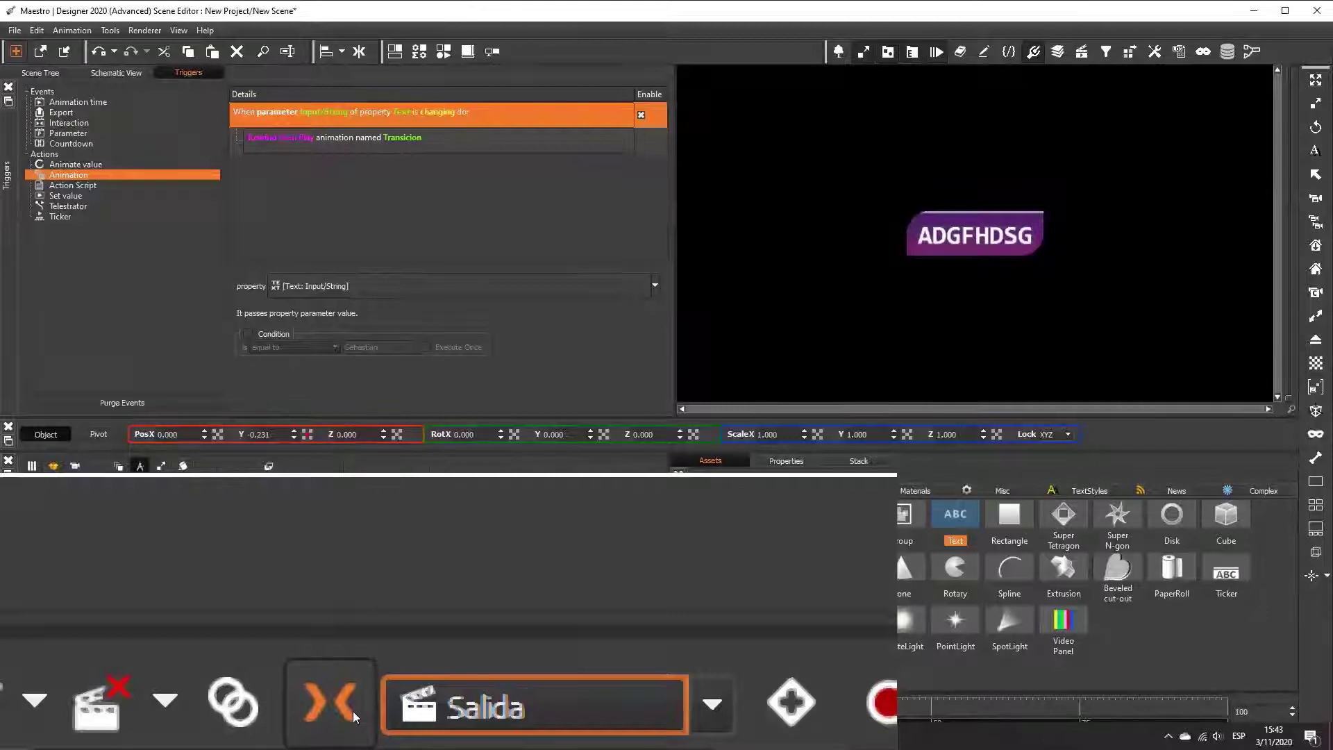
left_click(107, 710)
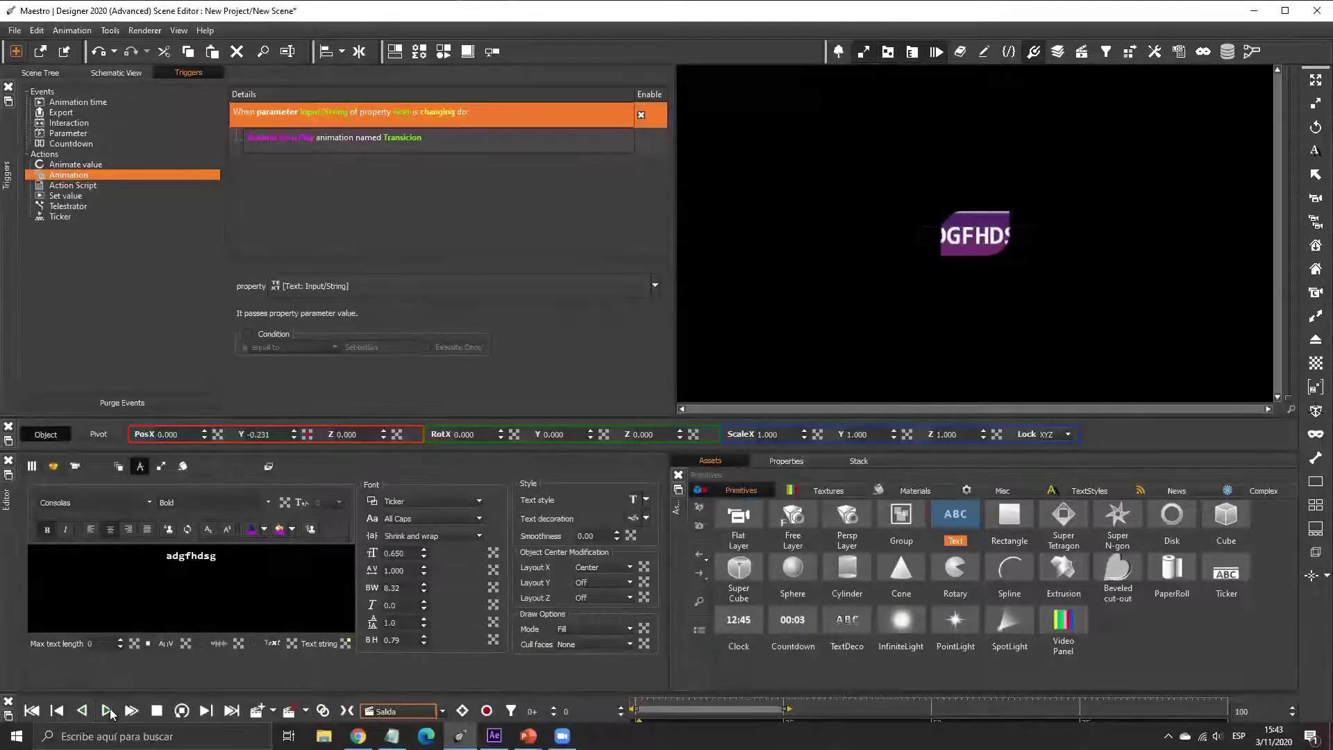
left_click(31, 710)
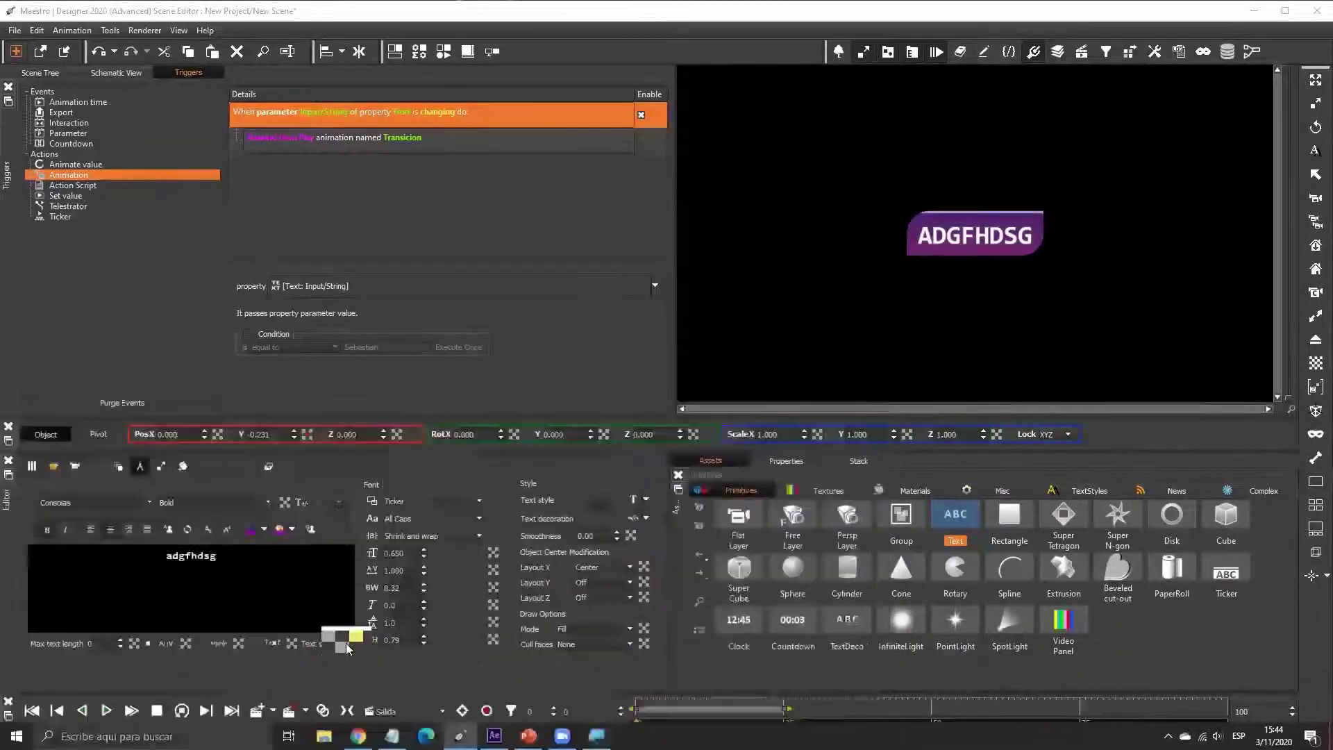
- Create an export for the text object's Text string and name it Texto_Zocalo
right_click(348, 644)
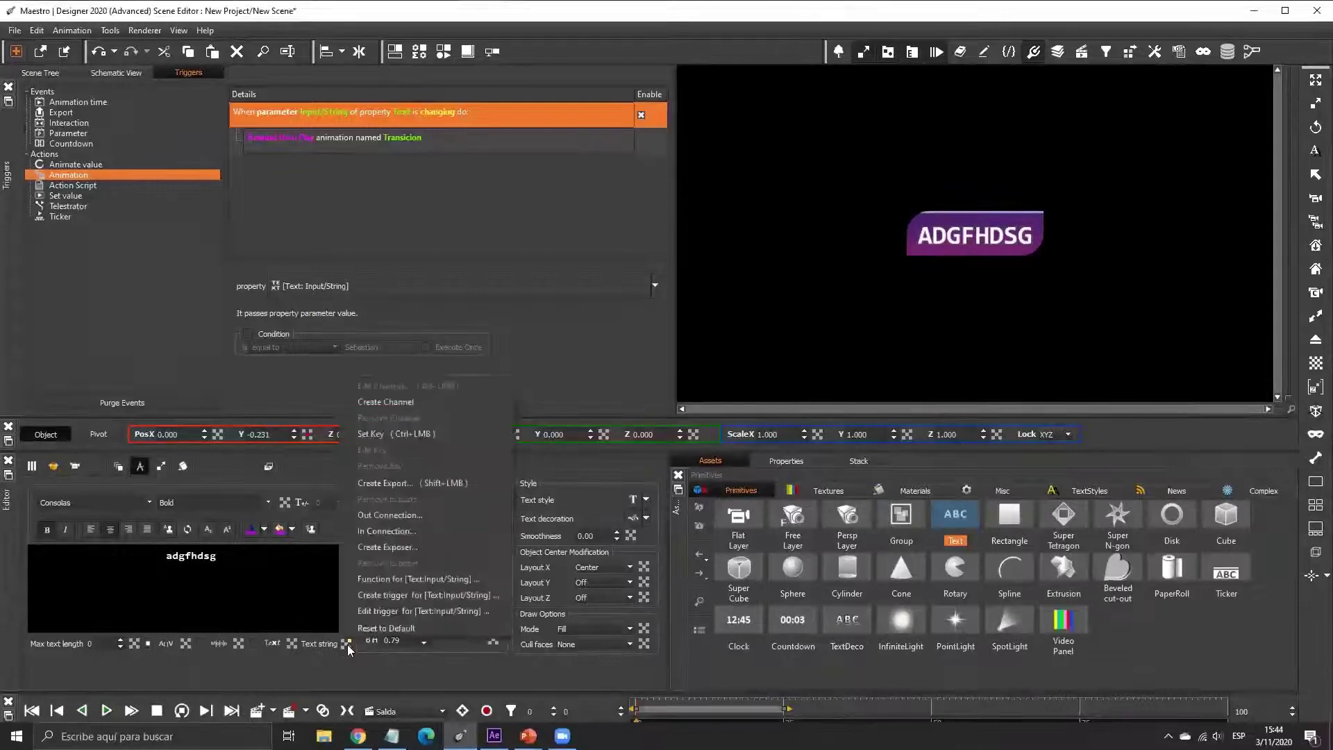
left_click(401, 483)
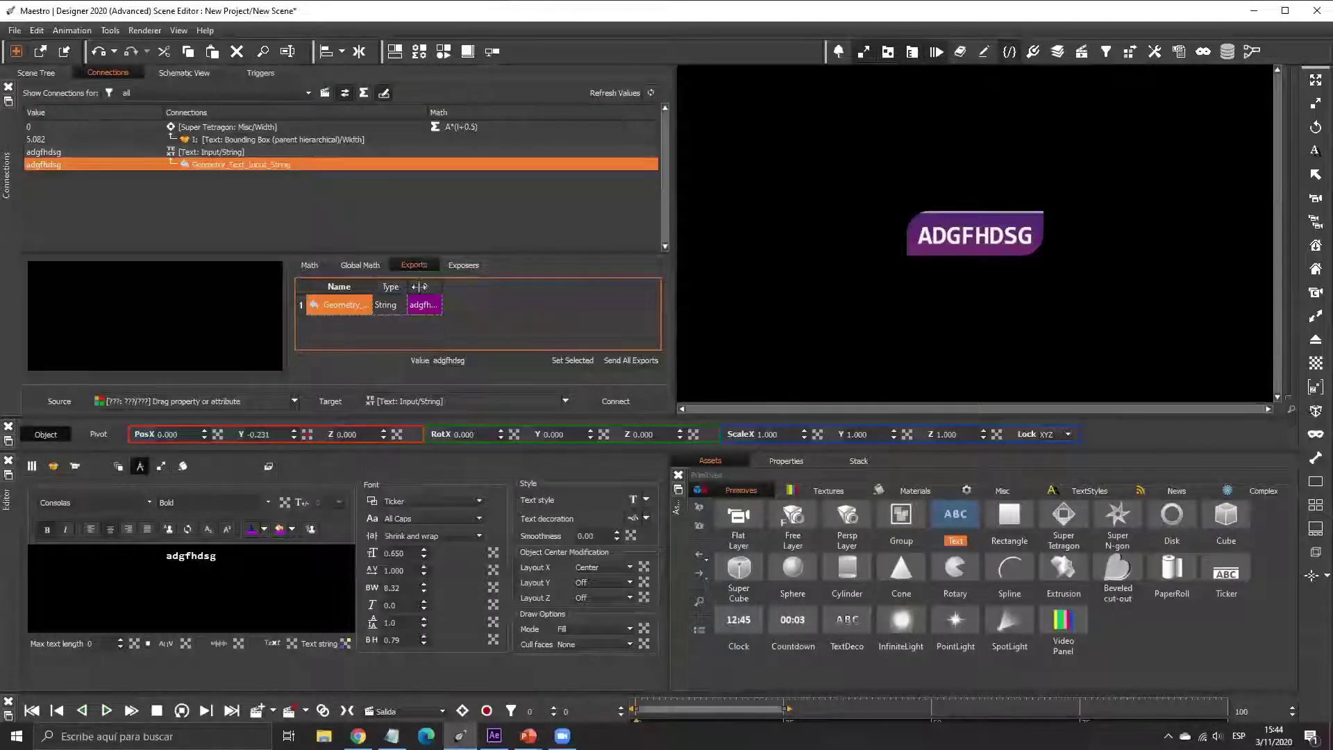
double_click(372, 286)
double_click(436, 305)
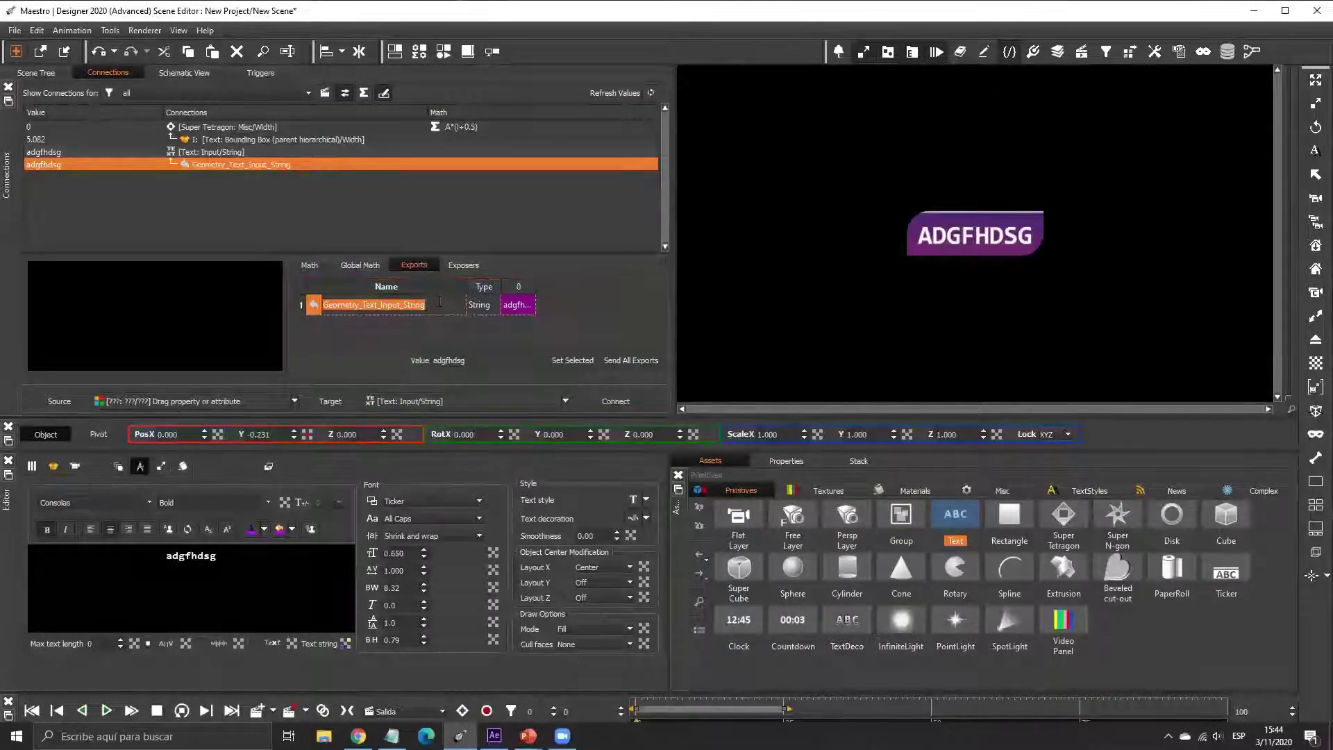
type("Texto_Zocalo")
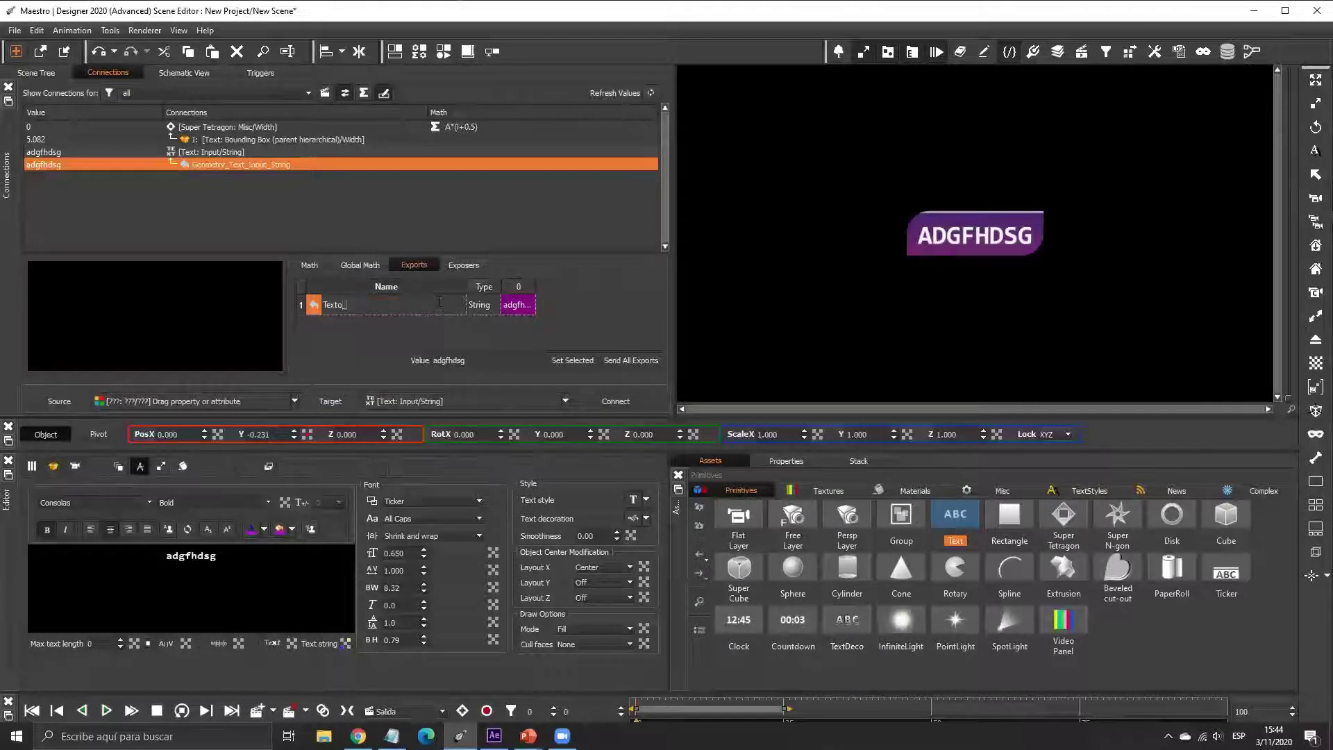
- Finish naming the Texto_Zocalo export, select it and test it by setting its value to "Maestro Designer"
key("Return")
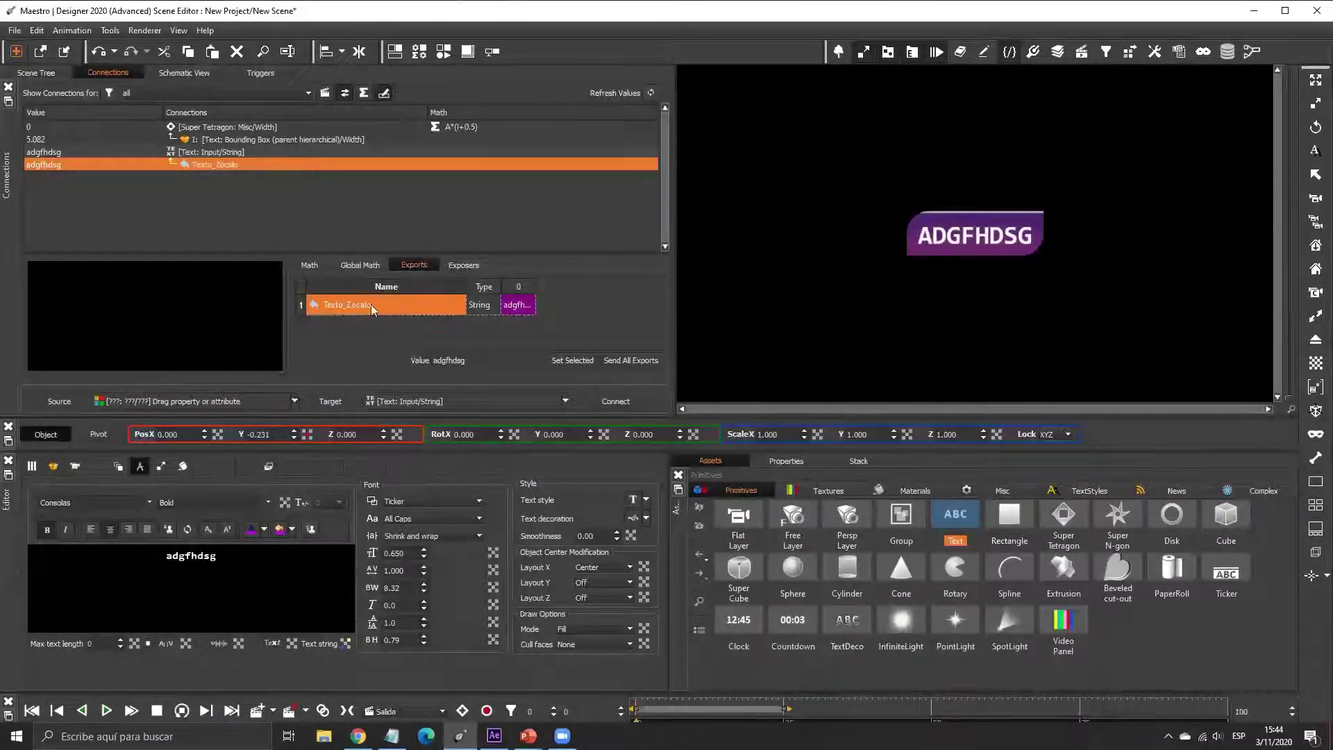
left_click(343, 308)
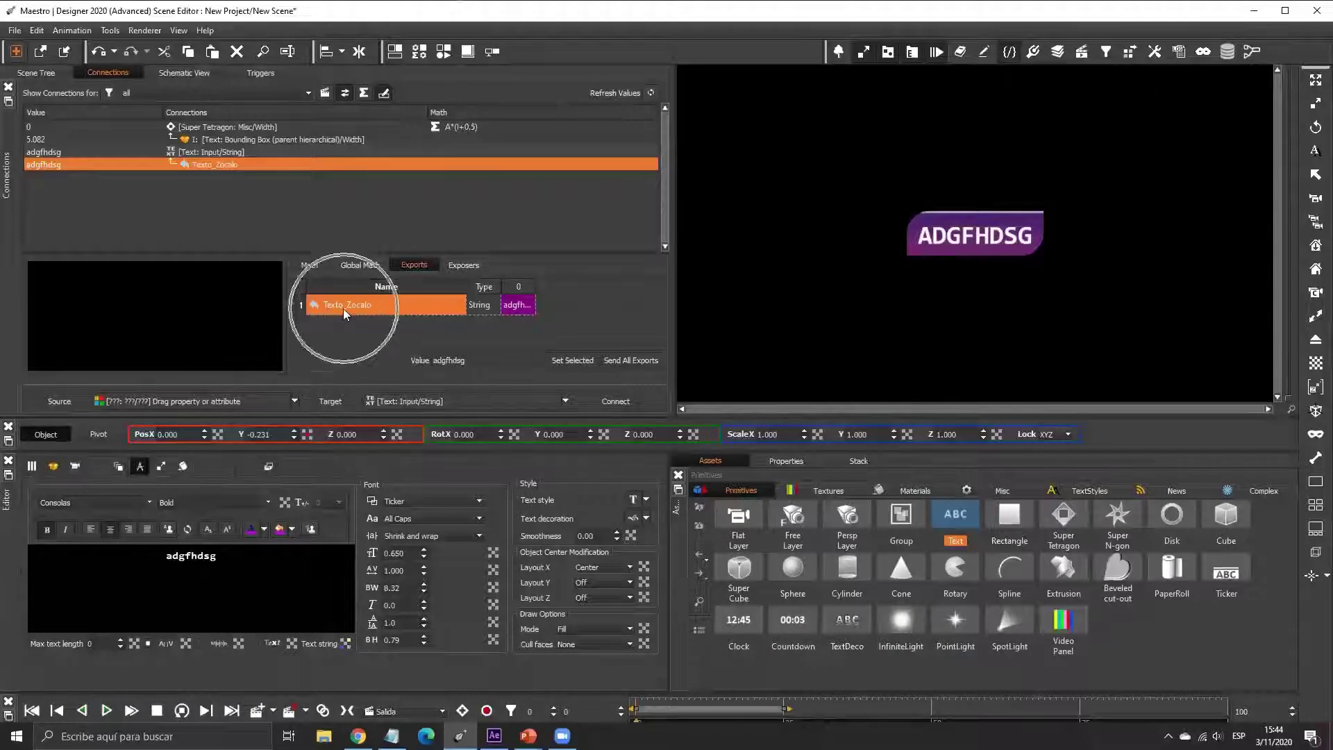
left_click(343, 308)
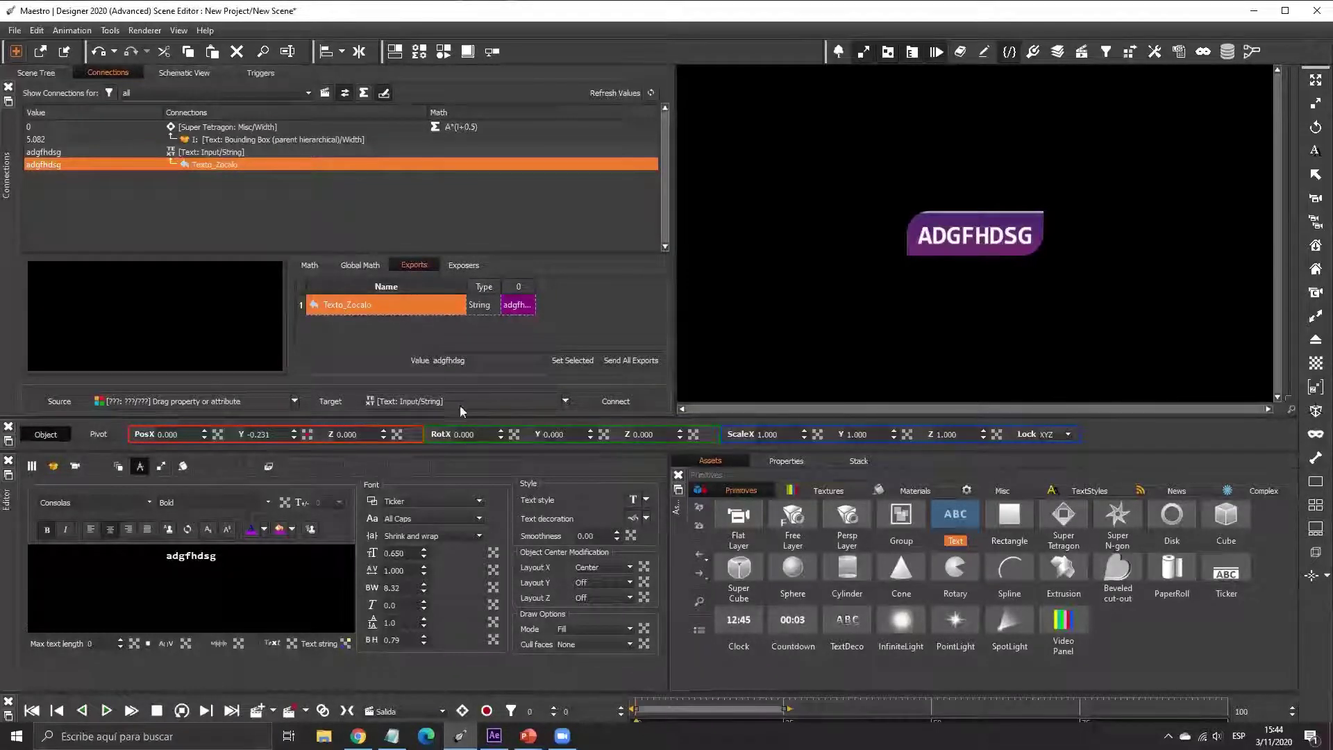
double_click(486, 360)
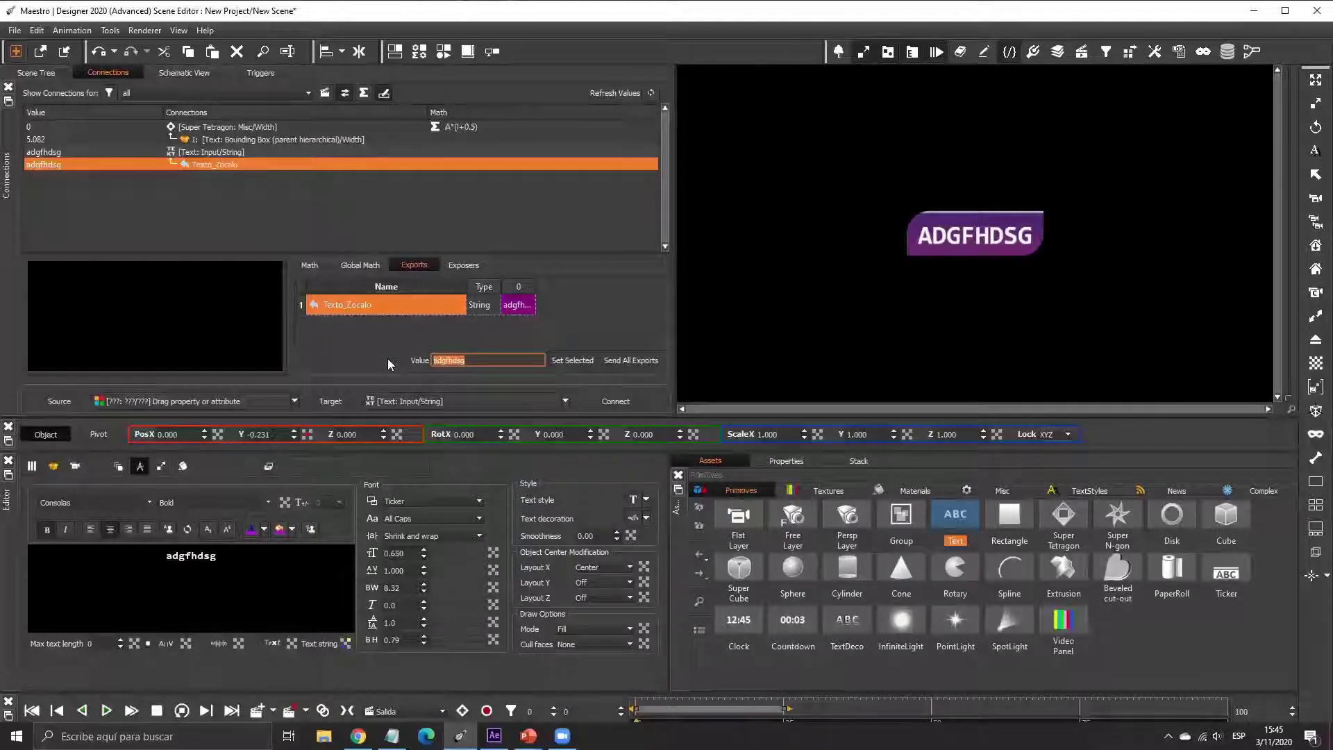
type("Maestro Designer")
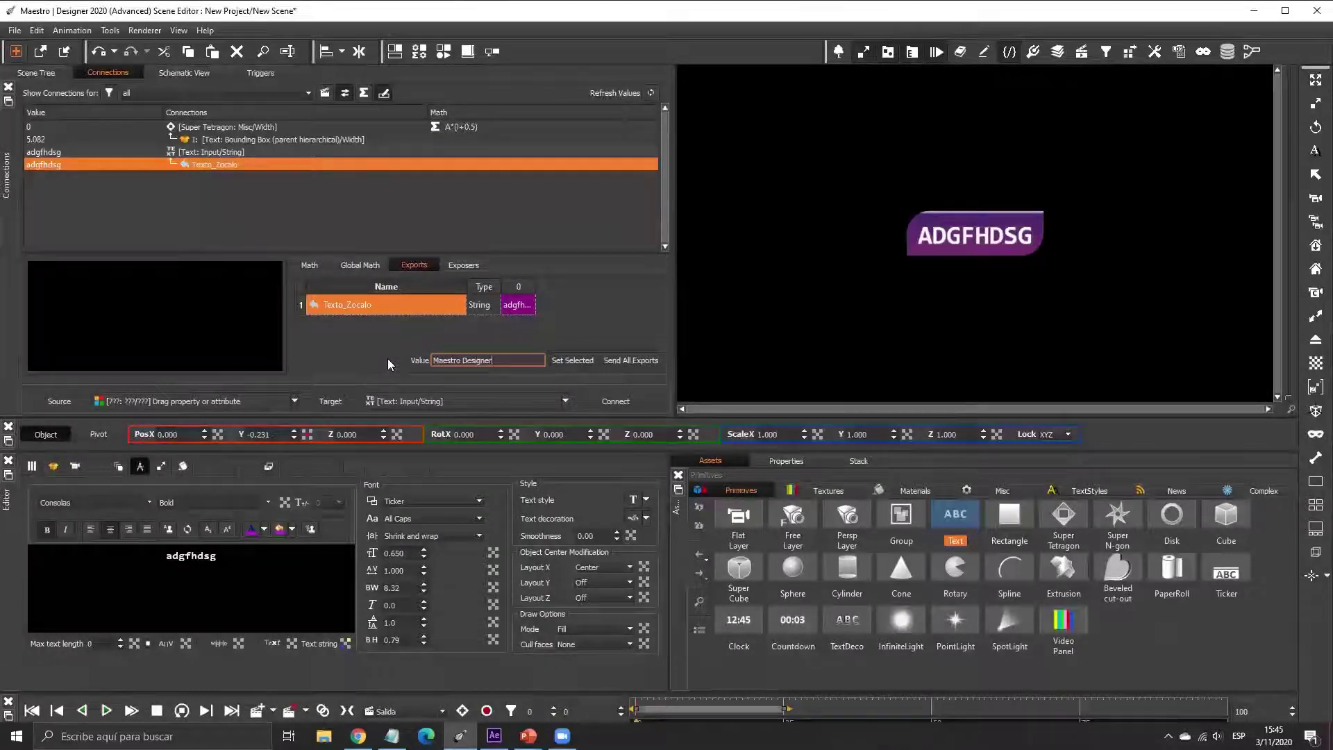
key("Return")
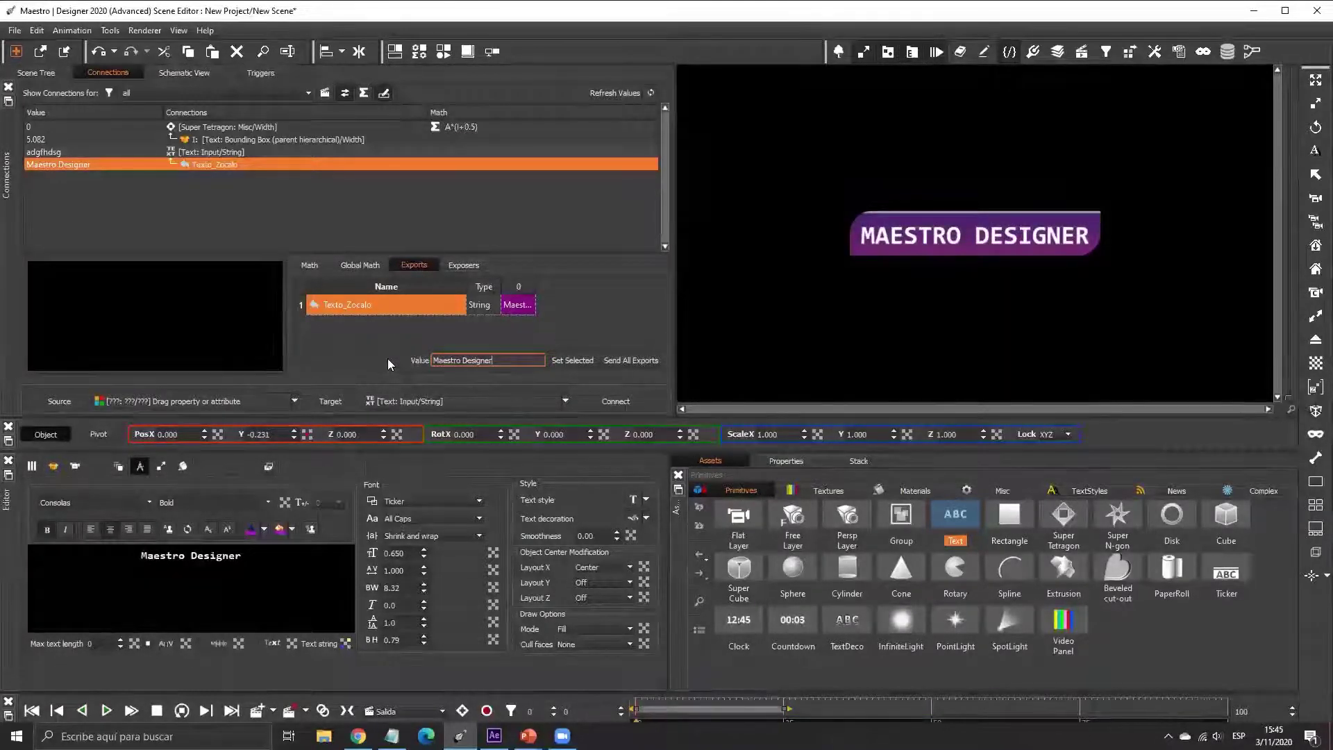
- Set the Texto_Zocalo export's value to "Maestro News" to test another text change
key("BackSpace")
key("BackSpace")
key("BackSpace")
key("BackSpace")
key("BackSpace")
key("BackSpace")
key("BackSpace")
key("BackSpace")
type("News")
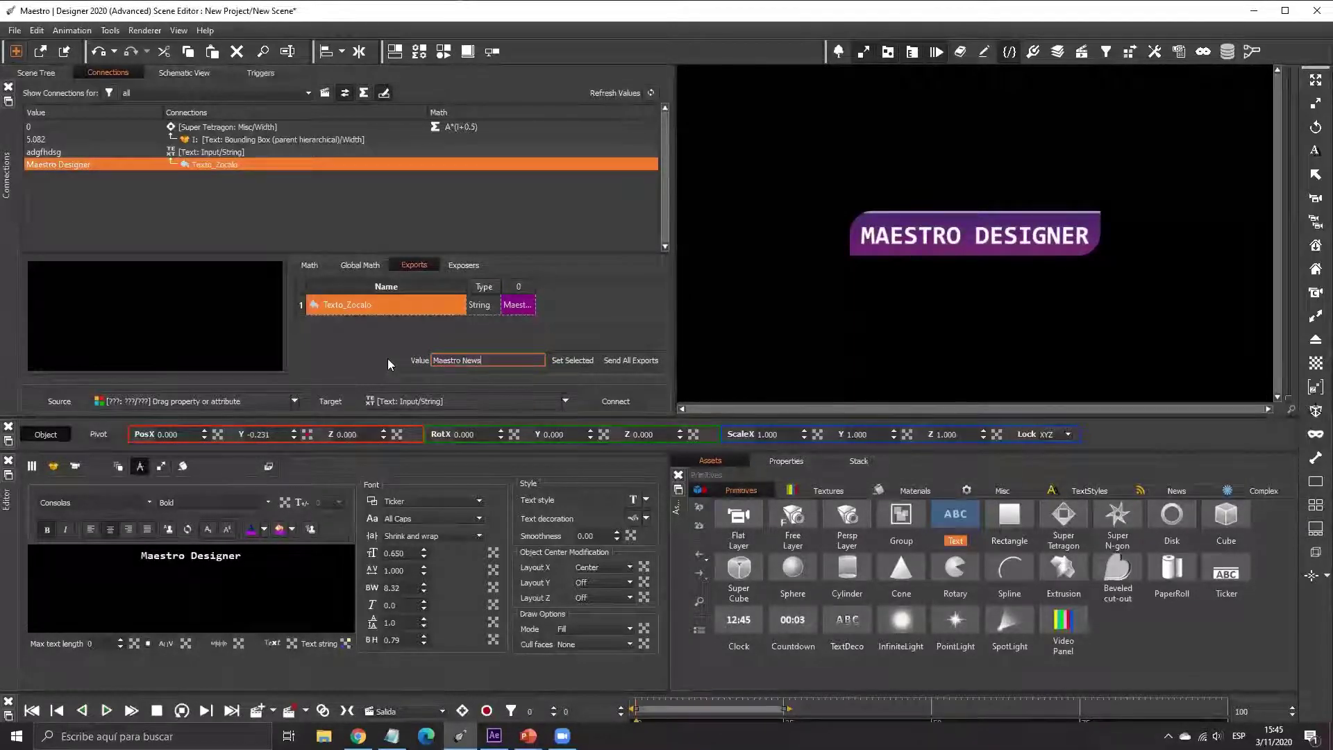
key("Return")
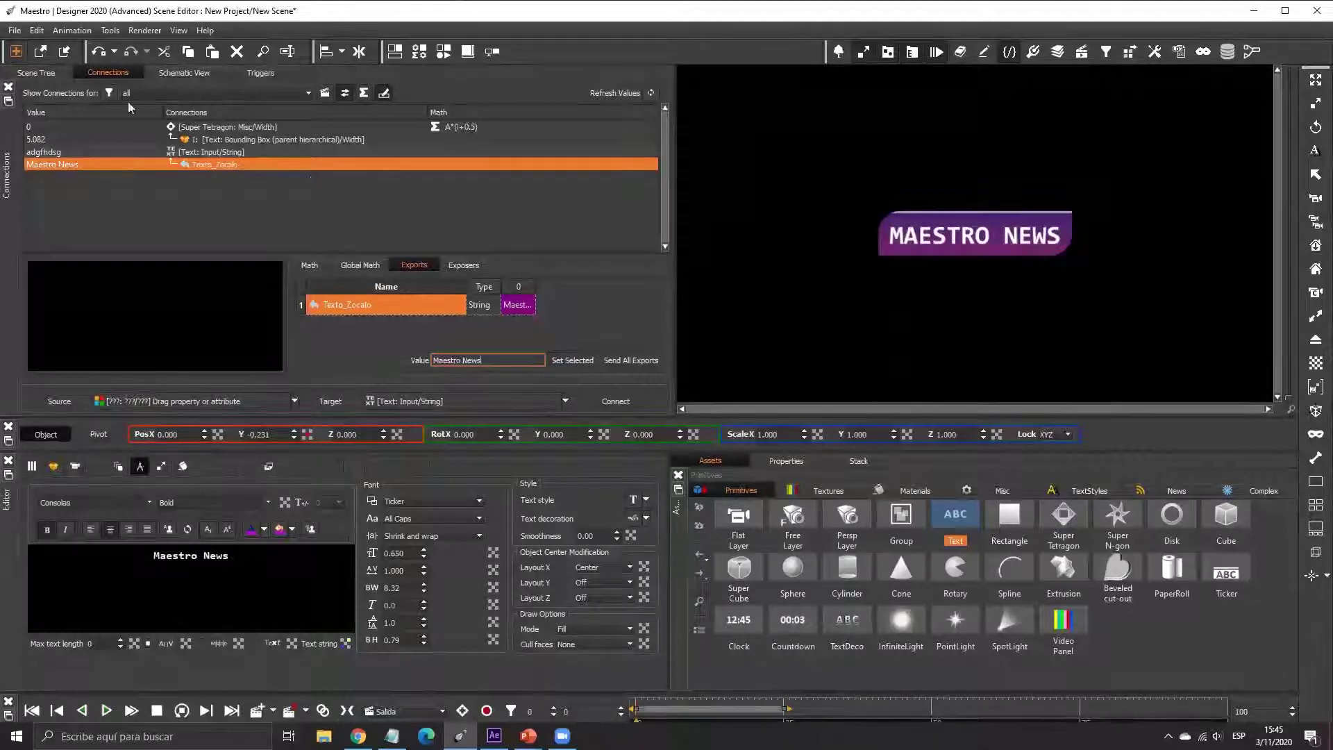
- Return to the scene tree and play the Salida animation
left_click(36, 73)
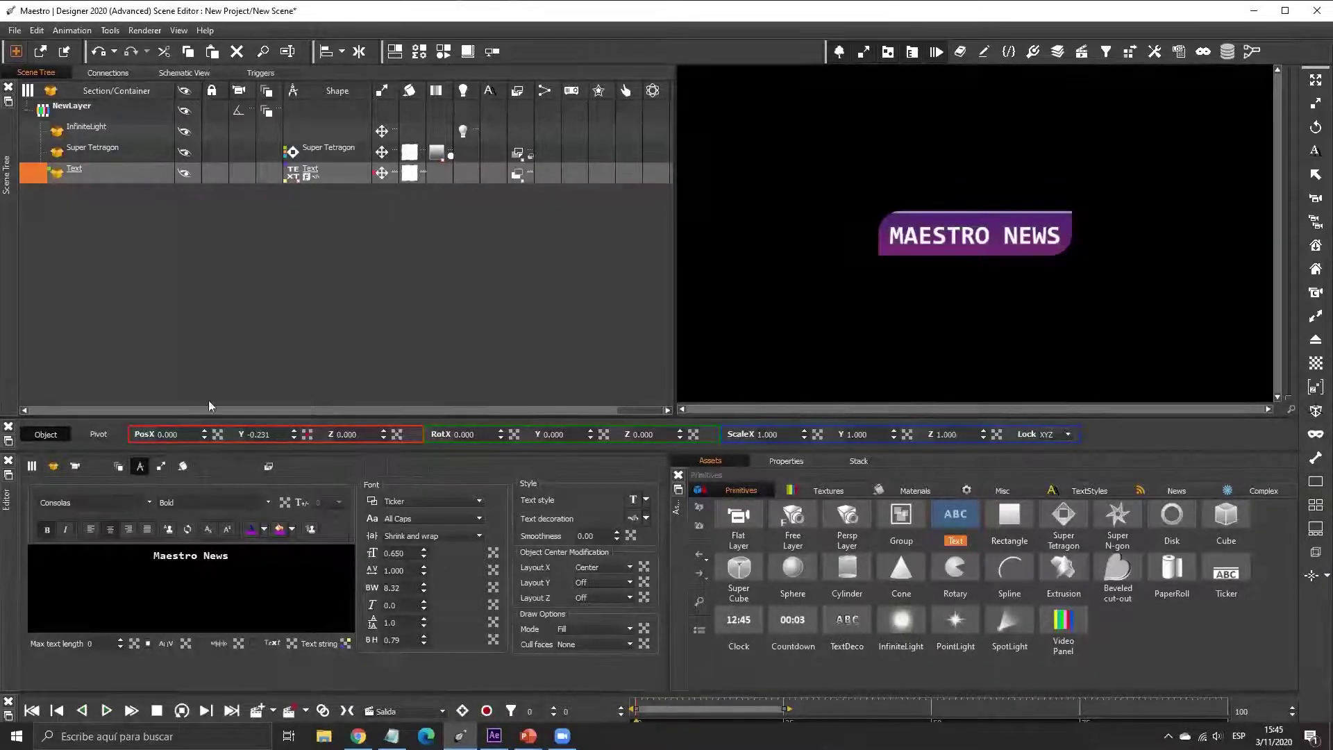
left_click(105, 712)
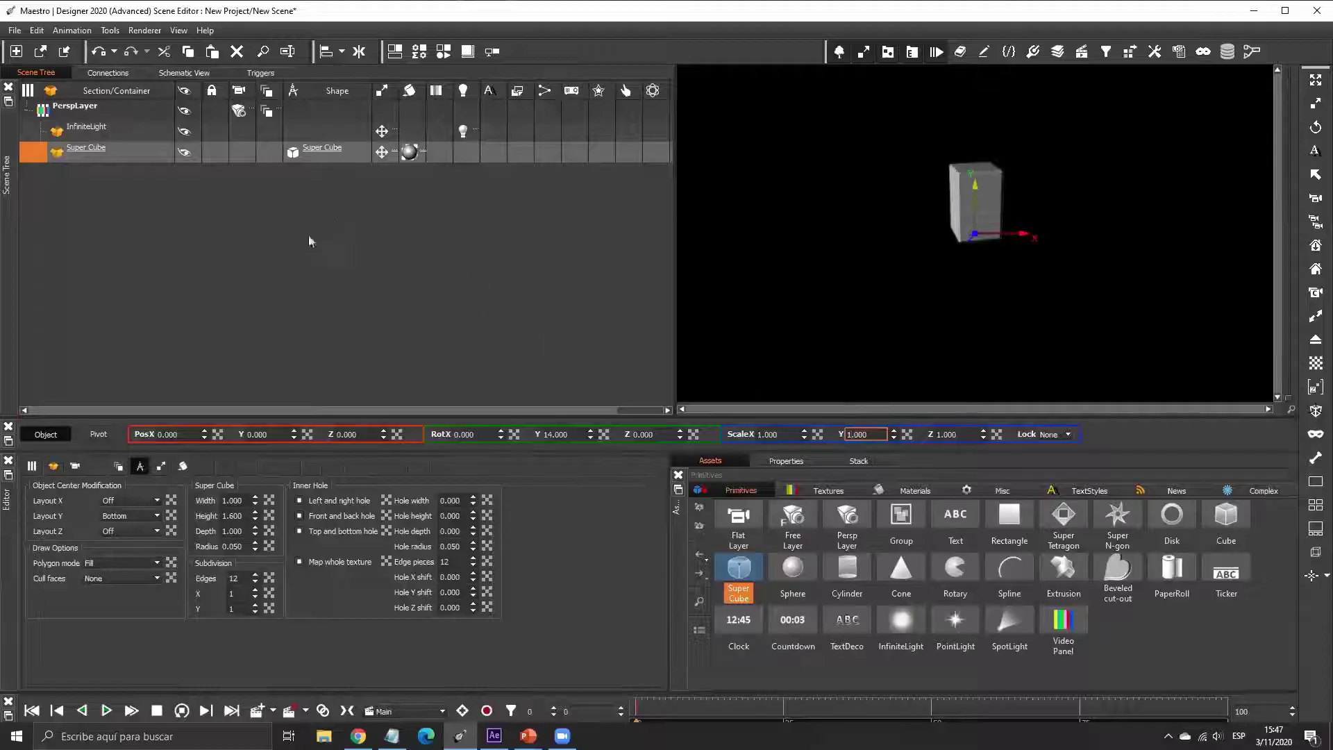
- Set the Super Cube's height to 1.4 and create an export for its Height property
left_click(108, 154)
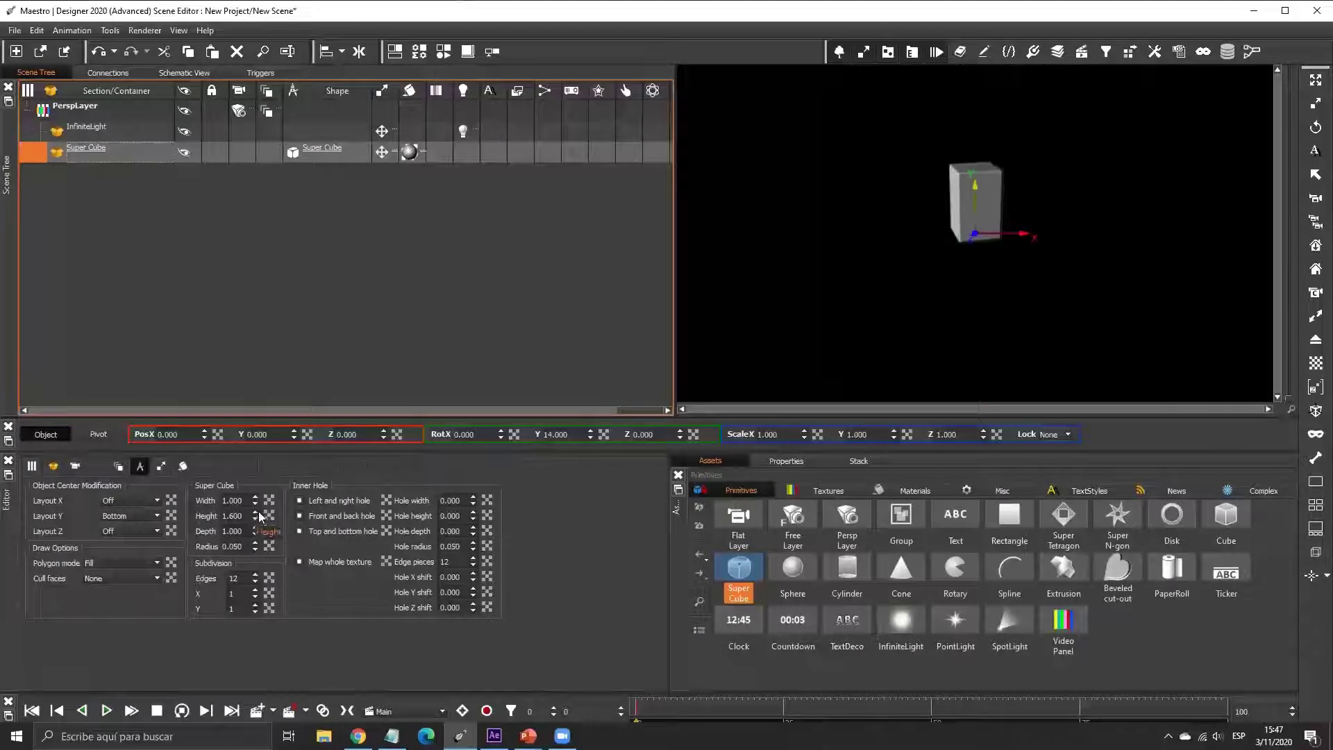
left_click(290, 153)
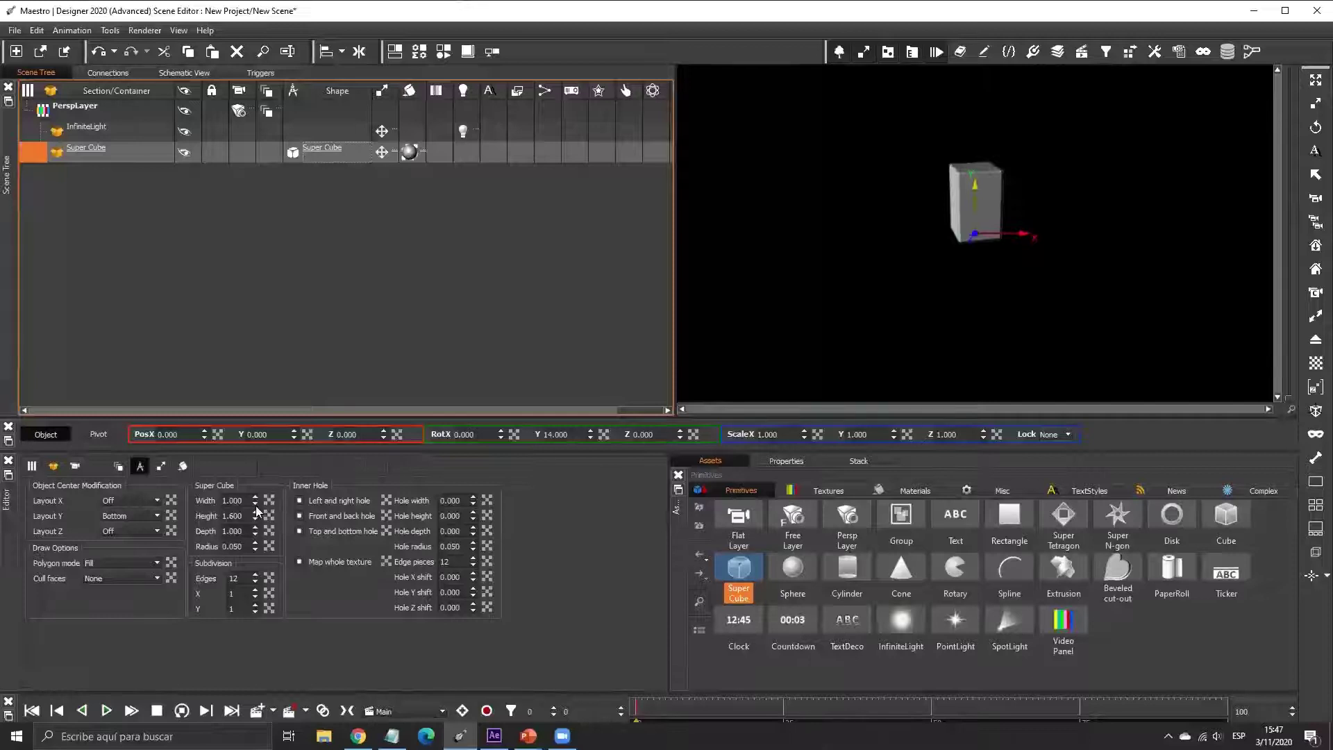
mouse_move(255, 503)
left_mouse_down()
mouse_move(262, 583)
mouse_move(277, 457)
mouse_move(277, 587)
mouse_move(276, 465)
mouse_move(256, 524)
left_mouse_up()
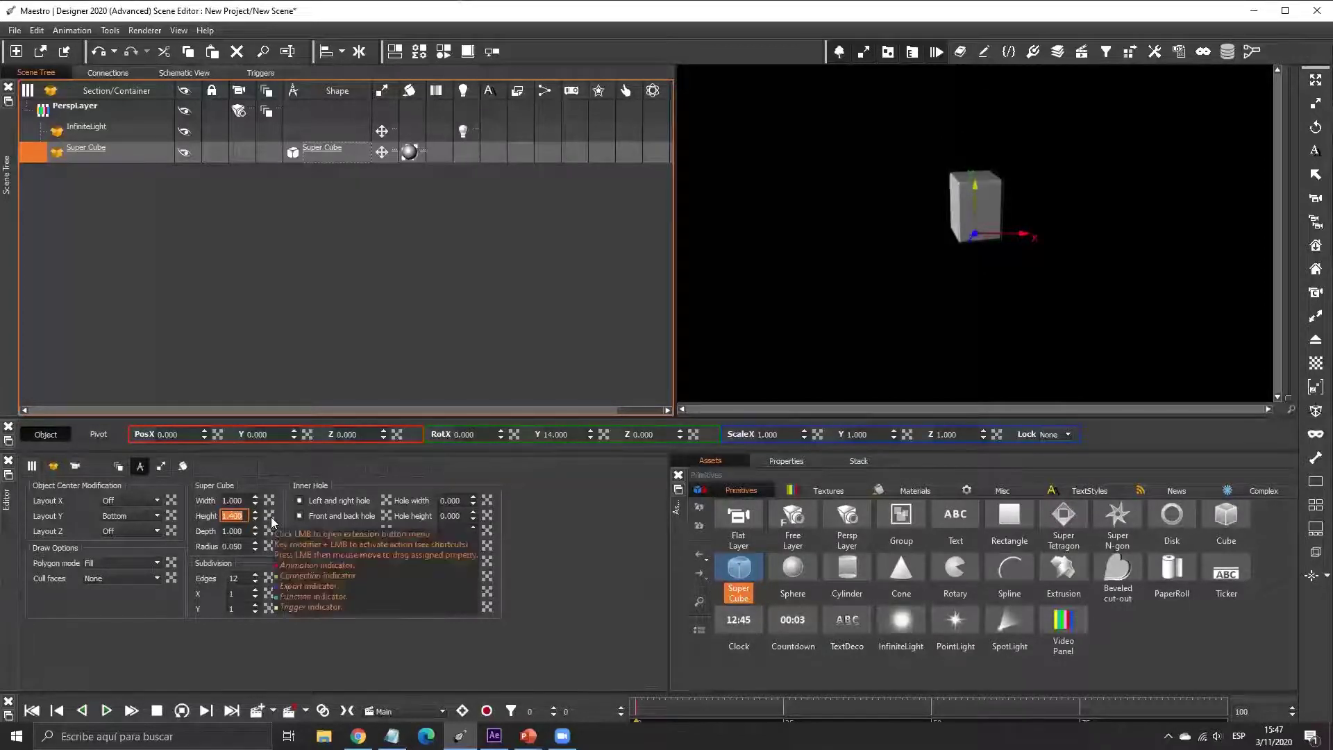
left_click(272, 522)
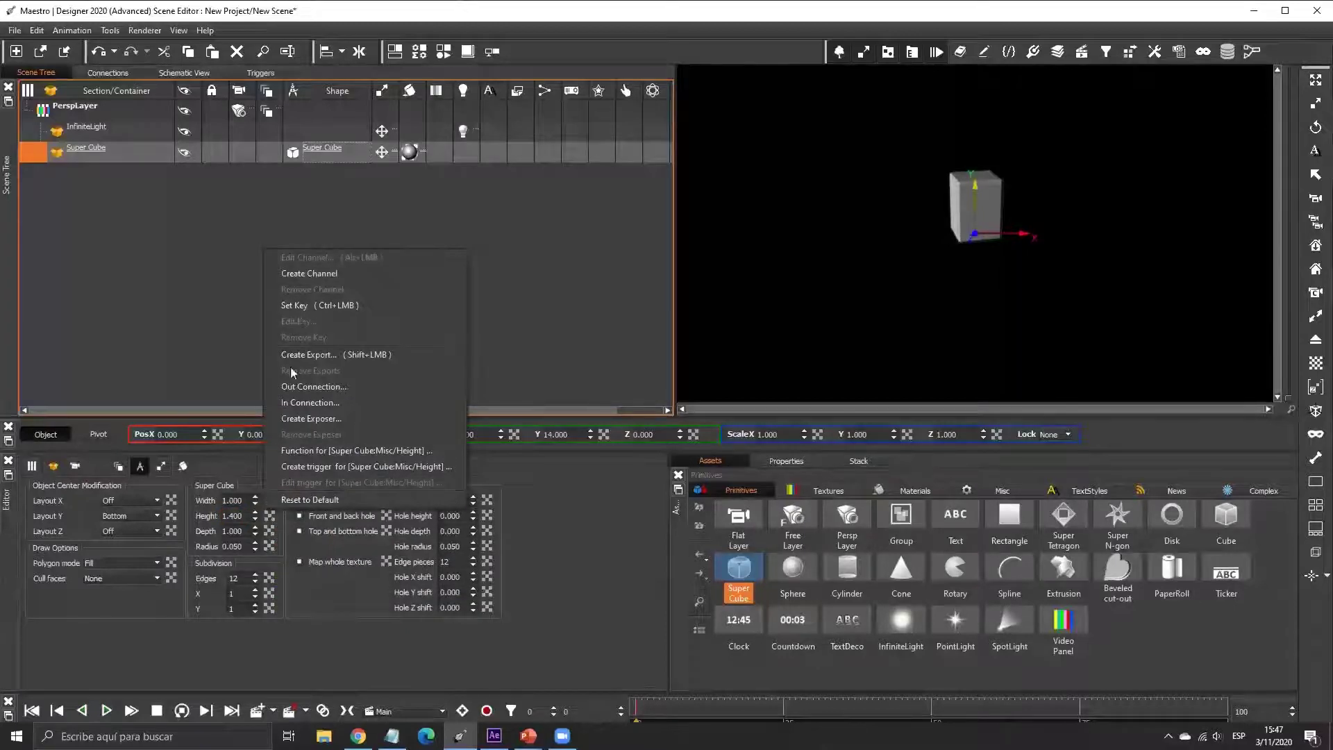
left_click(392, 353)
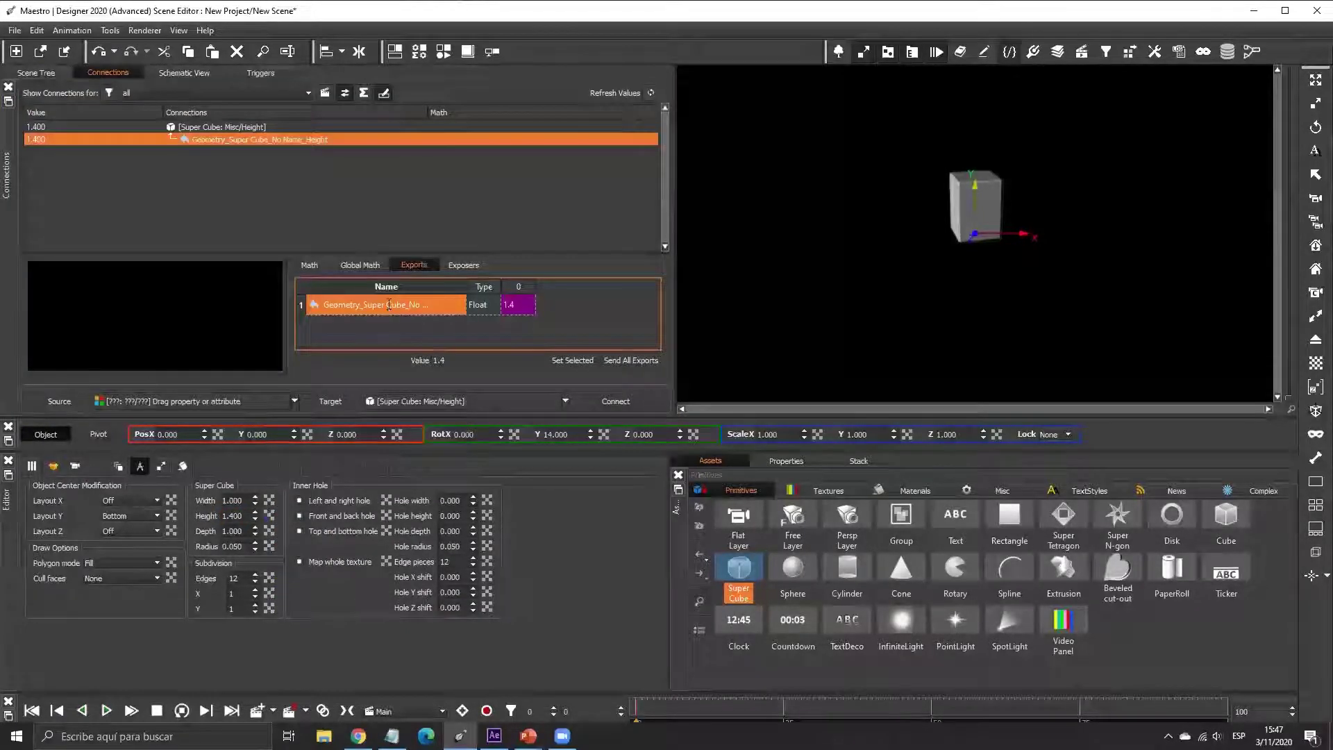
- Rename the Super Cube height export as Barra
double_click(390, 304)
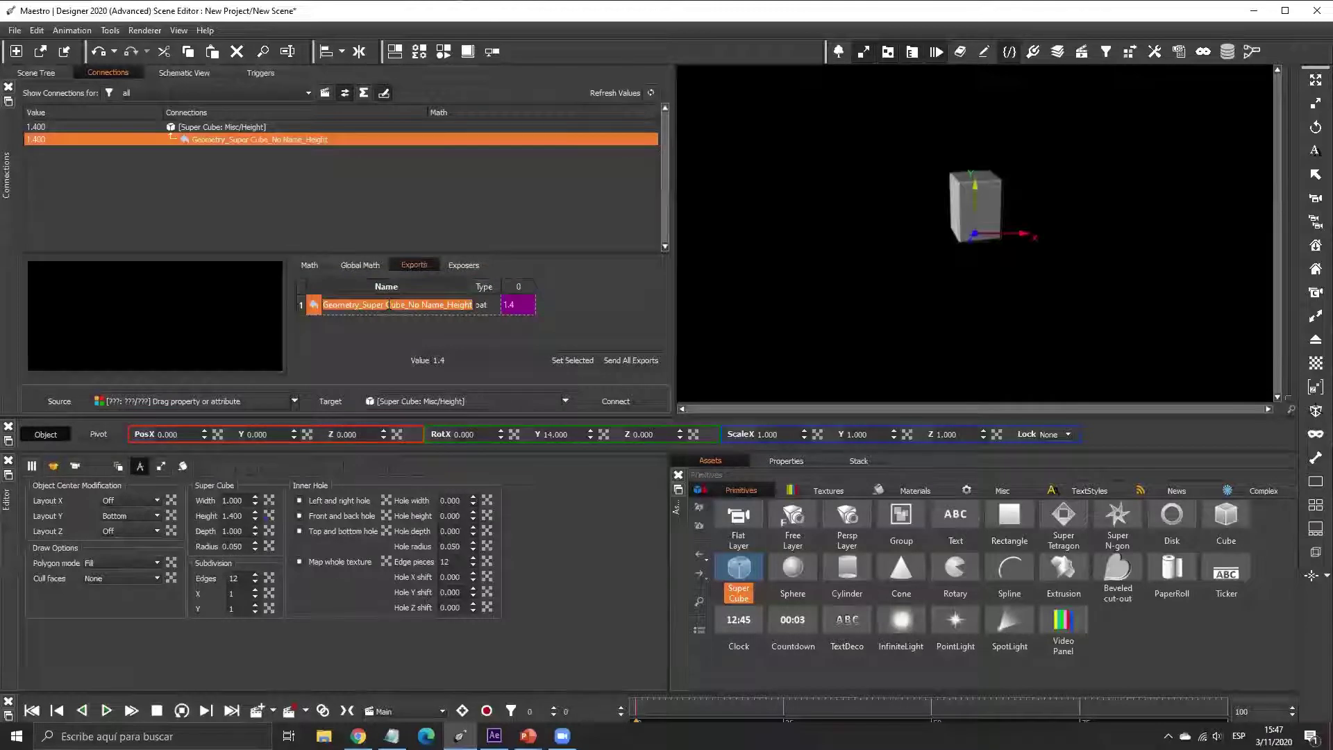
type("AlturaBarra")
key("Home")
key("Delete")
key("Delete")
key("Delete")
key("Delete")
key("Delete")
key("Delete")
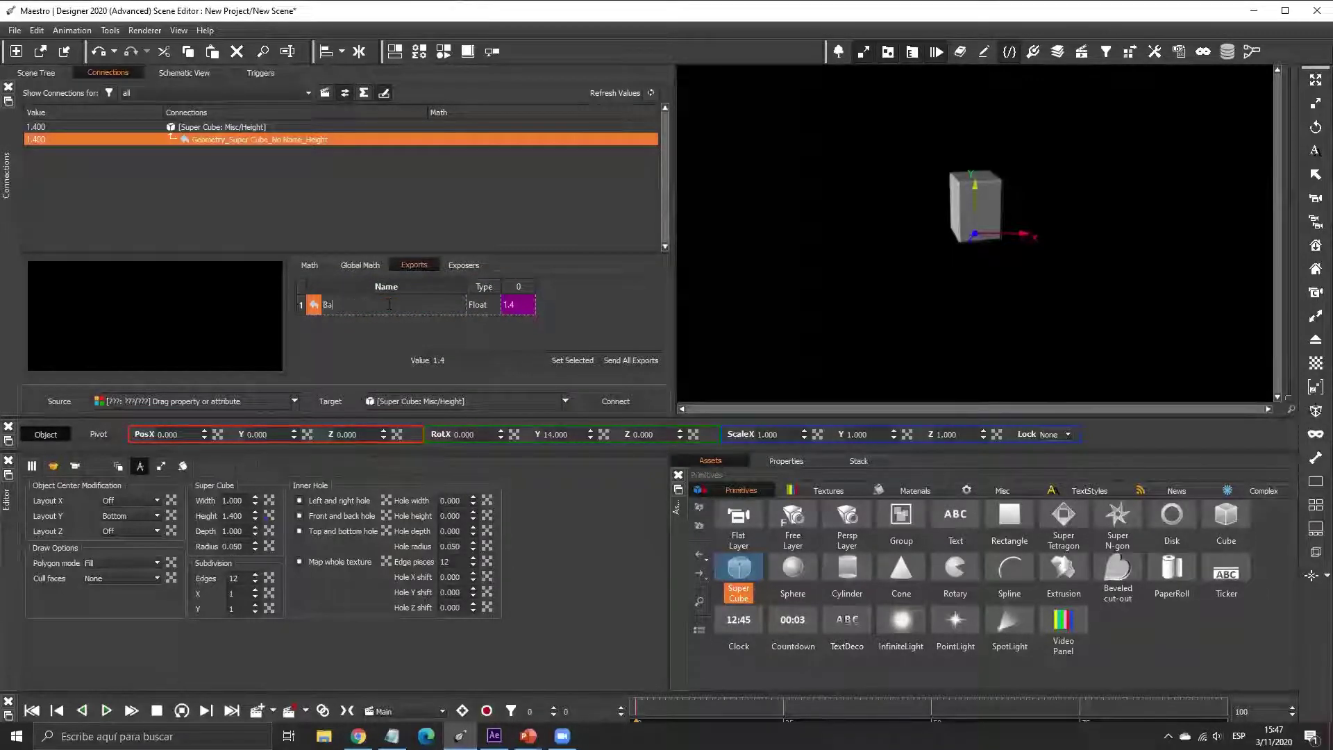
key("Return")
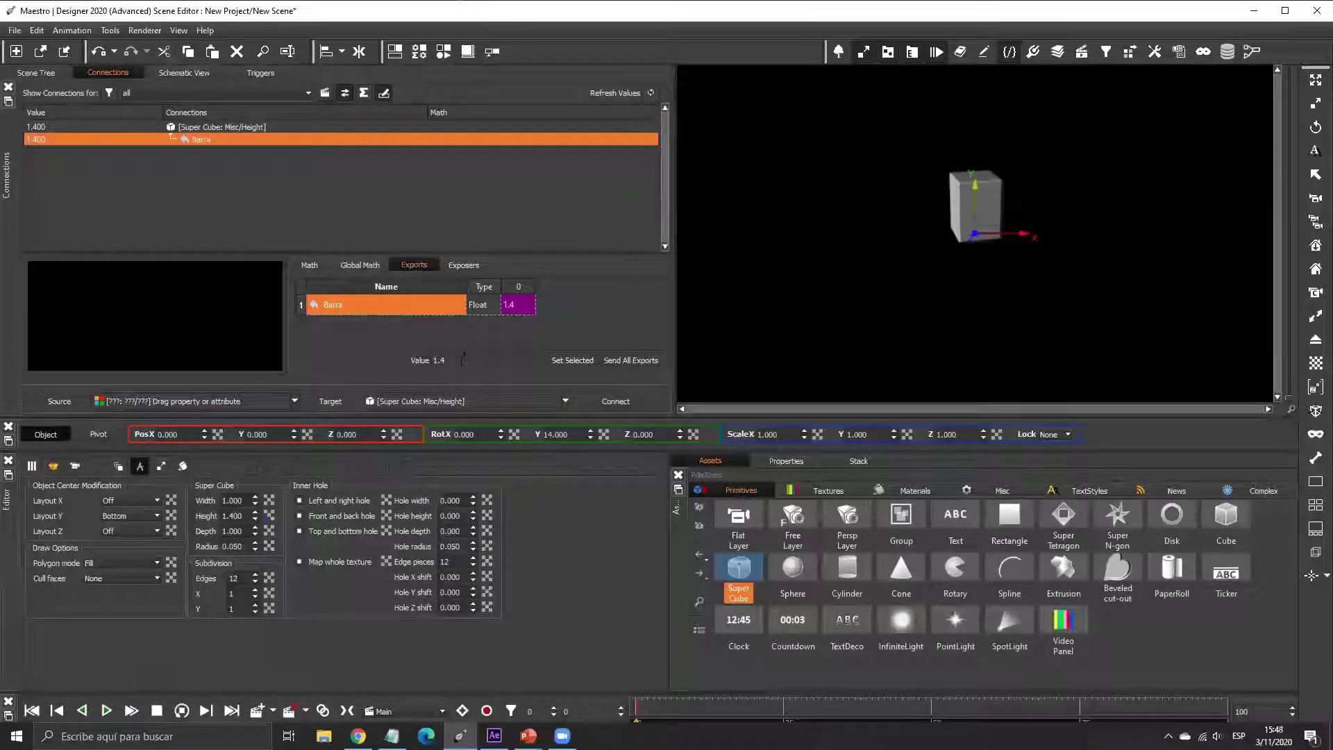
- Test the Barra export with the values 3 and 2, and finally set it to 50
left_click(462, 360)
key("BackSpace")
key("BackSpace")
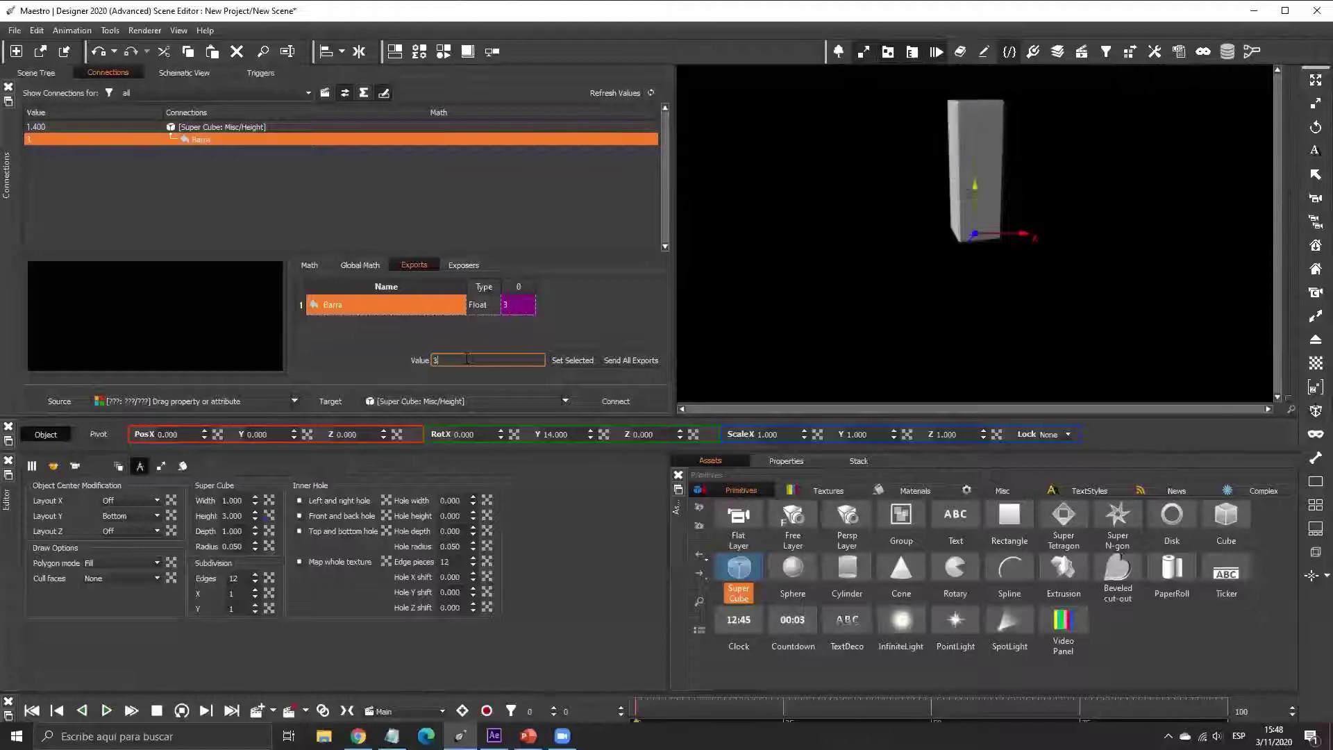
type("2")
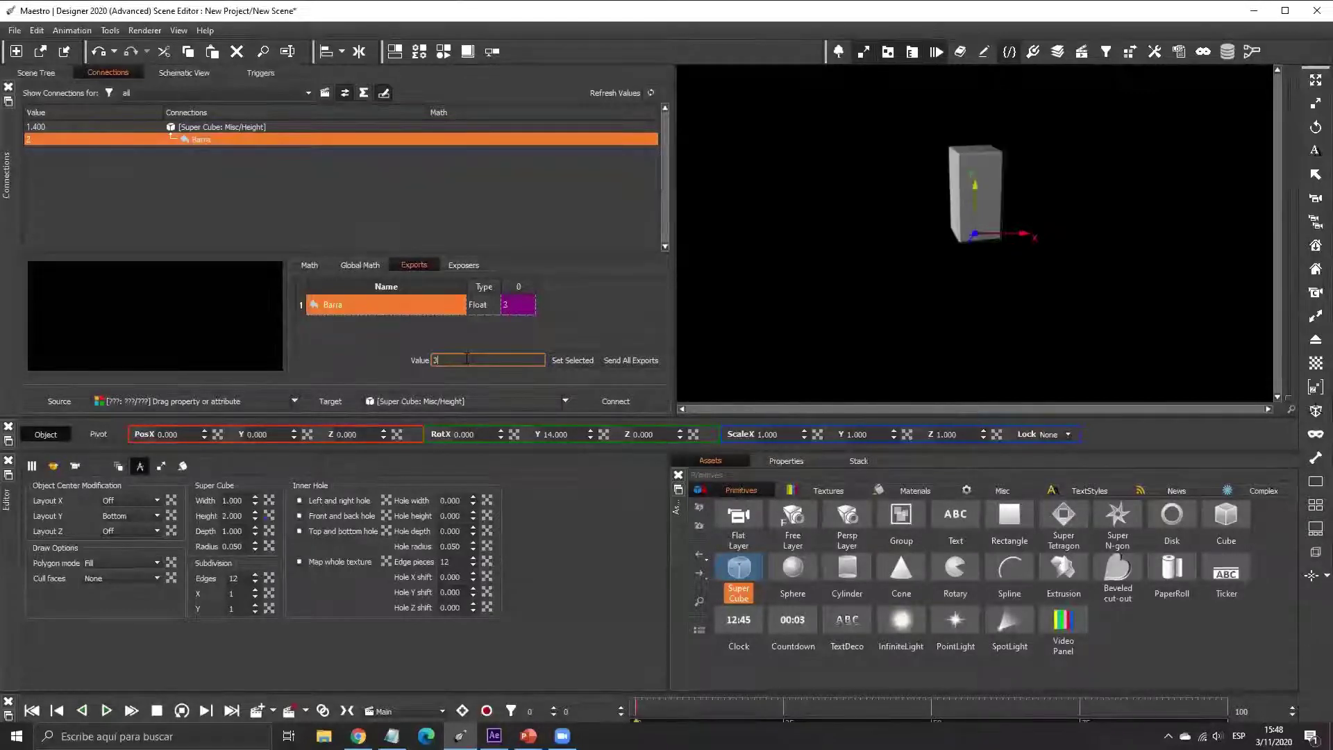
key("BackSpace")
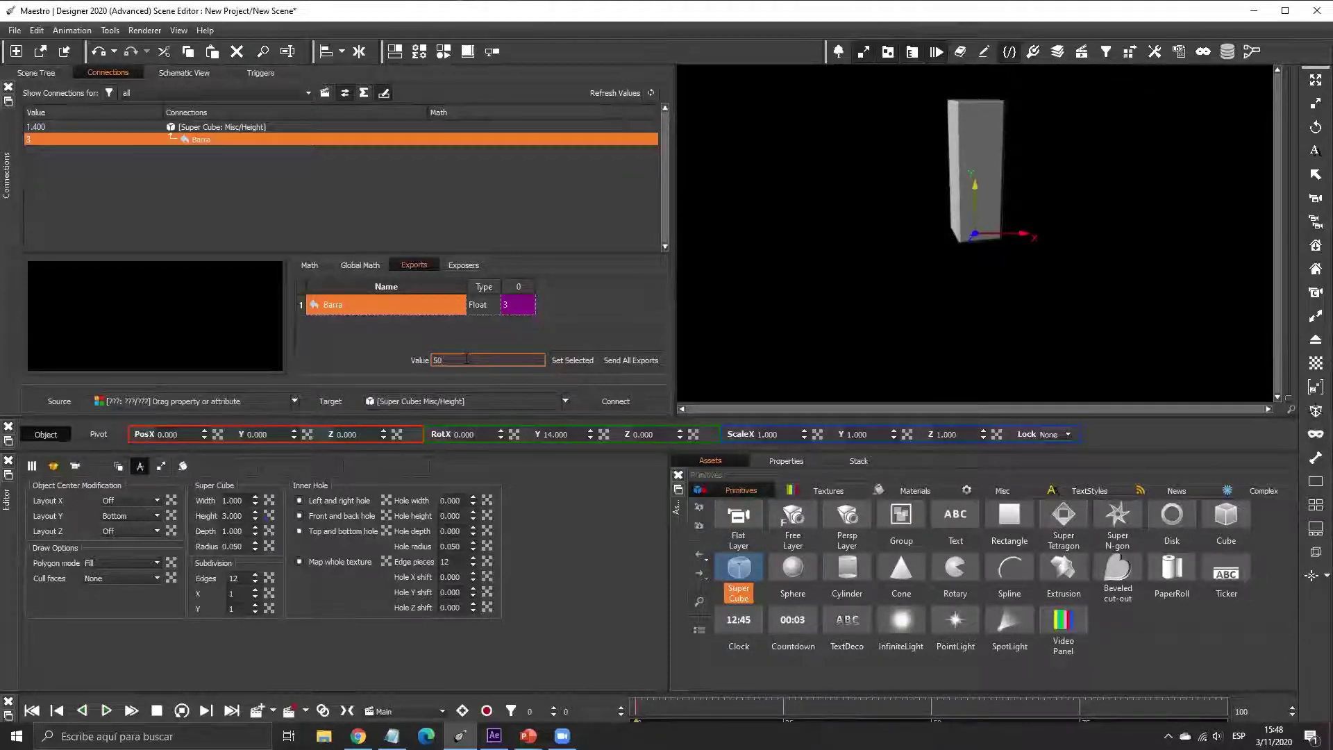
key("Return")
- Check the Super Cube's height in the scene and adjust the PerspLayer camera's Z position
left_click(58, 71)
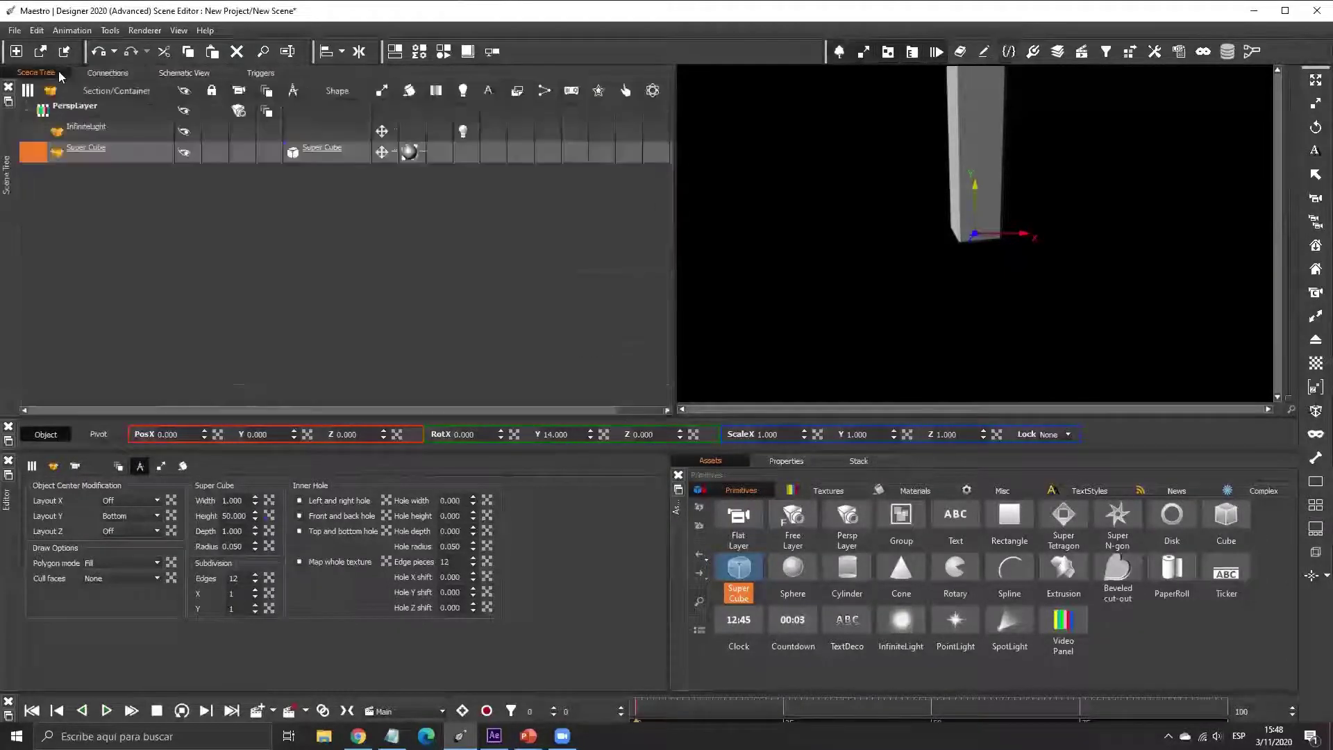
double_click(244, 515)
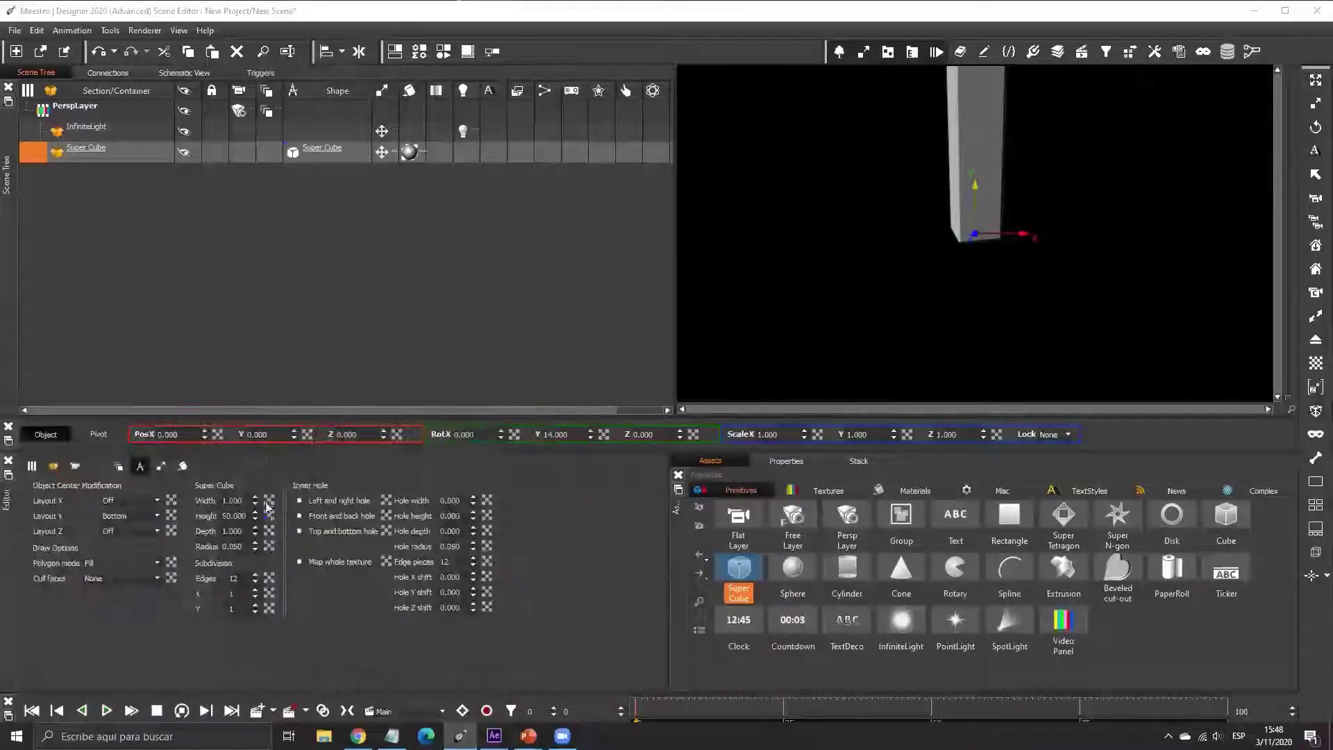
left_click(243, 515)
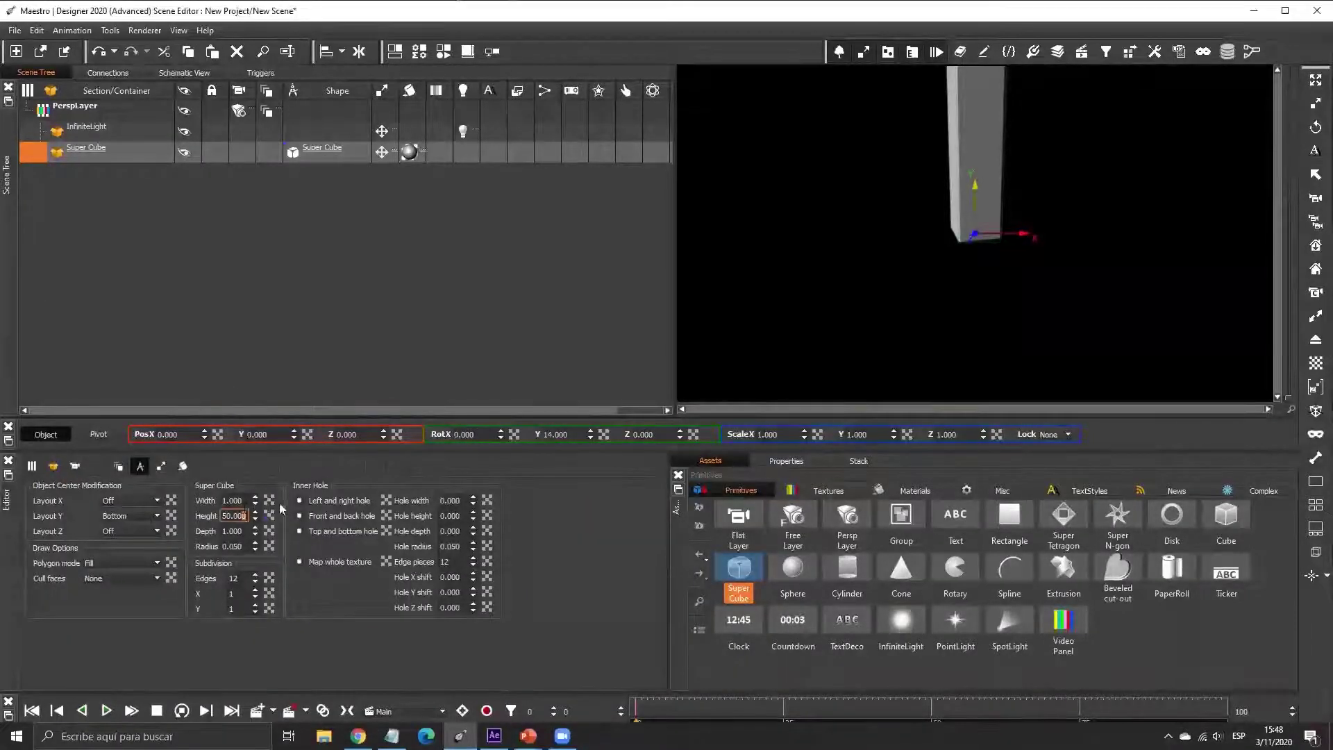
left_click(237, 113)
left_click_drag(189, 531, 202, 426)
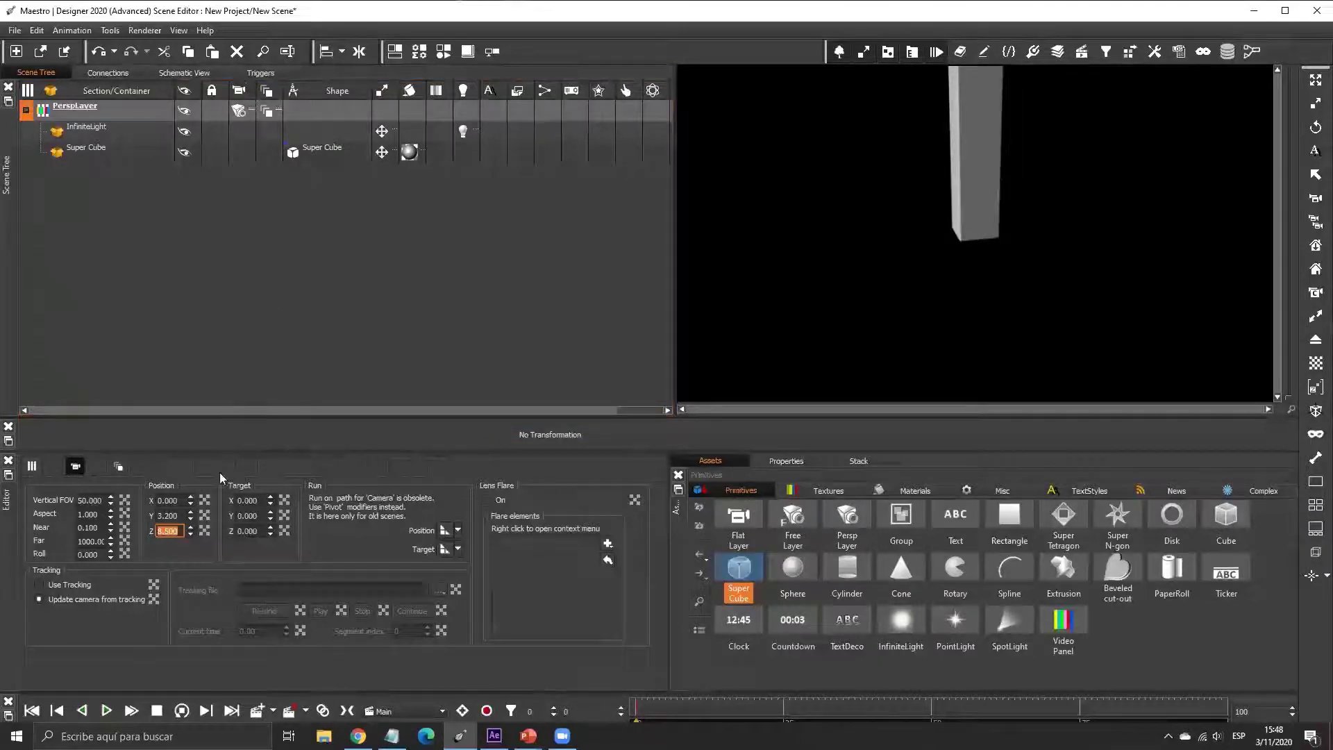
- Replace the A + E + I function on the Super Cube's Height with E, consulting the variable notes in Notepad
left_click(293, 154)
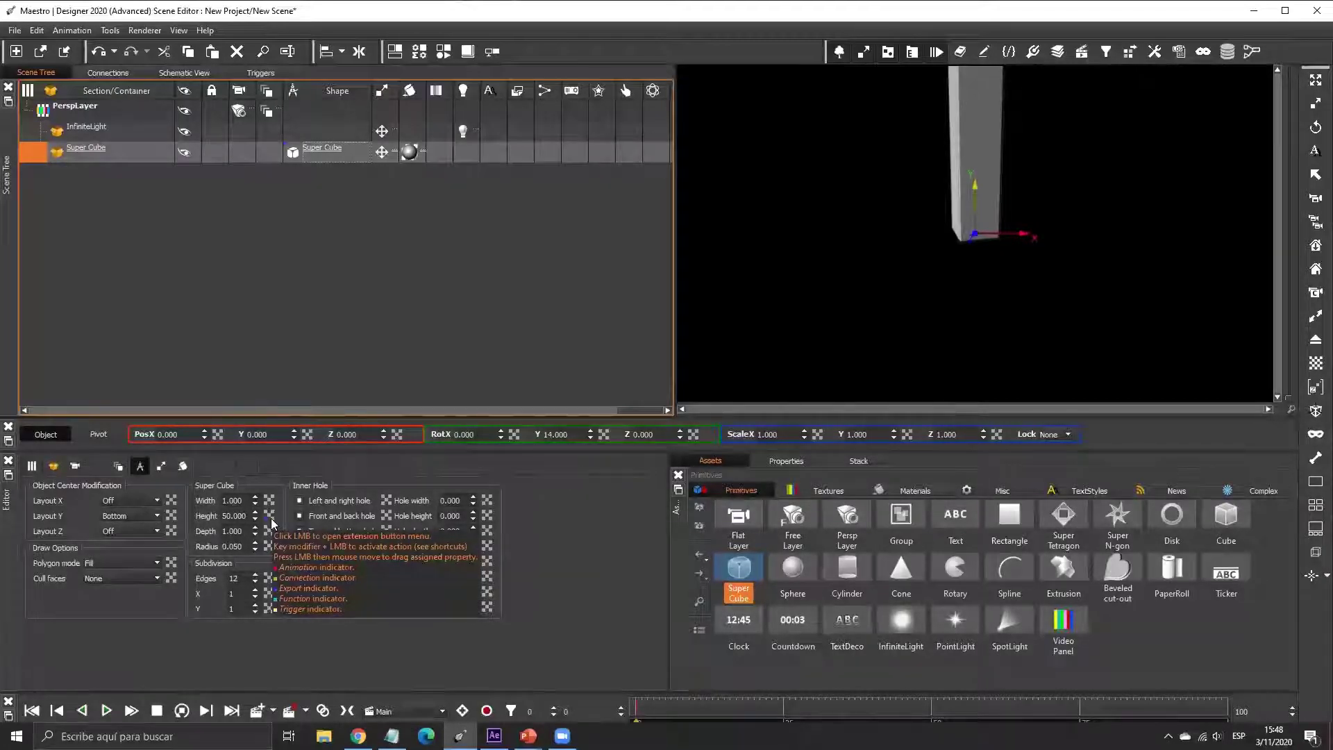
left_click(270, 516)
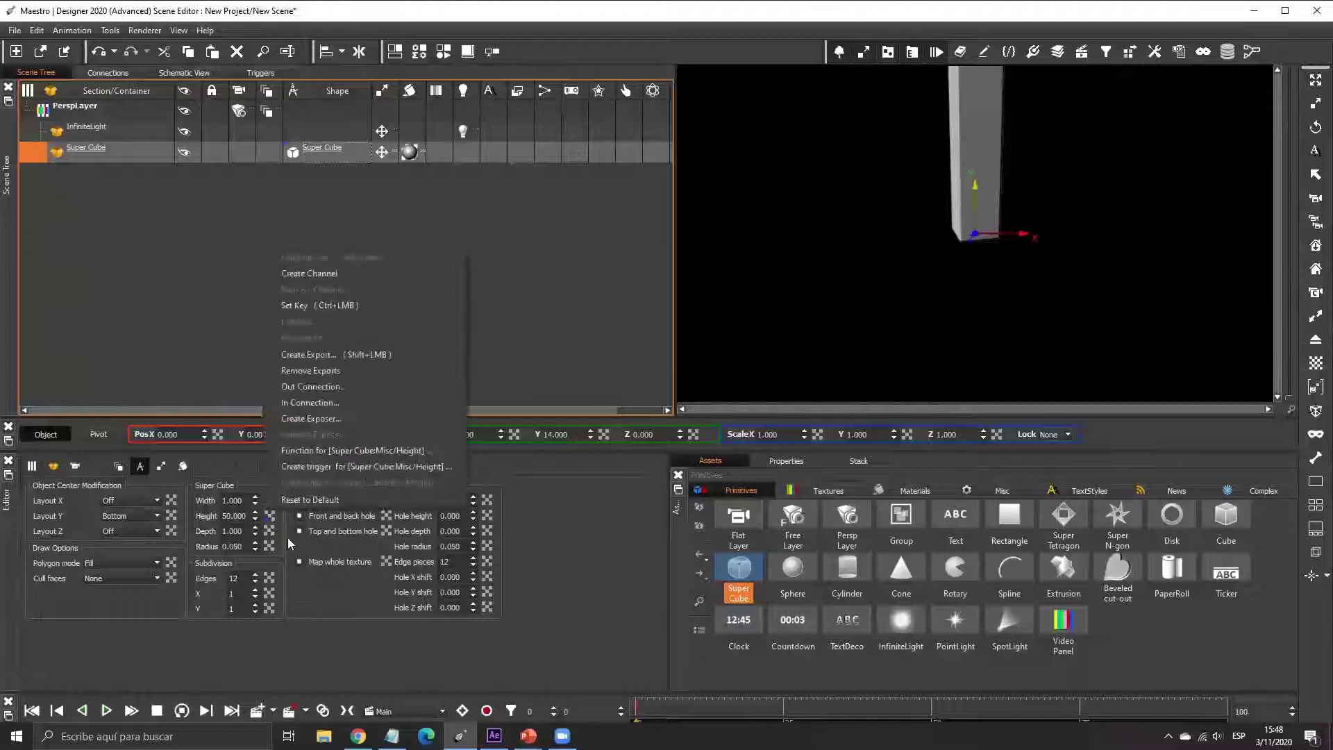
left_click(270, 517)
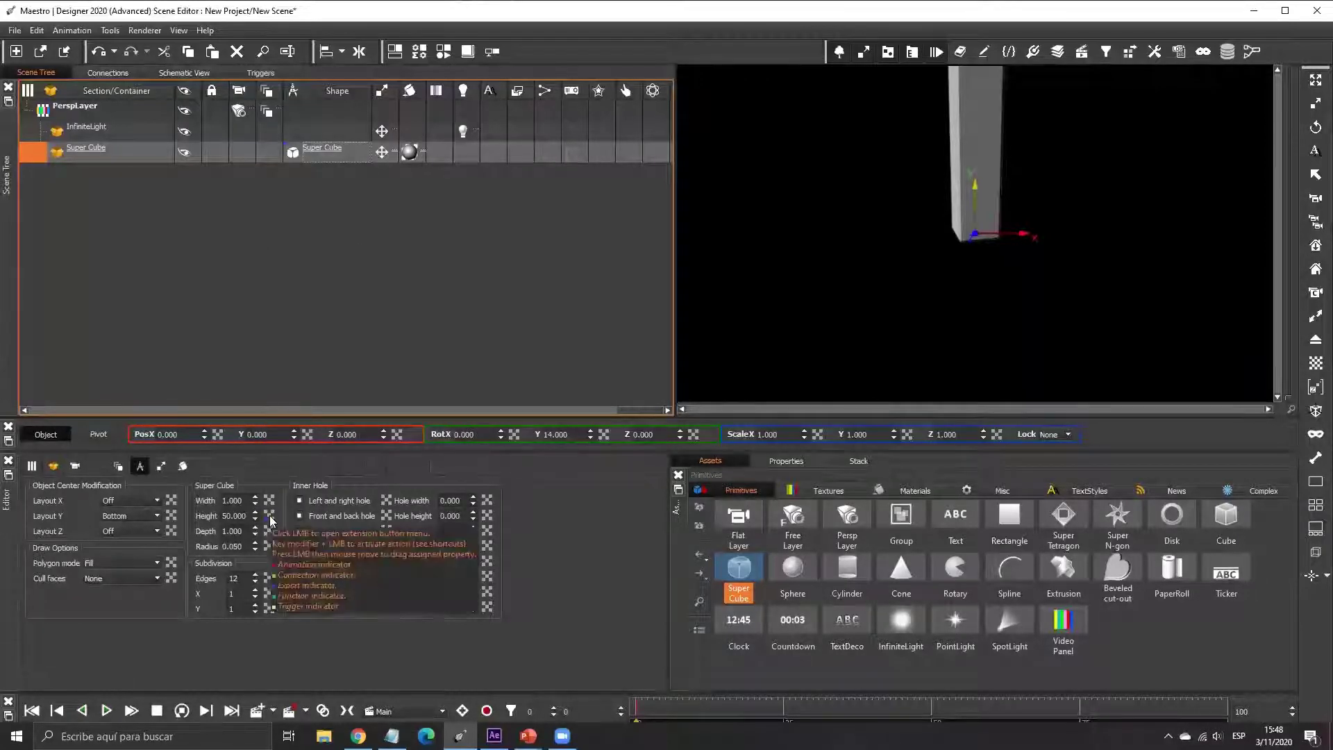
left_click(270, 517)
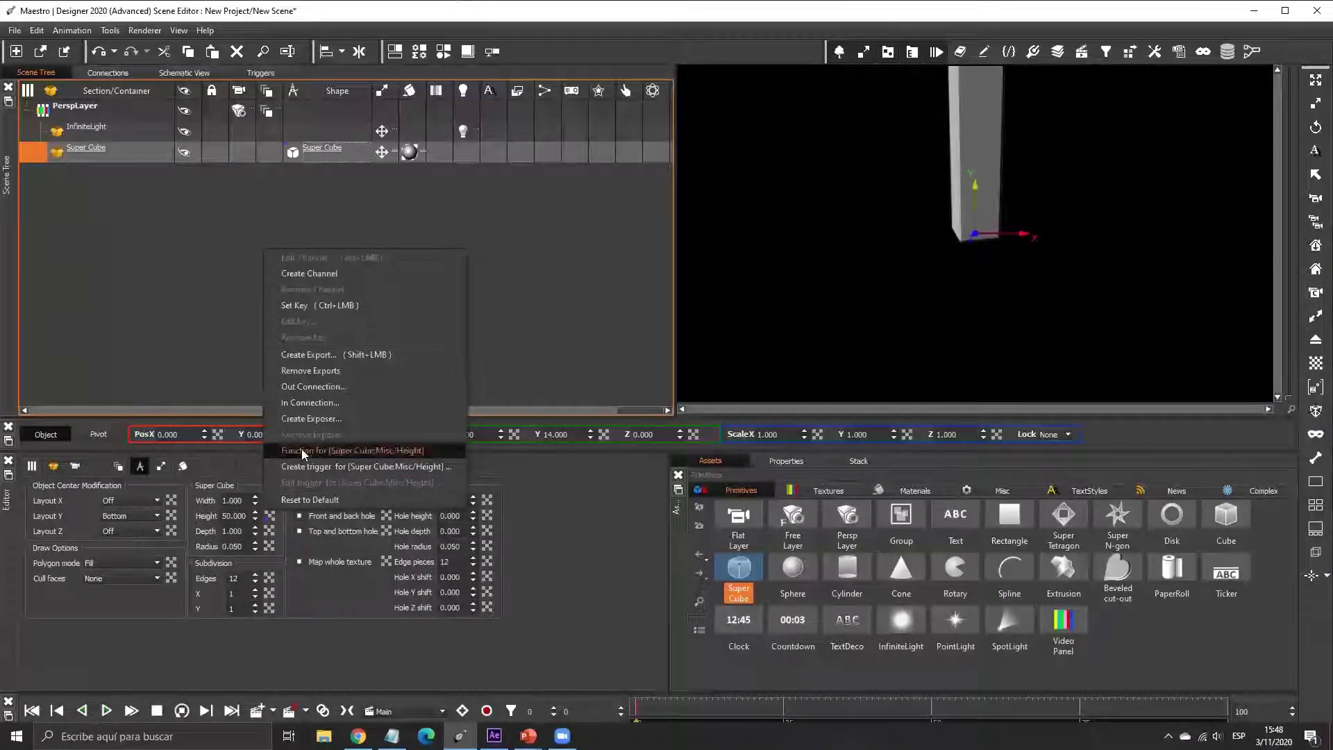
left_click(296, 450)
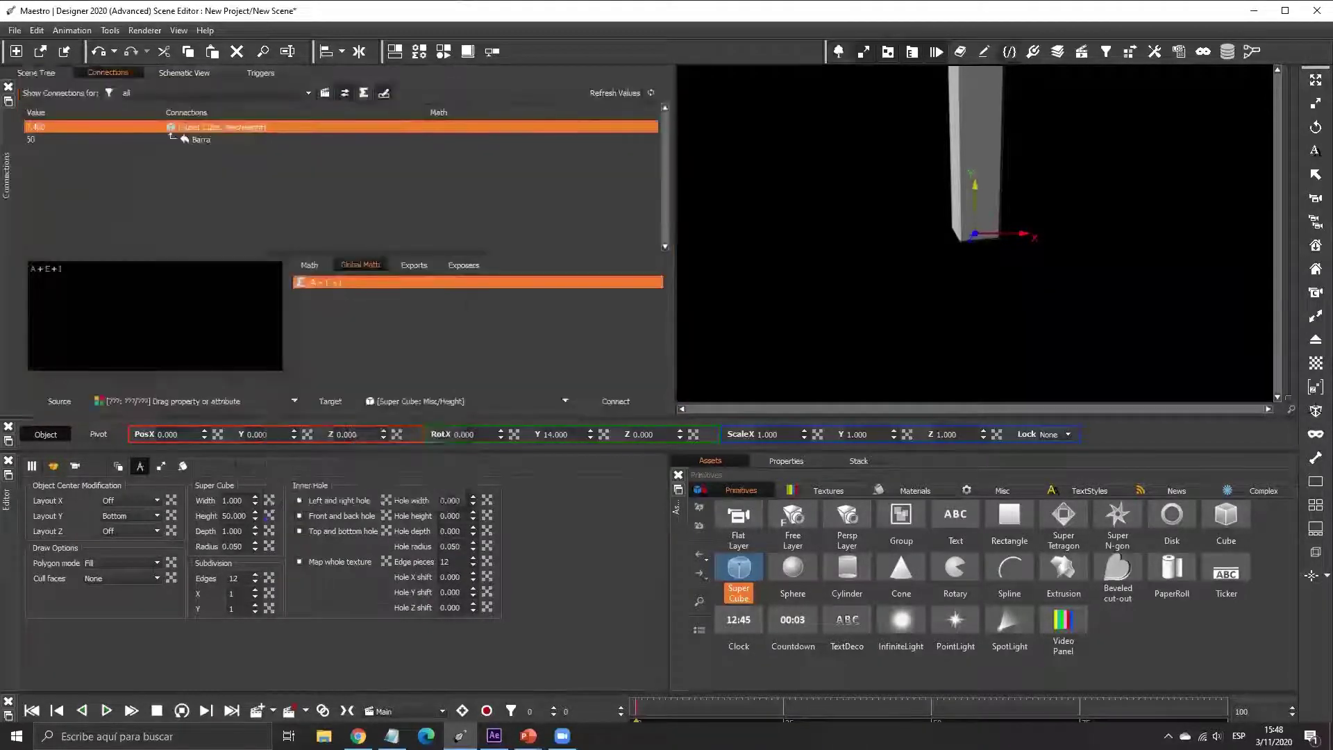
scroll(155, 316, "up", 5)
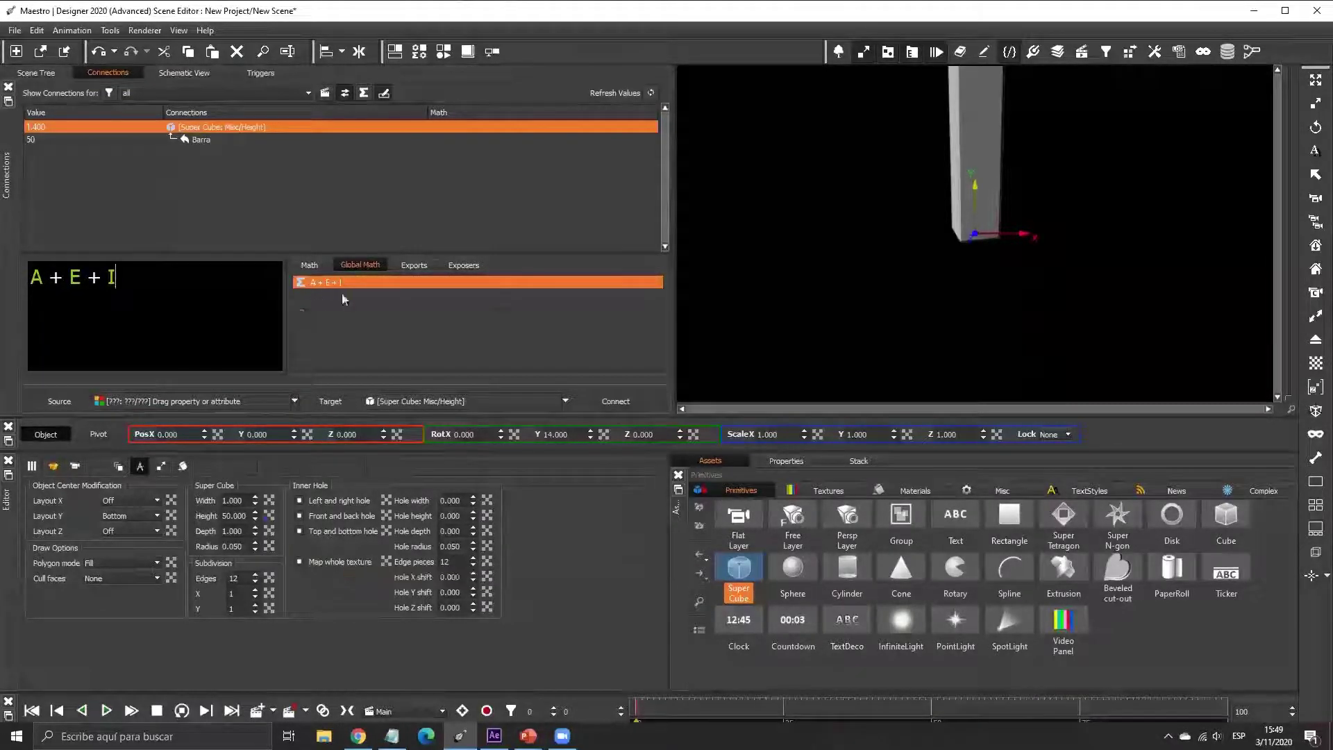
left_click(392, 735)
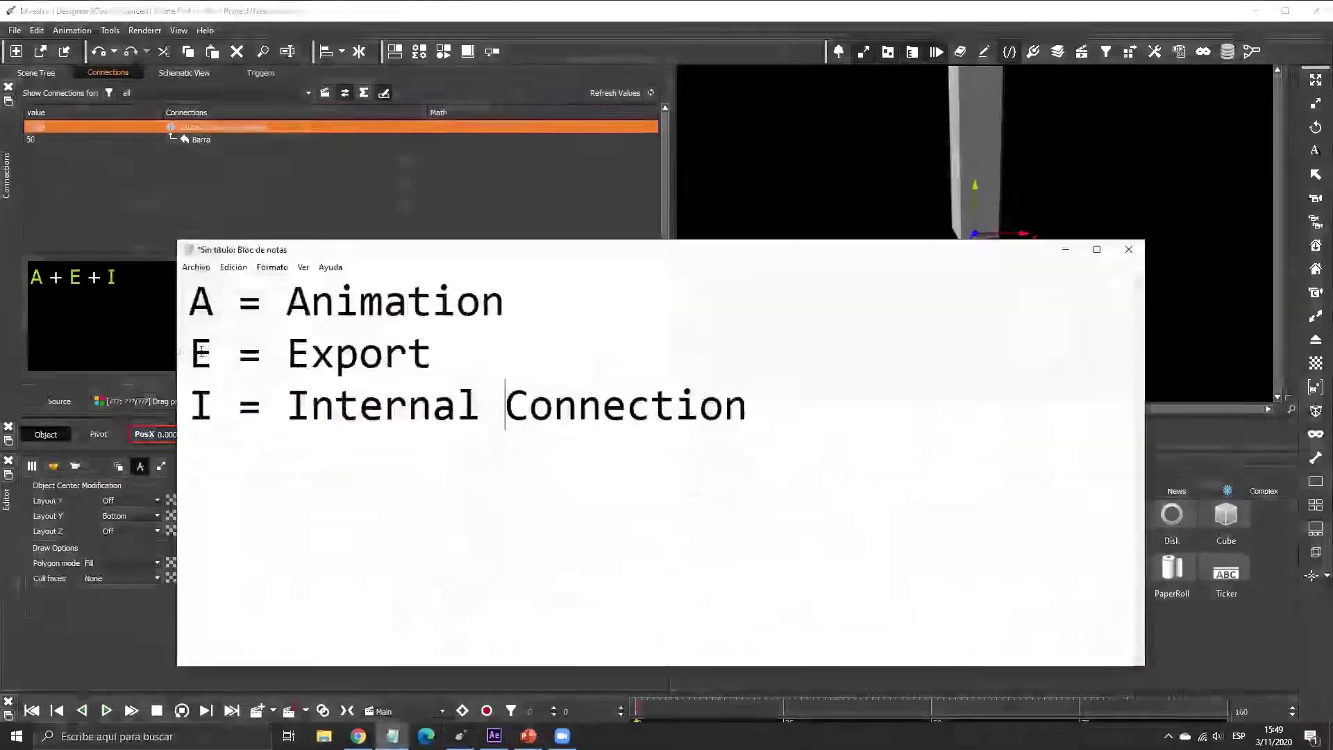
left_click_drag(182, 352, 433, 347)
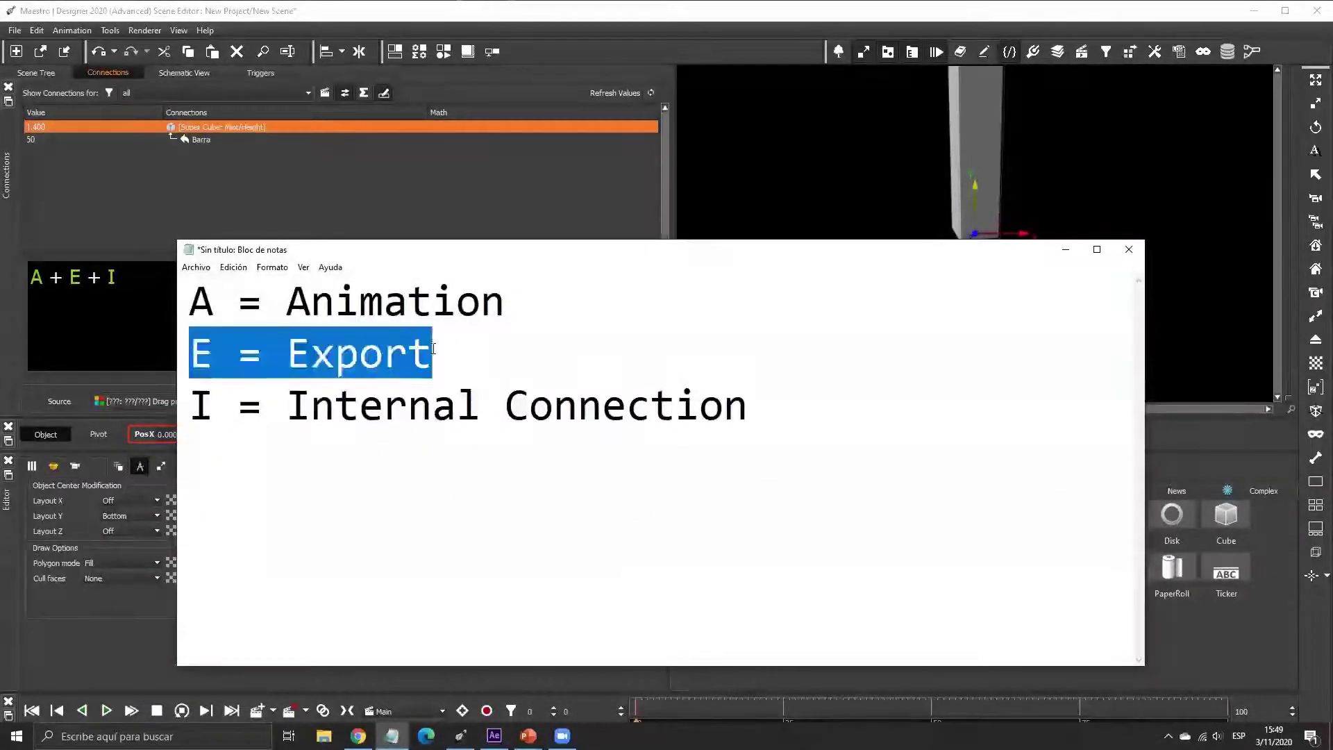
key("alt+Tab")
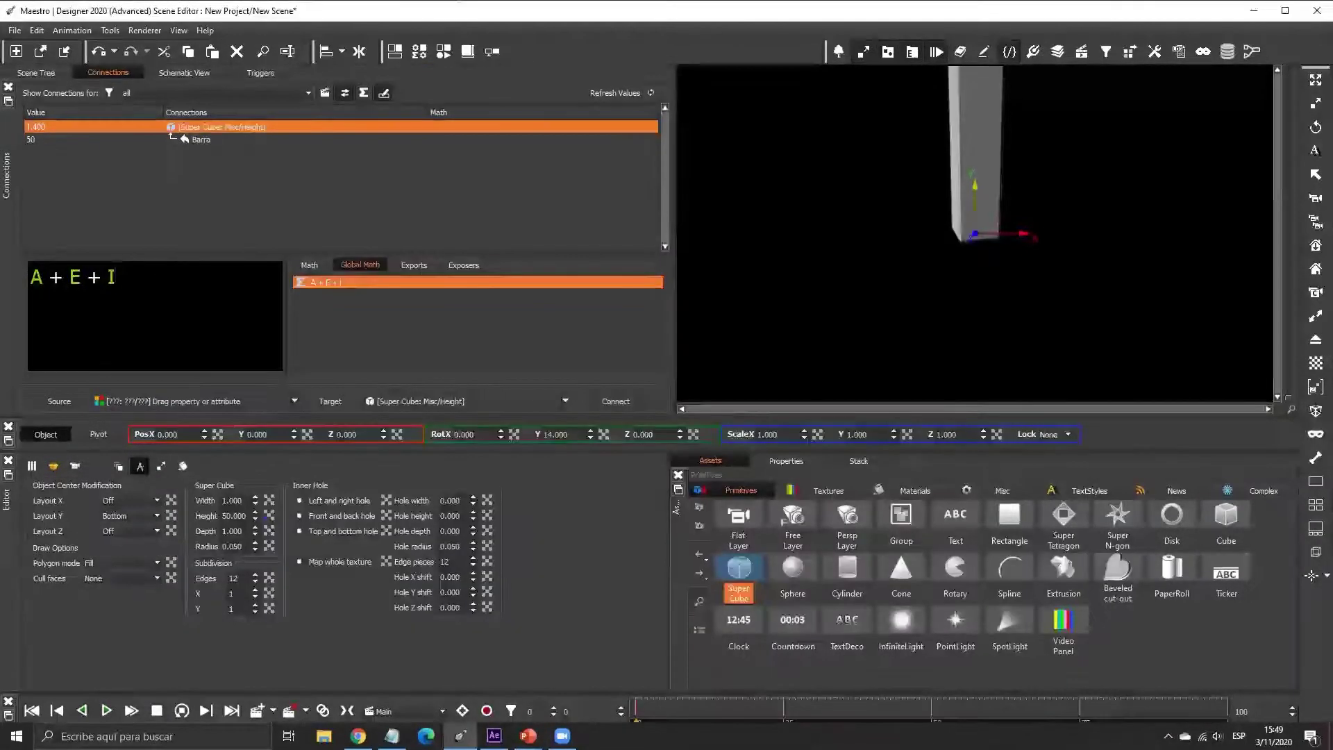
key("ctrl+a")
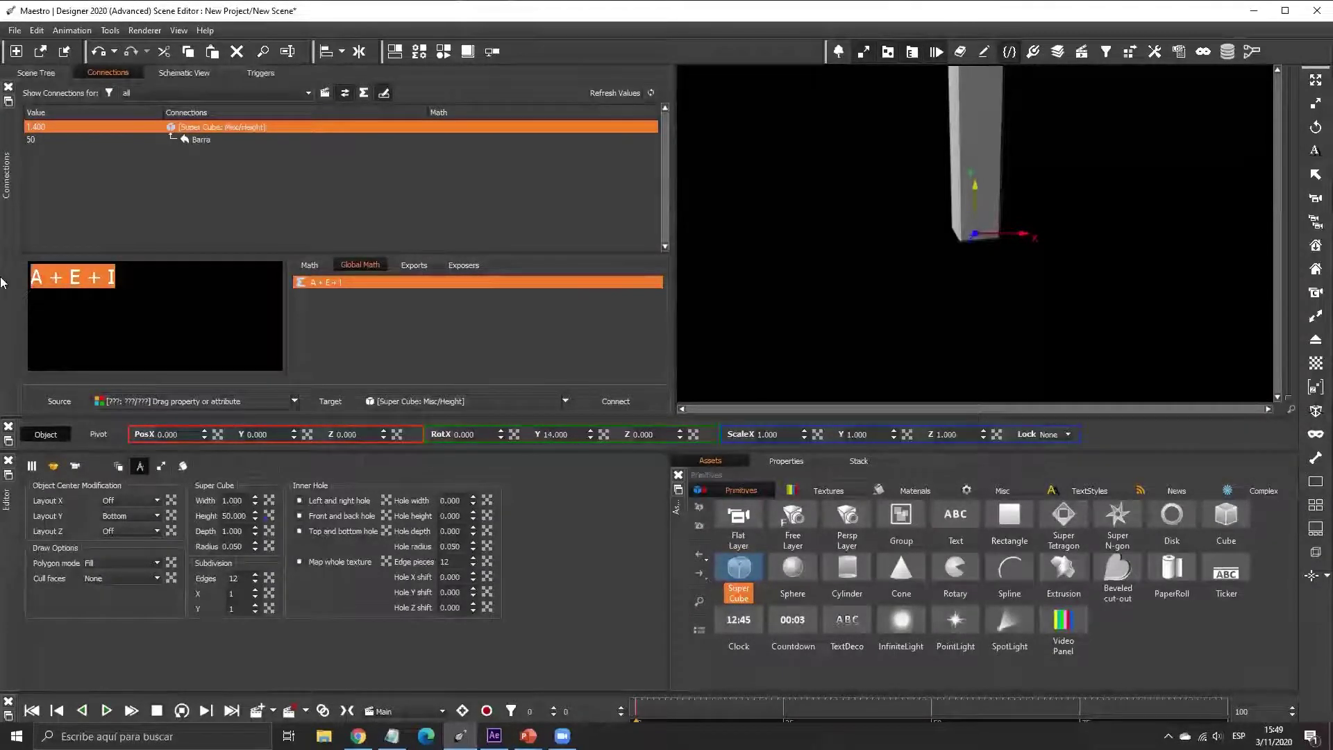
type("E")
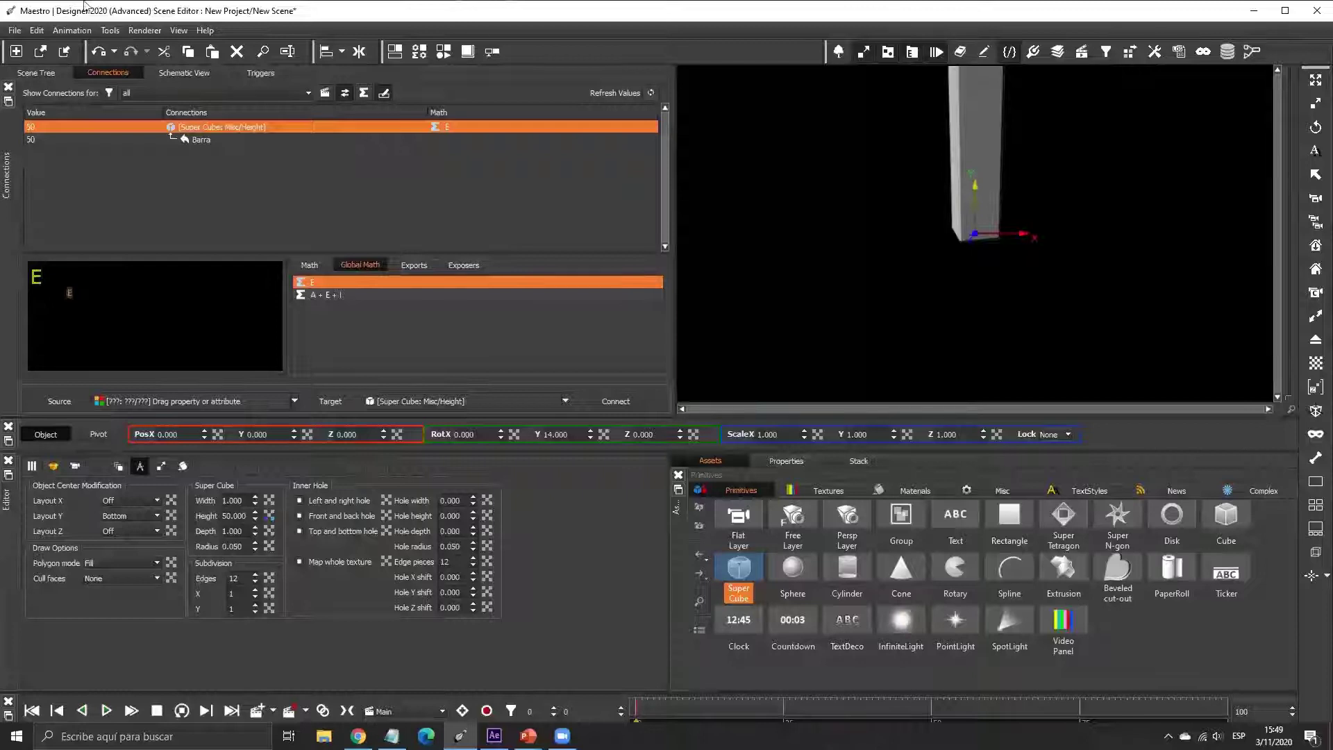
- Reduce the Super Cube's height in the scene to 3 to find the tallest bar that fits the frame
left_click(37, 73)
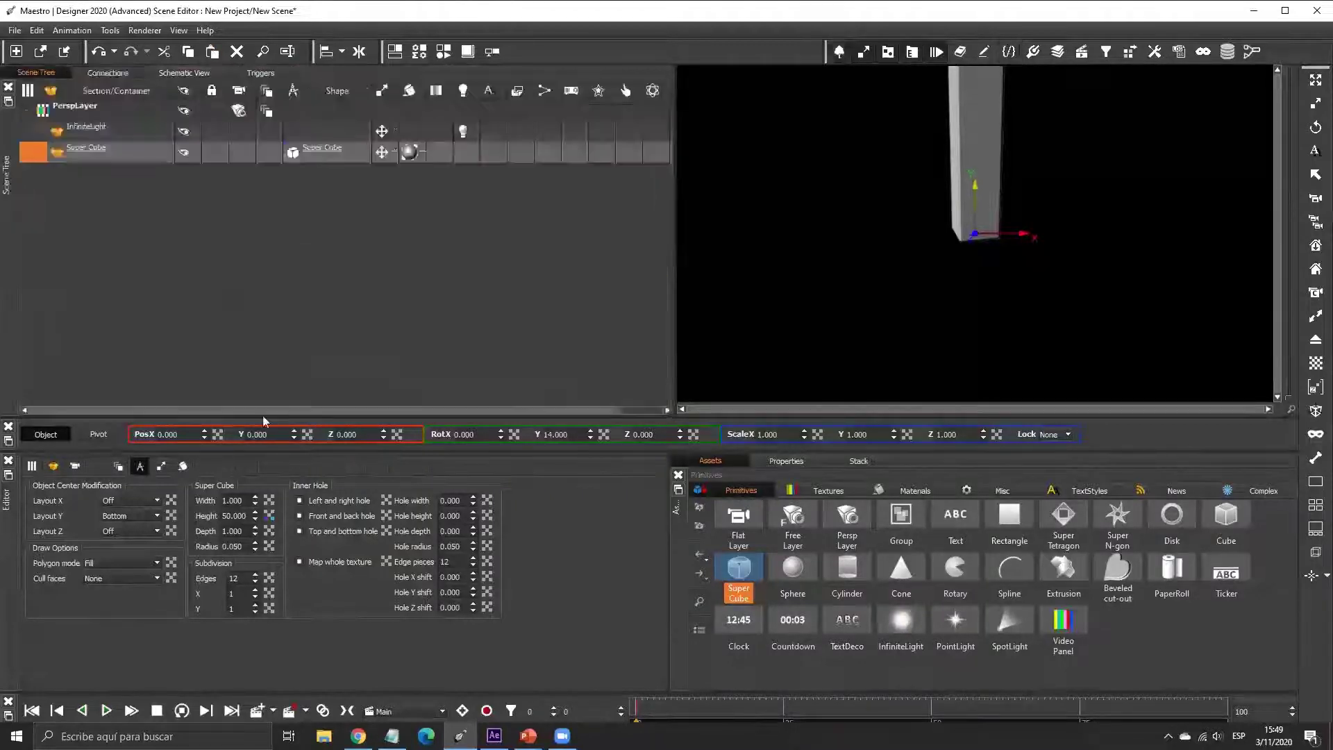
double_click(234, 516)
type("45.1")
key("Return")
type("13.8")
key("Return")
type("1.3")
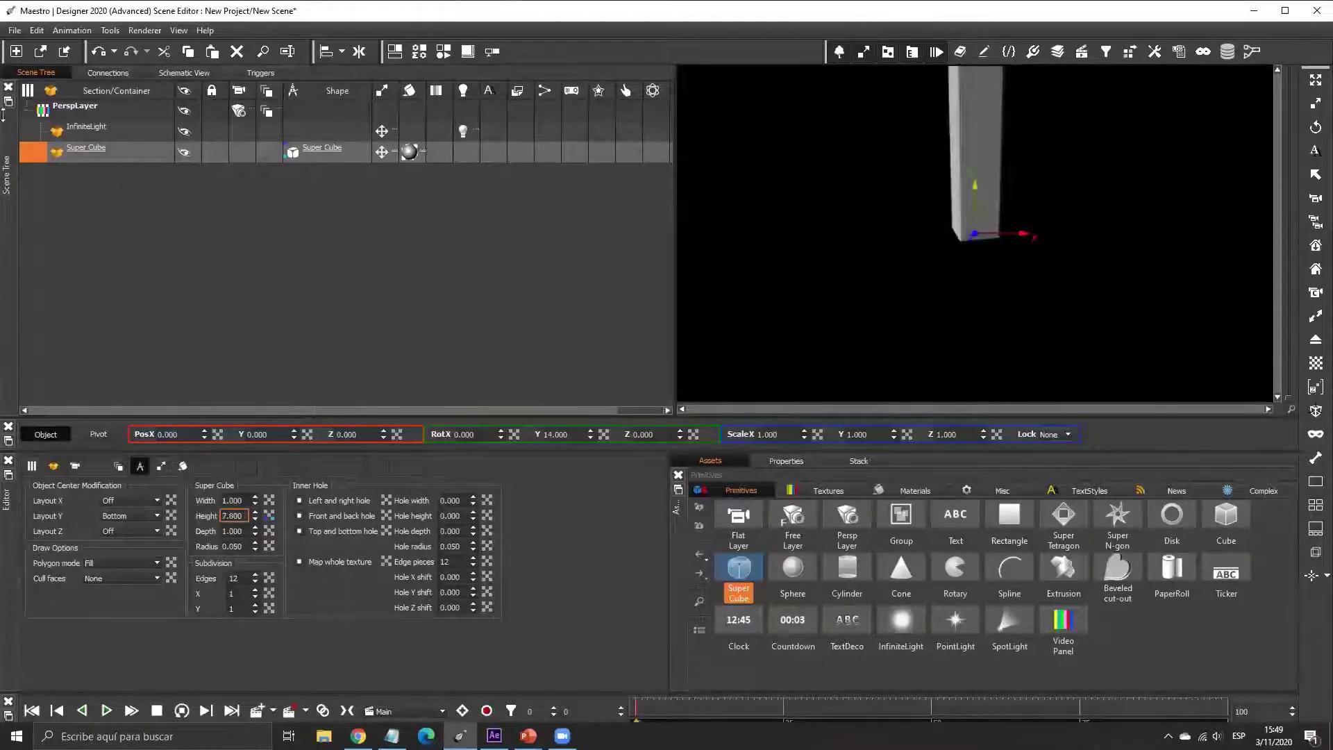
key("Return")
type("2.1")
key("Return")
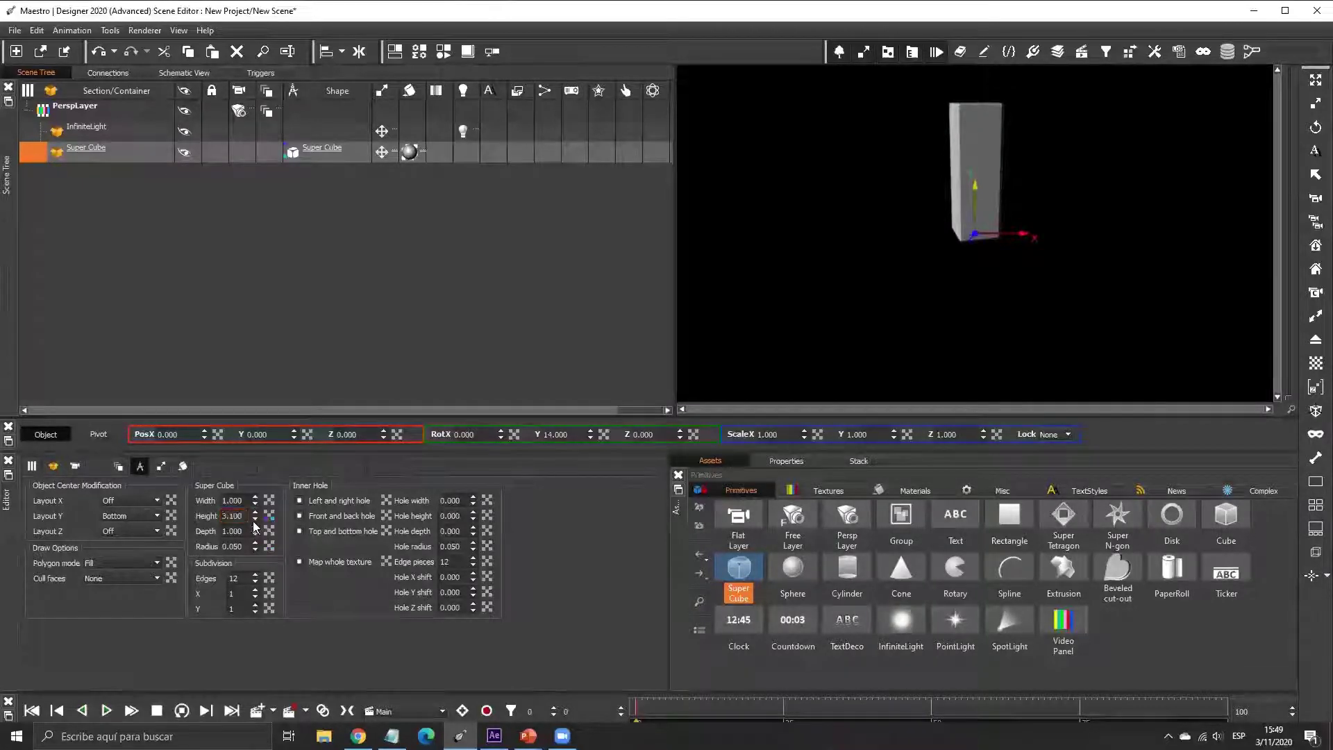
left_click(254, 520)
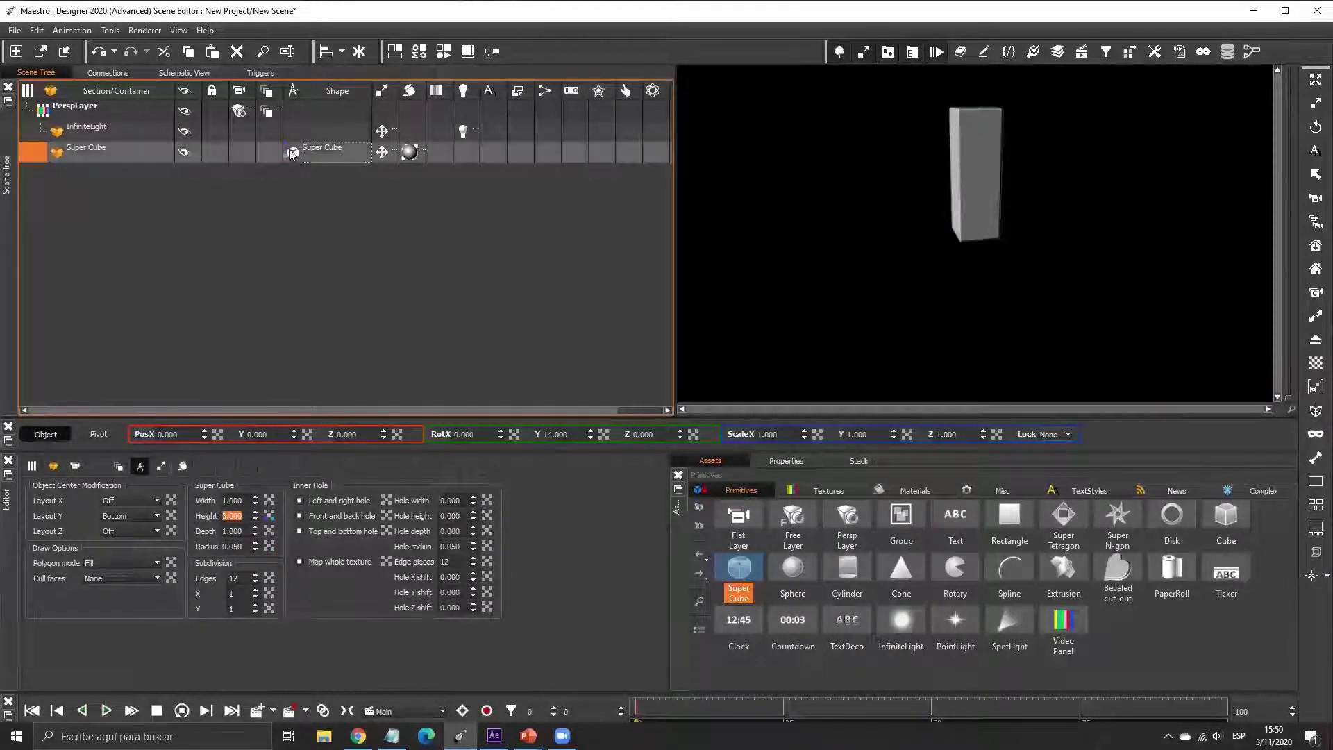
- Change the function on the Super Cube's Height to E*3/100
right_click(270, 516)
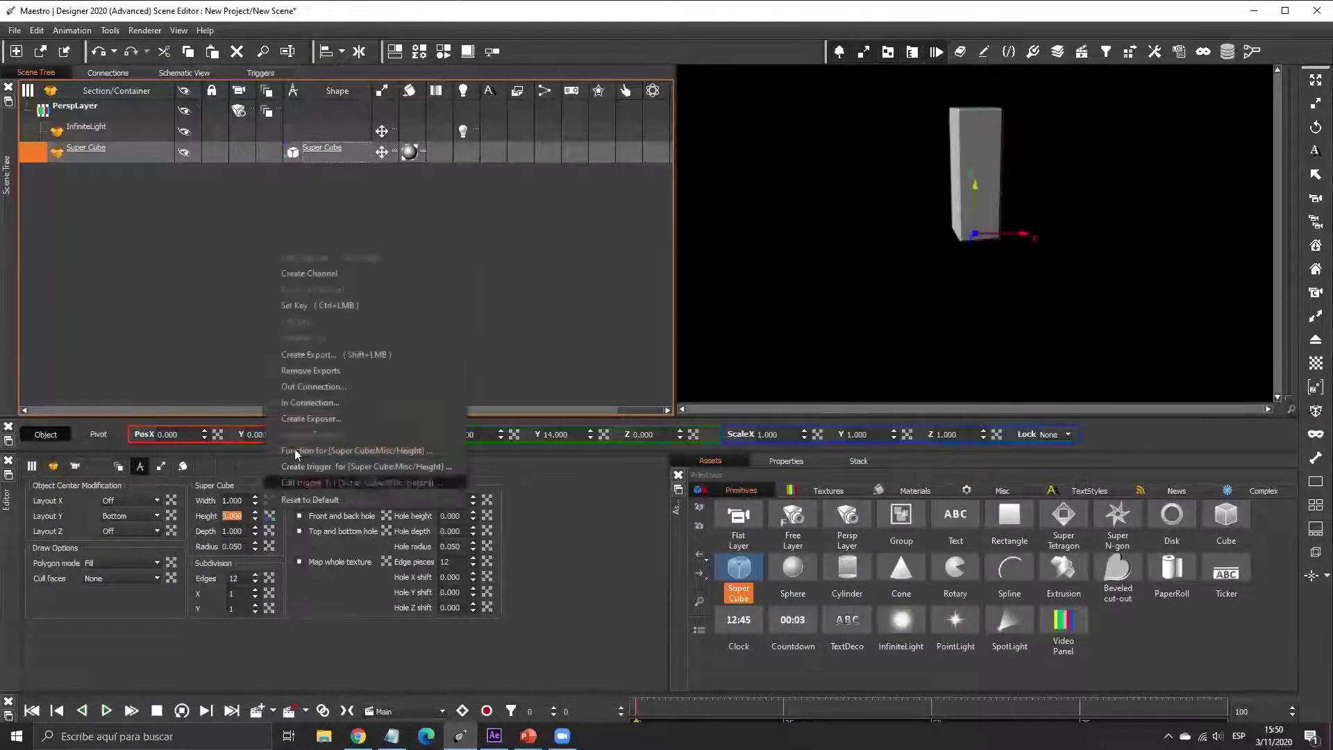
left_click(296, 449)
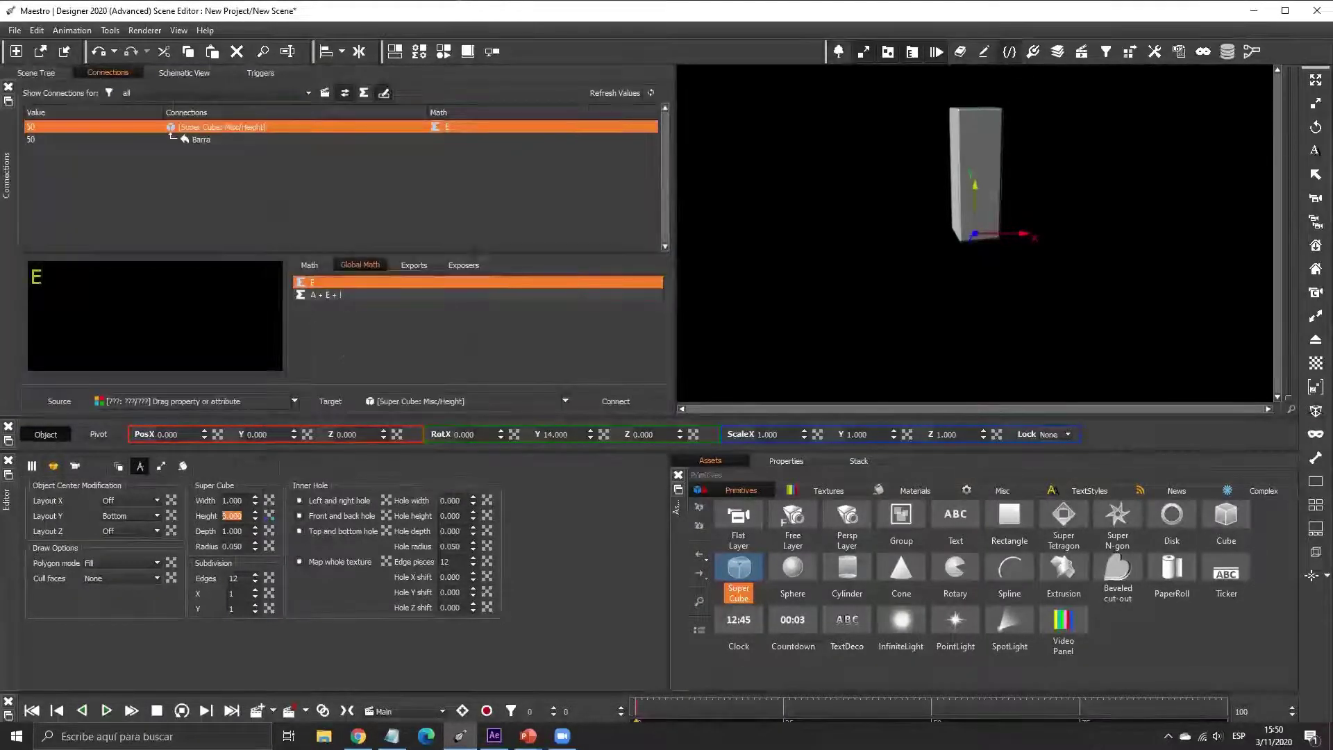
type("*")
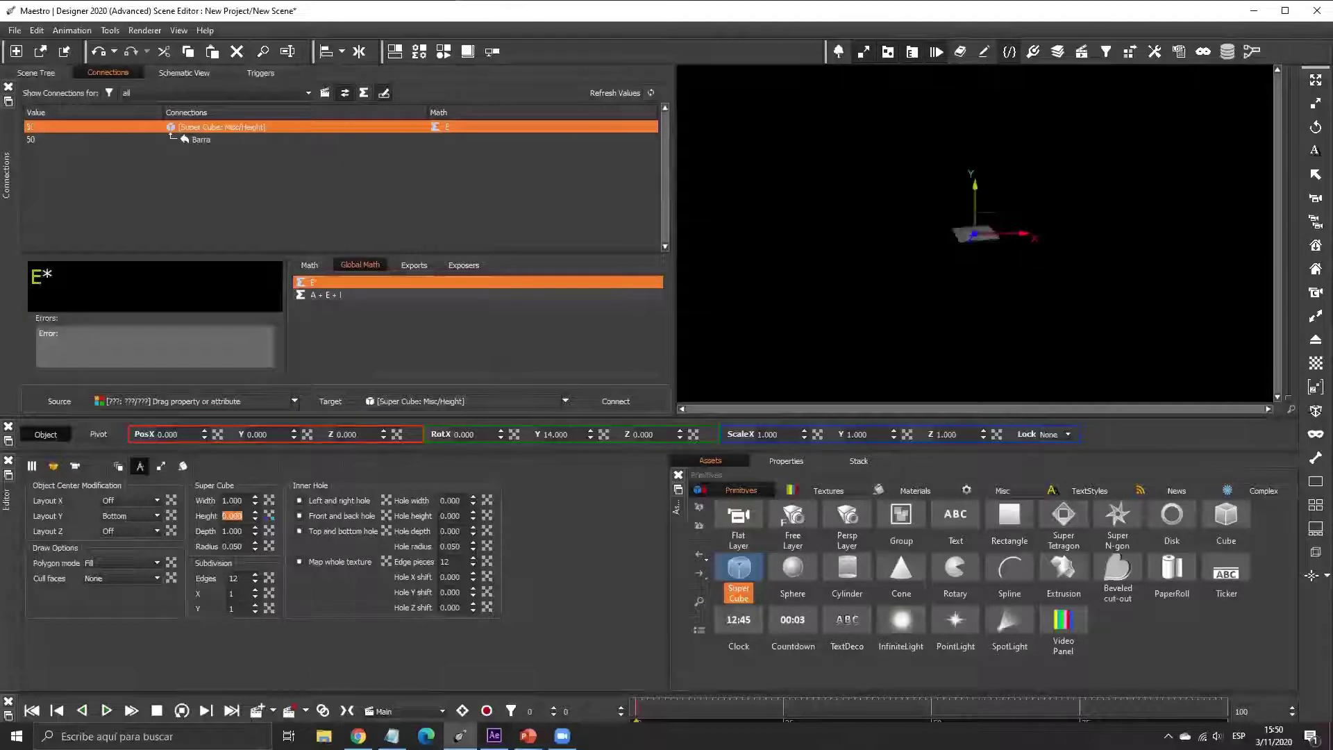
type("3")
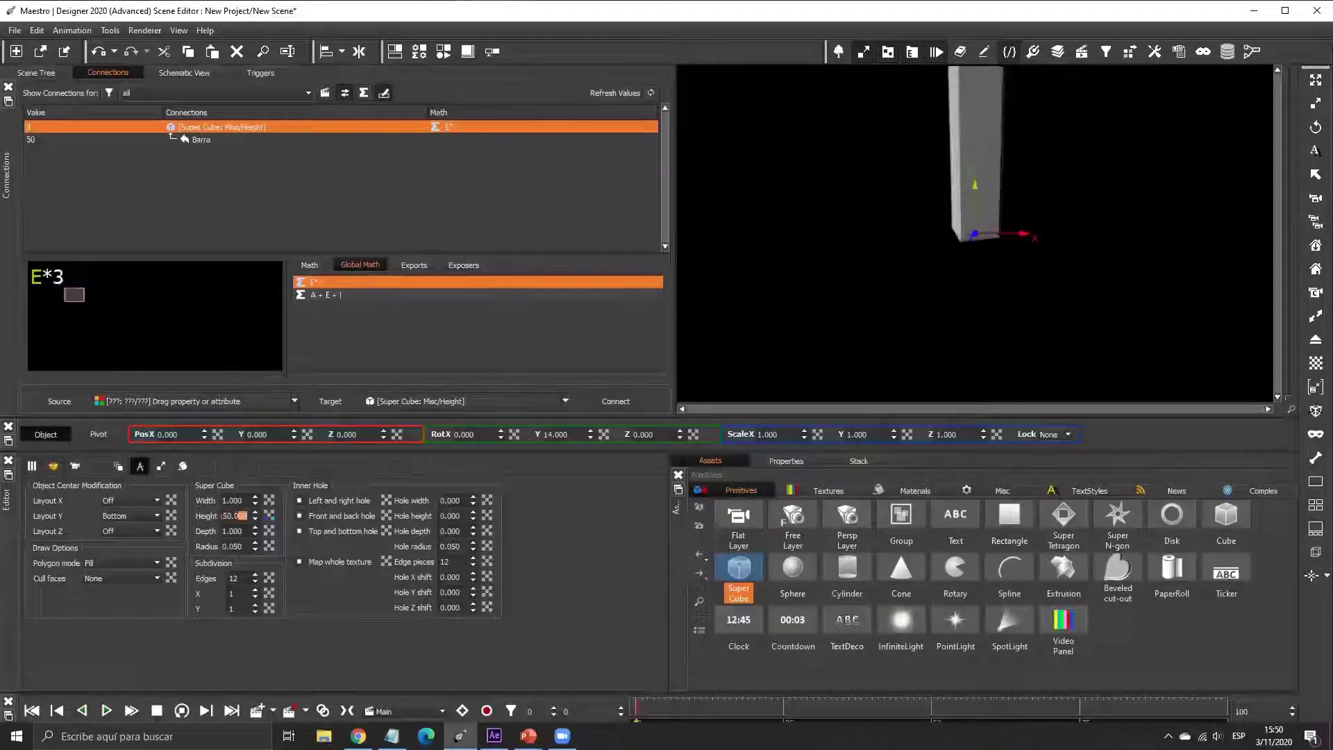
type("/100")
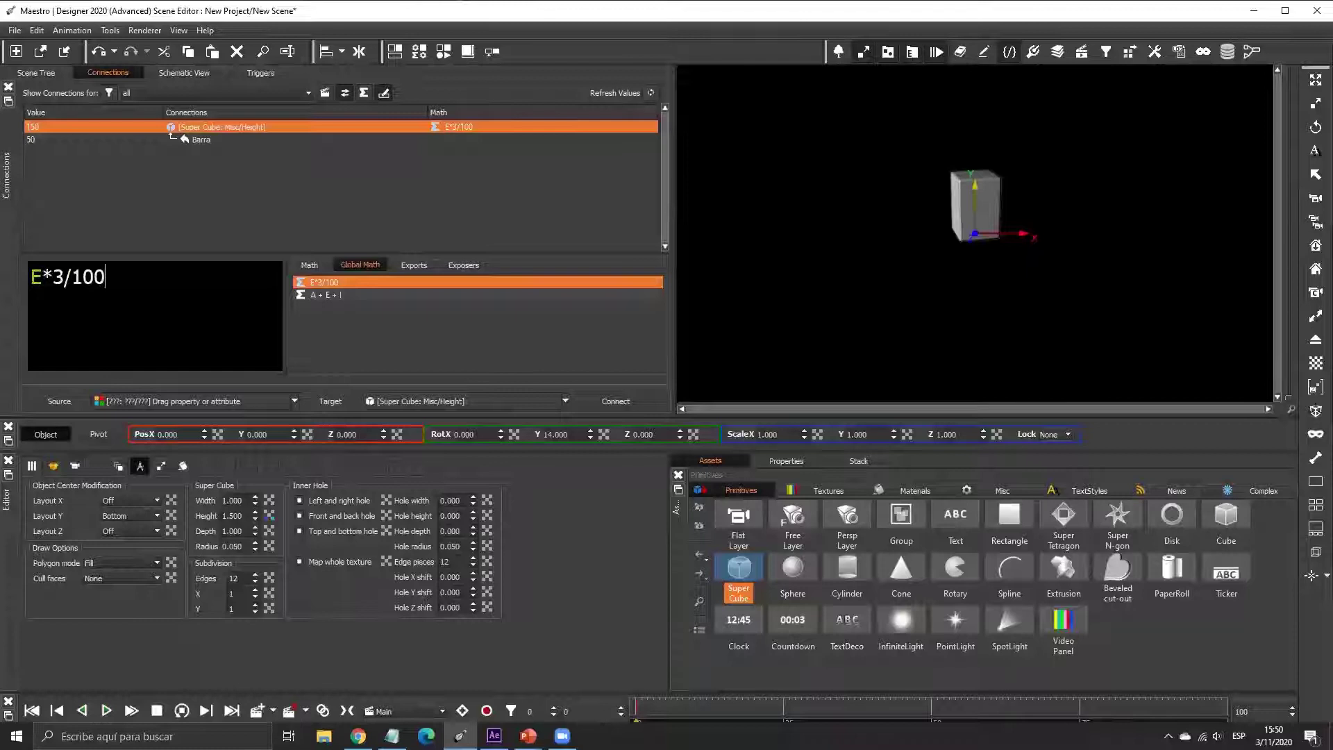
- Point out the parts of the E*3/100 function and test it with the Barra export set to 60
double_click(36, 277)
key("Right")
key("Right")
key("Right")
key("Right")
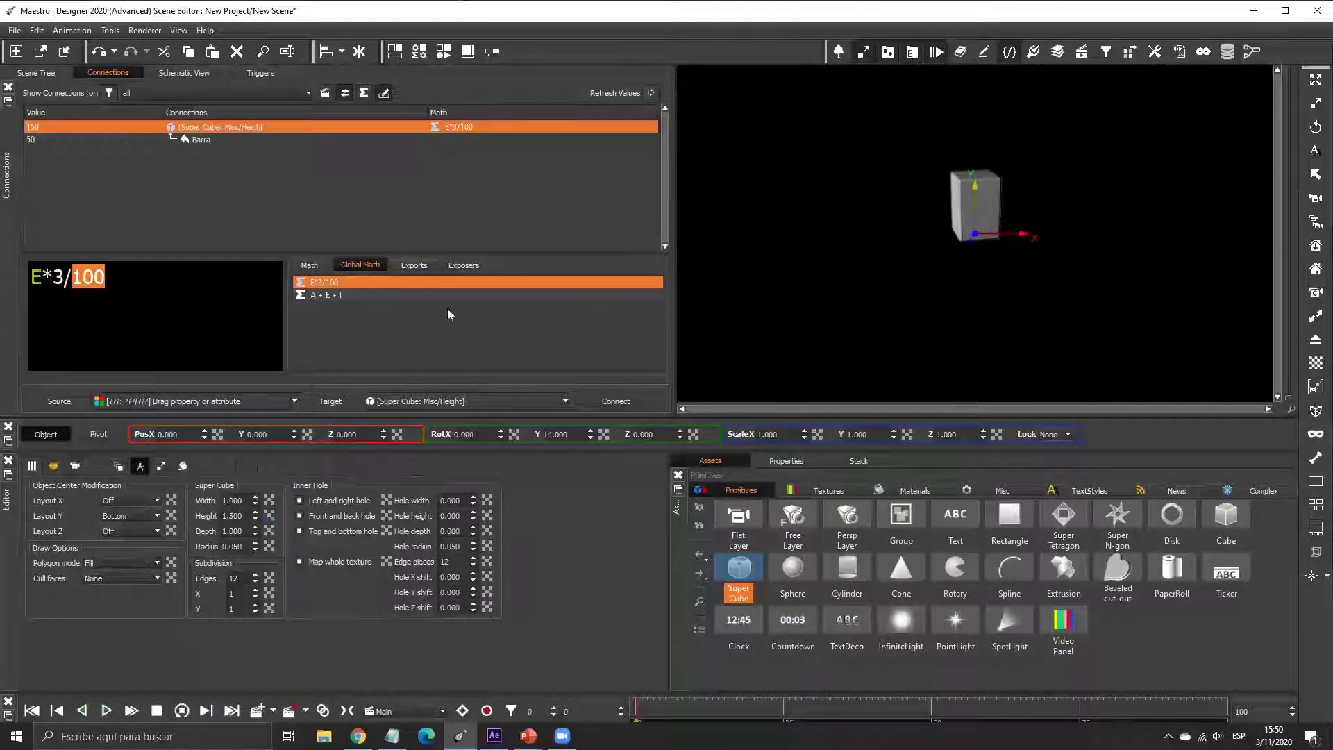
left_click(414, 265)
type("60")
key("Return")
- Highlight the factor 3 and the Super Cube's Height, and test the Barra export at 75
left_click(53, 277)
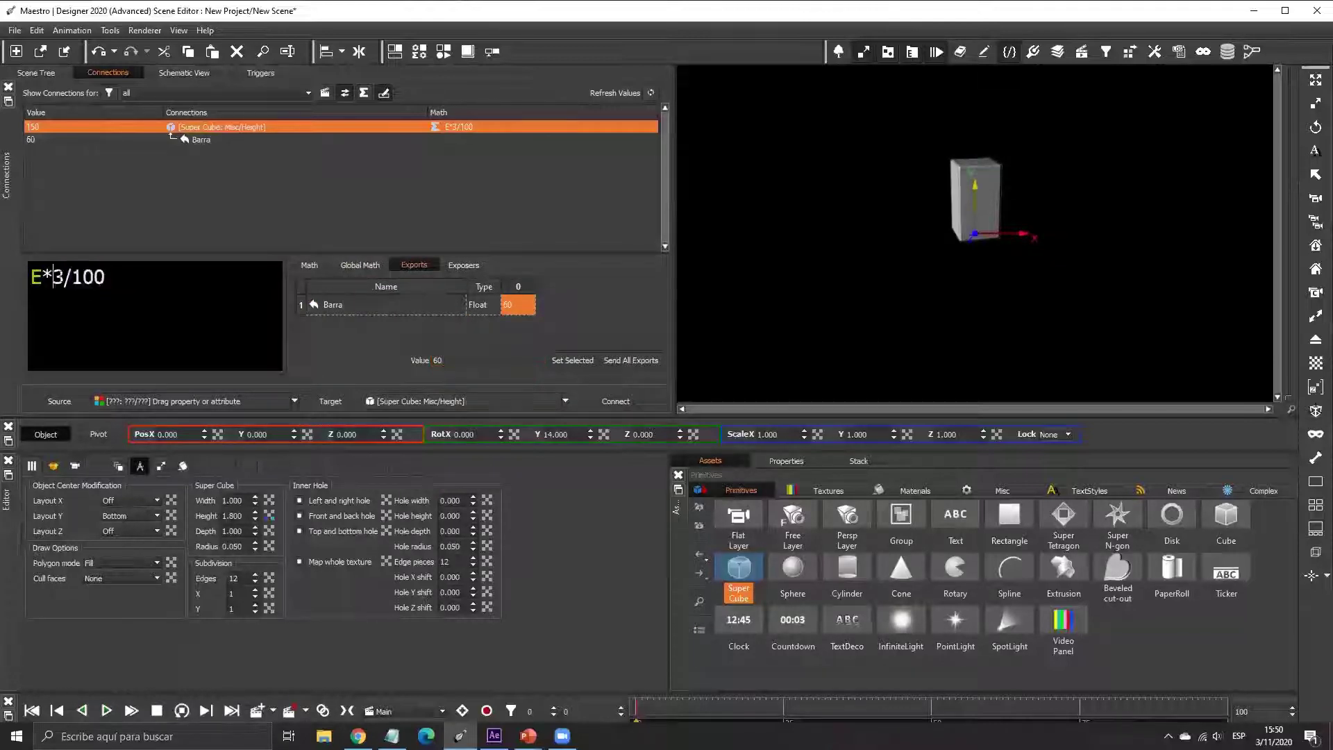
key("shift+Right")
double_click(234, 515)
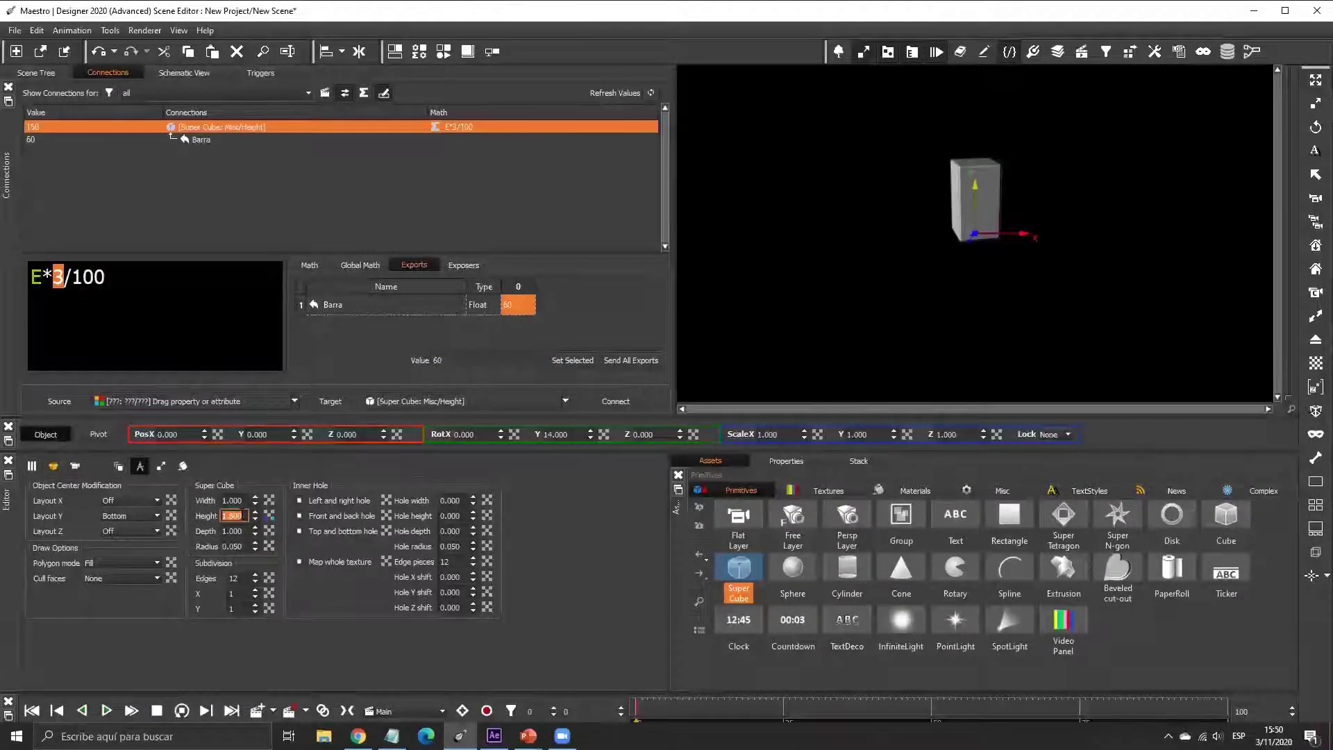
key("Return")
left_click(438, 360)
type("75")
key("Return")
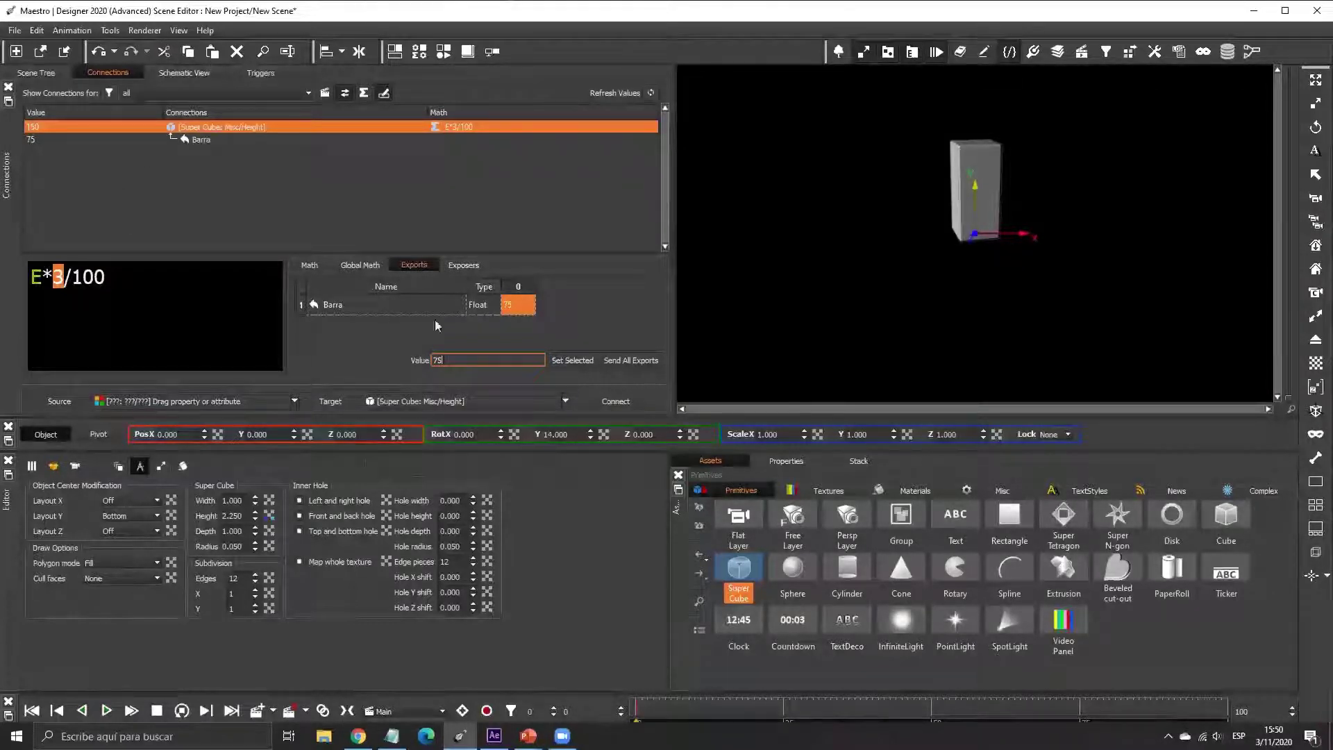
- Test the bar's height with the Barra export set to 89.9 and 11.3
left_click(519, 309)
left_click(478, 360)
key("BackSpace")
key("BackSpace")
key("BackSpace")
type("89.9")
key("BackSpace")
key("BackSpace")
key("BackSpace")
key("BackSpace")
type("11.3")
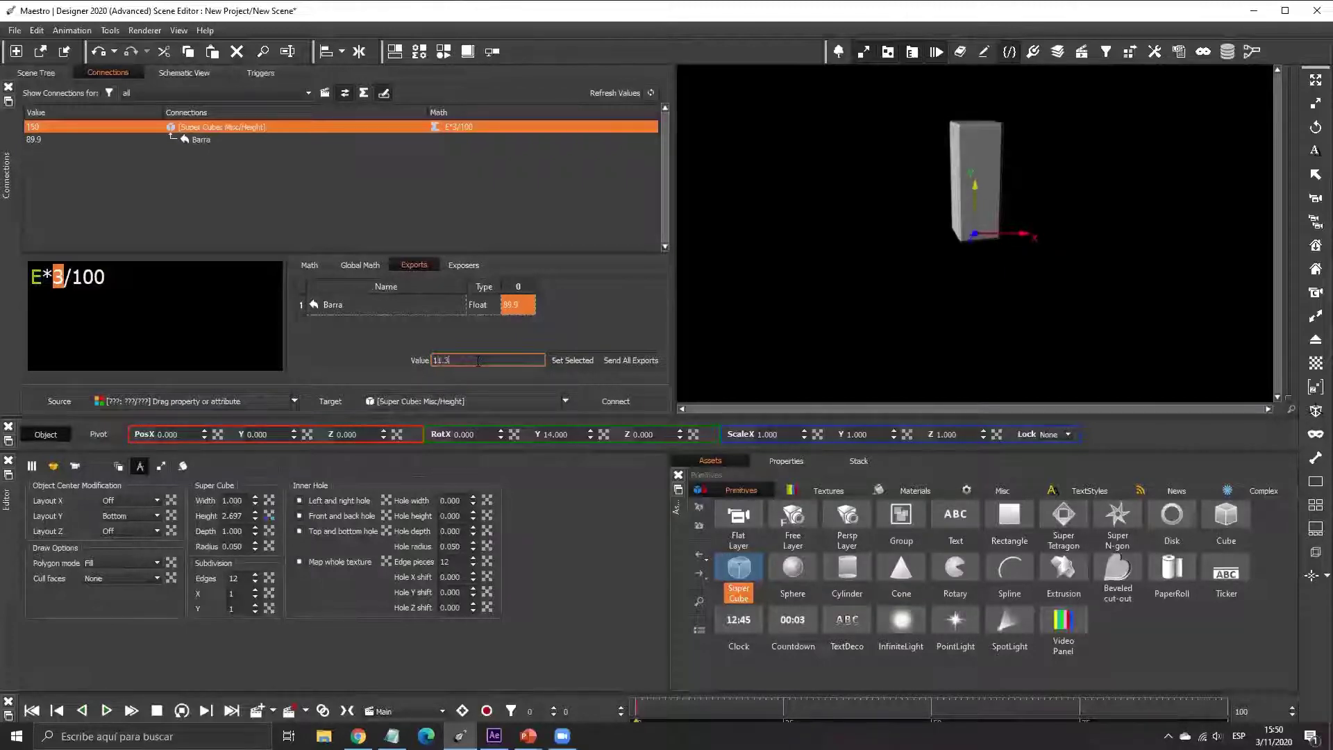
- Keyframe the Super Cube's Height at 0 on frame 0
left_click(79, 277)
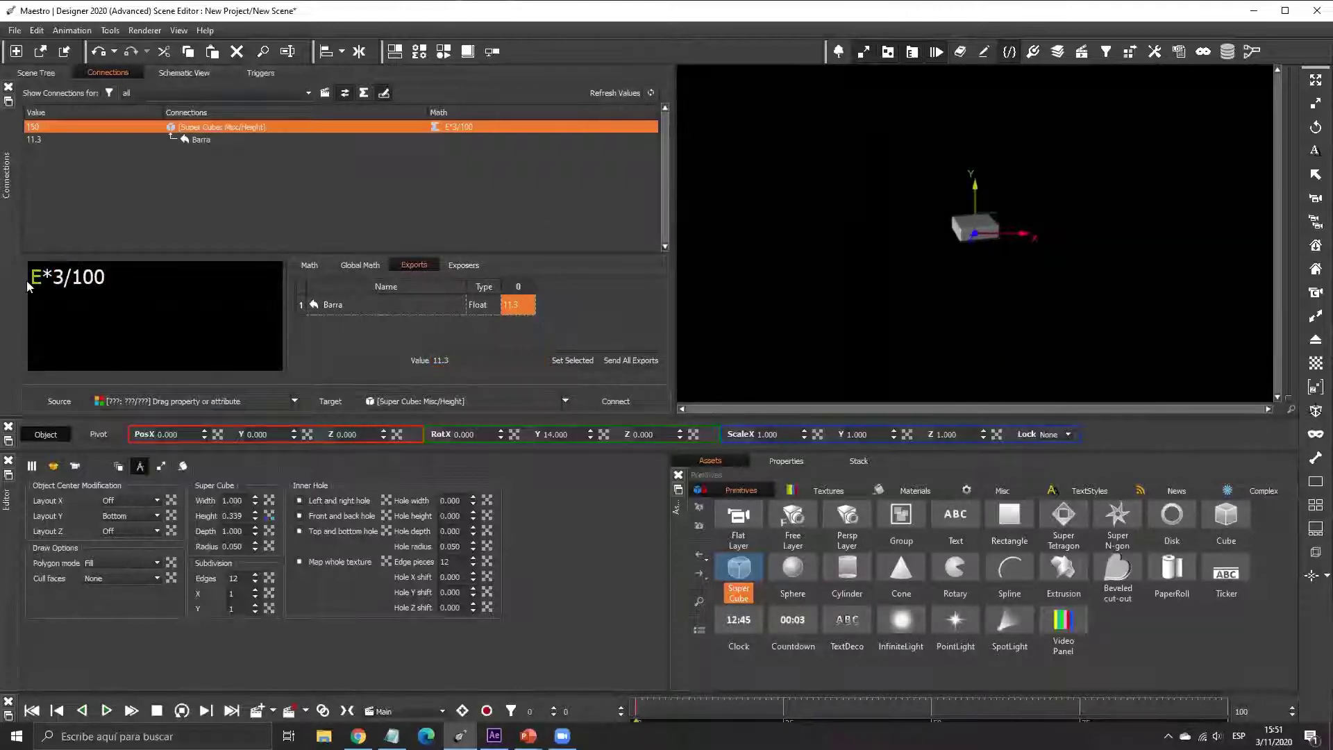
key("Tab")
mouse_move(256, 520)
left_mouse_down()
mouse_move(252, 564)
mouse_move(274, 292)
mouse_move(248, 501)
left_mouse_up()
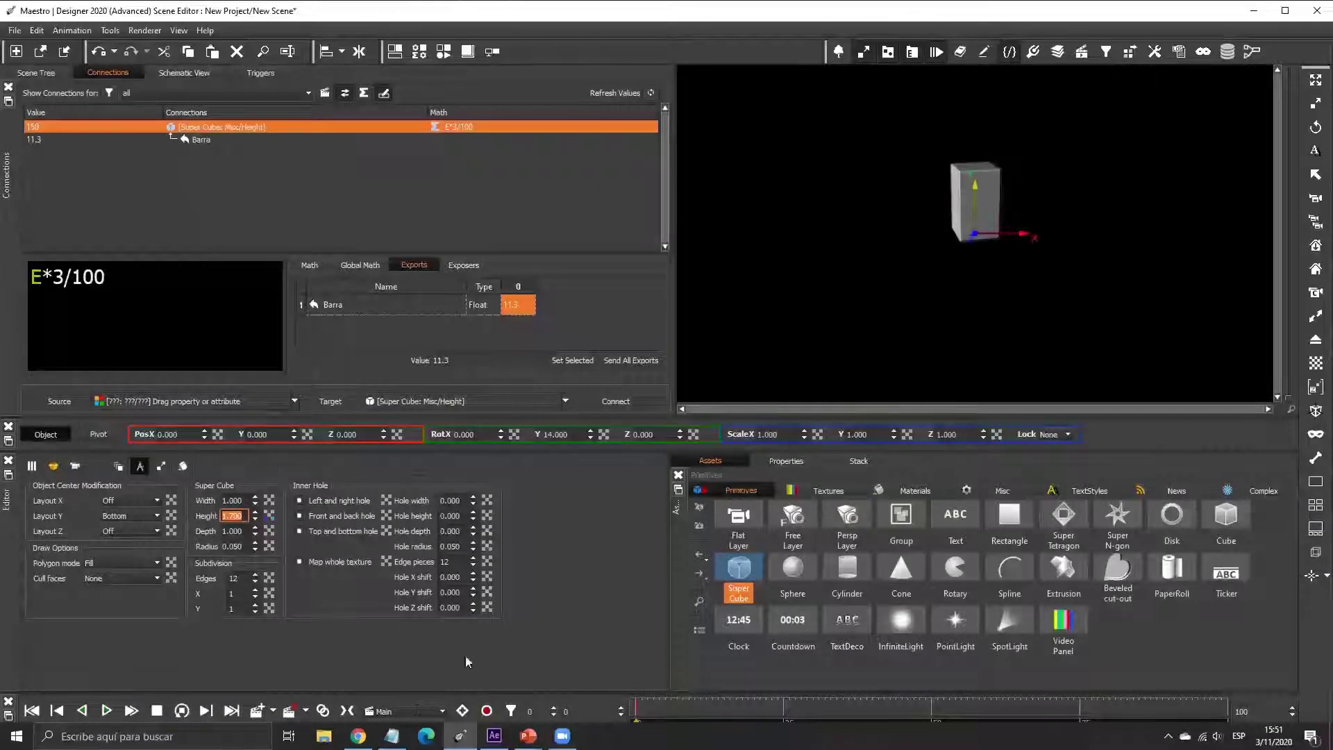
type("0")
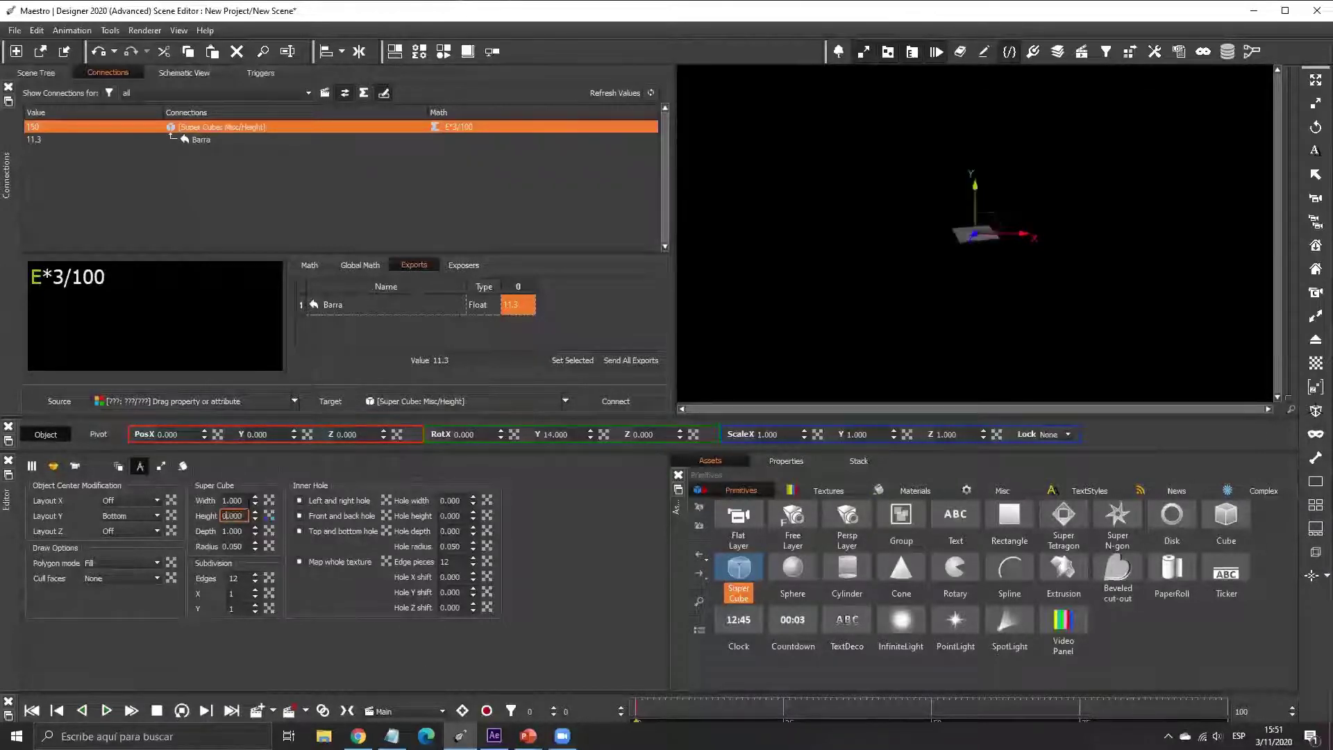
key("Return")
left_click(269, 515)
left_click(326, 304)
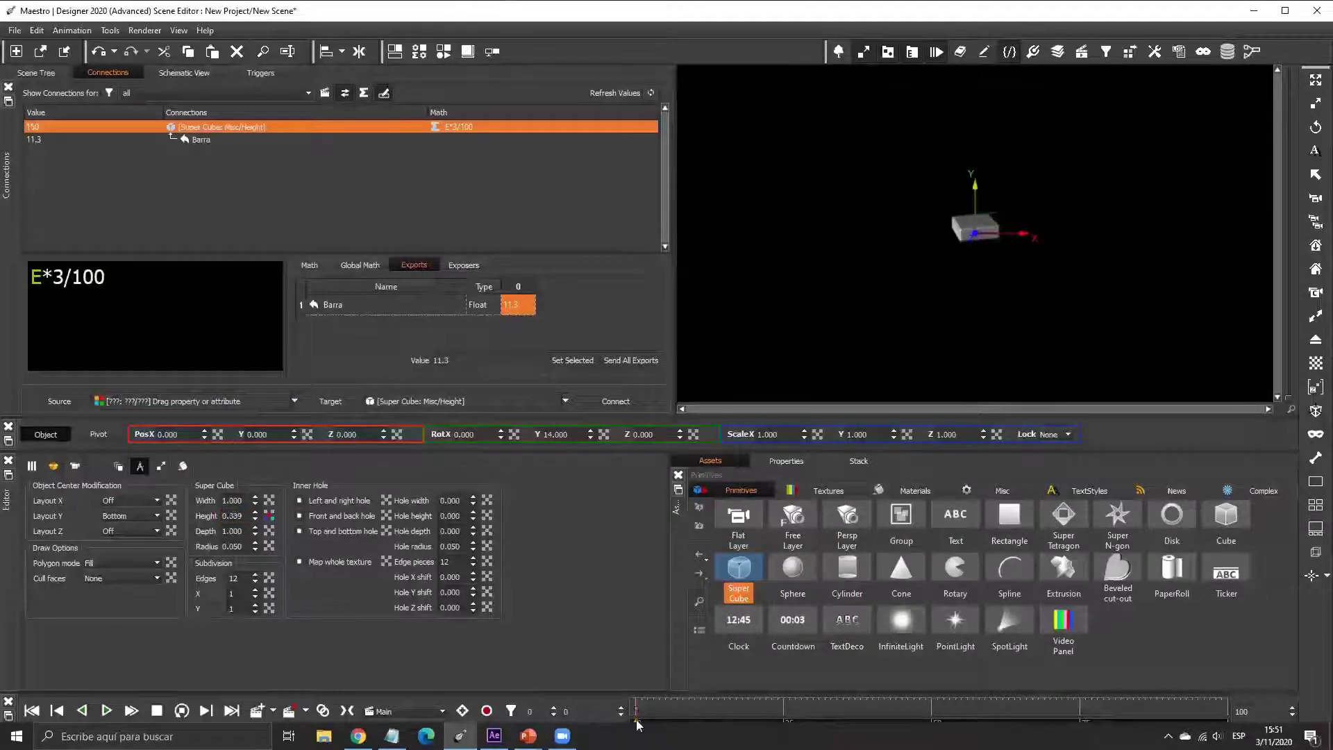
- Keyframe the Super Cube's Height at 1 on frame 25
left_click_drag(637, 723, 783, 722)
left_click(234, 515)
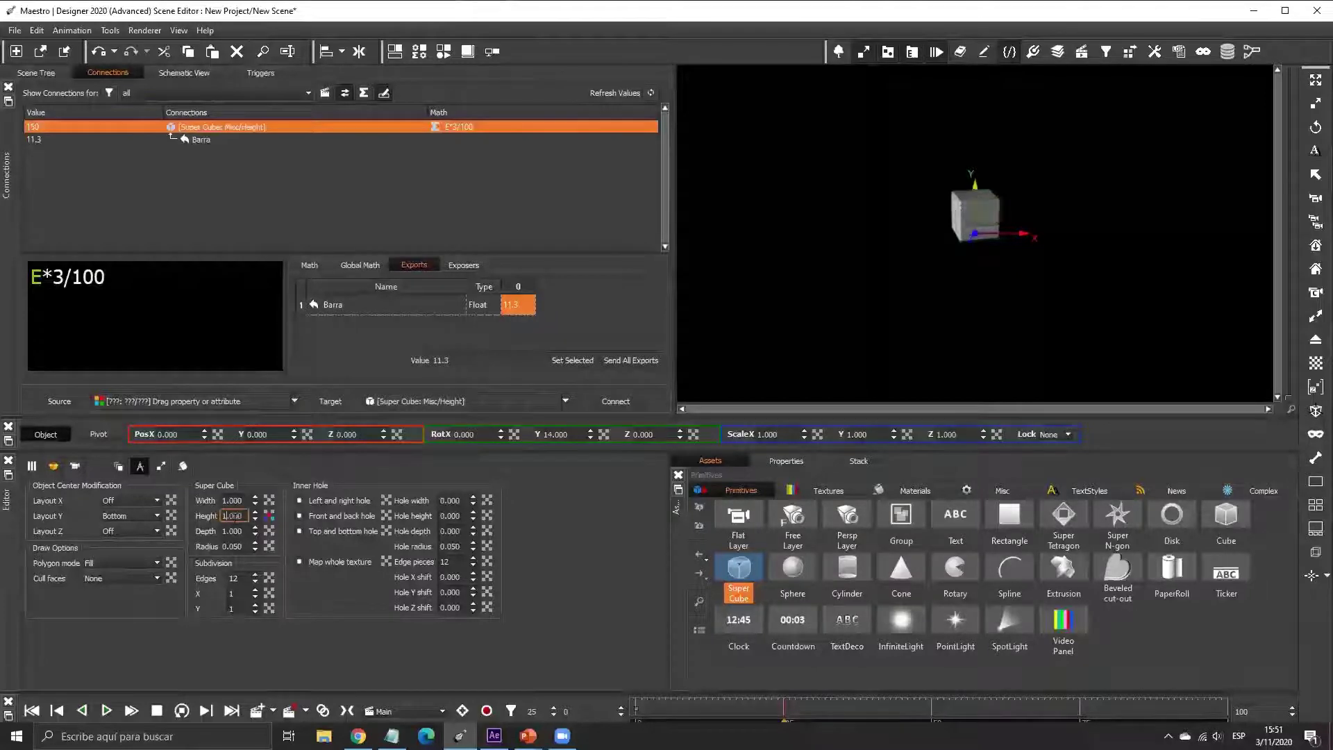
left_click(269, 516)
left_click(333, 310)
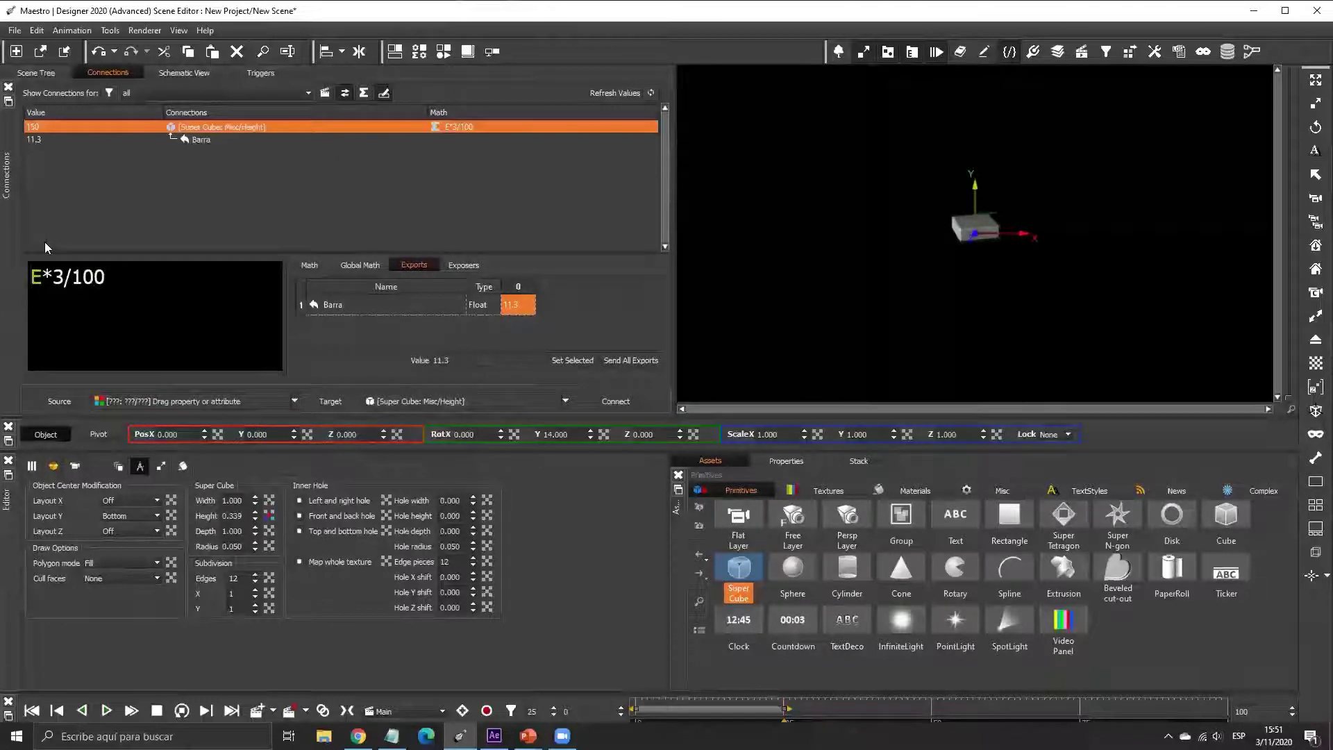
- Change the function on the Super Cube's Height to A*(E*3/100)
type("A*(")
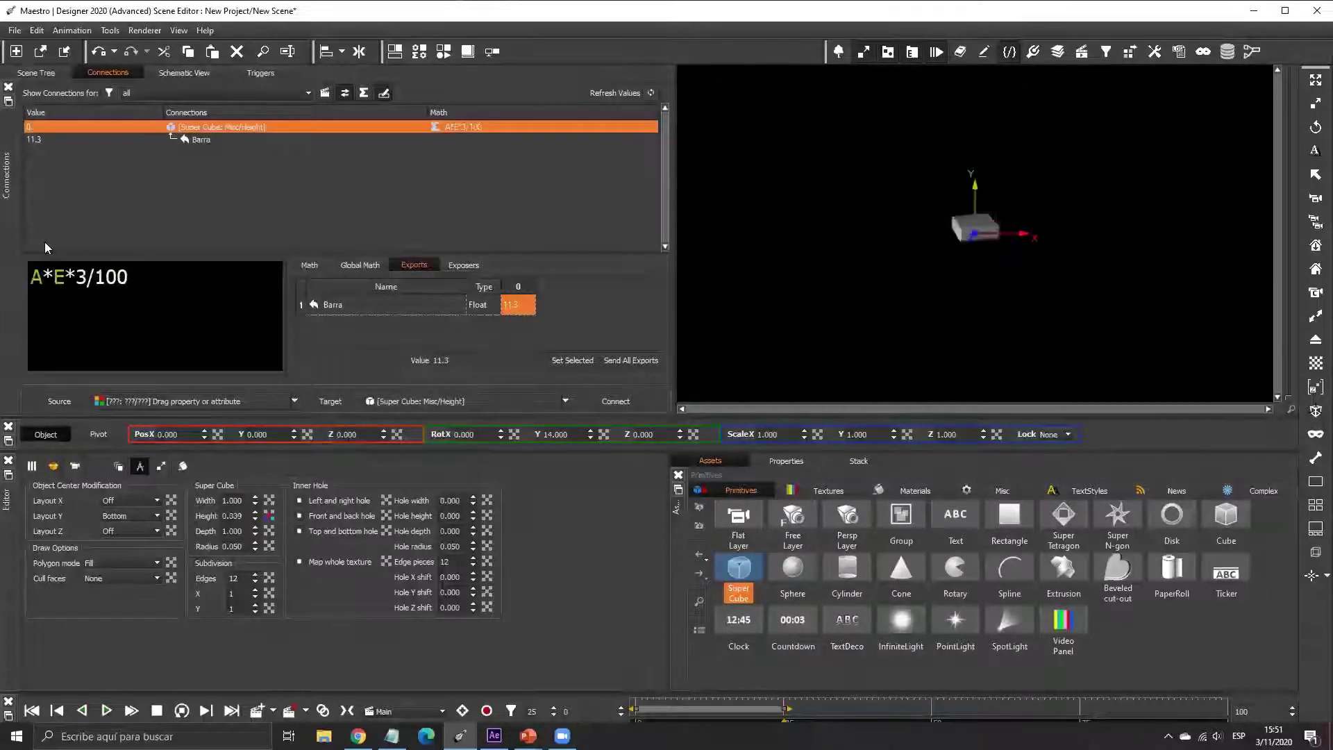
key("Right")
key("Right")
key("Right")
key("Right")
key("Right")
key("Right")
key("Right")
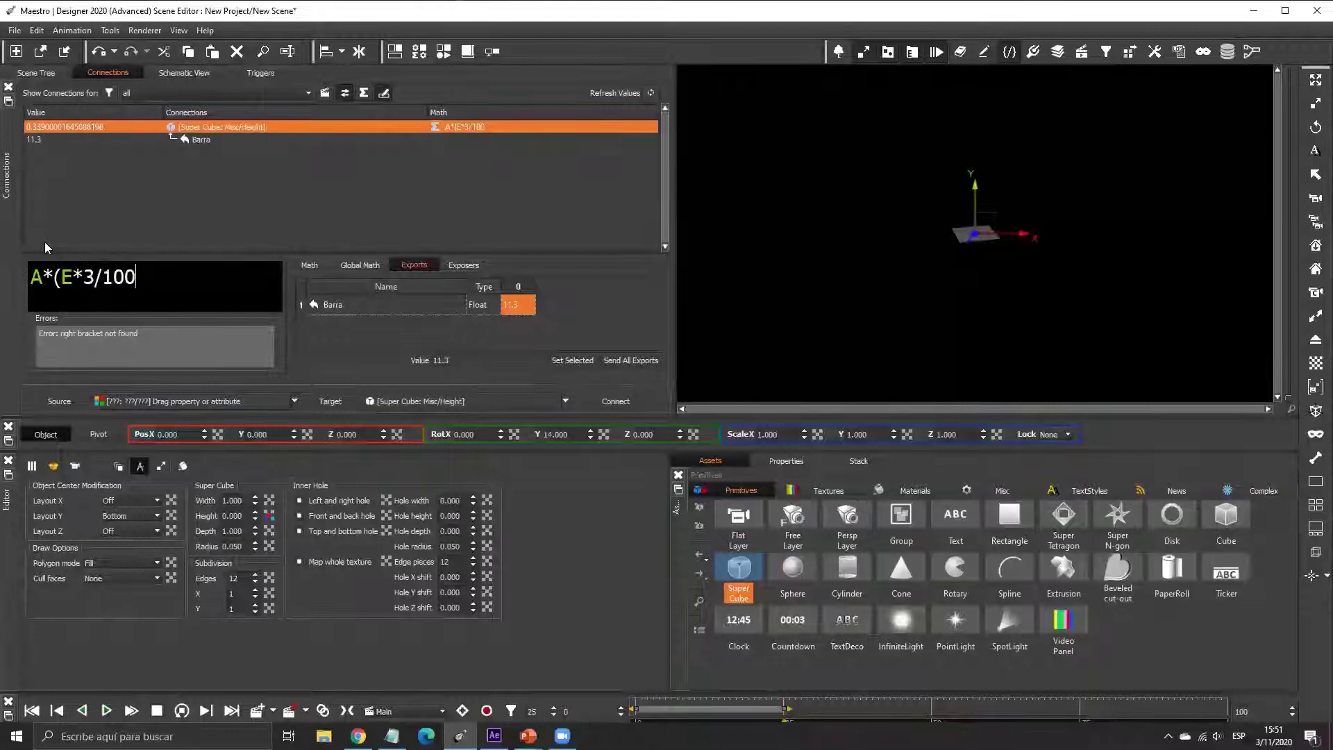
type(")")
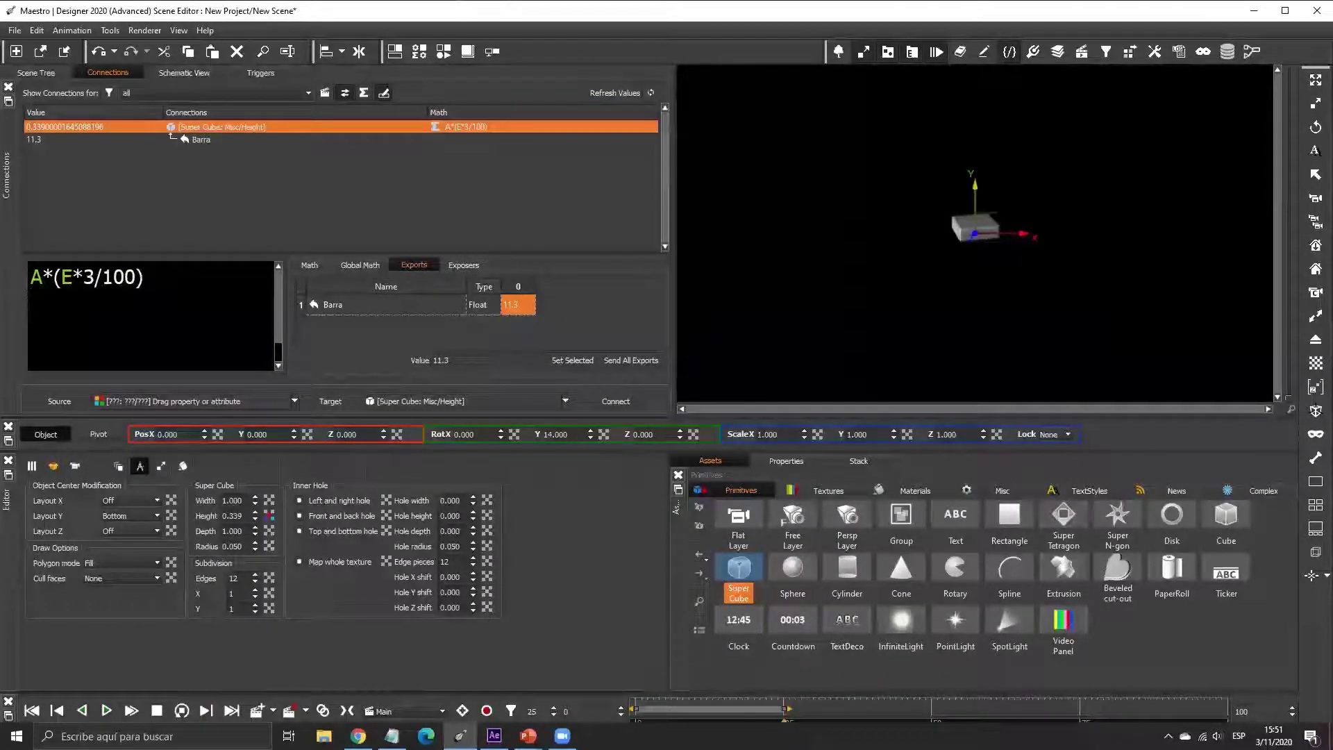
- Examine the animated A term and the bracketed scaling part of the A*(E*3/100) function
key("Up")
key("shift+Right")
key("shift+Right")
key("shift+Right")
key("Down")
key("Left")
key("shift+Left")
key("shift+Left")
key("shift+Left")
key("shift+Left")
key("shift+Left")
key("shift+Left")
key("shift+Left")
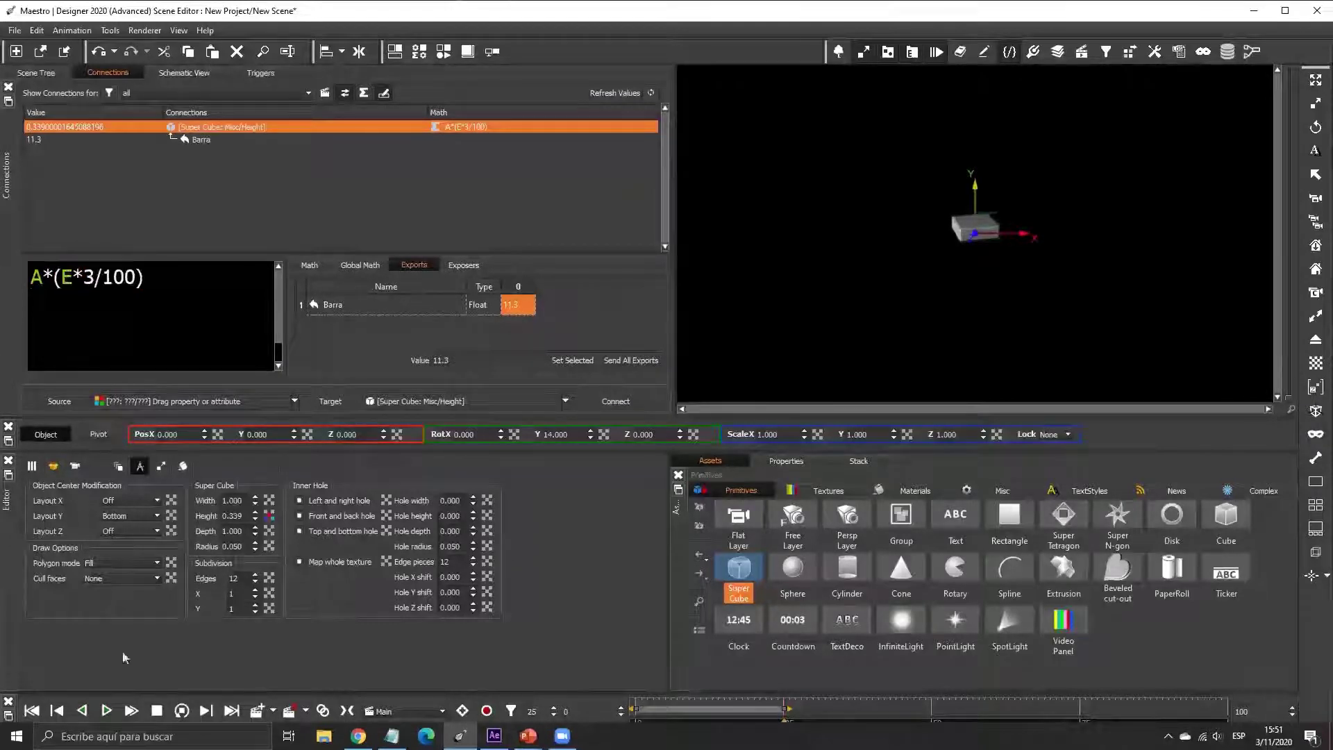
- Set the Barra export to 50 and play the bar's growth animation from the start
left_click(31, 710)
left_click(106, 710)
double_click(480, 360)
type("50")
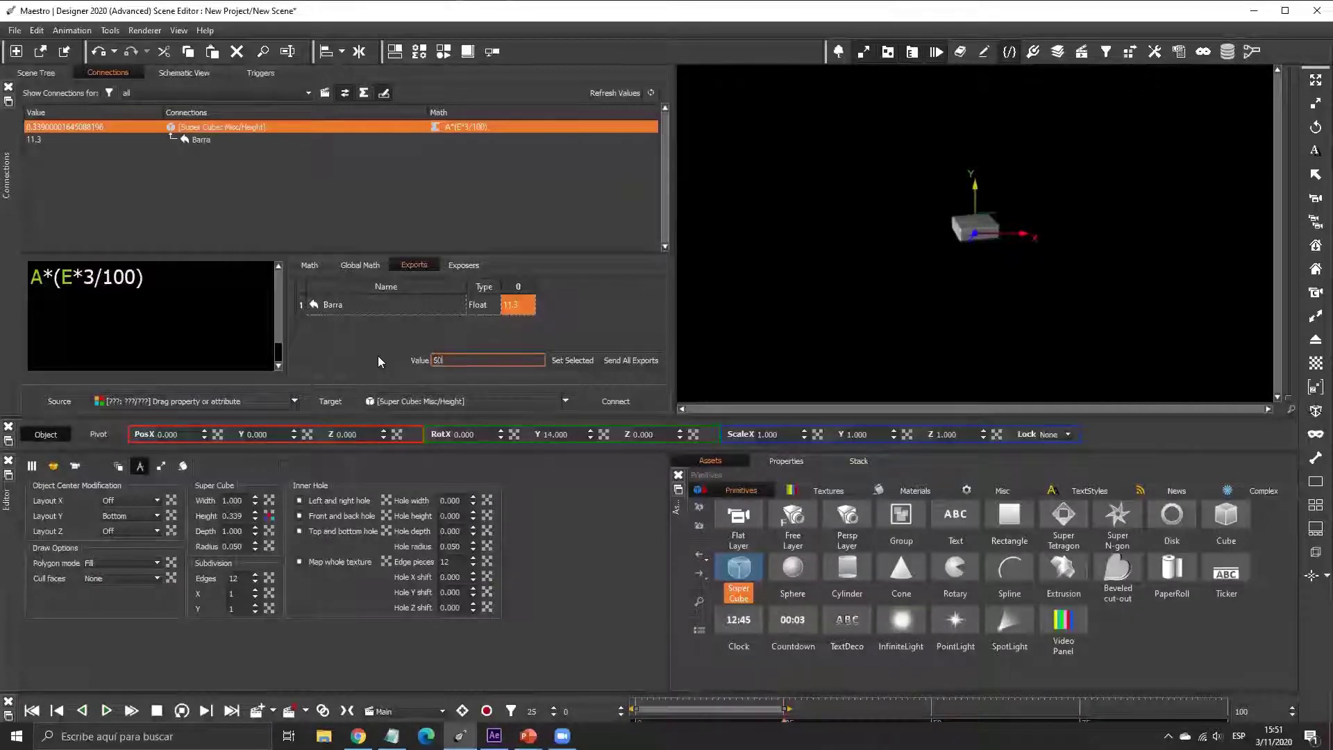
key("Return")
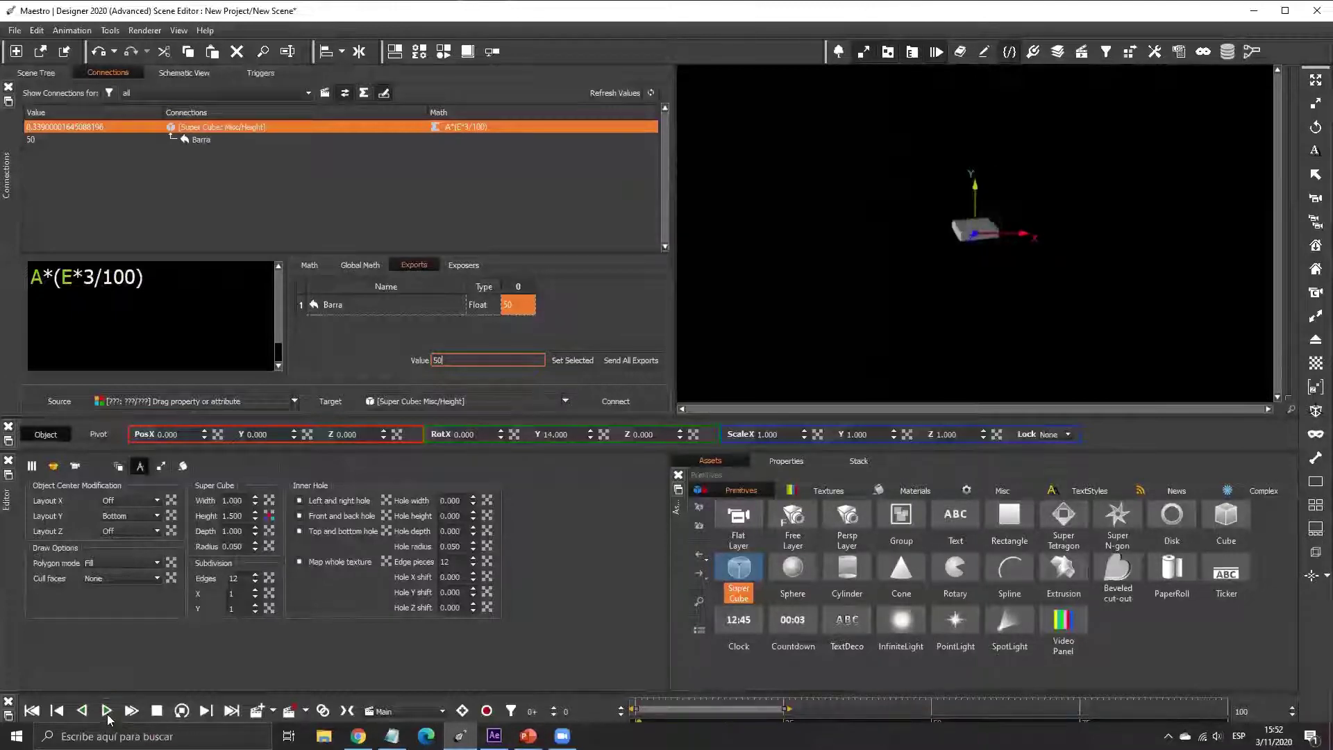
- Add a Text object to PerspLayer and move it to about Y 0.44, Z -0.17
left_click(175, 73)
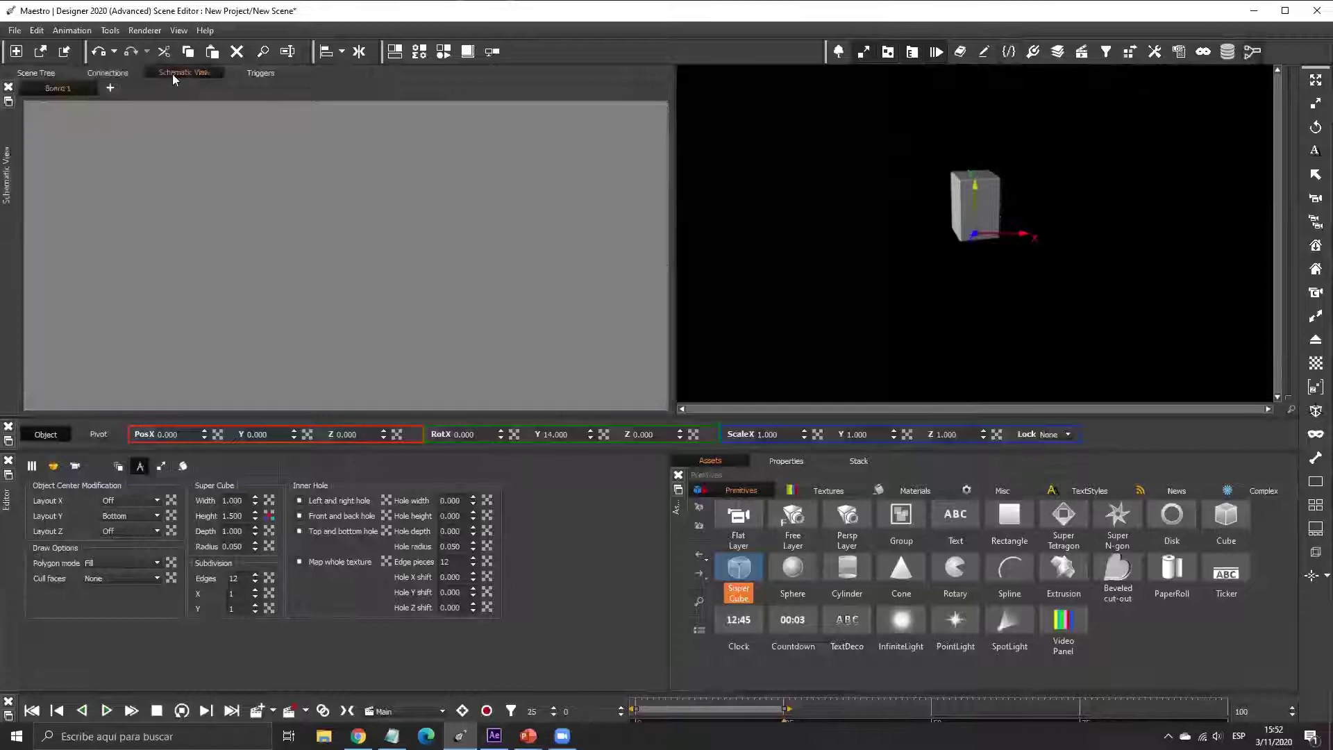
left_click(38, 73)
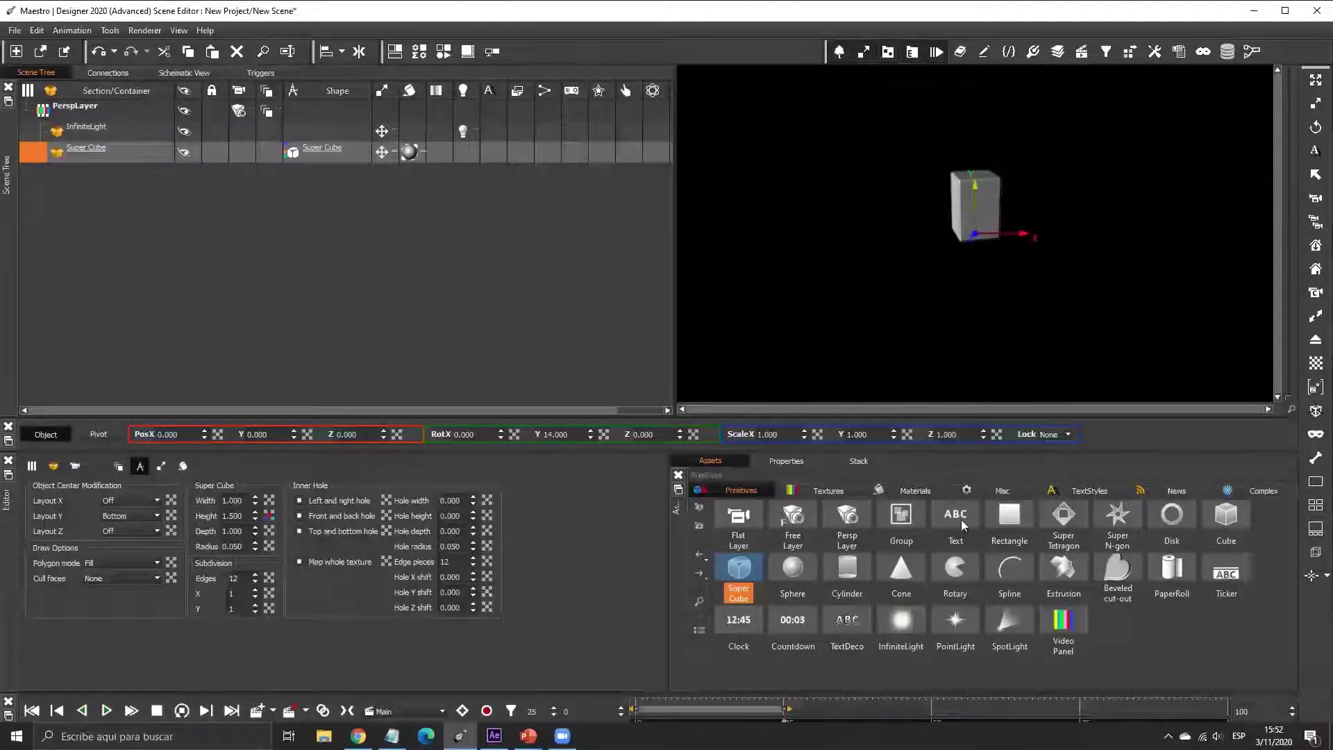
left_click_drag(961, 520, 427, 304)
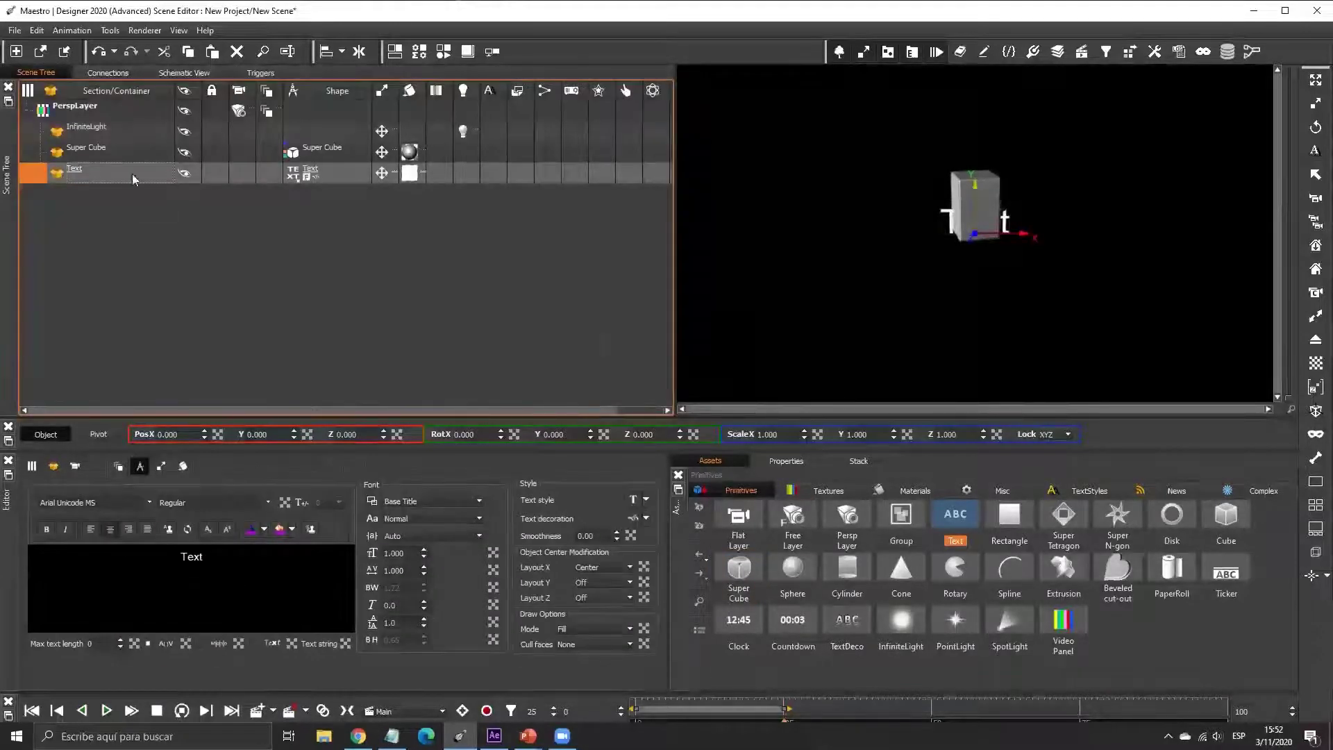
left_click_drag(974, 186, 931, 161)
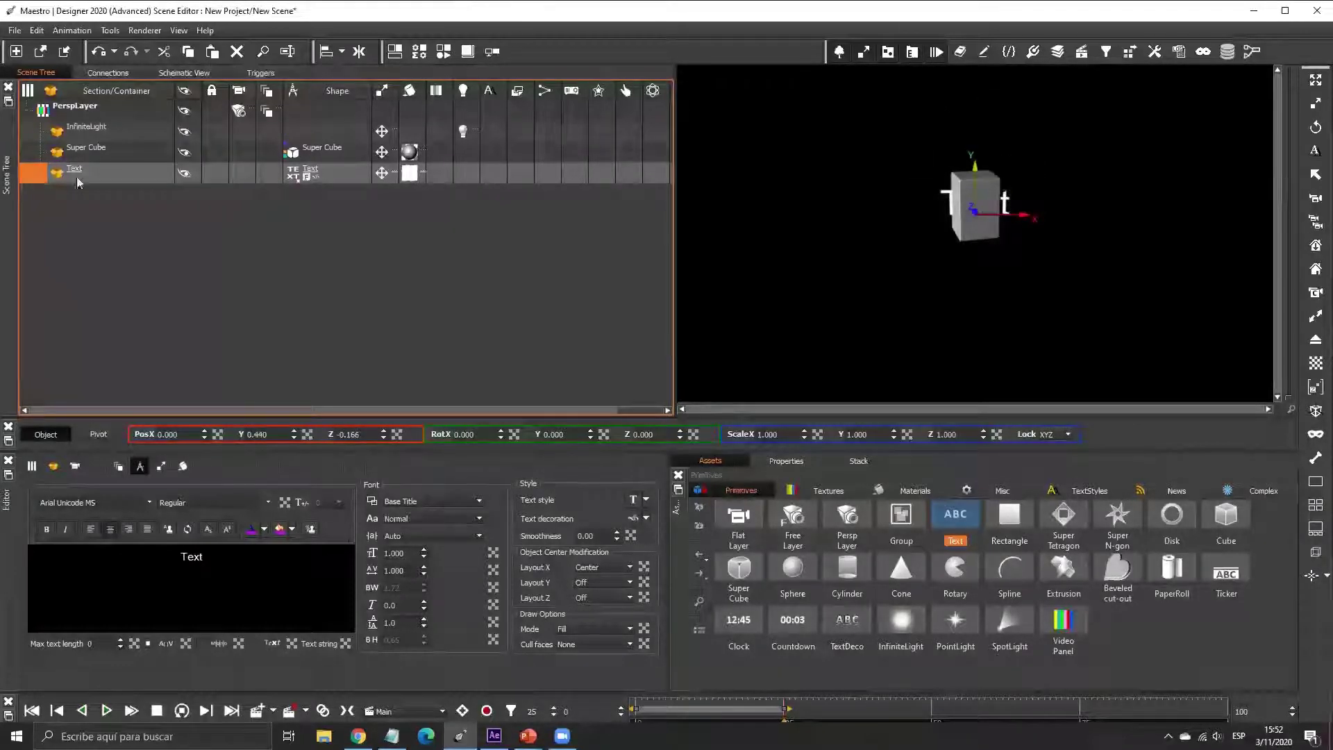
- Inspect the Super Cube's Bounding Box properties and move the Text object up to about Y 0.65
left_click(56, 172)
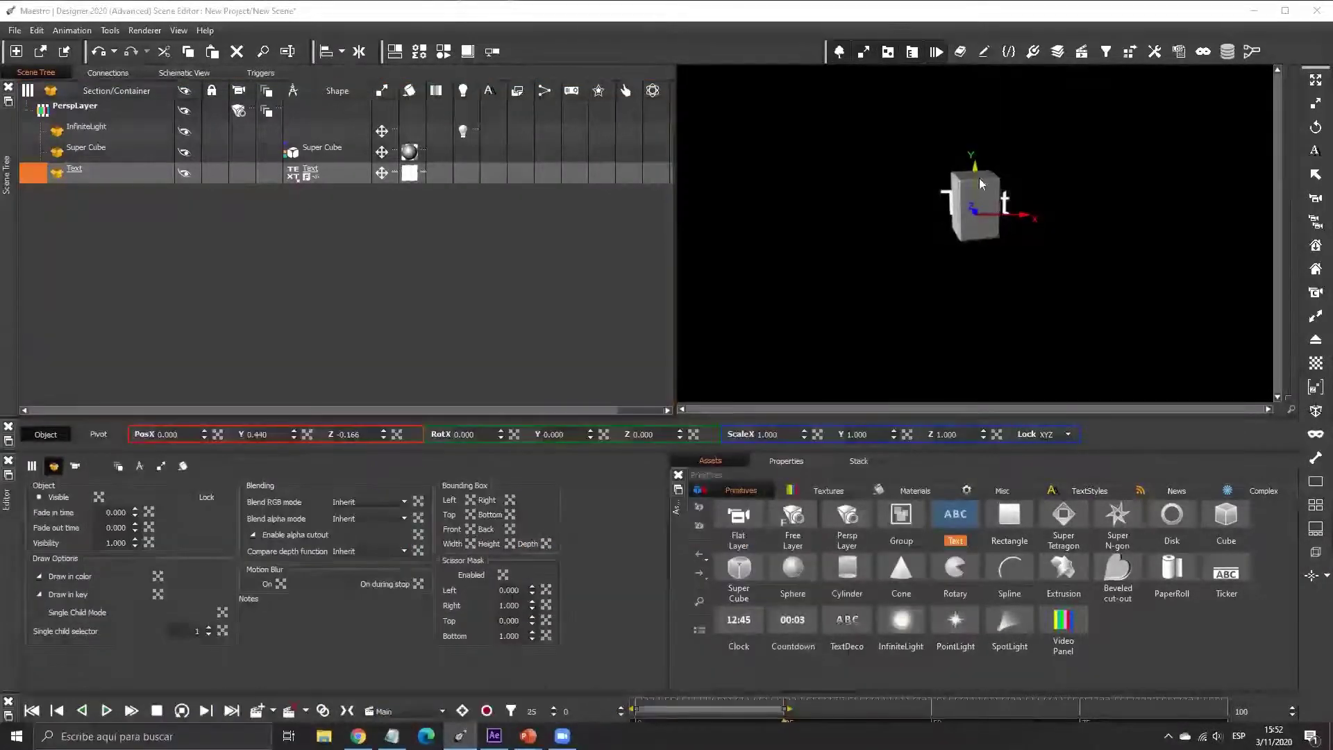
left_click(128, 150)
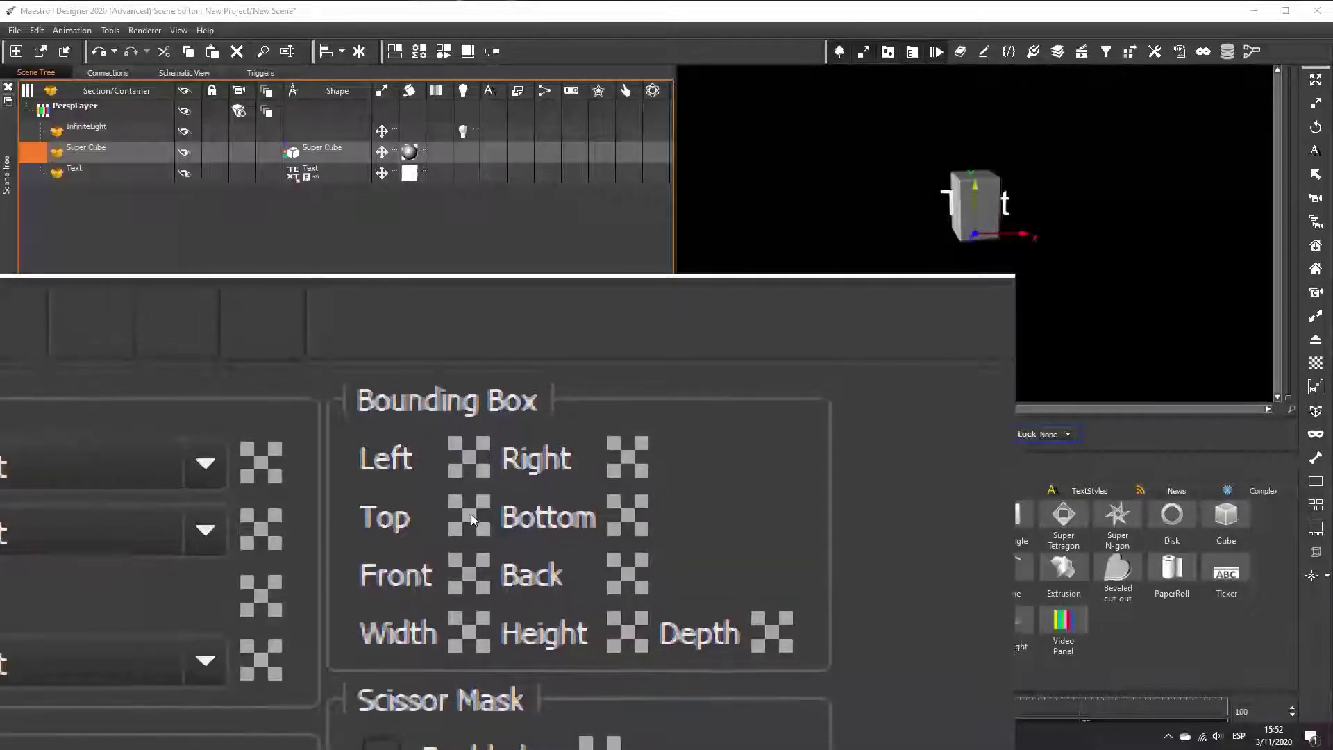
left_click(101, 168)
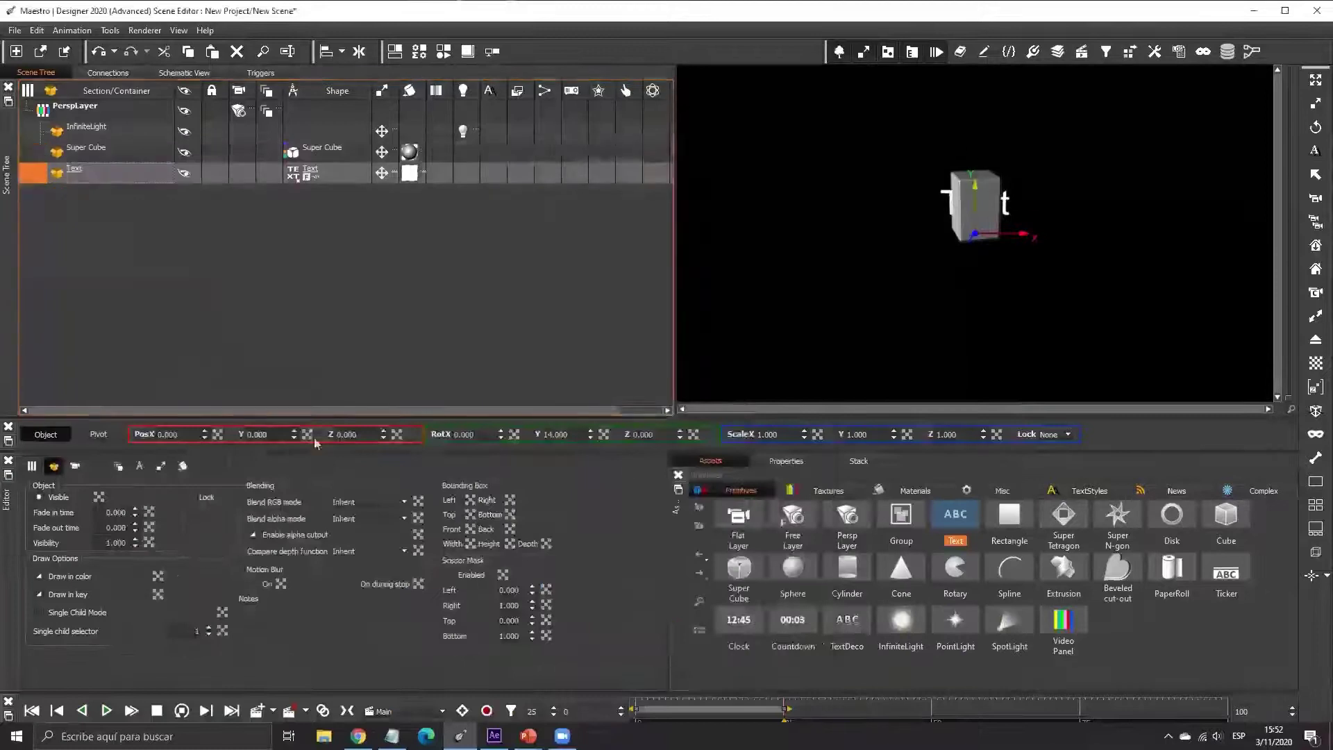
left_click(267, 434)
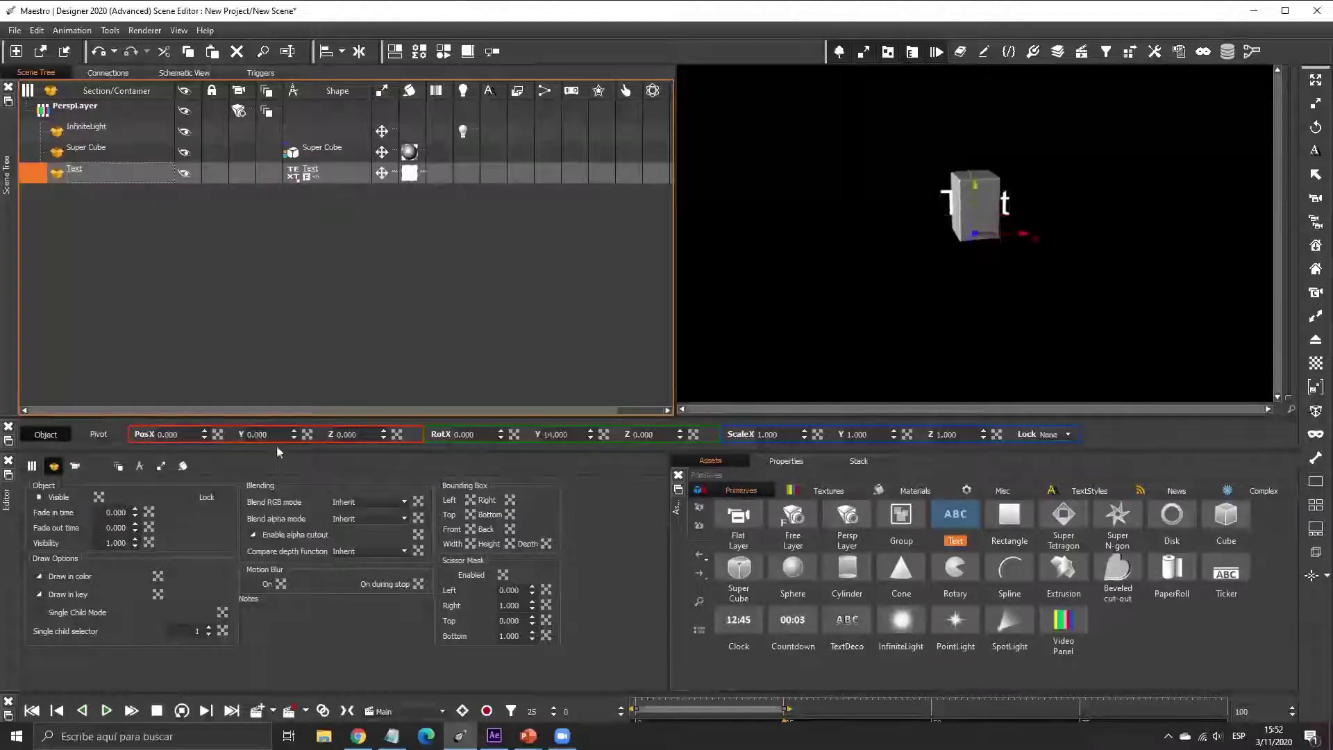
type("1.393")
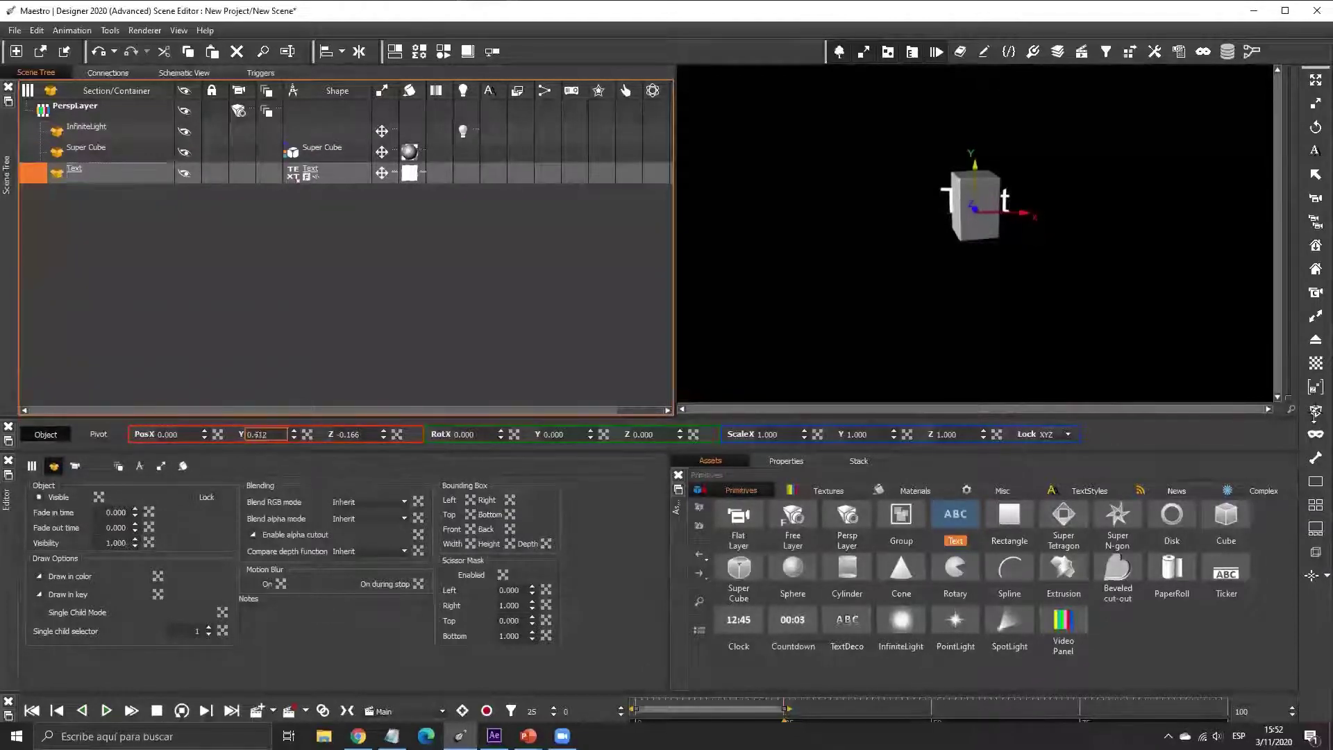
left_click_drag(652, 305, 652, 349)
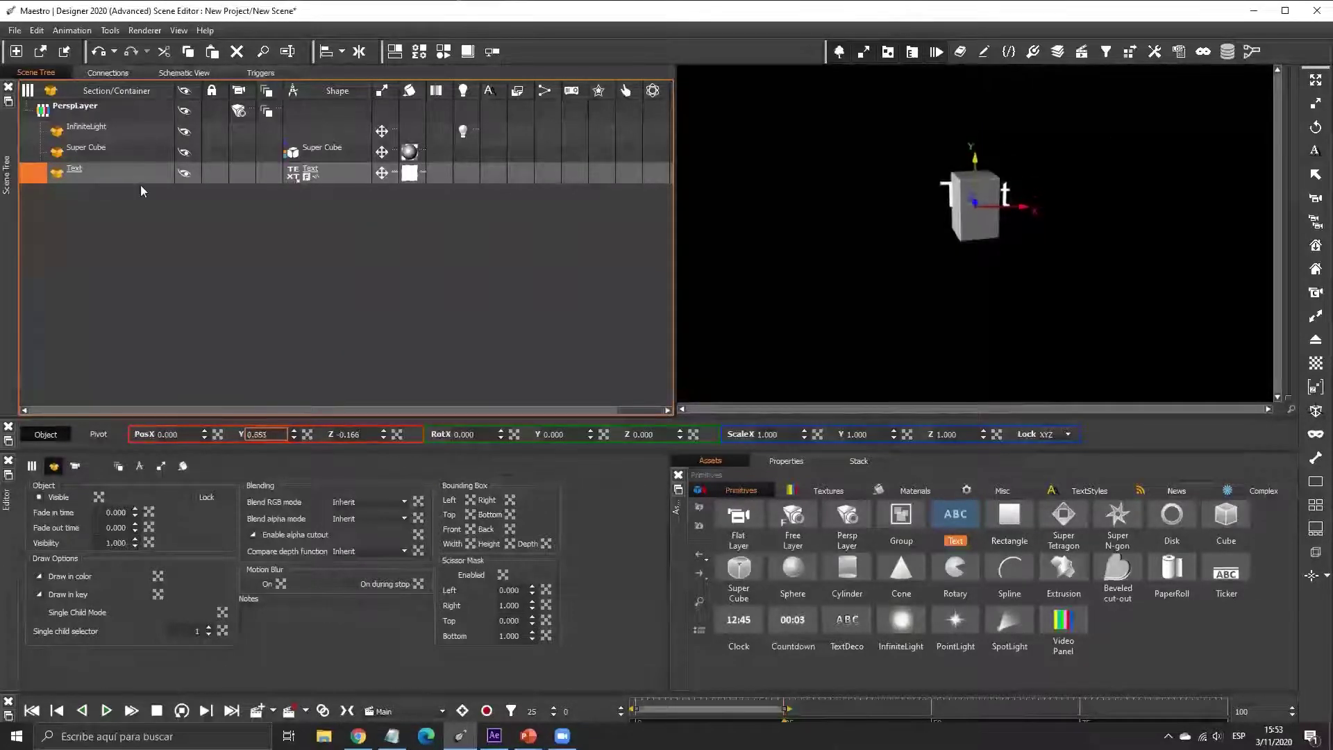
- Place the Super Cube's Bounding Box Top and the Text's Position Y as nodes on the schematic board
left_click(195, 72)
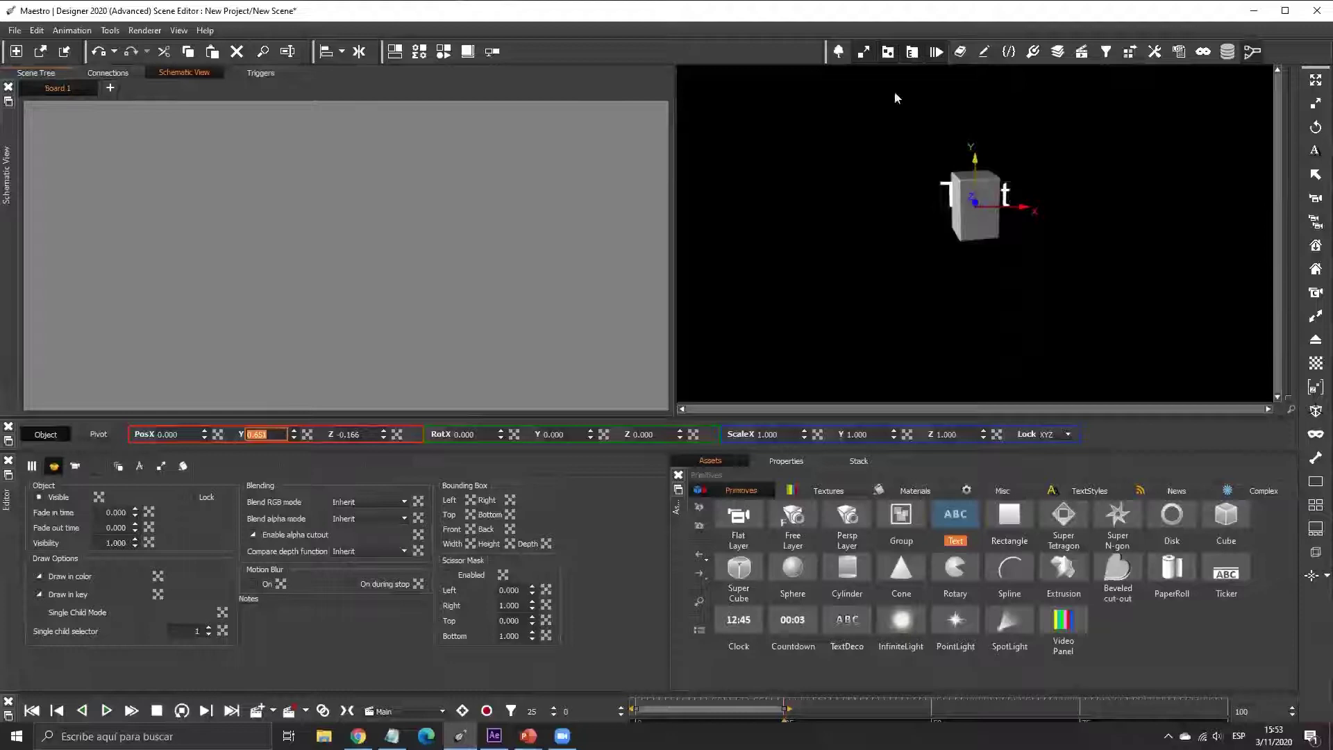
left_click(973, 235)
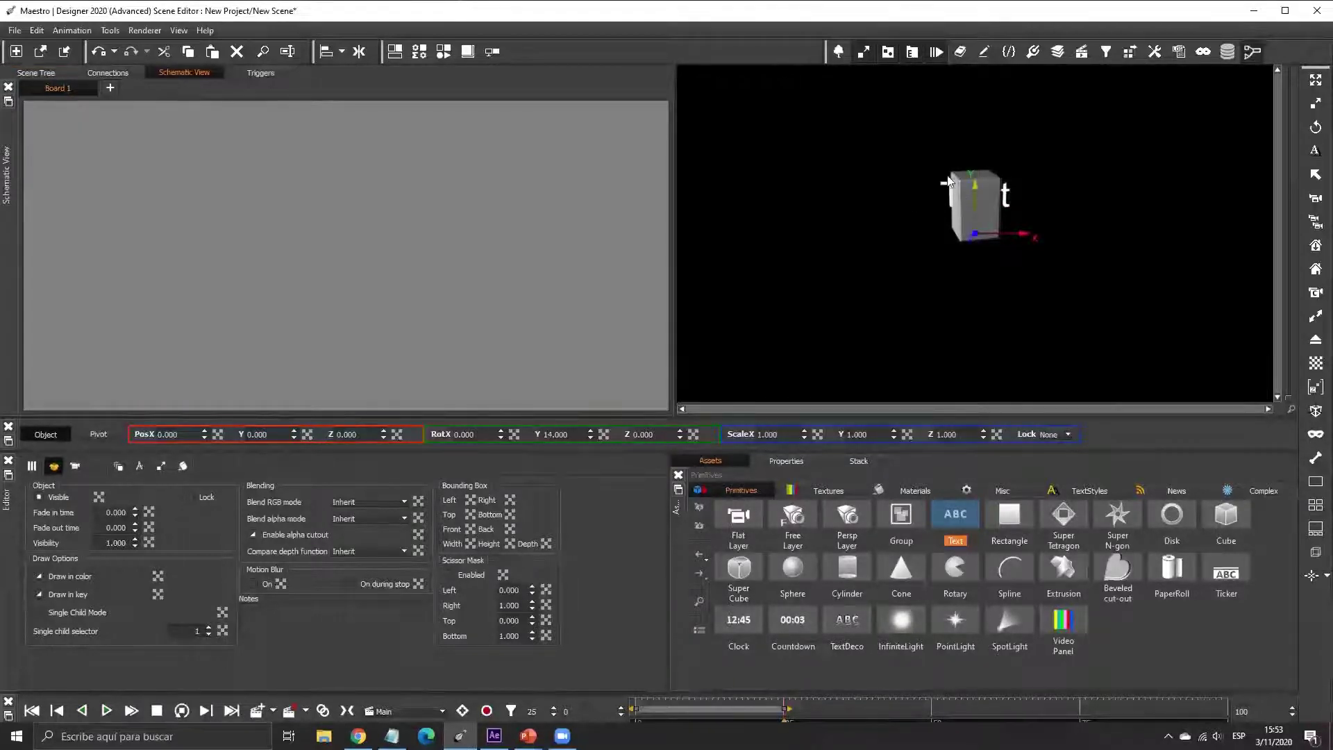
left_click(139, 468)
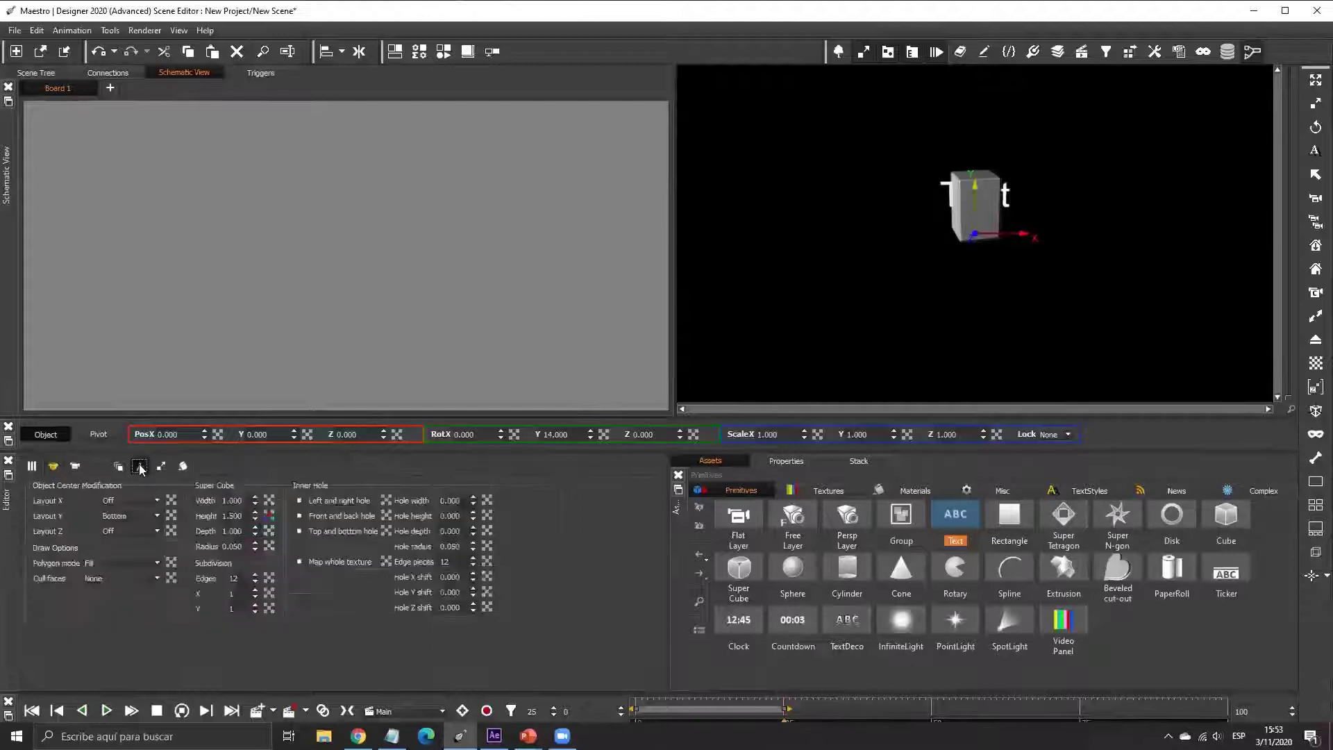
left_click(55, 467)
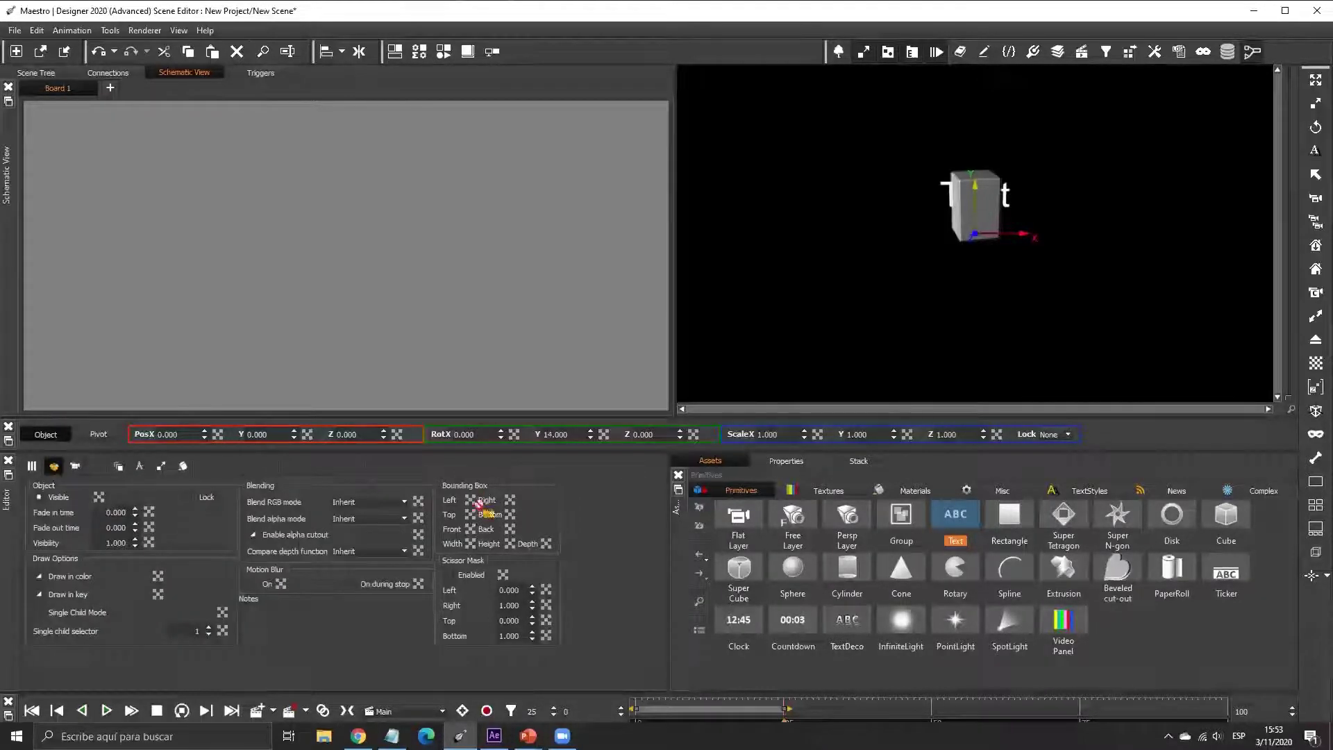
left_click_drag(310, 261, 141, 204)
left_click(1005, 198)
left_click_drag(303, 441, 437, 217)
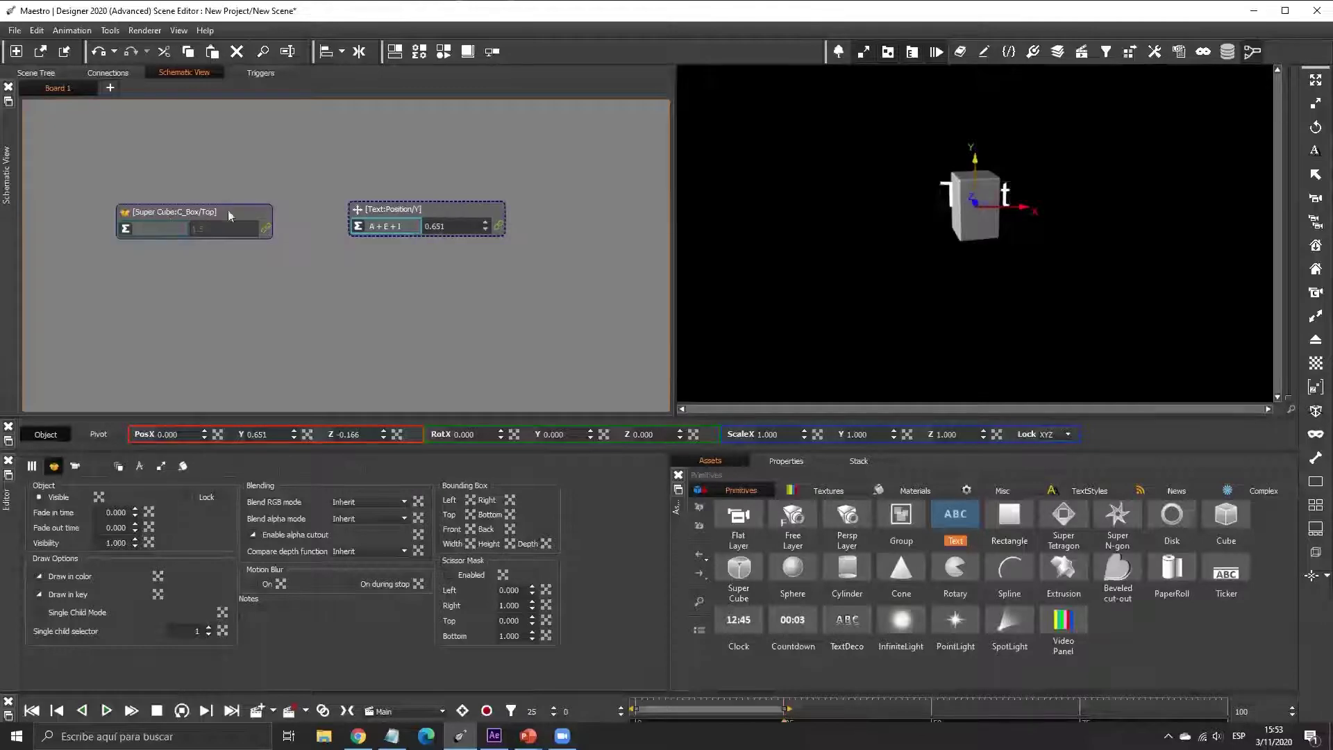
- Connect the Super Cube's Bounding Box Top to the Text's Position Y and play the animation
left_click_drag(267, 232, 358, 223)
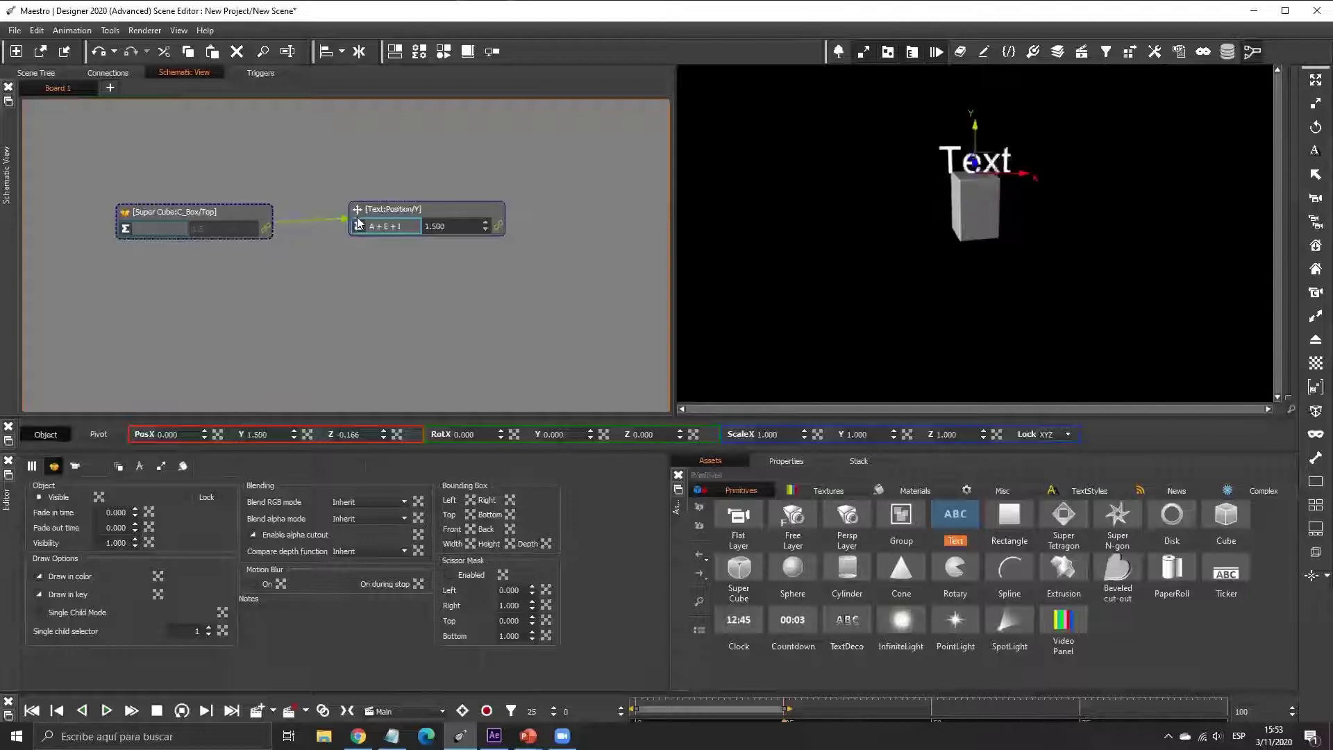
left_click(108, 710)
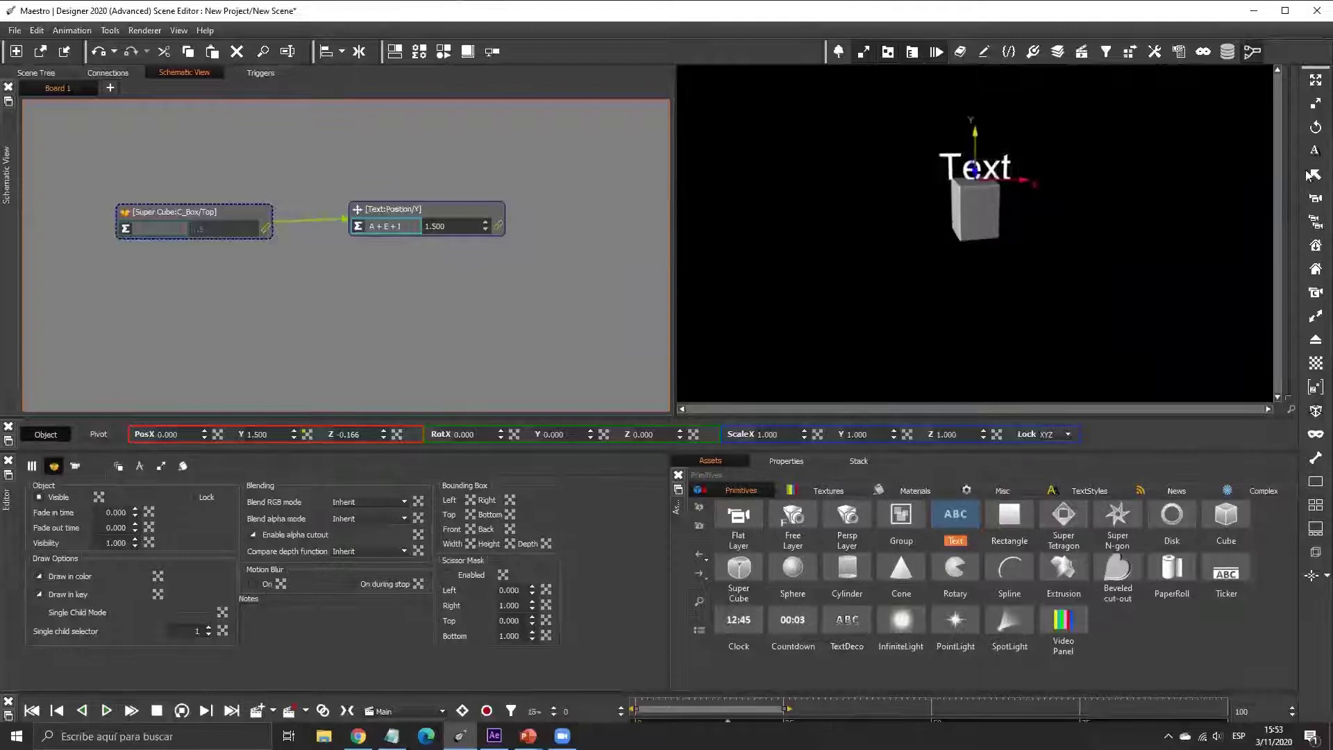
left_click(105, 712)
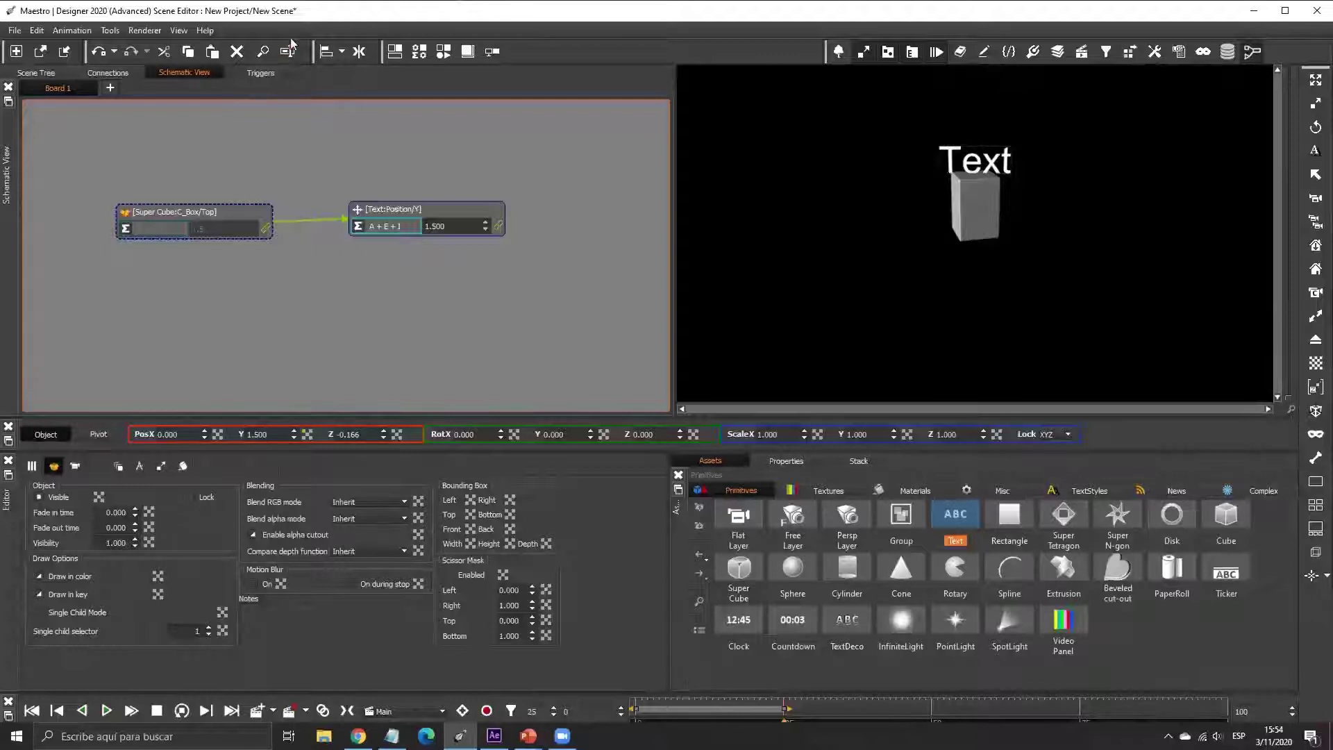
- Place the Super Cube's Height as a node on the schematic board and arrange it below the Bounding Box Top node
left_click(978, 206)
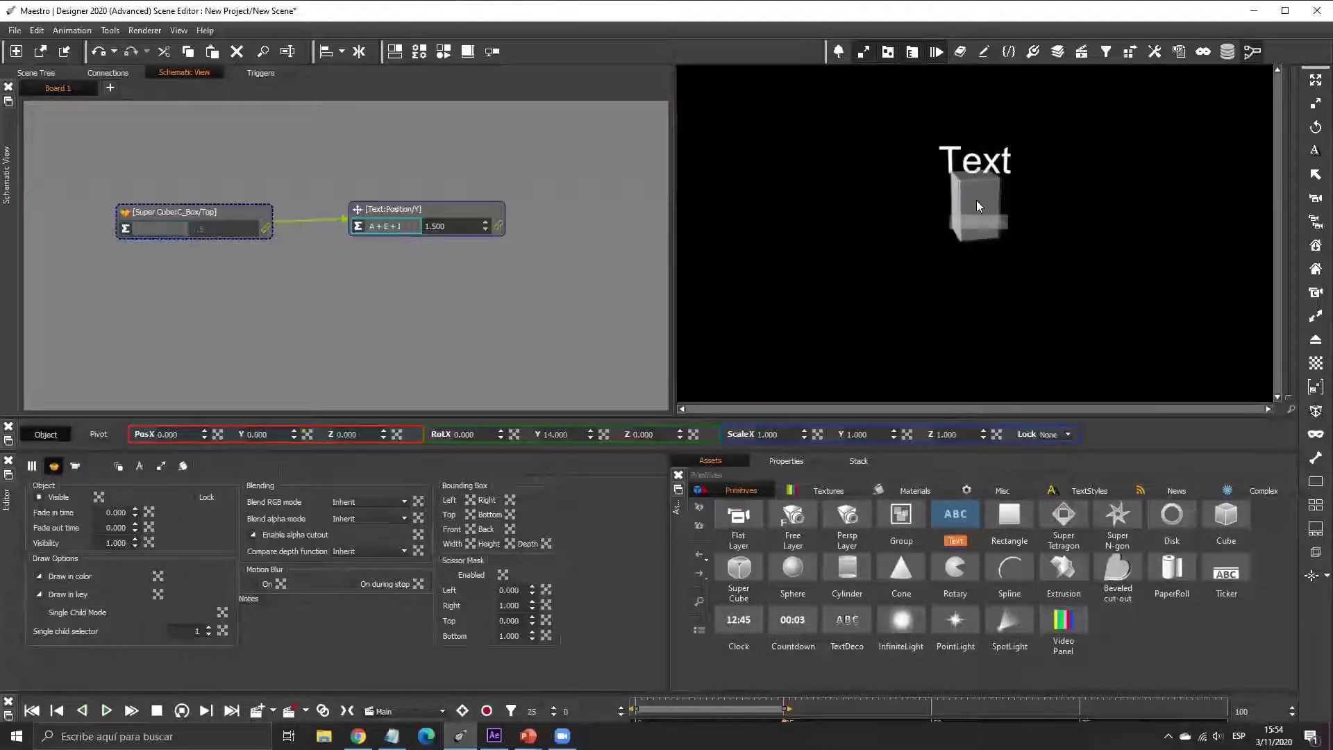
left_click(140, 466)
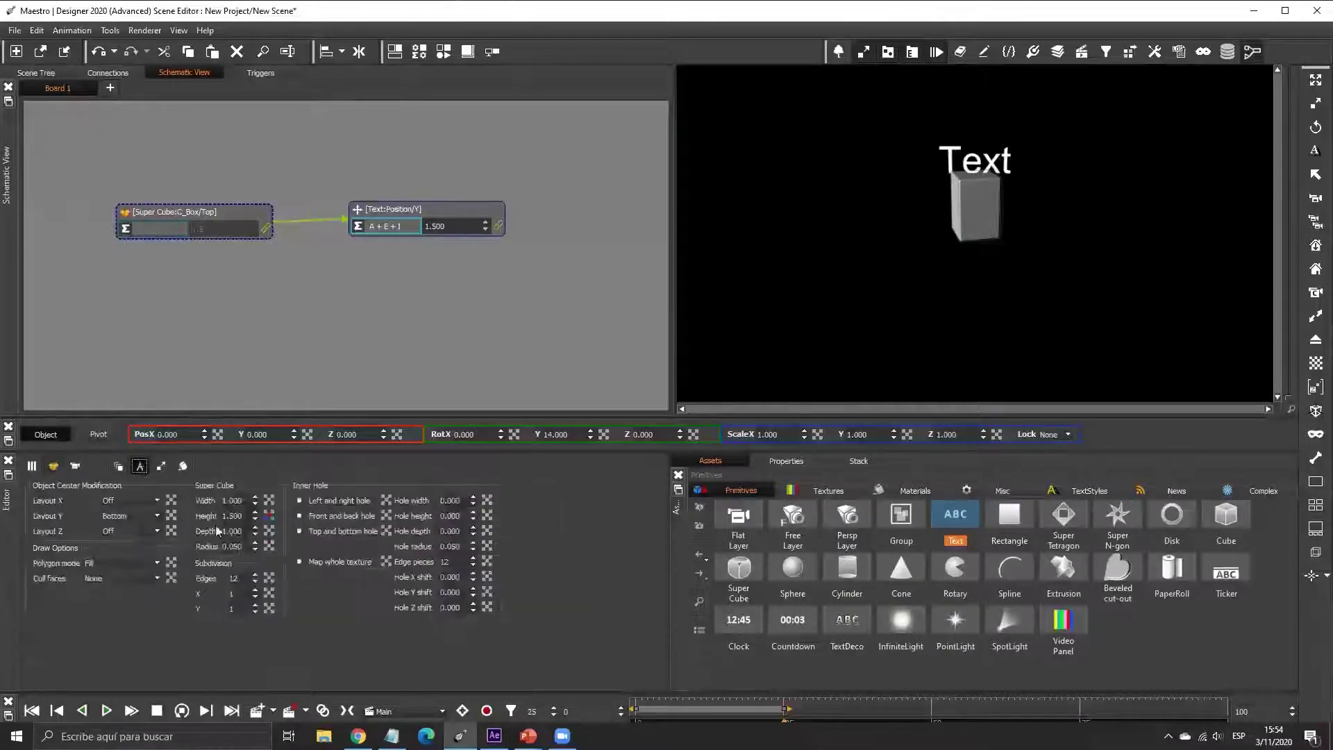
left_click_drag(270, 520, 141, 294)
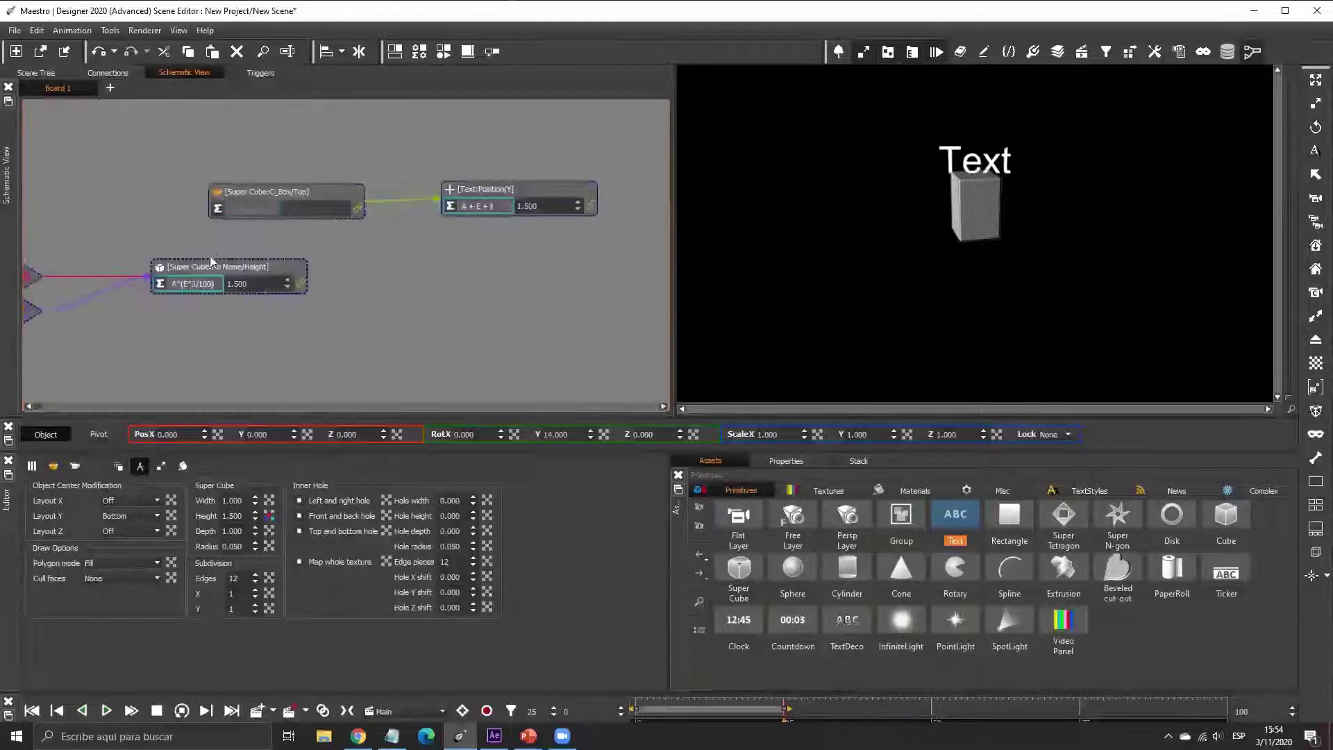
left_click_drag(225, 261, 284, 243)
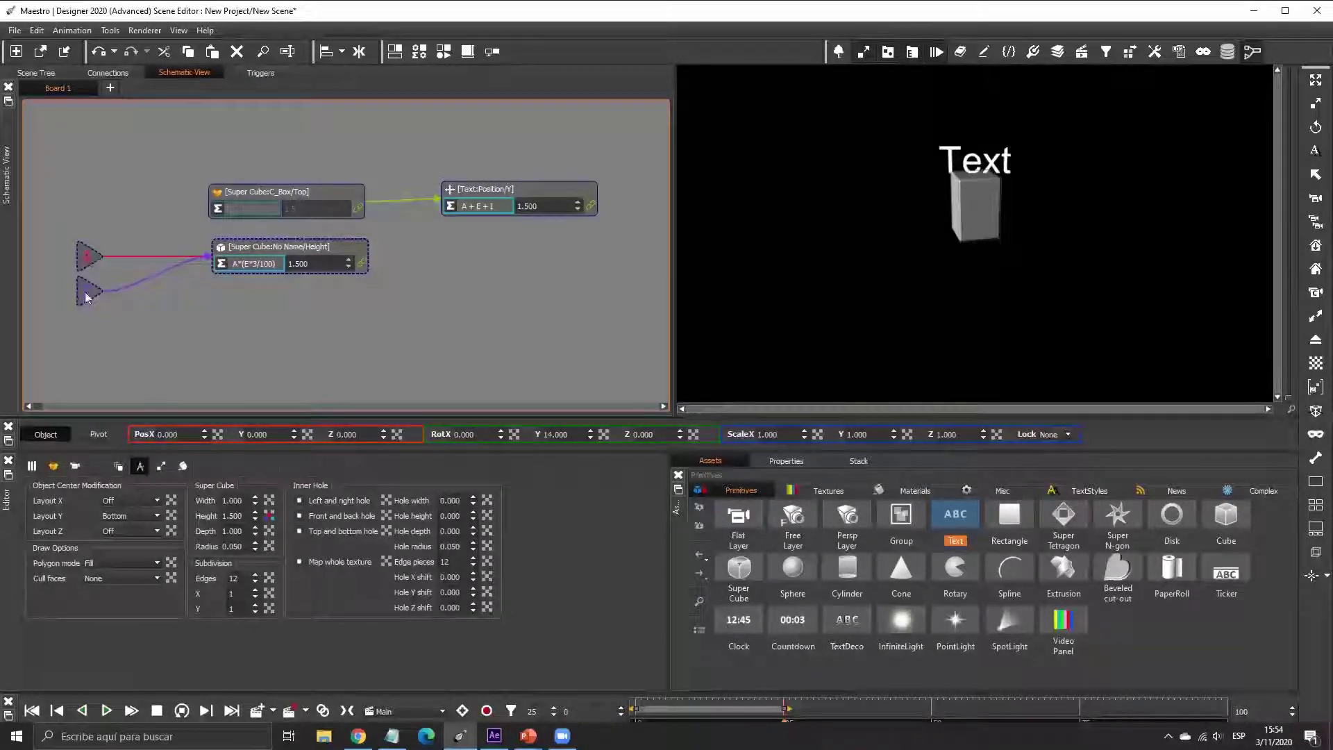
left_click(220, 268)
left_click(221, 267)
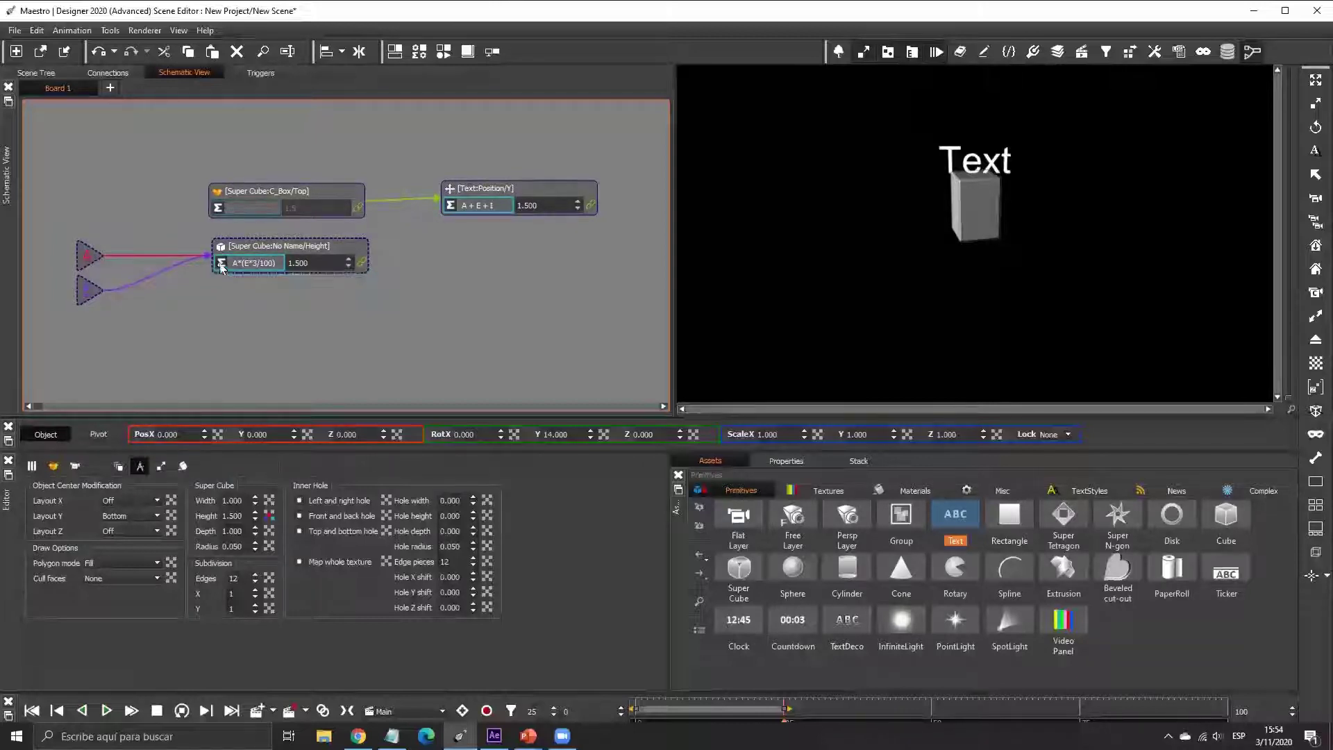
key("Left")
key("Left")
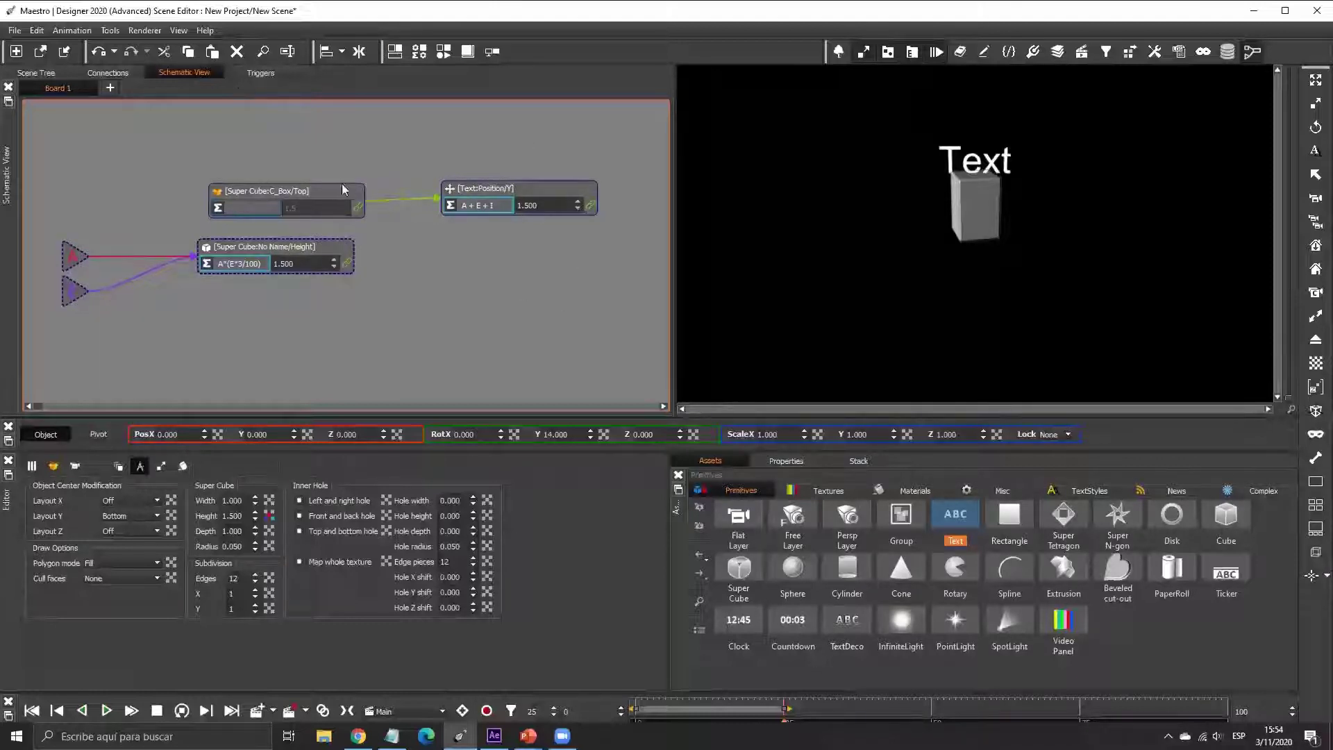
left_click_drag(336, 189, 321, 186)
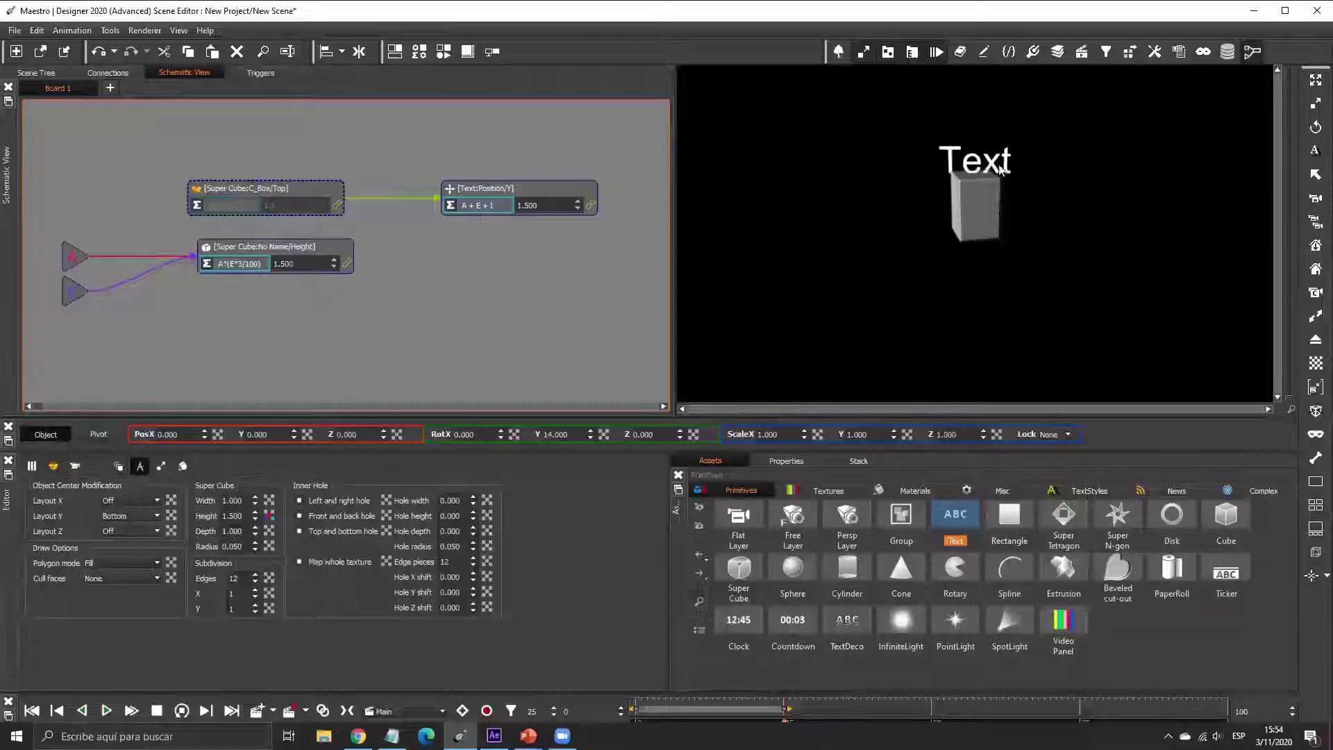
- Place the Text's Text string as a node on the board, connect the Super Cube's Height to it, and play the animation
left_click(964, 174)
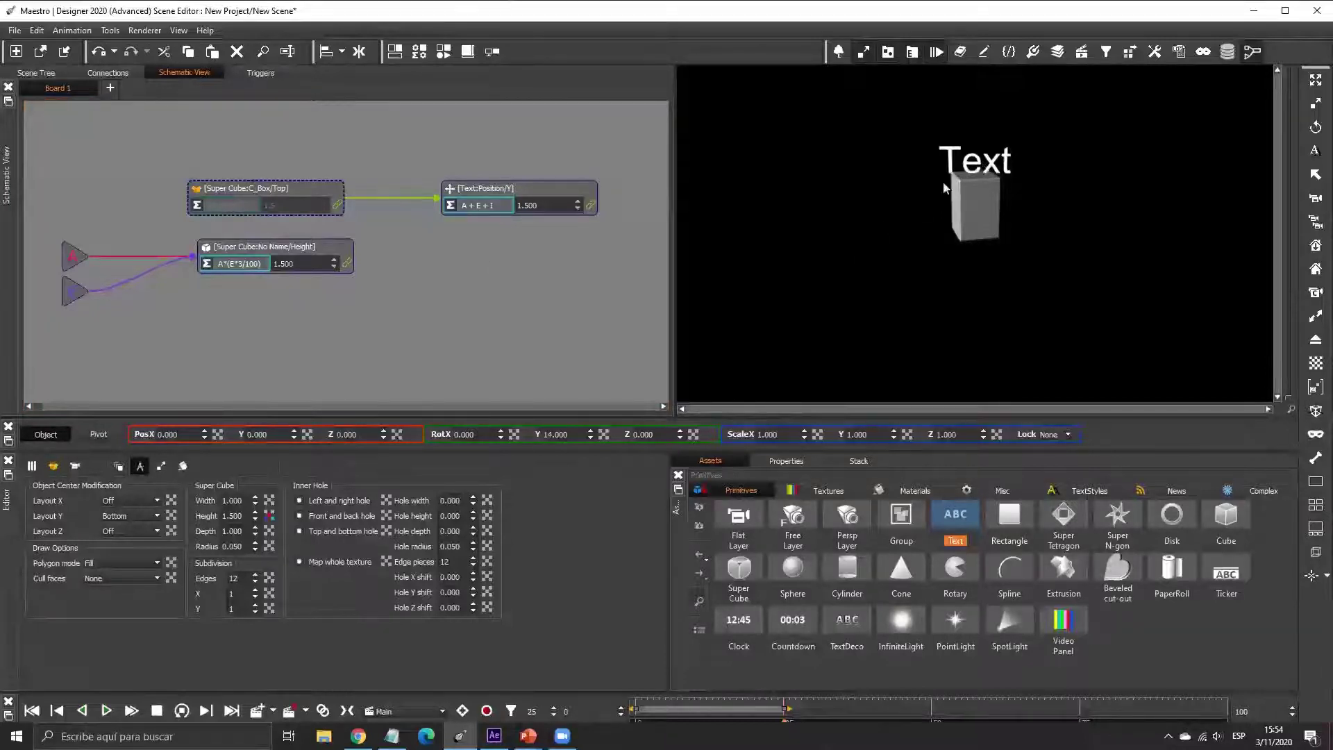
left_click(979, 165)
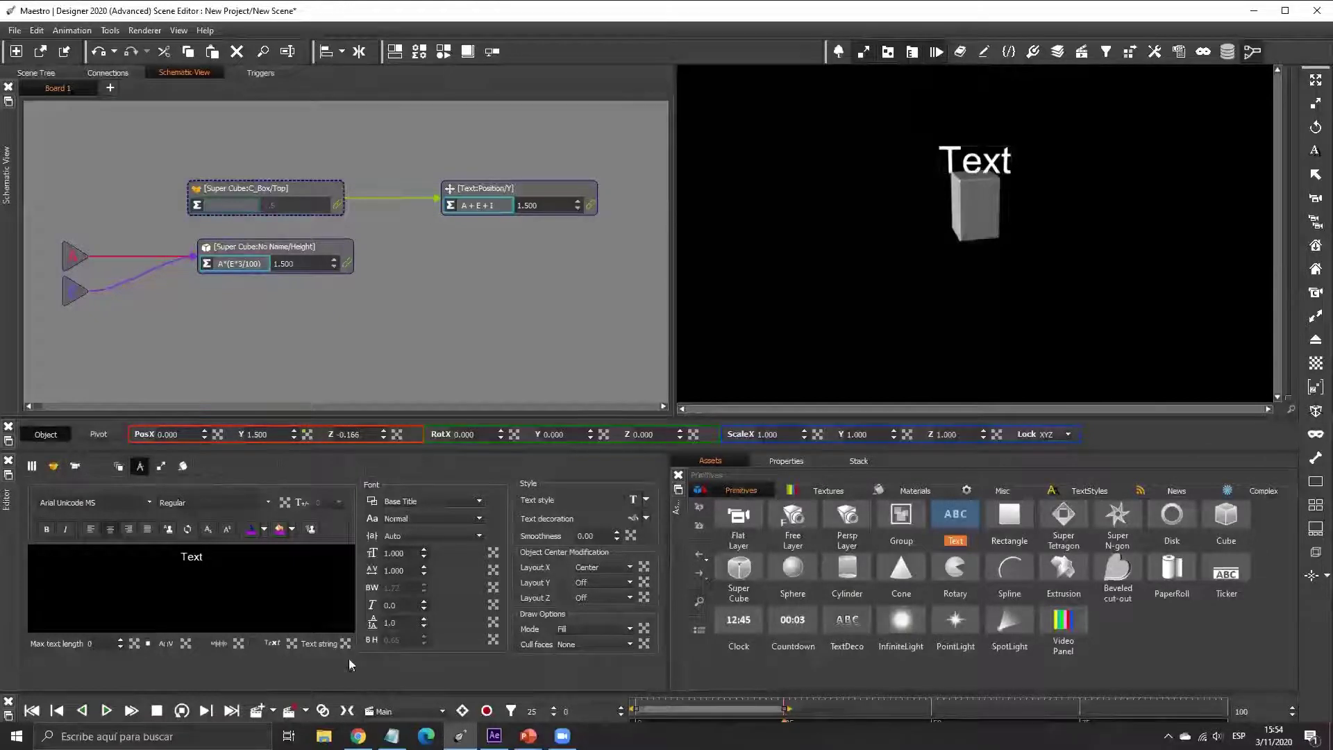
left_click_drag(344, 643, 511, 251)
mouse_move(405, 265)
left_mouse_down()
mouse_move(435, 260)
mouse_move(423, 259)
left_mouse_up()
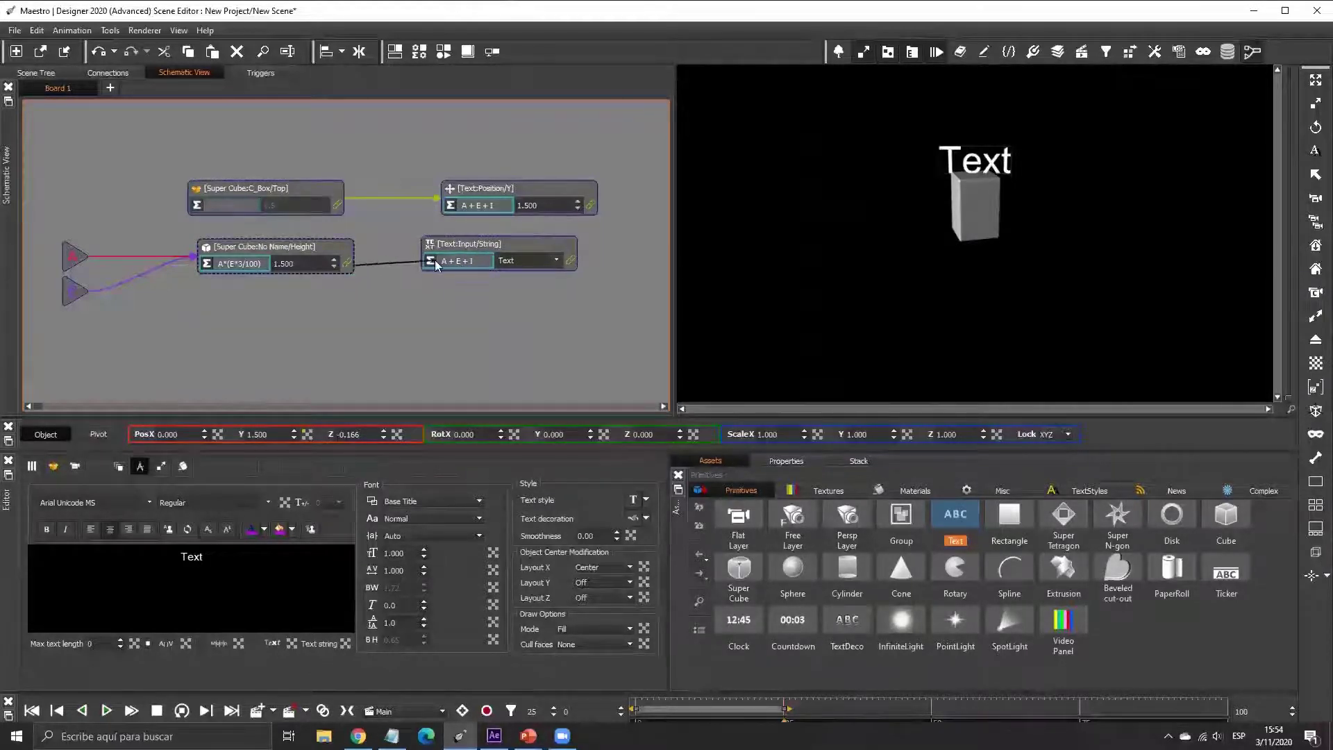
left_click(102, 716)
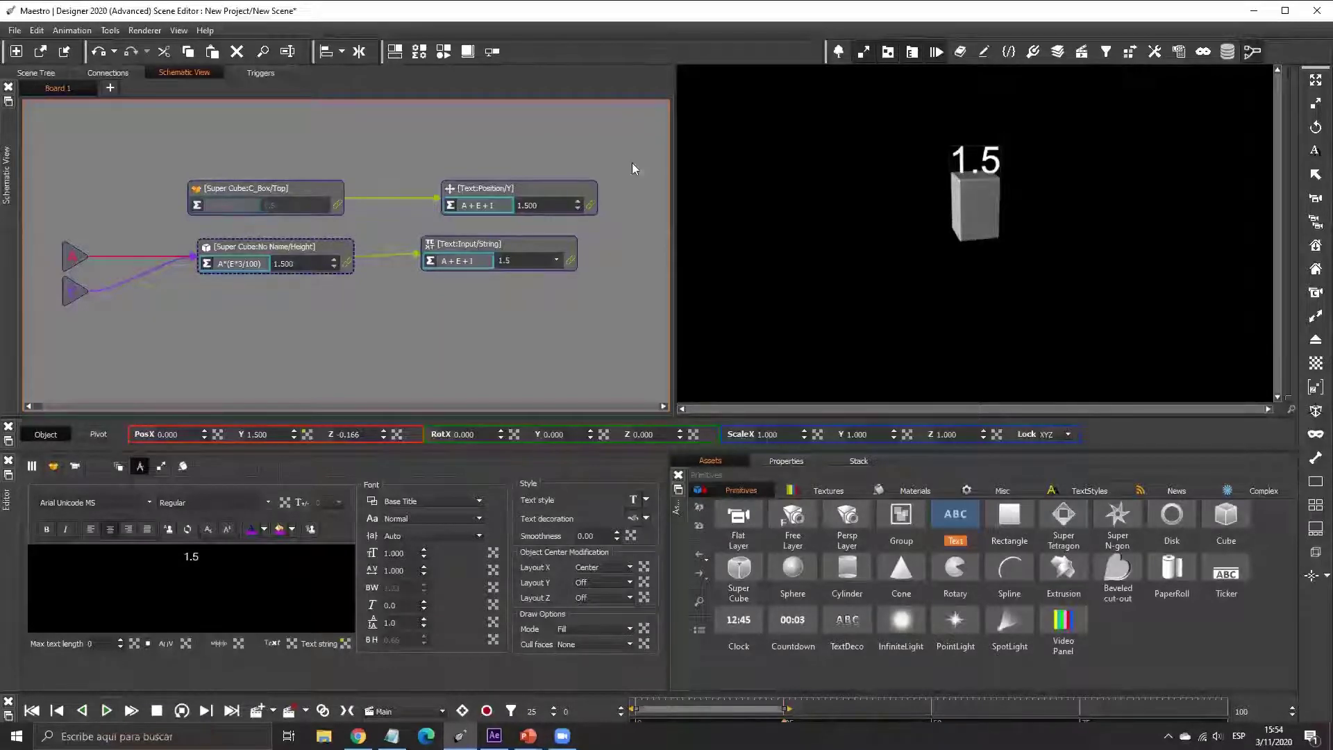
- Open the Height formula for reference and replace the Text string node's formula with I*100/3
double_click(233, 264)
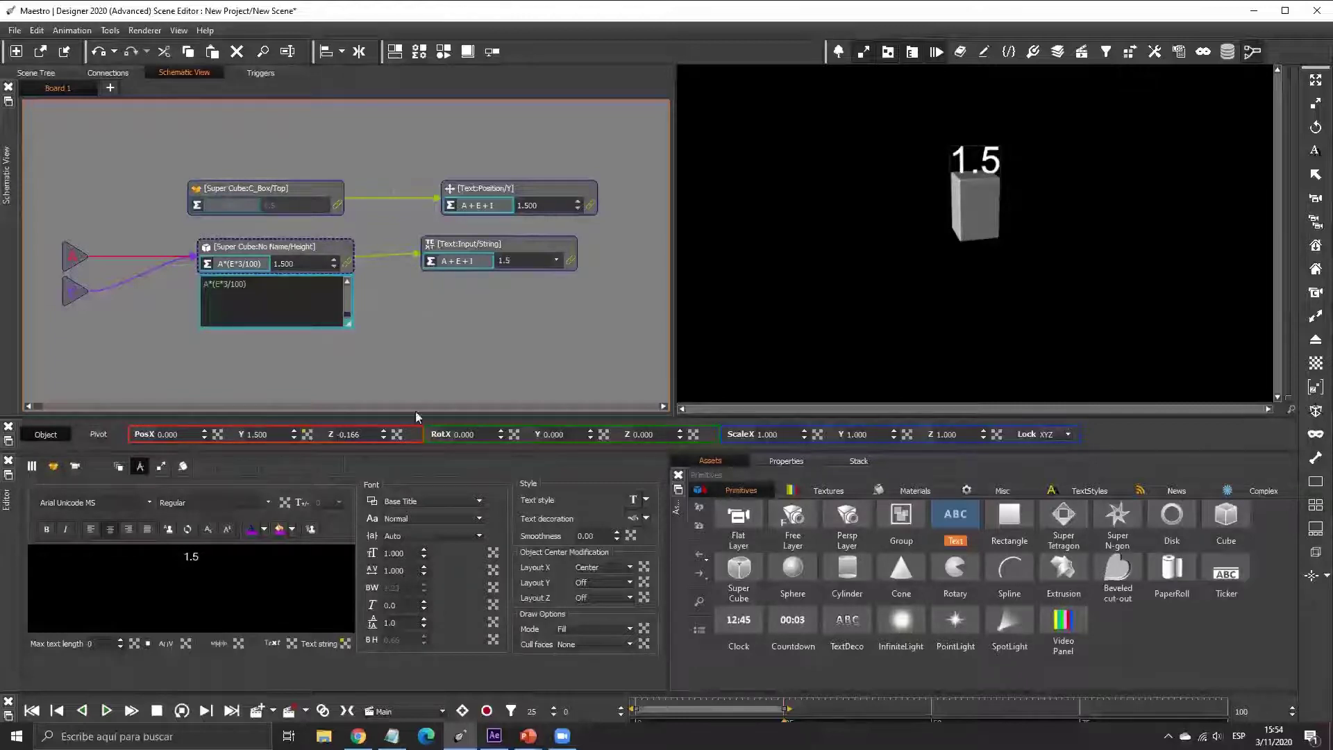
double_click(437, 261)
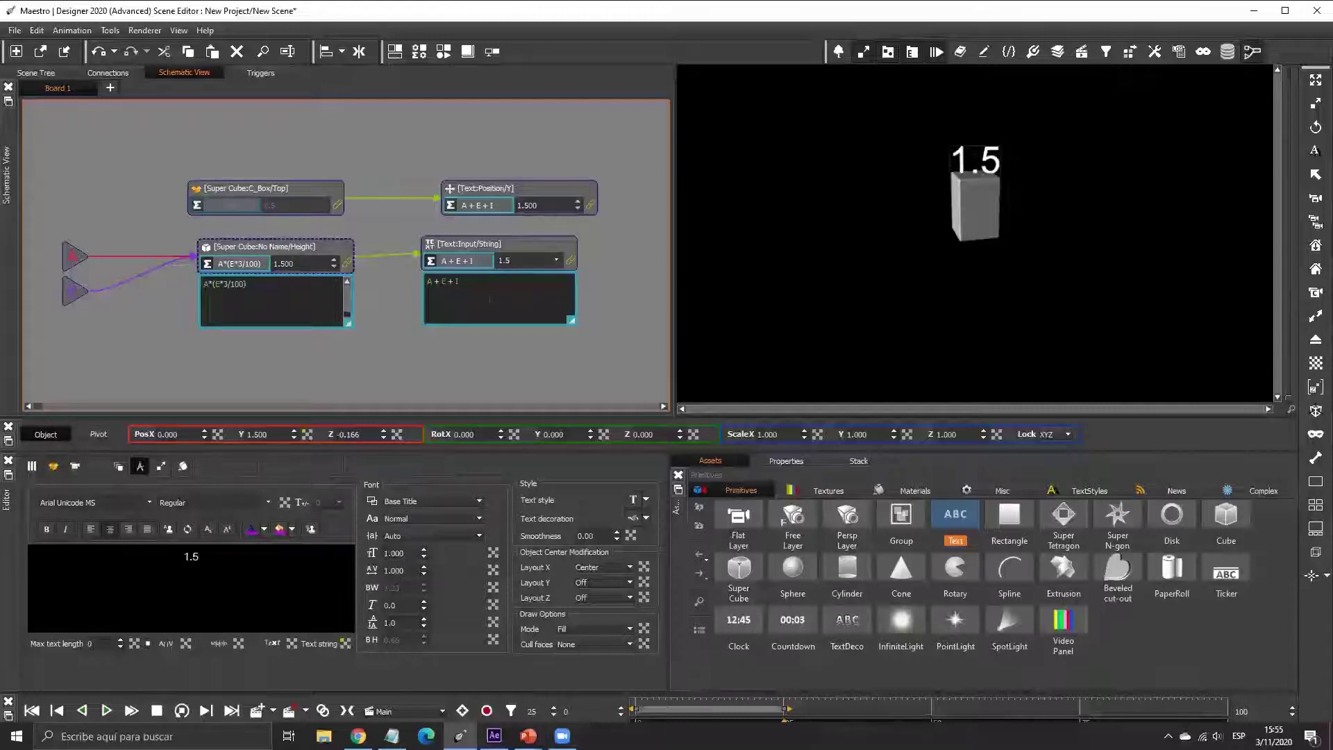
key("ctrl+a")
key("Delete")
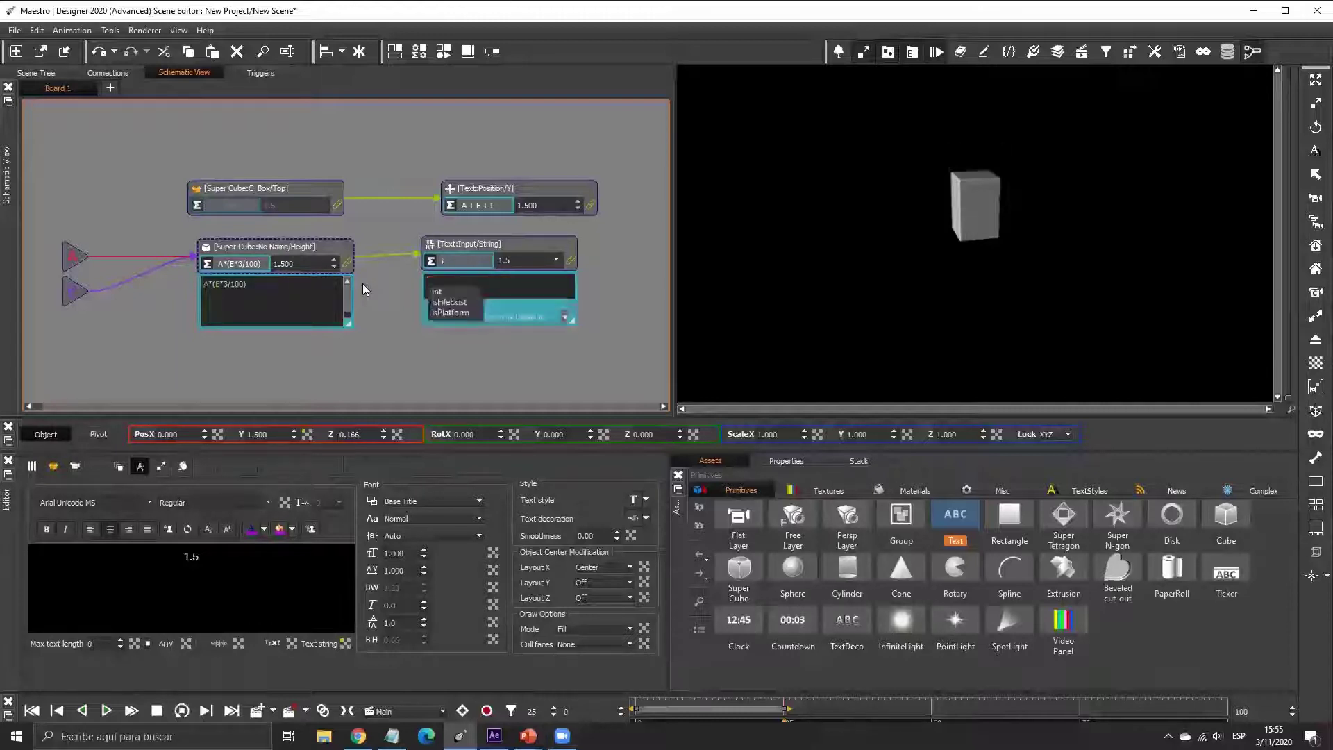
type("I")
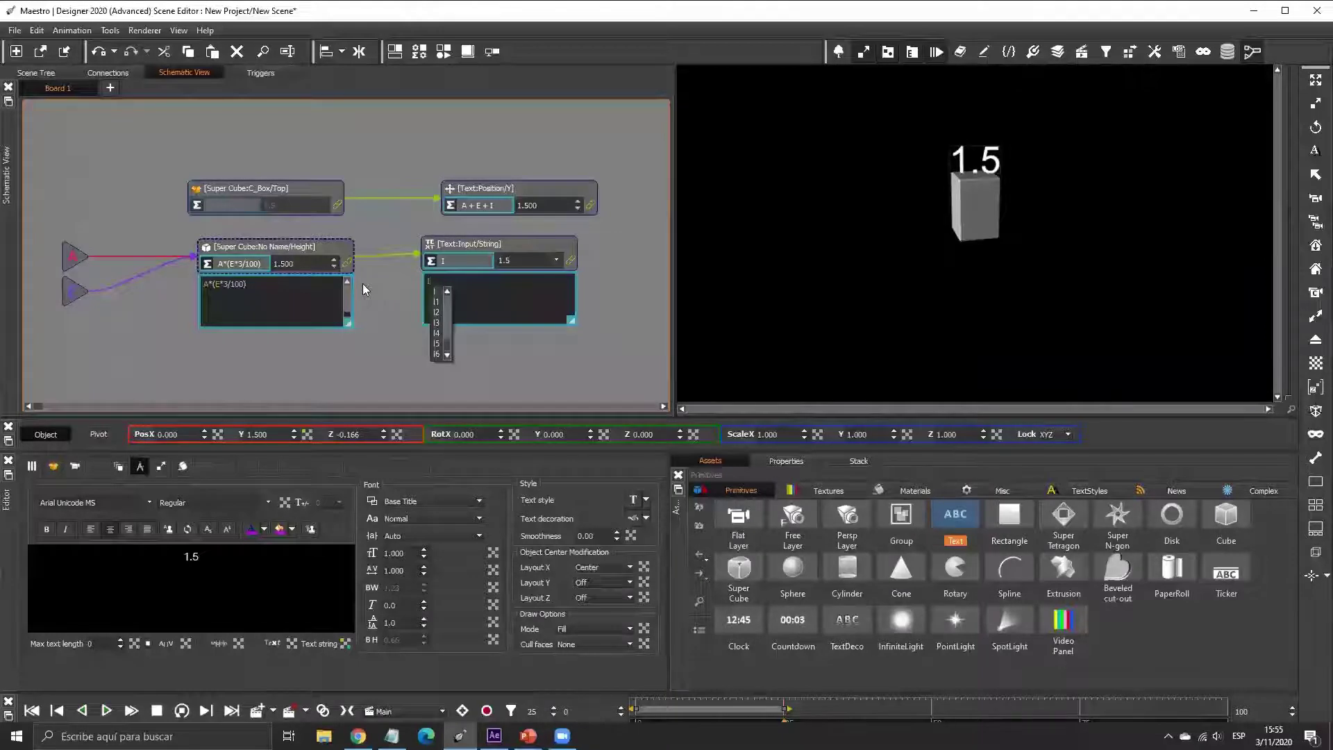
type("*100/3")
- Switch to Notepad and replace the notes with the lines "String ---> Text" and "Float --- > 0.000"
left_click(391, 736)
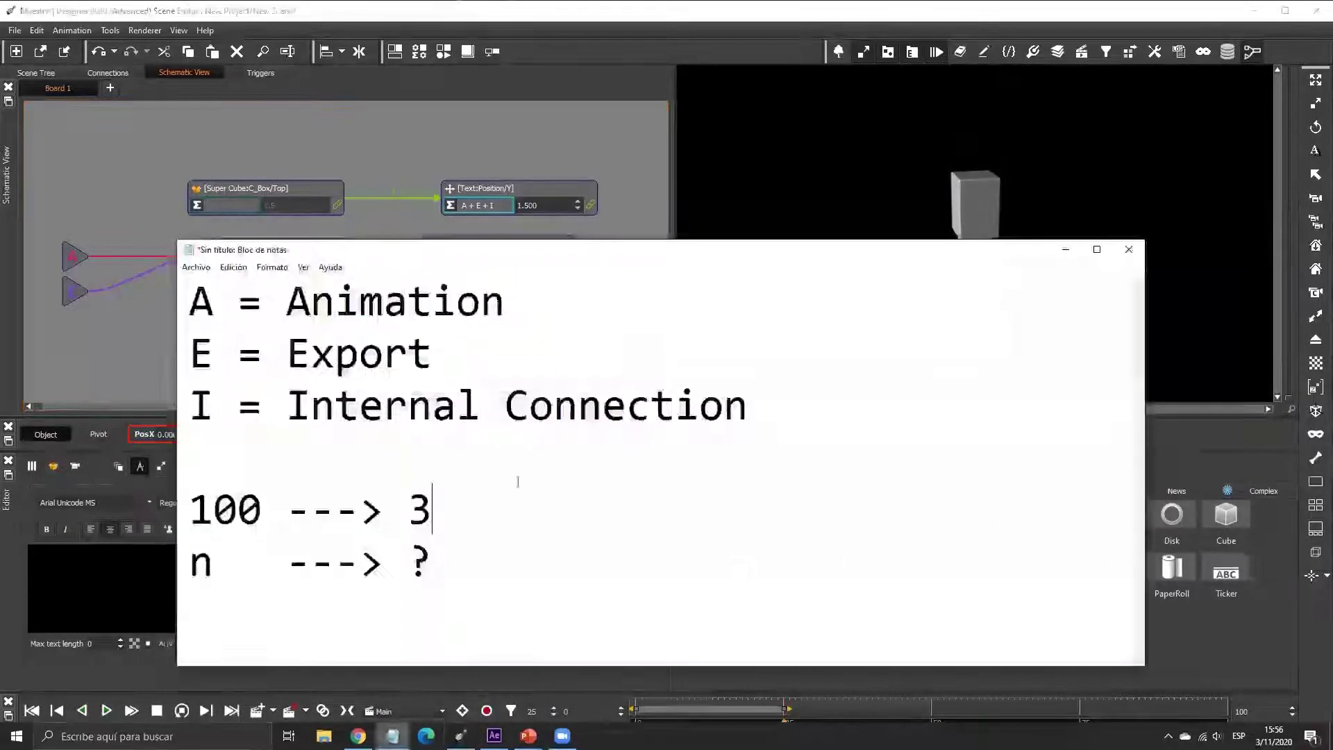
key("ctrl+a")
key("BackSpace")
type("String")
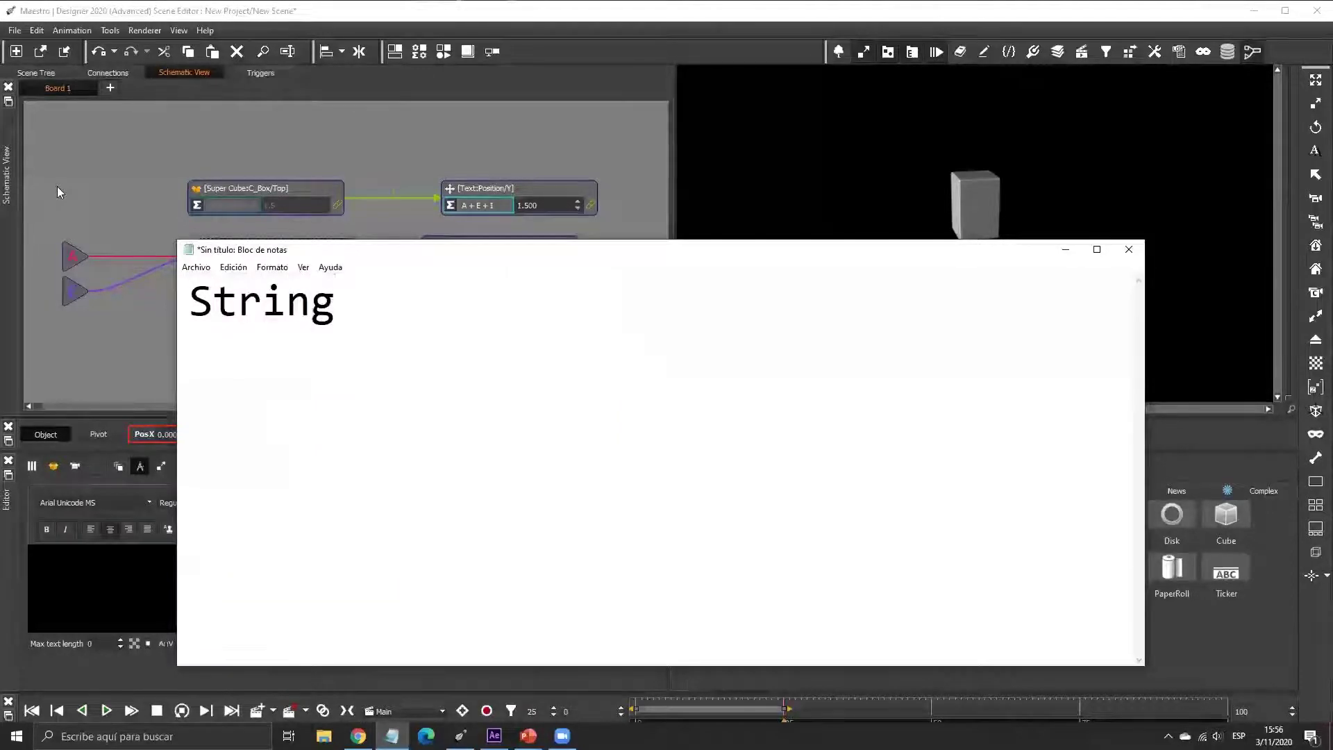
key("Return")
type("F")
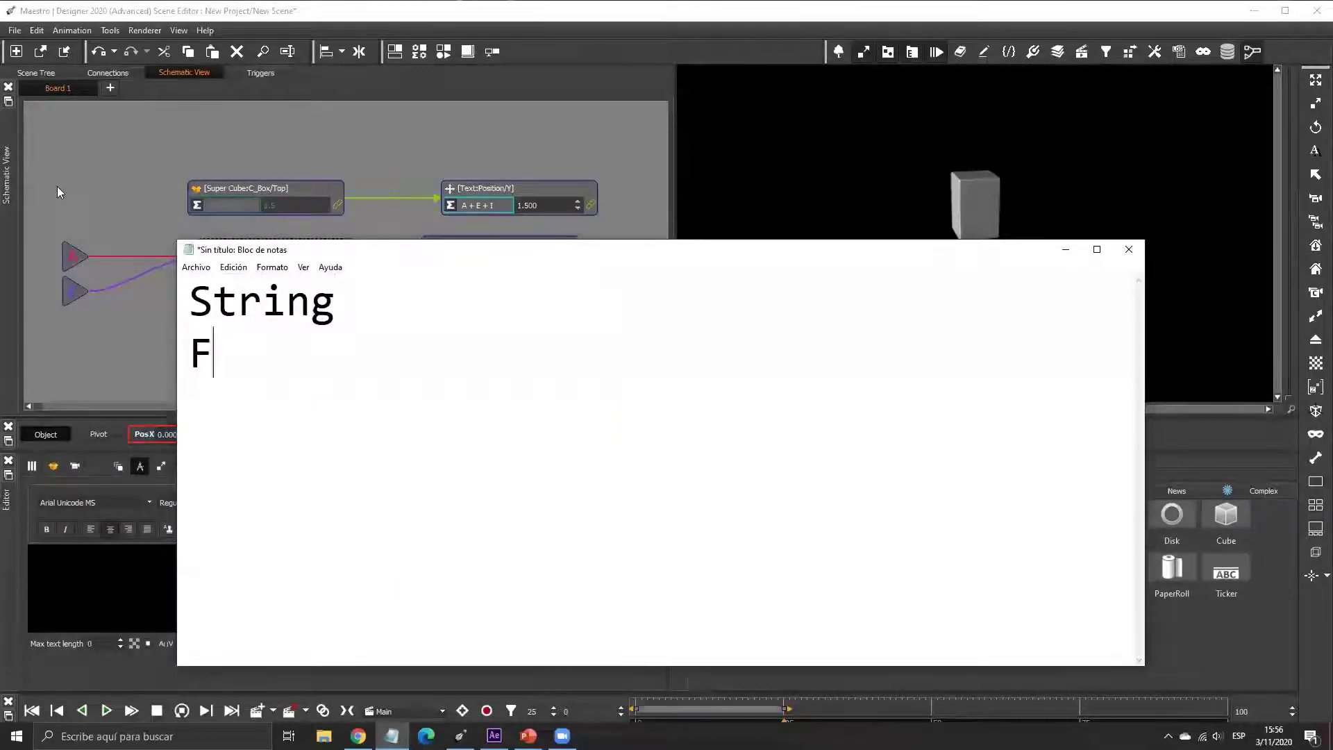
type("loat ---")
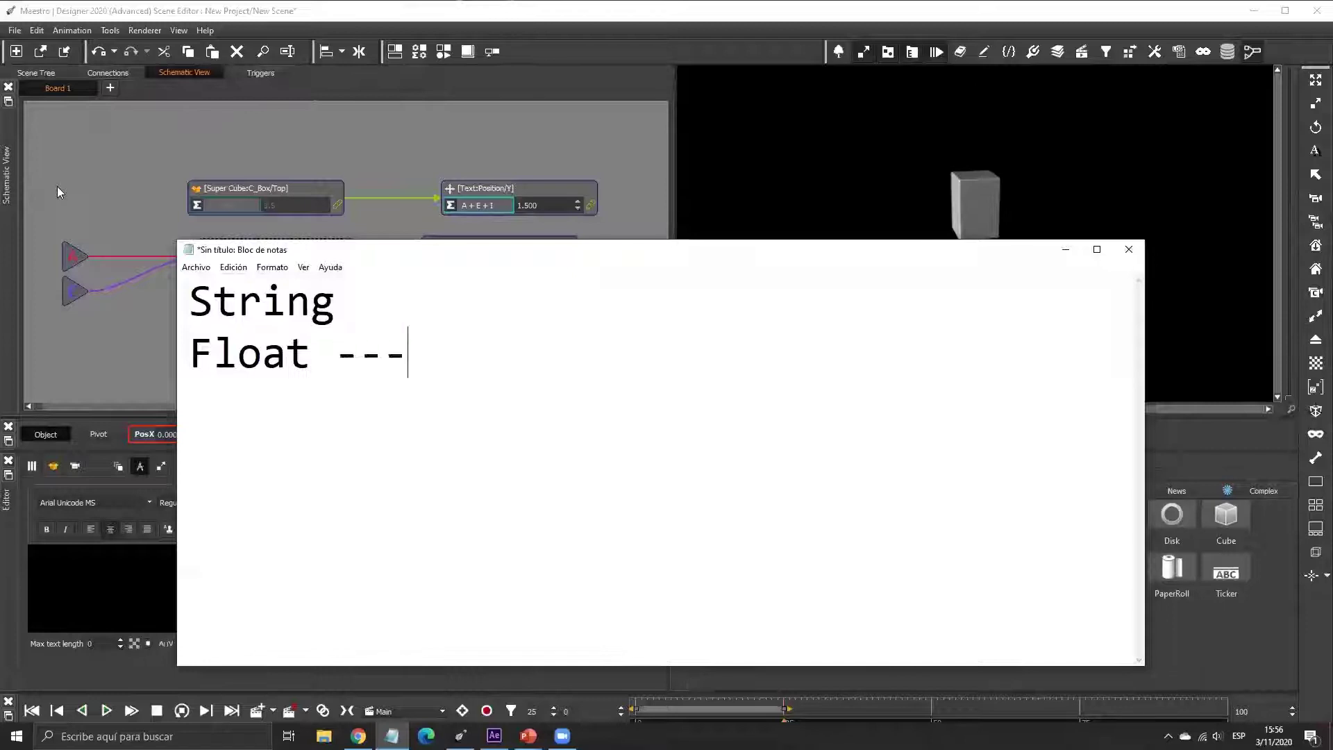
type(" > 0.0")
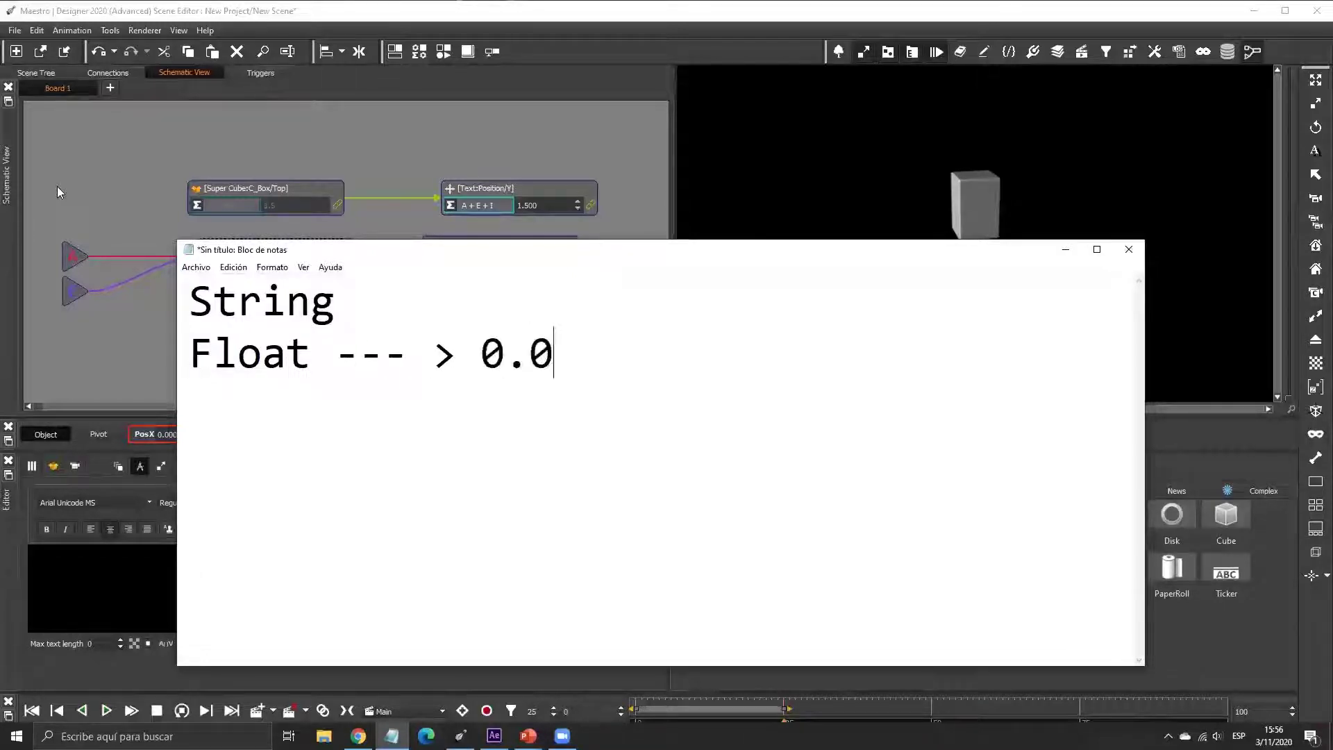
type("00---")
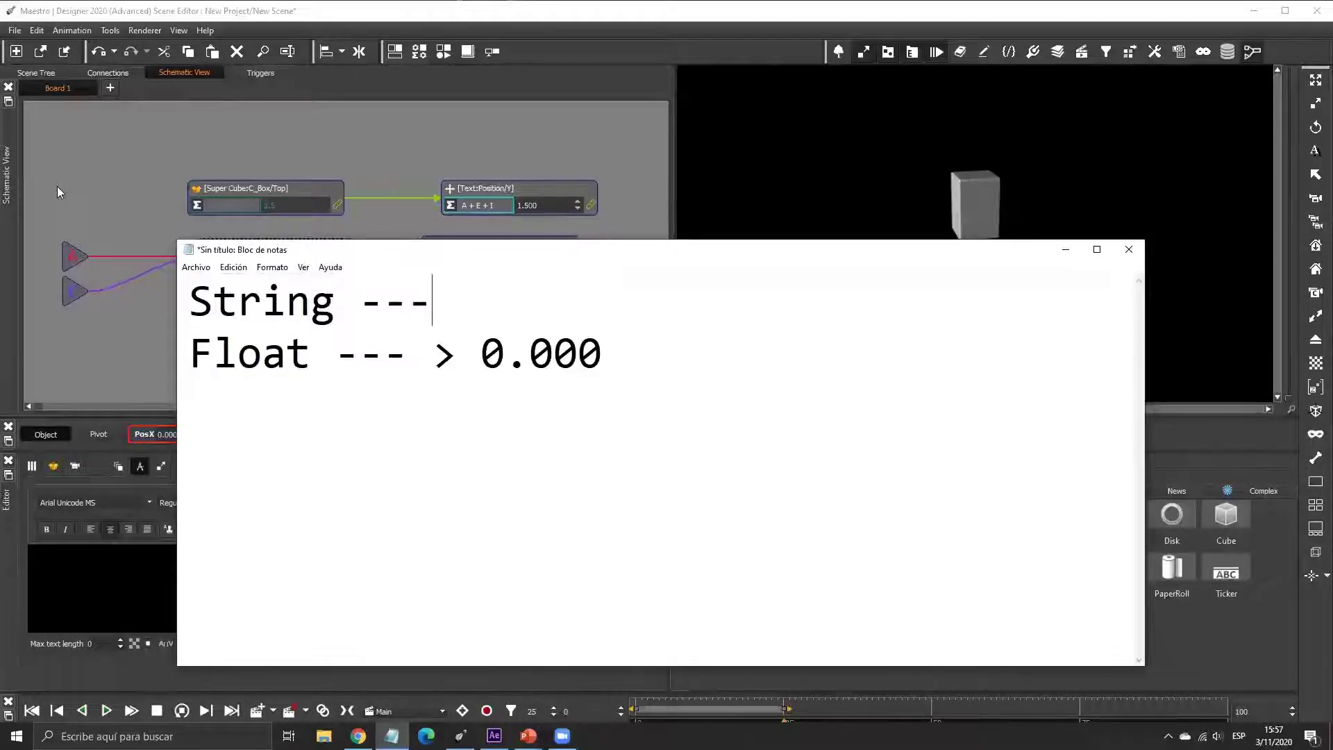
type("> Text")
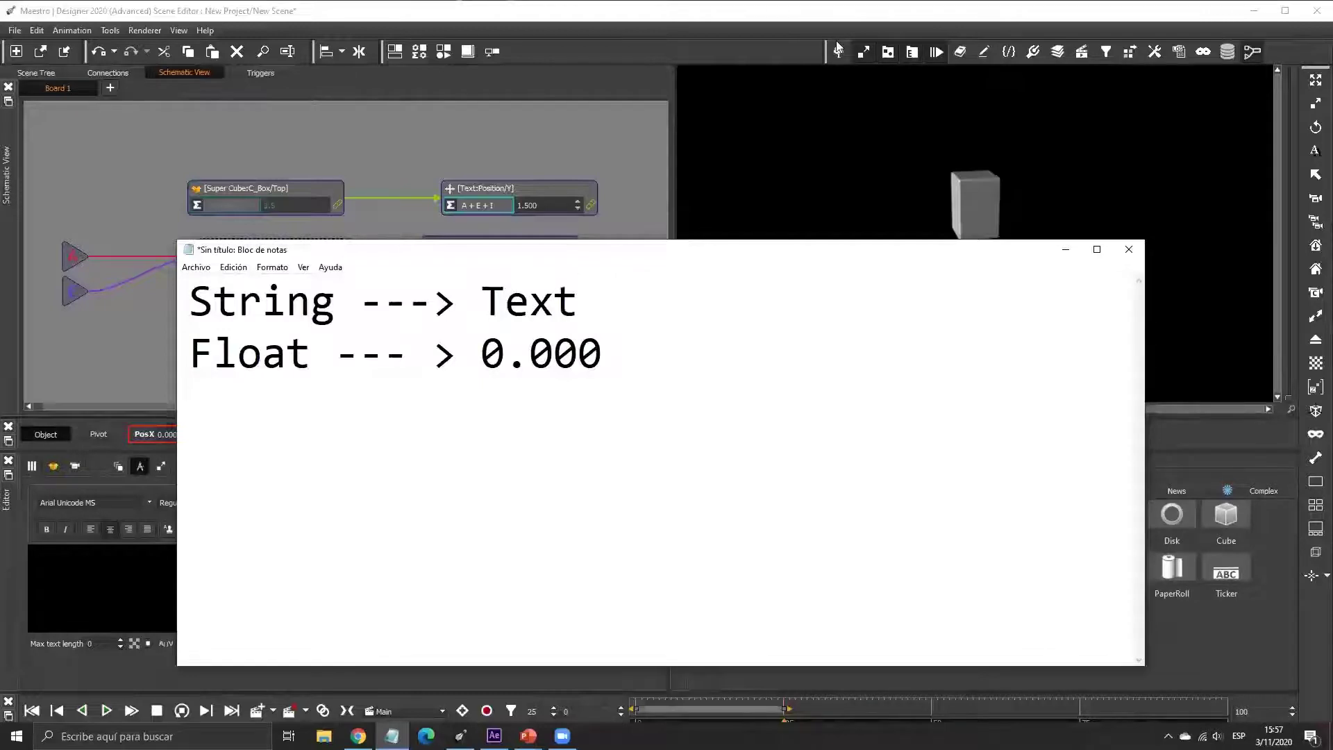
- Highlight the Float and String entries in the notes, and minimize Notepad to return to Maestro Designer
left_click_drag(603, 355, 457, 356)
mouse_move(481, 301)
left_mouse_down()
mouse_move(586, 314)
mouse_move(575, 300)
mouse_move(477, 305)
left_mouse_up()
left_click_drag(311, 354, 189, 354)
left_click_drag(335, 305, 189, 309)
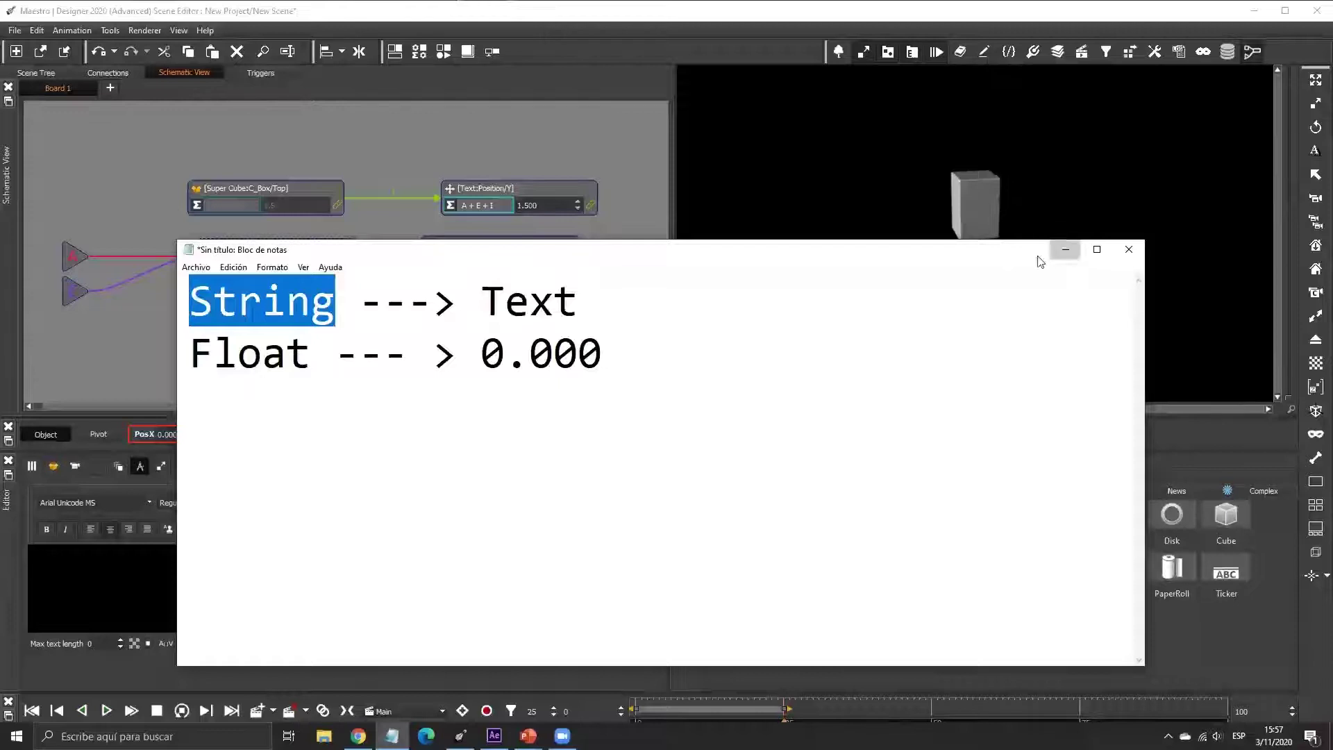
left_click(1066, 249)
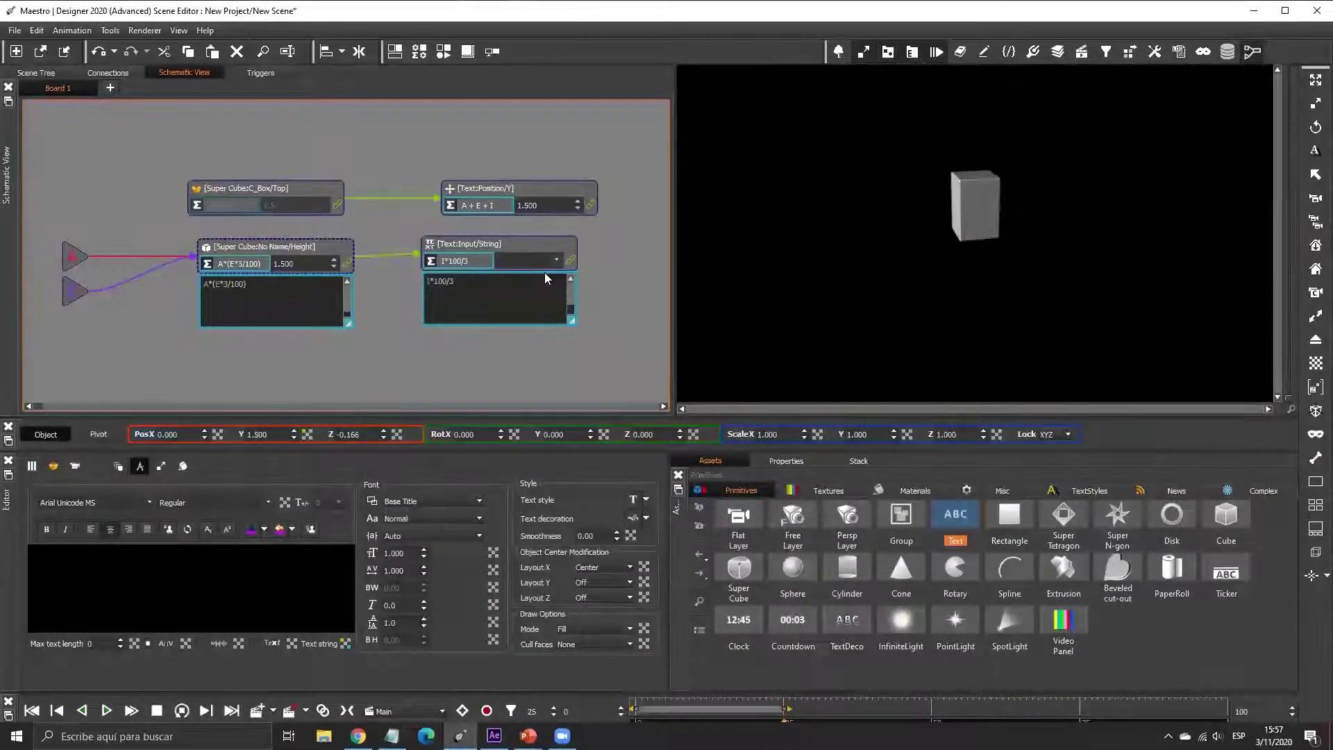
- Wrap the Text string node's formula in the precision function so it reads prec(1,I*100/3)
type("prec")
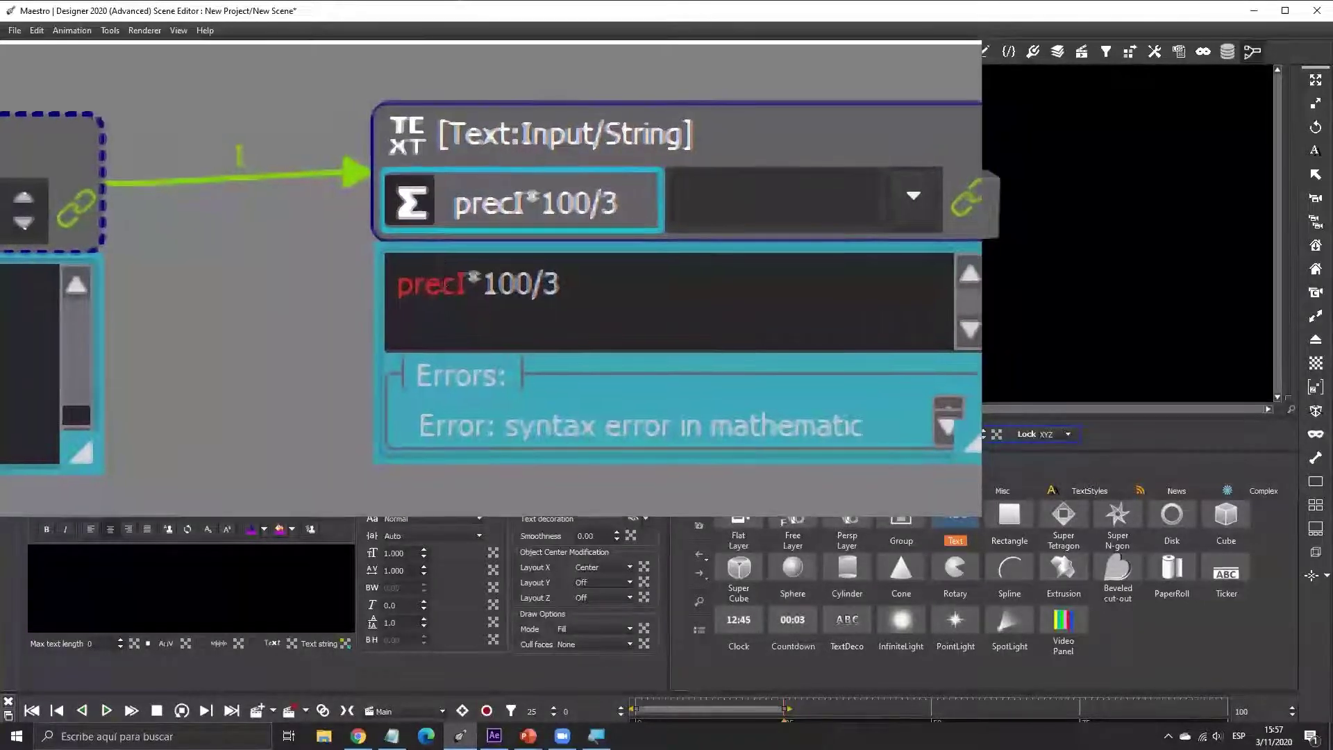
left_click(444, 287)
type("(")
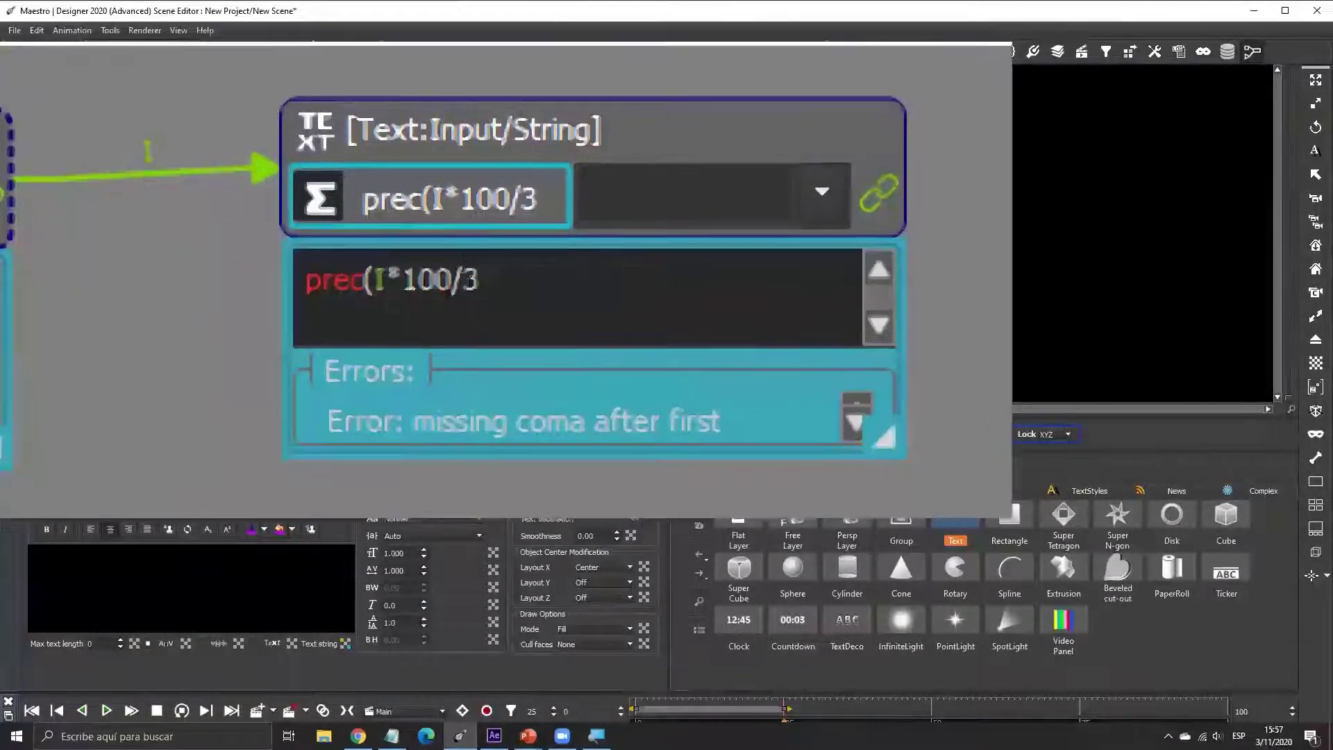
type("1")
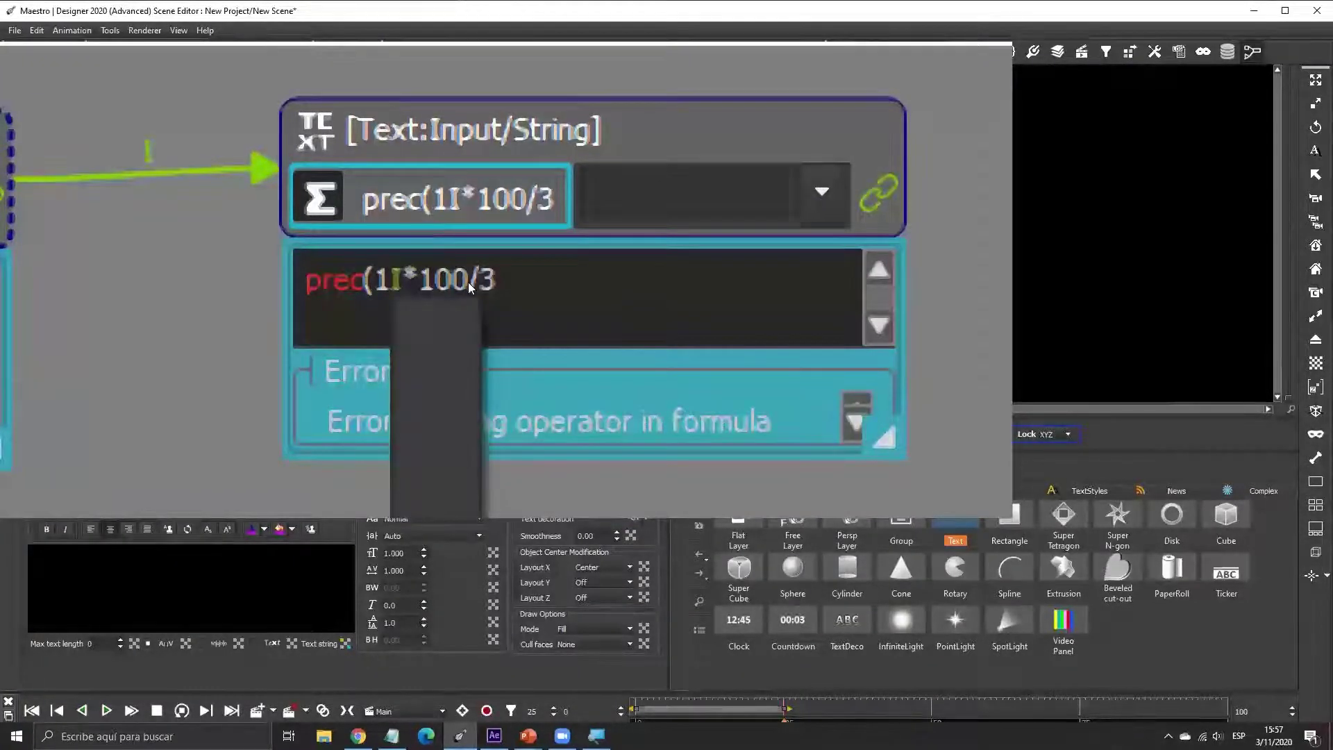
type(",")
key("Right")
key("Right")
key("Right")
key("Right")
key("Right")
key("Right")
type(")")
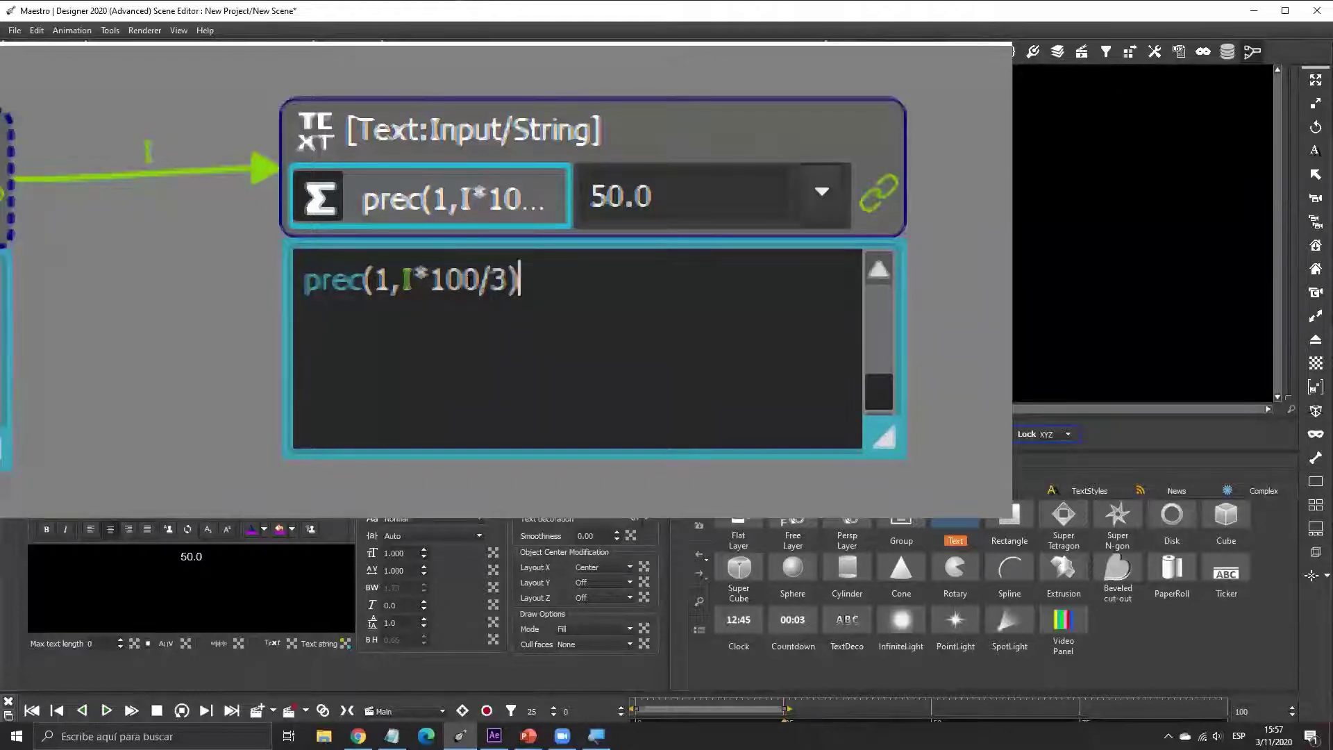
- Try precision values of 2 and 3 in the Text string formula, and restore the precision to 1
left_click(463, 280)
key("Left")
key("Left")
key("Left")
key("Left")
key("Left")
key("Left")
key("Delete")
type("2")
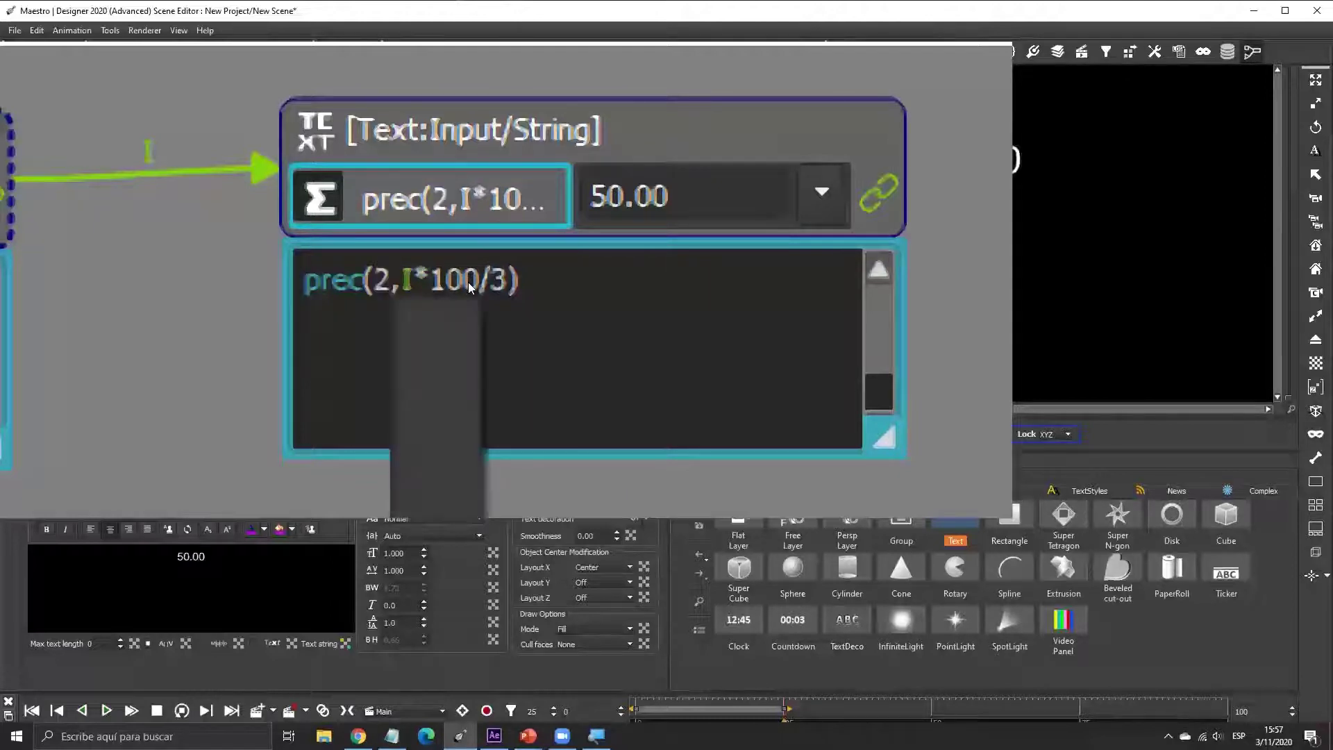
key("shift+Left")
type("3")
key("shift+Left")
type("1")
key("Left")
key("Left")
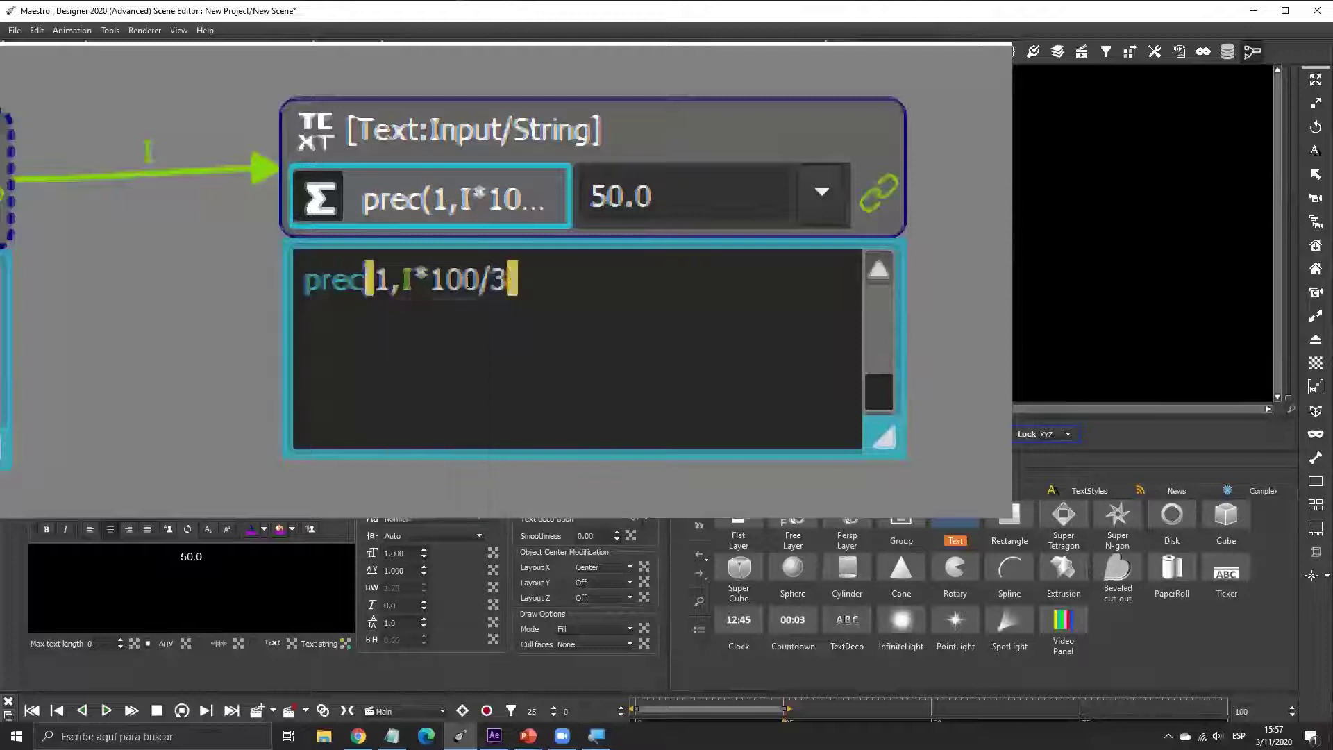
- Try prec1 and prec2 as the function in the Text string formula, and restore prec
type("1")
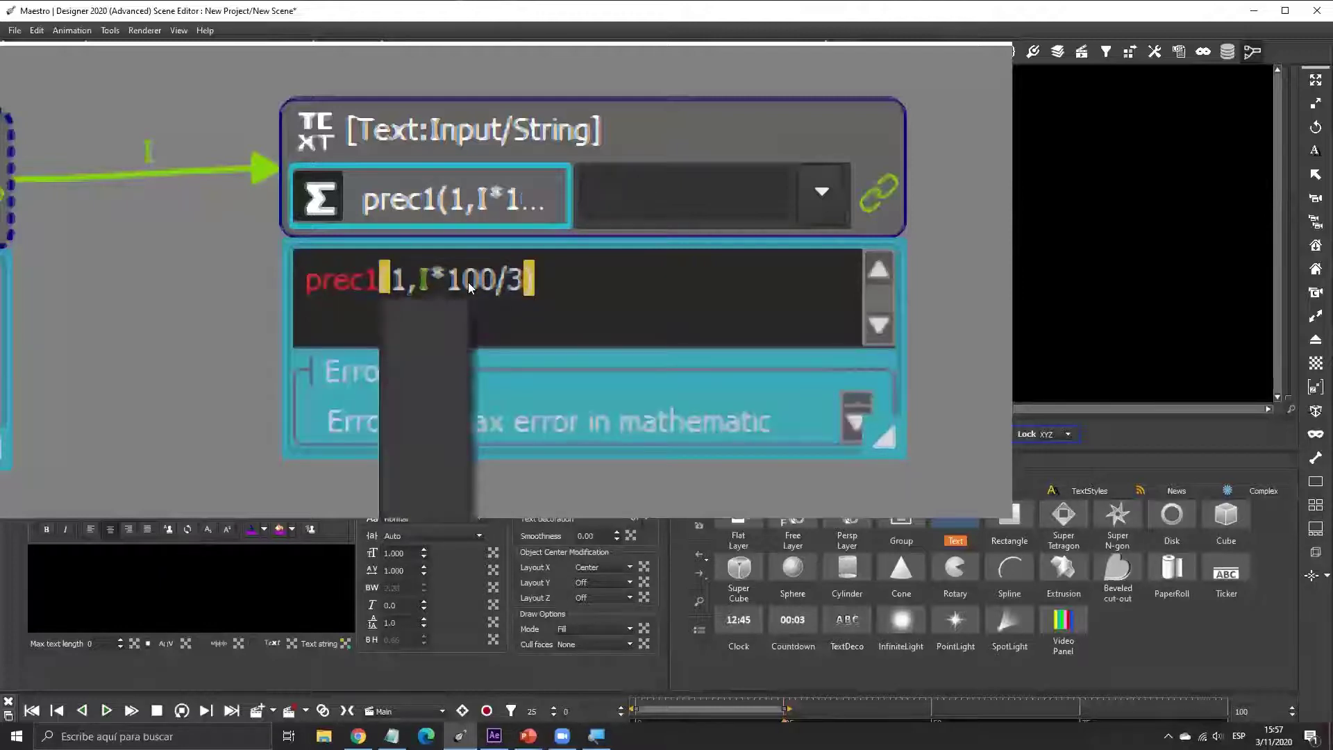
key("BackSpace")
type("2")
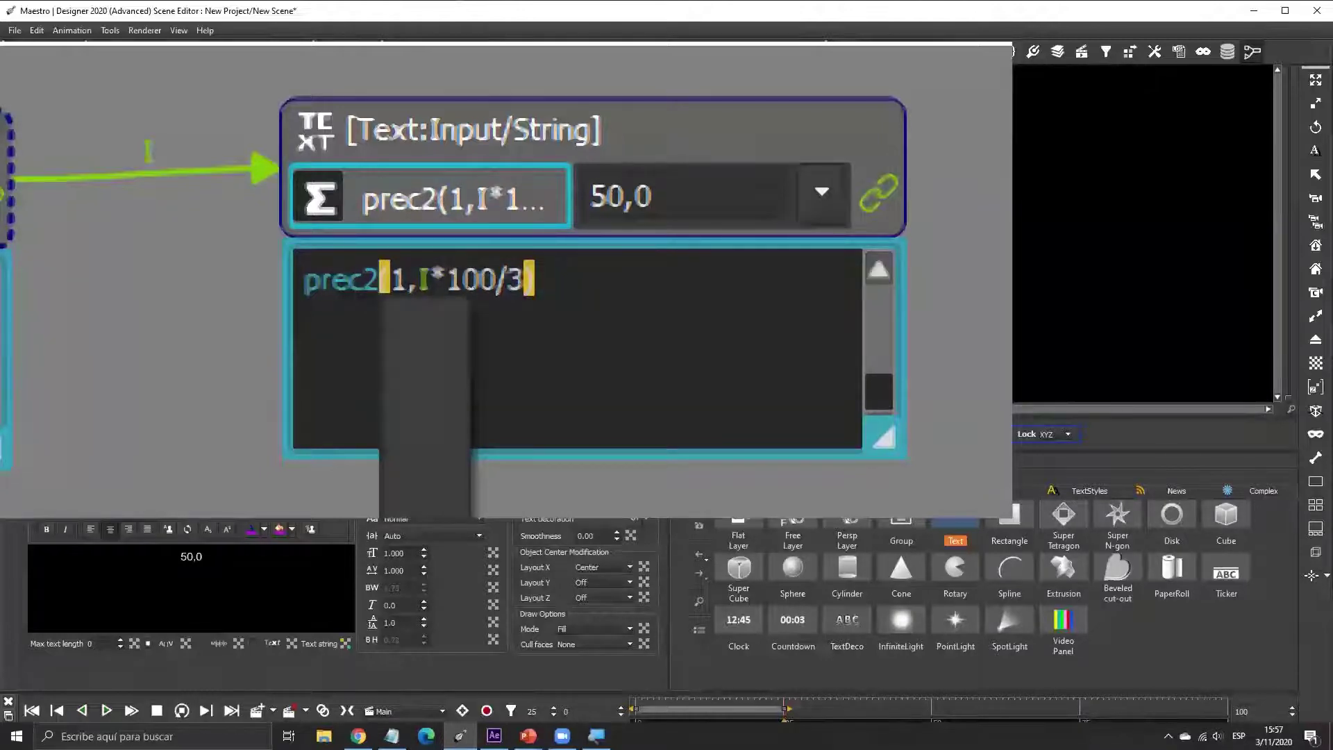
key("BackSpace")
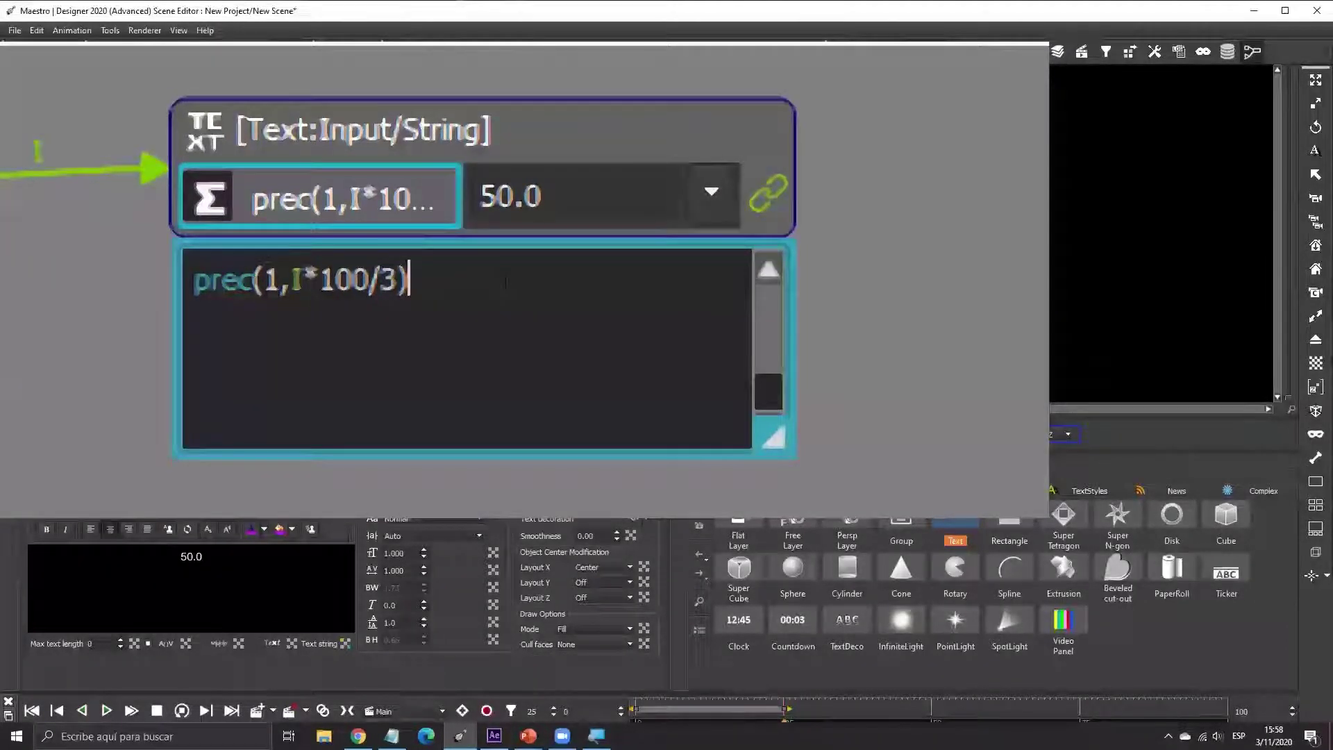
- Append a percent sign to the Text string formula so it reads prec(1,I*100/3)+"%"
type("+\"")
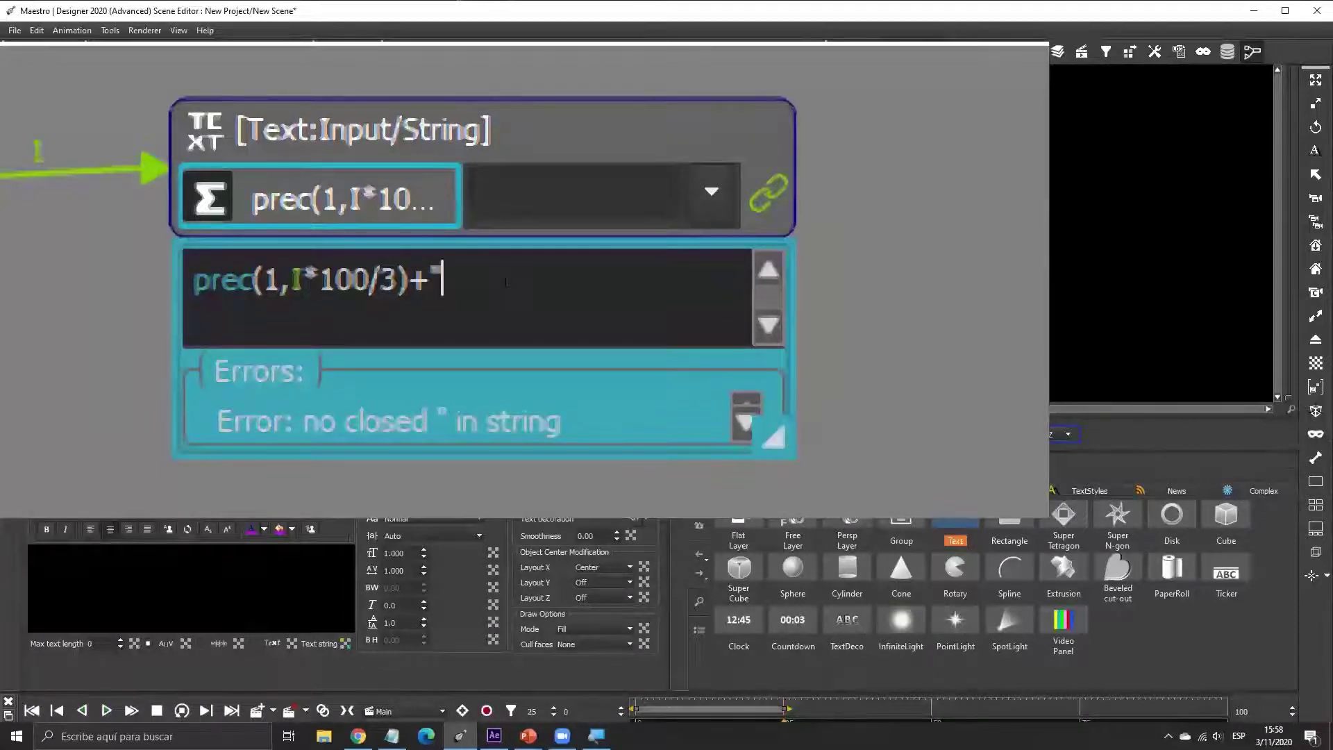
type("%\"")
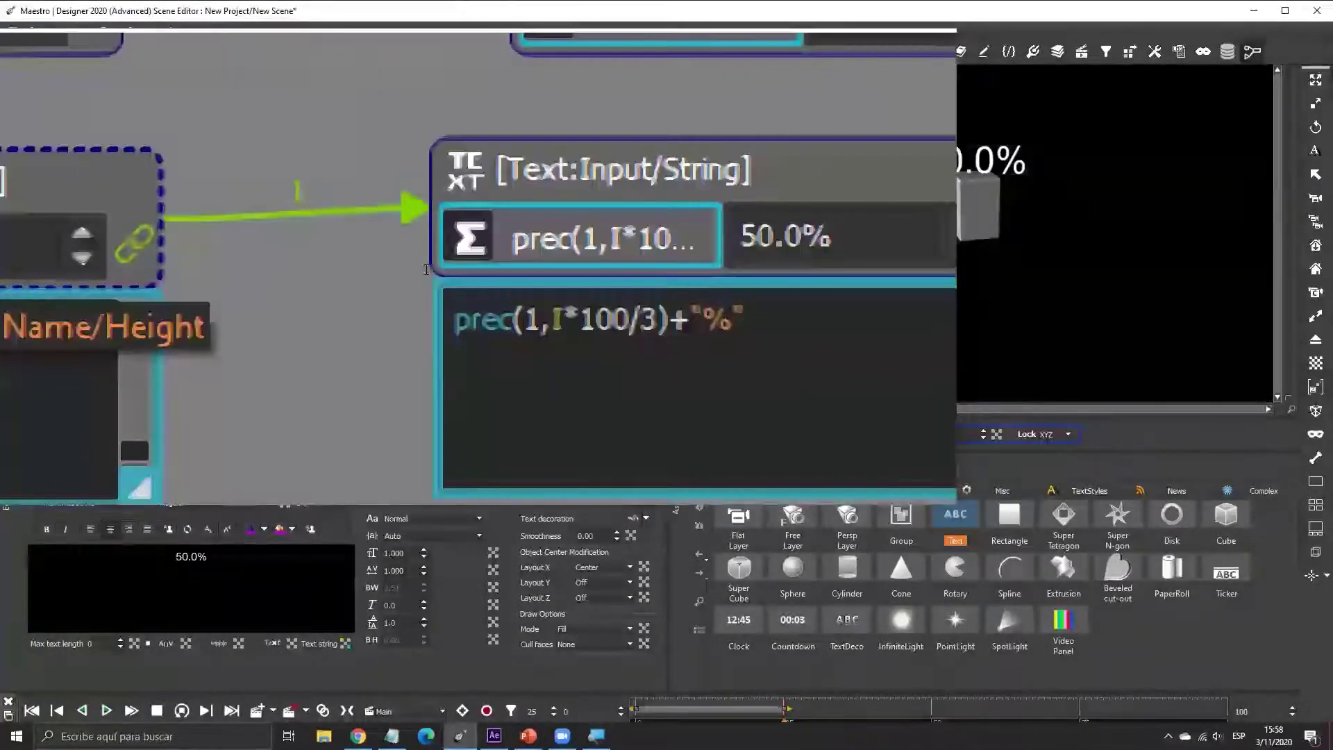
- Review the arguments of the prec function in the Text string formula and play the animation to check the percentage label
left_click(530, 320)
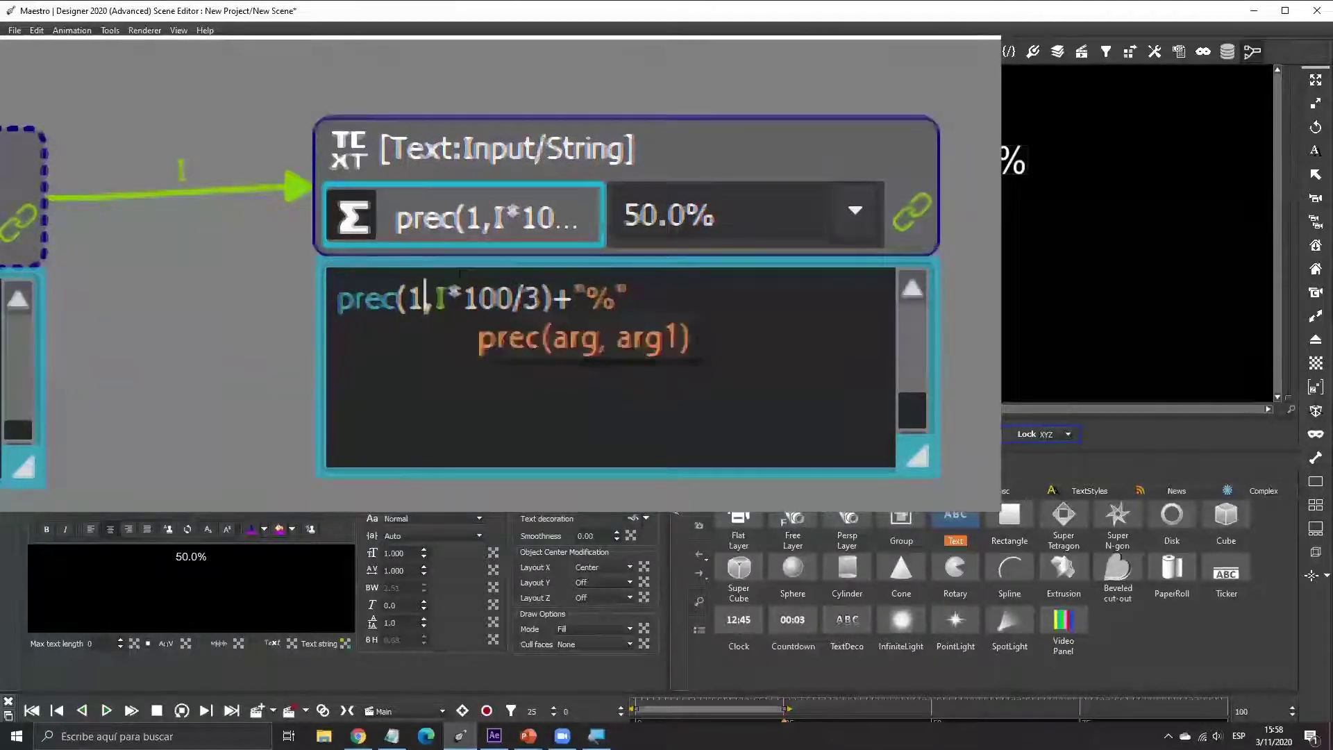
left_click(426, 292)
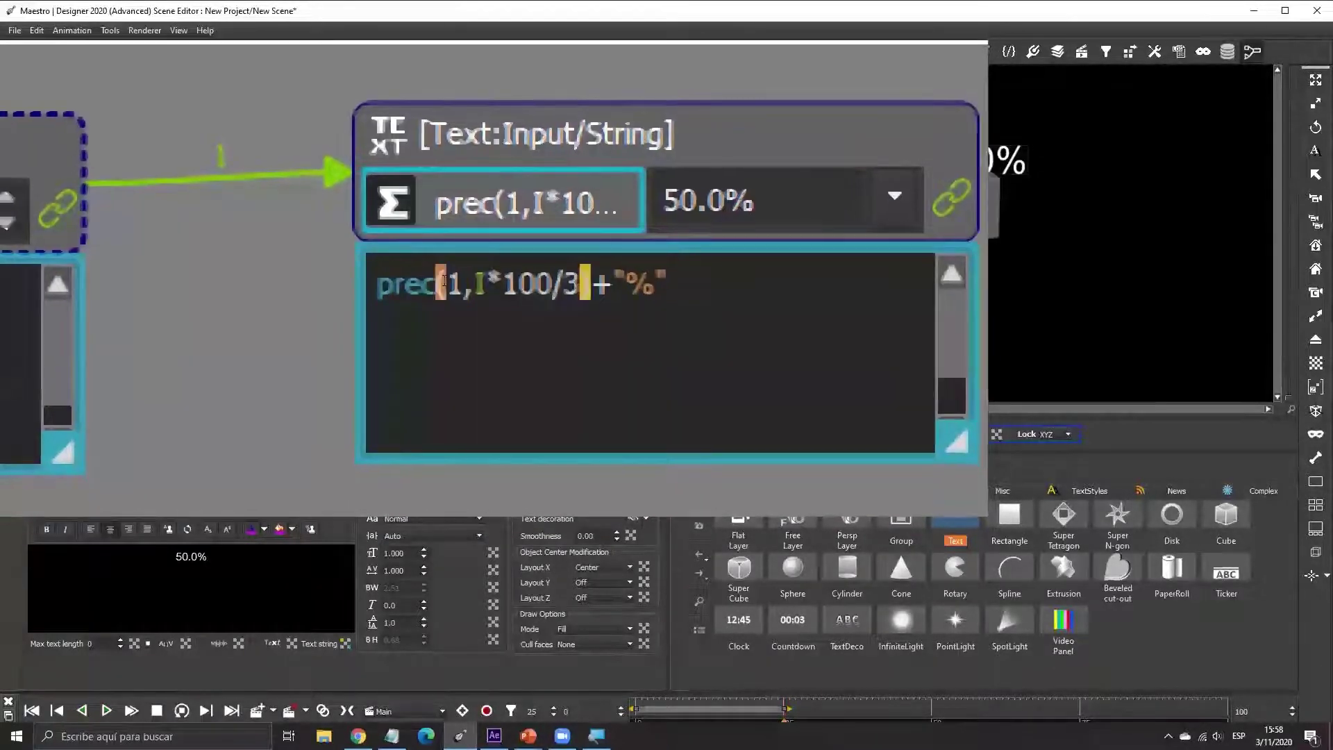
key("End")
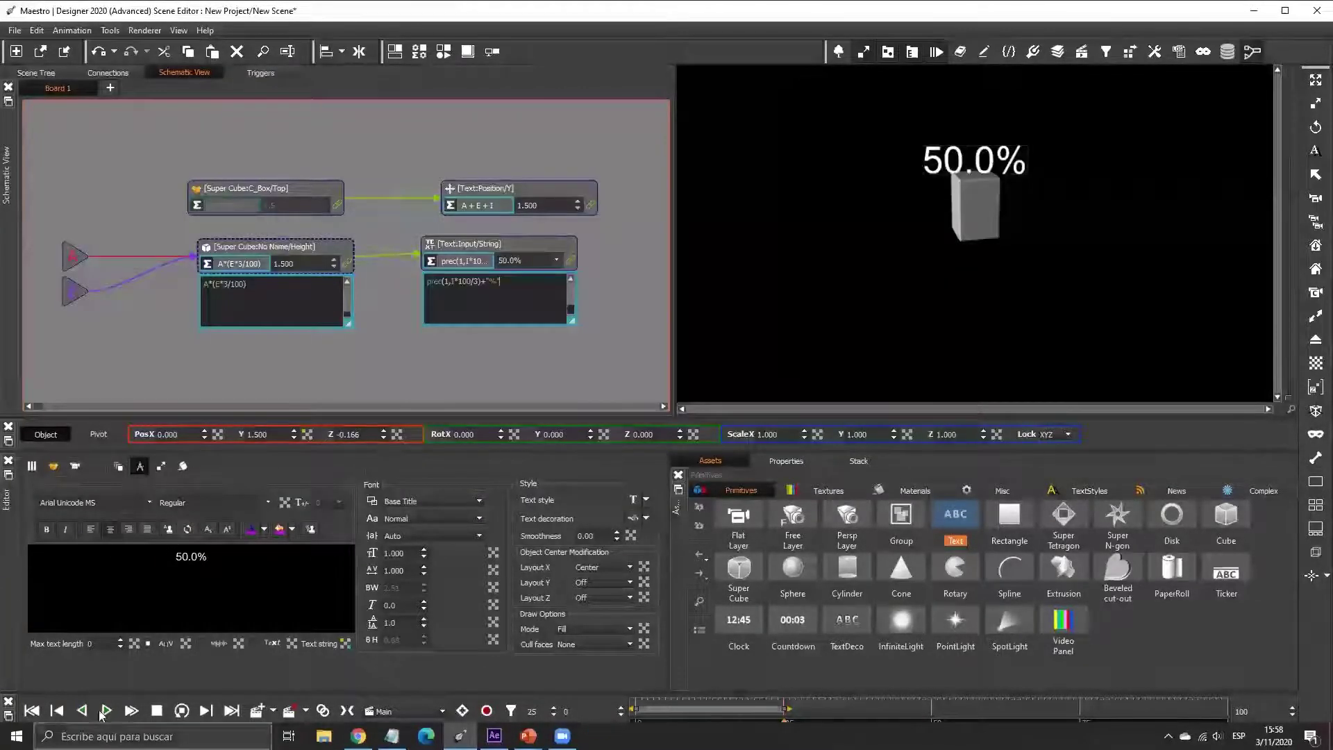
left_click(104, 711)
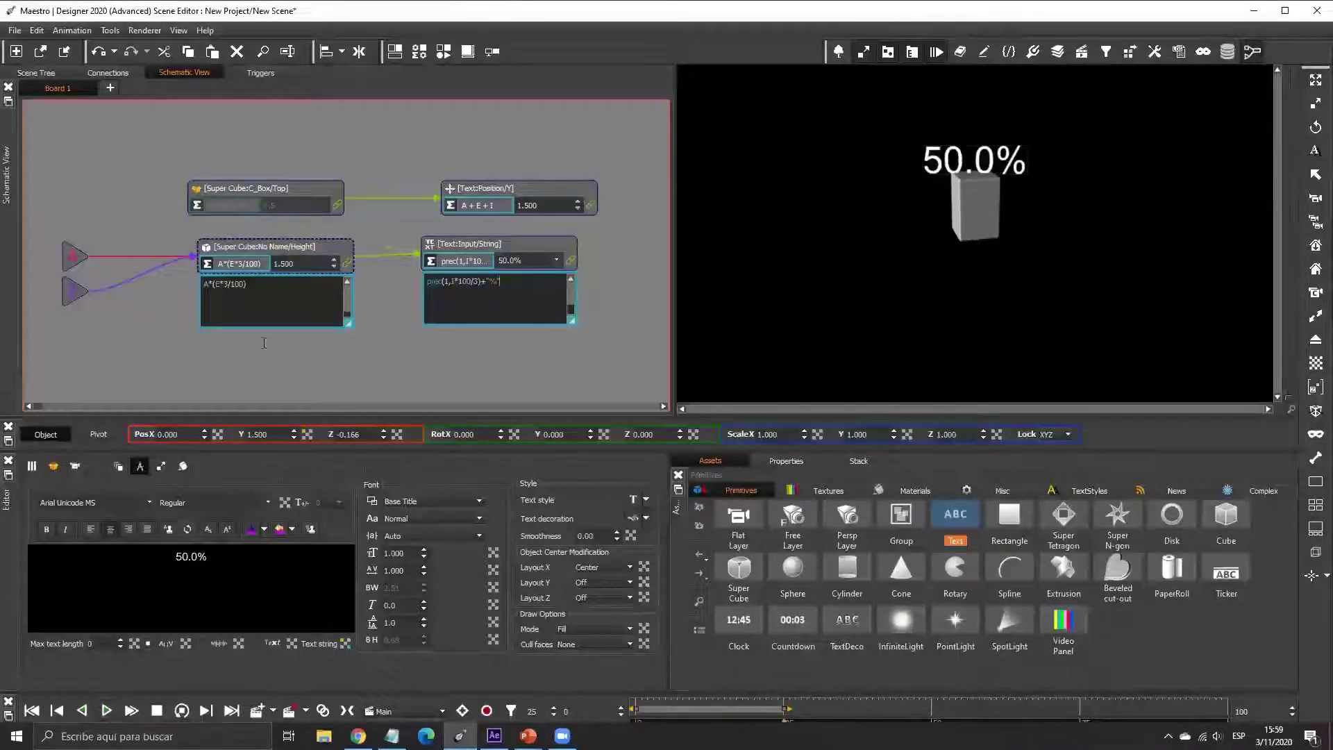
- Review the Super Cube Height and Text string formulas in the schematic and in the list of connections
key("ctrl+a")
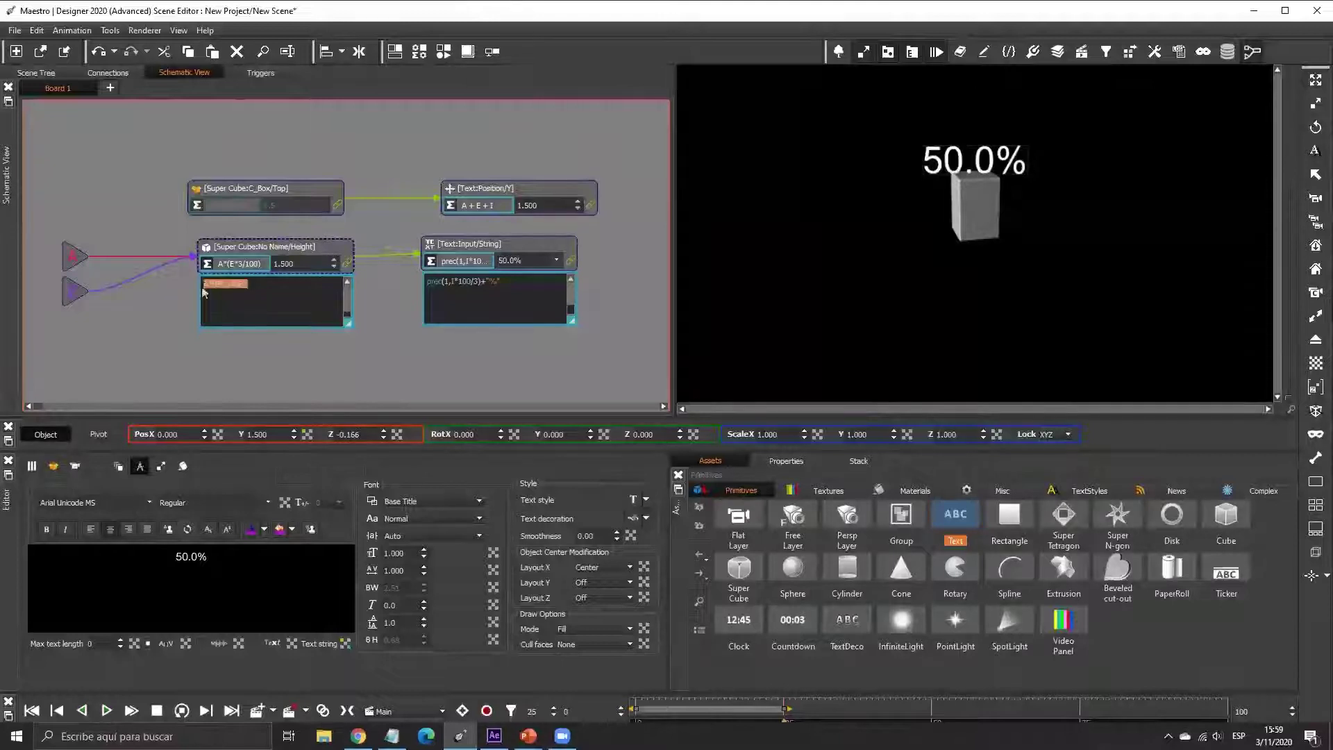
left_click_drag(500, 281, 405, 275)
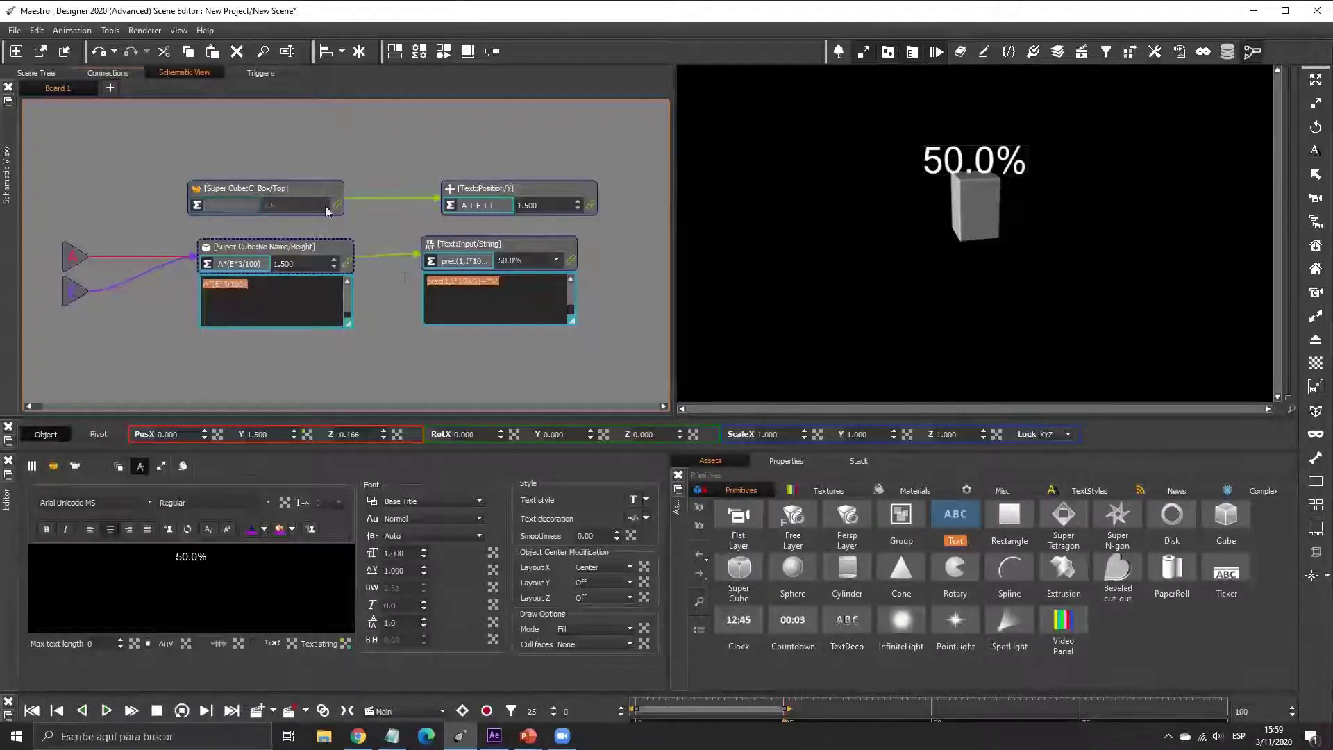
left_click(428, 299)
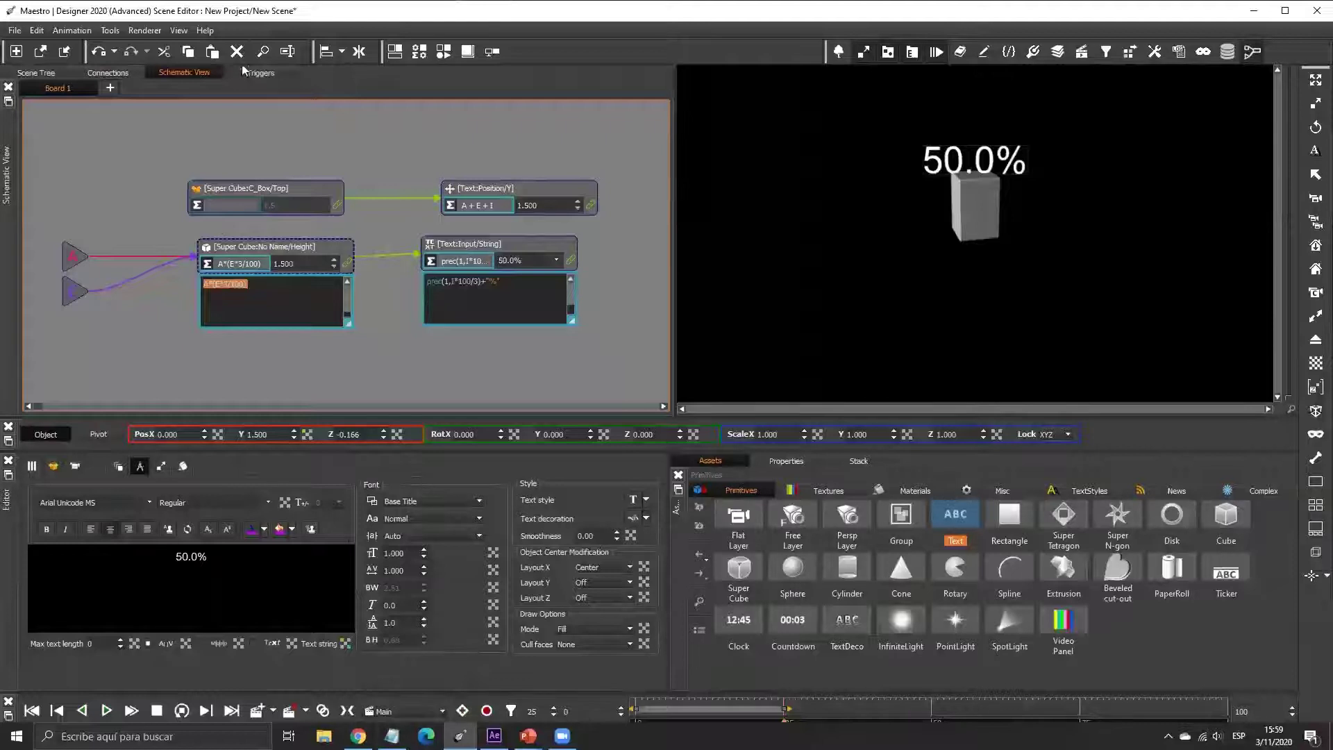
left_click(126, 74)
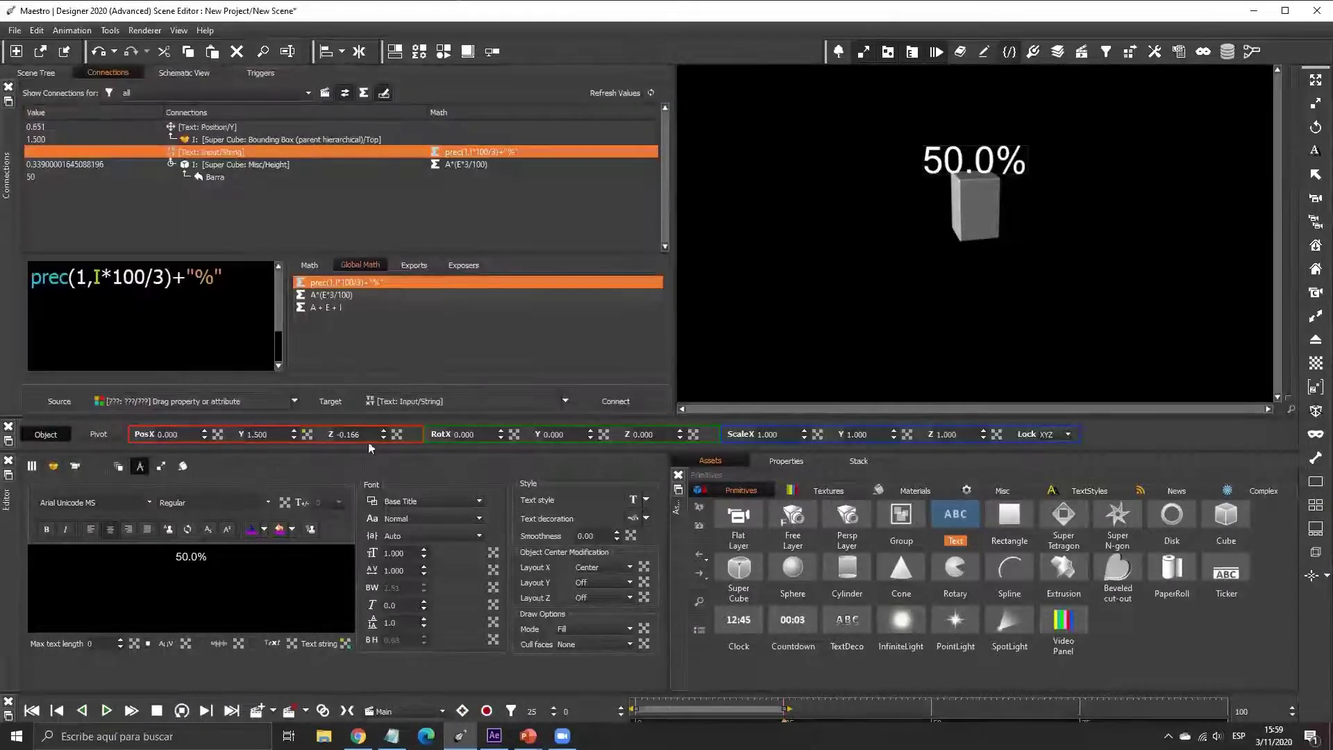
- Add a text decoration to the percentage label and make it 3D
left_click(633, 520)
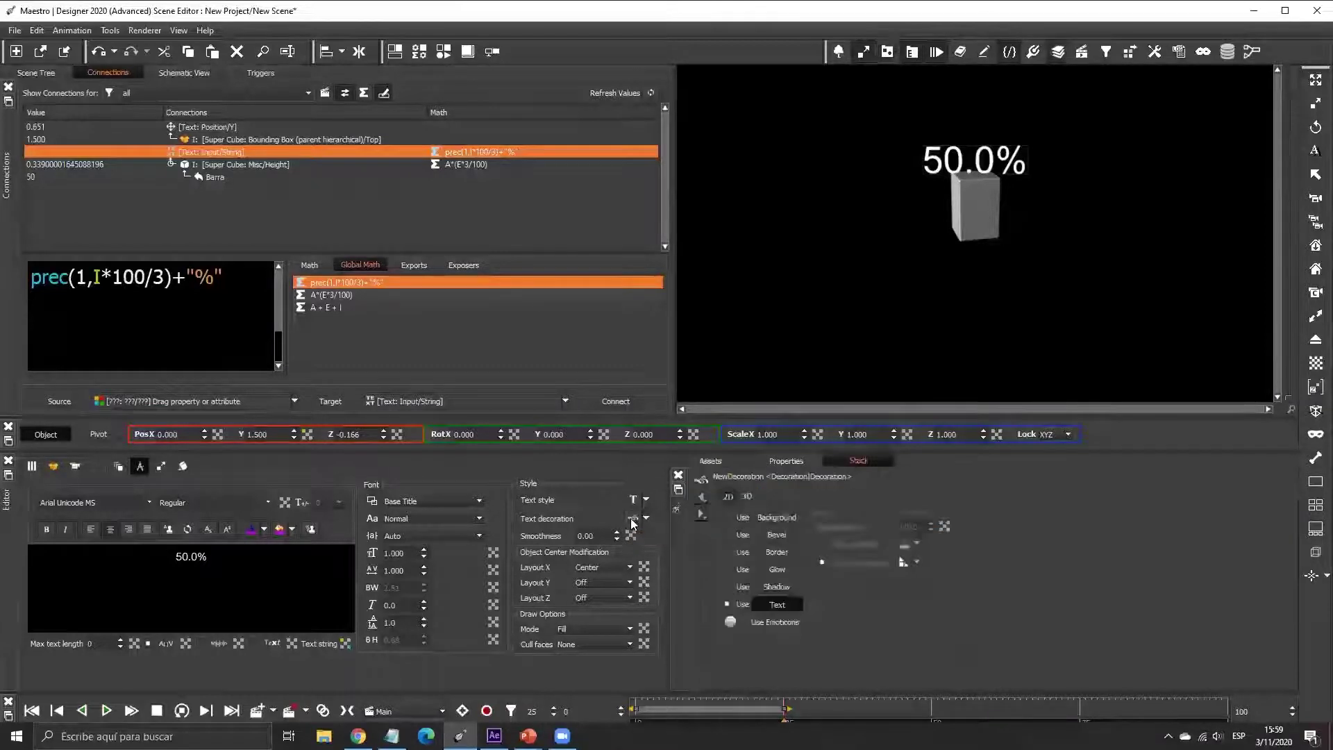
left_click(750, 495)
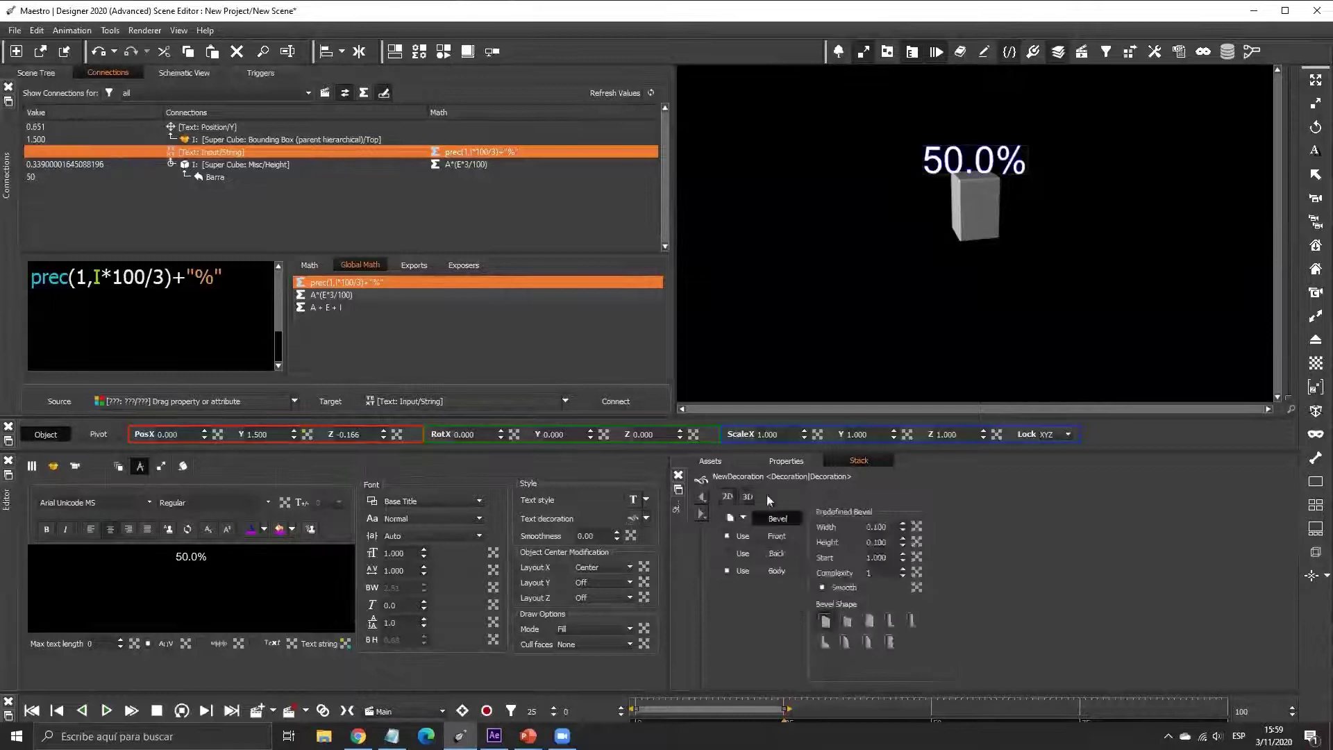
- Raise the PerspLayer camera's Y position so the bar and label are seen from above
left_click(62, 71)
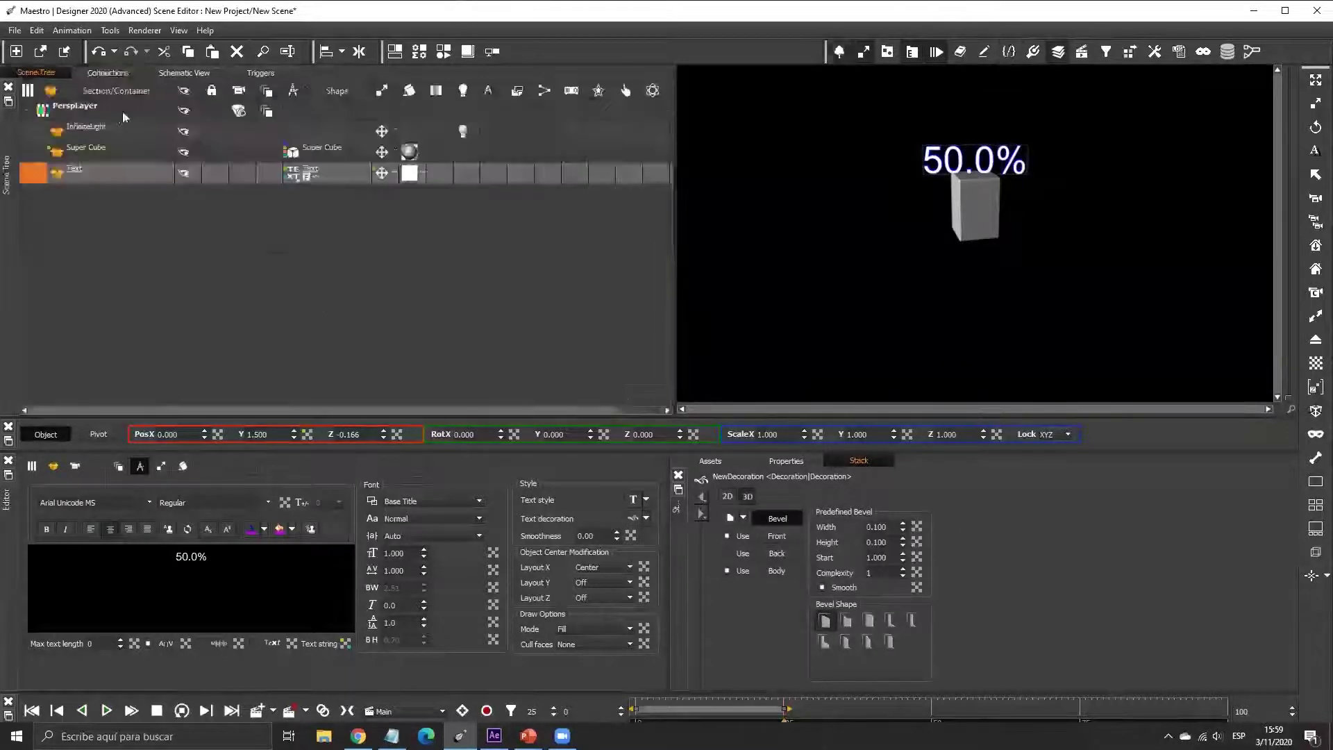
left_click(217, 111)
left_click_drag(191, 532, 283, 167)
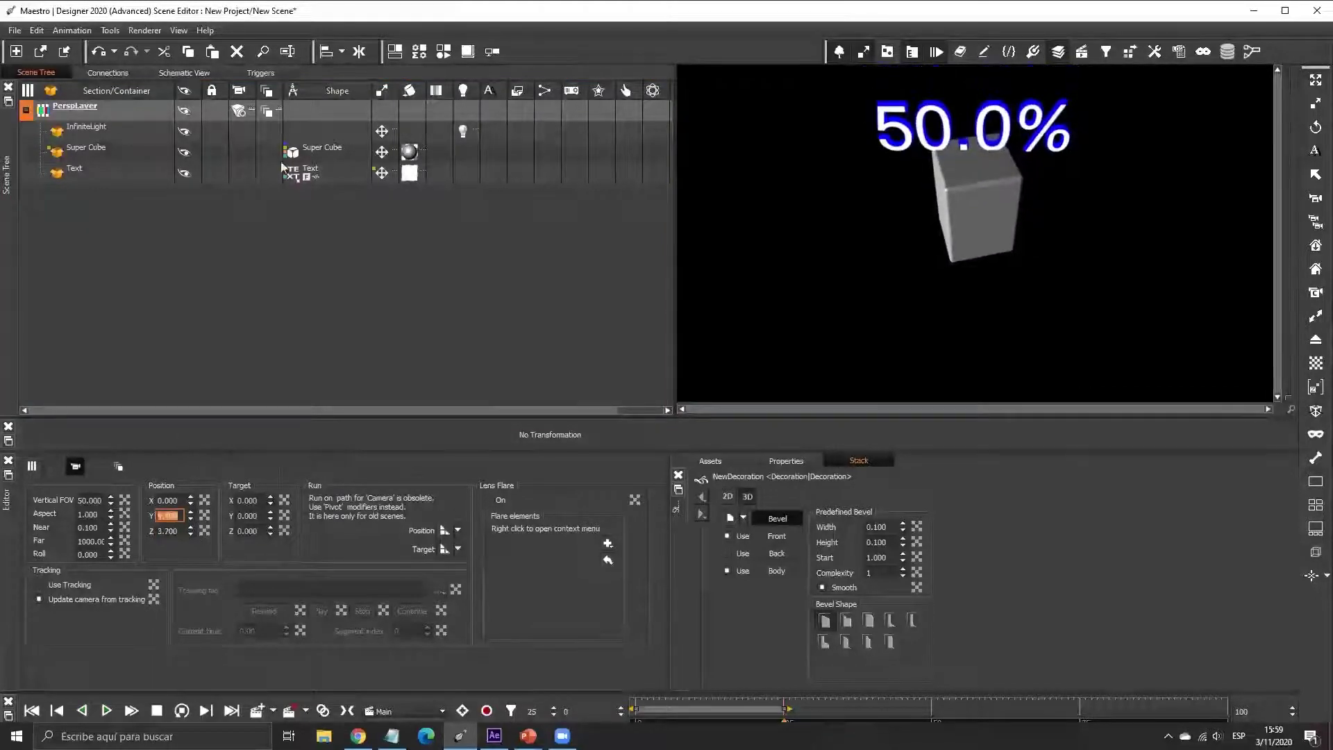
- Turn on shading for the Text object's material
left_click(292, 171)
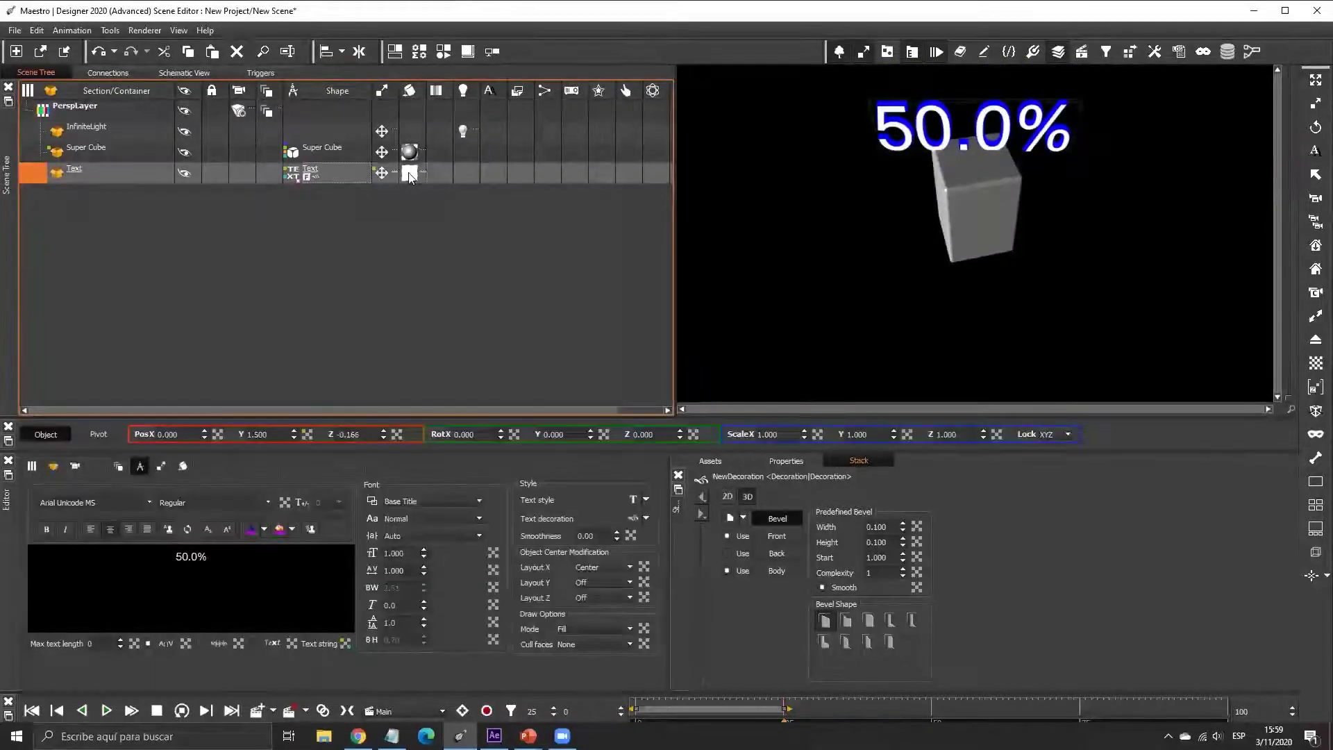
left_click(410, 173)
left_click(132, 646)
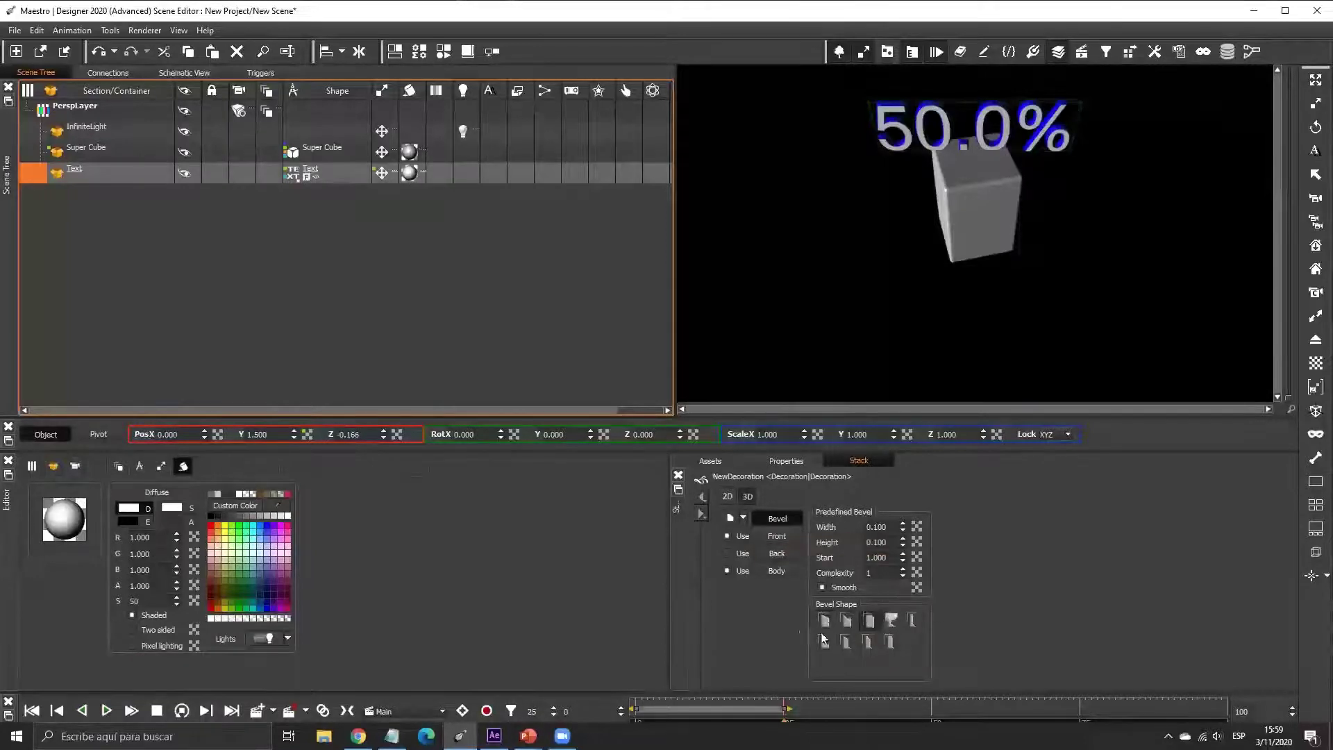
- Try the 3D text decoration with its Front, Back and Body parts switched on and off
left_click(728, 536)
left_click(728, 536)
left_click(727, 536)
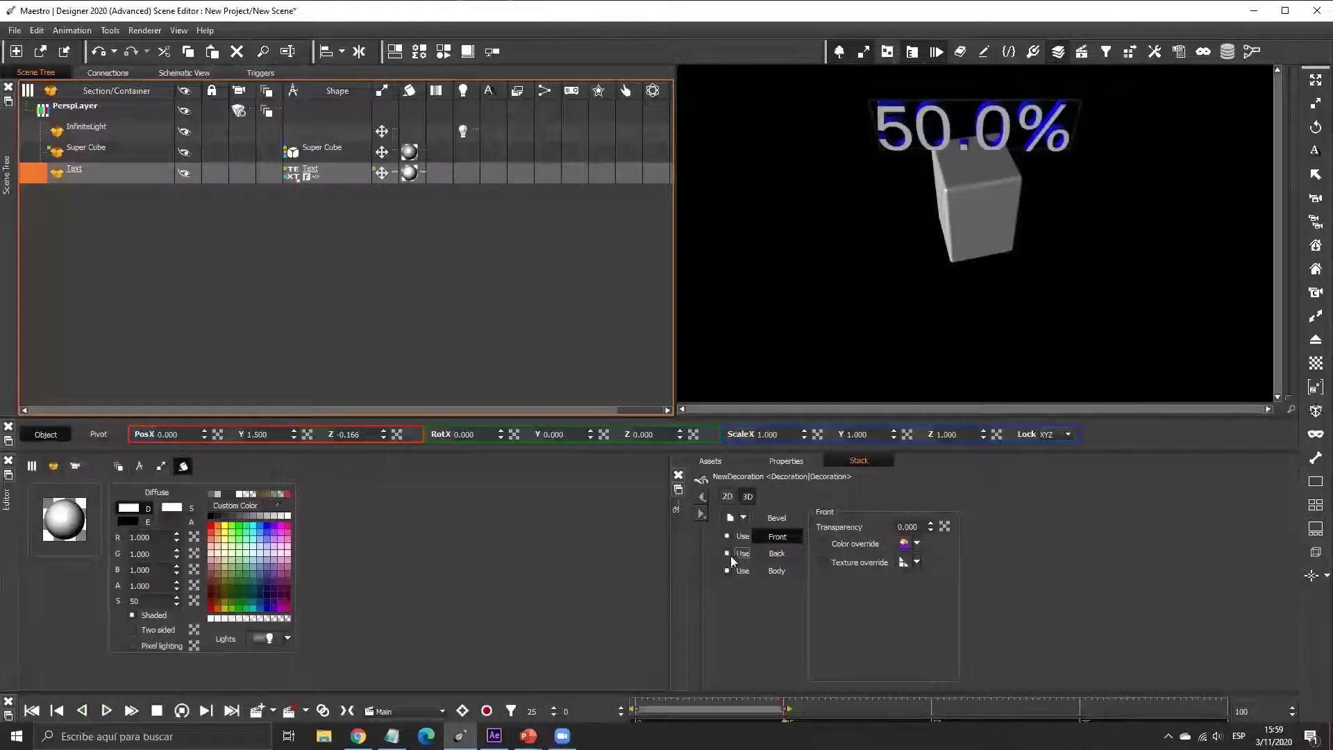
left_click(727, 570)
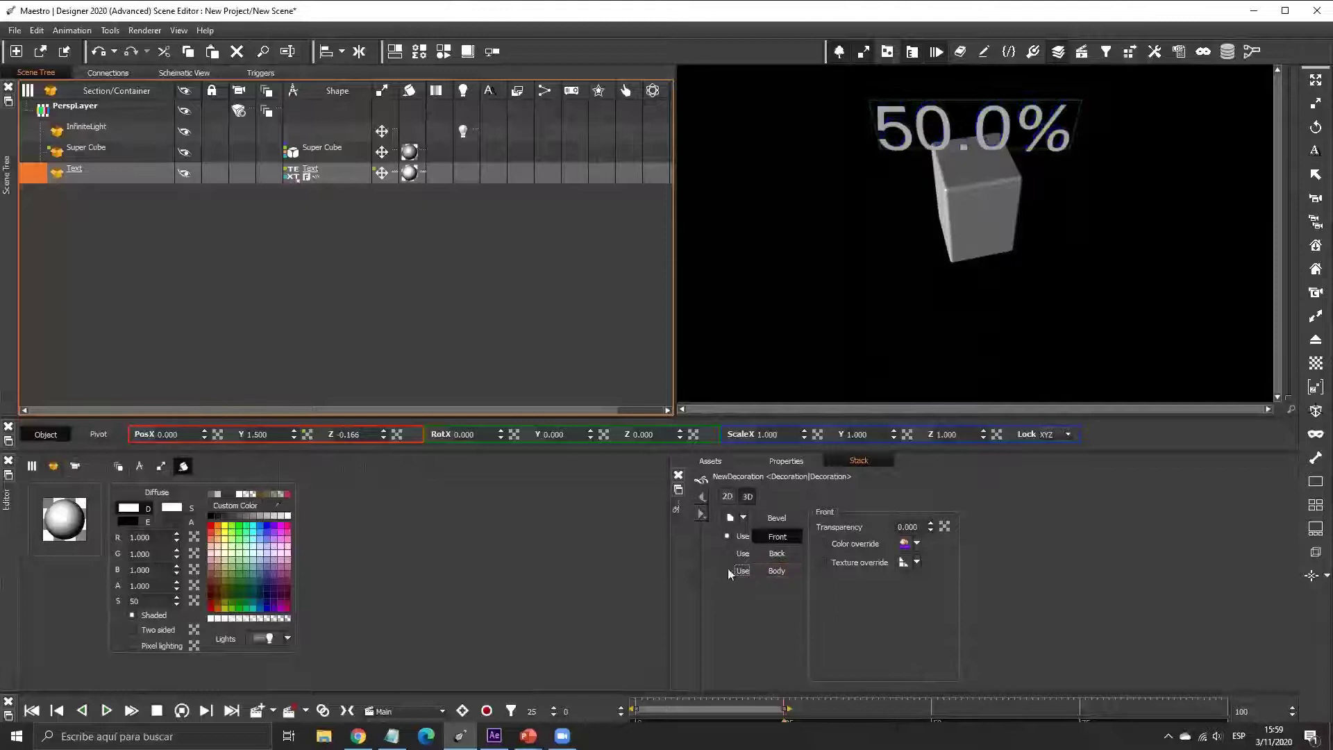
key("space")
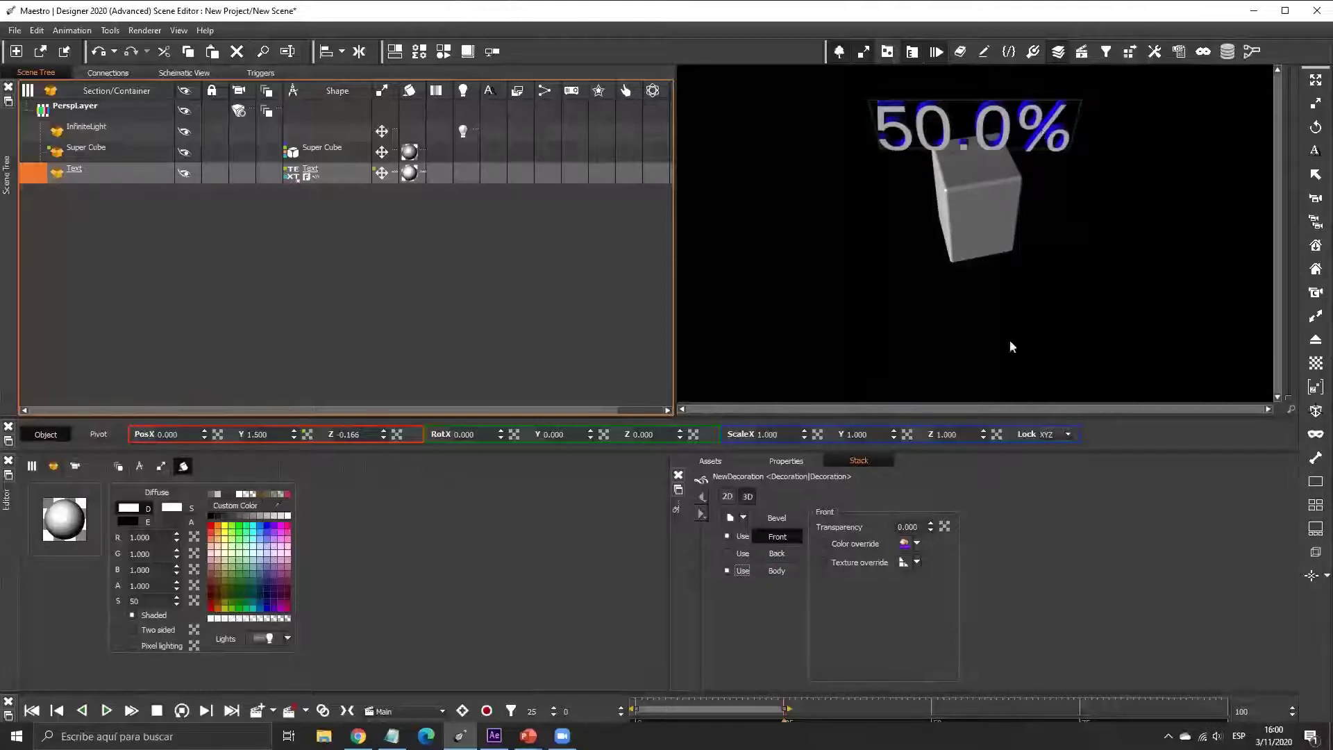
- Turn off the color override on the decoration's Body, comparing it on and off, and play the animation
left_click(777, 572)
left_click(823, 544)
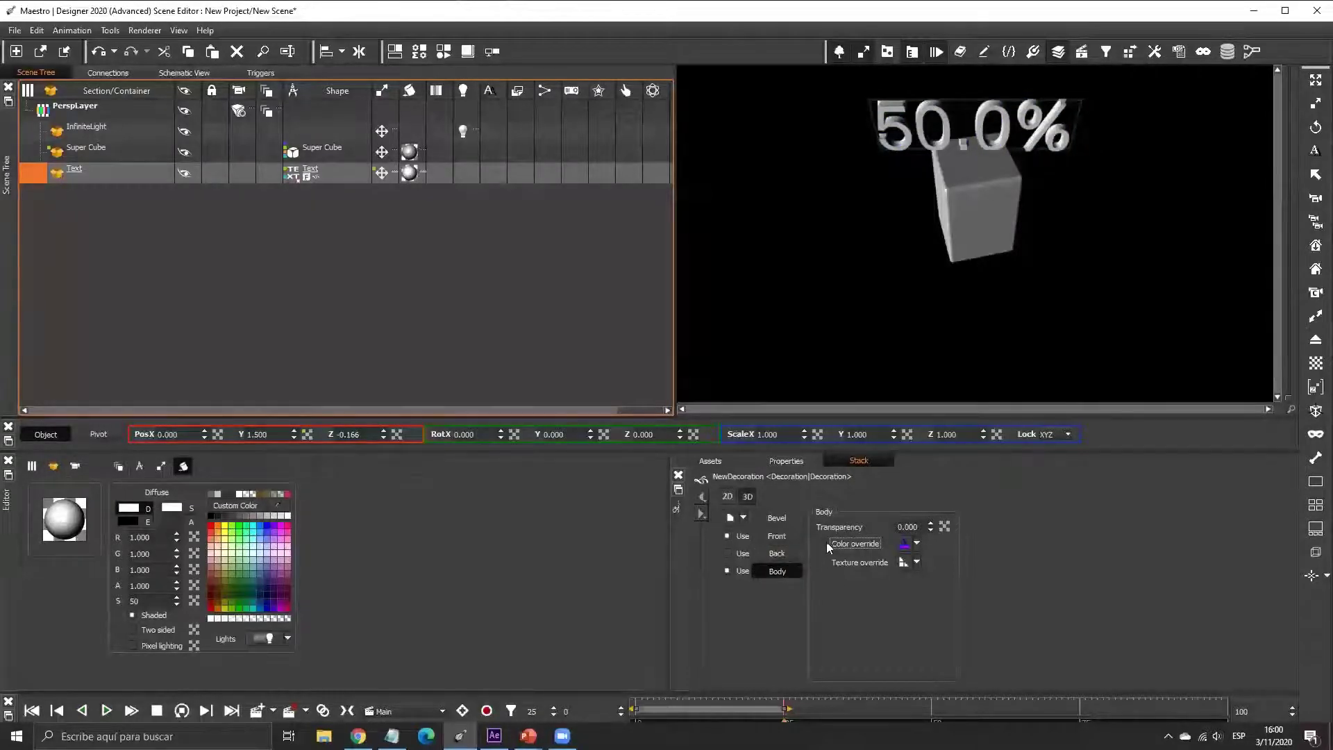
left_click(410, 174)
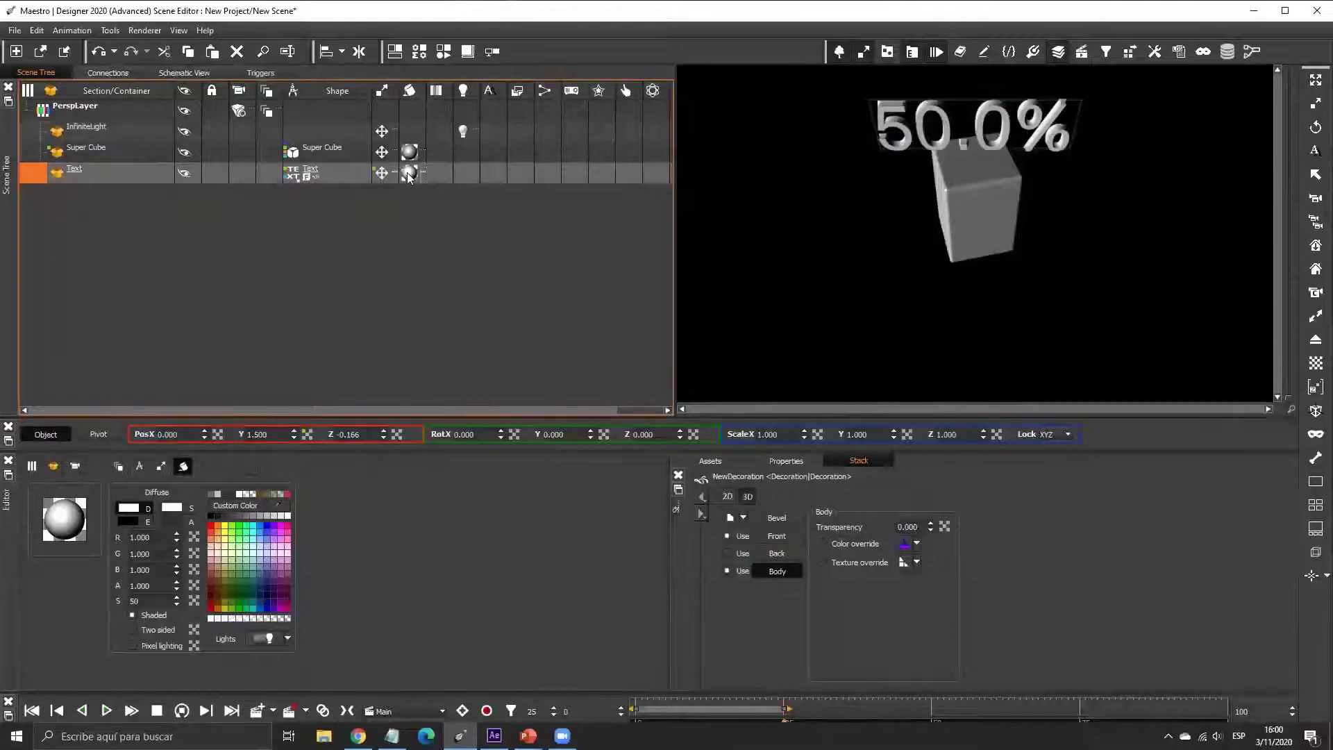
left_click(822, 543)
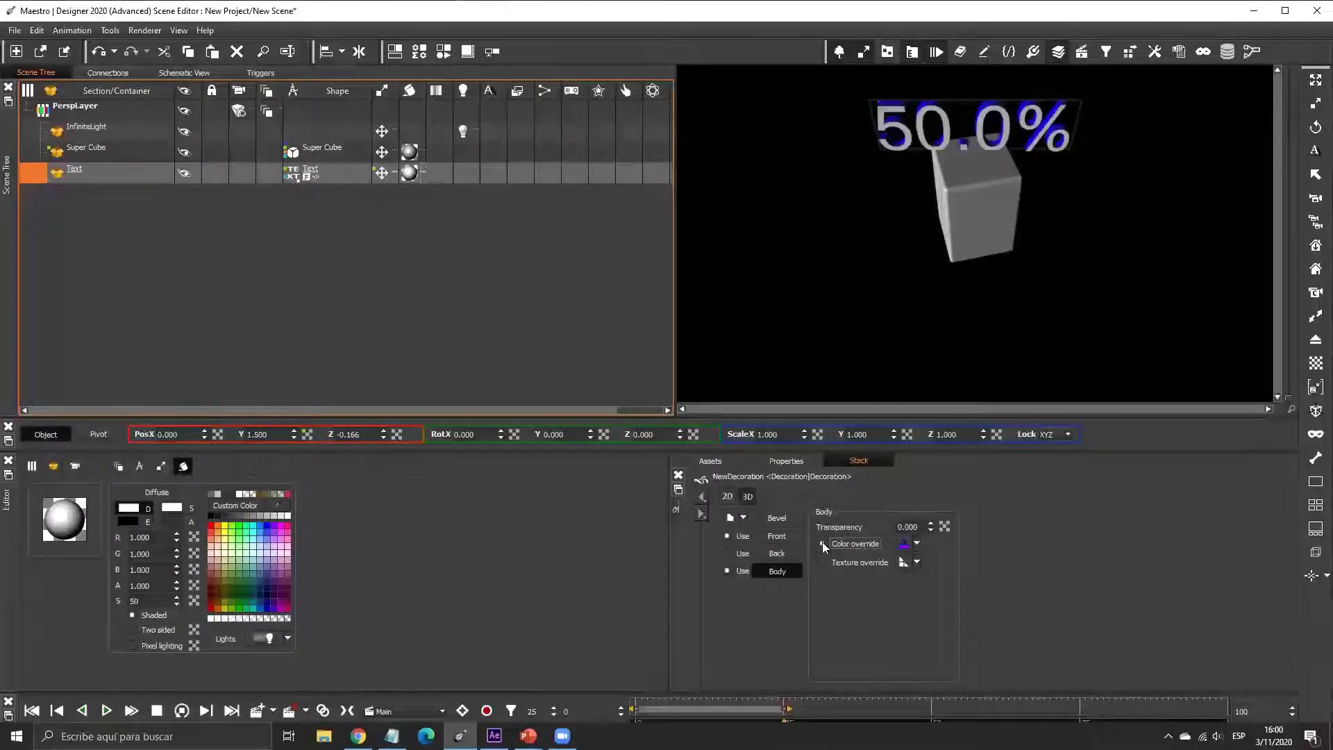
left_click(822, 543)
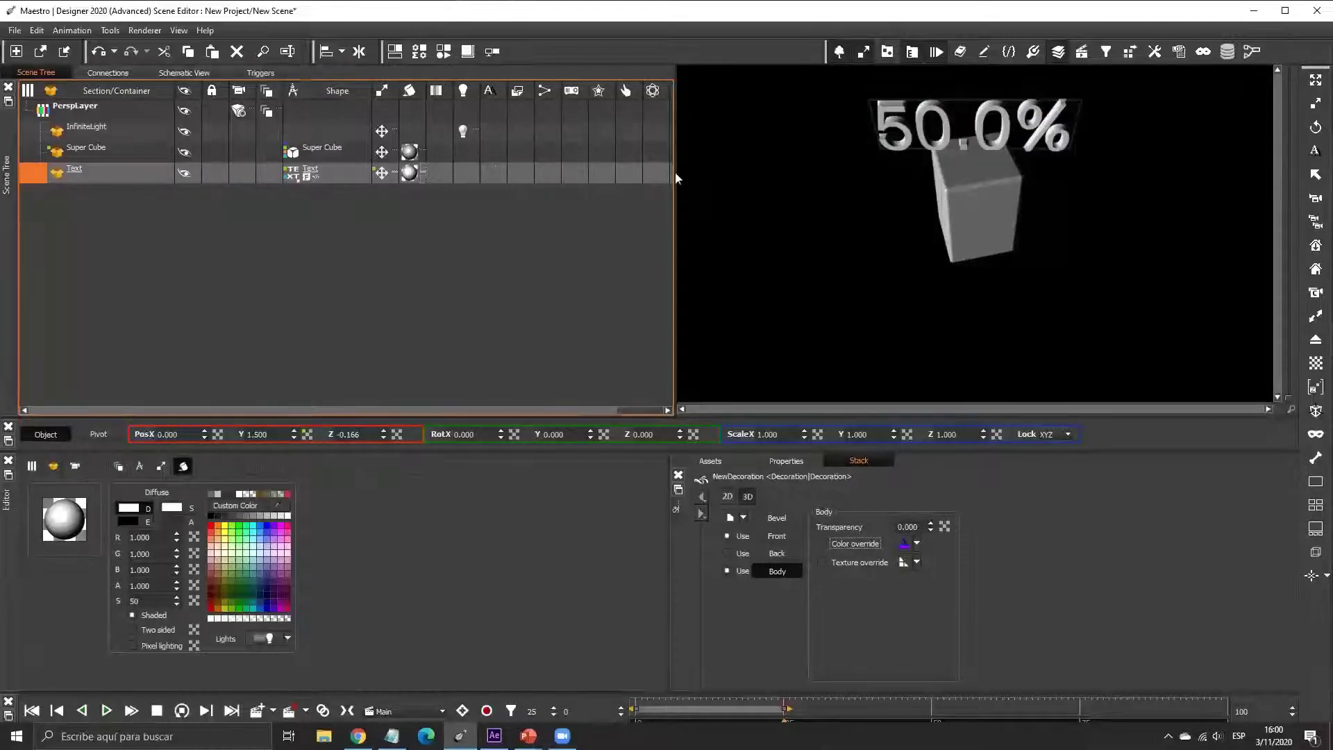
left_click(122, 128)
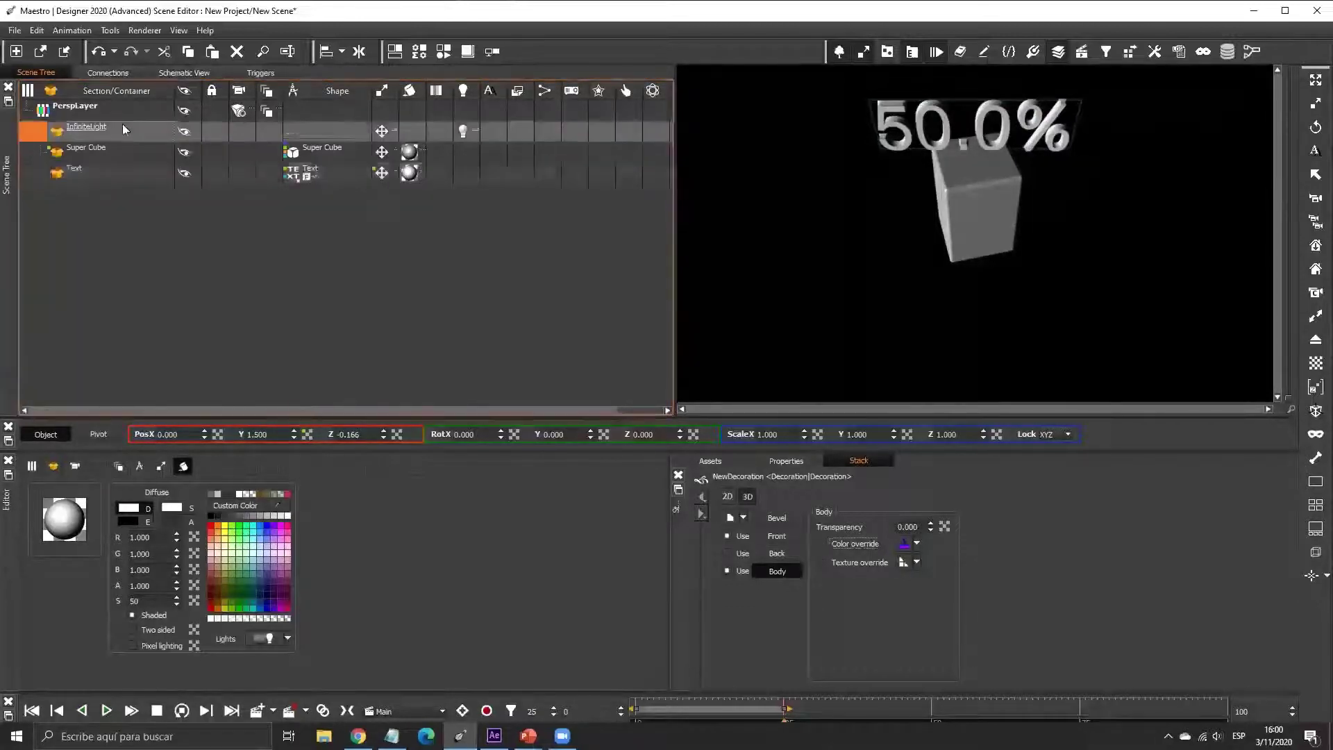
left_click(106, 710)
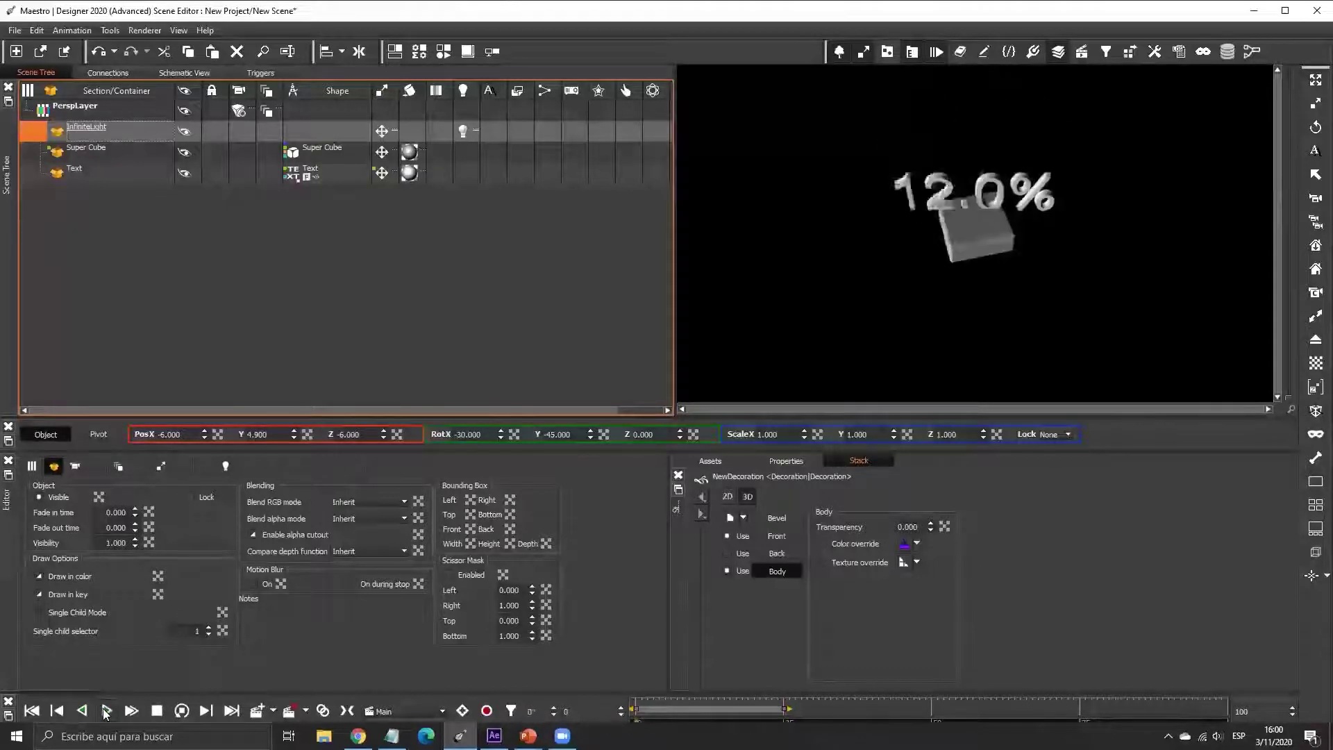
- Add an Image texture to the Super Cube using 07.jpg from the Textures/Reflections folder
right_click(446, 157)
mouse_move(485, 161)
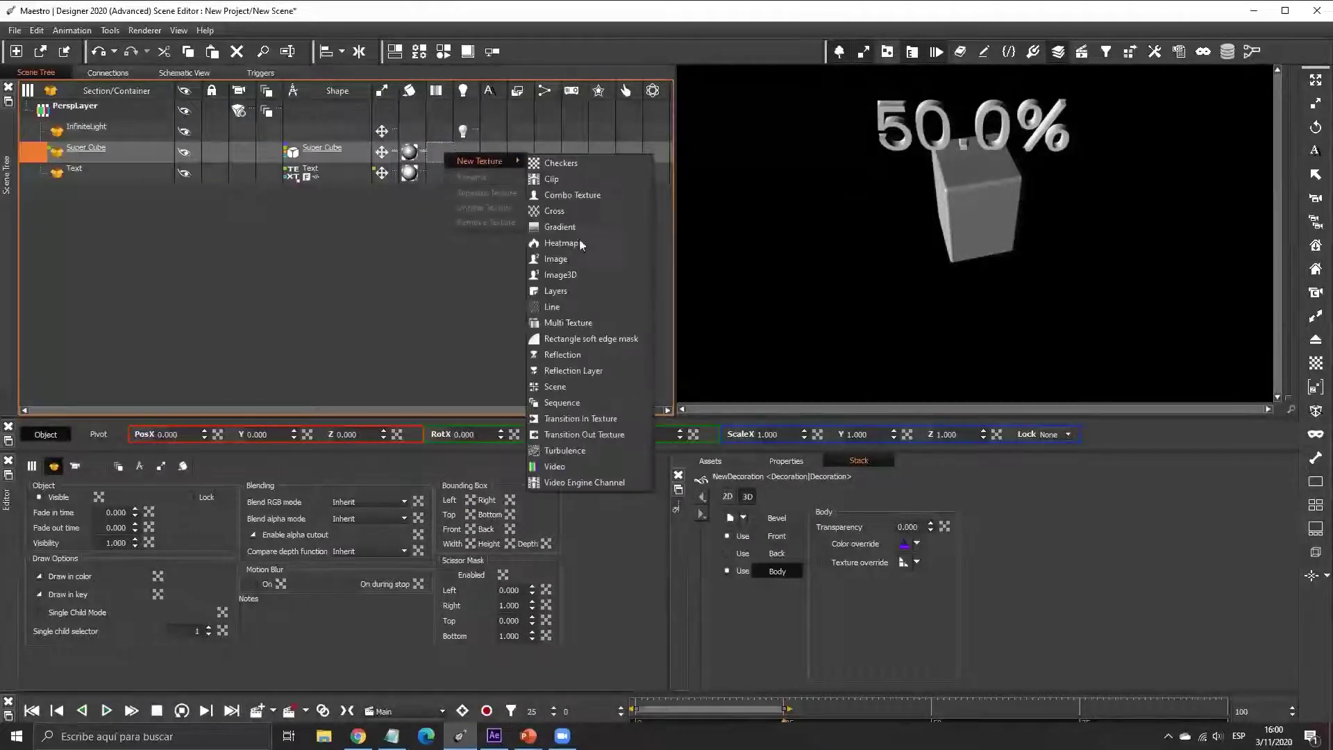
left_click(559, 259)
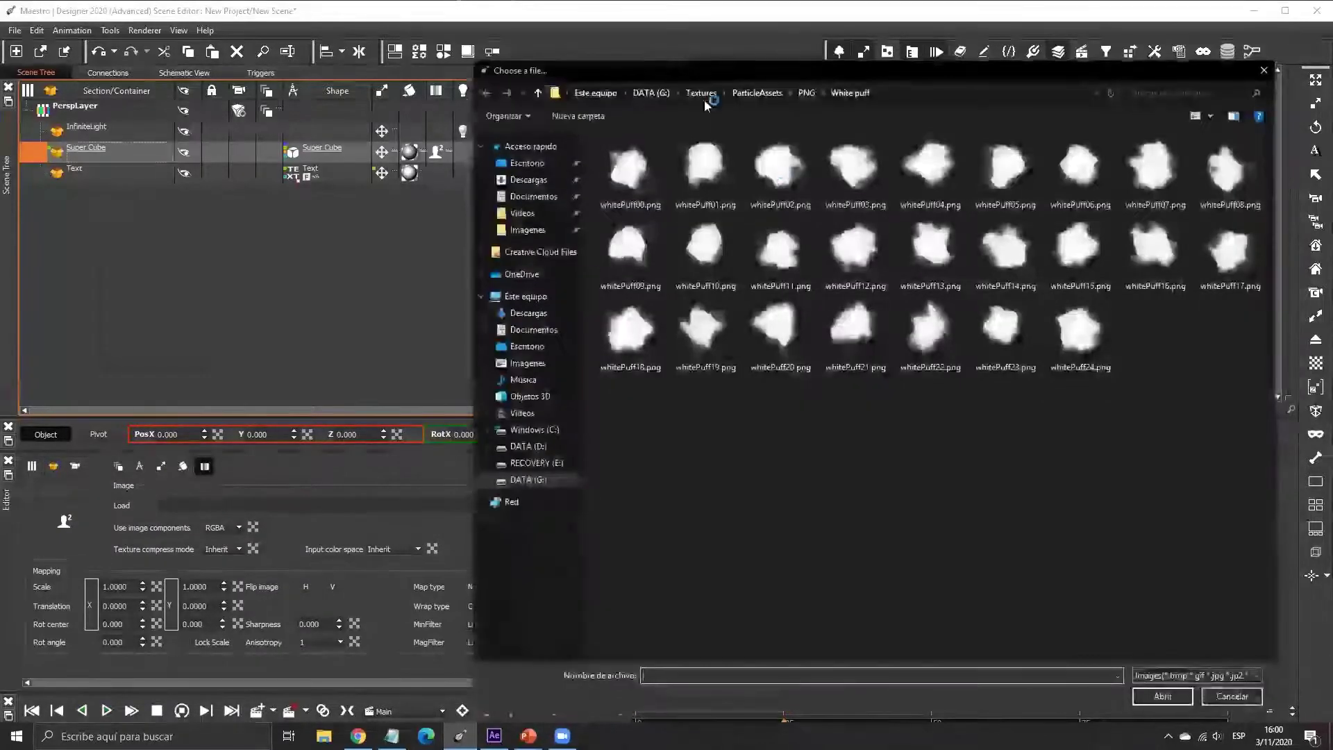
left_click(703, 98)
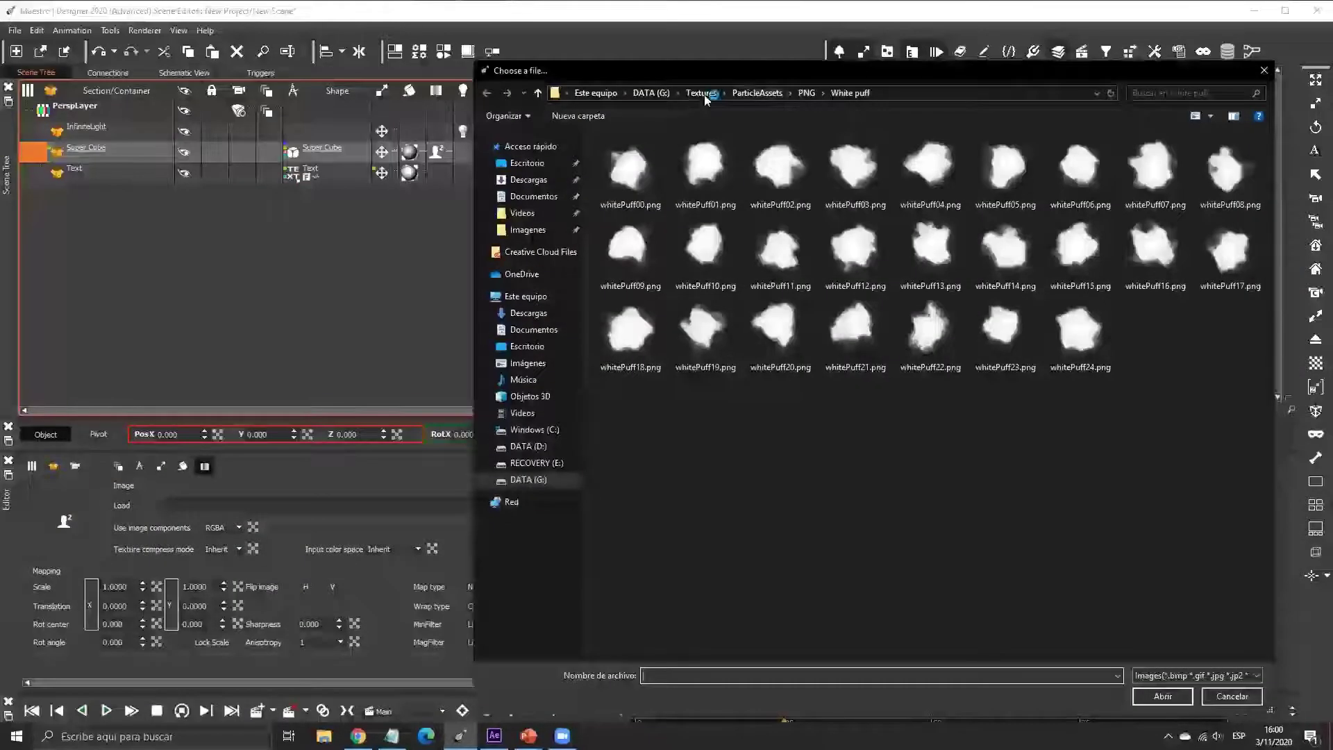
scroll(734, 403, "down", 5)
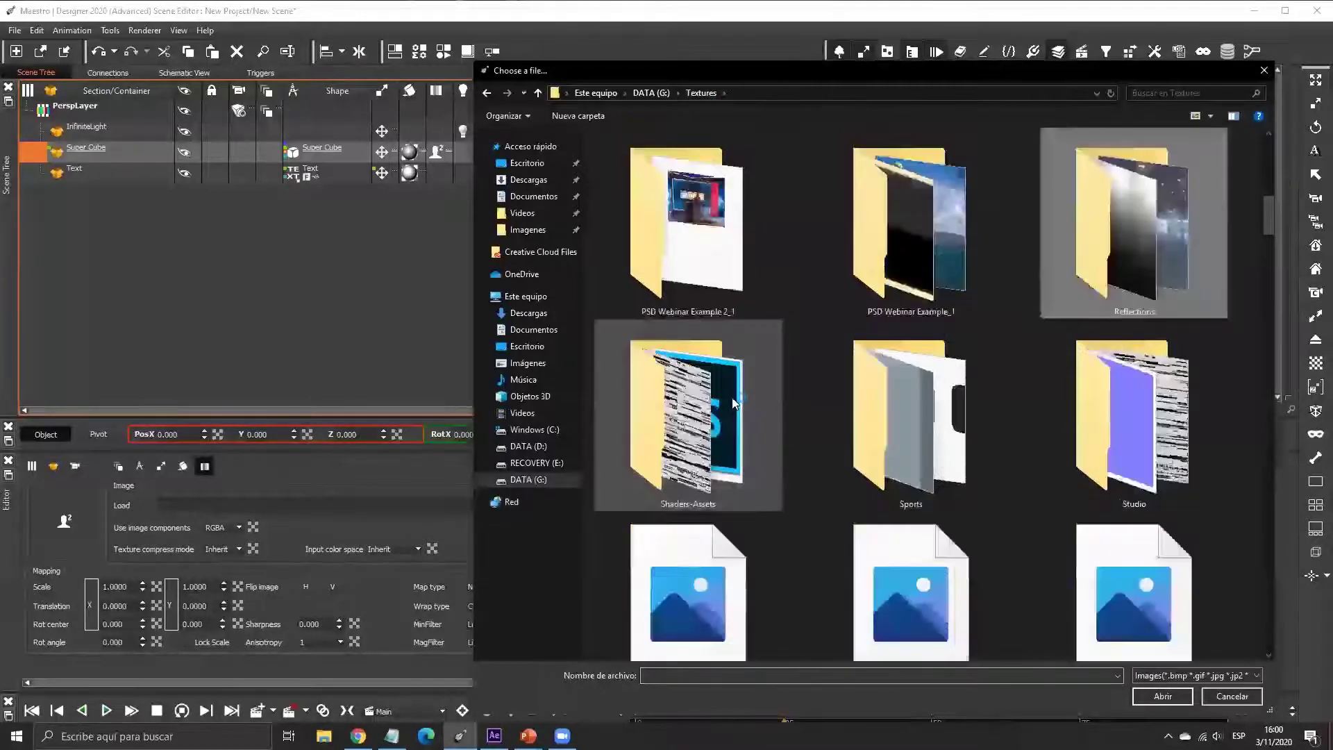
double_click(1133, 222)
double_click(687, 222)
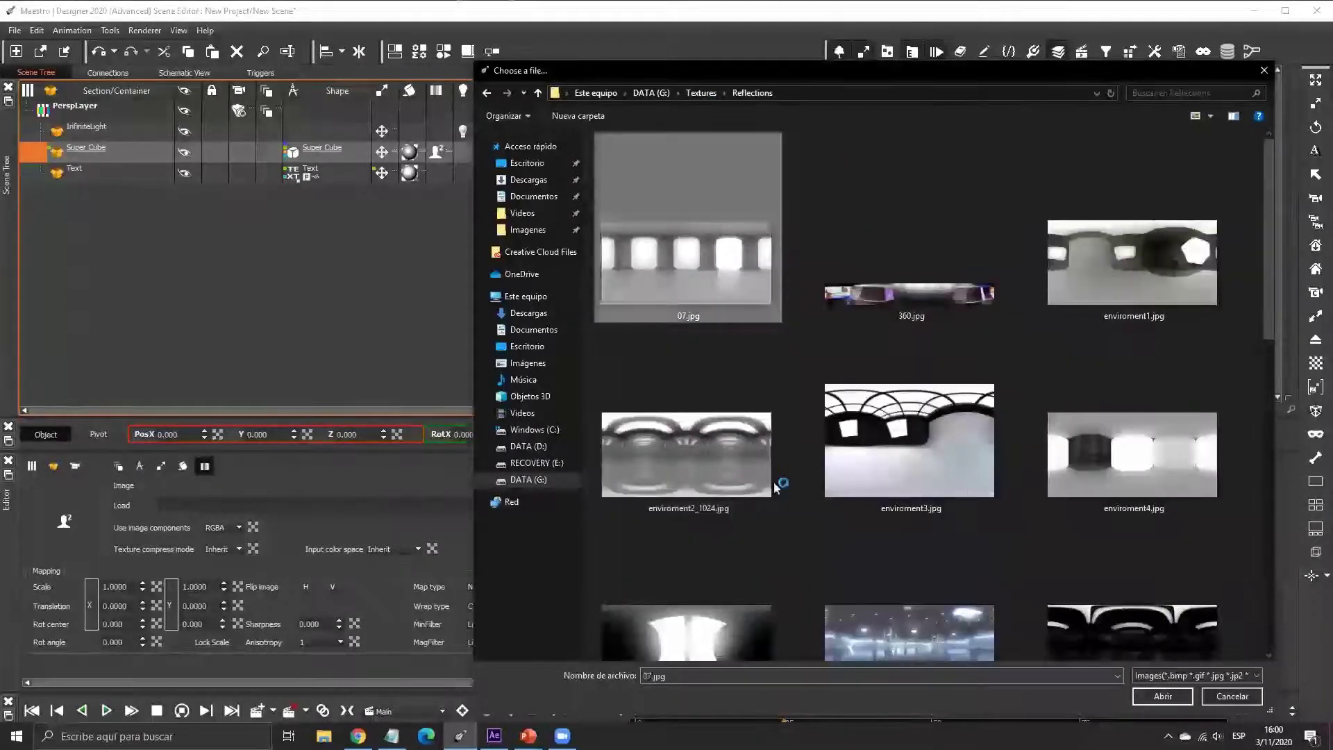
- Set the reflection texture's map type to SphereMap and share the texture with the Text object
left_click(514, 589)
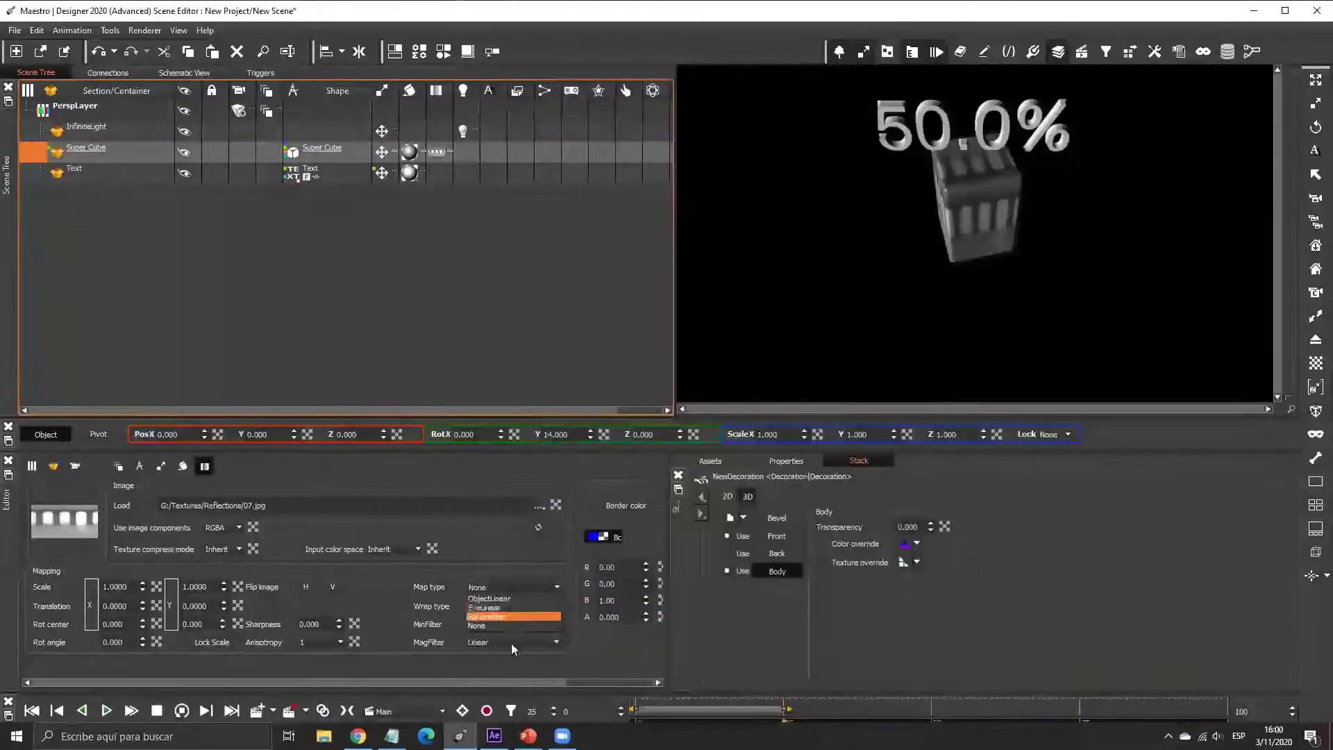
left_click(511, 642)
left_click_drag(439, 153, 439, 174)
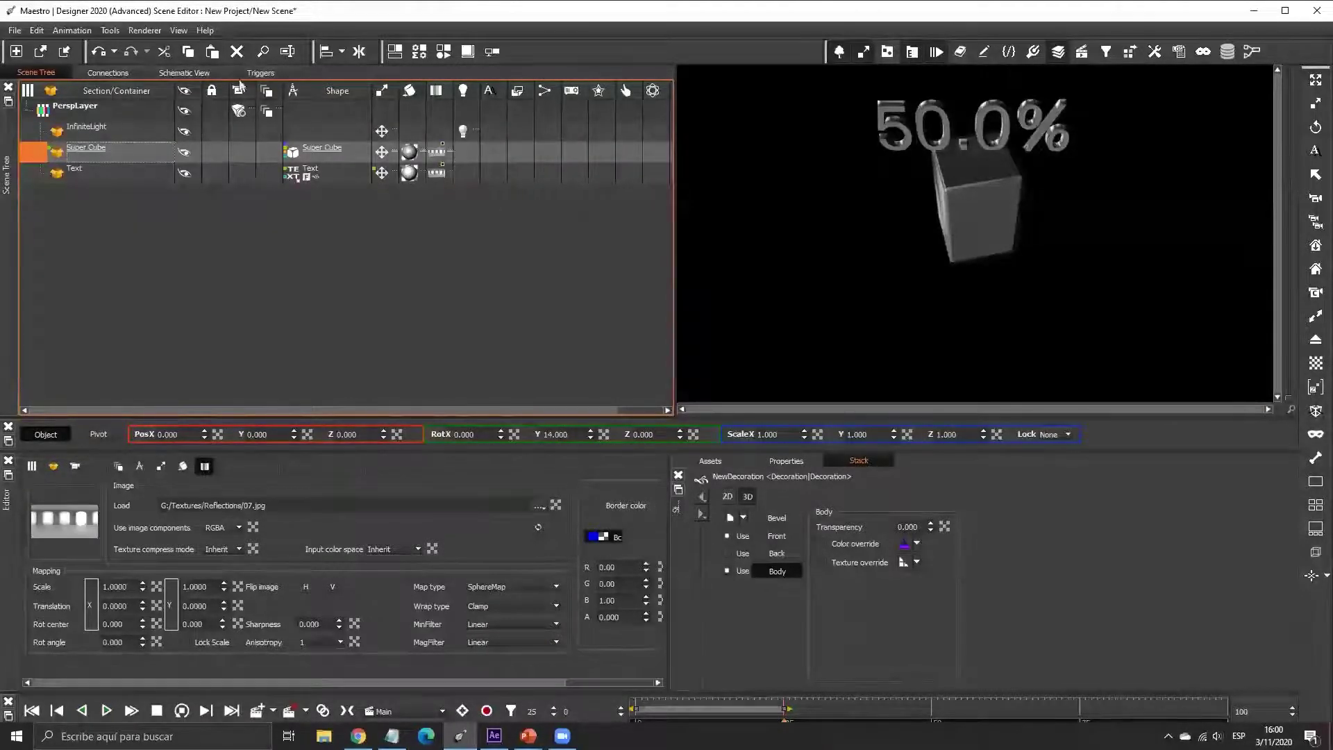
- Group the Super Cube and Text objects and rotate the group slightly around Y
left_click(123, 174, "ctrl")
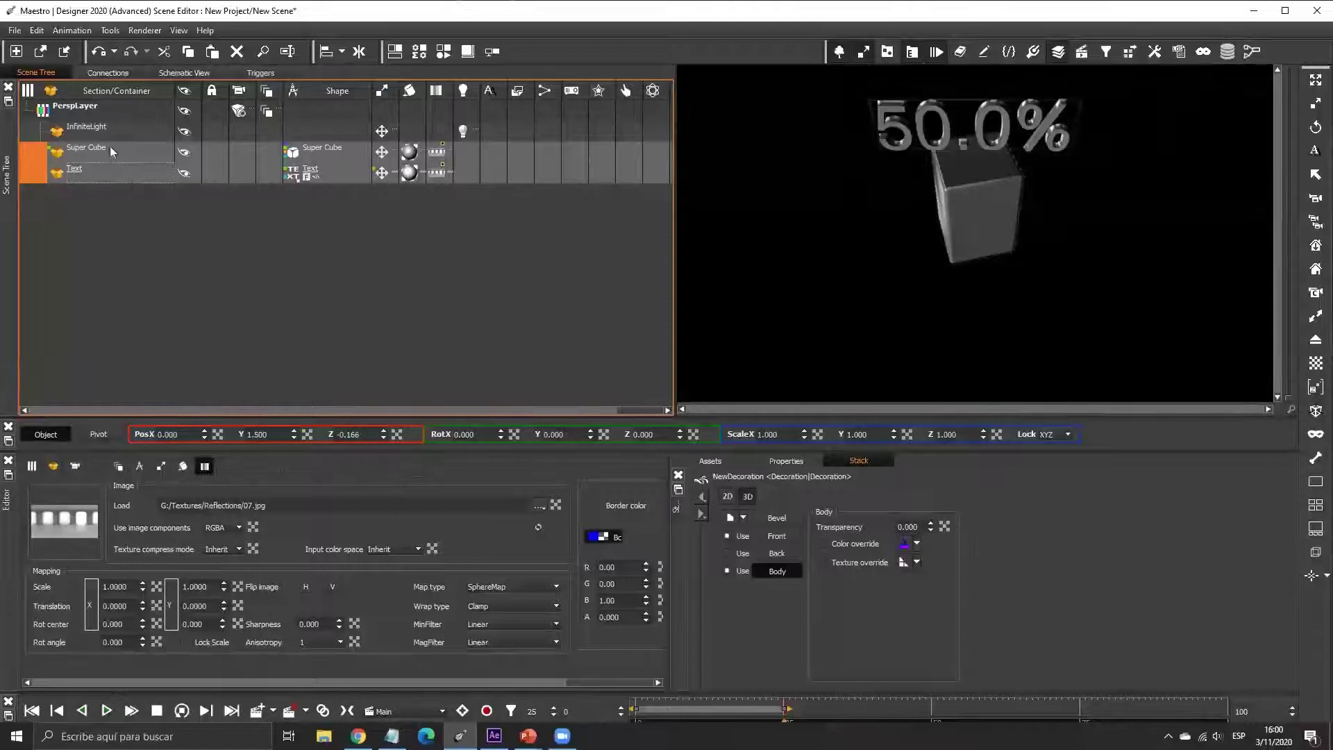
key("ctrl+g")
left_click_drag(590, 434, 634, 397)
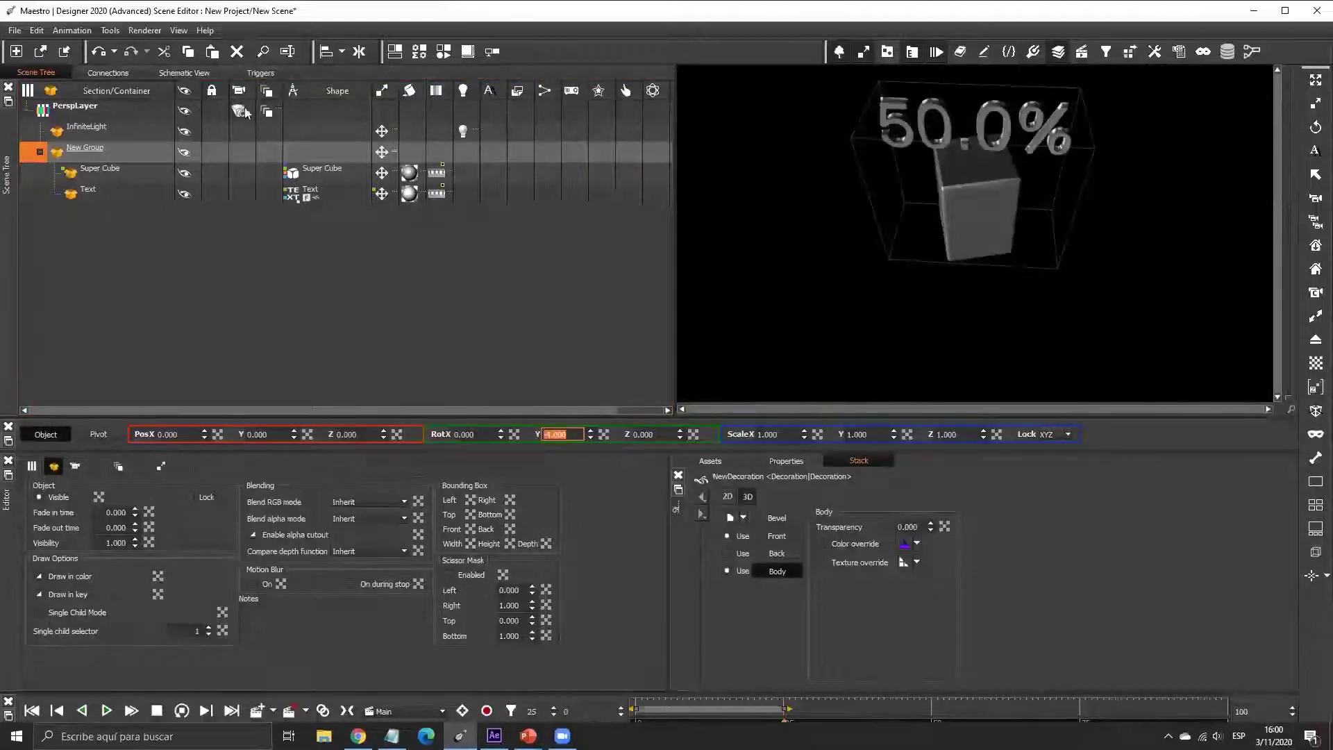
- Readjust the PerspLayer camera's Y position to lower the viewing angle, and set its Z position to 4.800
left_click(75, 106)
left_click_drag(190, 515, 1020, 122)
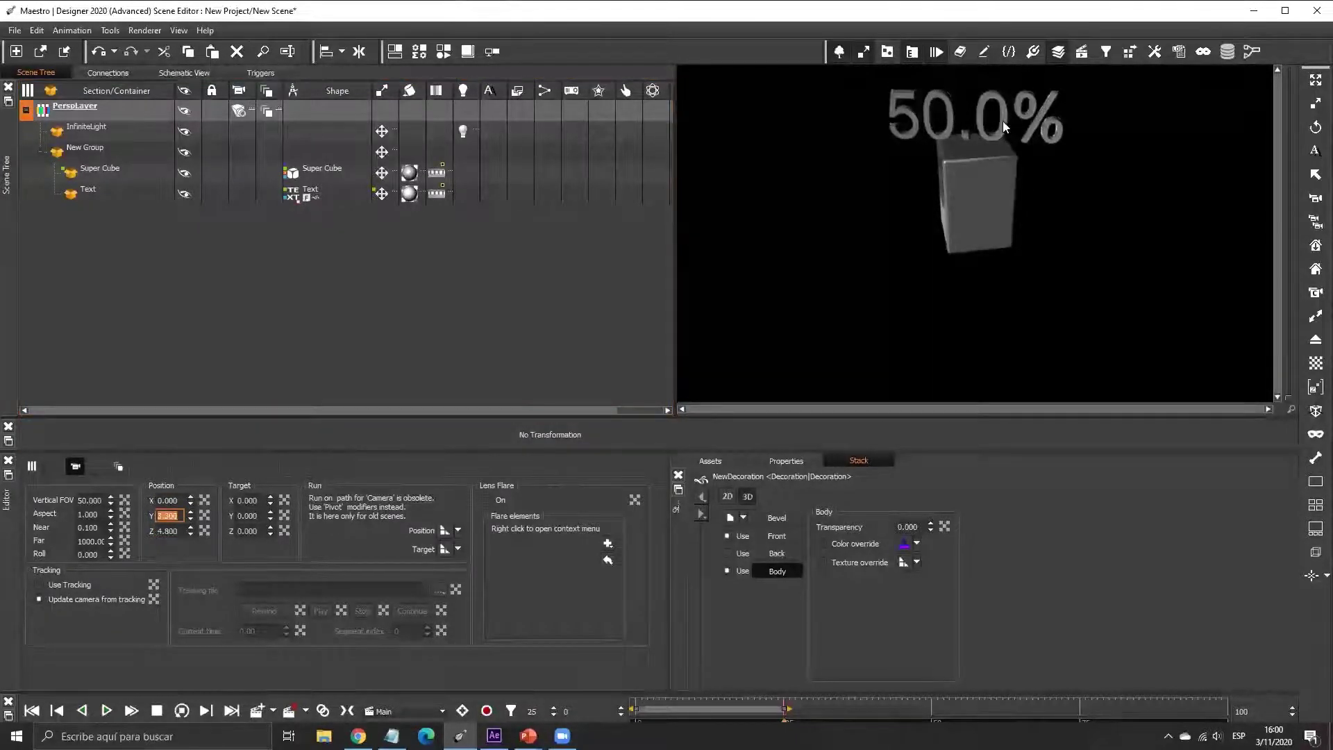
- Set the expression driving the Text's Y position to I+0.1 and play the animation
left_click(196, 75)
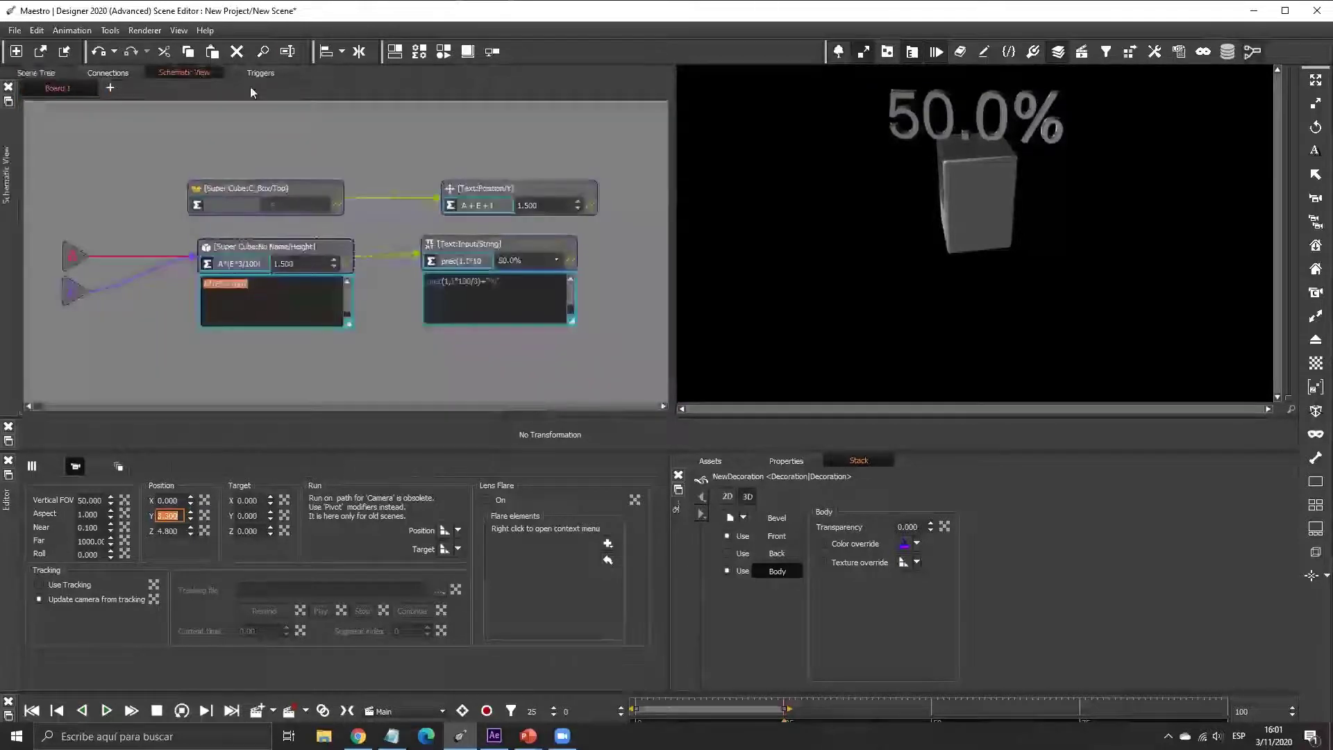
left_click(276, 191)
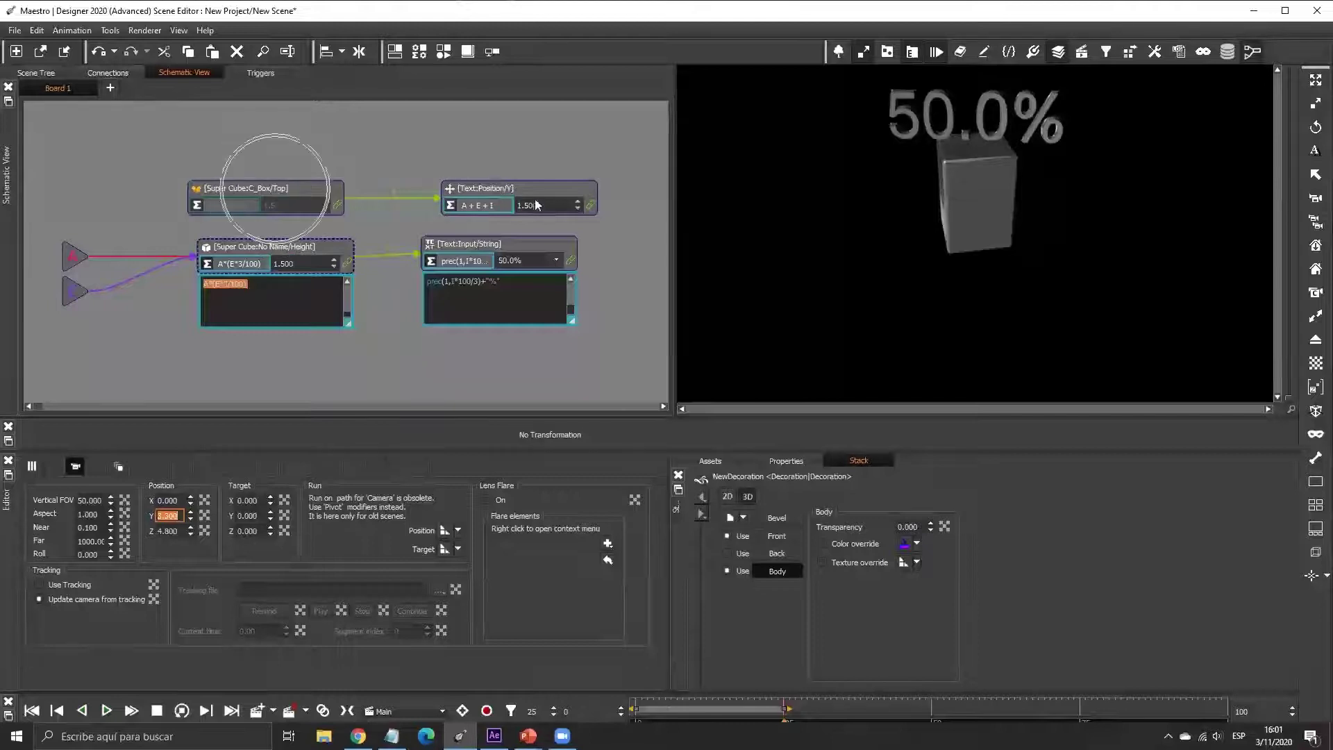
left_click(483, 182)
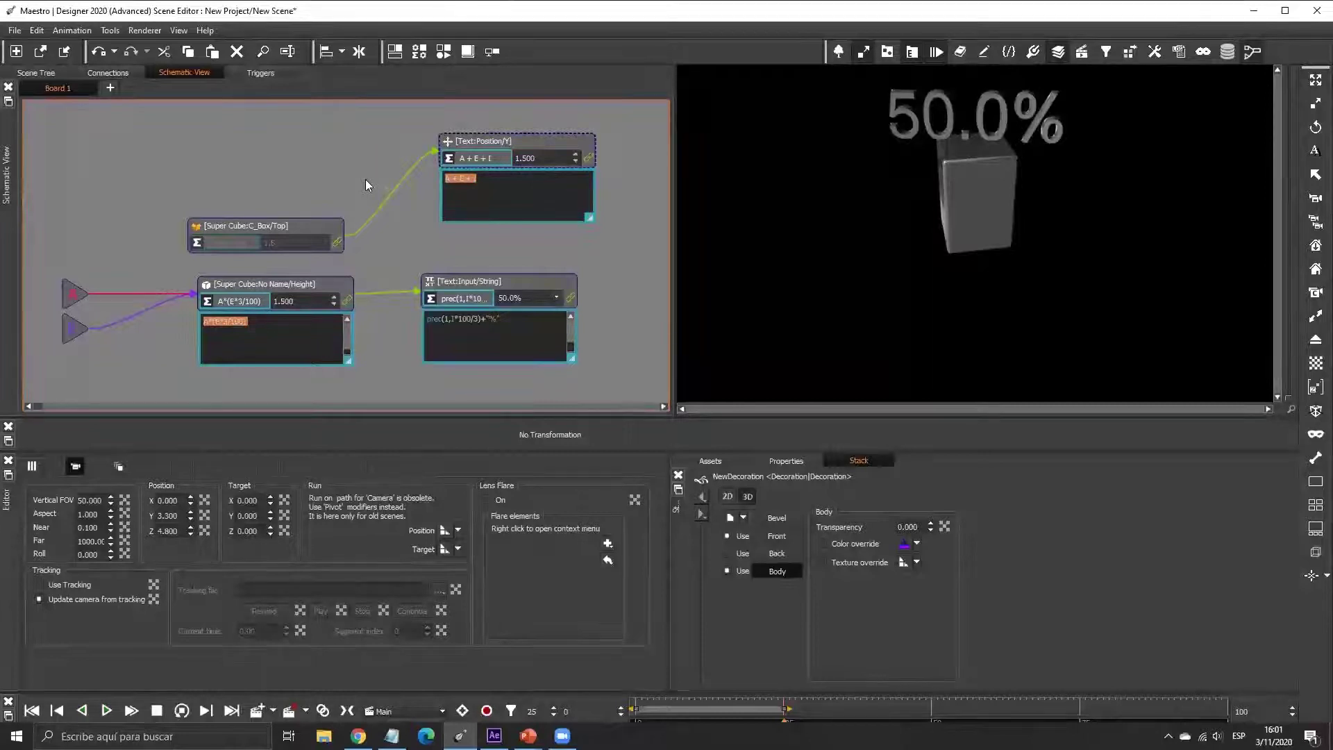
type("I+0.5")
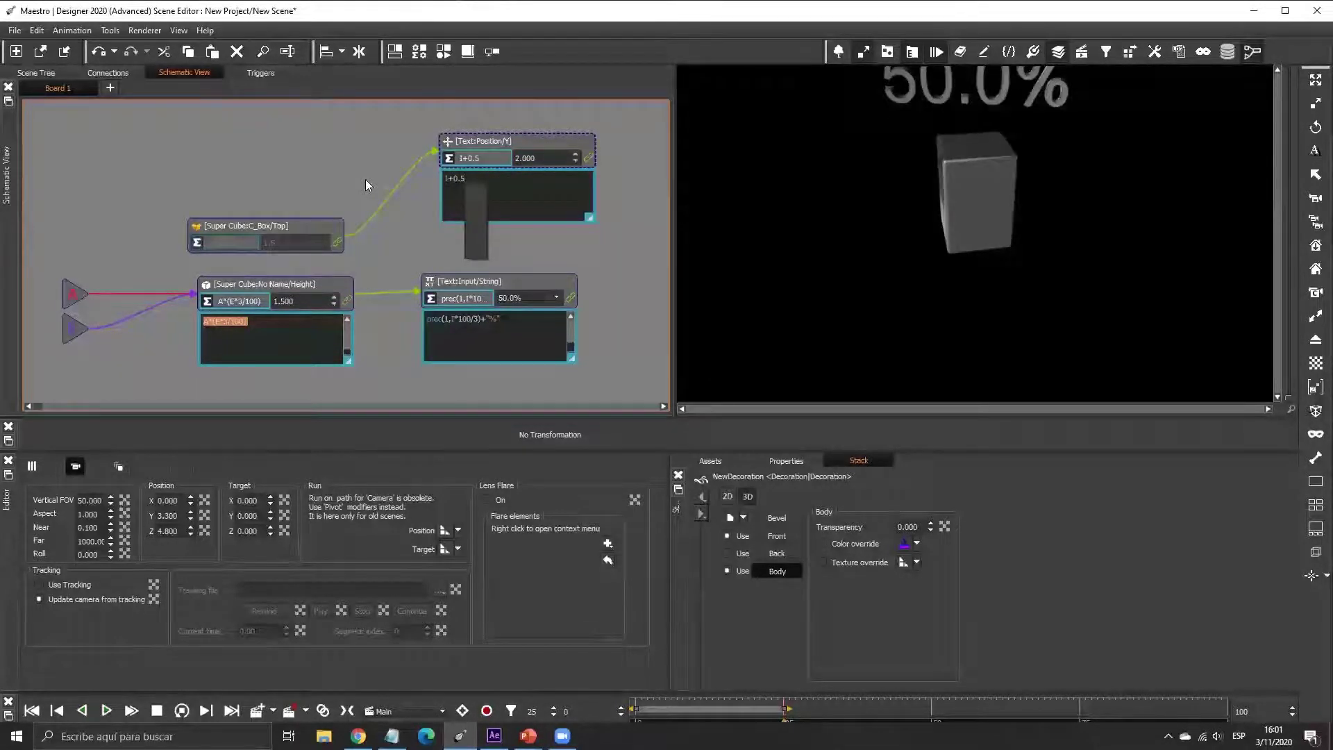
key("BackSpace")
type("1")
left_click(36, 73)
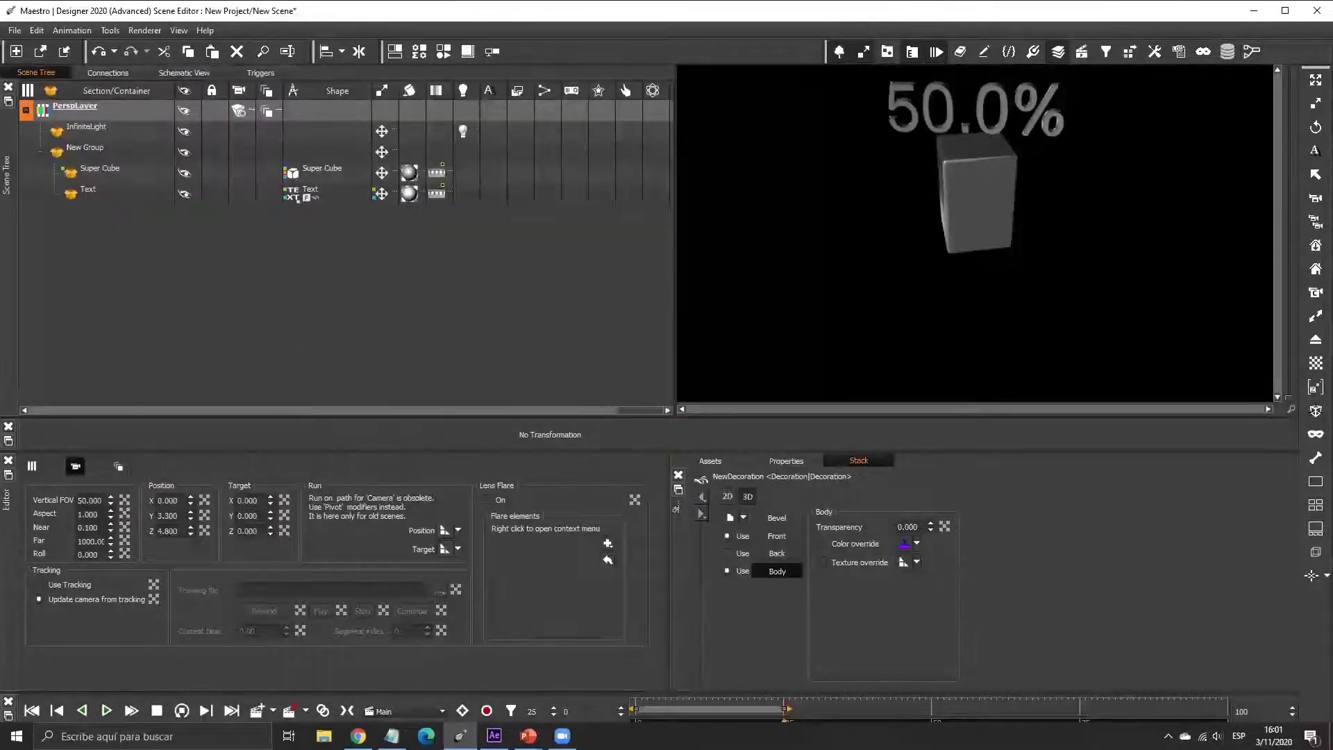
left_click(106, 715)
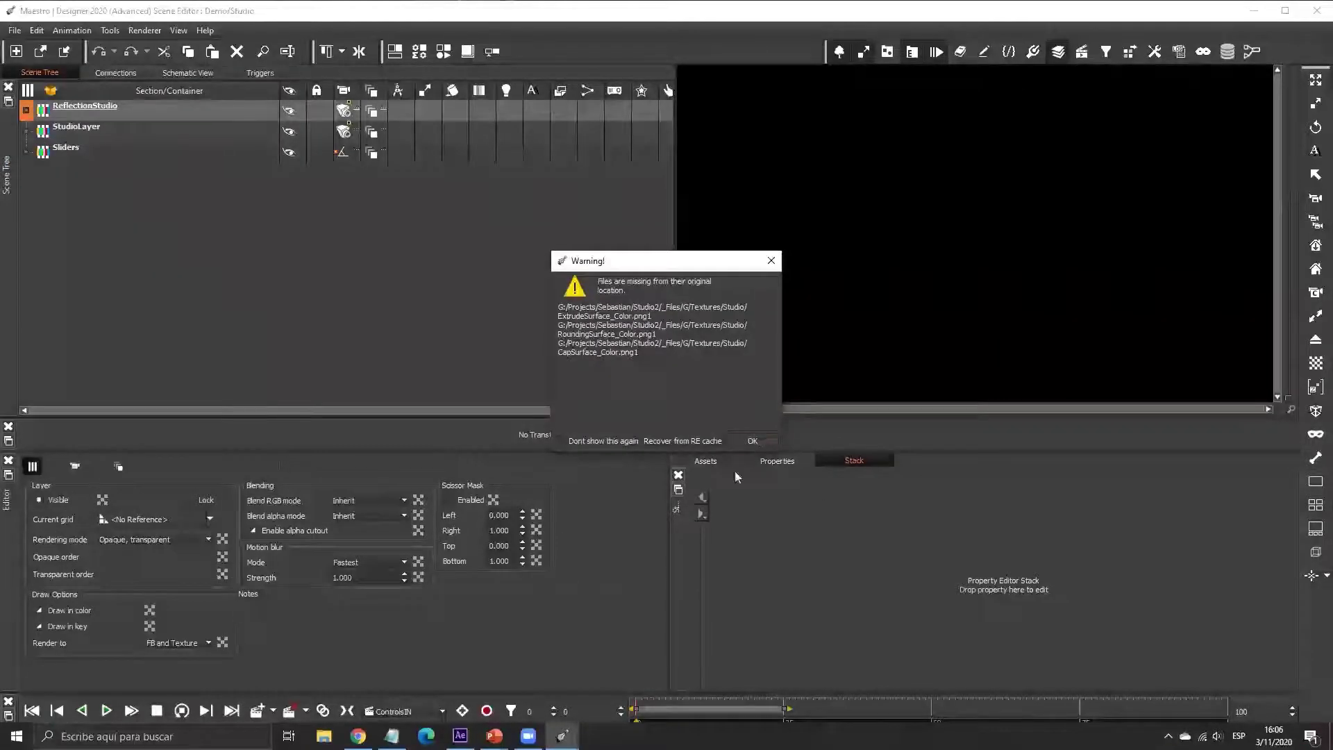
- Dismiss the missing-files warning of the Demo/Studio scene and add a Sphere to the StudioLayer
key("Return")
left_click(28, 129)
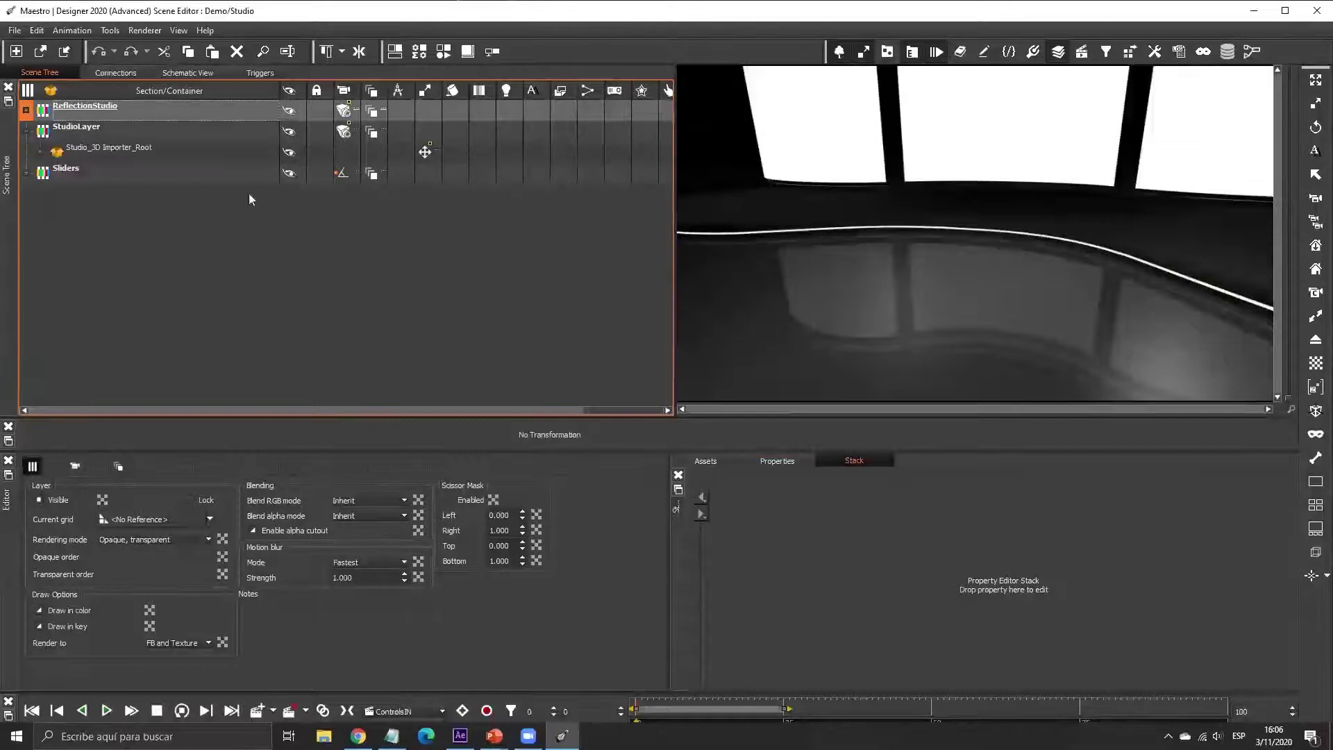
left_click(718, 463)
left_click_drag(792, 568, 208, 149)
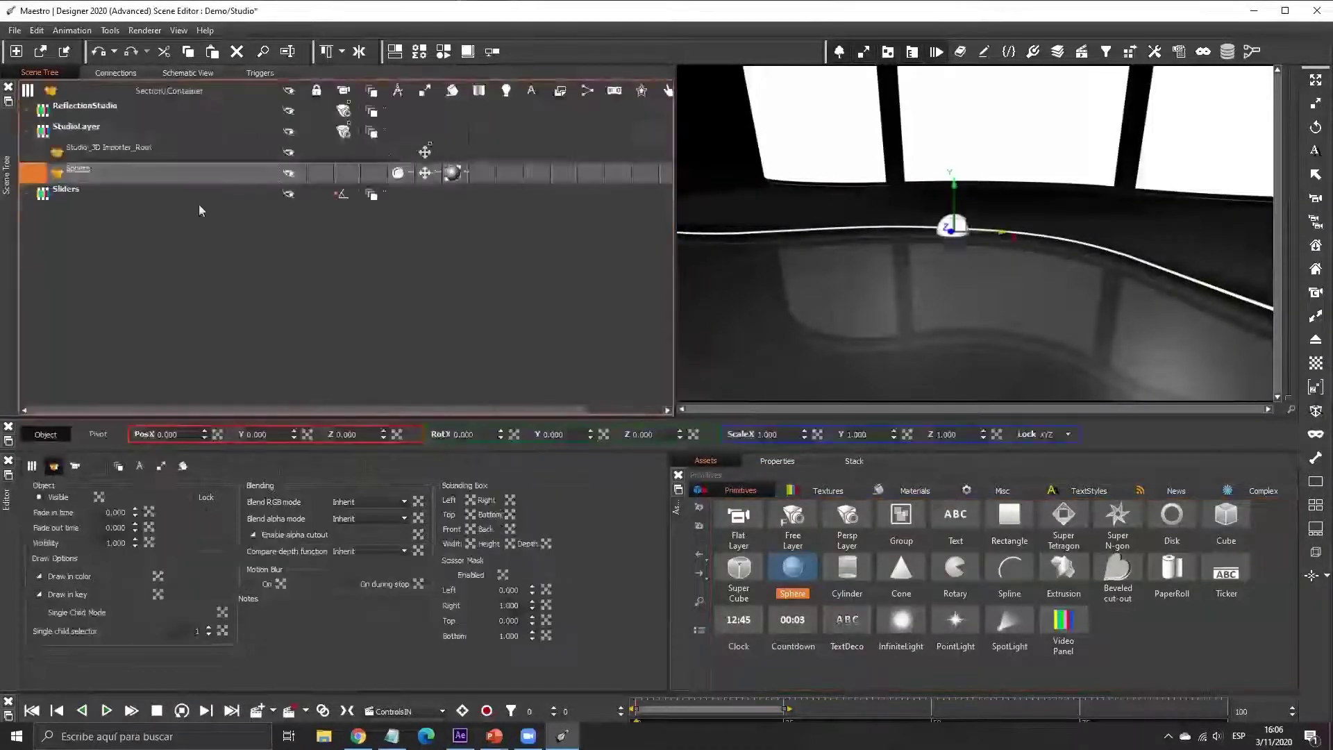
- Set the Sphere's Y layout to Bottom, bring it forward to Z 4.200 and scale it uniformly to 1.970
left_click(455, 174)
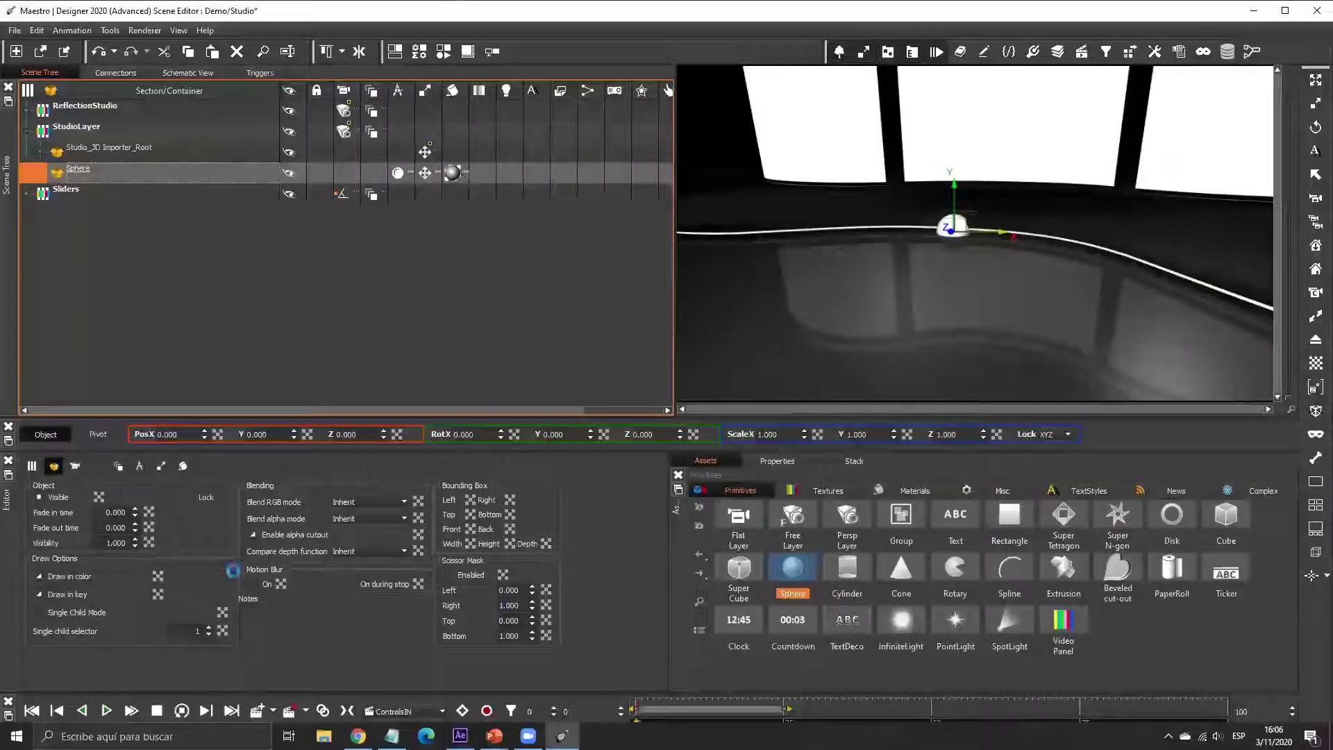
left_click(149, 516)
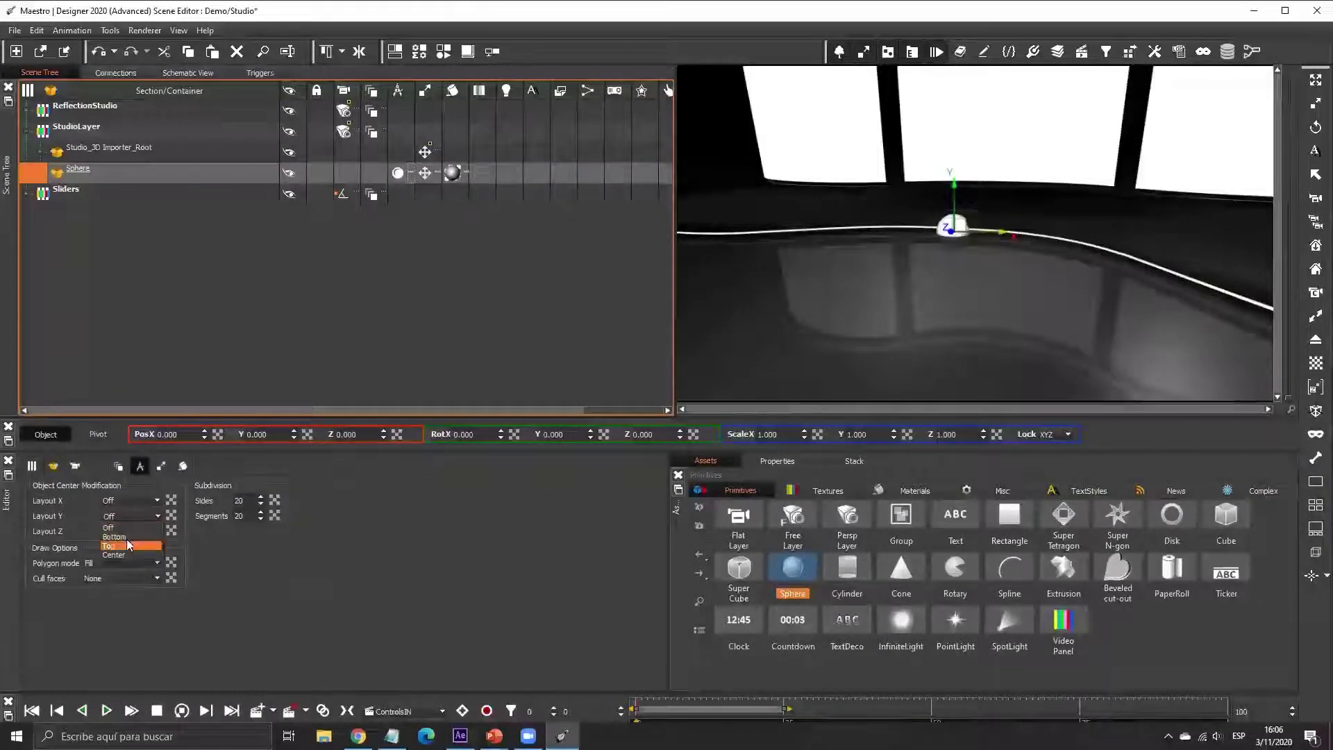
left_click(115, 537)
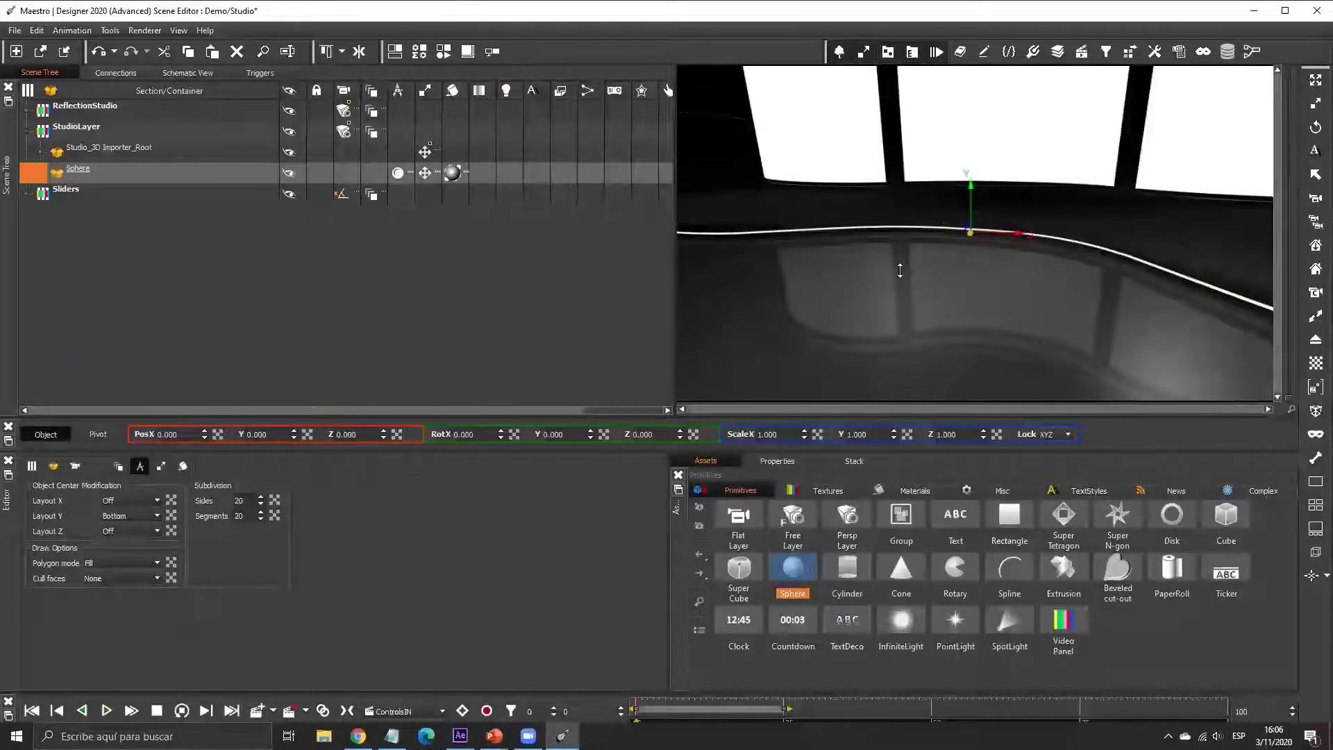
left_click_drag(899, 270, 381, 168)
- Set the Sphere's subdivision to 50 sides and 50 segments
left_click(401, 180)
double_click(239, 500)
key("Tab")
type("50")
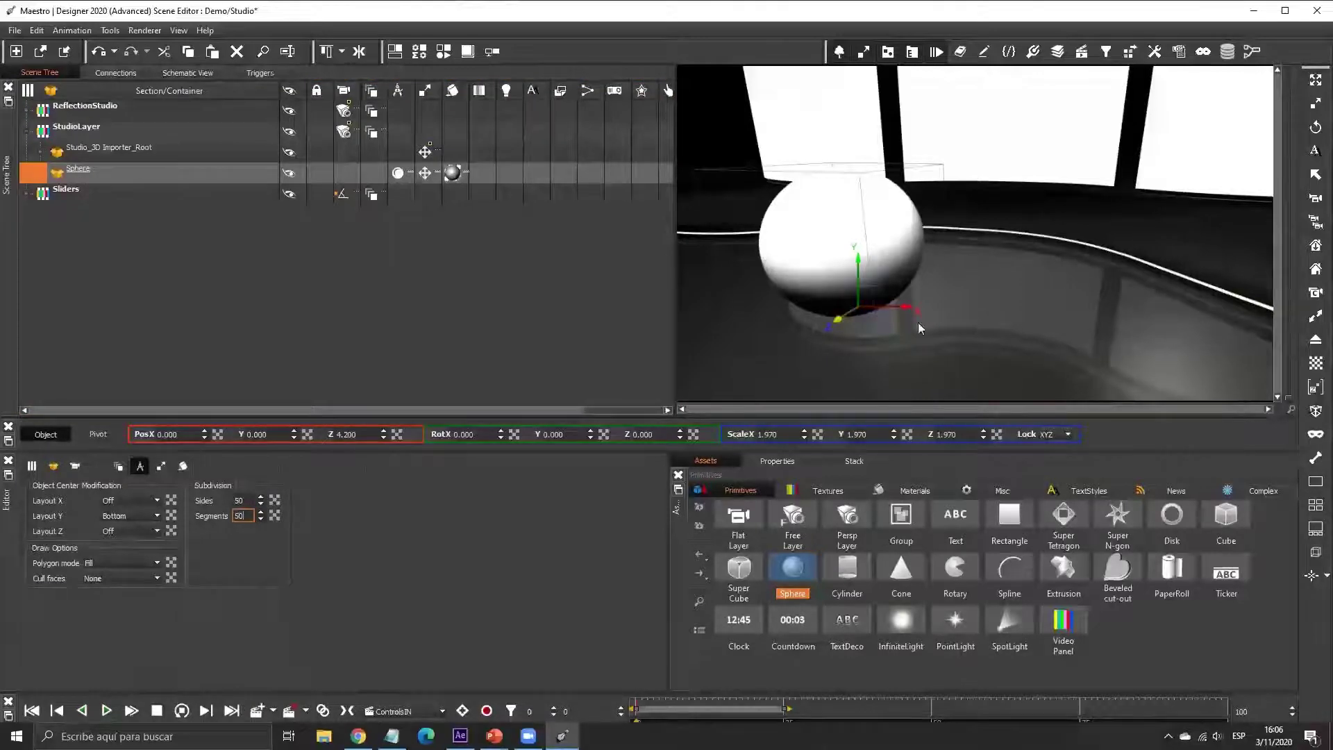
- Shift BrigSliderControl in the Sliders layer slightly along its slider to change the studio's brightness
left_click(109, 147)
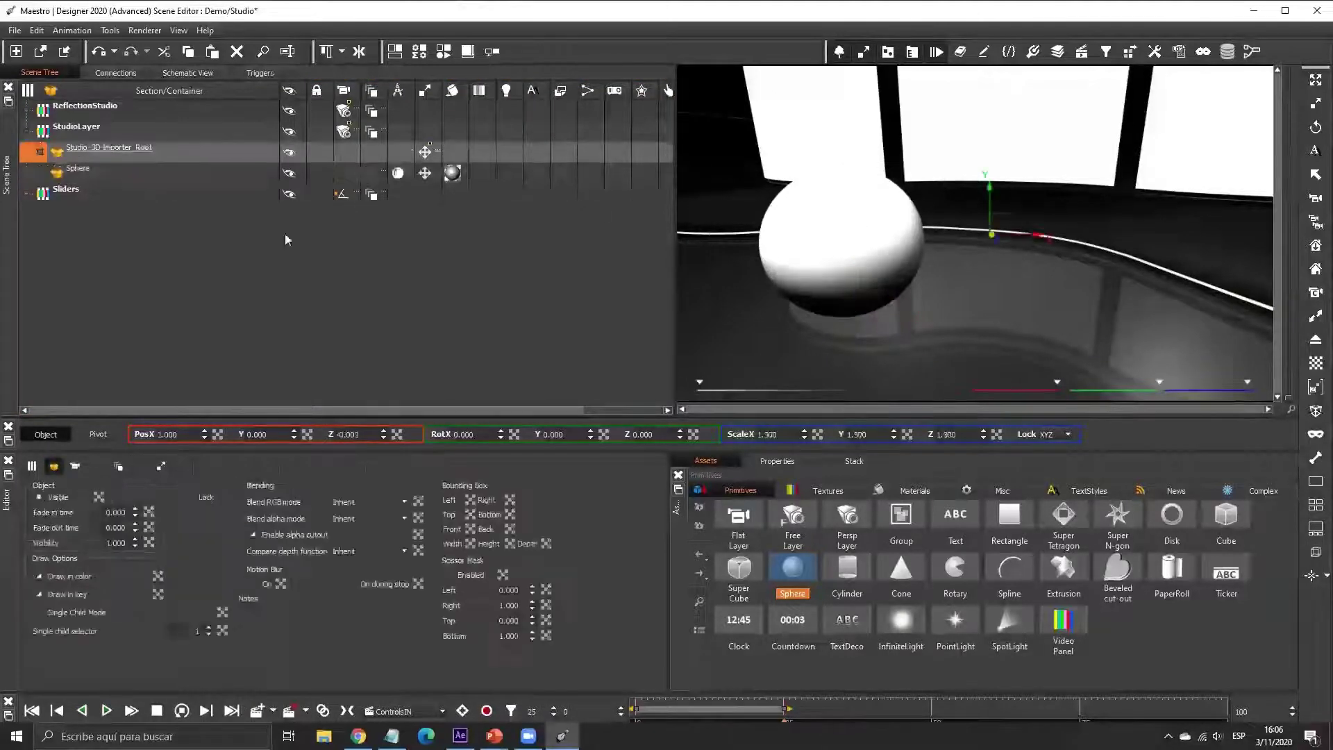
left_click(170, 194)
left_click(699, 382)
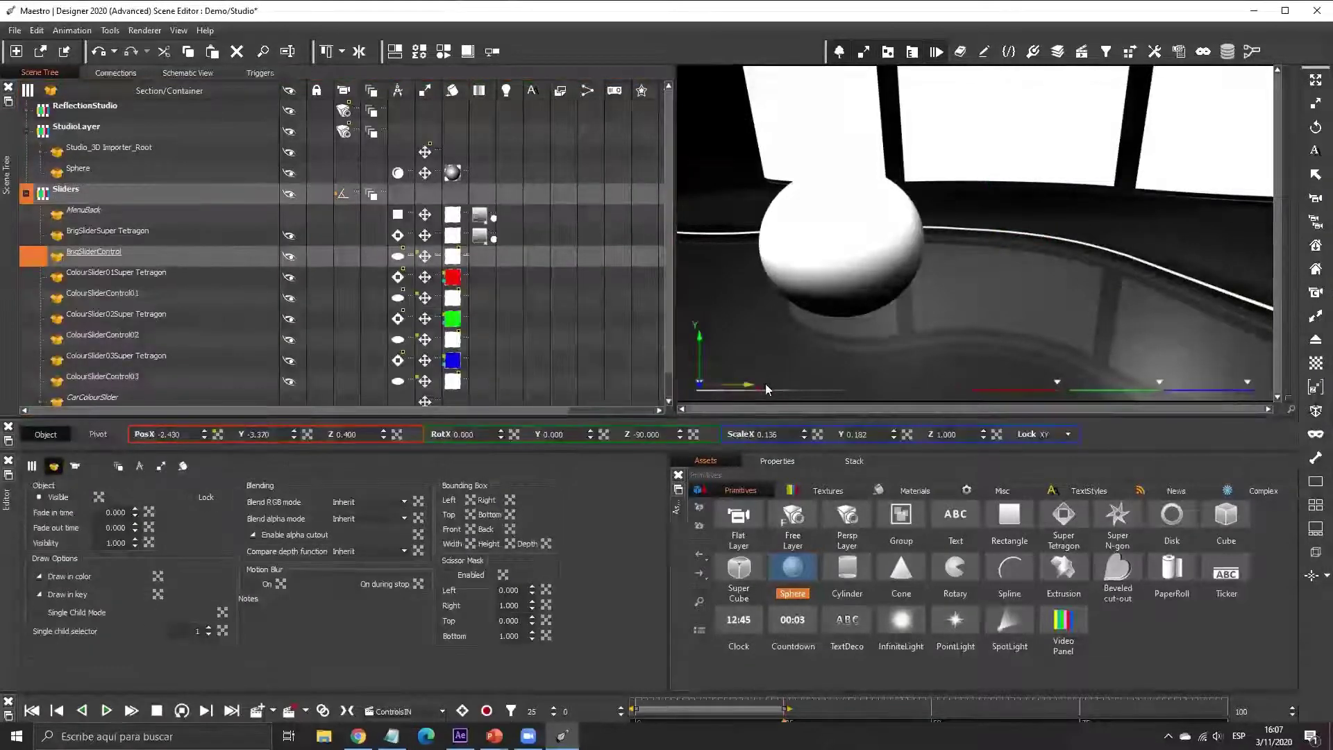
left_click(89, 192)
- Add a Gradient texture to the Sphere
left_click(133, 174)
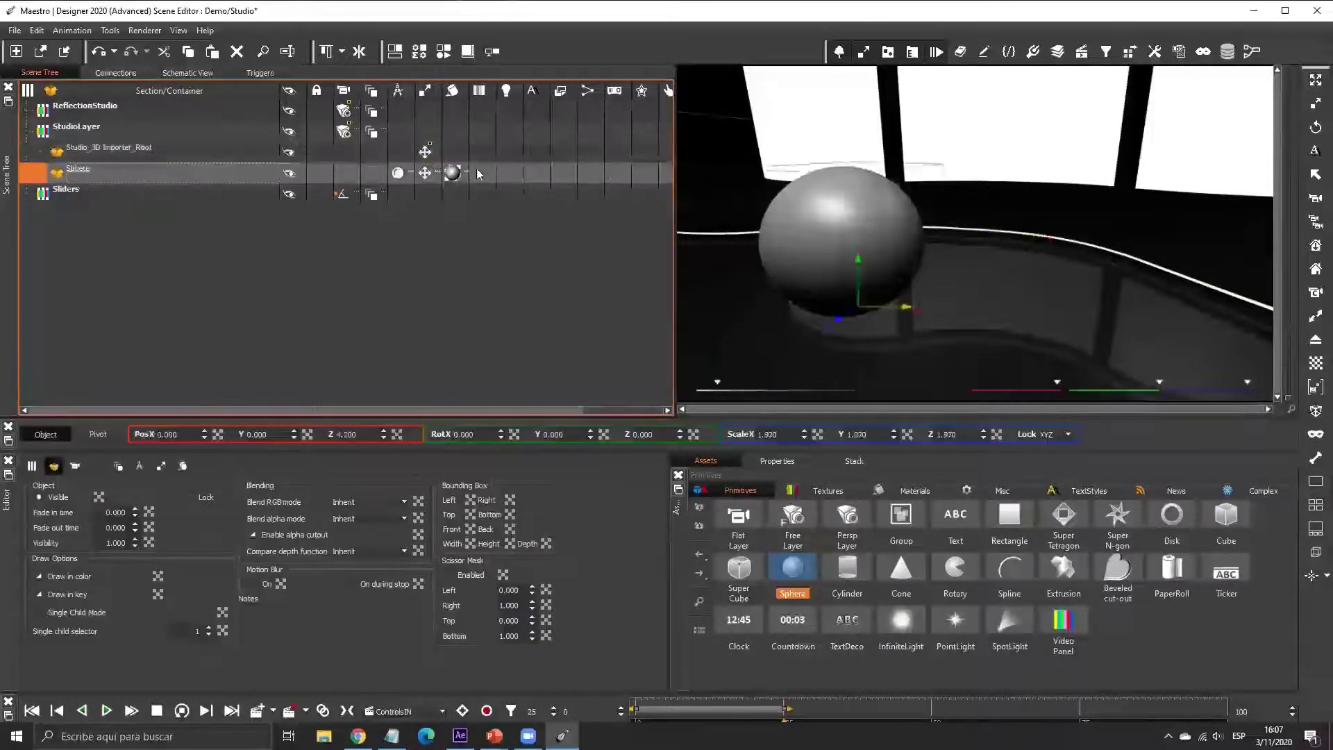
right_click(506, 174)
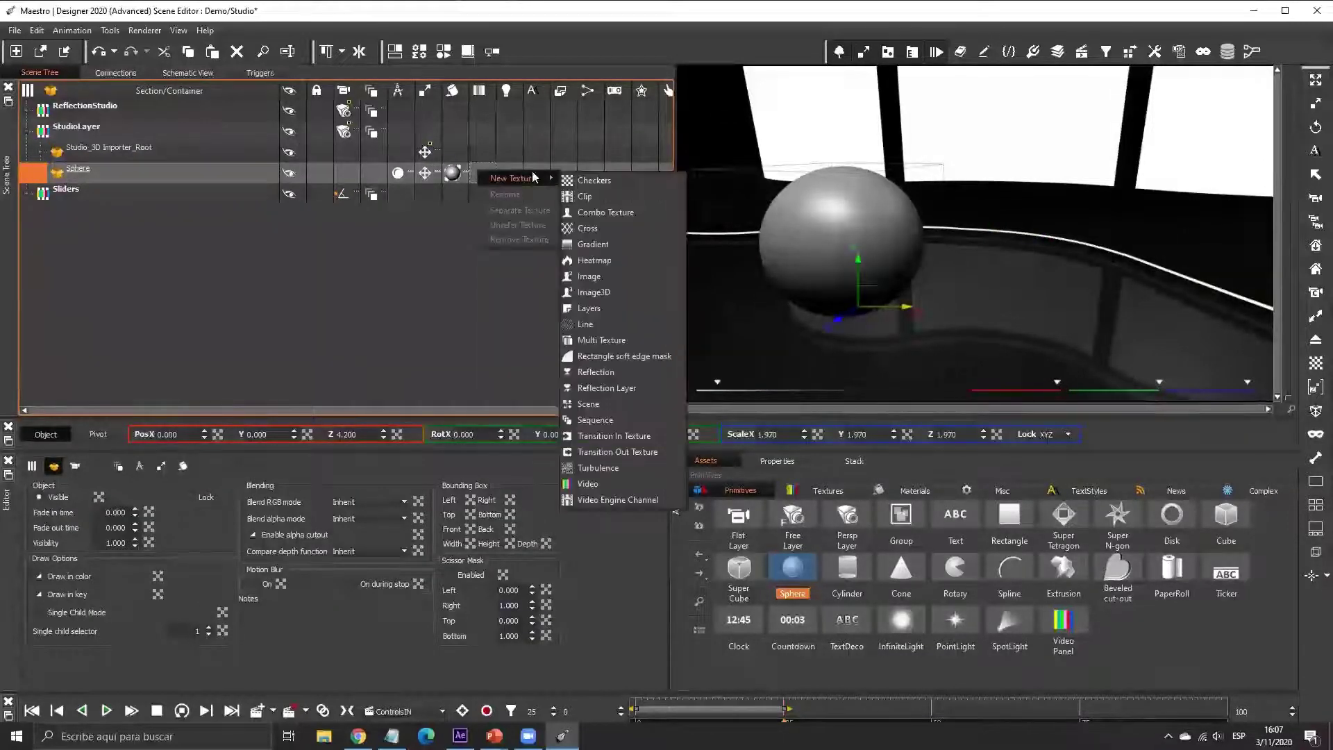
left_click(575, 246)
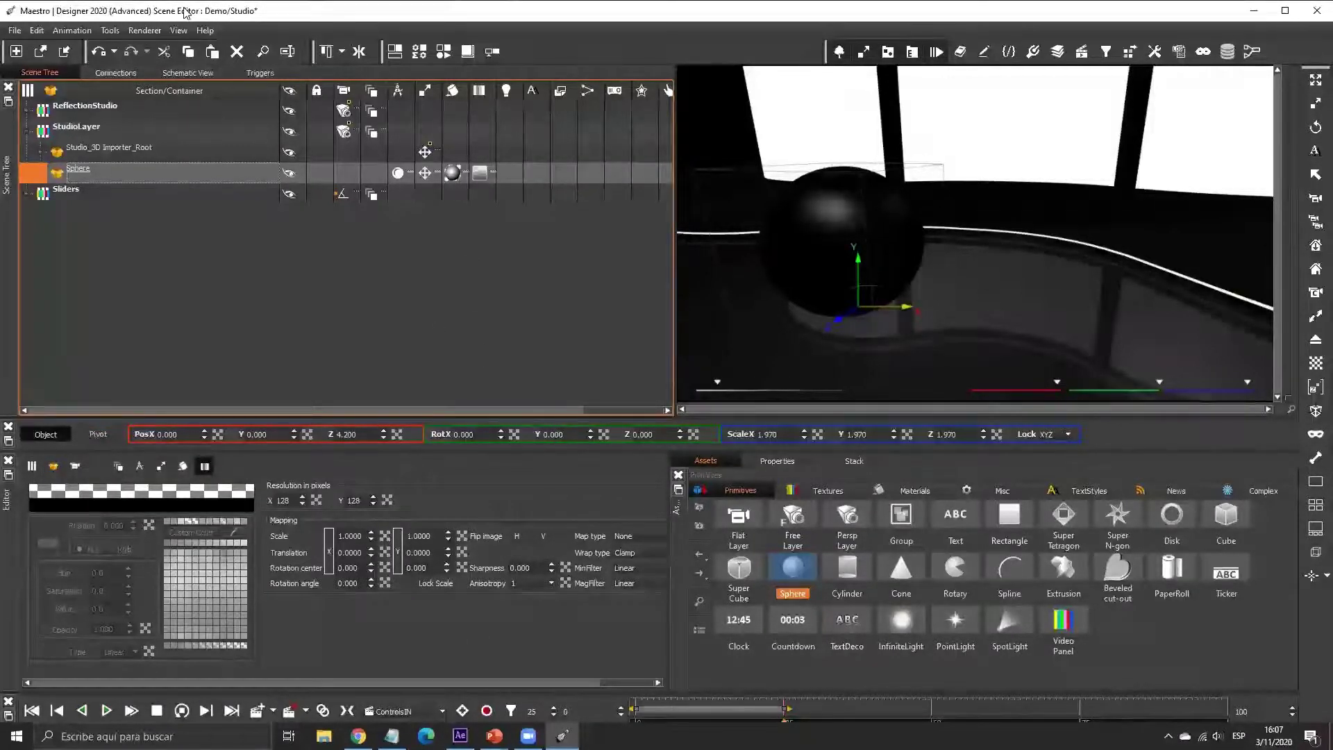
- Give the Sphere's gradient transparent stops at 0.074 and 0.877 and an opaque white stop at 0.506
left_click(46, 494)
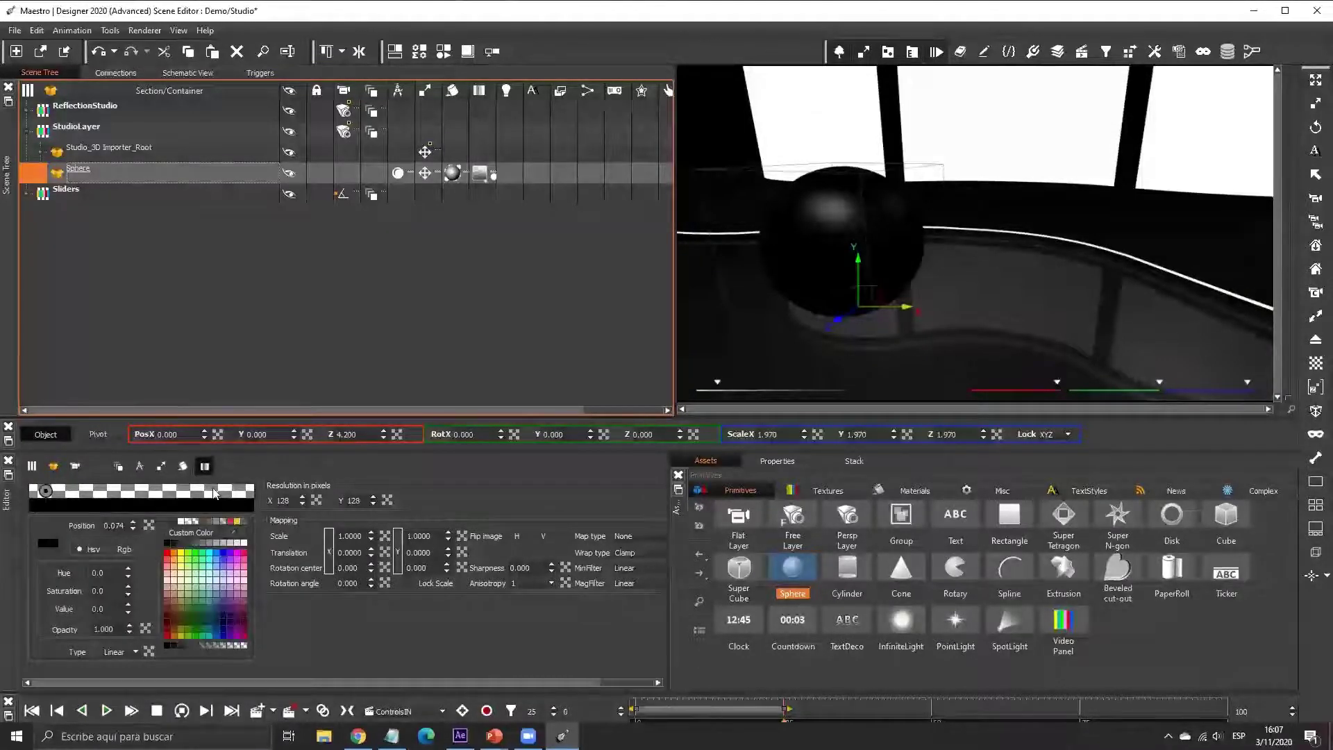
left_click(47, 495)
left_click(186, 522)
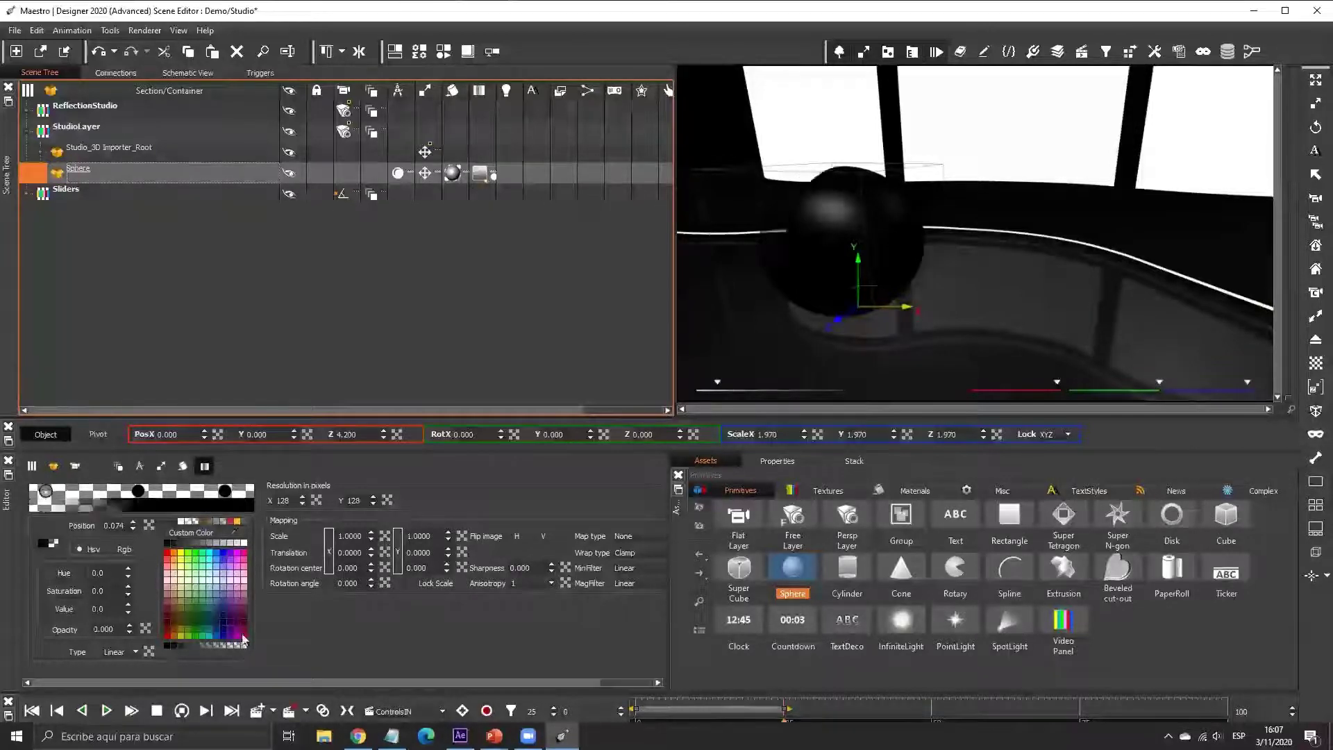
left_click(138, 491)
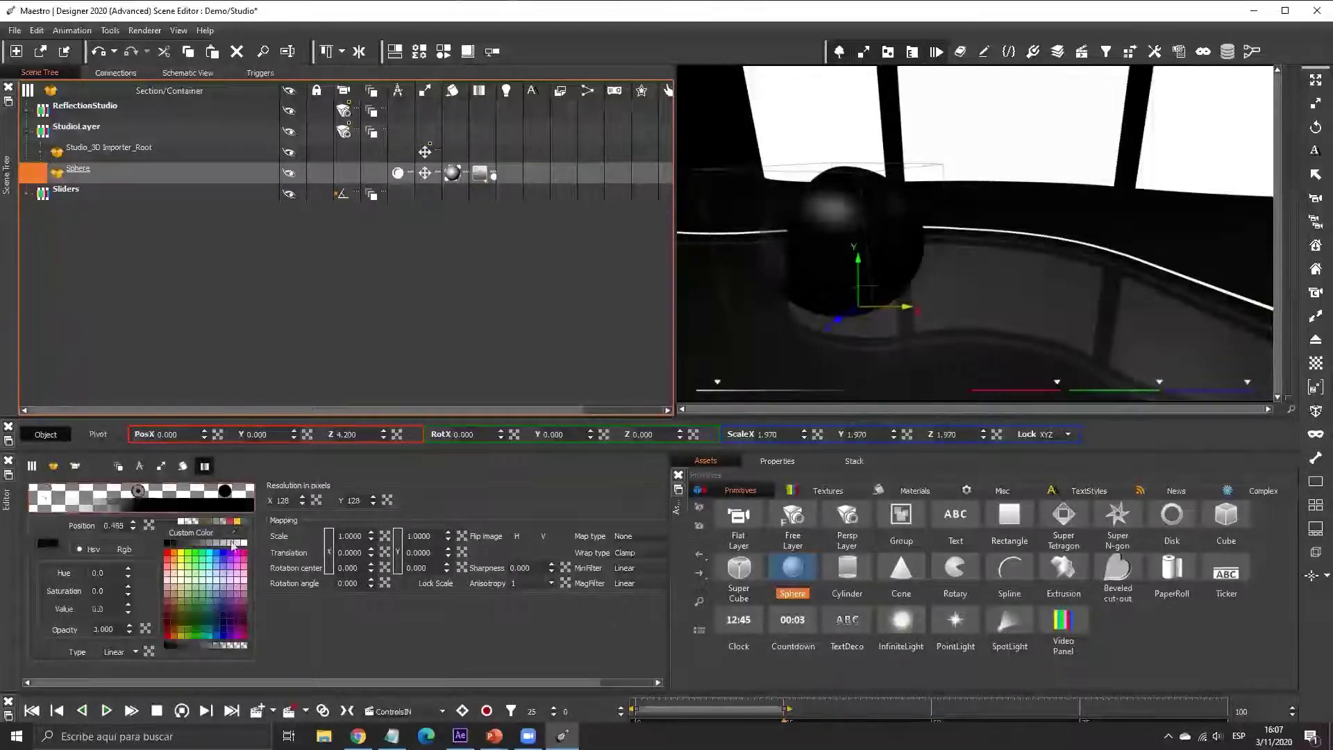
left_click(228, 524)
left_click(226, 491)
left_click(184, 535)
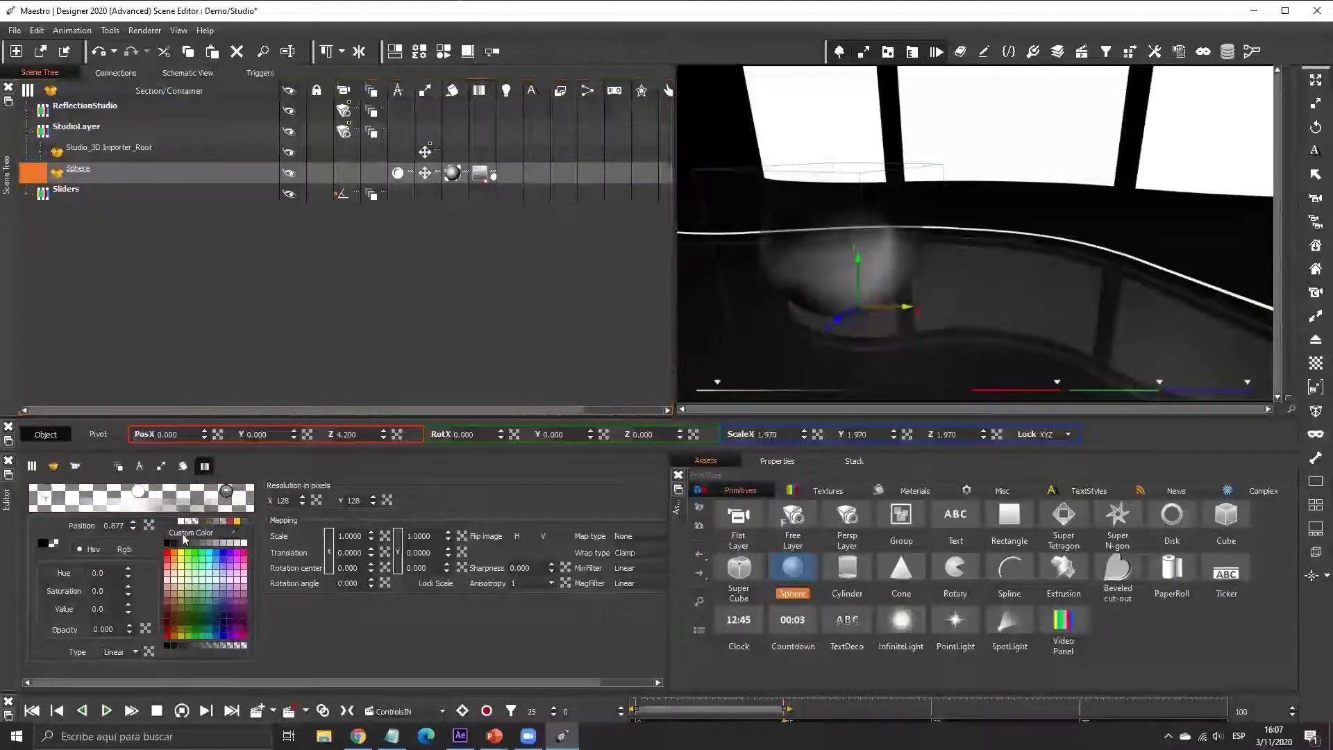
mouse_move(139, 491)
left_mouse_down()
mouse_move(101, 492)
mouse_move(137, 510)
mouse_move(142, 497)
left_mouse_up()
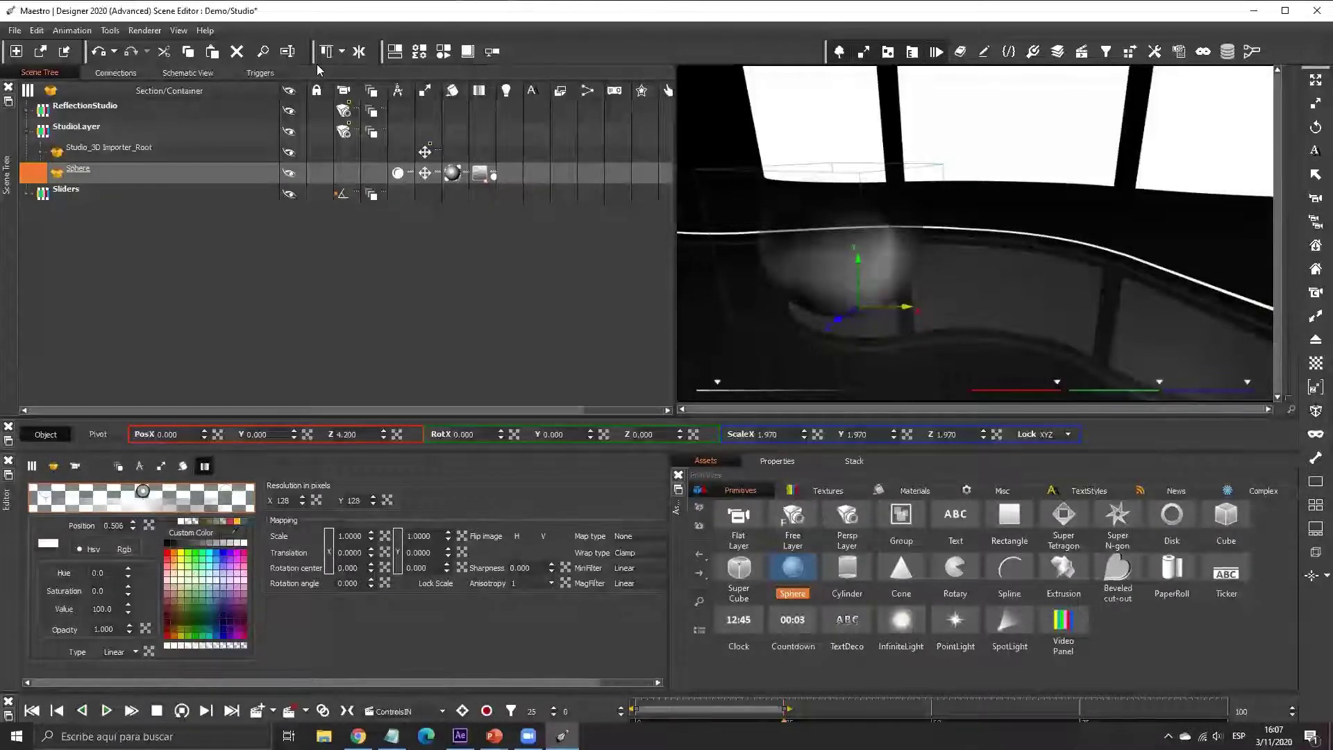
- Send the Texture_ScreenCenter01_Clip_Function export to play the clip on the studio screens
left_click(188, 72)
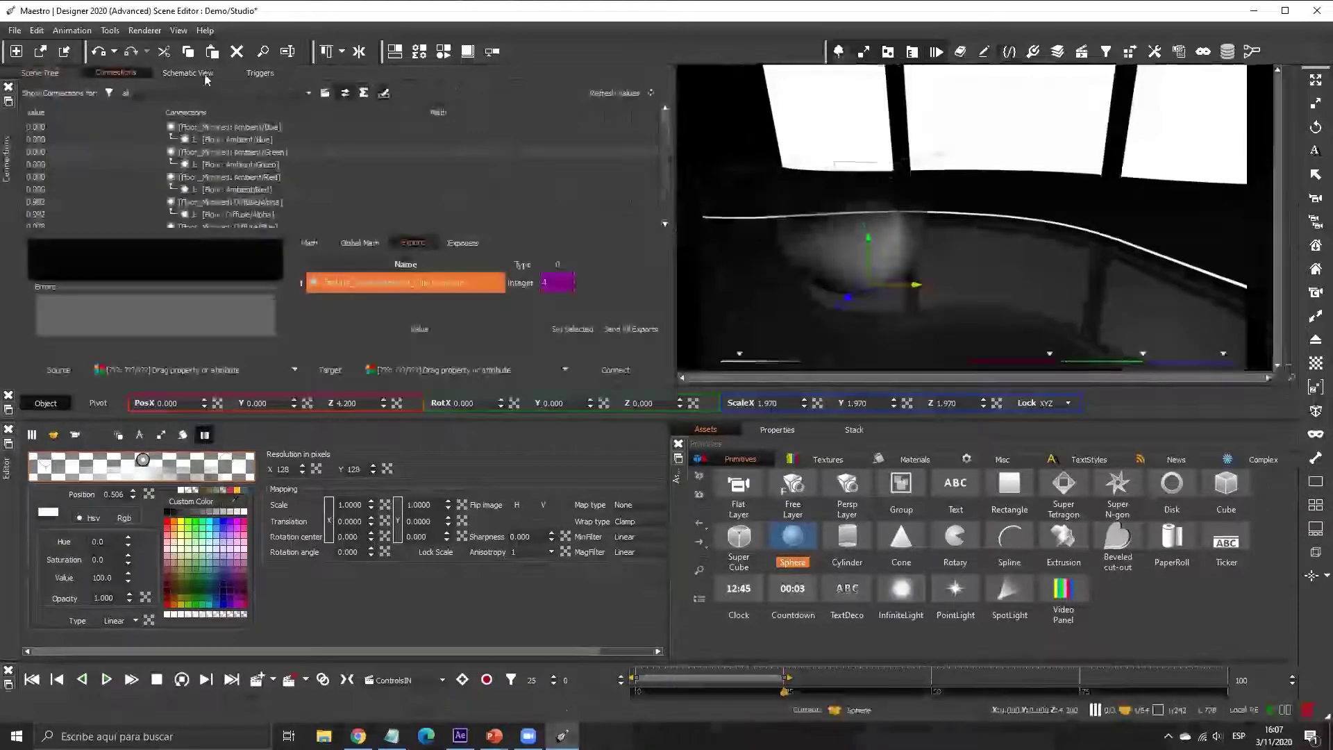
left_click(69, 74)
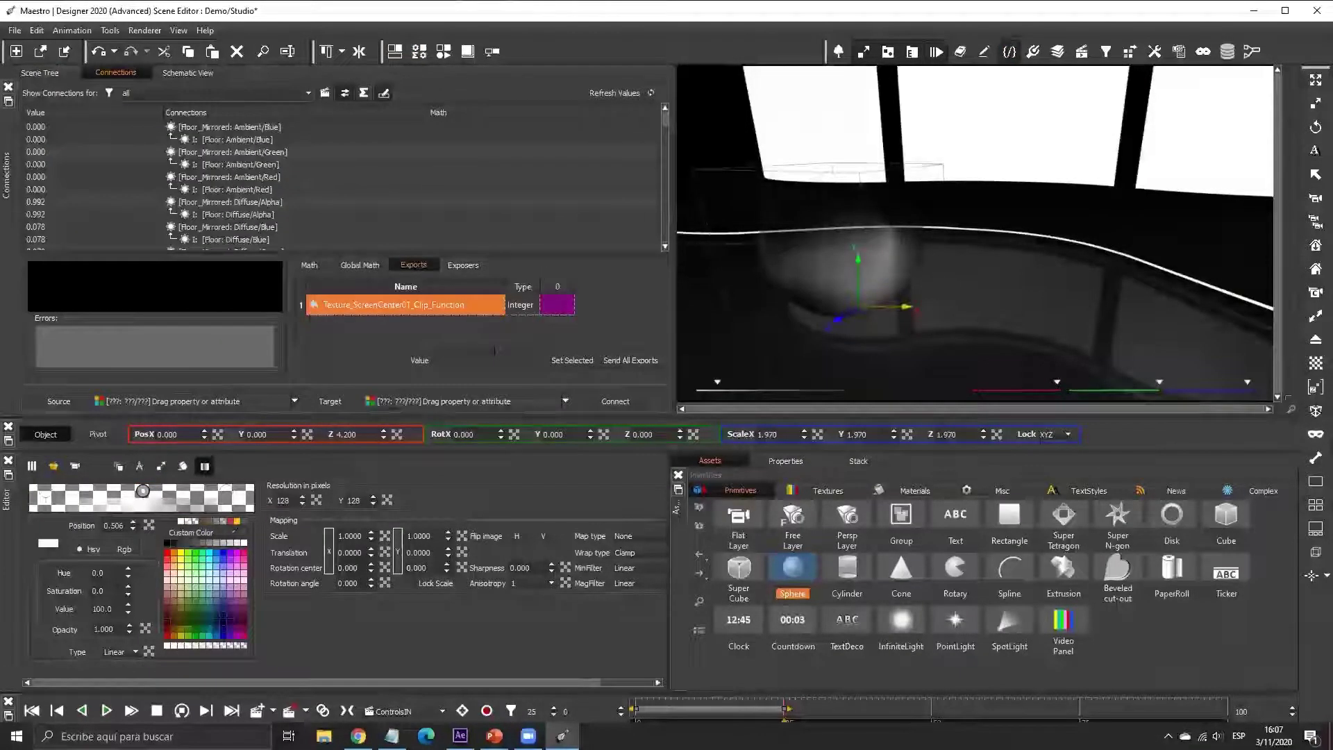
left_click(56, 73)
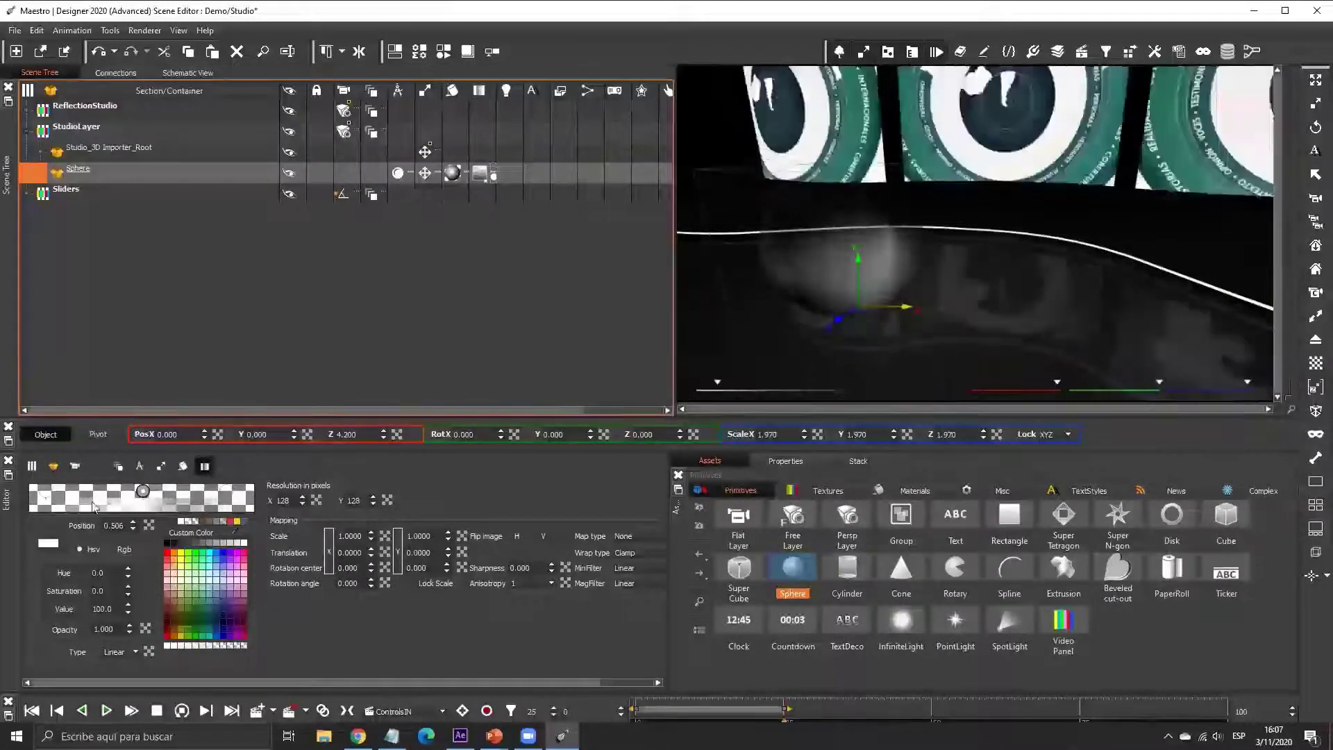
- Move the gradient's white stop to 0.312 and add another white stop near the middle
left_click_drag(187, 514, 127, 544)
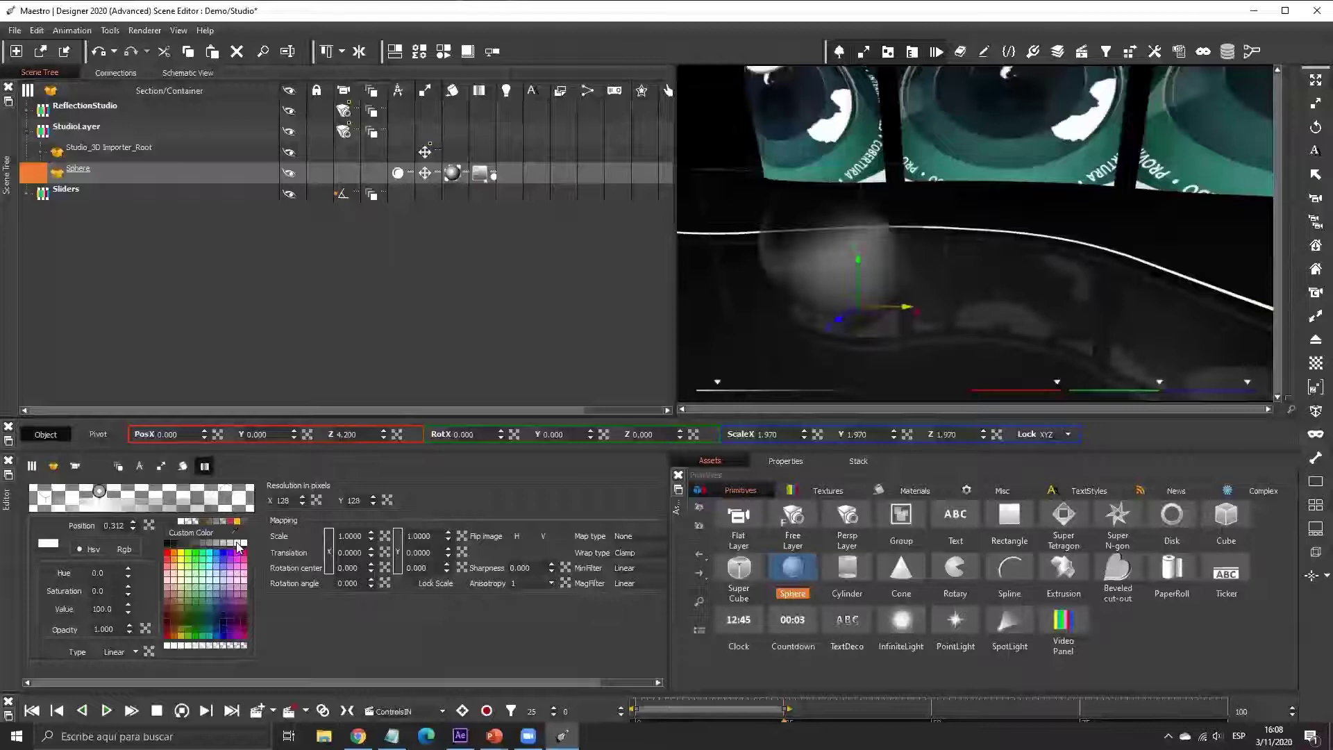
left_click(145, 494)
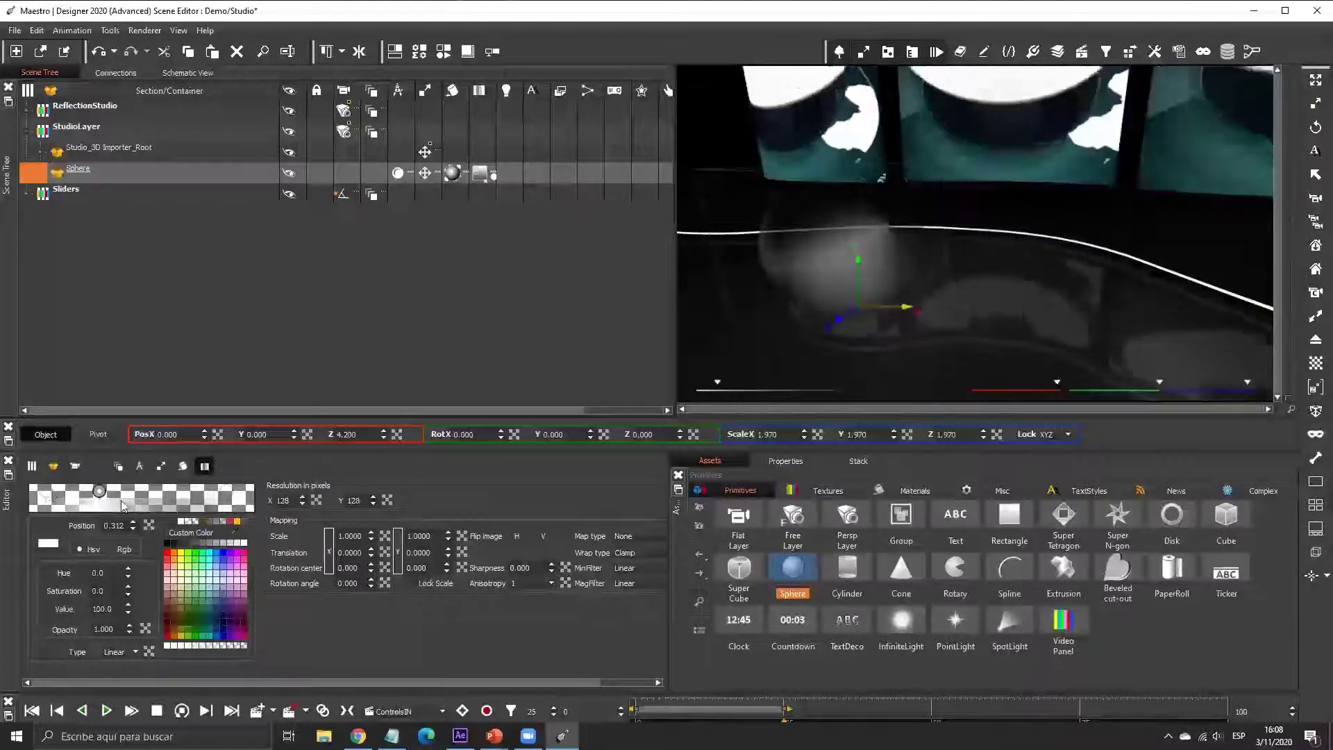
left_click(251, 493)
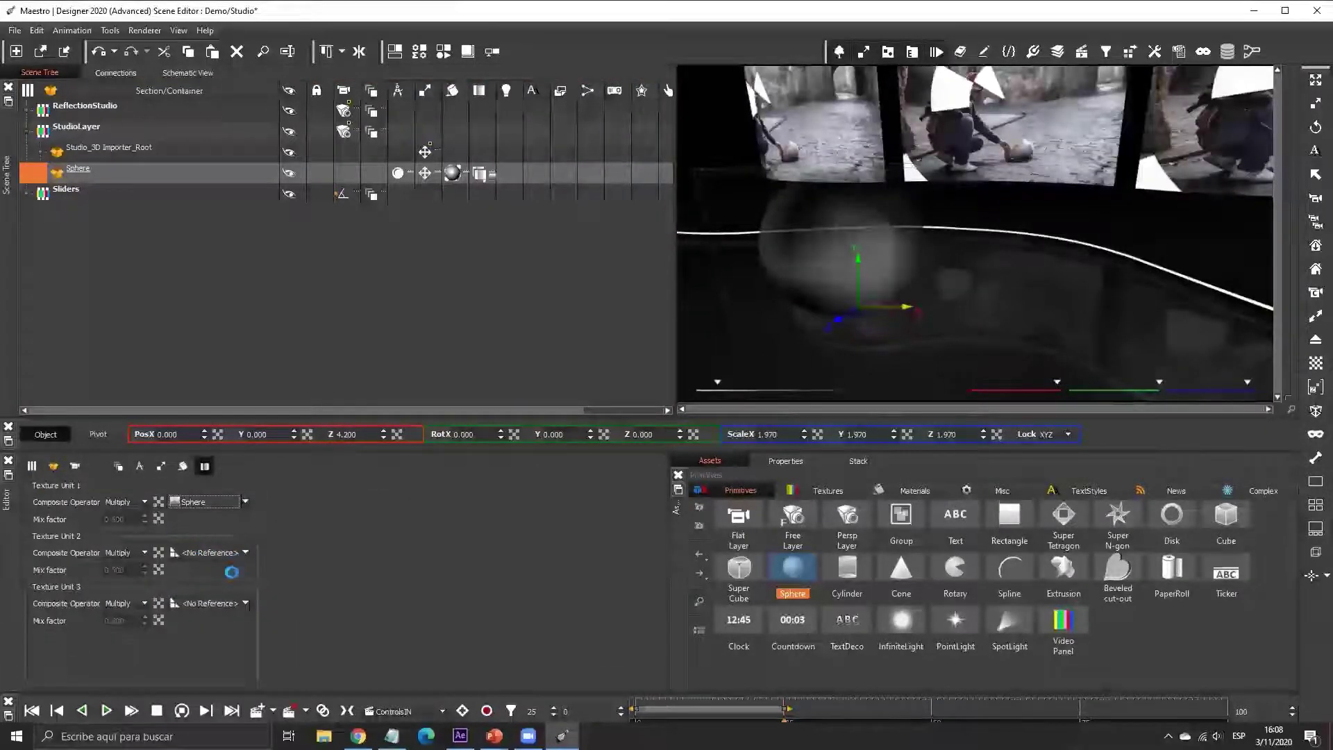
- Assign a new Reflection Layer texture to Texture Unit 2 of the Sphere's multi texture and make it reference StudioLayer
right_click(203, 552)
mouse_move(230, 573)
left_click(335, 645)
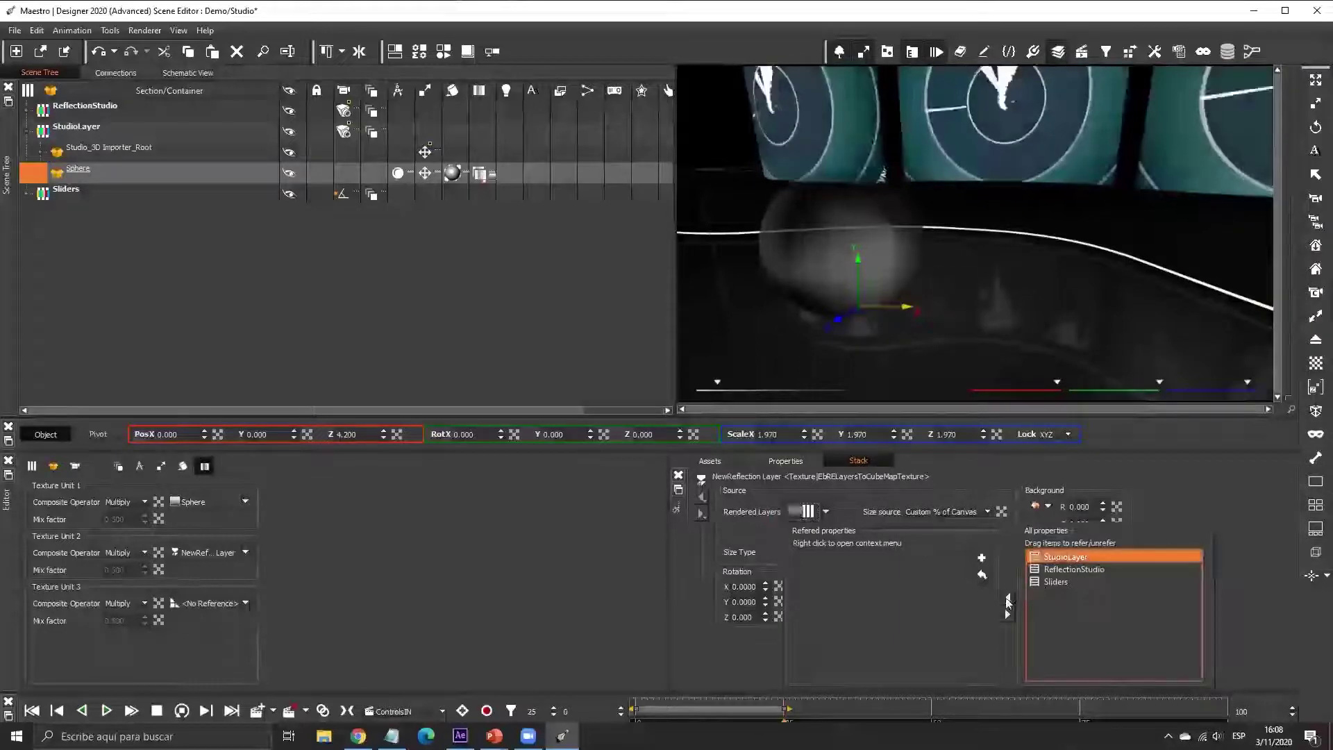
left_click_drag(1066, 557, 833, 556)
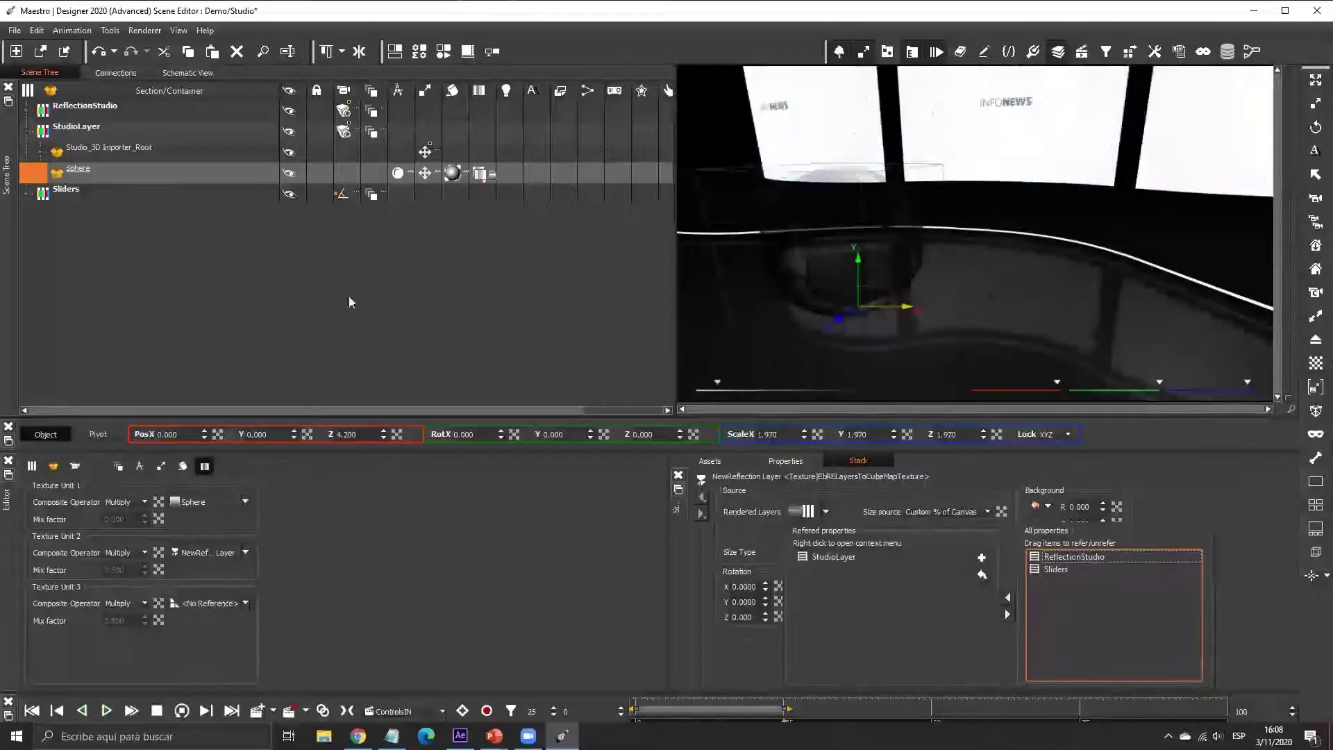
- Widen the opaque band of the Sphere's gradient by moving its white stops to 0.151 and 0.679
left_click(490, 180)
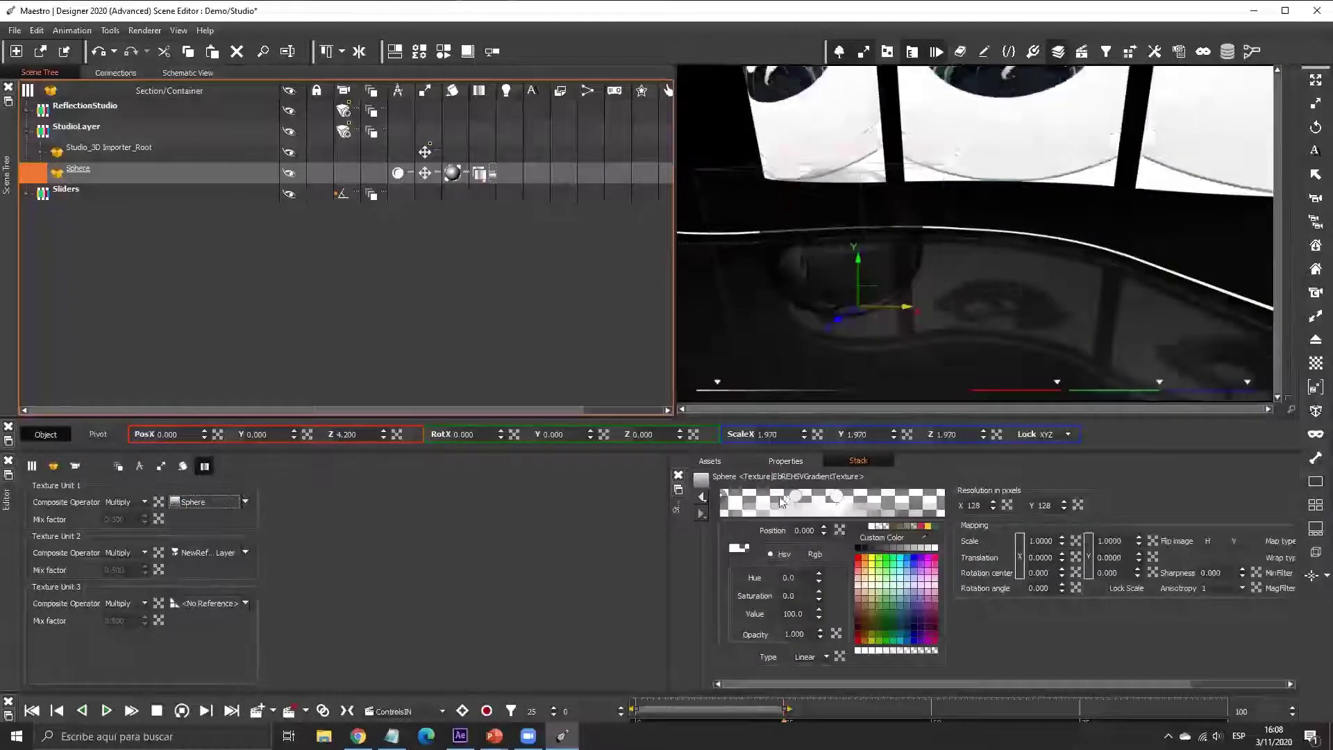
left_click(782, 500)
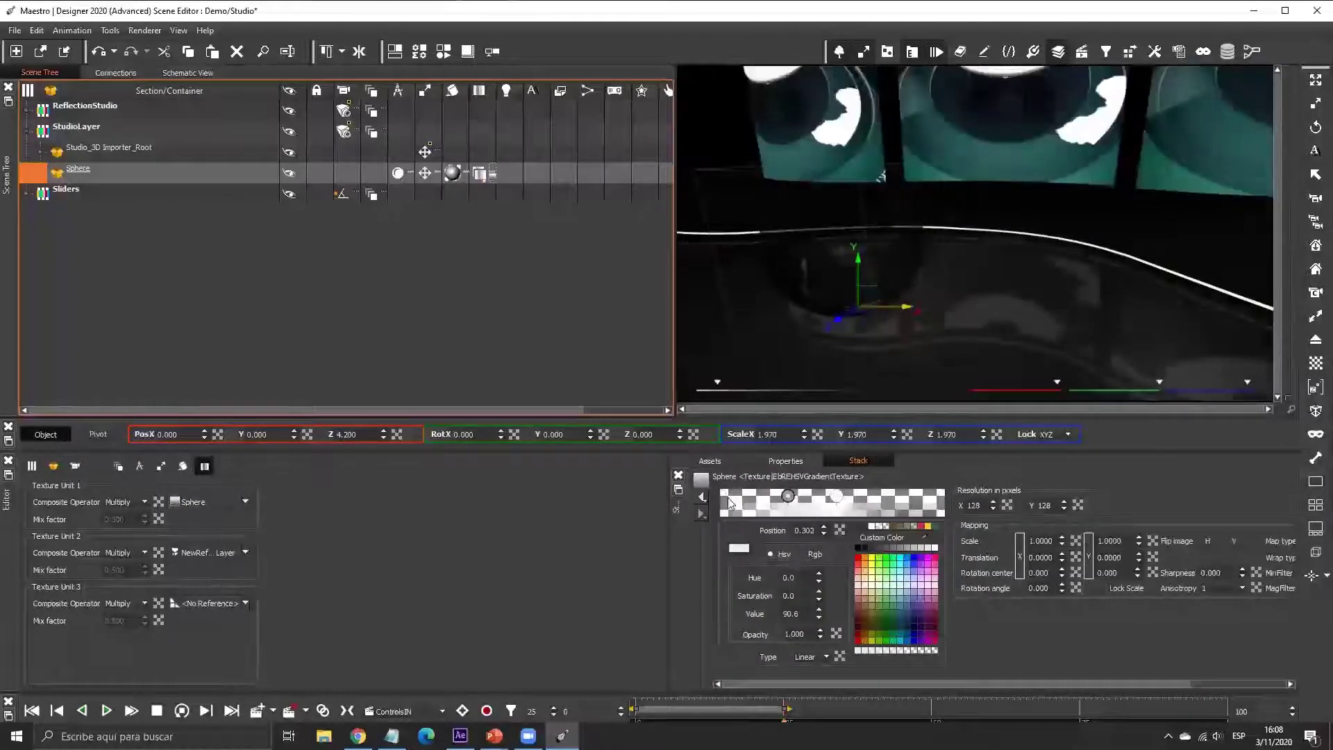
left_click(767, 499)
left_click_drag(756, 504, 749, 504)
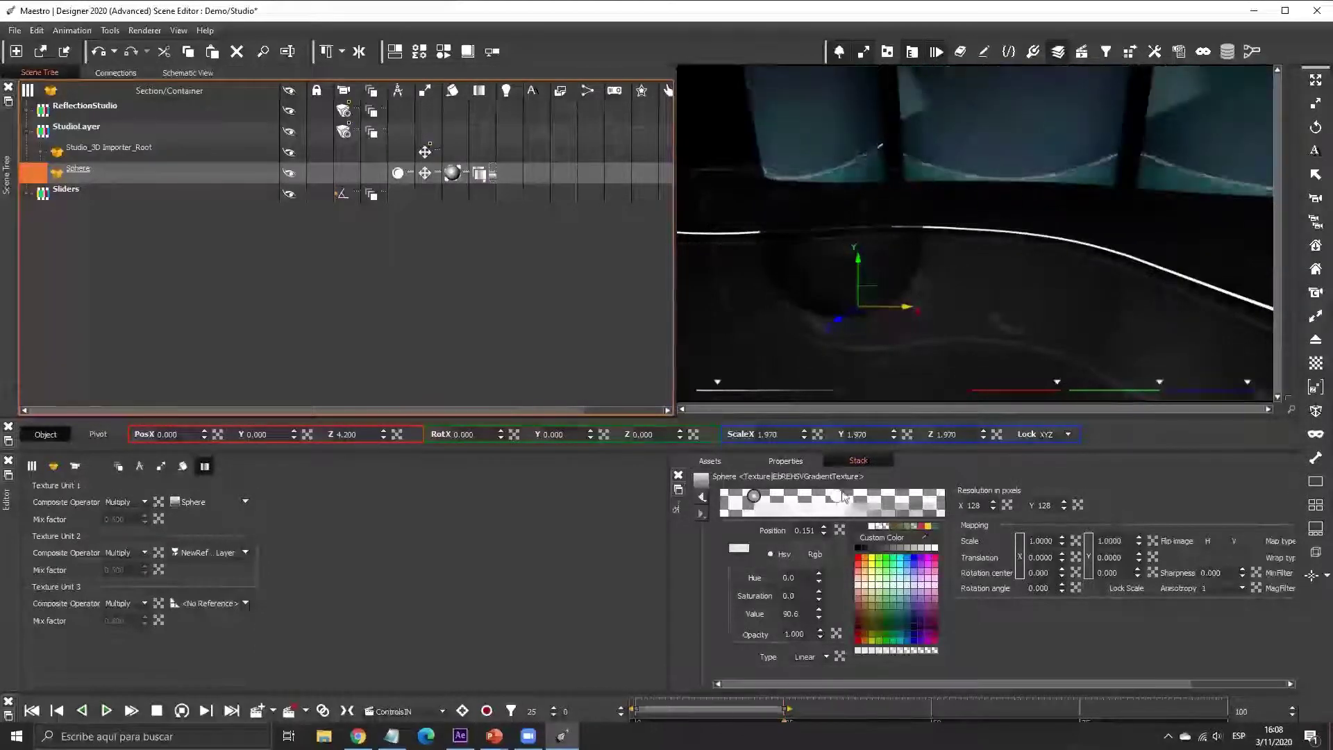
left_click(872, 496)
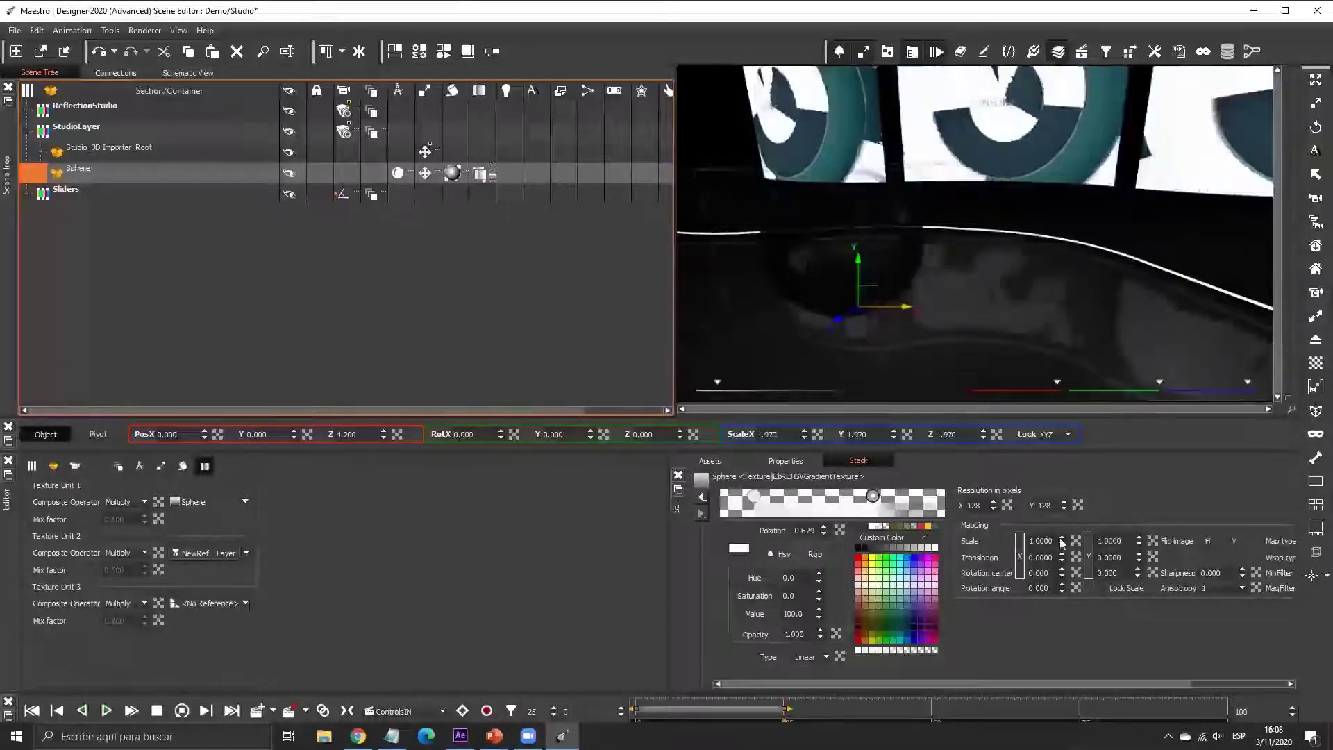
- Set the background color and alpha values of the Reflection Layer texture to 1
left_click(207, 553)
type("1")
key("Tab")
type("1")
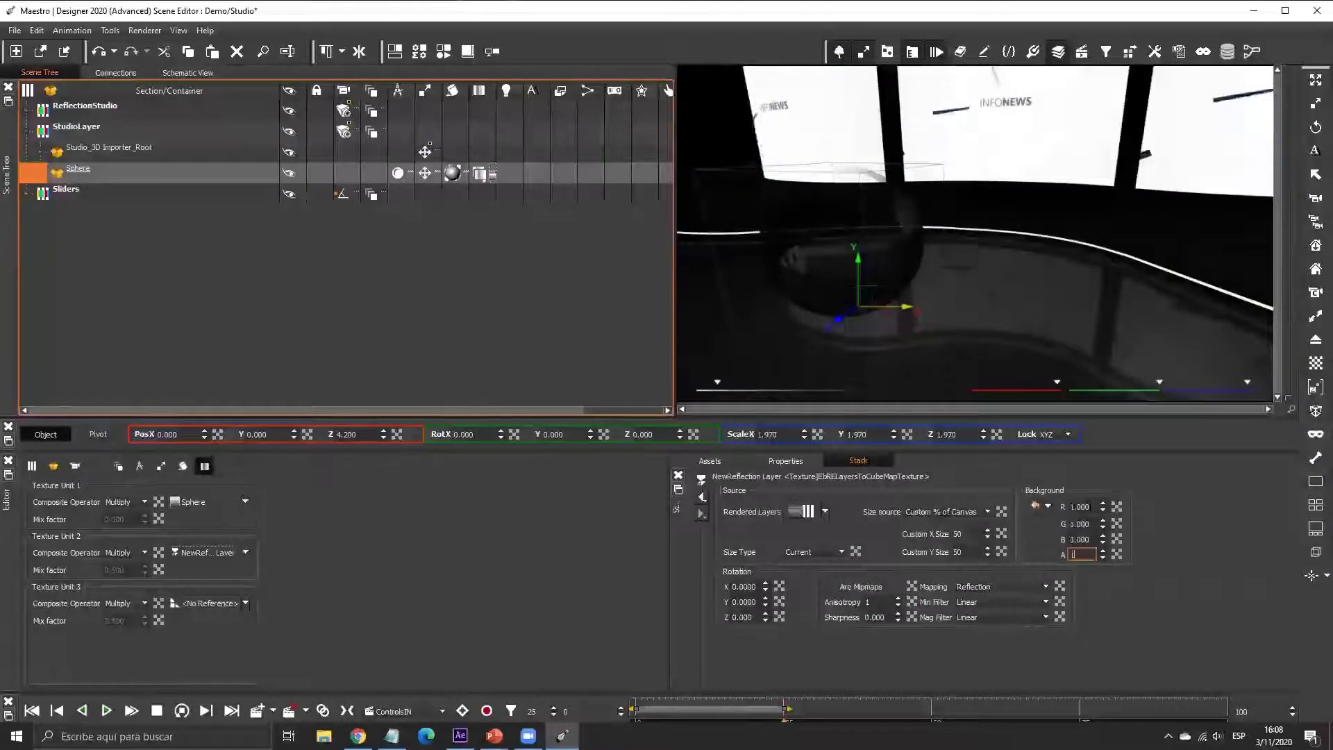
- Finish the Reflection Layer texture's background by setting its remaining channels, including alpha, to 1
key("Tab")
type("1")
key("Tab")
type("1")
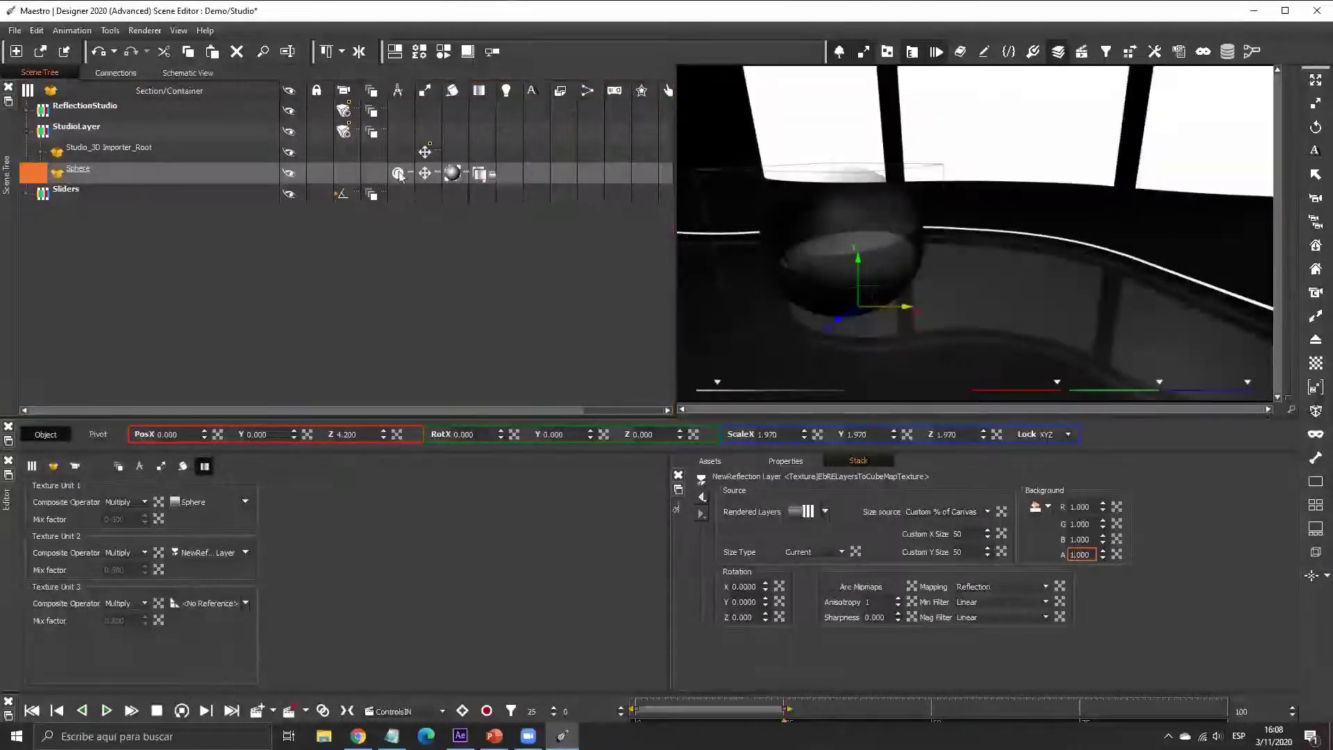
- Set the emission color of the Sphere's material to white
left_click(452, 173)
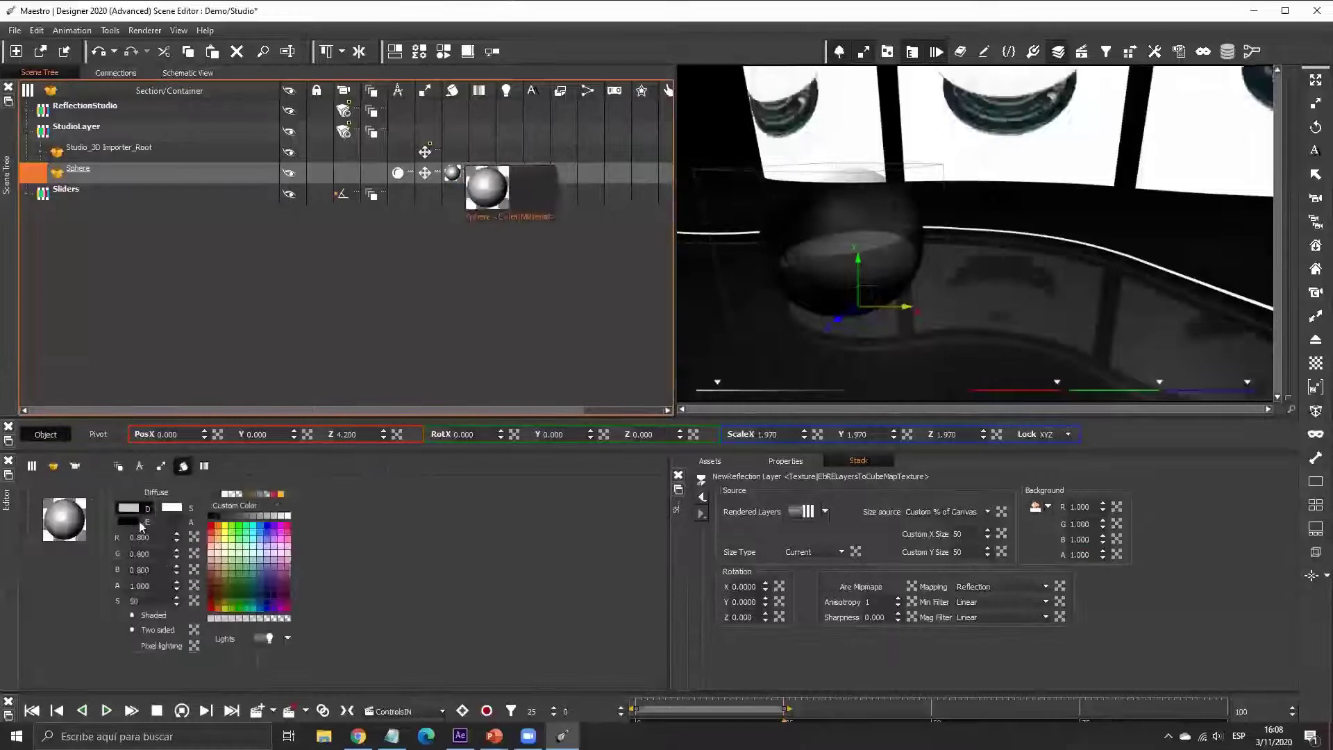
left_click(140, 526)
left_click(278, 517)
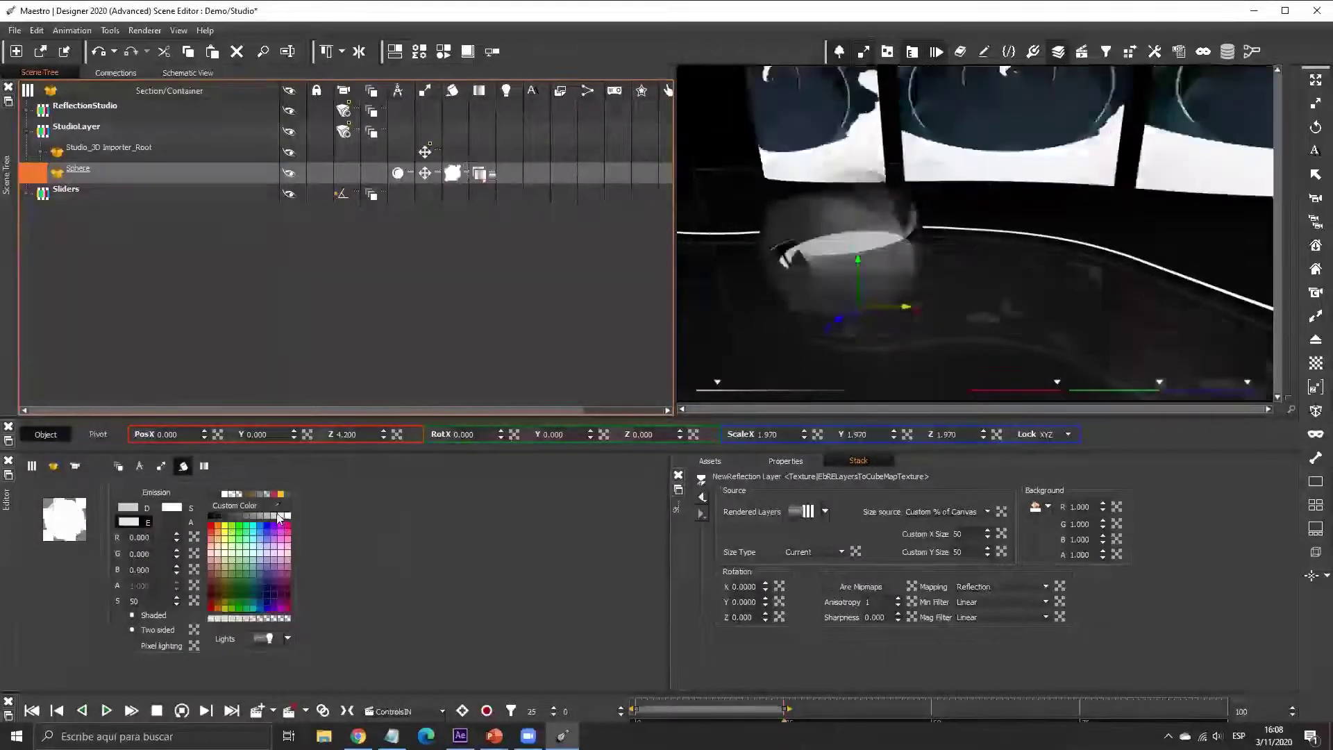
left_click(454, 175)
left_click(403, 174)
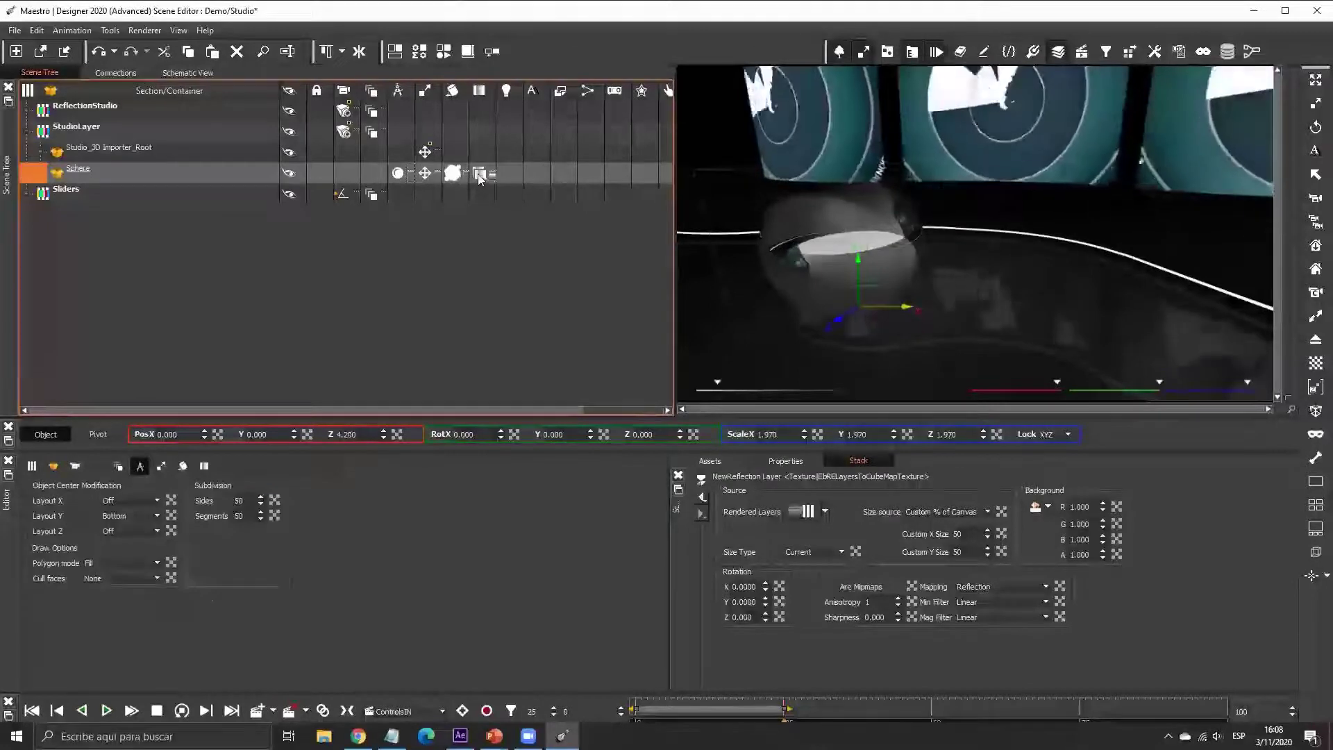
- Remove the second white stop from the Sphere's gradient texture and move the first white stop to 0.410
left_click(480, 176)
left_click(203, 505)
left_click_drag(755, 500, 764, 497)
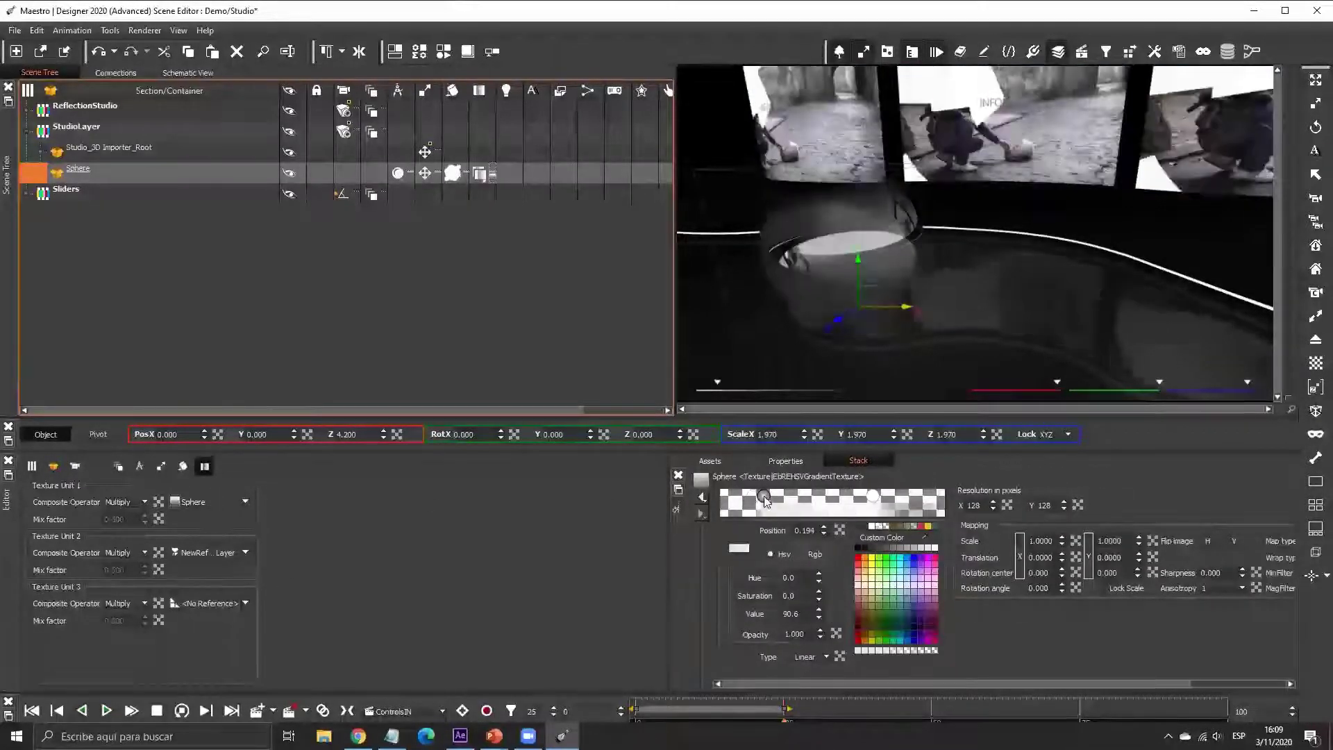
left_click(873, 496)
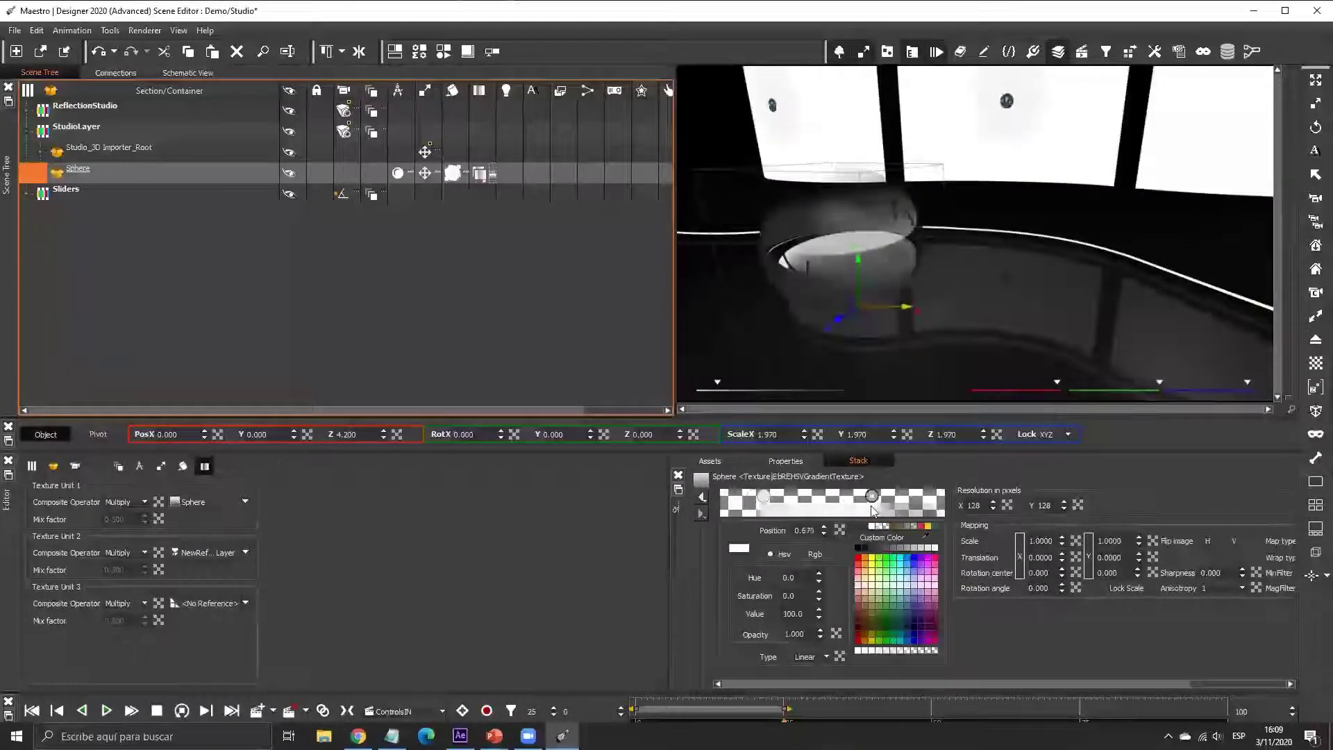
left_click_drag(872, 496, 867, 496)
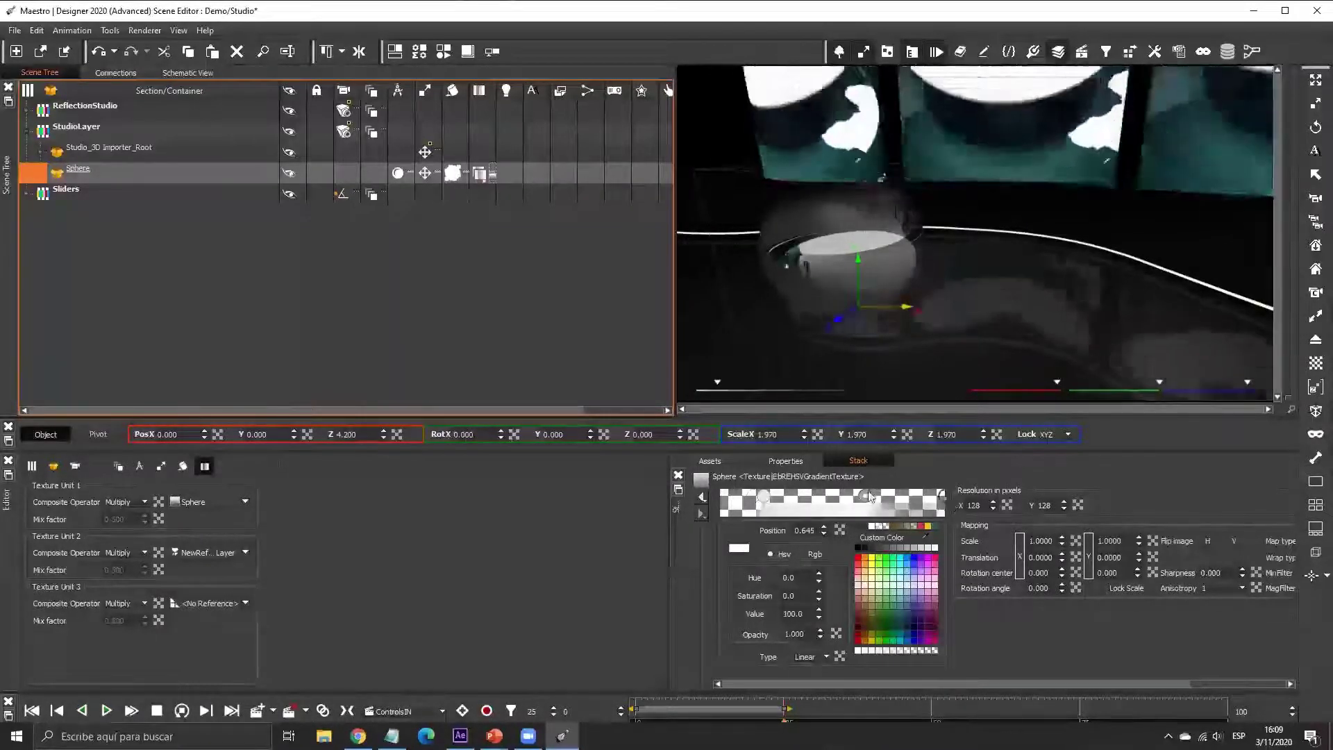
left_click(765, 499)
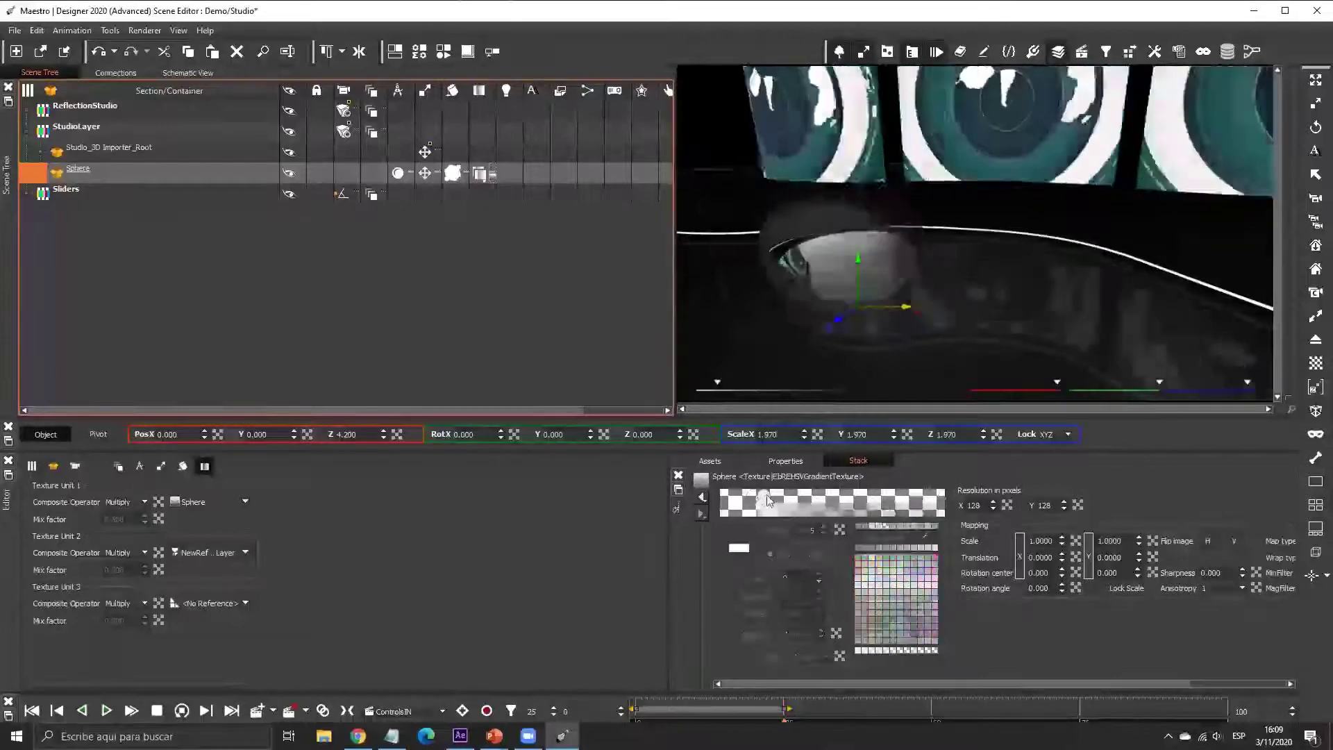
left_click_drag(767, 500, 811, 497)
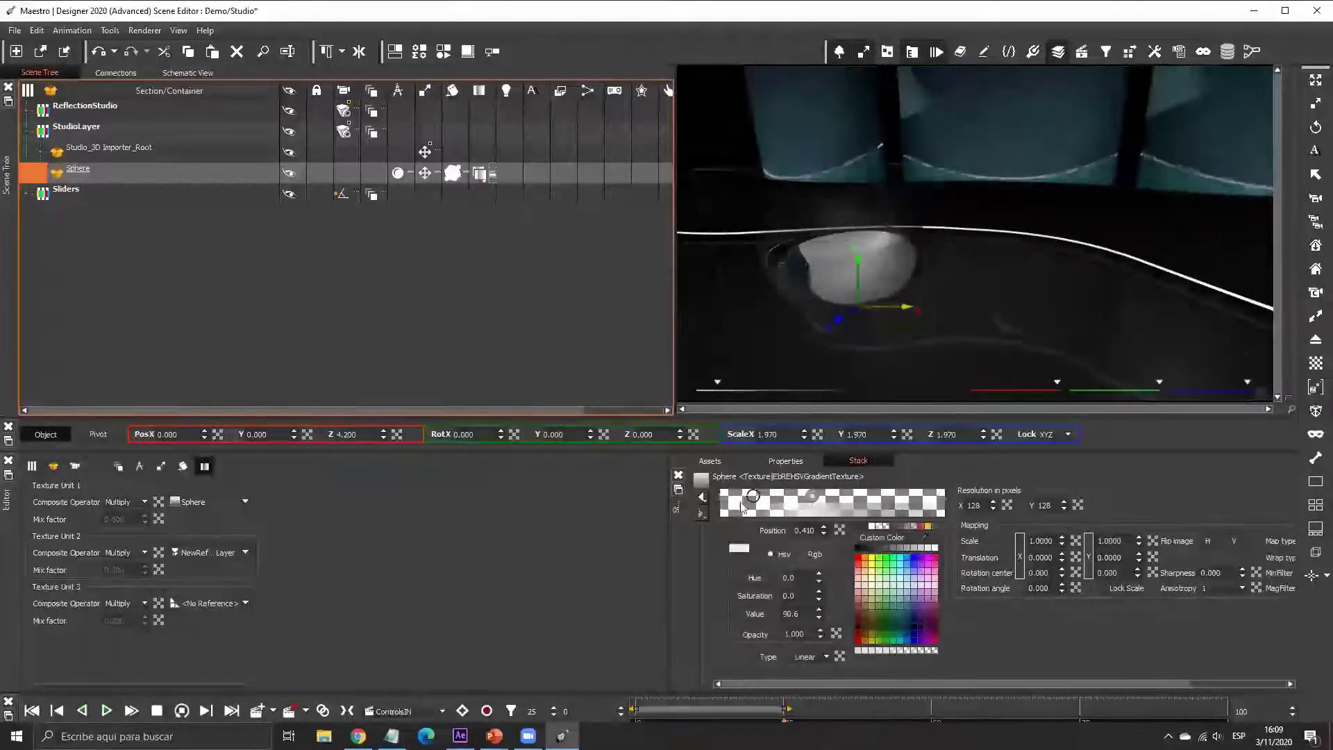
left_click(724, 495)
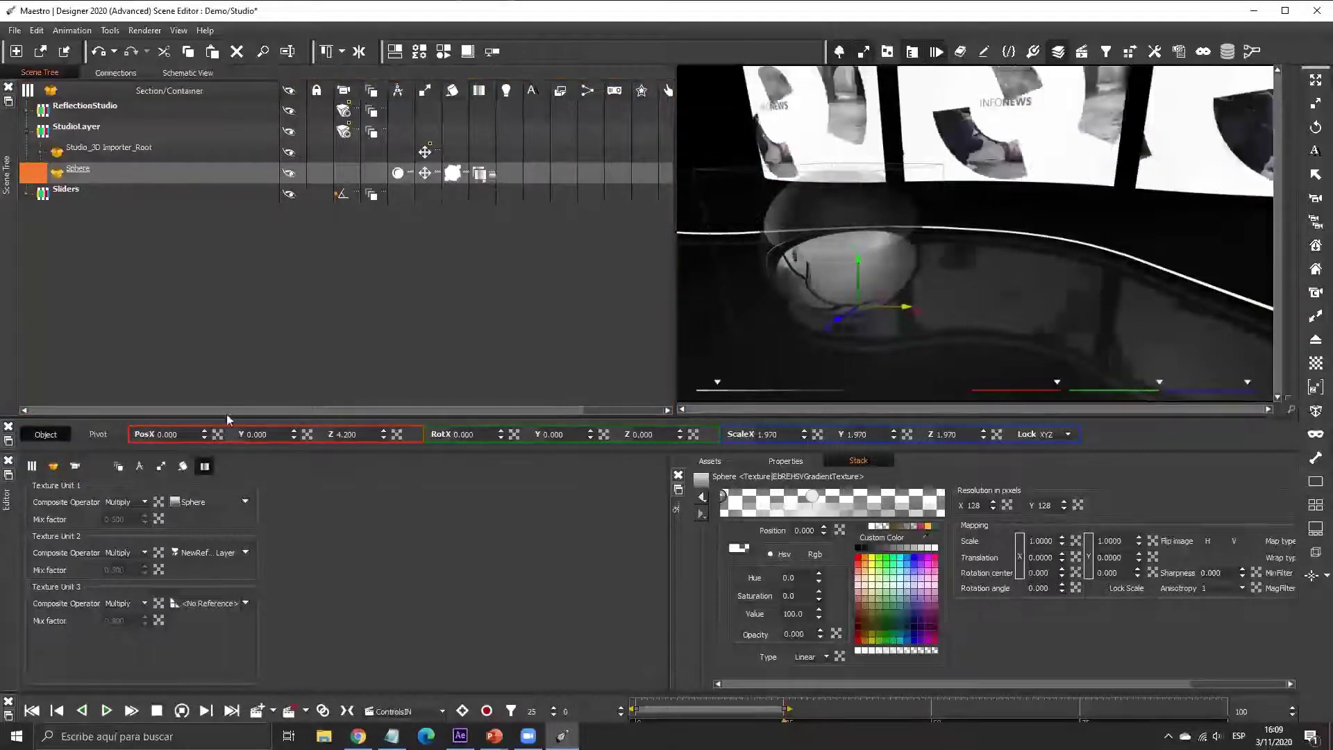
- Reposition the Sphere at X 0.647, Y 0.272 and Z 4.102
left_click(204, 432)
left_click_drag(205, 432, 204, 416)
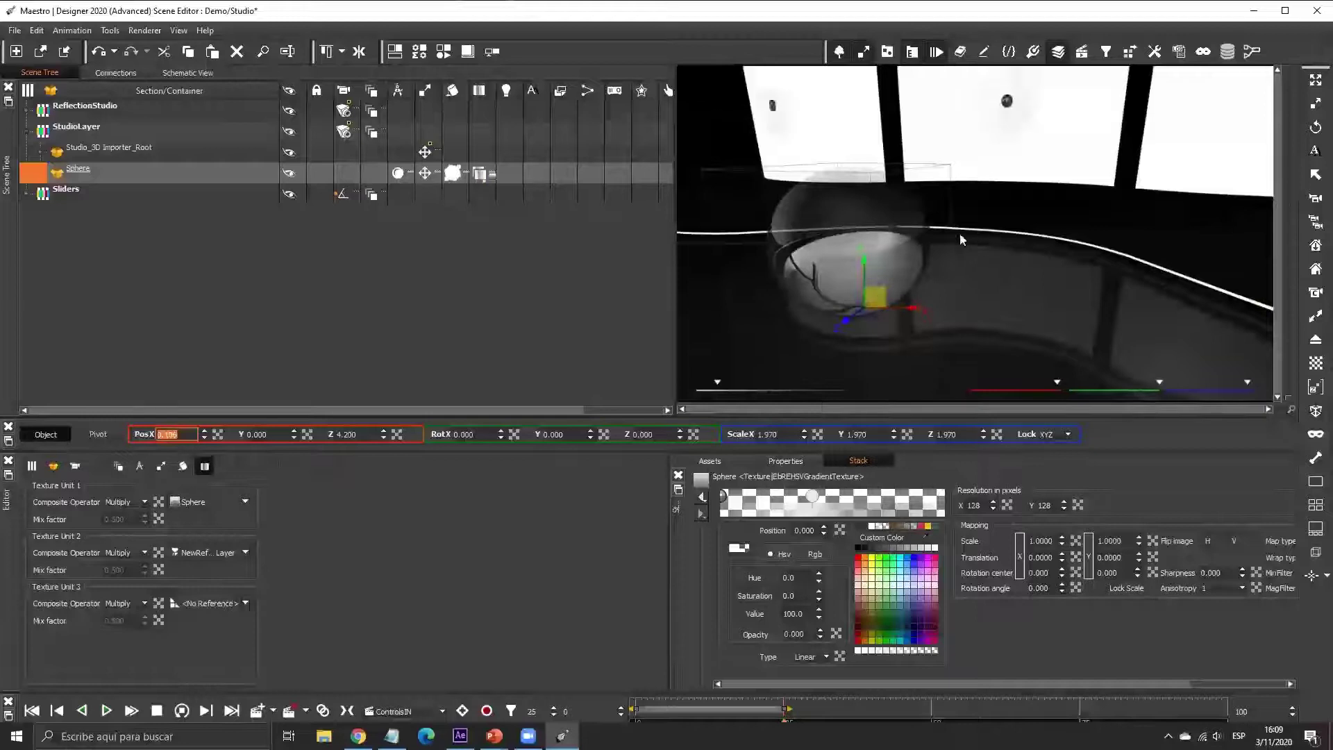
key("ctrl+z")
left_click_drag(986, 317, 945, 305)
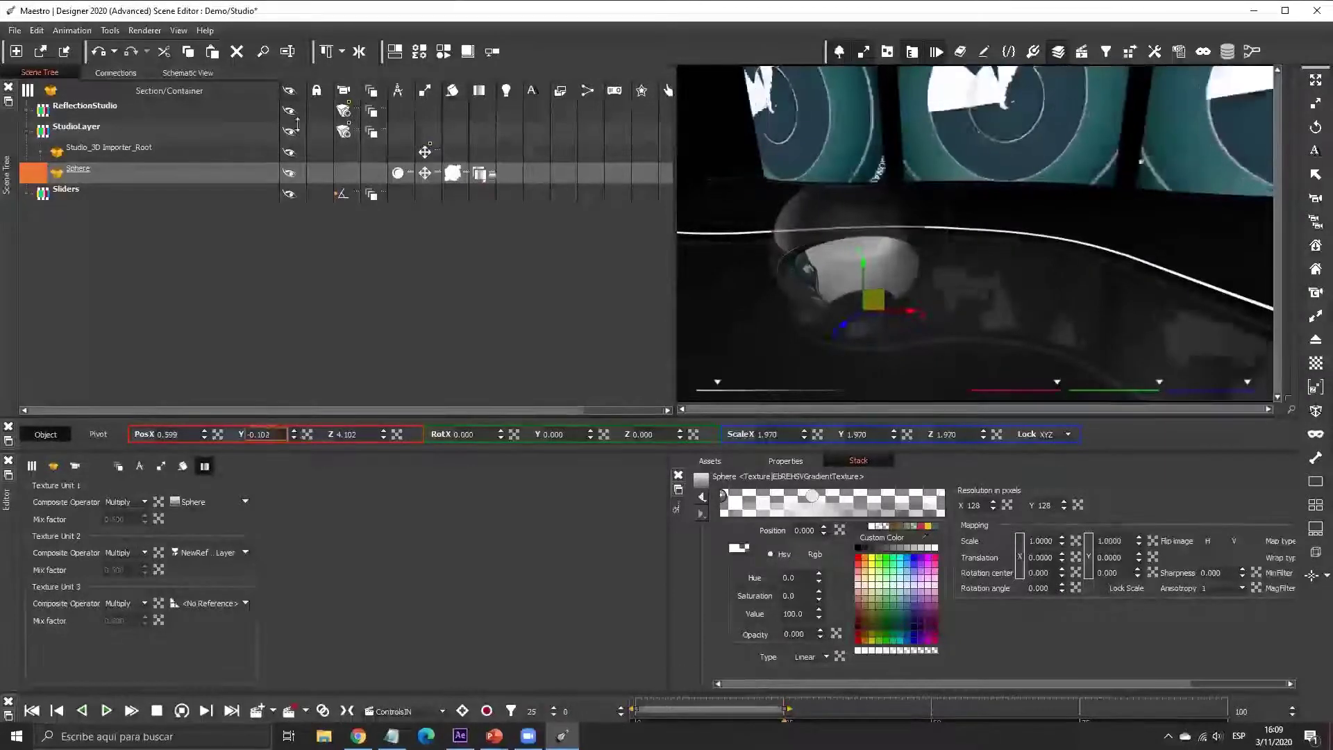
left_click_drag(258, 434, 1314, 670)
left_click_drag(202, 436, 249, 457)
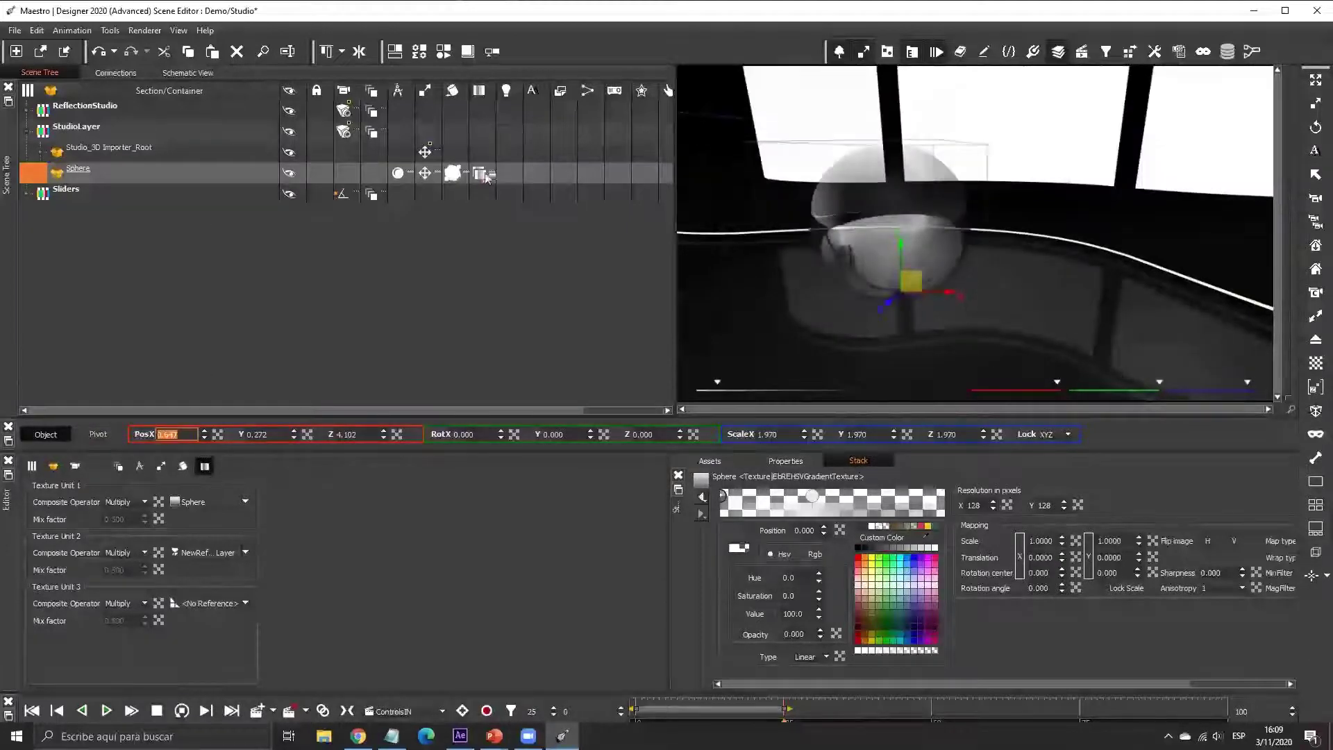
- Make the gradient's opaque stop pure white, add another white stop at 0.602 and move the first one to 0.454
left_click_drag(812, 496, 798, 495)
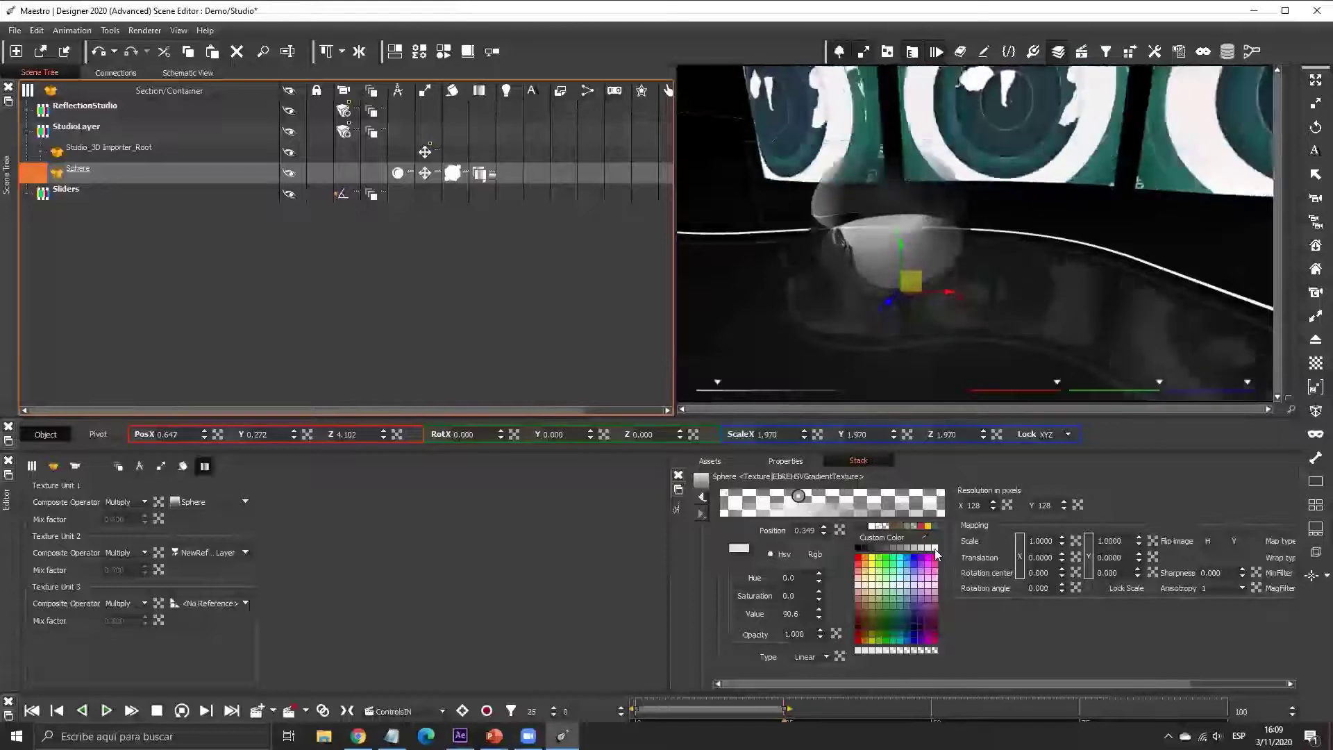
left_click(861, 641)
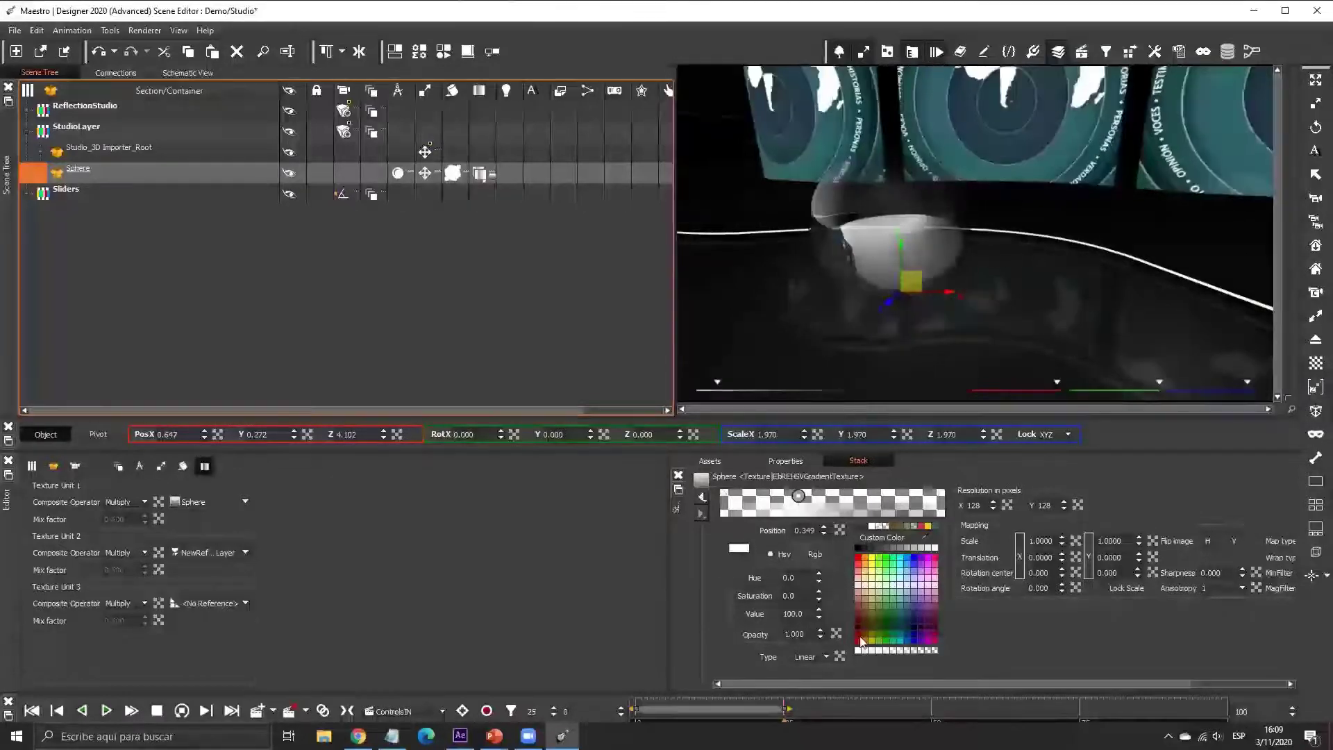
left_click(857, 497)
left_click(861, 649)
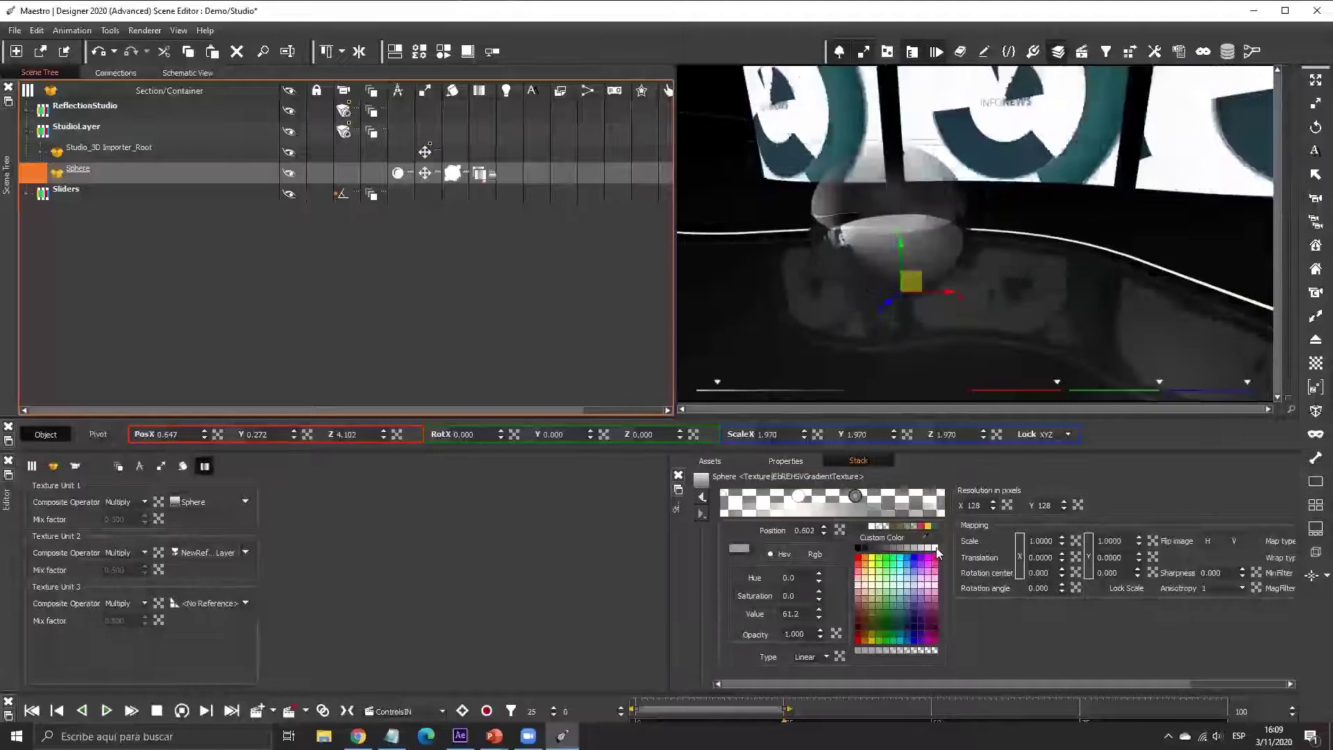
left_click_drag(778, 506, 822, 519)
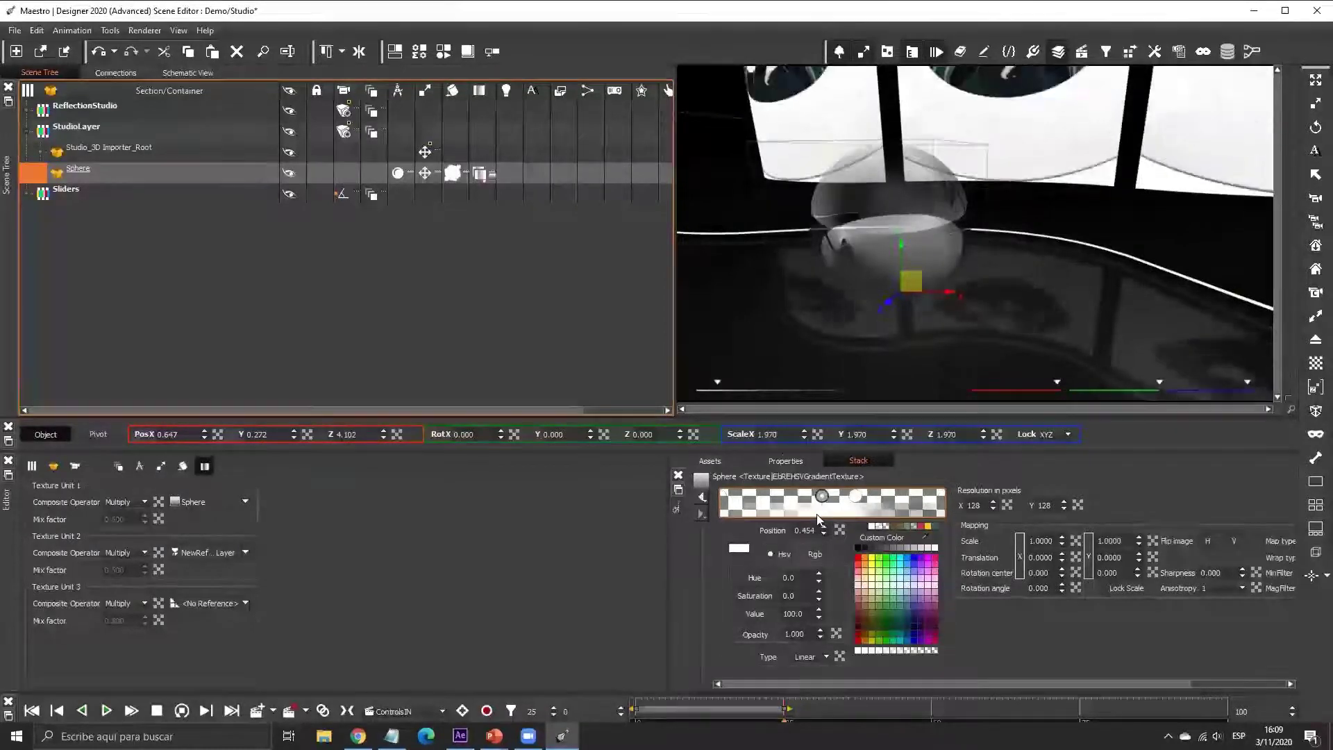
- Try shifting the Sphere's gradient mapping along X and return the translation to 0
left_click(1138, 554)
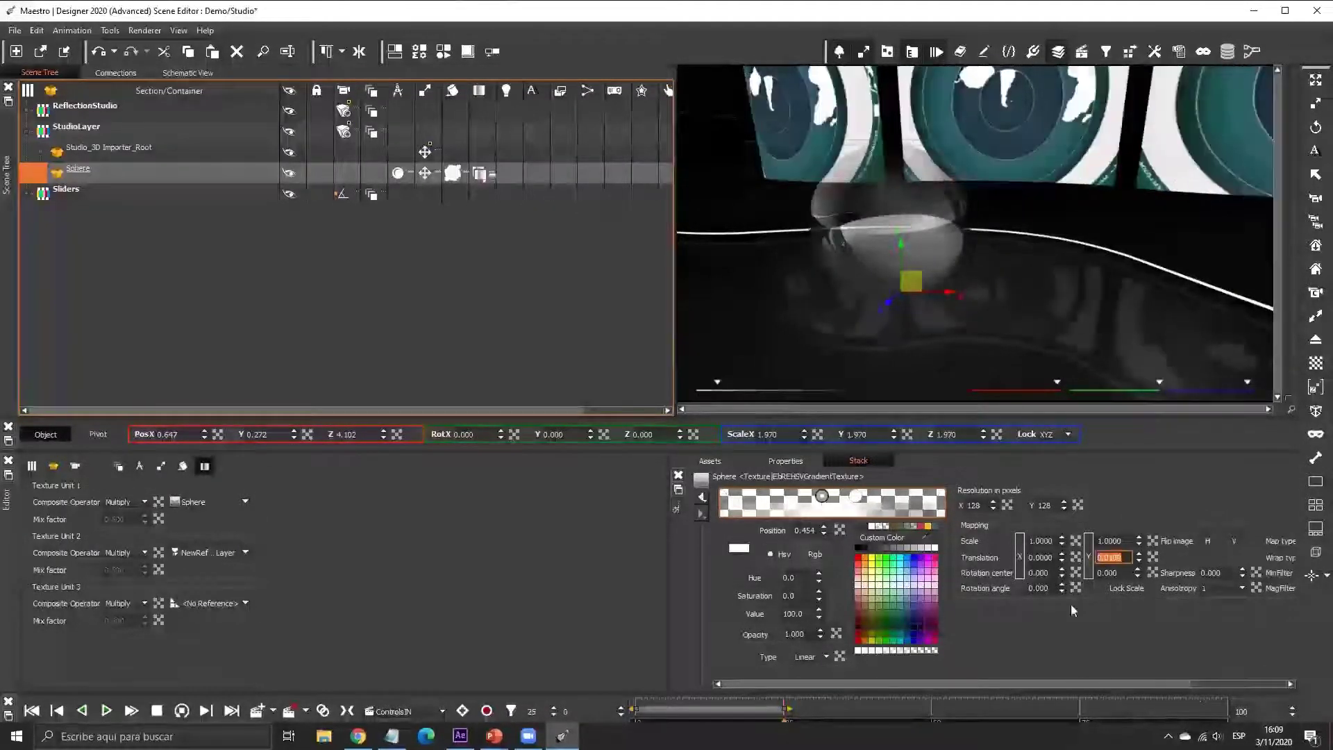
left_click_drag(1065, 345, 1046, 346)
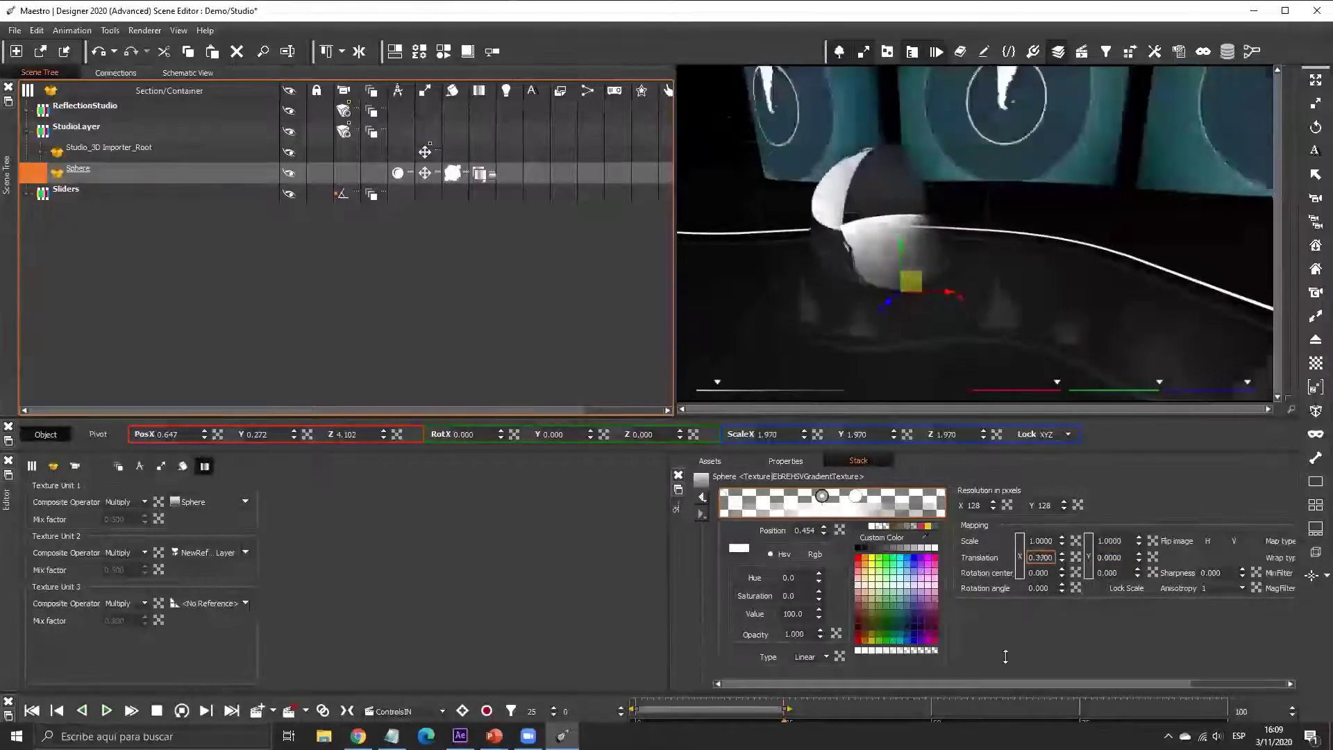
left_click_drag(1062, 556, 1099, 563)
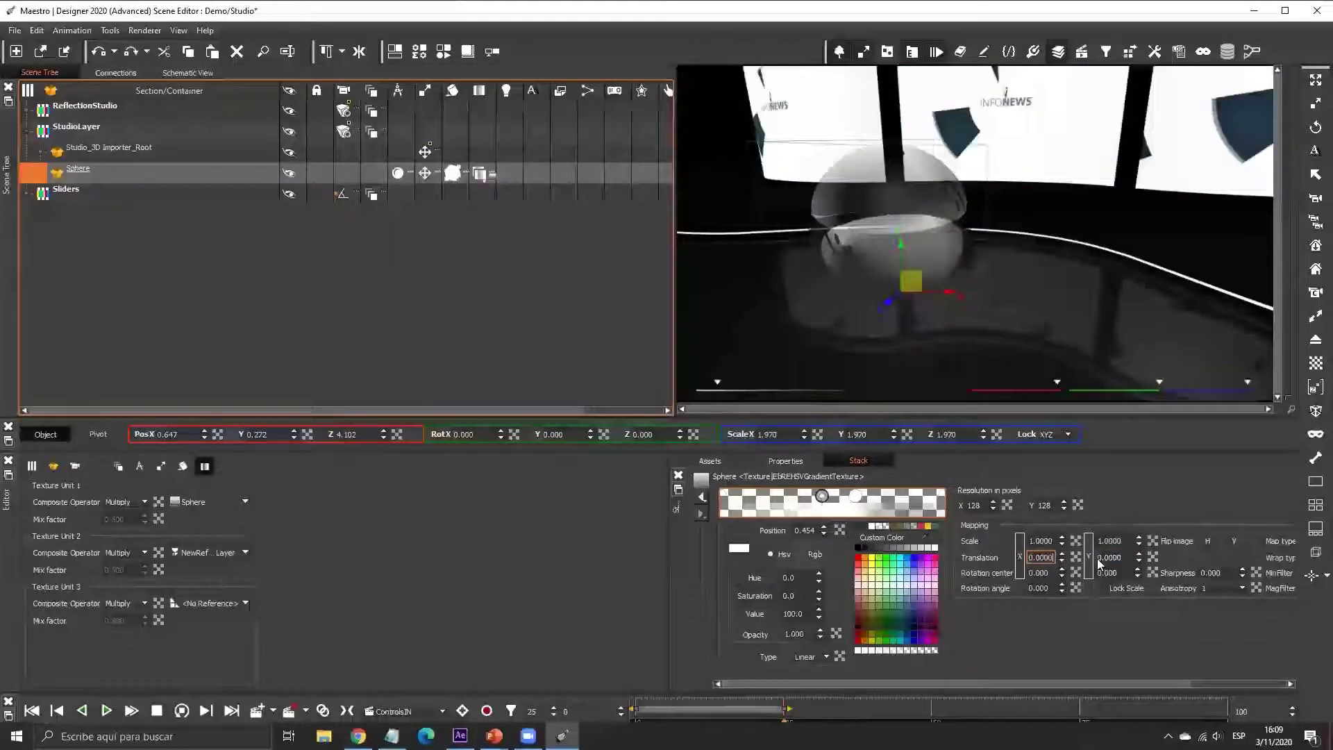
- Apply the Displacement shader from the Misc Shaders assets to the Sphere
left_click(710, 460)
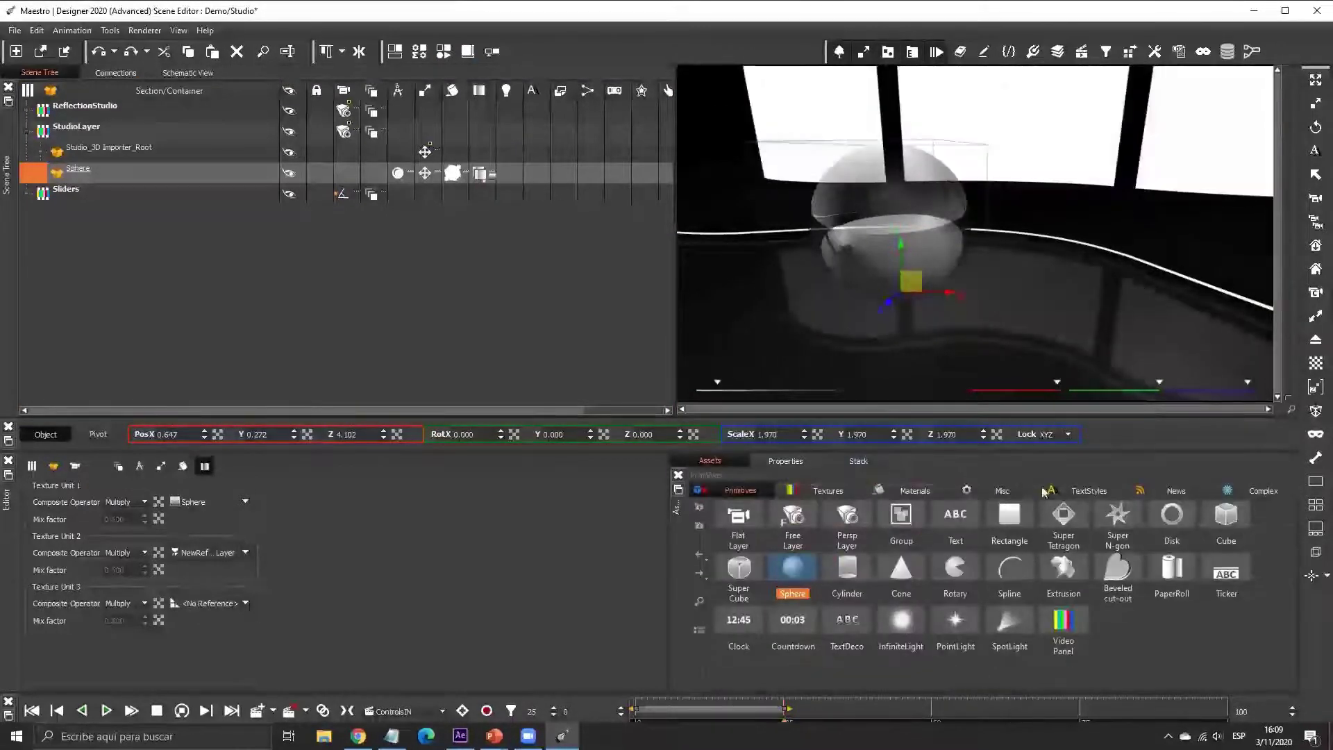
left_click(1000, 490)
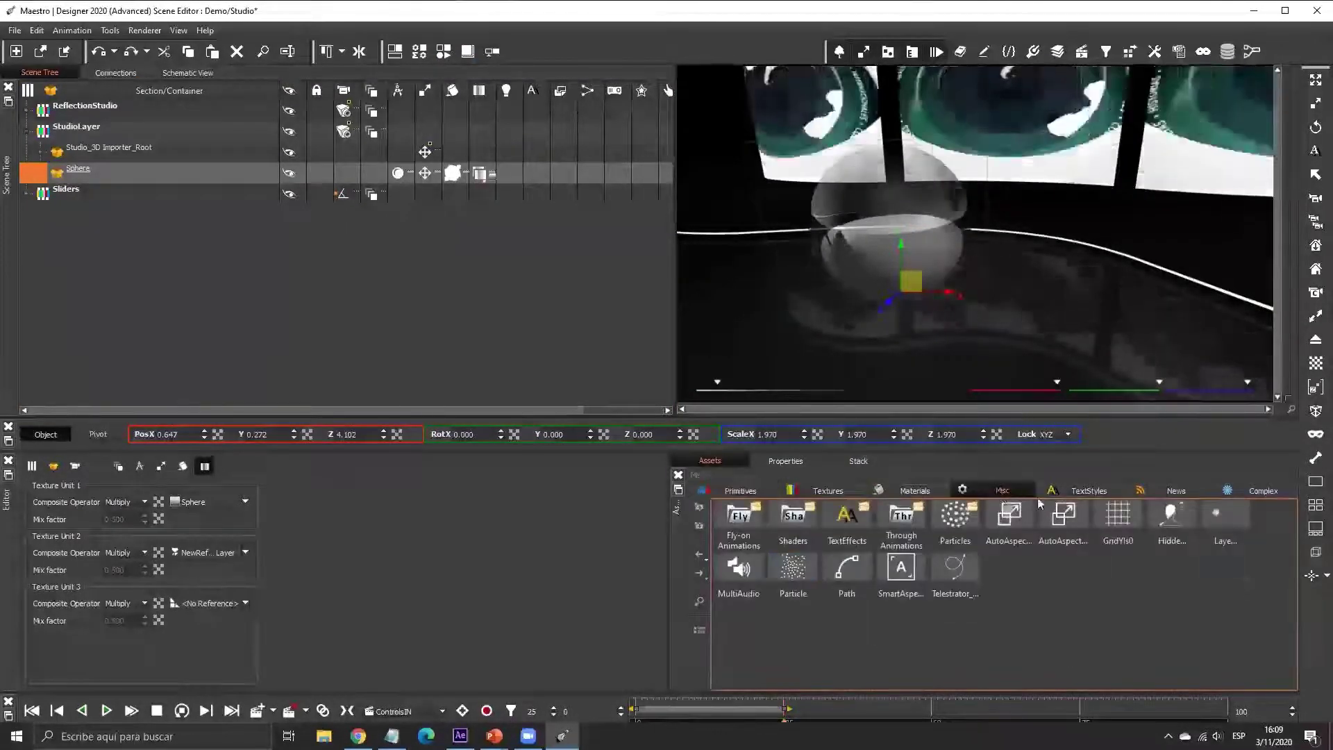
double_click(856, 525)
left_click_drag(912, 516, 105, 172)
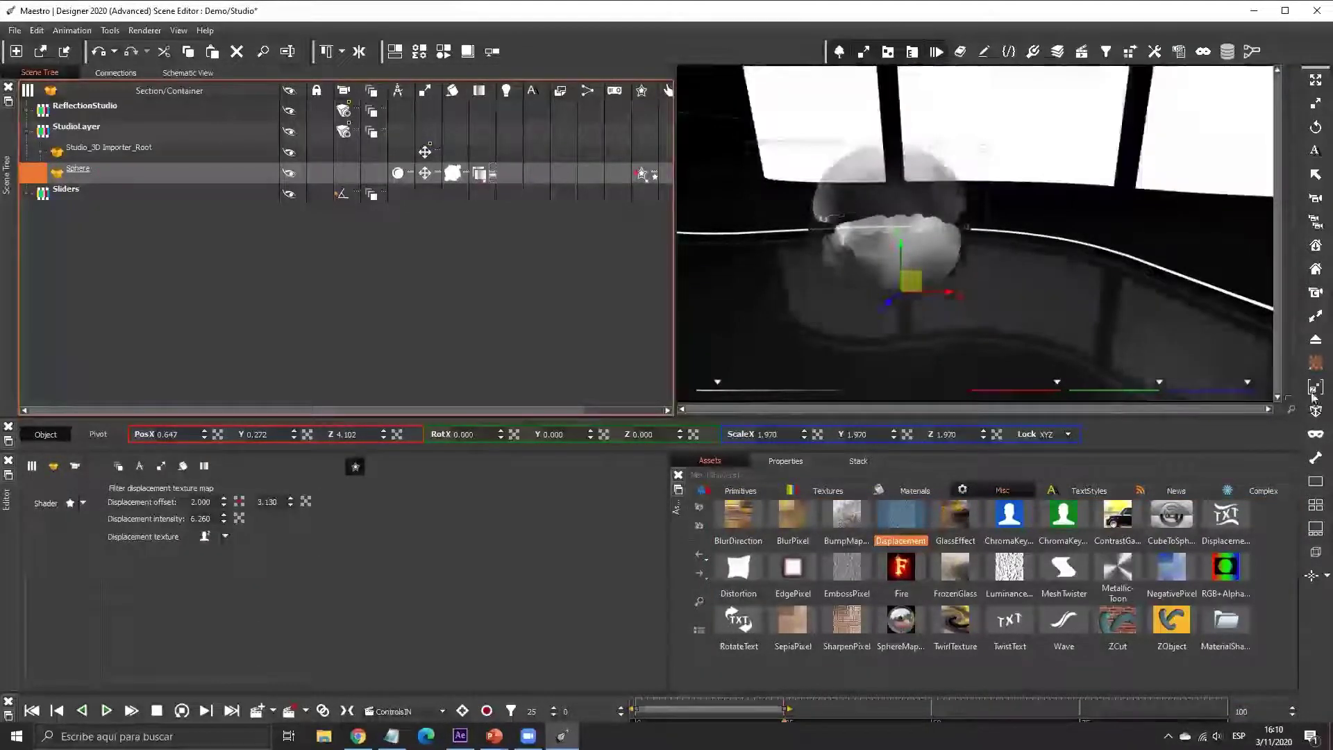
- Try different displacement intensities on the Sphere's shader, including 0.36 and 18.46, while viewing the Sphere up close
scroll(1281, 190, "up", 3)
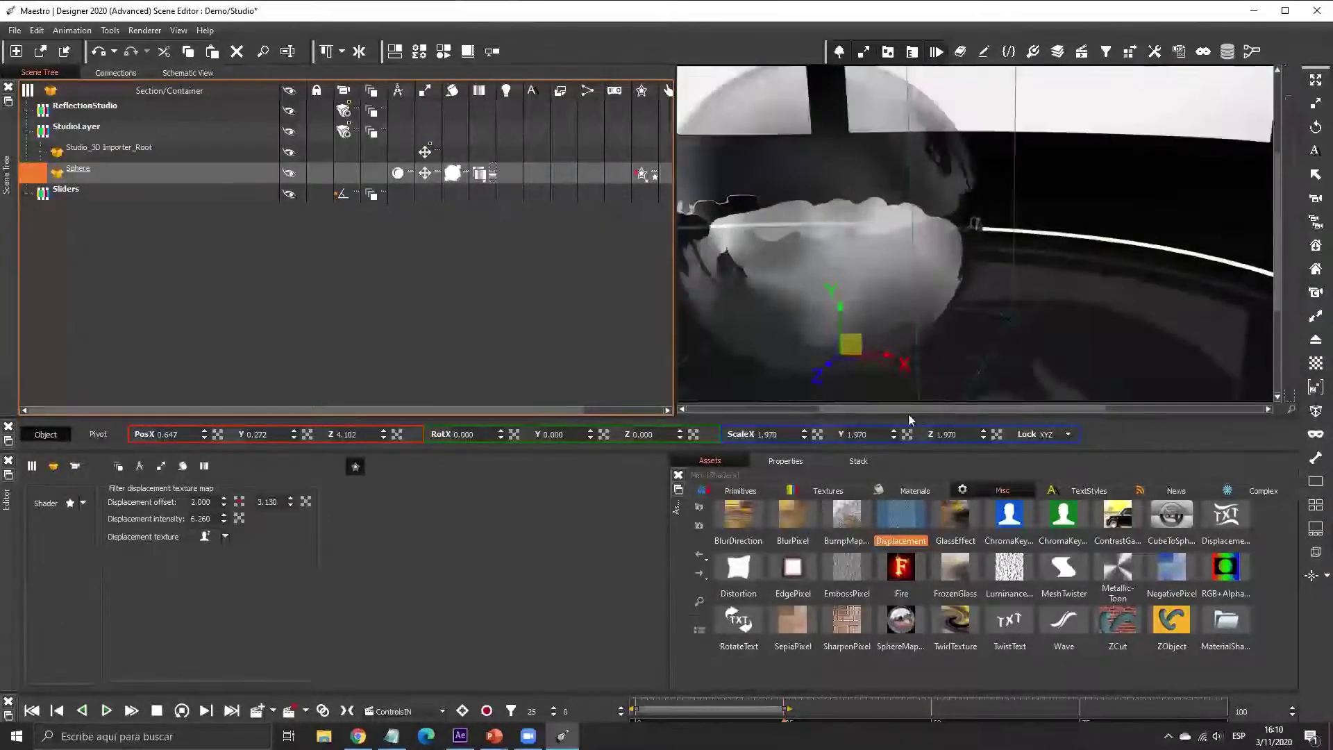
left_click_drag(908, 414, 863, 414)
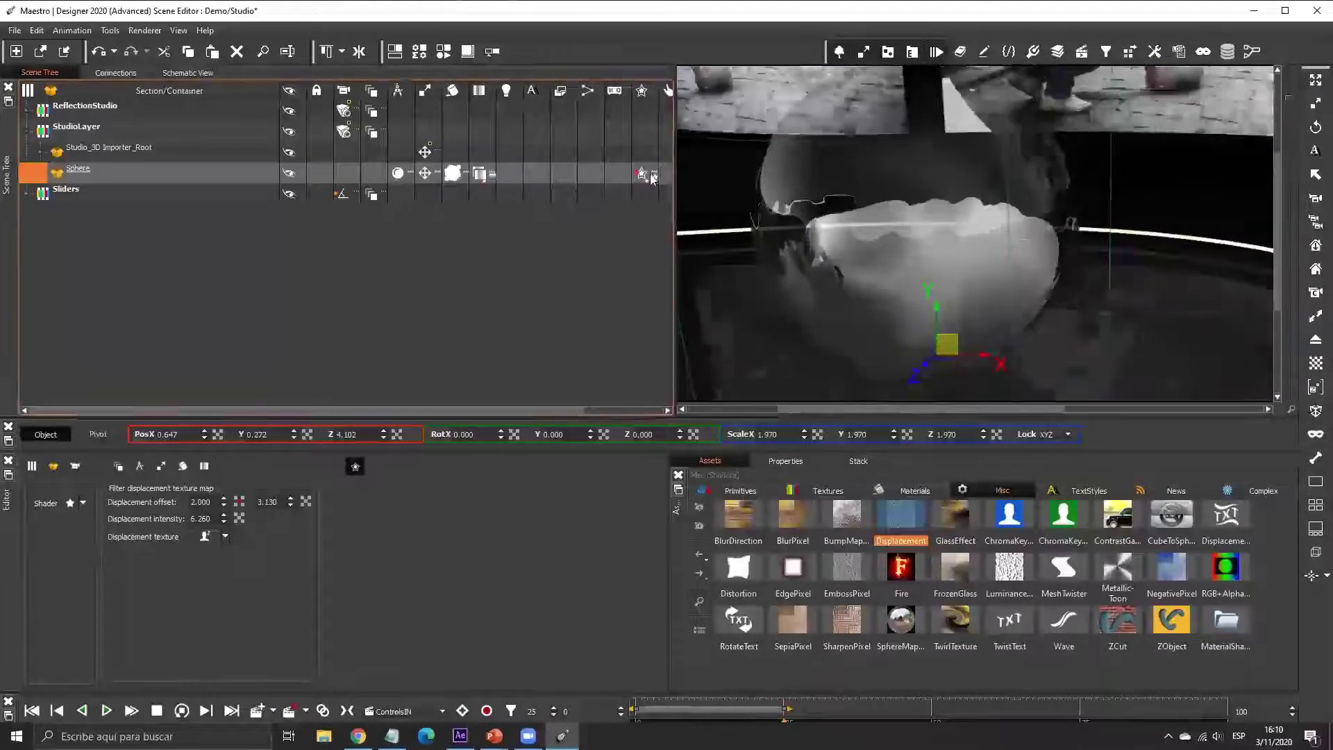
type("0.36")
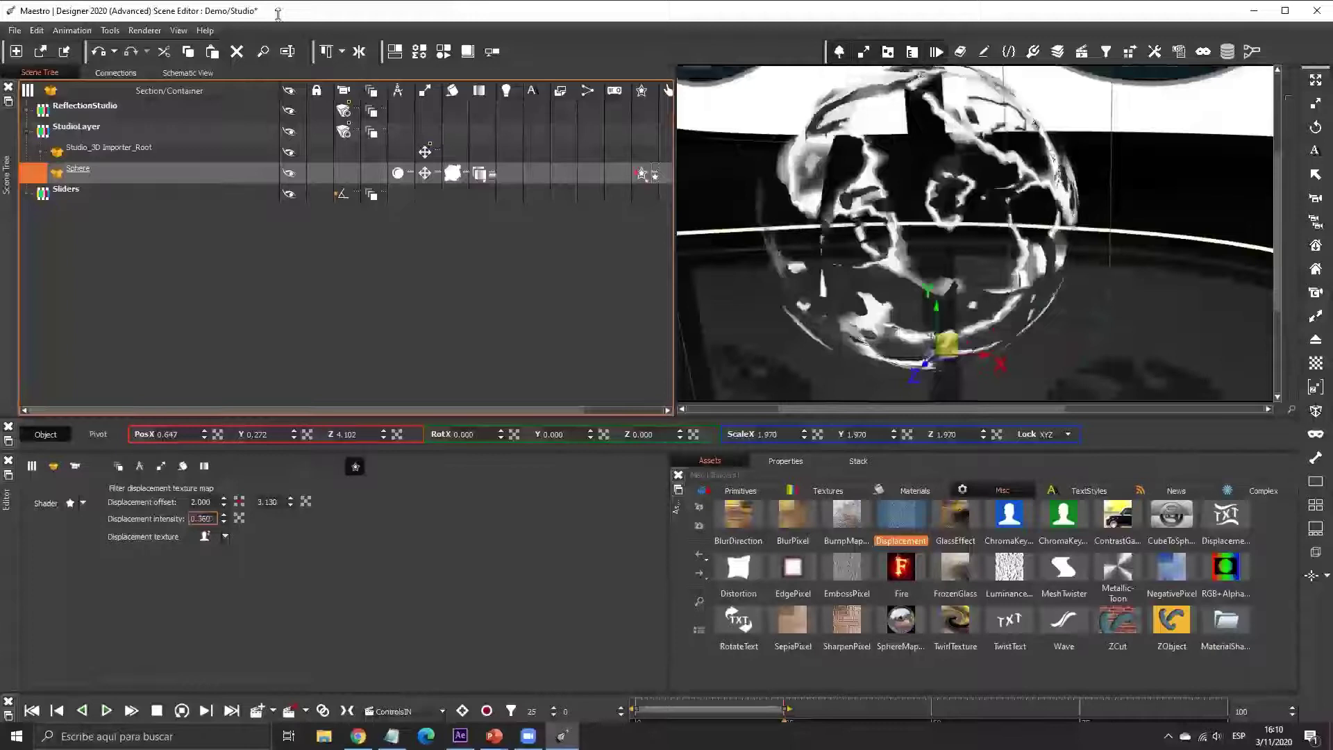
type("18.46")
key("Return")
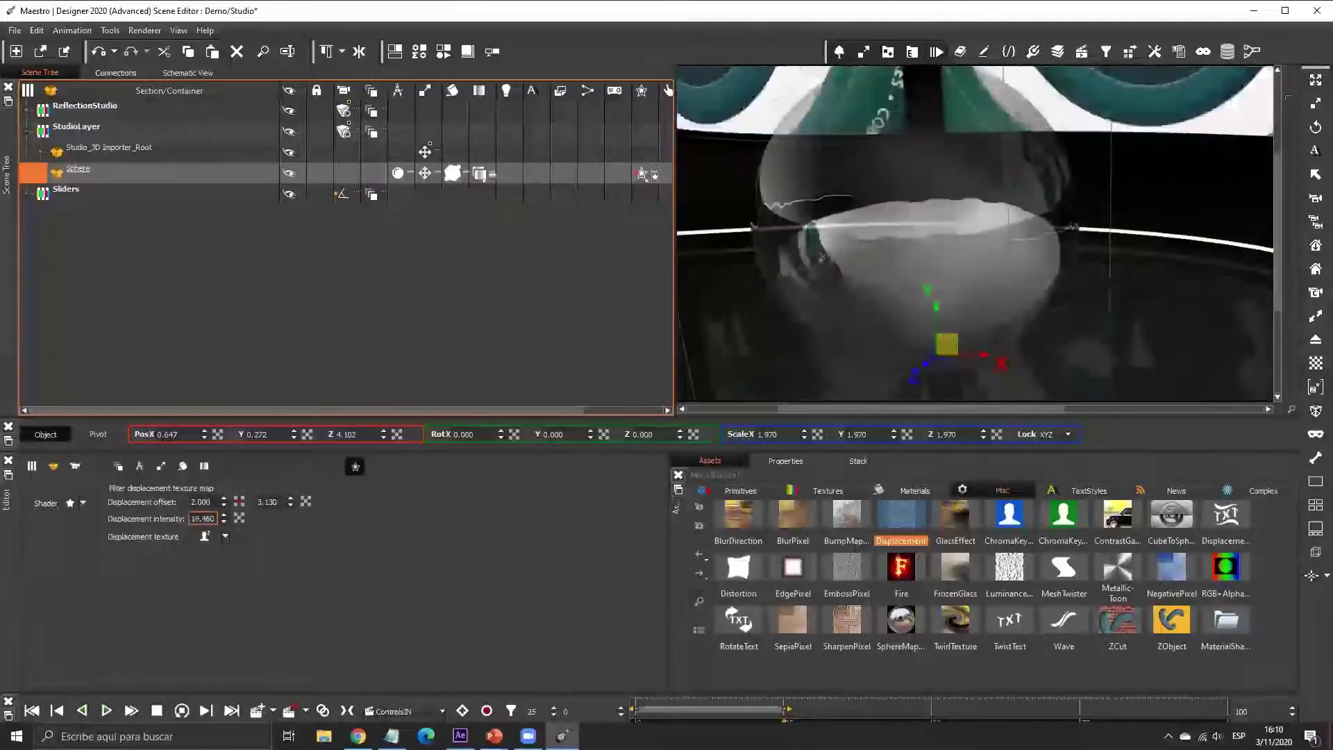
type("24.56")
key("Return")
left_click_drag(1010, 33, 830, 689)
left_click_drag(692, 234, 272, 559)
left_click_drag(103, 188, 232, 522)
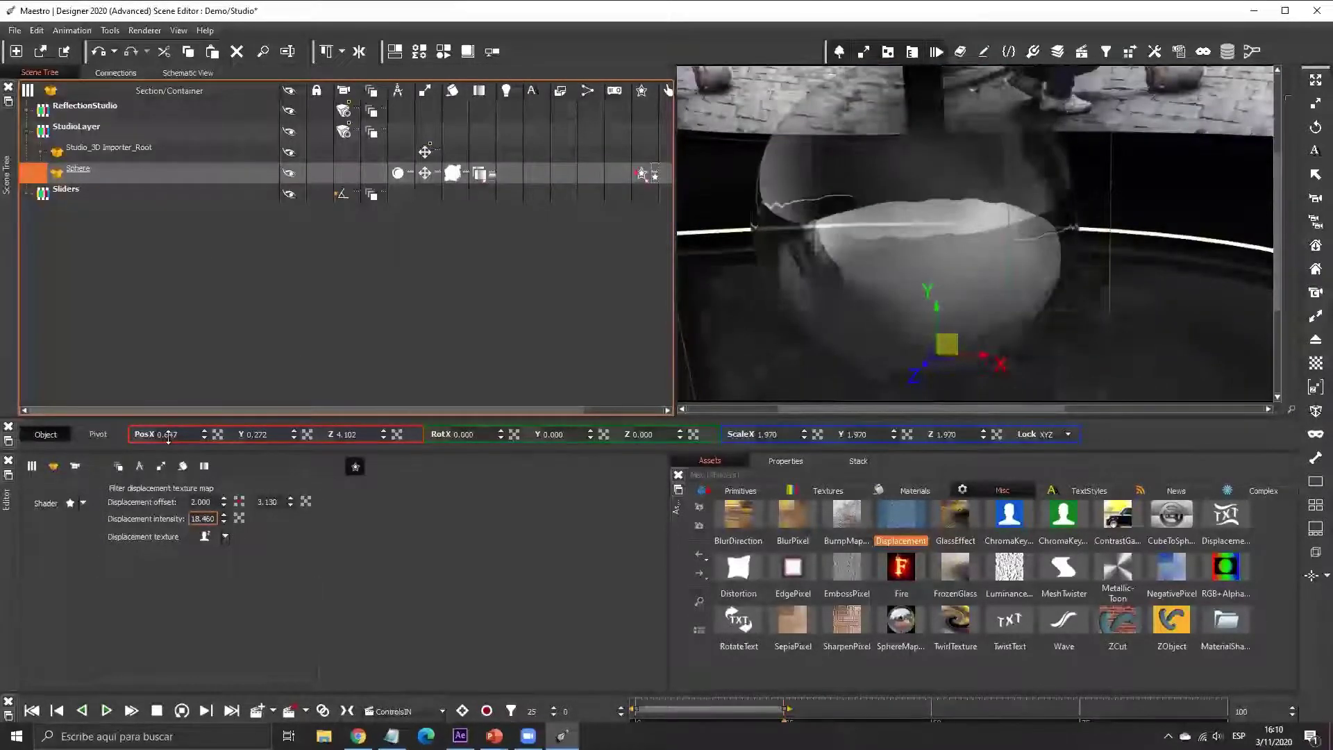
- Load alpha4.bmp from the Shaders-Assets folder as the shader's displacement texture
left_click(204, 536)
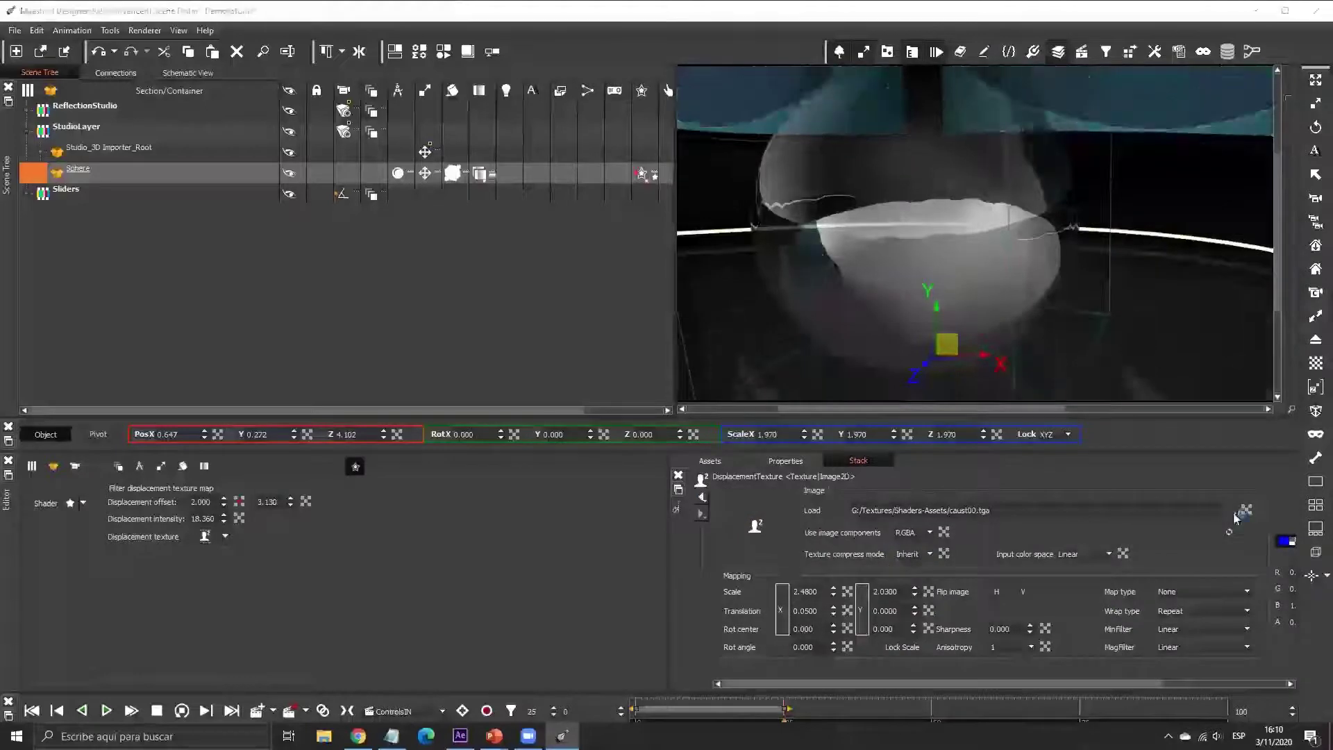
left_click(1227, 513)
left_click(708, 409)
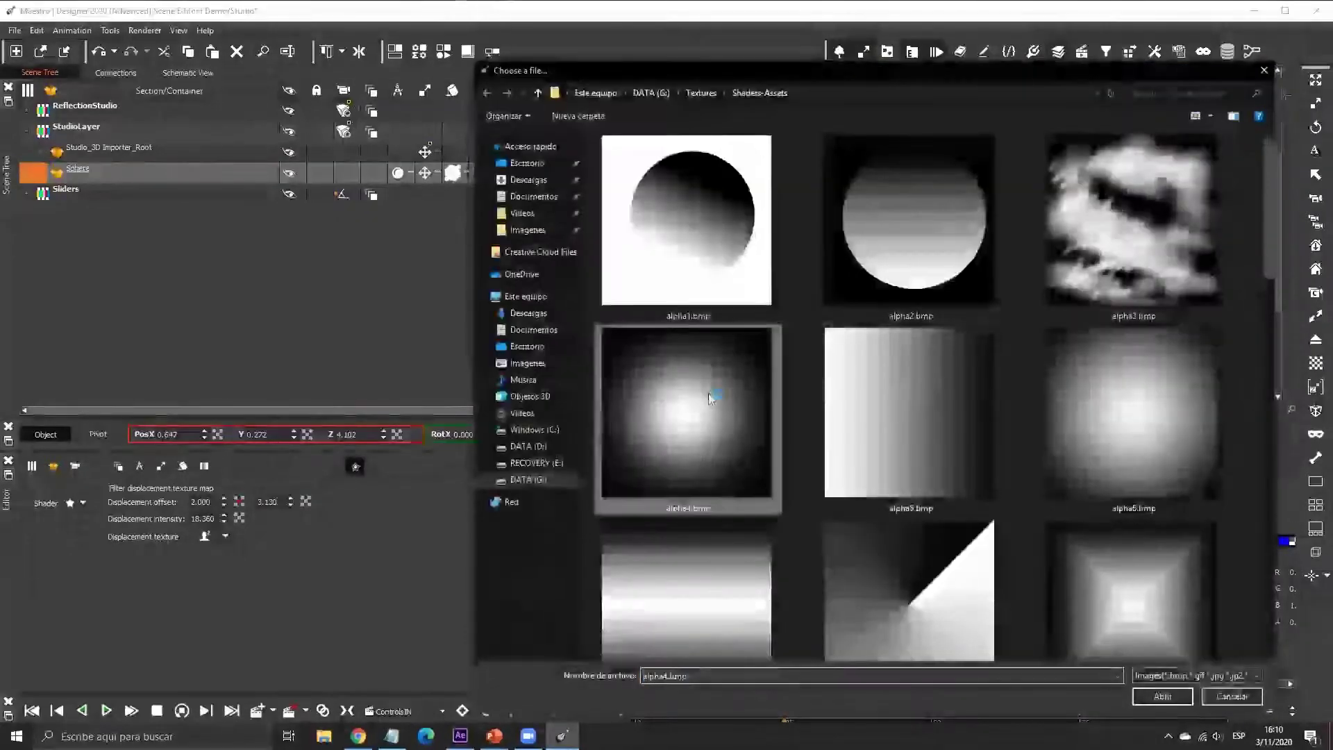
left_click(1161, 695)
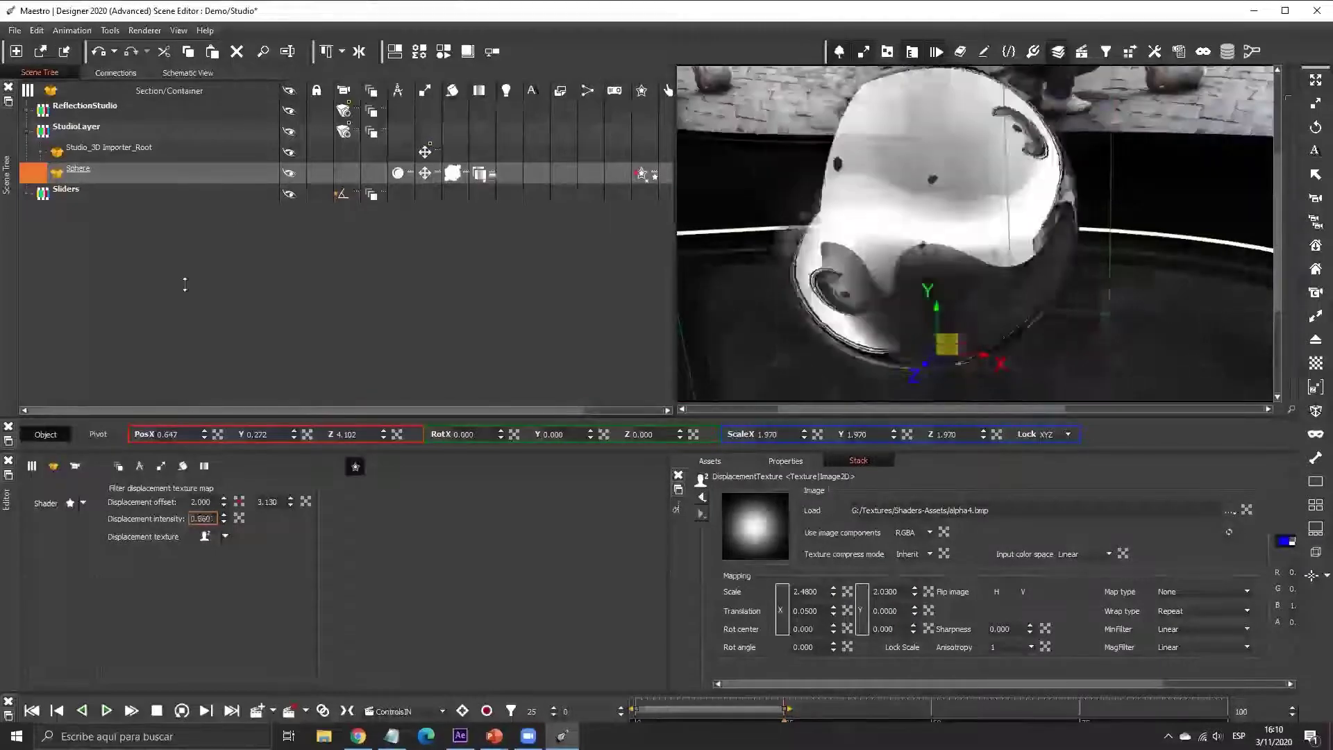
- Set the shader's displacement intensity to 10.66 and shift the Sphere slightly in the positive X direction
type("1.060")
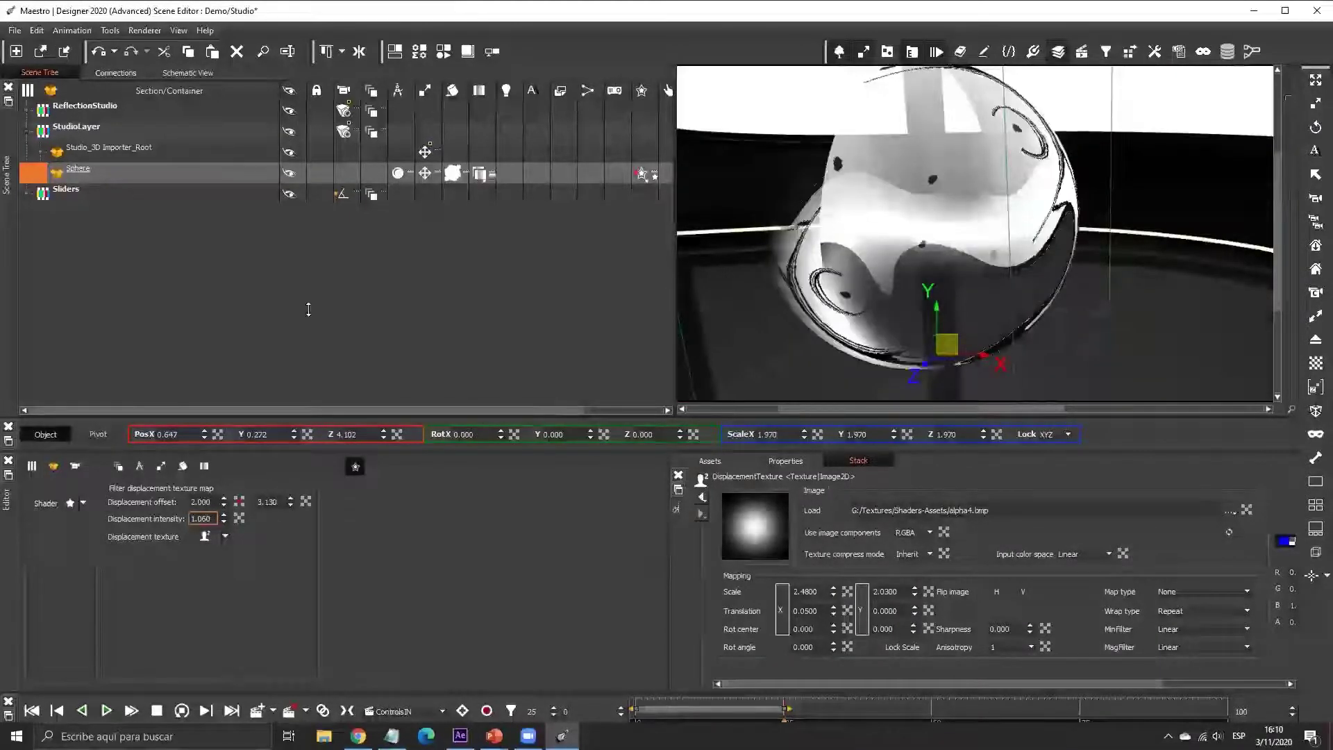
type("10.660")
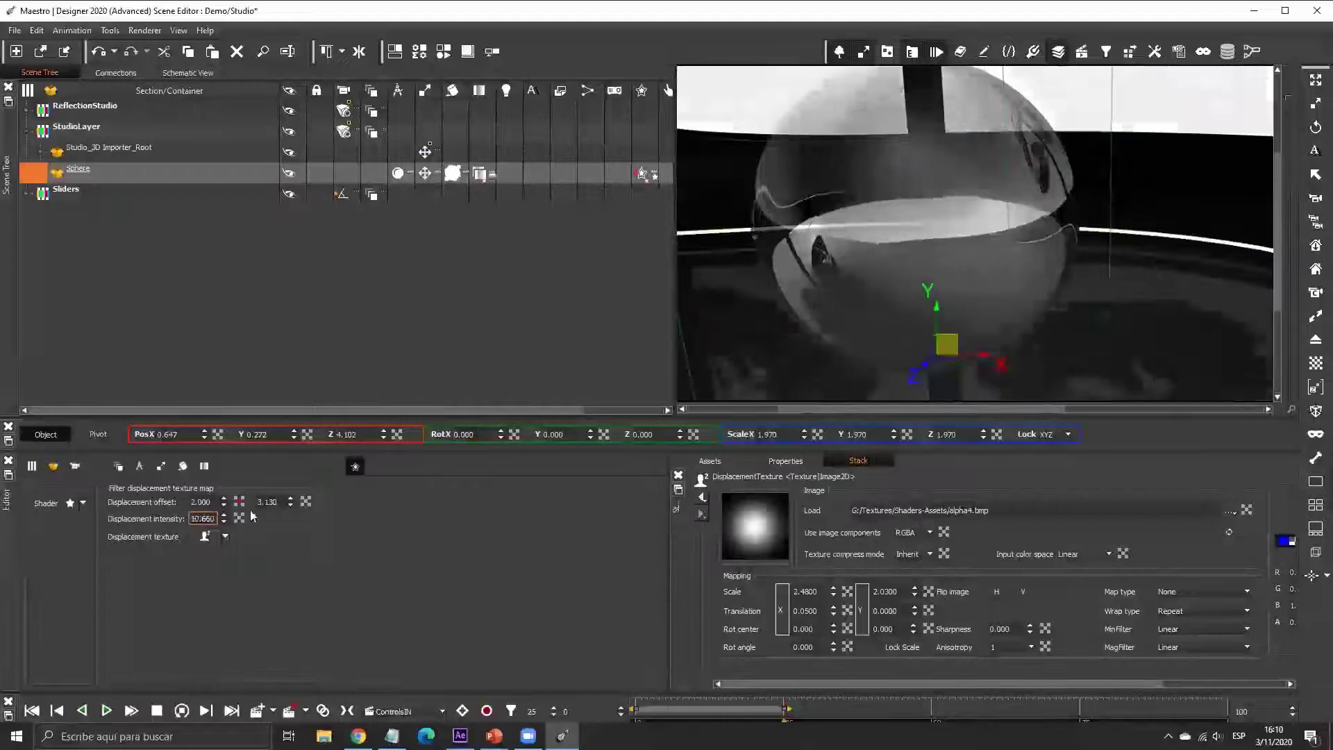
key("Return")
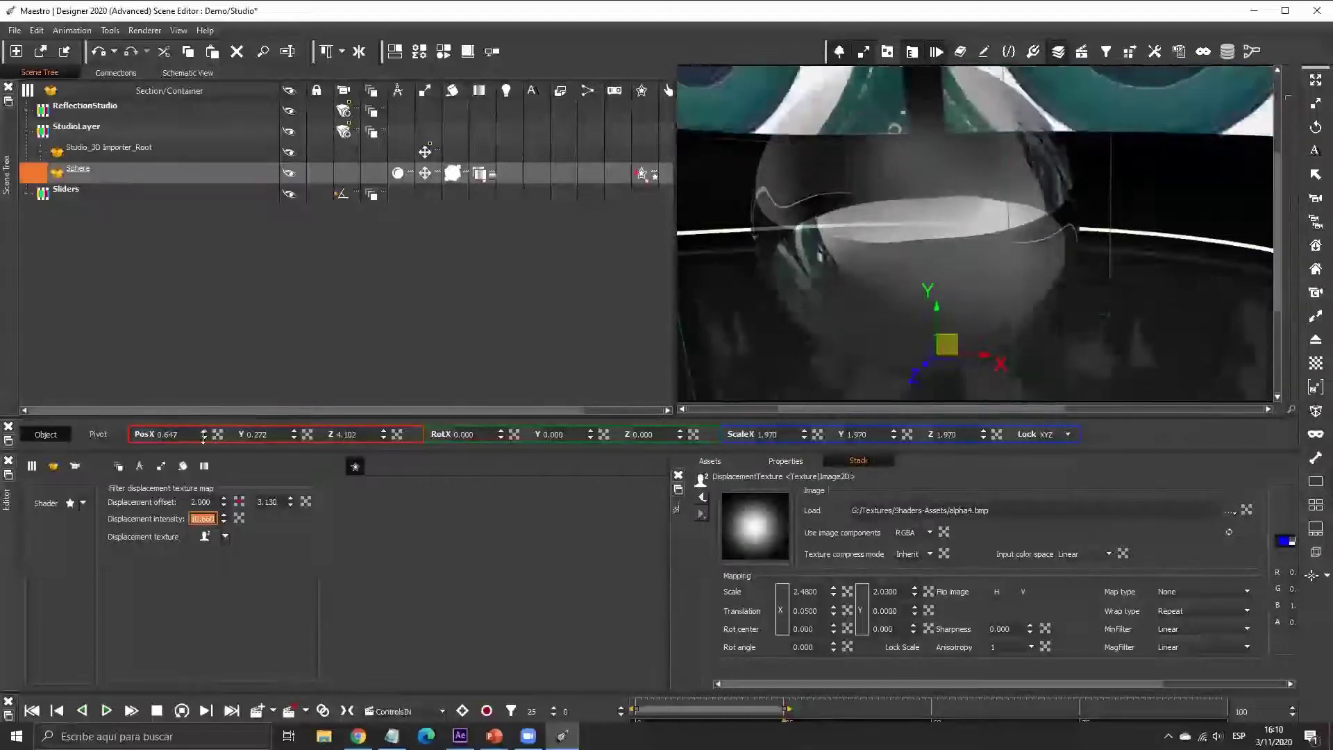
left_click_drag(203, 436, 539, 321)
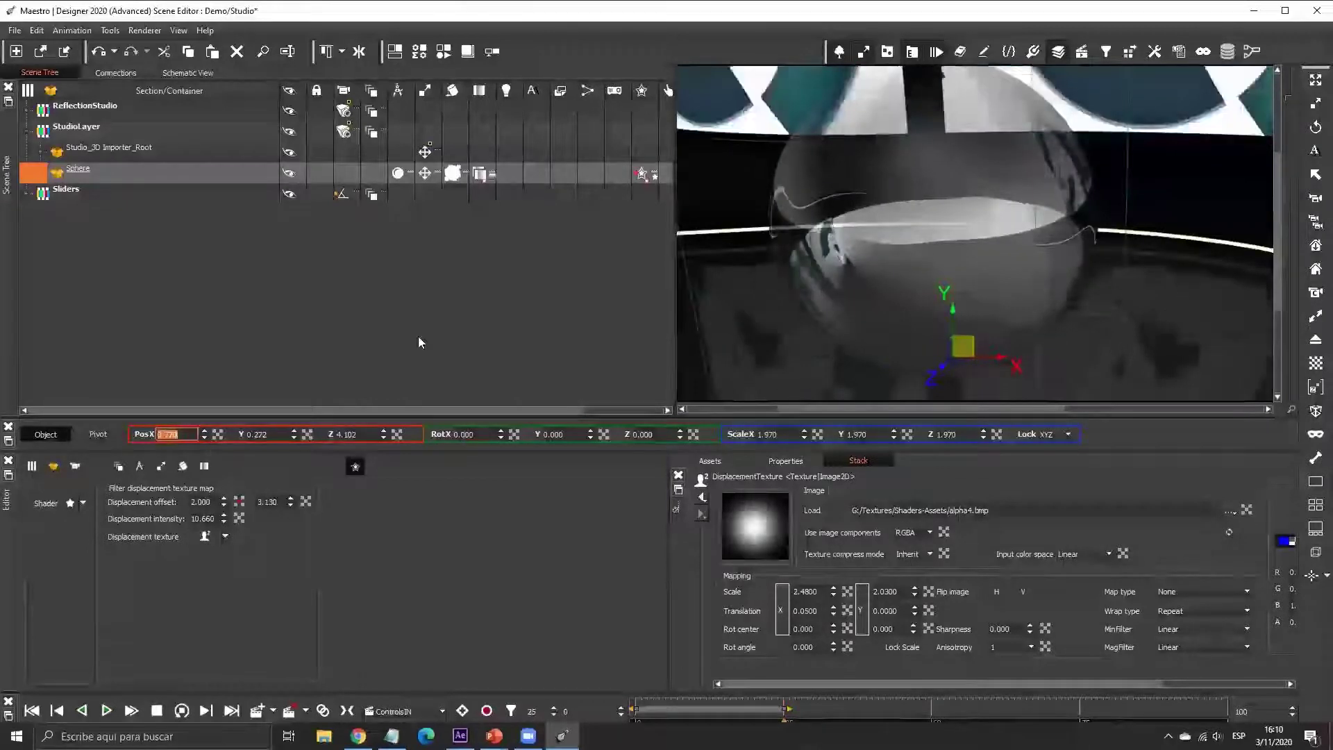
- Assign a new Turbulence texture to texture unit 3 of the Sphere's multi texture
left_click(453, 175)
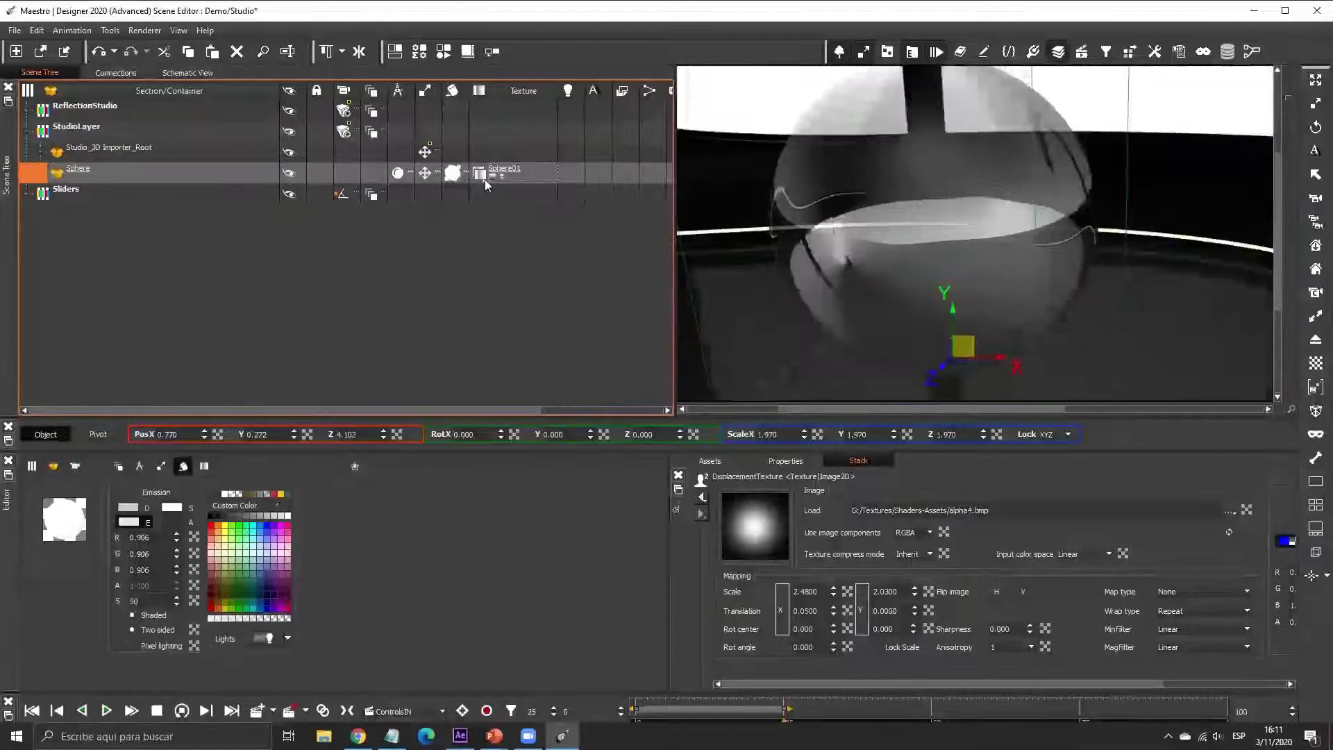
left_click(480, 174)
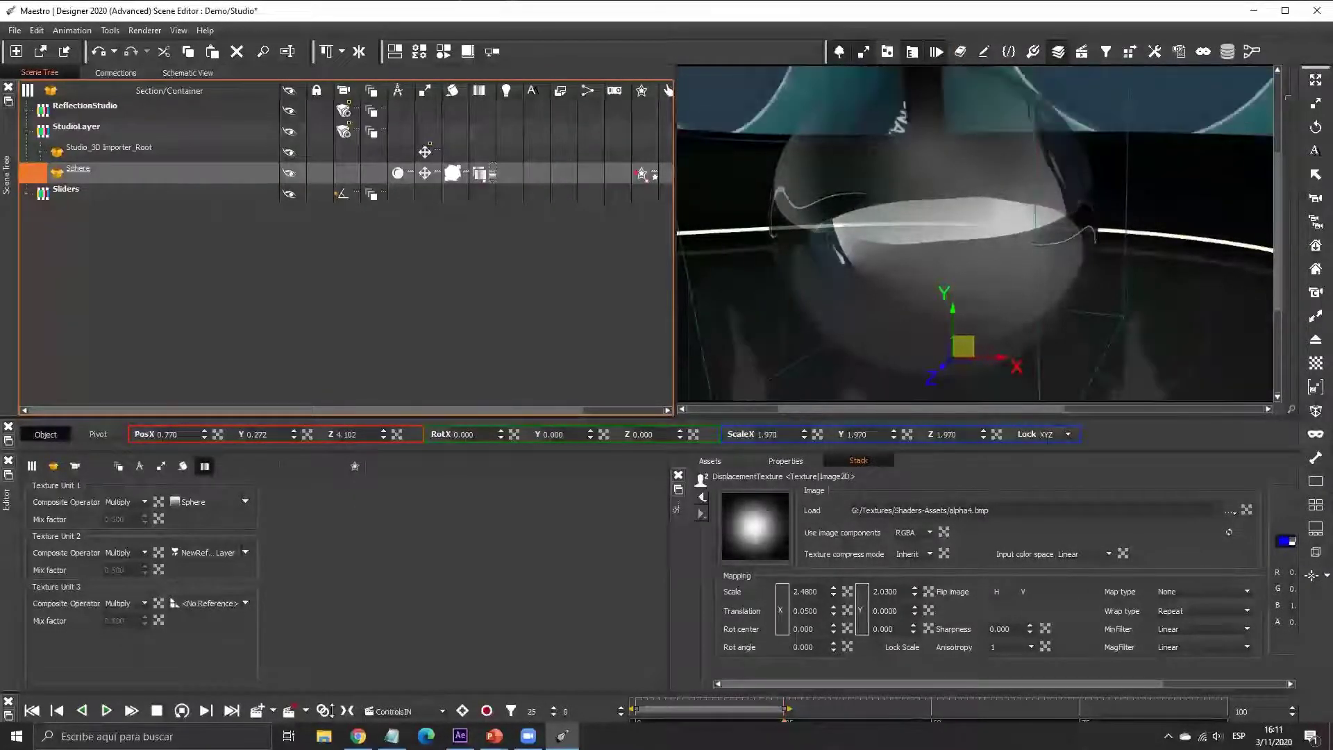
left_click(245, 602)
left_click(361, 722)
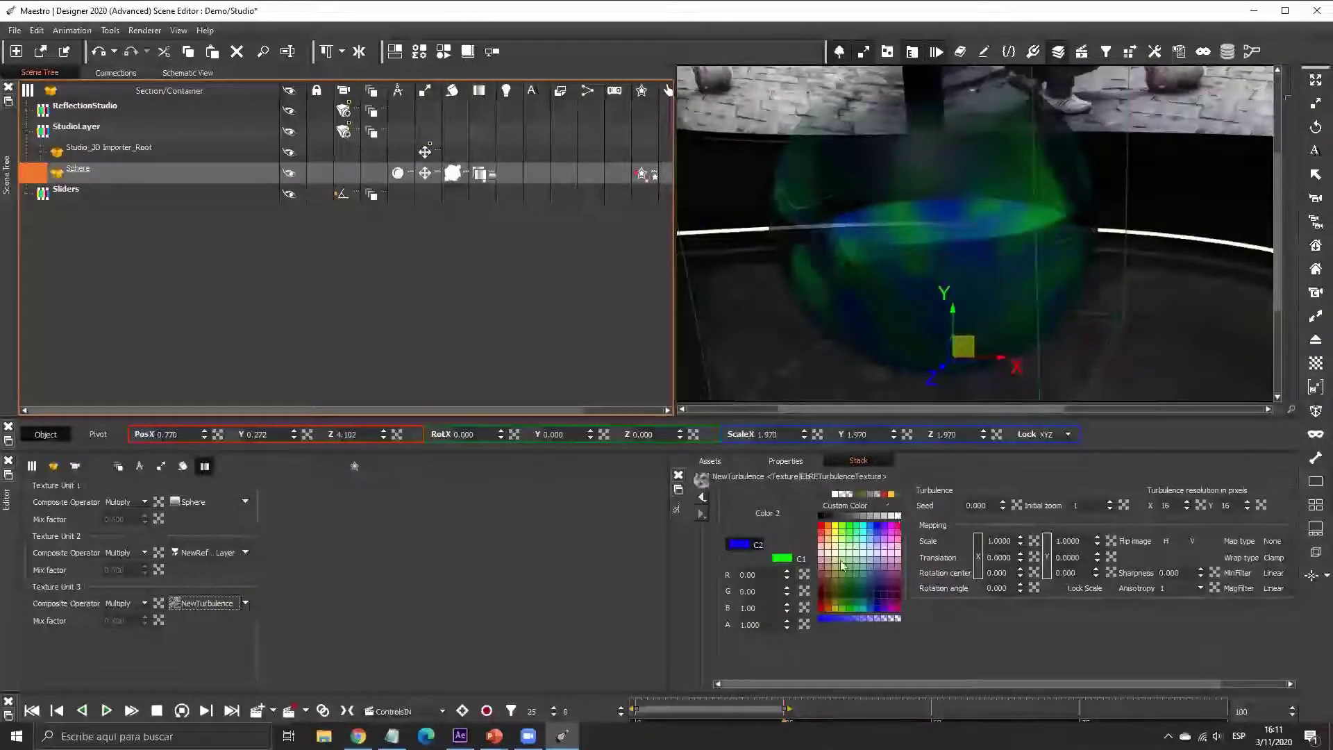
- Set the turbulence texture's two colours to white and dark grey (0.27) and its initial zoom to 18
left_click(783, 558)
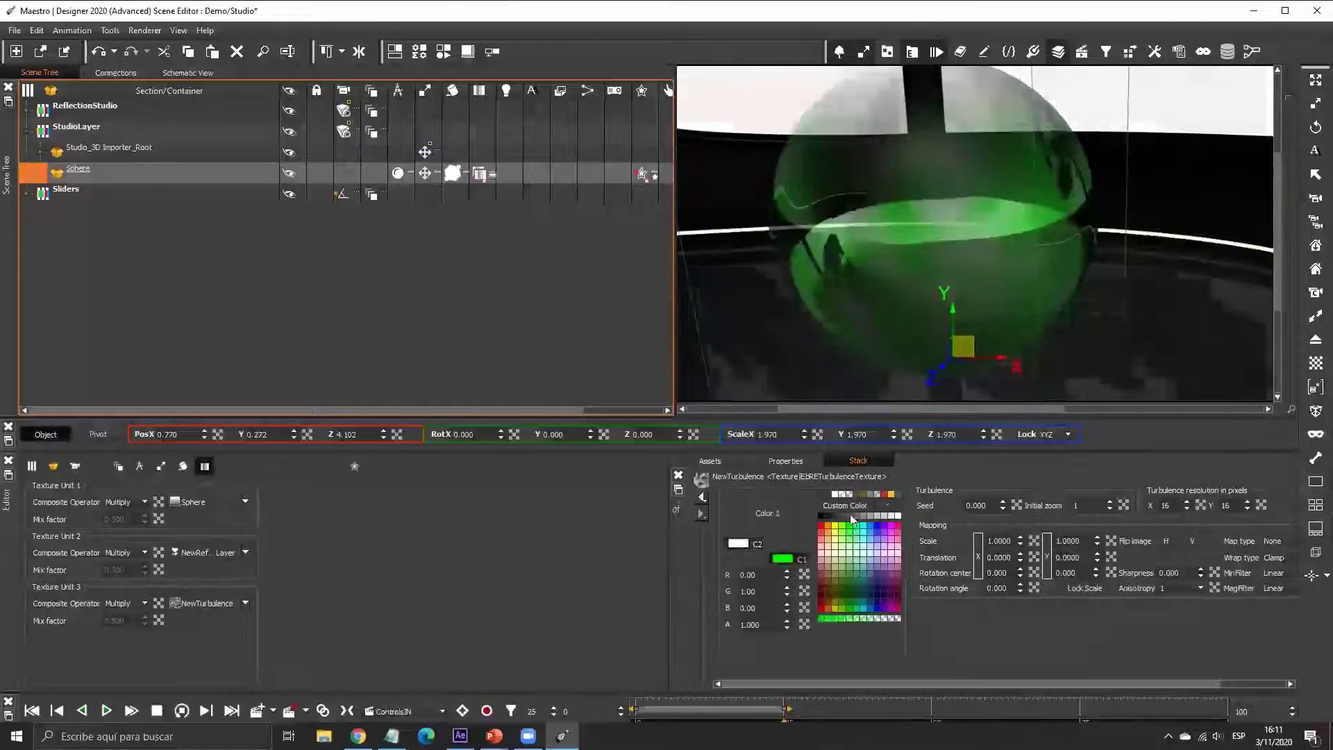
left_click(853, 515)
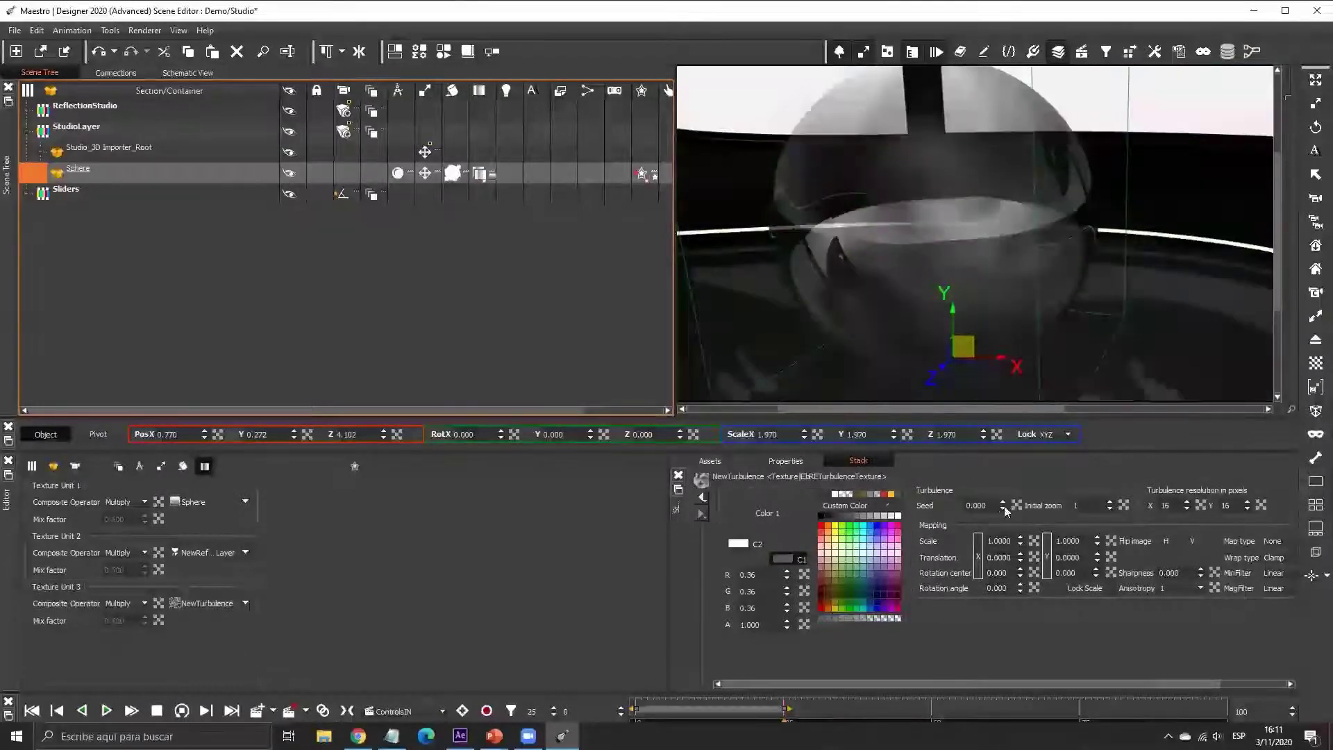
left_click_drag(1110, 505, 1058, 544)
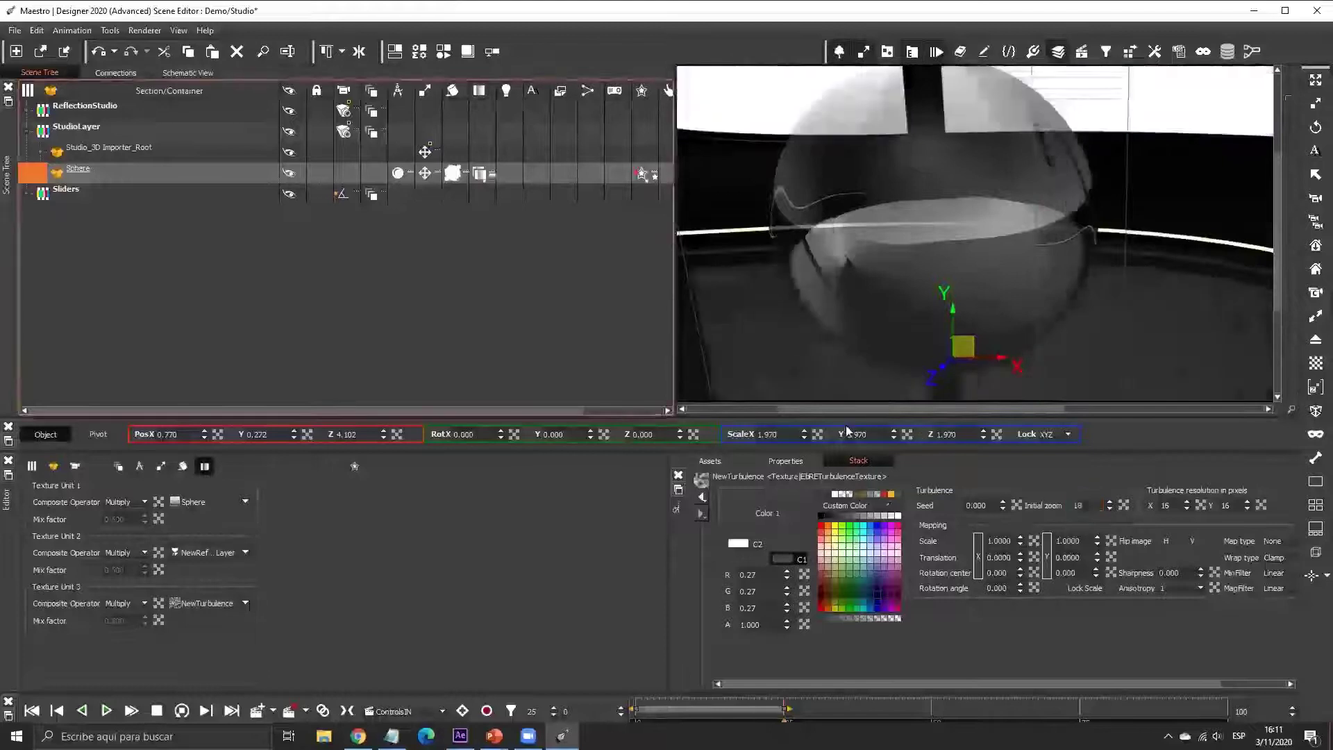
- Reshape the Sphere's gradient texture by moving one white stop to position 0.509 and shifting the next stop towards the end
left_click_drag(804, 434, 1288, 94)
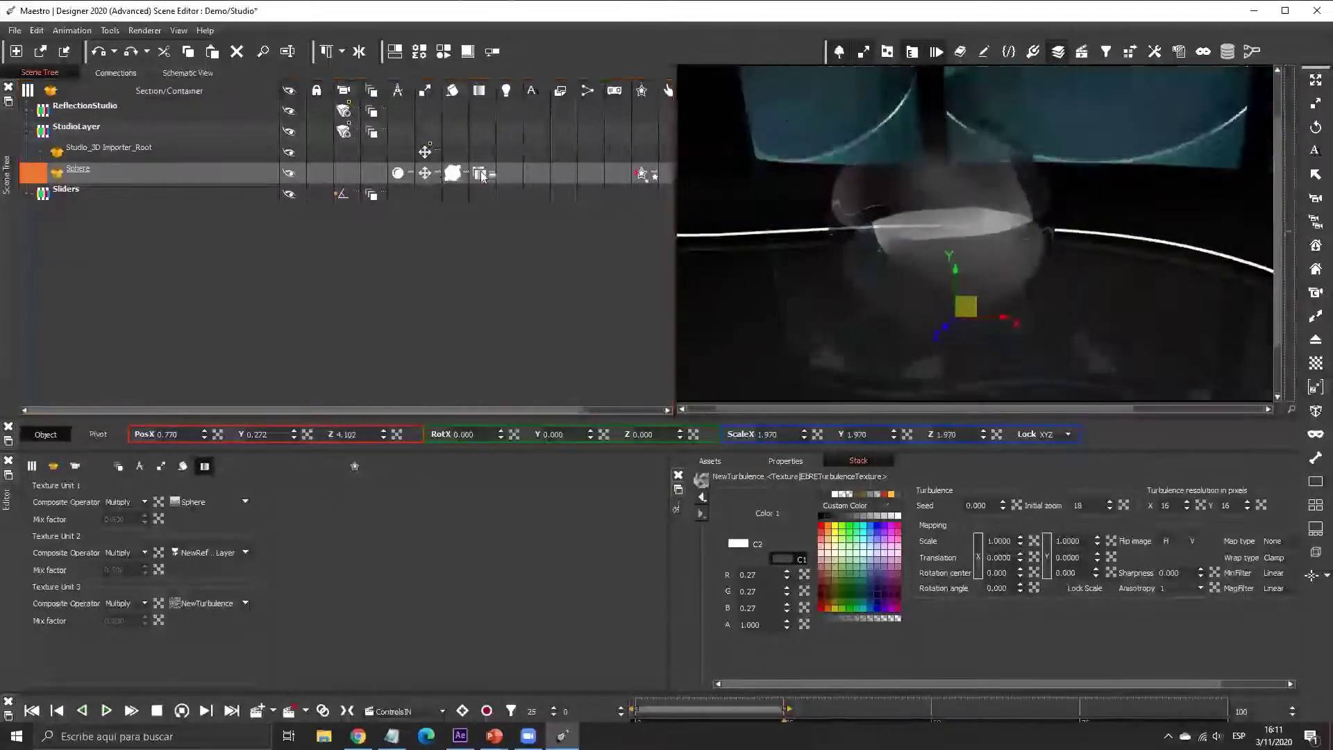
left_click(212, 503)
mouse_move(760, 509)
left_mouse_down()
mouse_move(863, 506)
mouse_move(835, 505)
left_mouse_up()
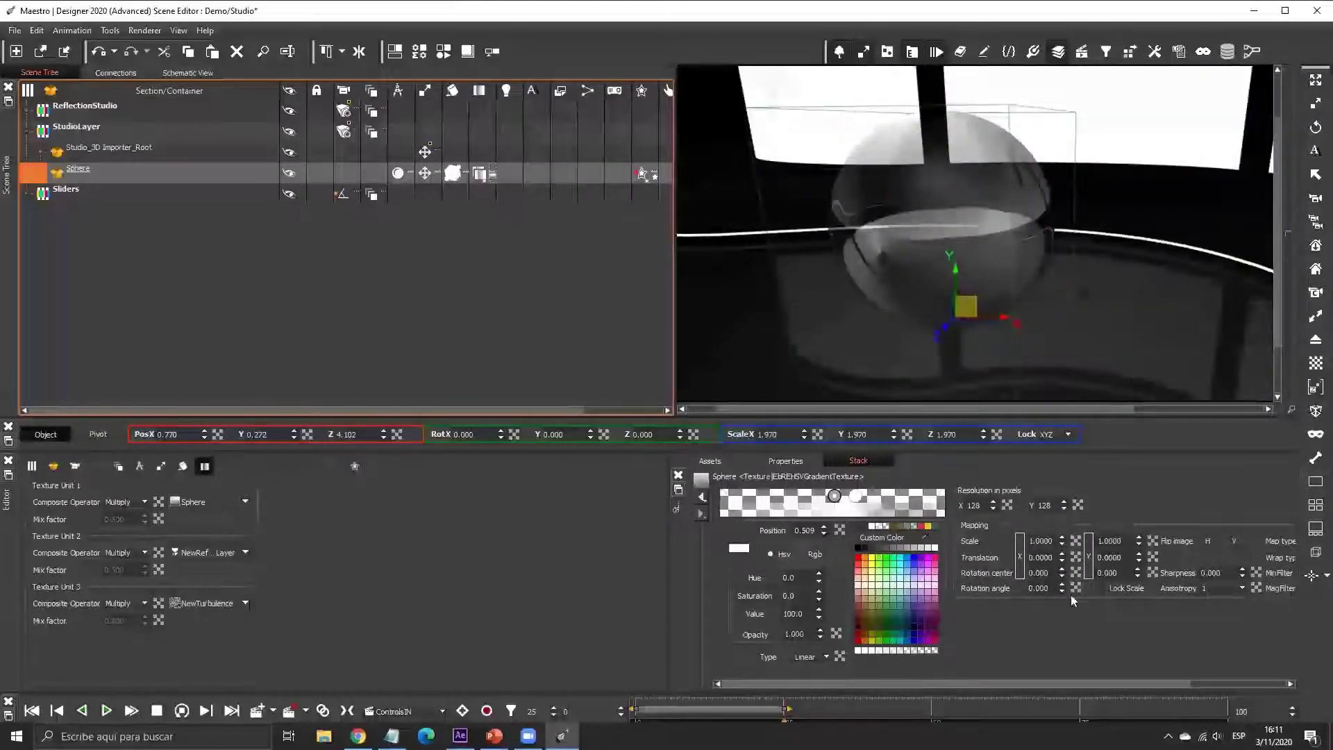
left_click_drag(1063, 589, 620, 623)
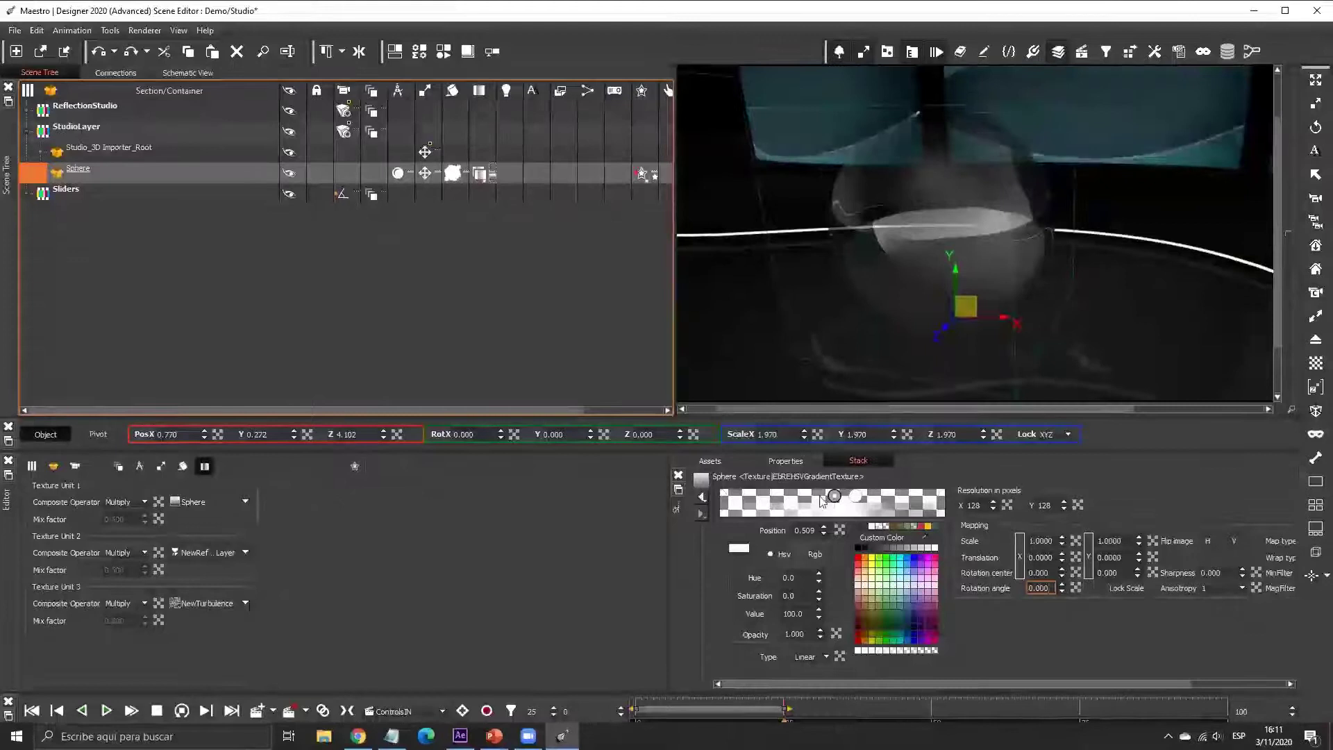
left_click_drag(854, 500, 966, 496)
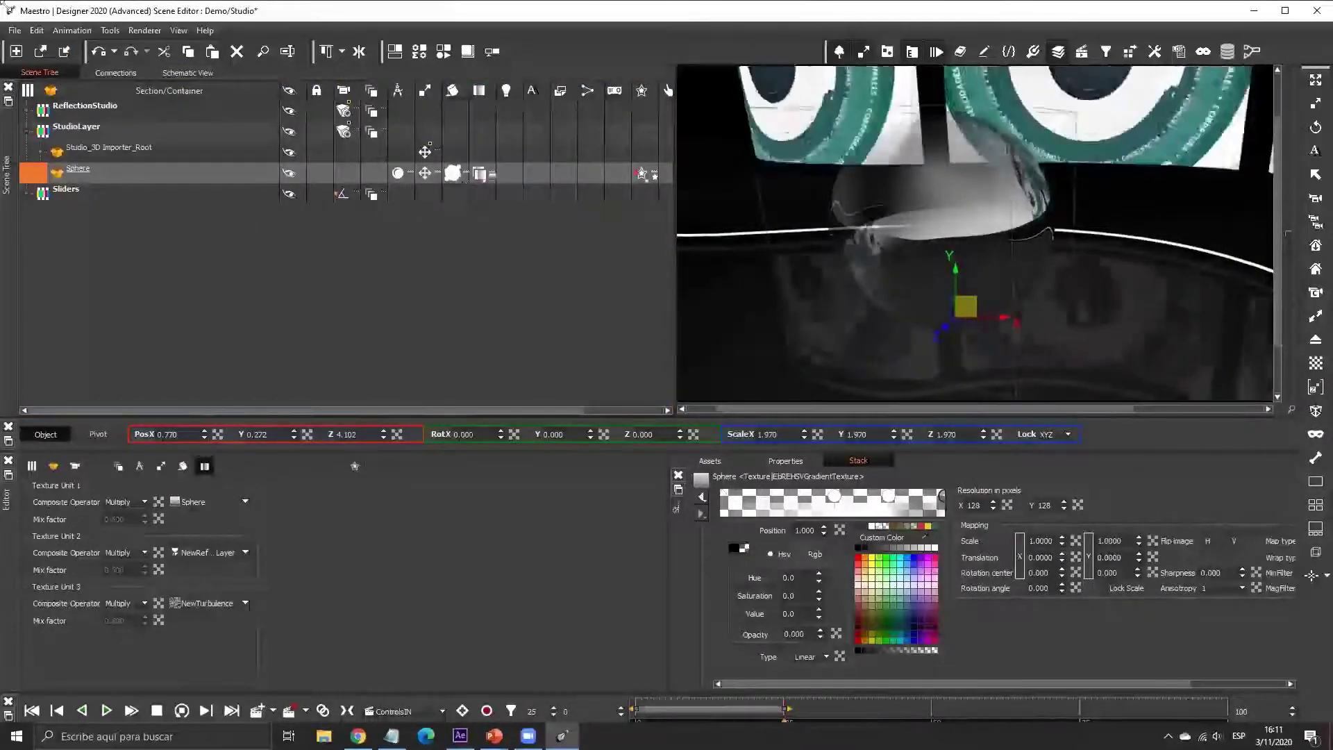
left_click(14, 29)
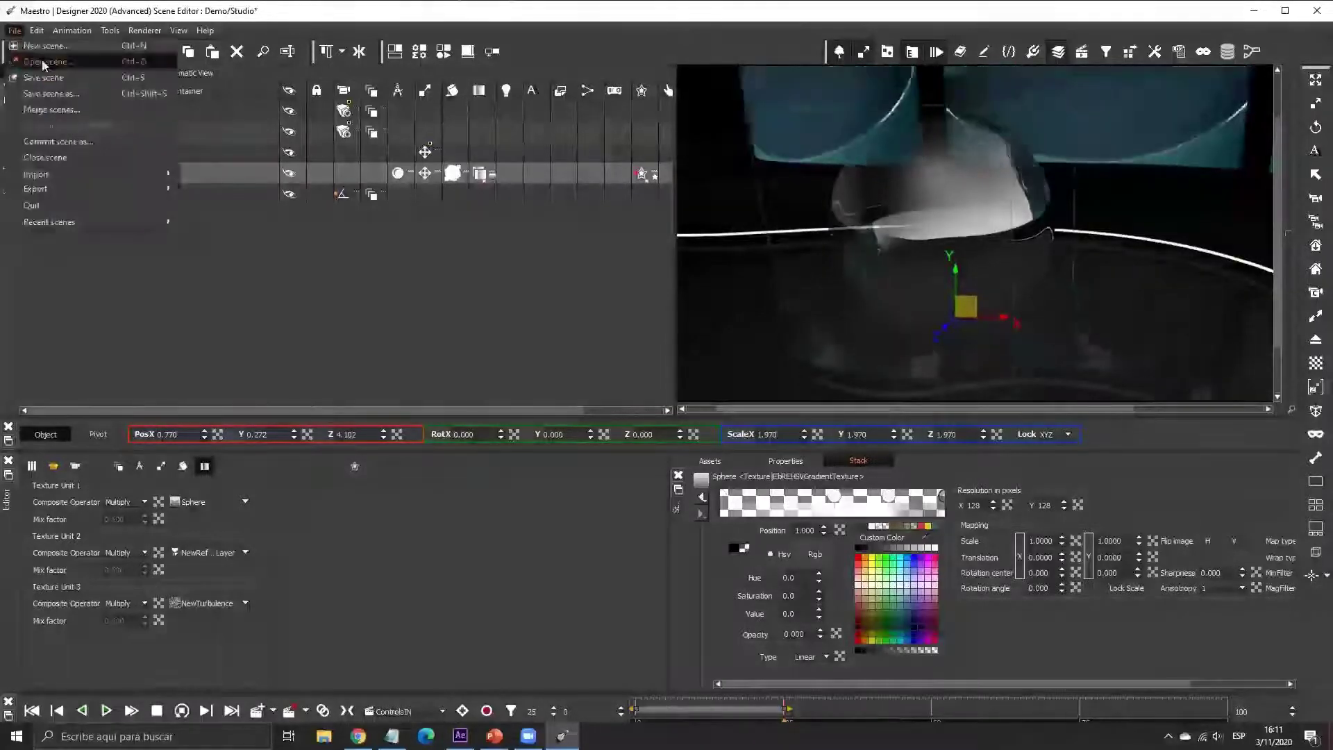
left_click(31, 59)
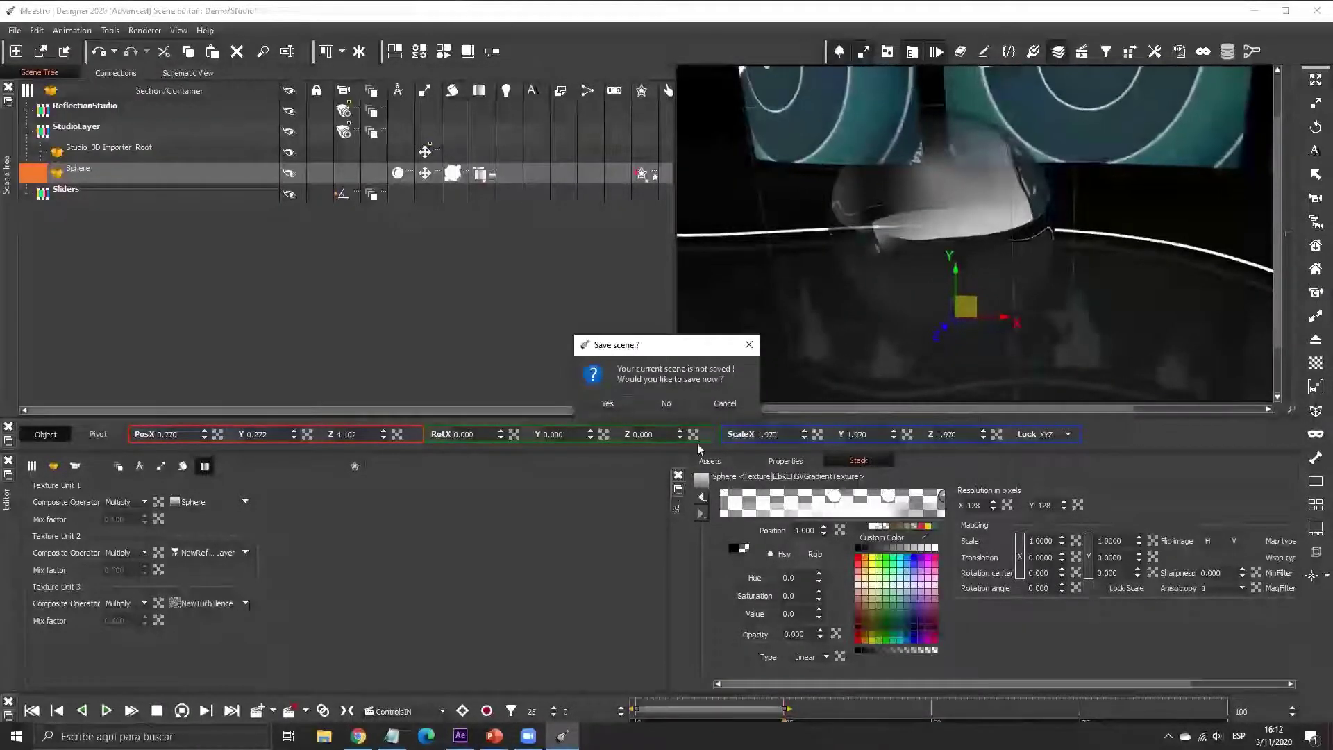
left_click(667, 403)
key("Escape")
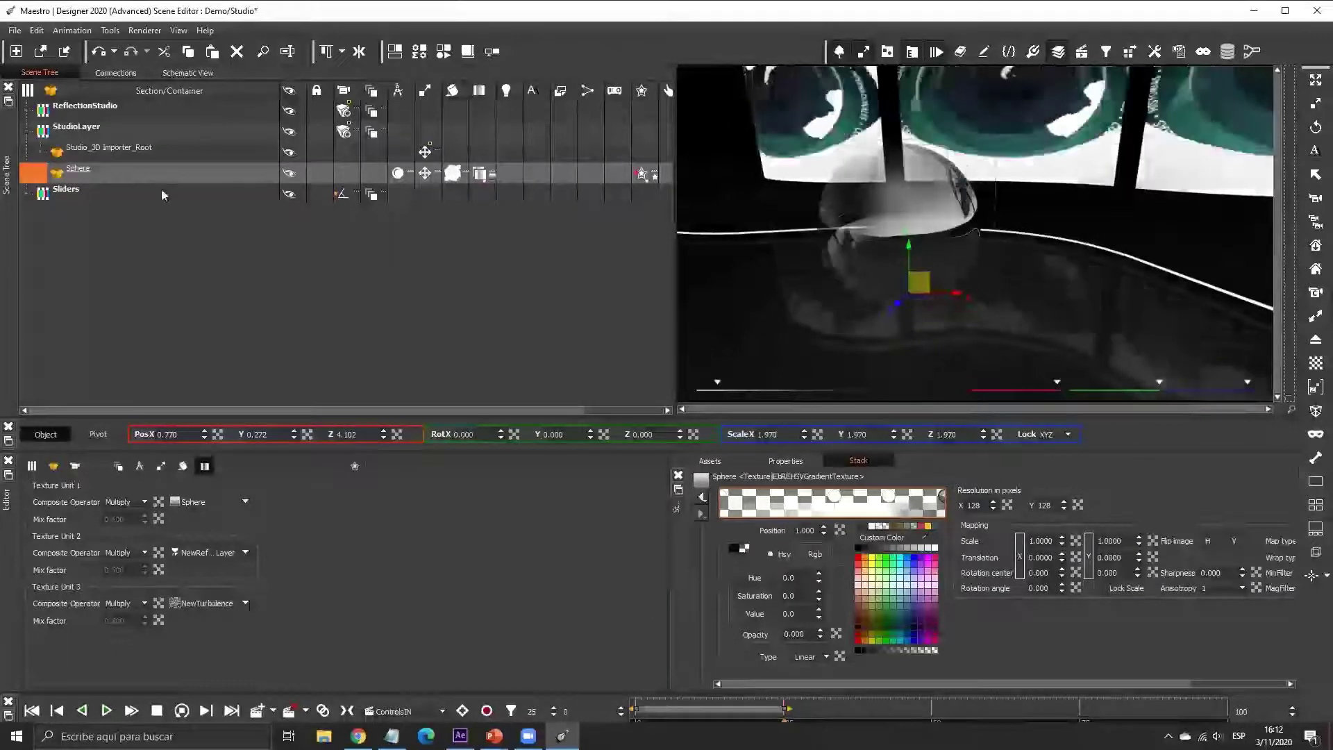
- Add a Shadow Projector to the Frontcenter light inside Studio_3D Importer_Root
left_click(486, 211)
left_click(537, 237)
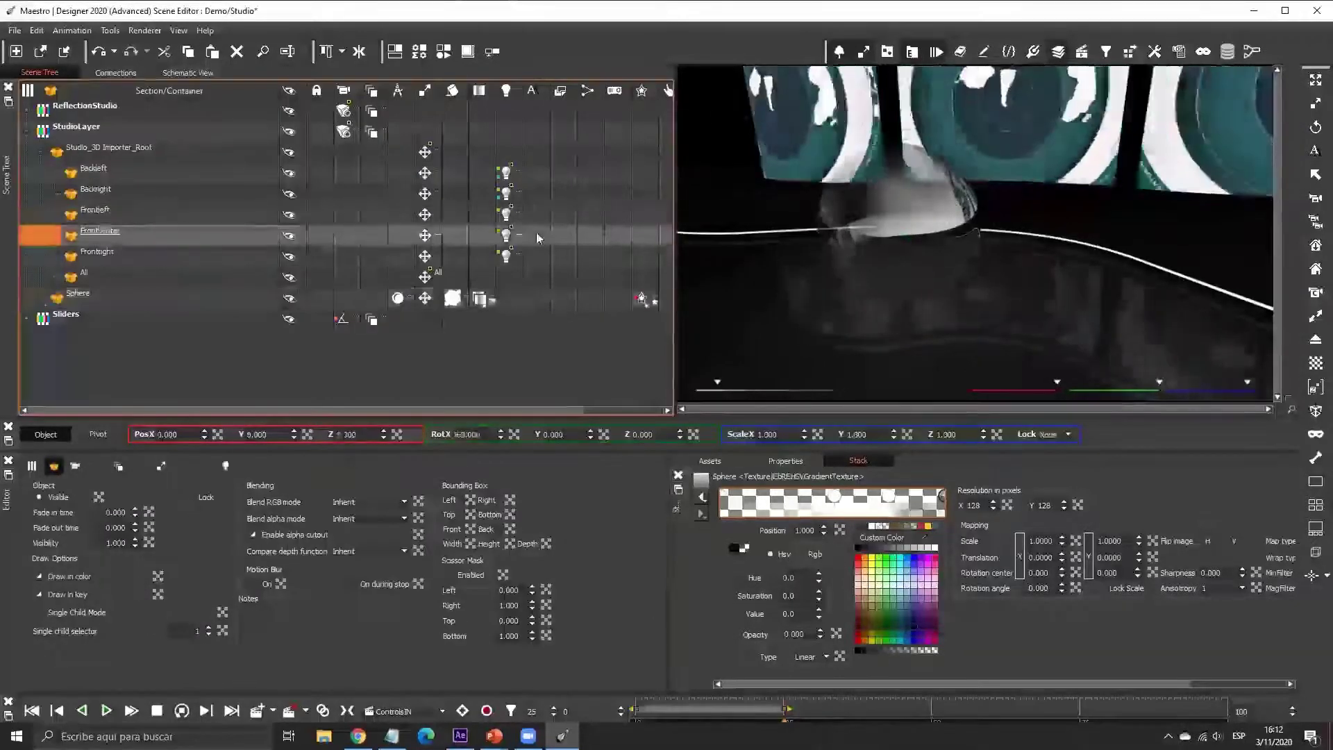
right_click(630, 236)
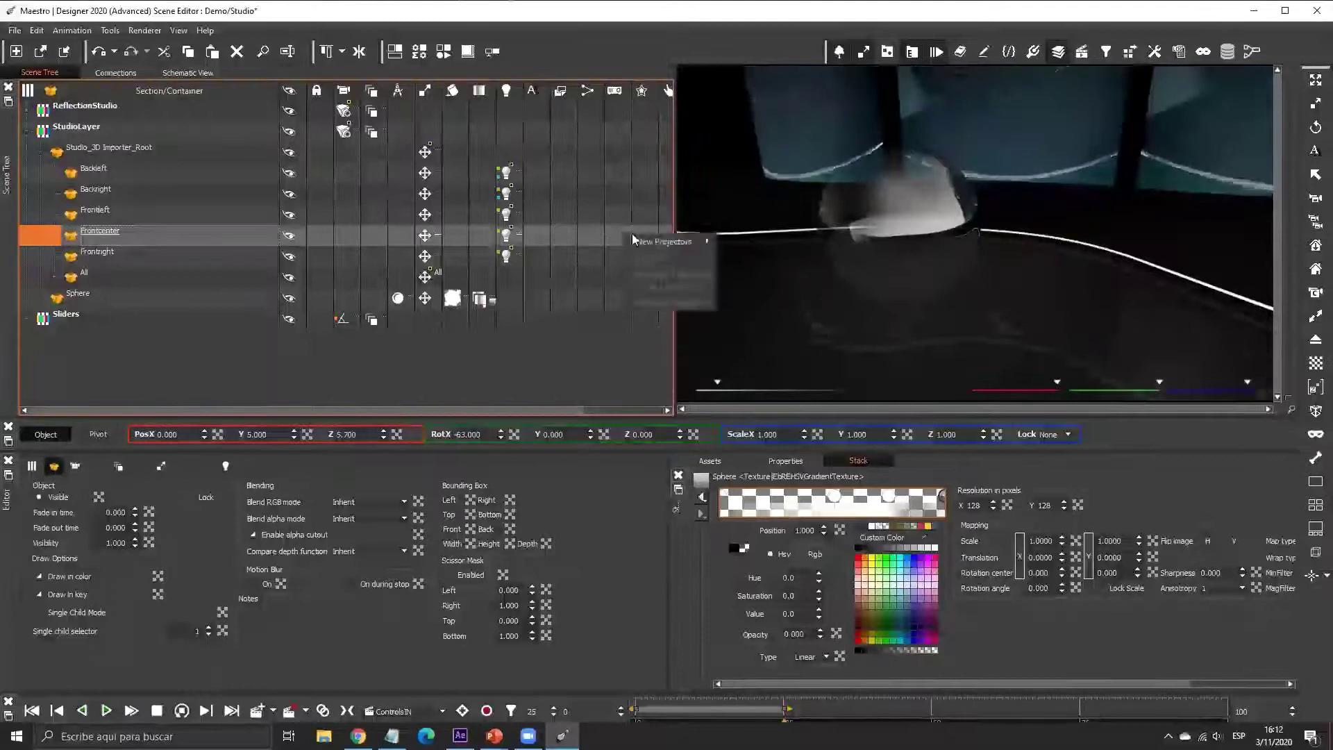
mouse_move(670, 242)
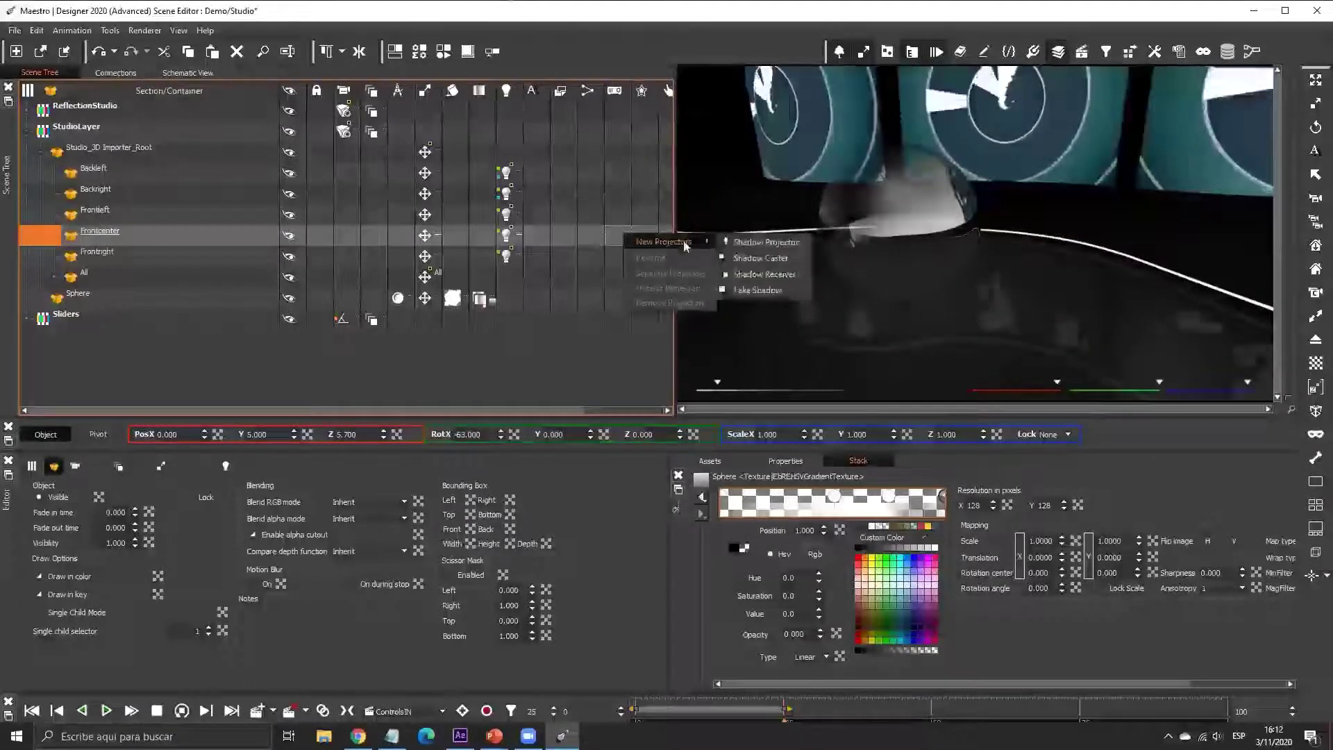
left_click(766, 242)
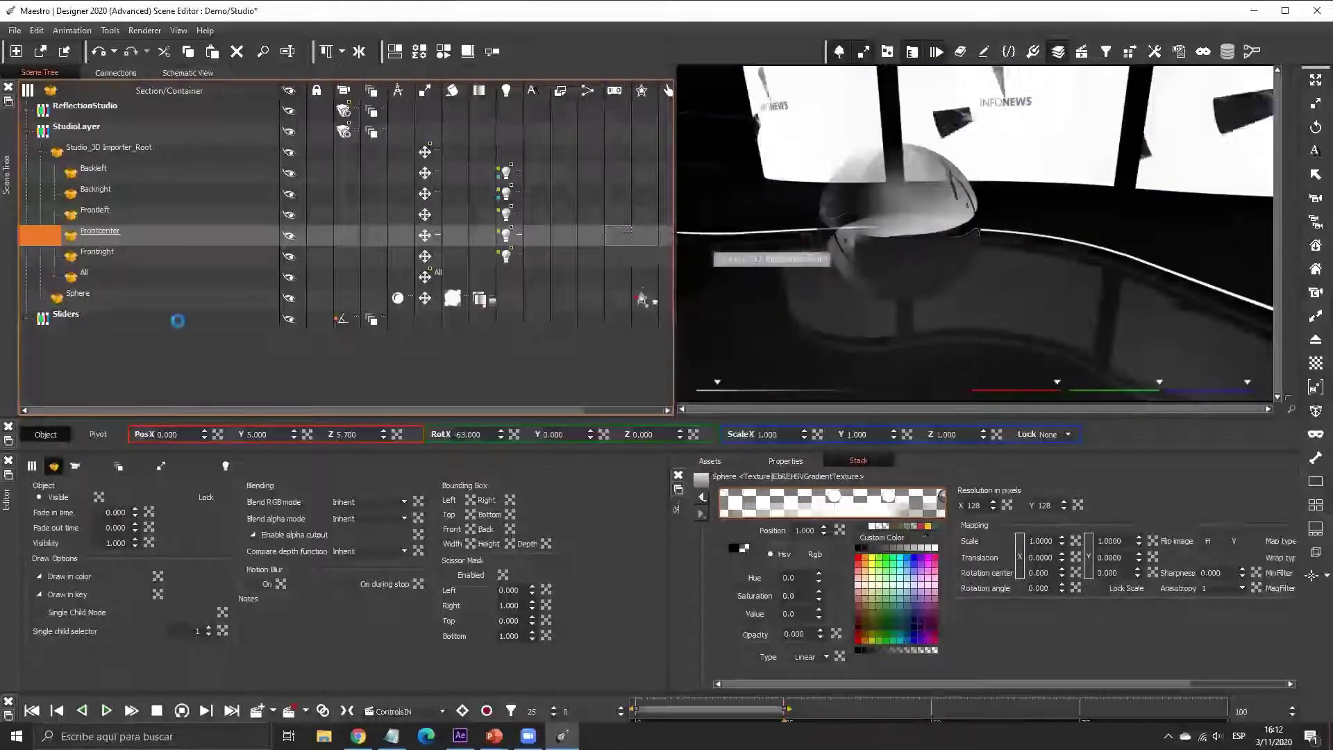
- Make the Sphere a Shadow Caster and the Floor object under All a Shadow Receiver
right_click(598, 297)
left_click(764, 323)
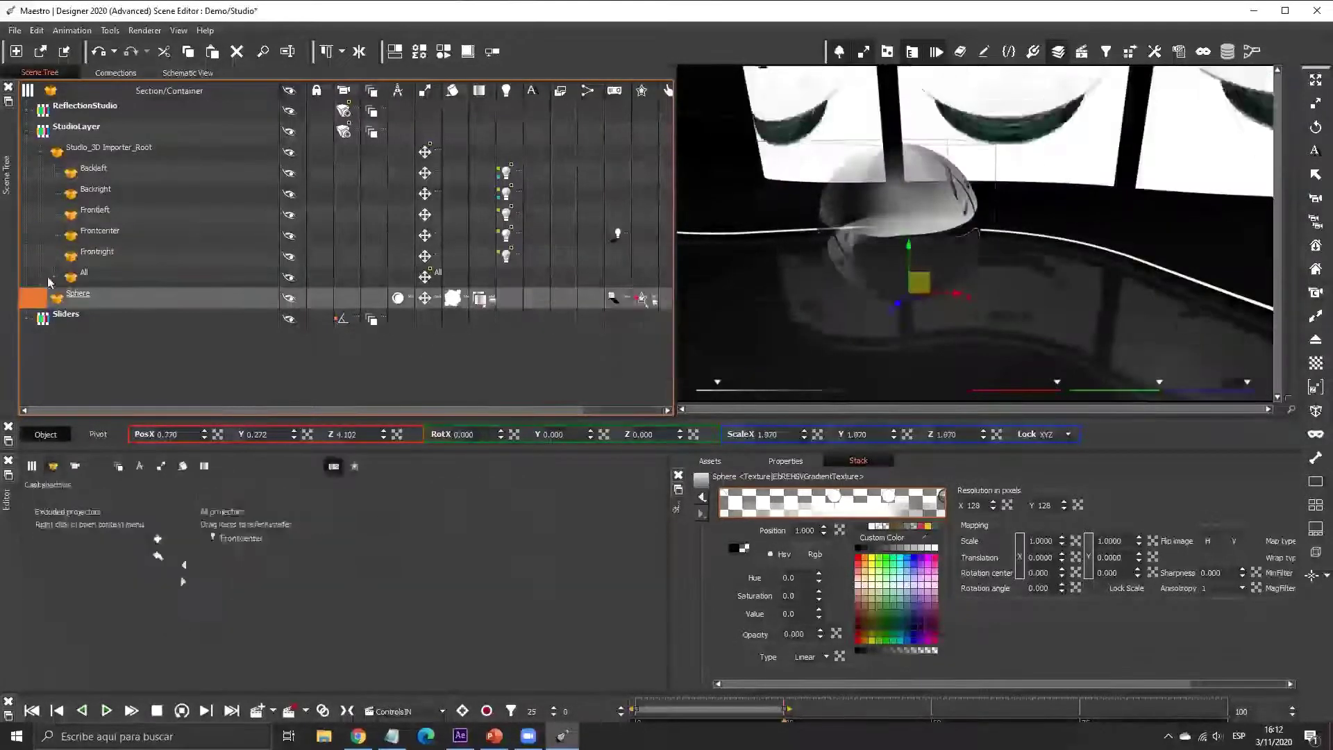
left_click(53, 276)
left_click(663, 303)
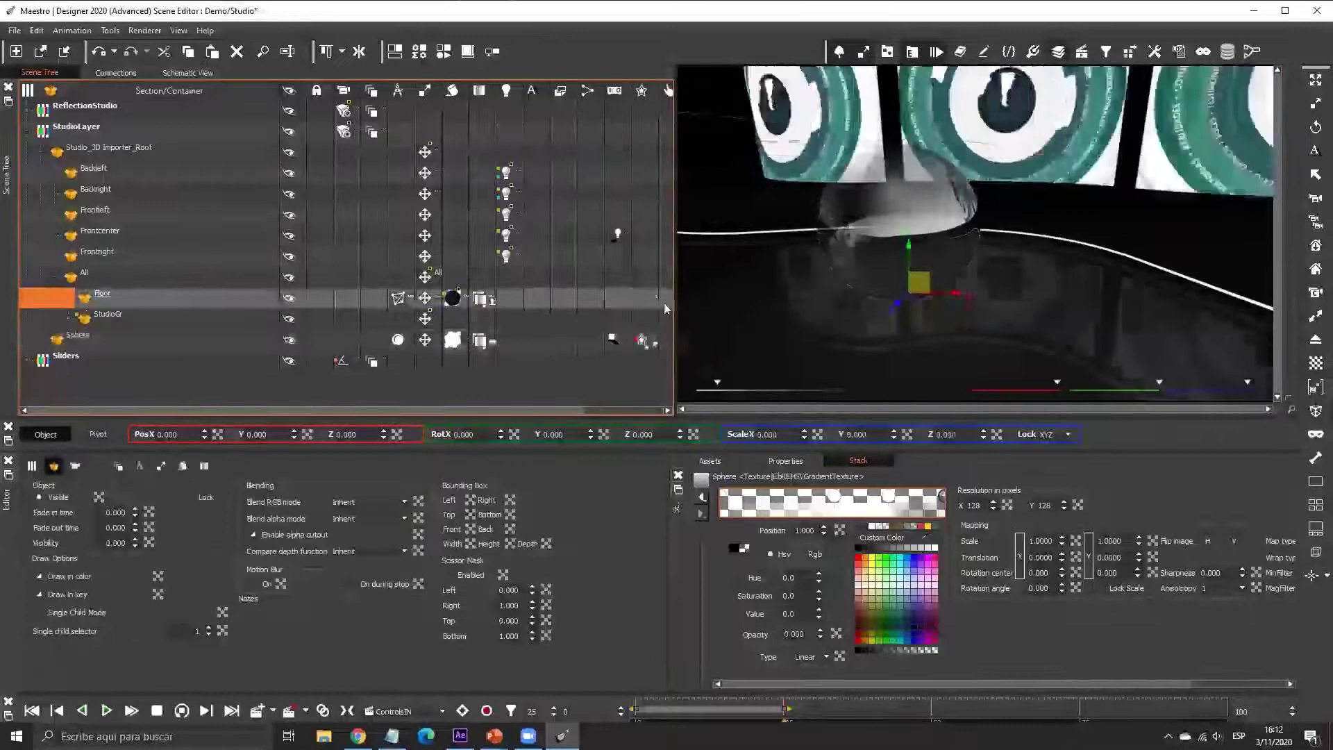
right_click(622, 299)
mouse_move(683, 307)
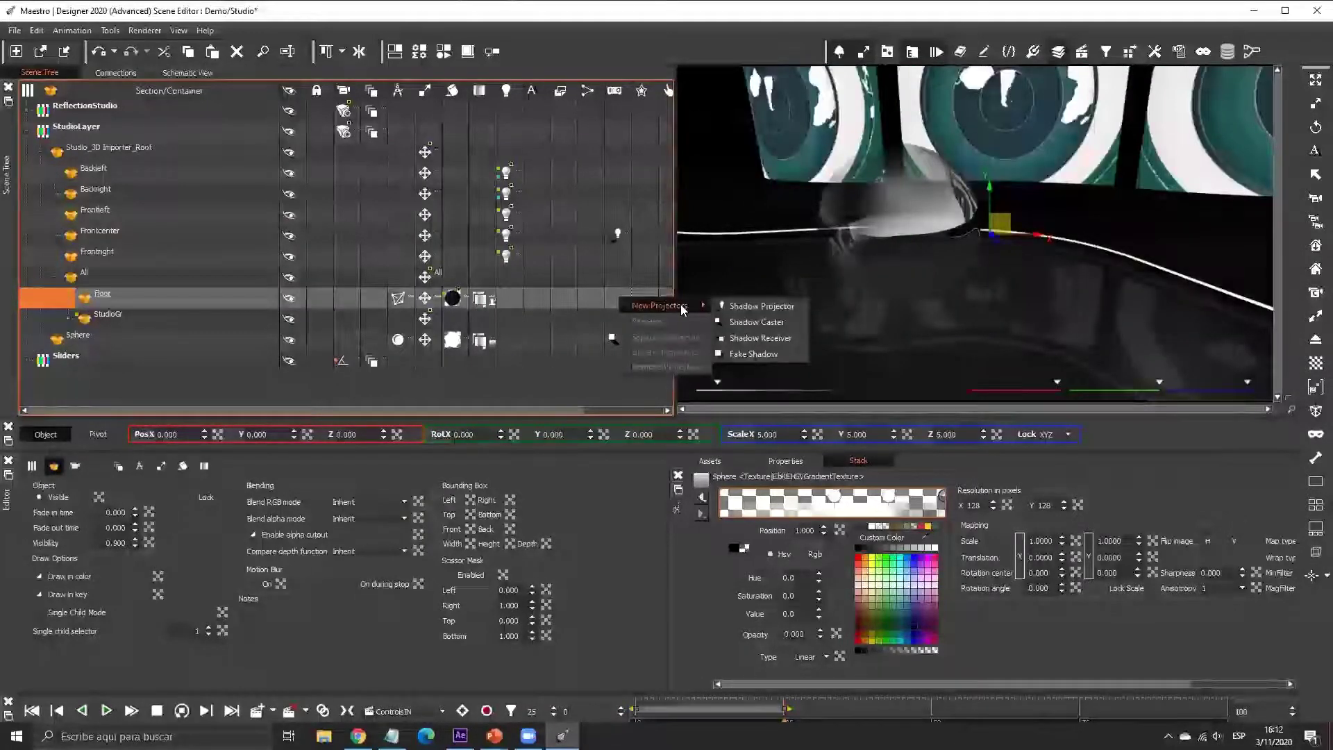
left_click(760, 338)
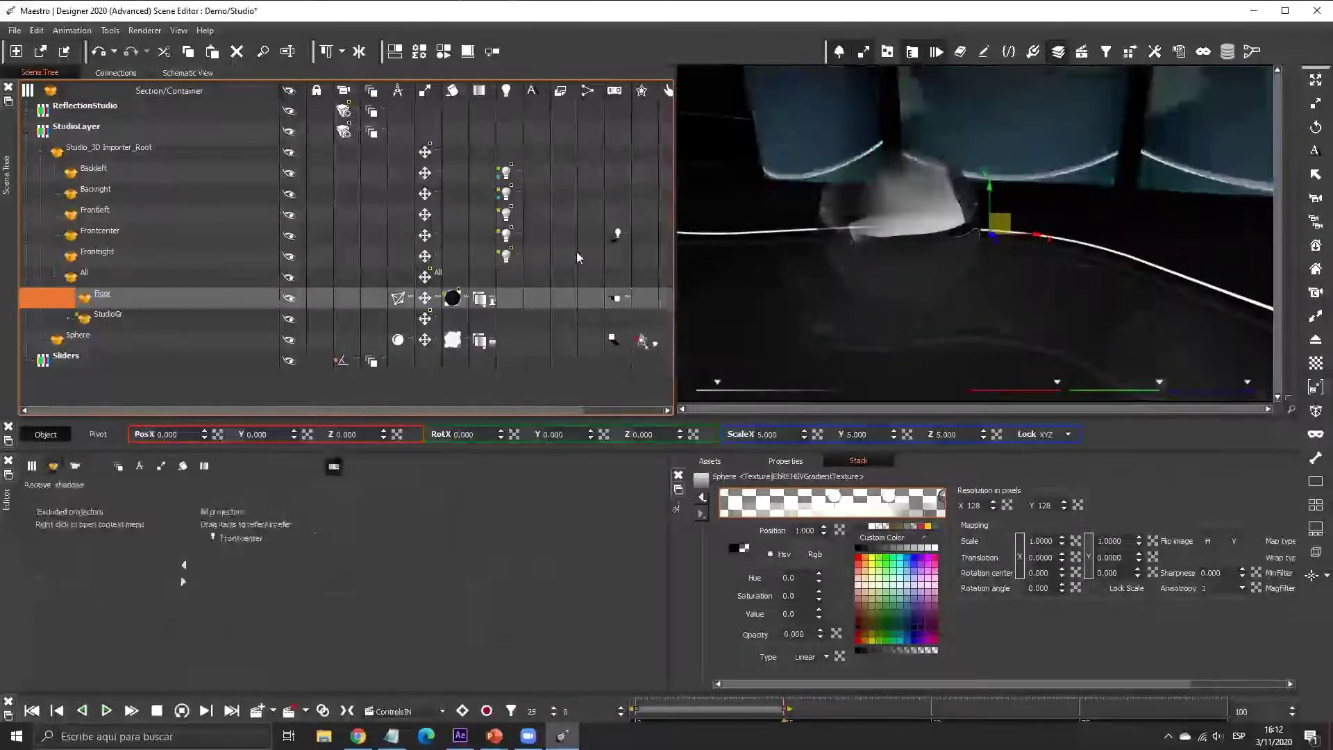
- Set the Frontcenter shadow projector's colour to black and adjust its alpha
left_click(620, 234)
left_click(438, 613)
left_click_drag(402, 620, 401, 597)
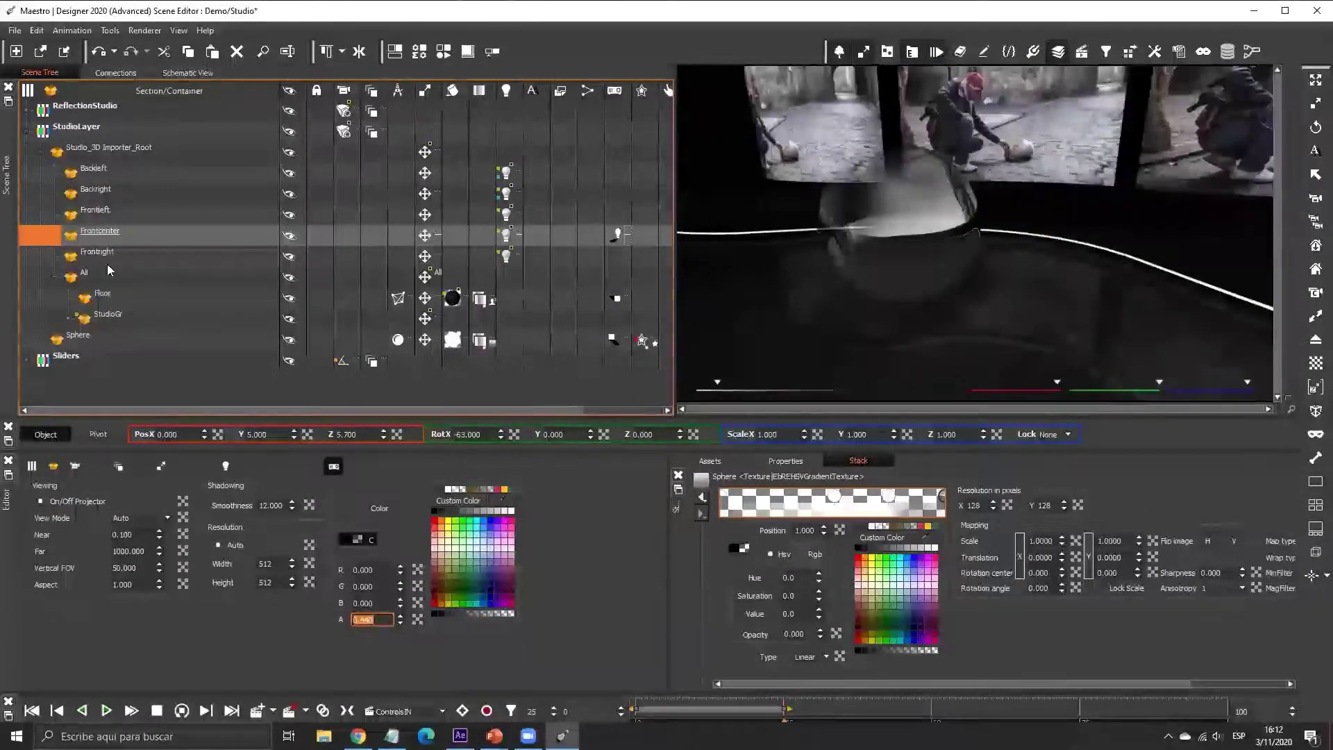
- Lighten the Floor material's diffuse colour to grey 0.451 and display the Floor's texture units
left_click(381, 300)
left_click(452, 298)
left_click(140, 512)
left_click(248, 518)
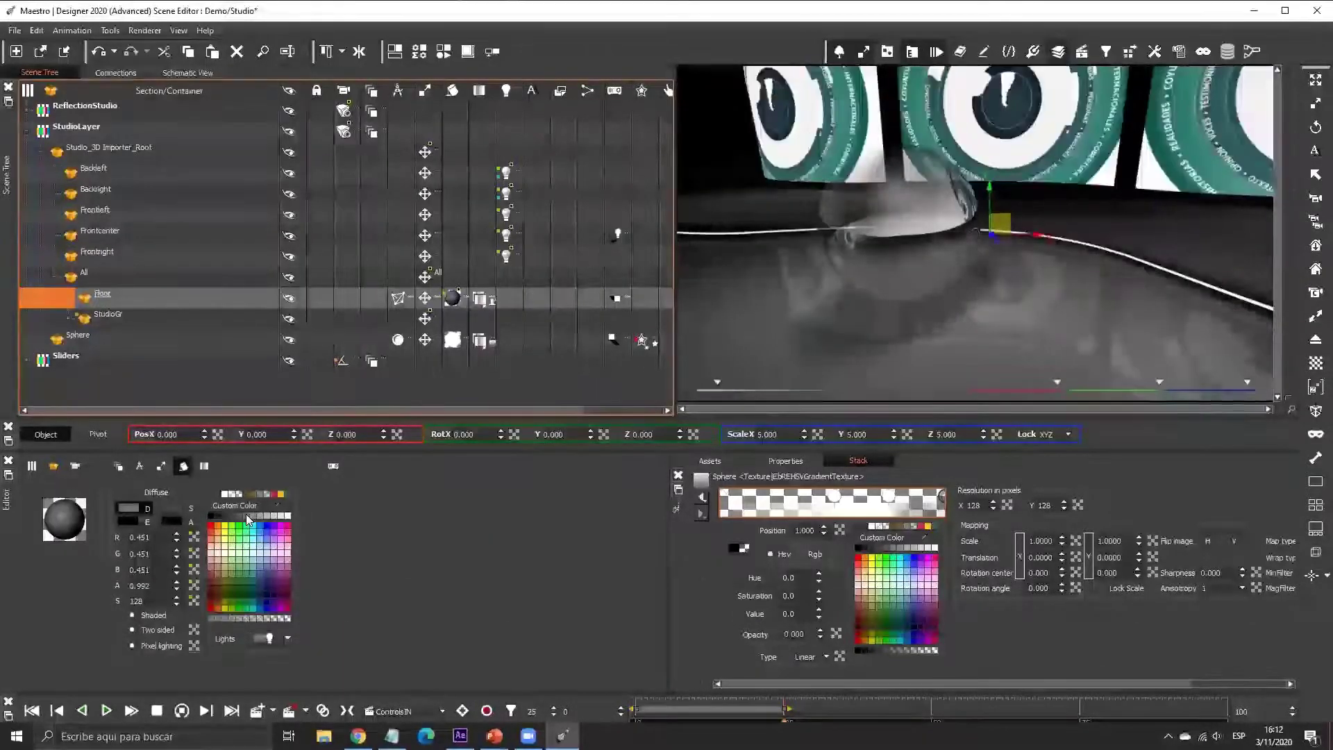
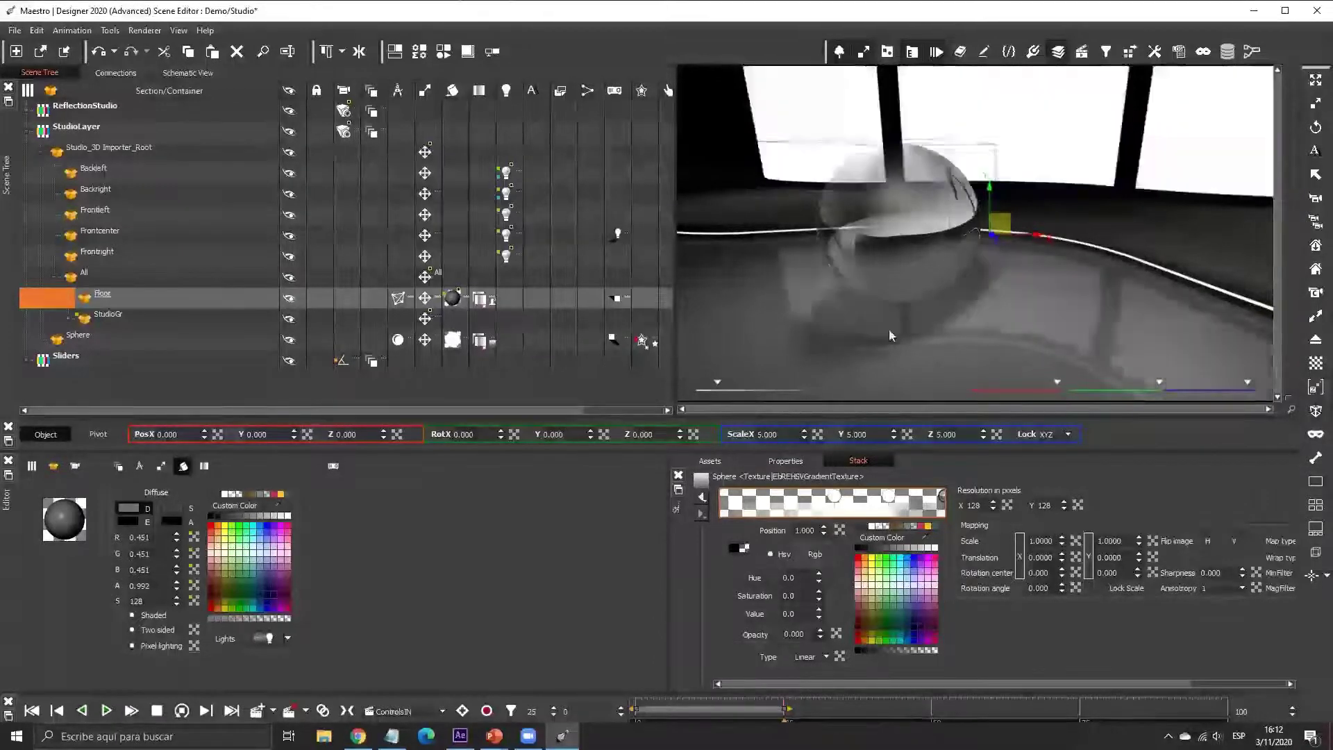
left_click(489, 300)
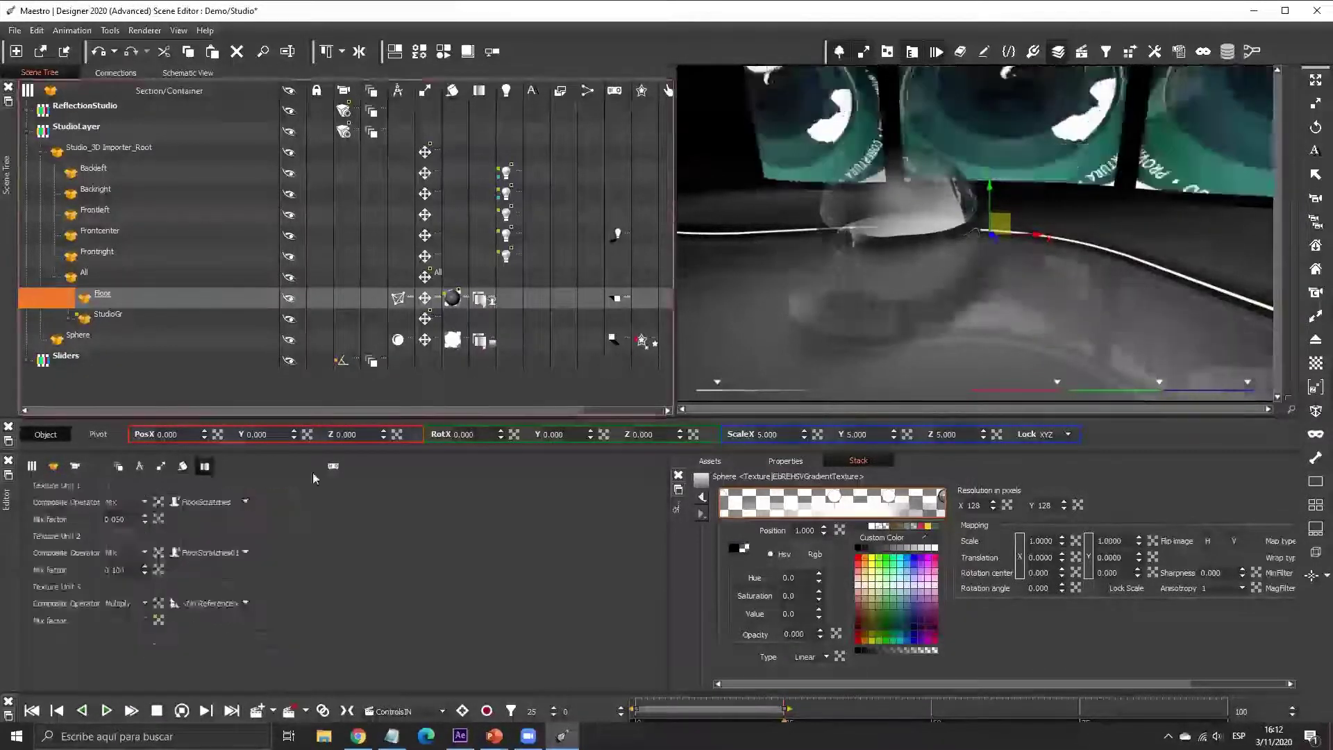
- Open the Demo/AGUA scene and play its Main animation
left_click(479, 345)
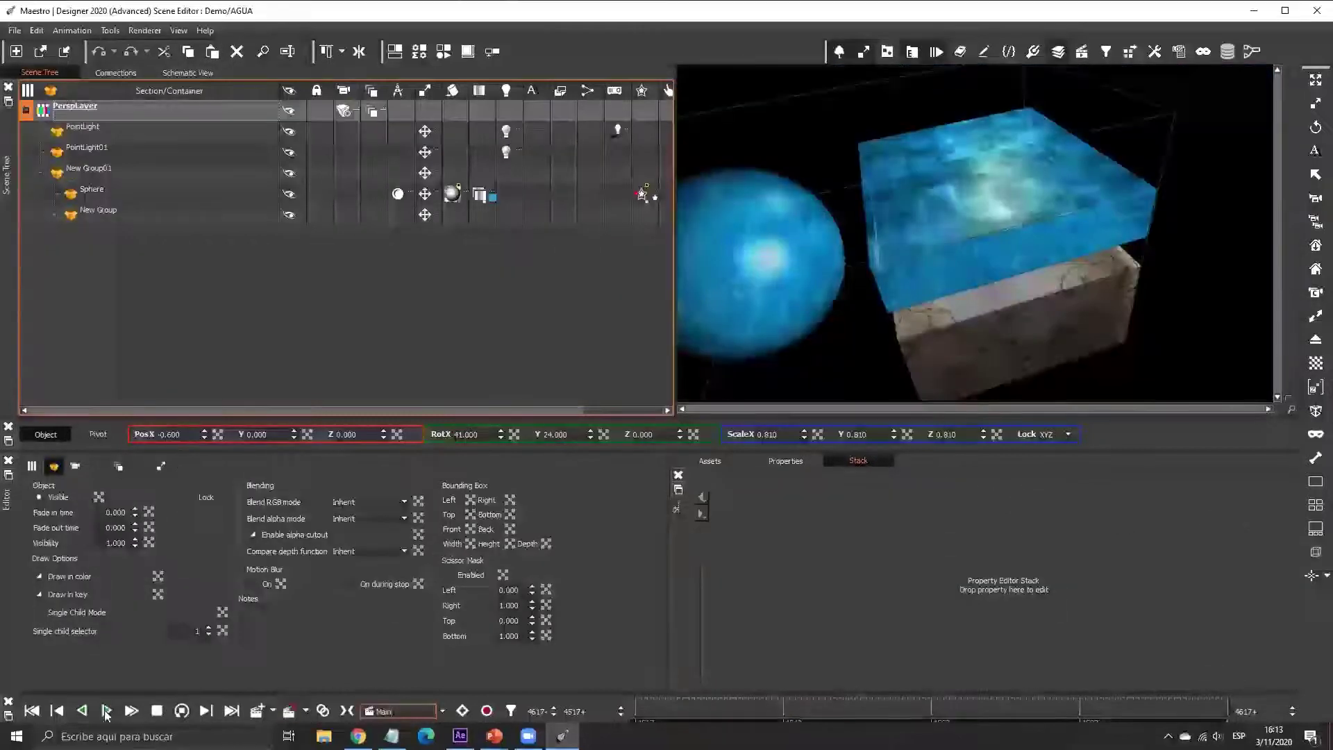
left_click(106, 711)
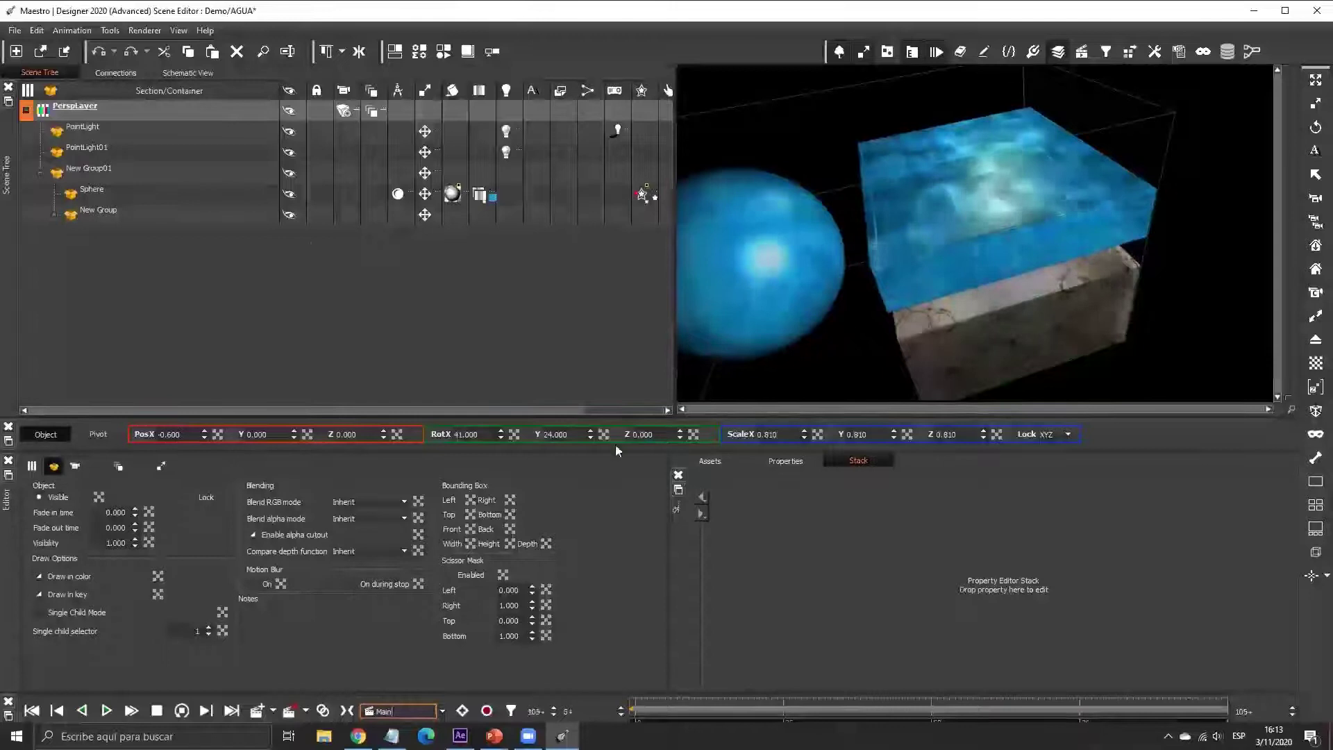
- Rotate New Group01 about the Y axis and set the PerspLayer camera's Y position to -2.400
left_click(89, 168)
left_click_drag(559, 434, 316, 144)
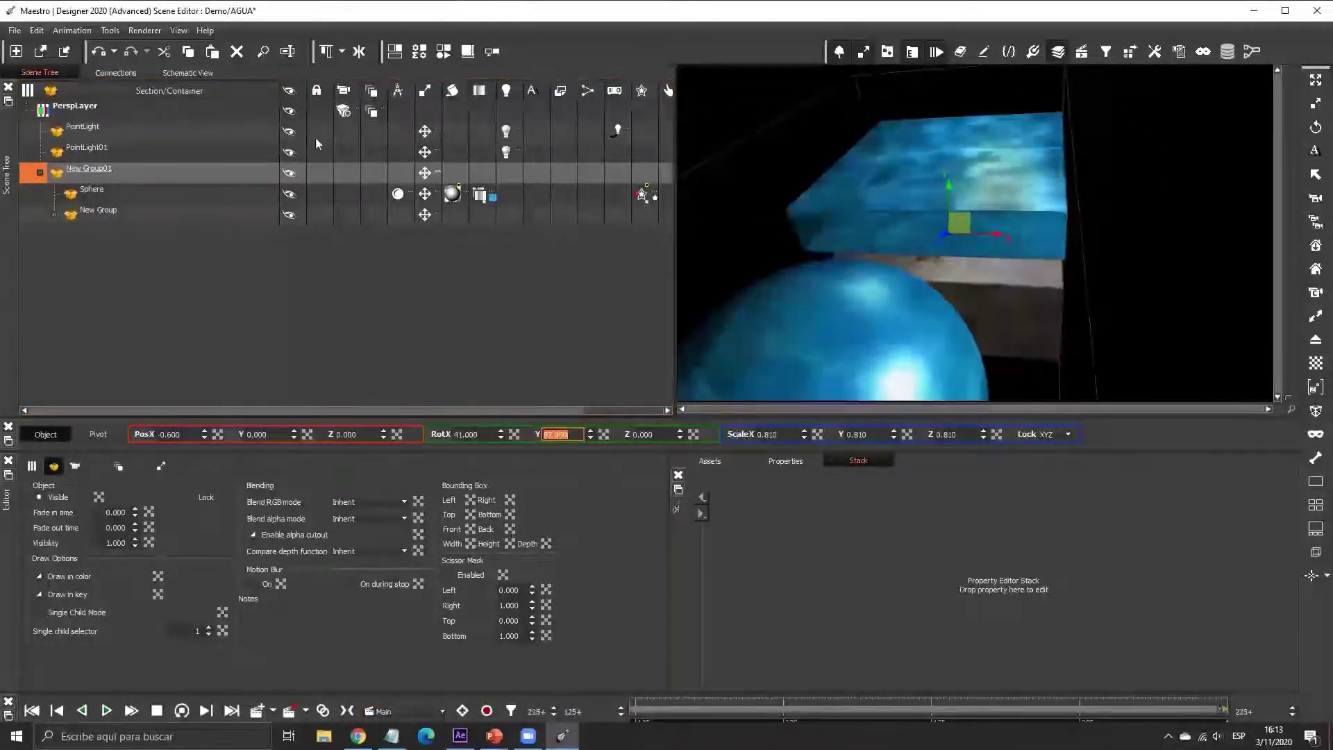
left_click(347, 114)
left_click_drag(169, 515, 199, 514)
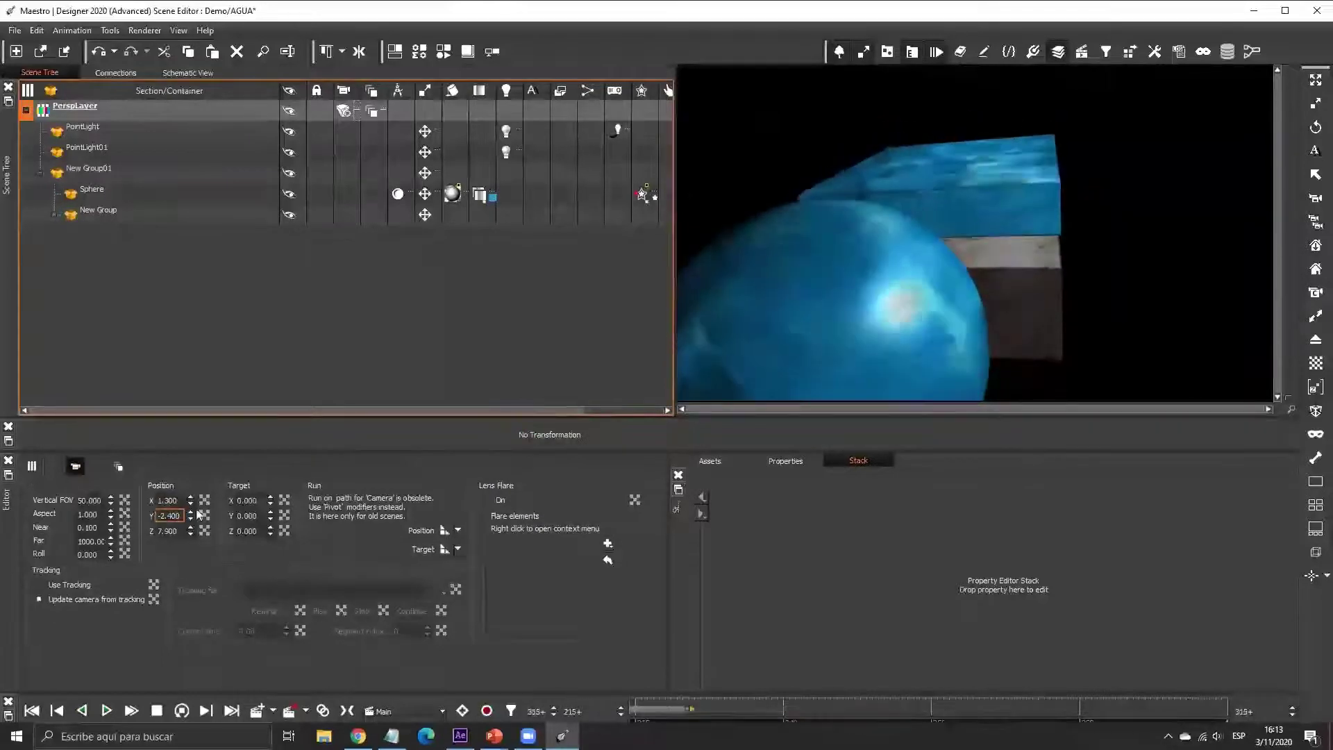
- Examine the Sphere's AGUA texture and its water.jpg source image in the Textures/Normals folder
left_click(491, 198)
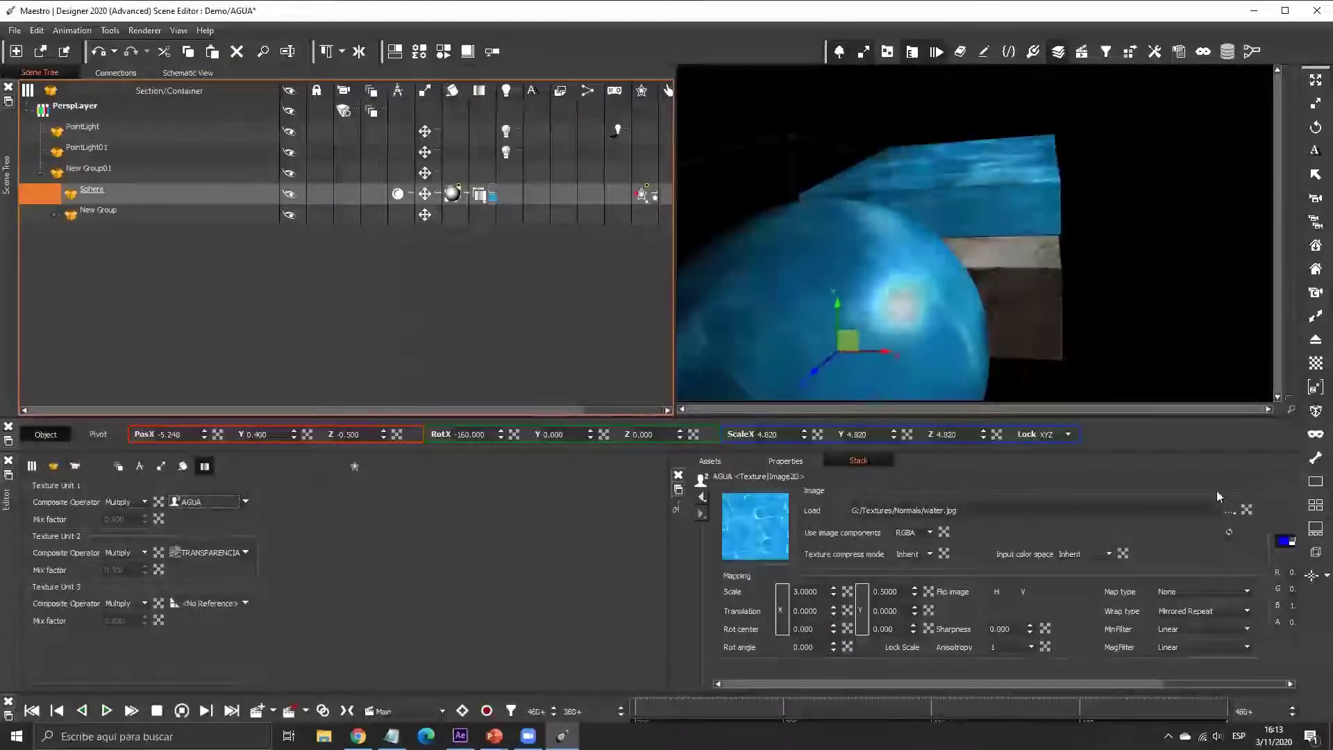
left_click(1232, 512)
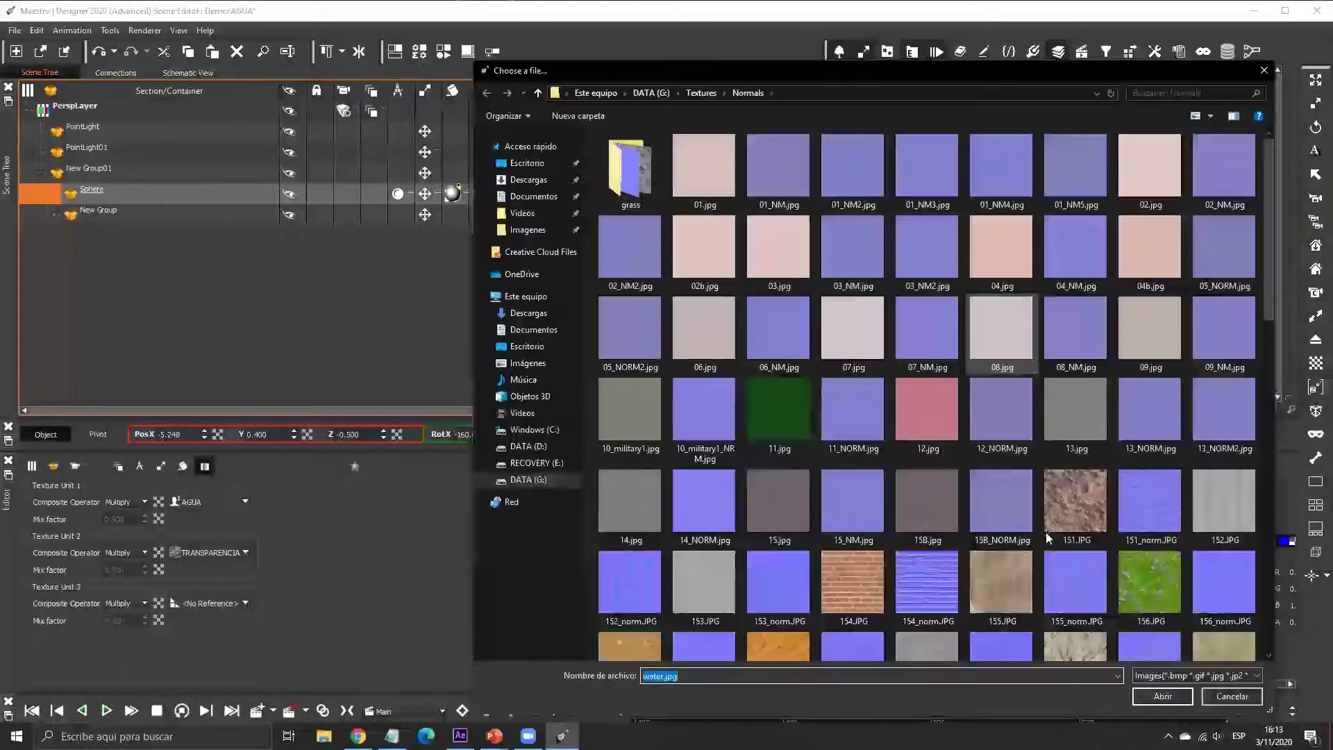
scroll(1048, 536, "down", 10)
left_click(779, 620)
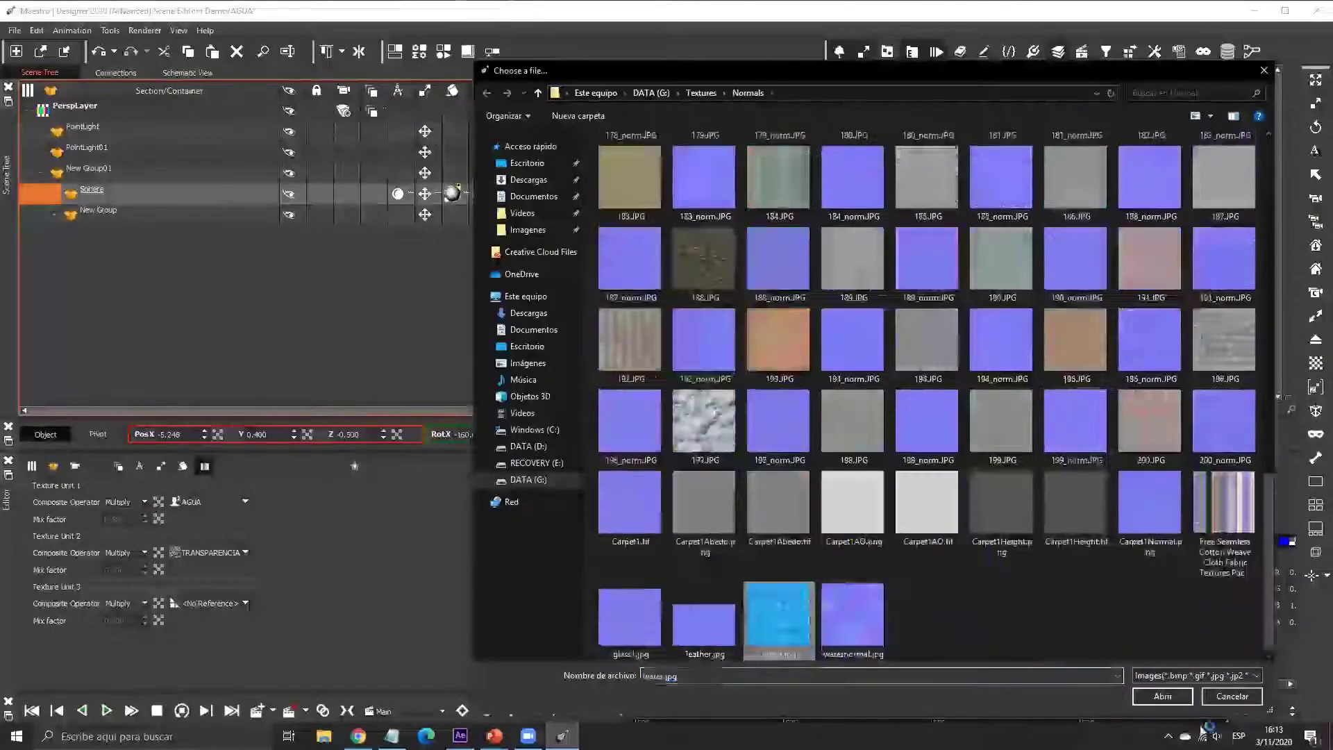
left_click(1233, 697)
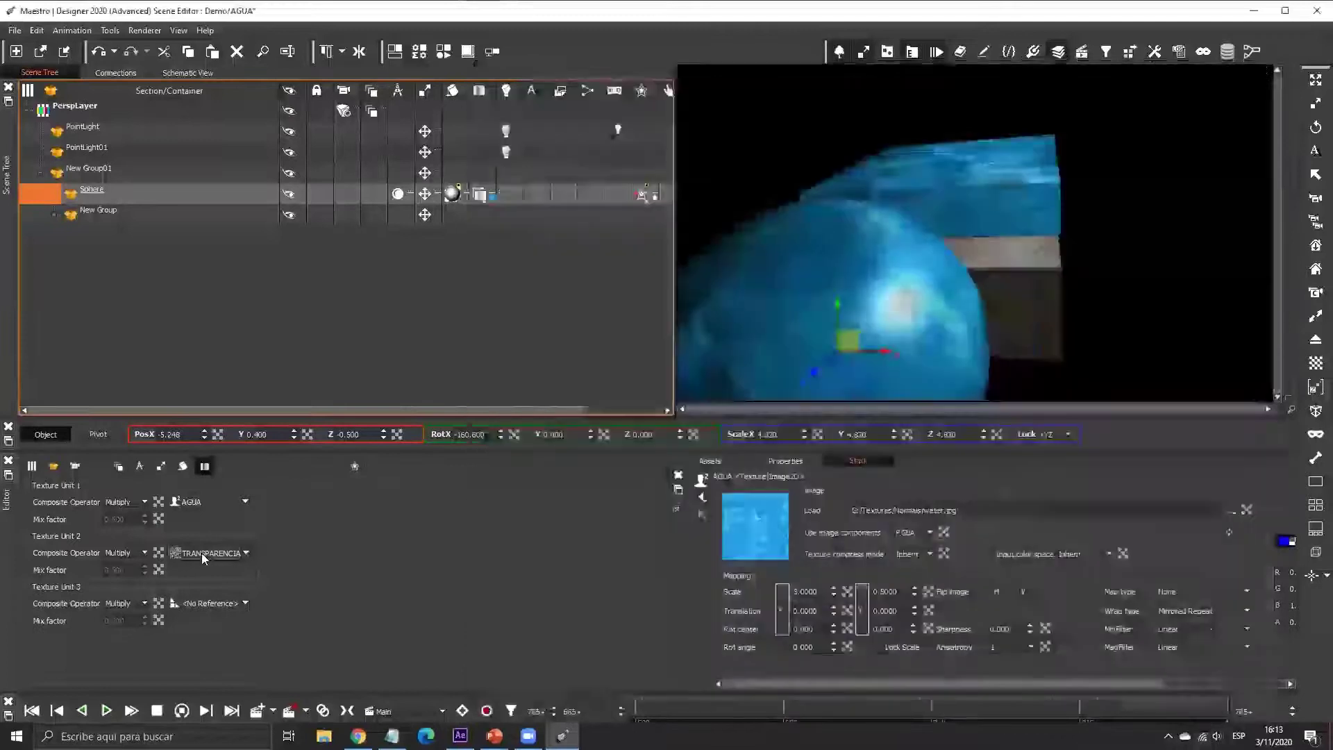
- Set the composite operator of the Sphere's texture unit 2, TRANSPARENCIA, to Off
left_click(201, 552)
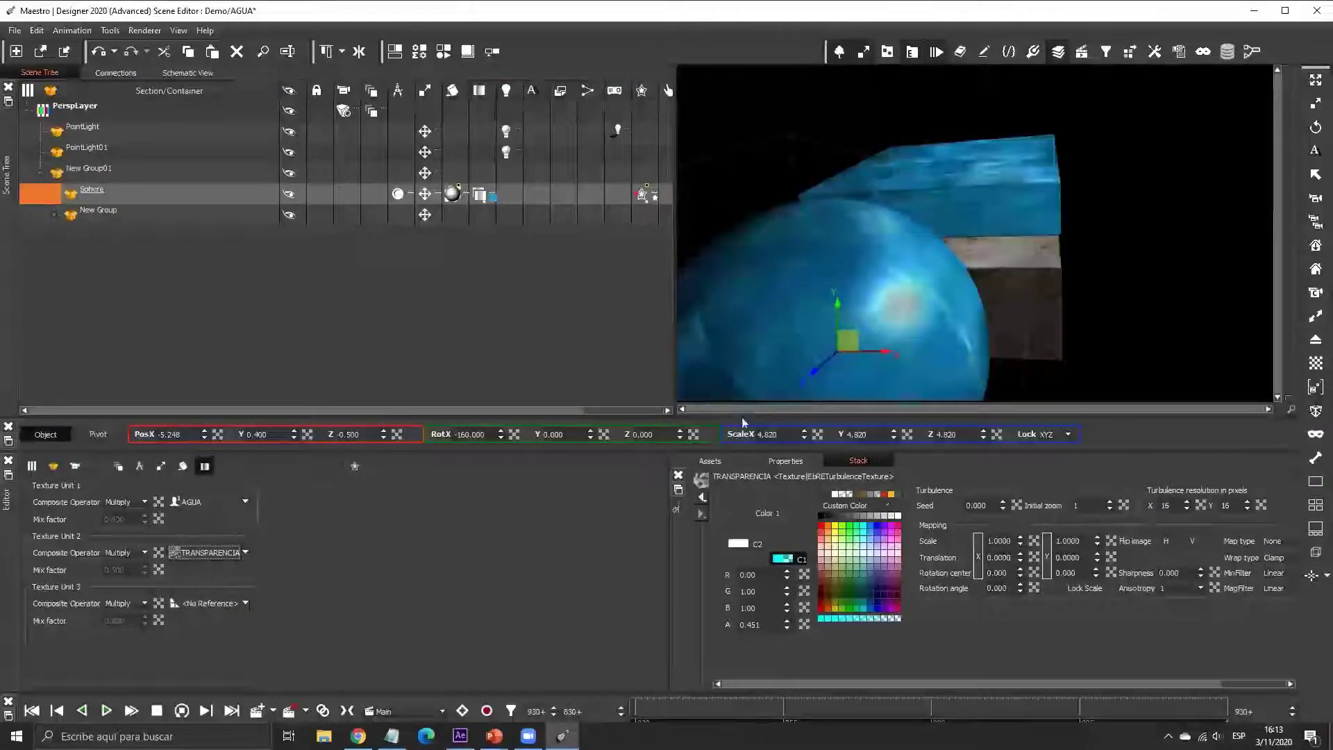
left_click(125, 552)
left_click(123, 611)
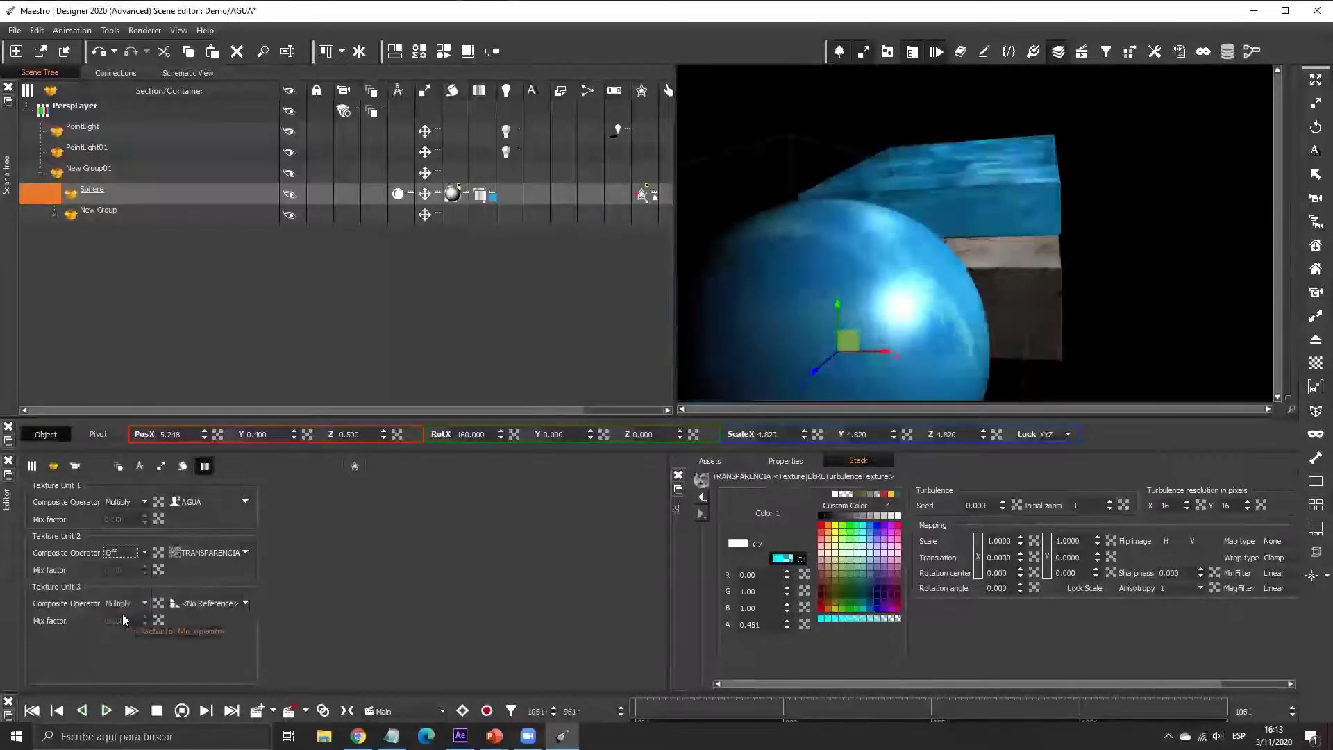
- Set the composite operator of the Sphere's texture unit 2 to Multiply and its shader's displacement intensity to 3.660
left_click(182, 552)
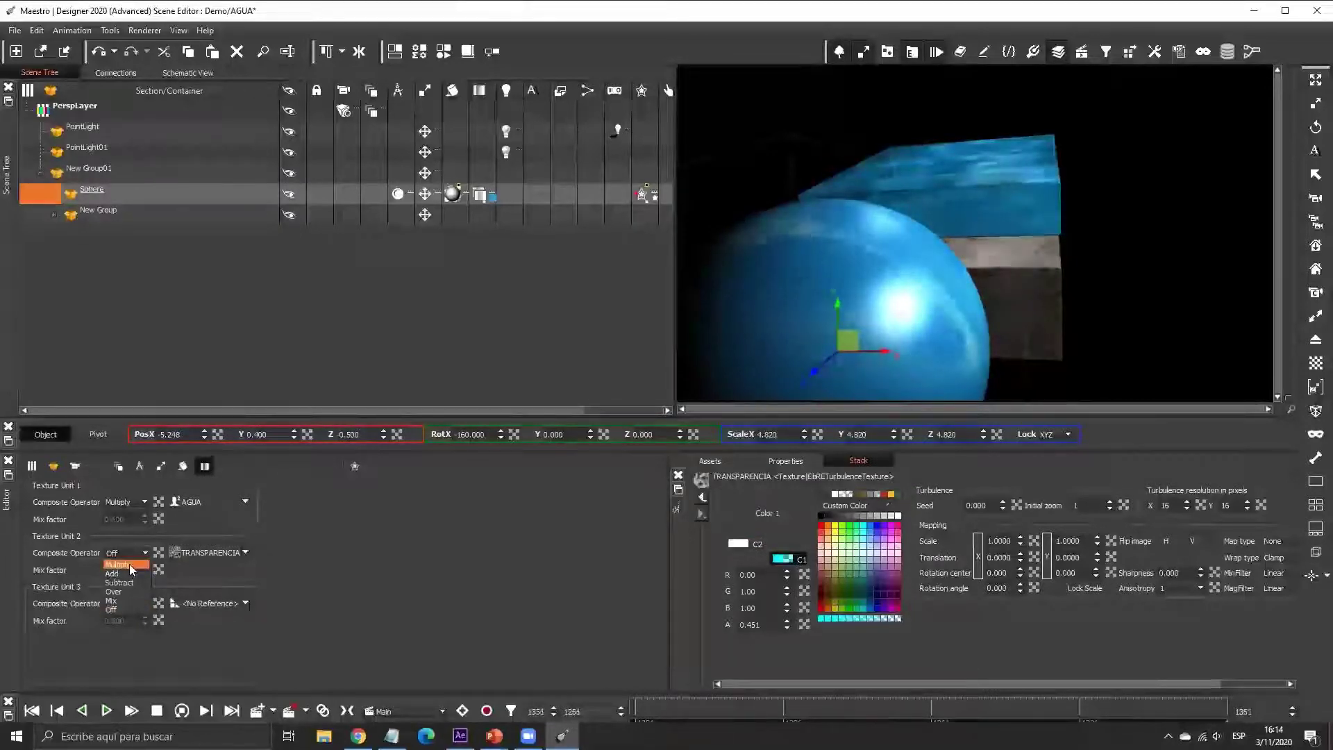
left_click(132, 566)
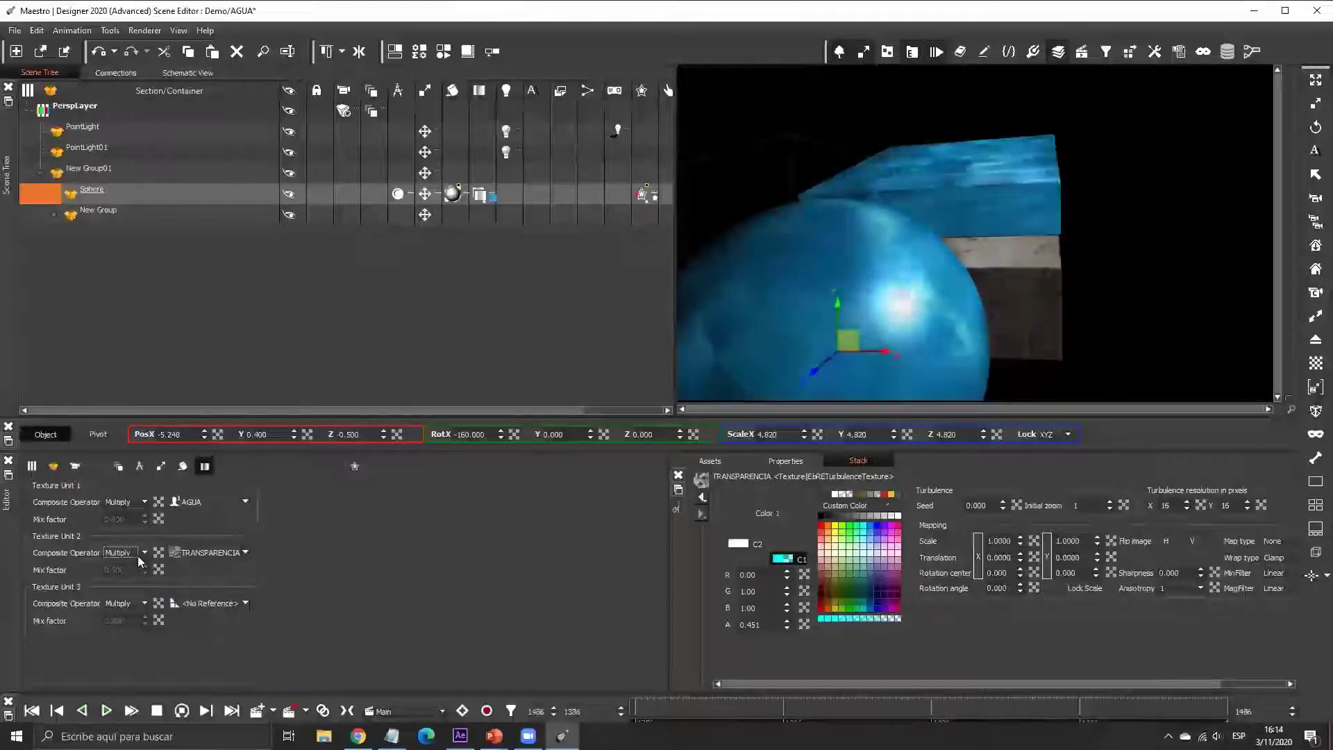
left_click(642, 197)
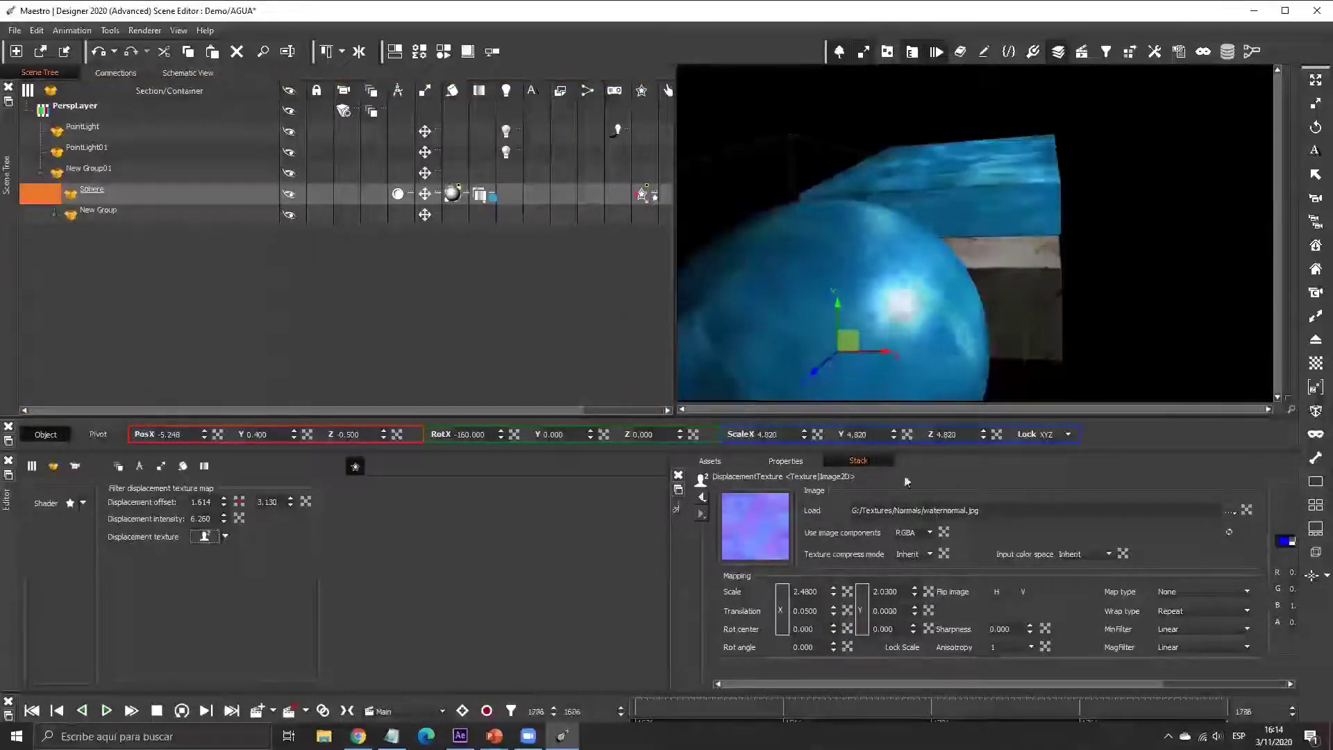
left_click(217, 518)
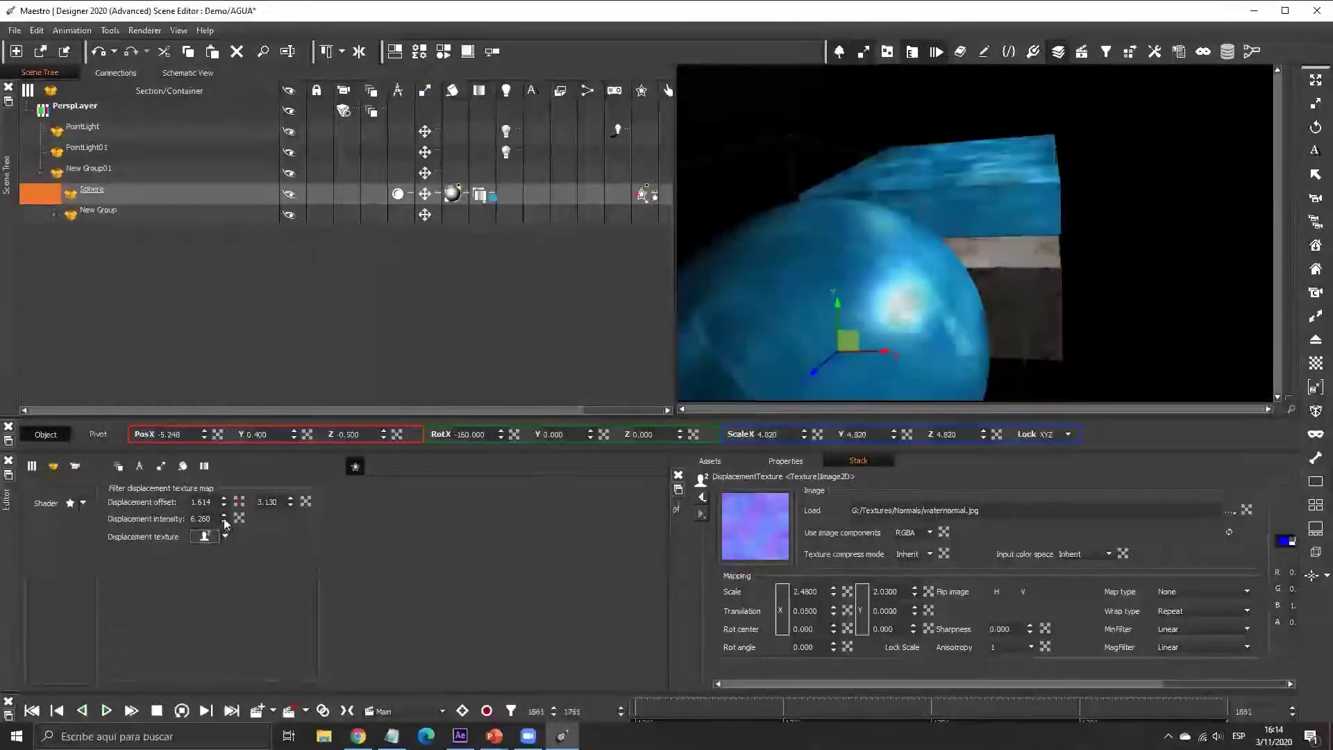
mouse_move(255, 74)
left_mouse_down()
mouse_move(232, 294)
mouse_move(274, 319)
mouse_move(252, 10)
left_mouse_up()
left_click_drag(261, 173, 264, 101)
left_click_drag(292, 695, 292, 486)
- Replace the Sphere's displacement texture image with alpha3.bmp from the Textures/ForShaders folder
left_click(1233, 512)
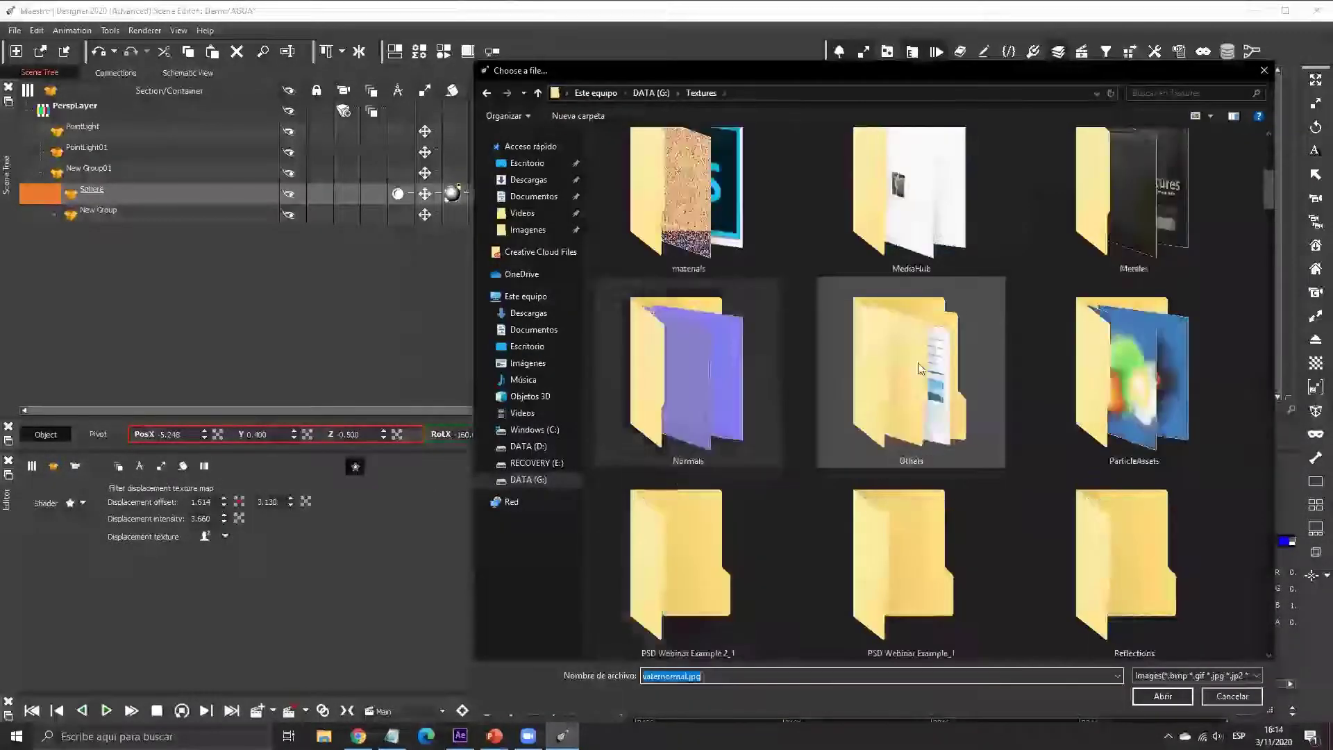
scroll(917, 368, "down", 8)
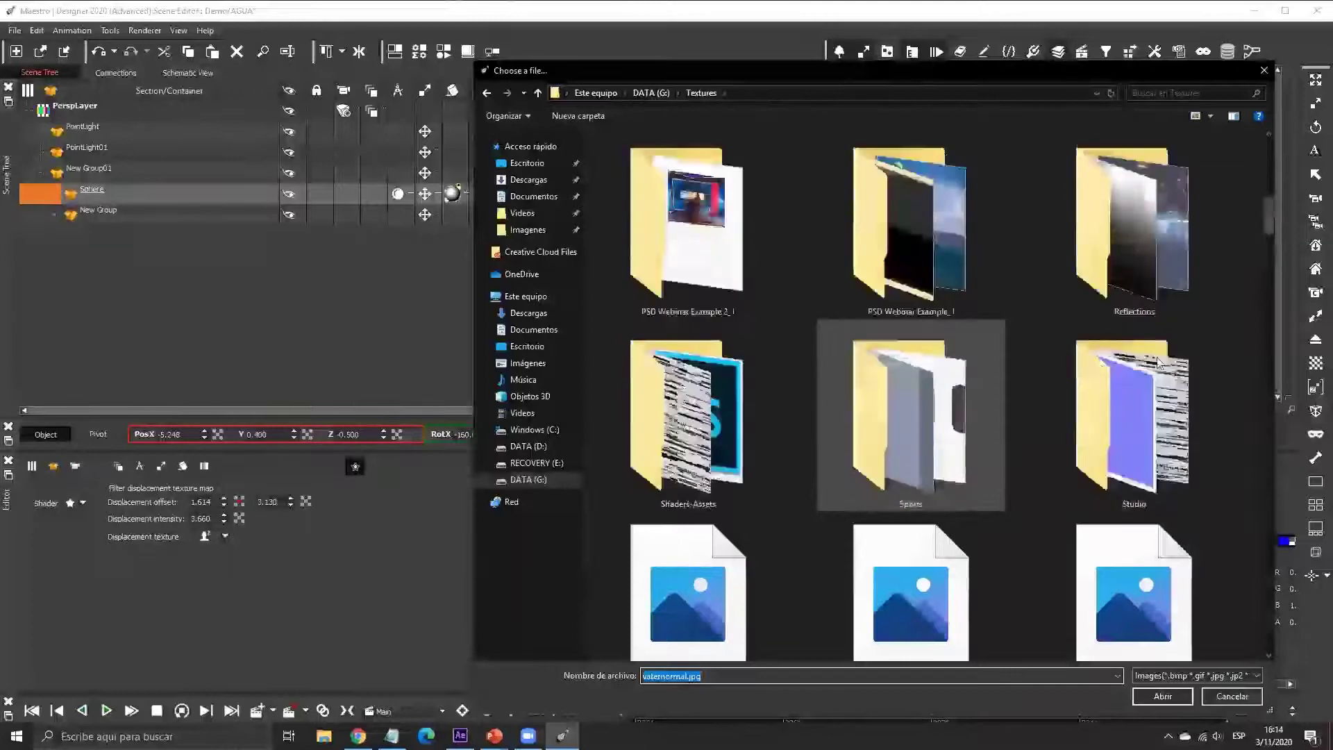
double_click(1106, 365)
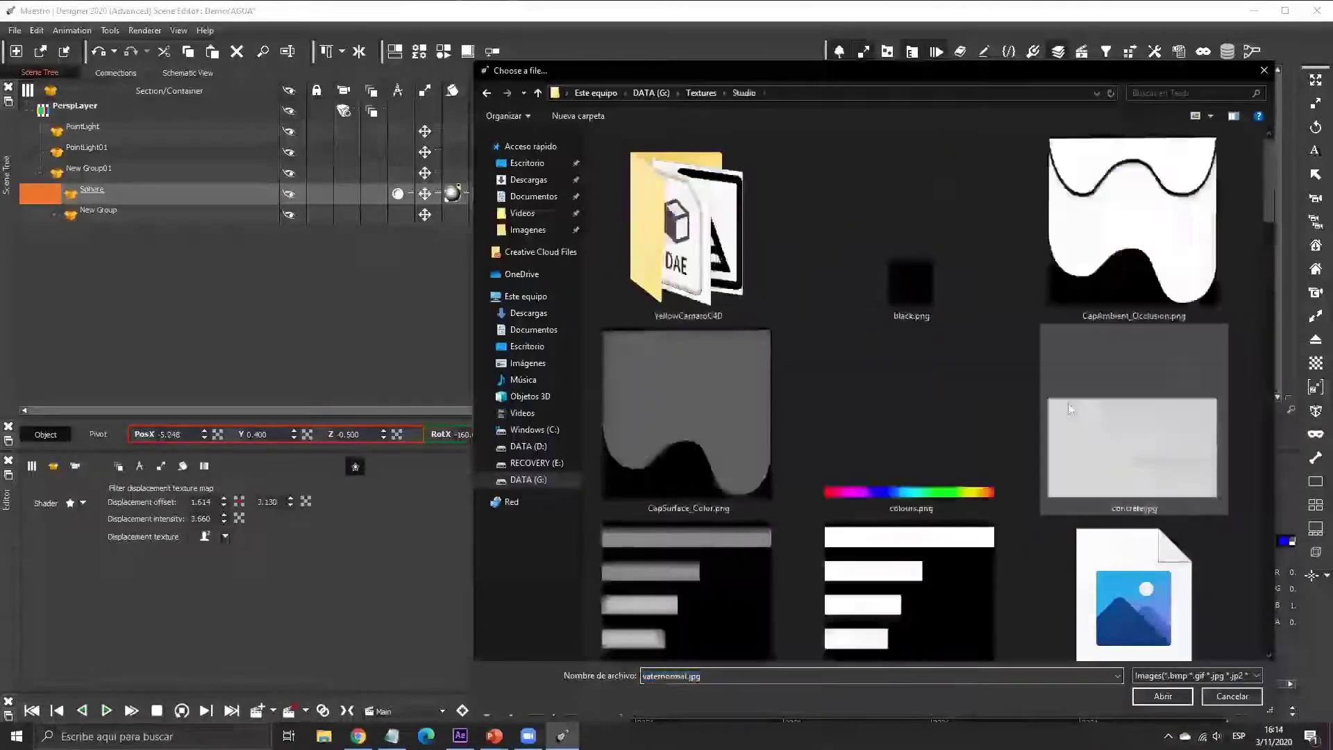
left_click(713, 96)
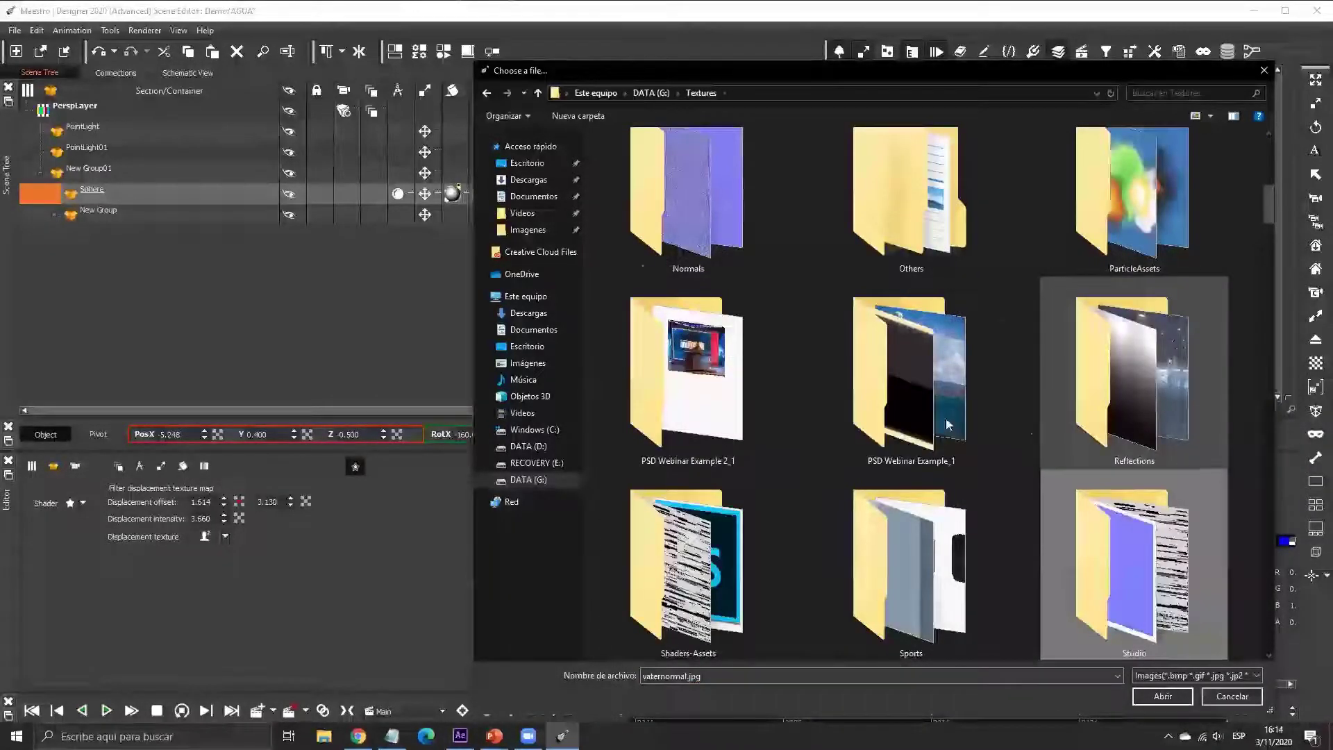
scroll(948, 425, "down", 2)
scroll(948, 425, "up", 2)
scroll(1131, 247, "up", 5)
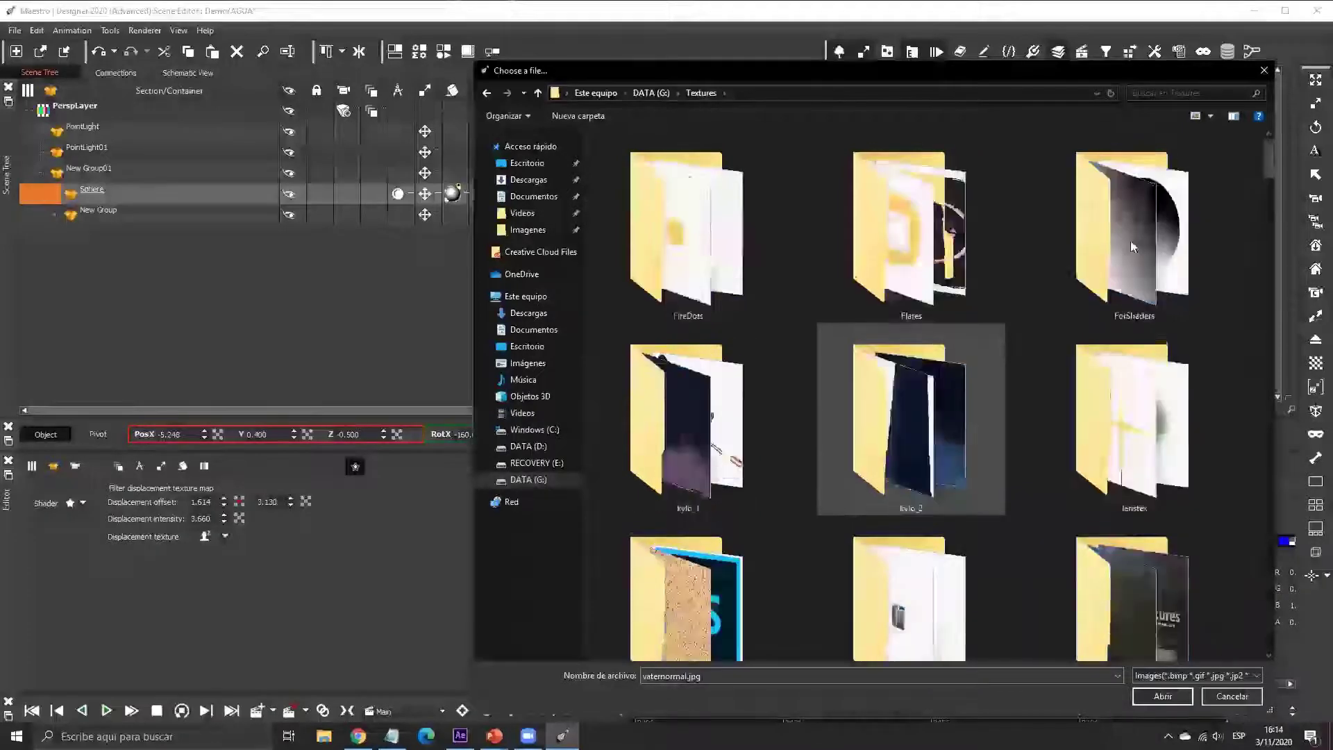
double_click(1132, 247)
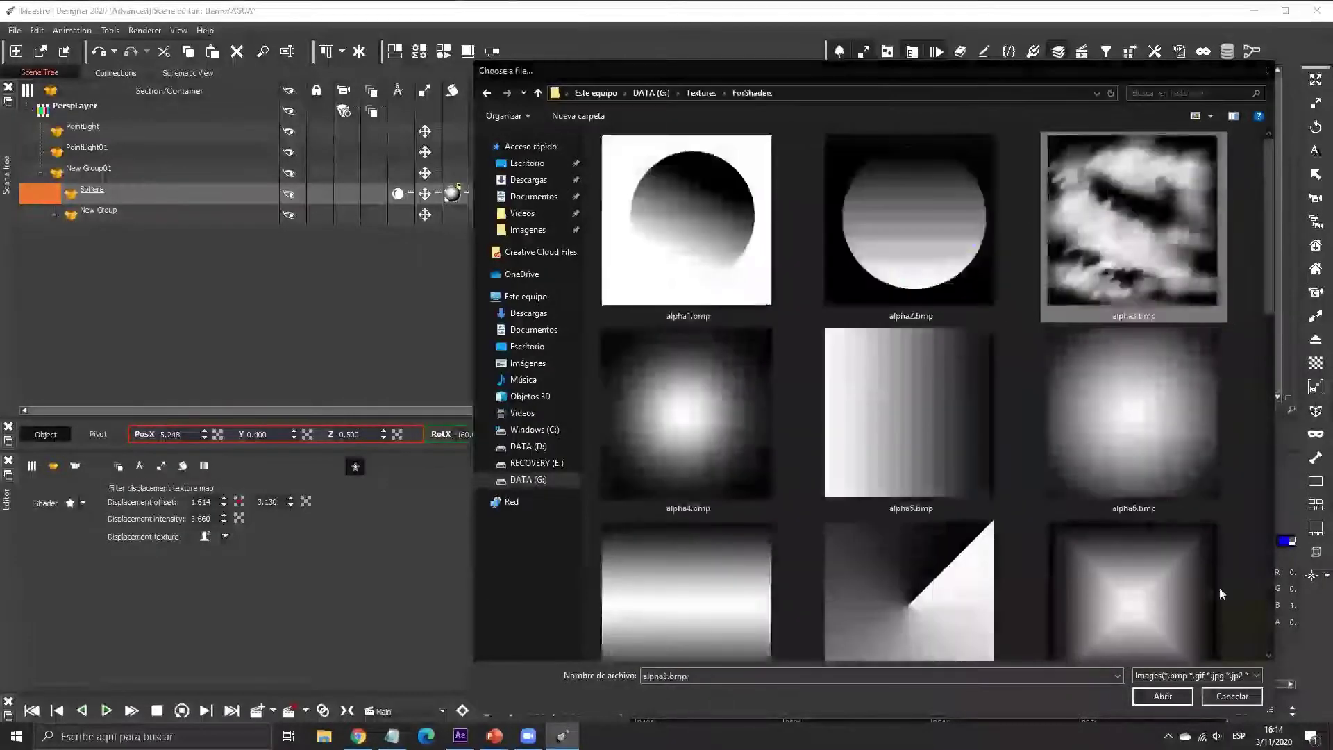
key("Return")
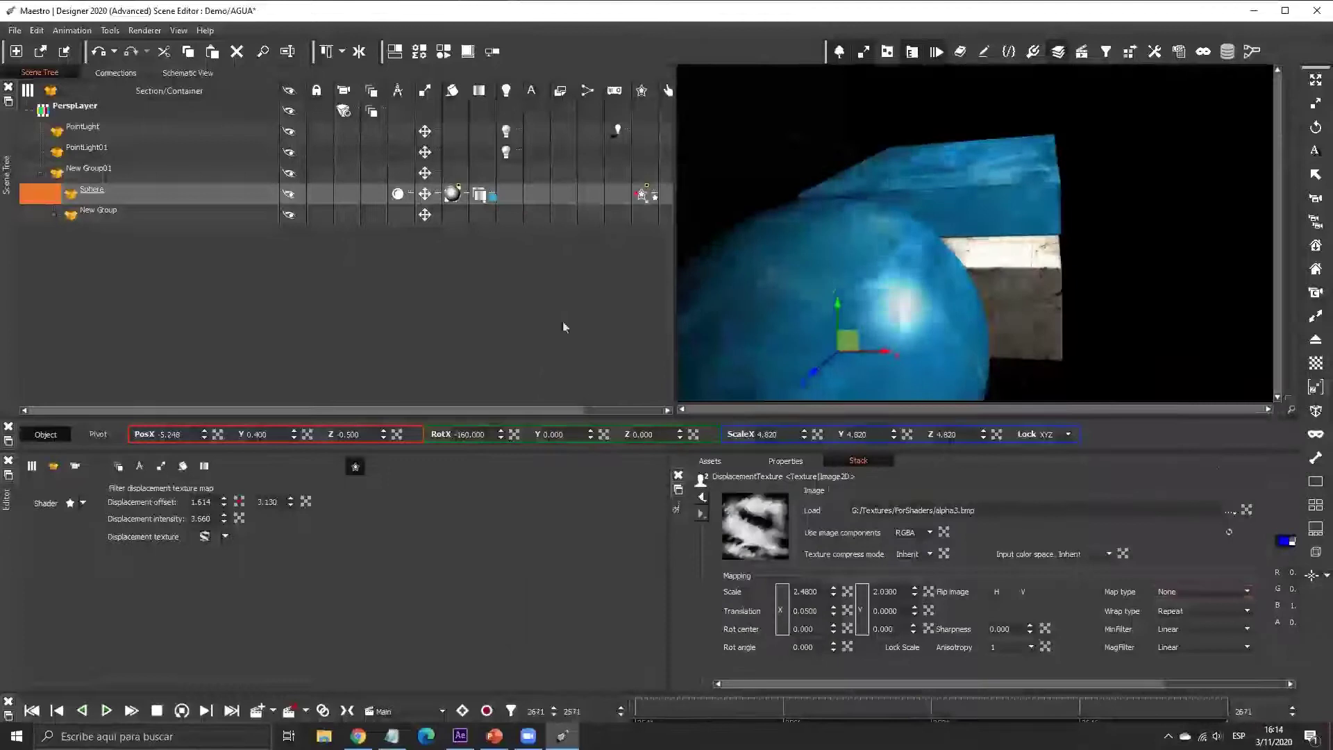
- Set New Group01's Y rotation to -55.000 and check the placement of PointLight01 and PointLight in the Left view
left_click(88, 168)
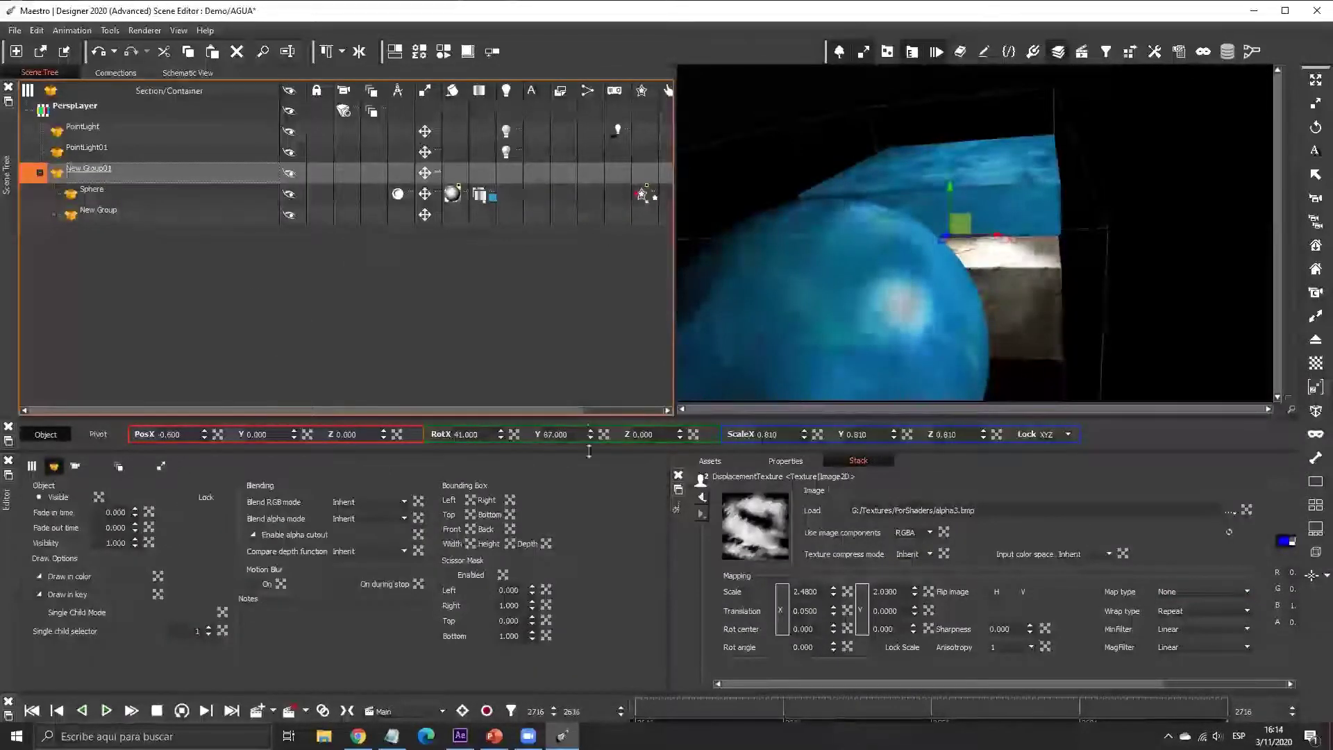
left_click_drag(589, 451, 902, 249)
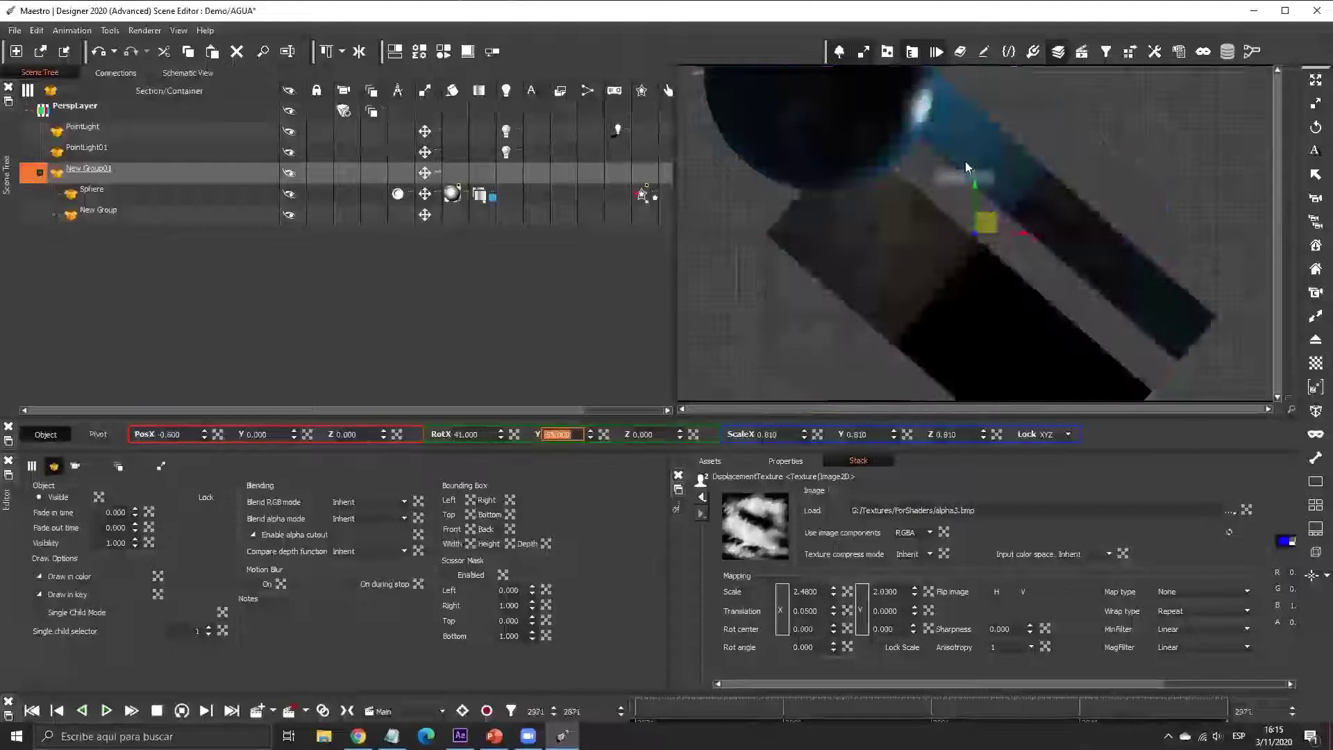
right_click(986, 149)
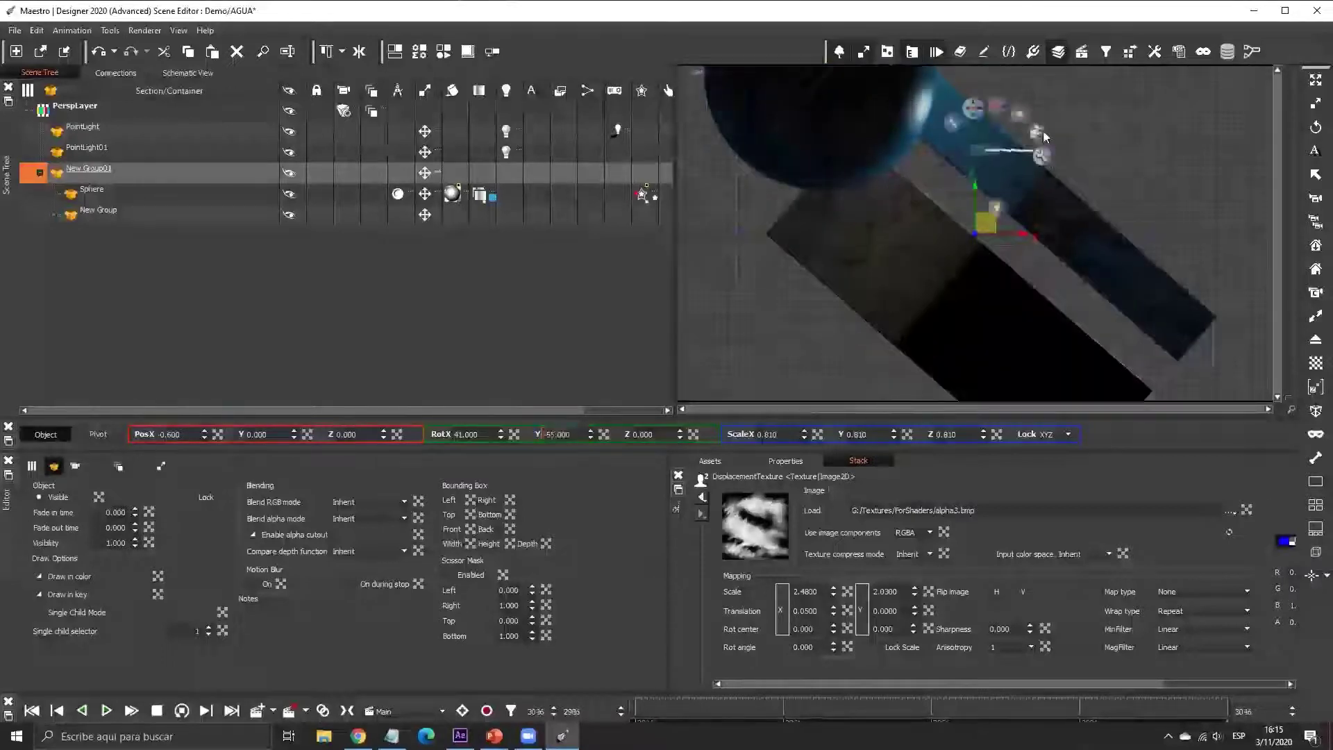
left_click(1027, 155)
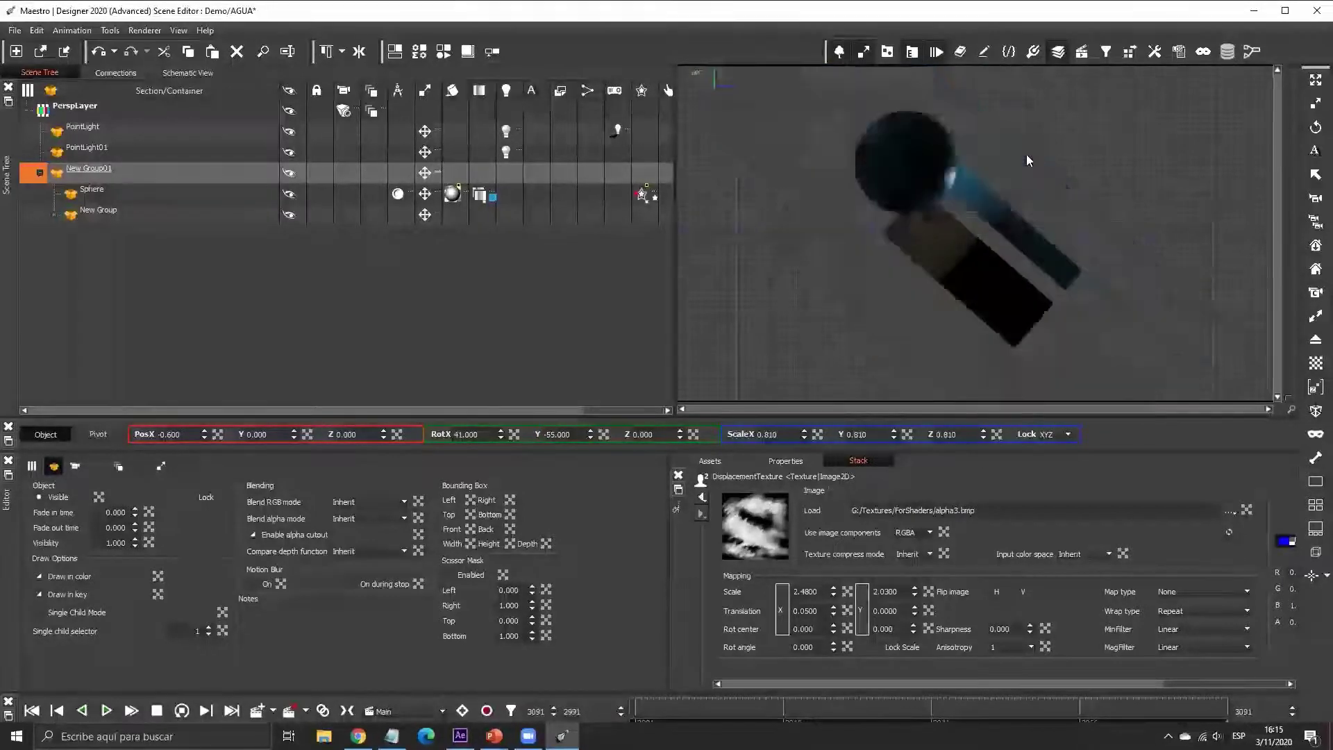
left_click(209, 146)
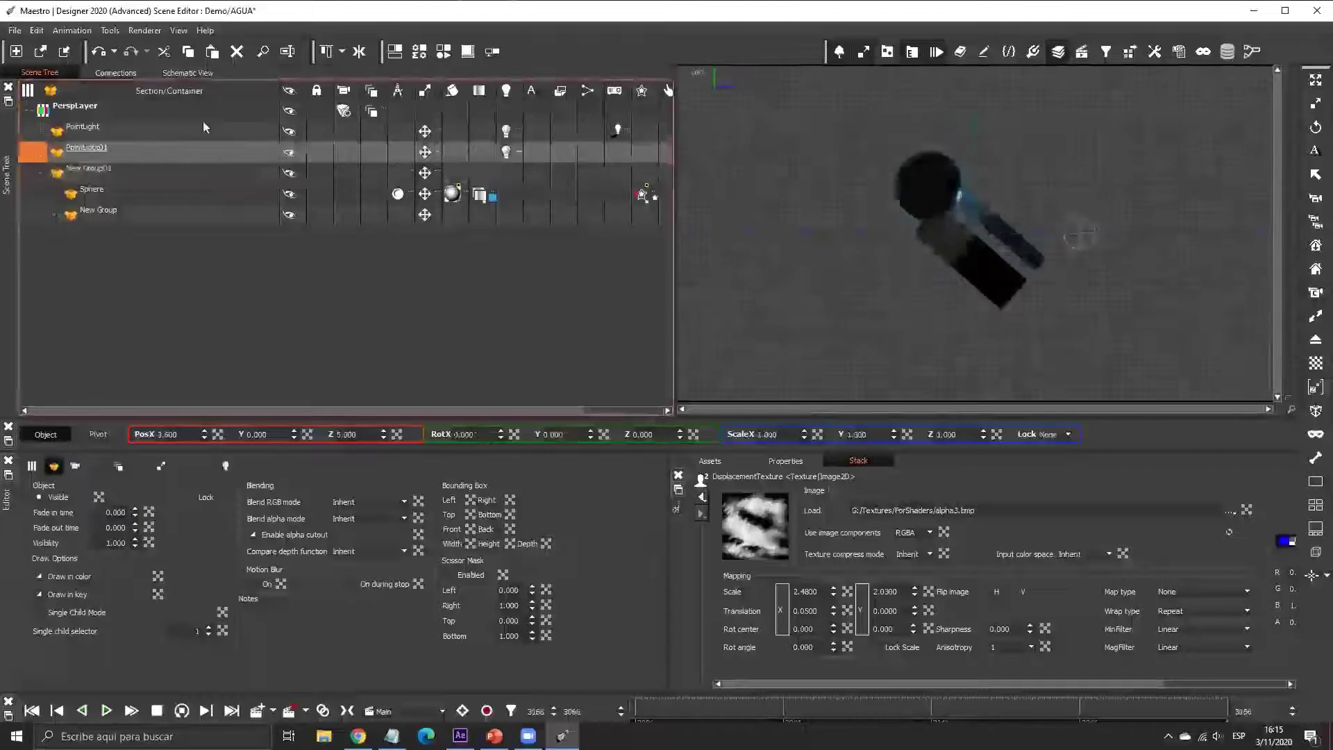
left_click(204, 127)
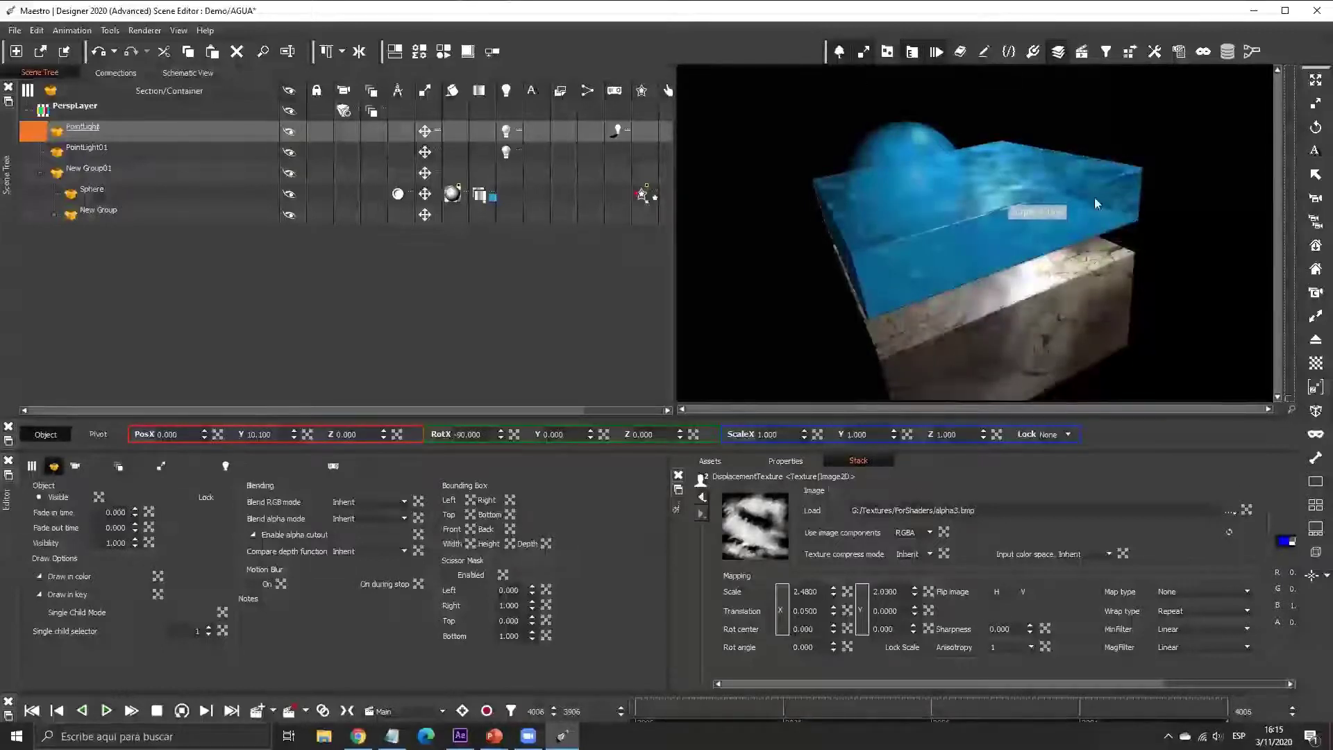
- Expand New Group and go through its Super Cube and Super Cube01 objects
left_click(101, 213)
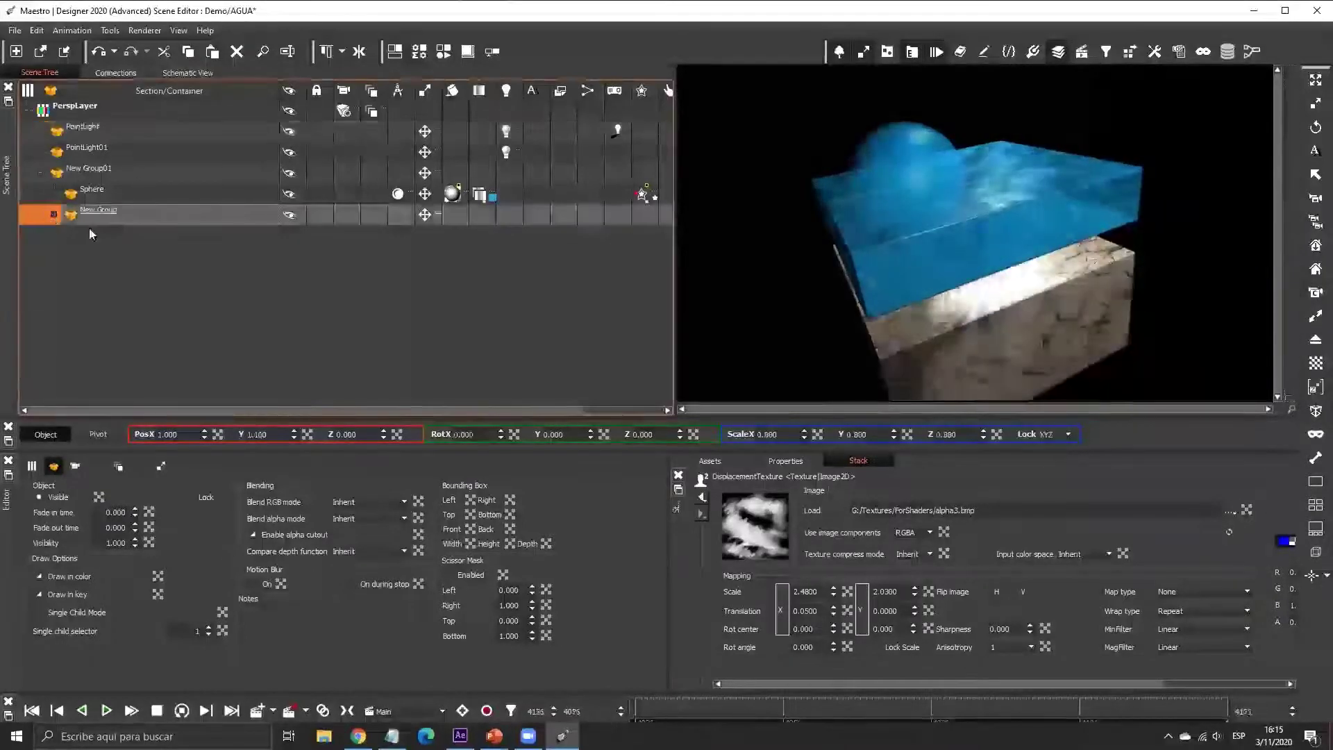
key("Right")
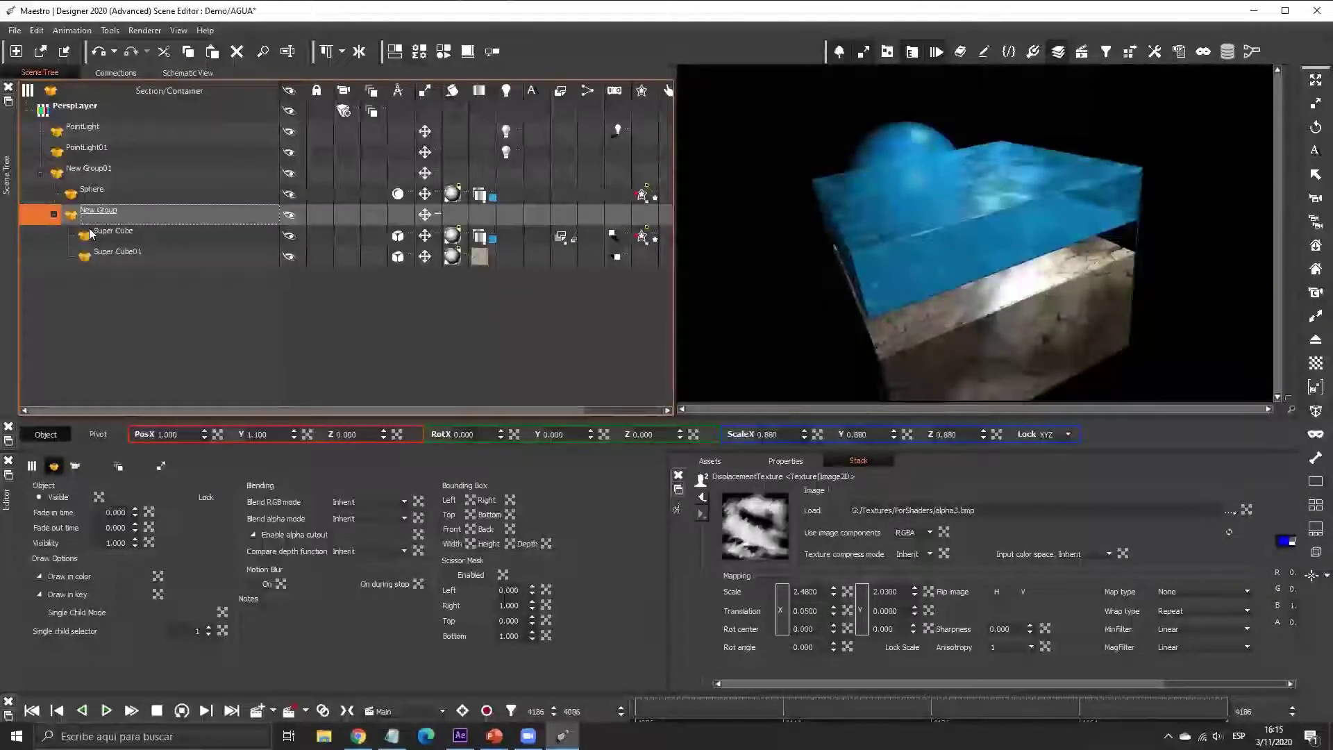
key("Down")
key("Down")
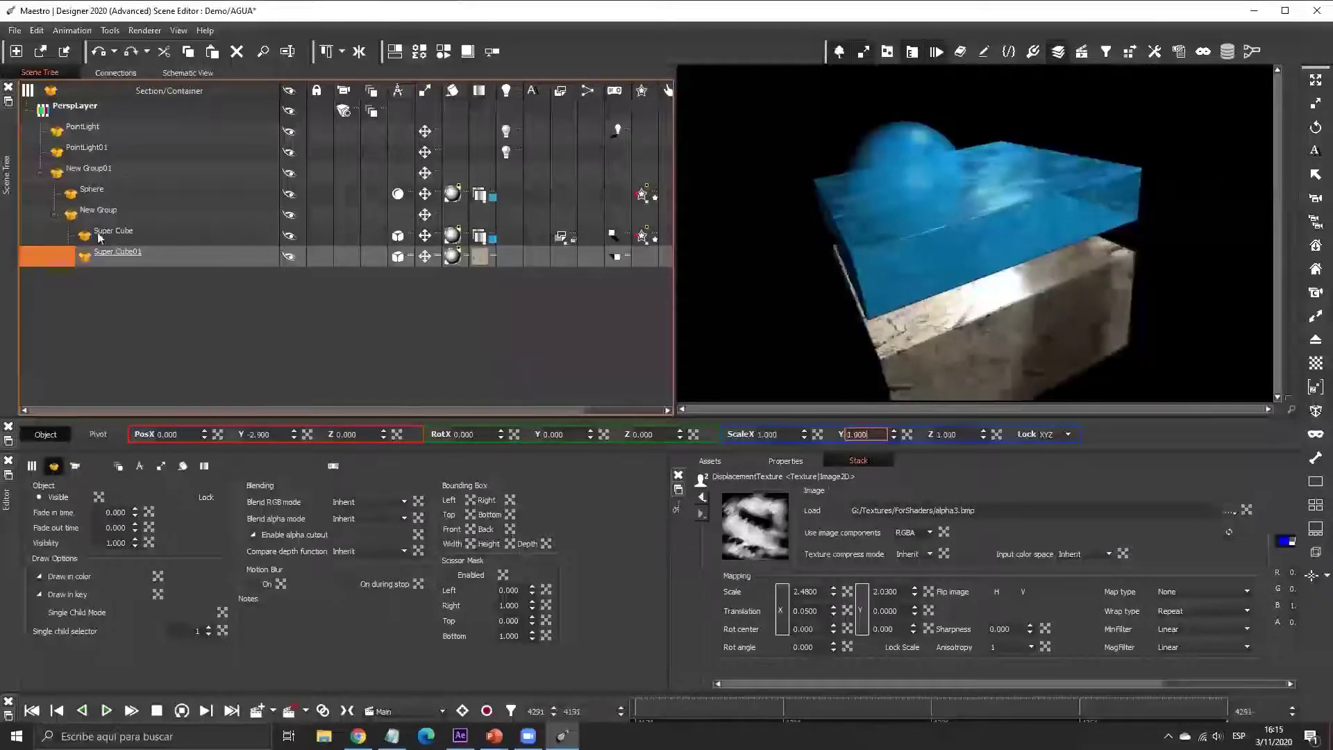
- Set New Group01's Y rotation to 77.000 and its uniform scale to 0.990, and bring up the Misc shader assets
key("Up")
key("Up")
key("Up")
key("Up")
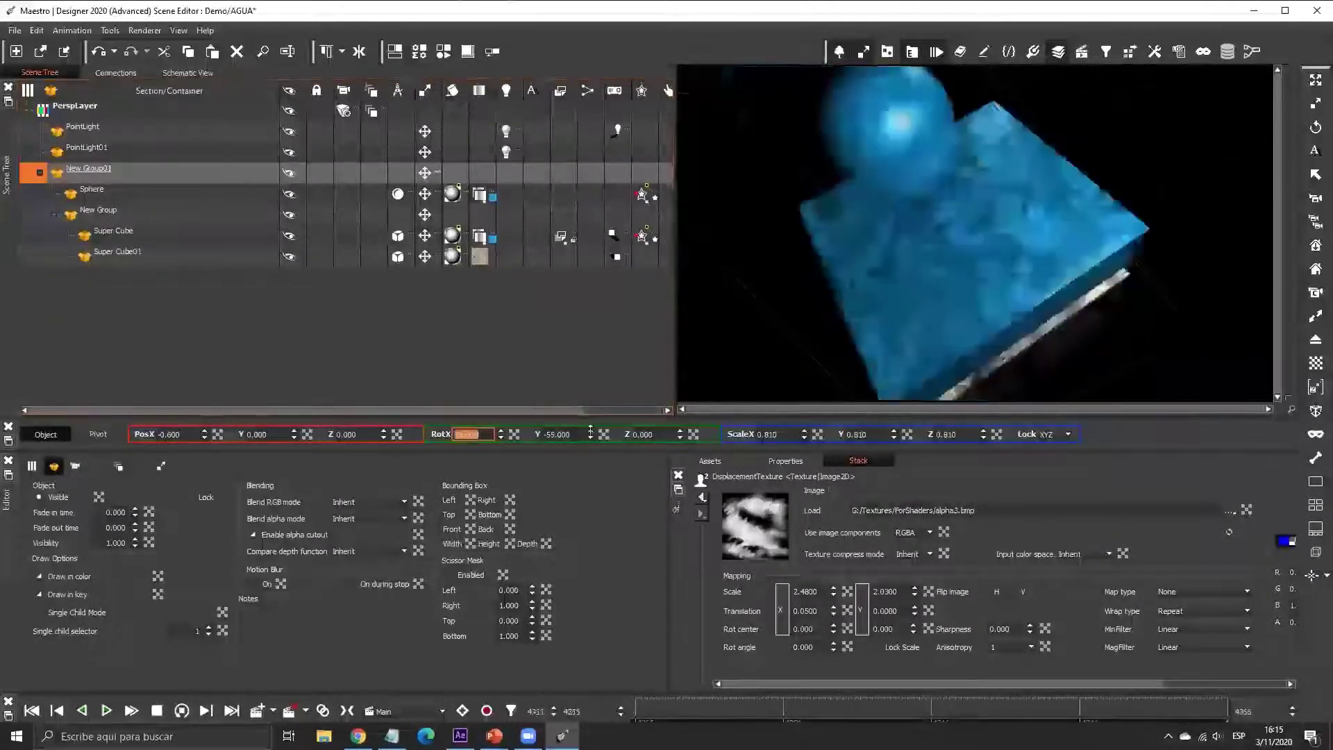
left_click(555, 434)
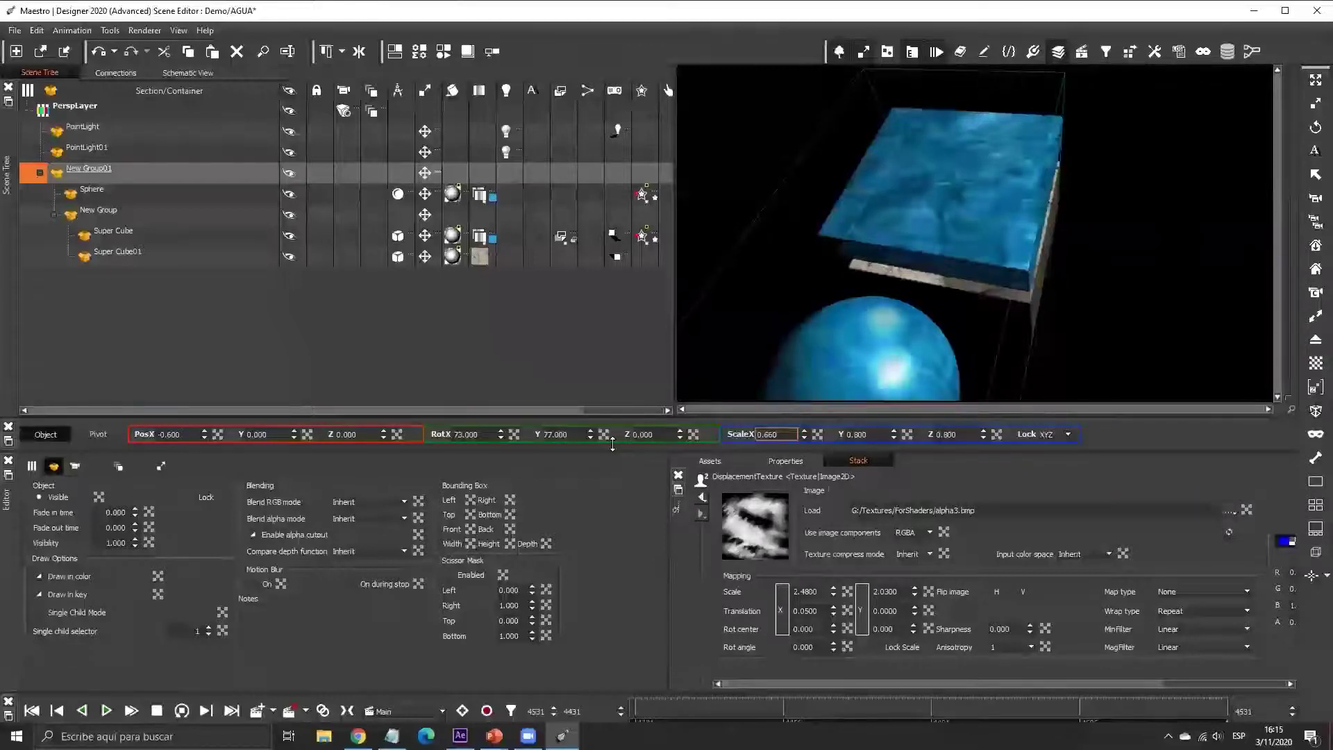
left_click(709, 460)
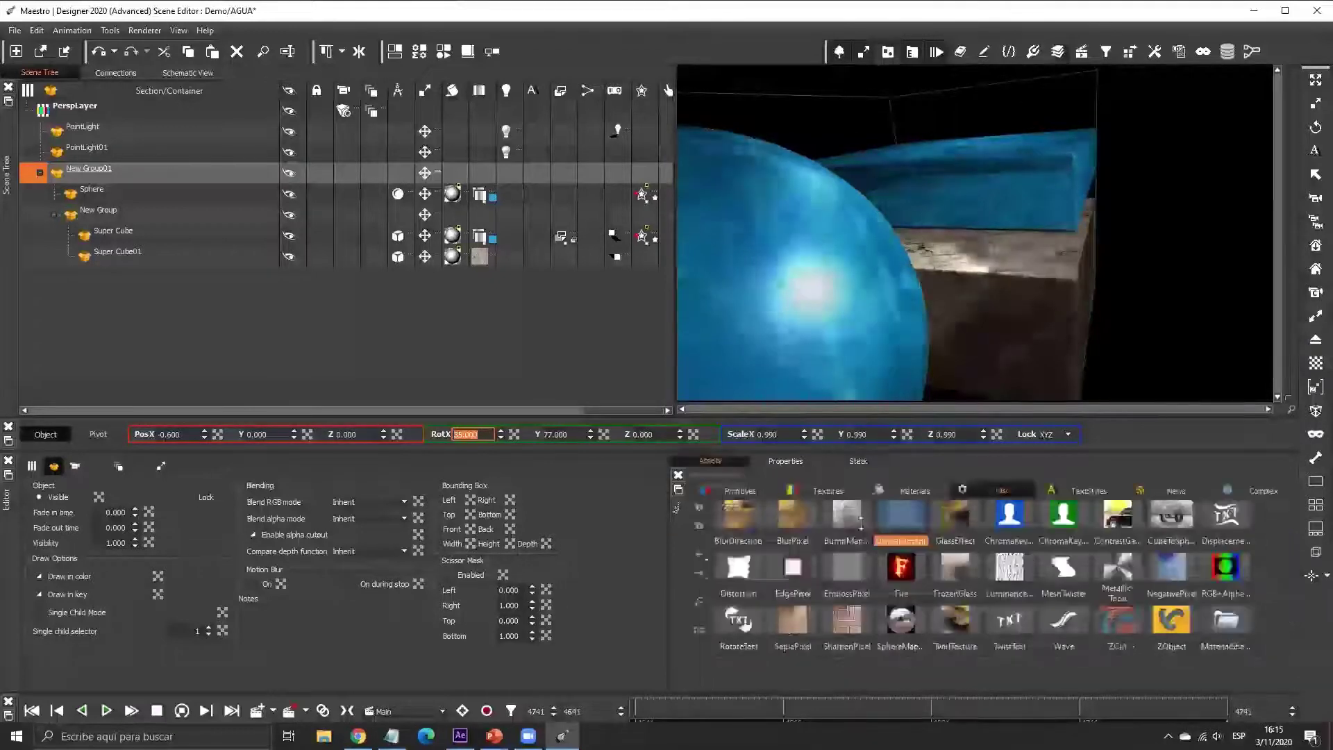
left_click(903, 513)
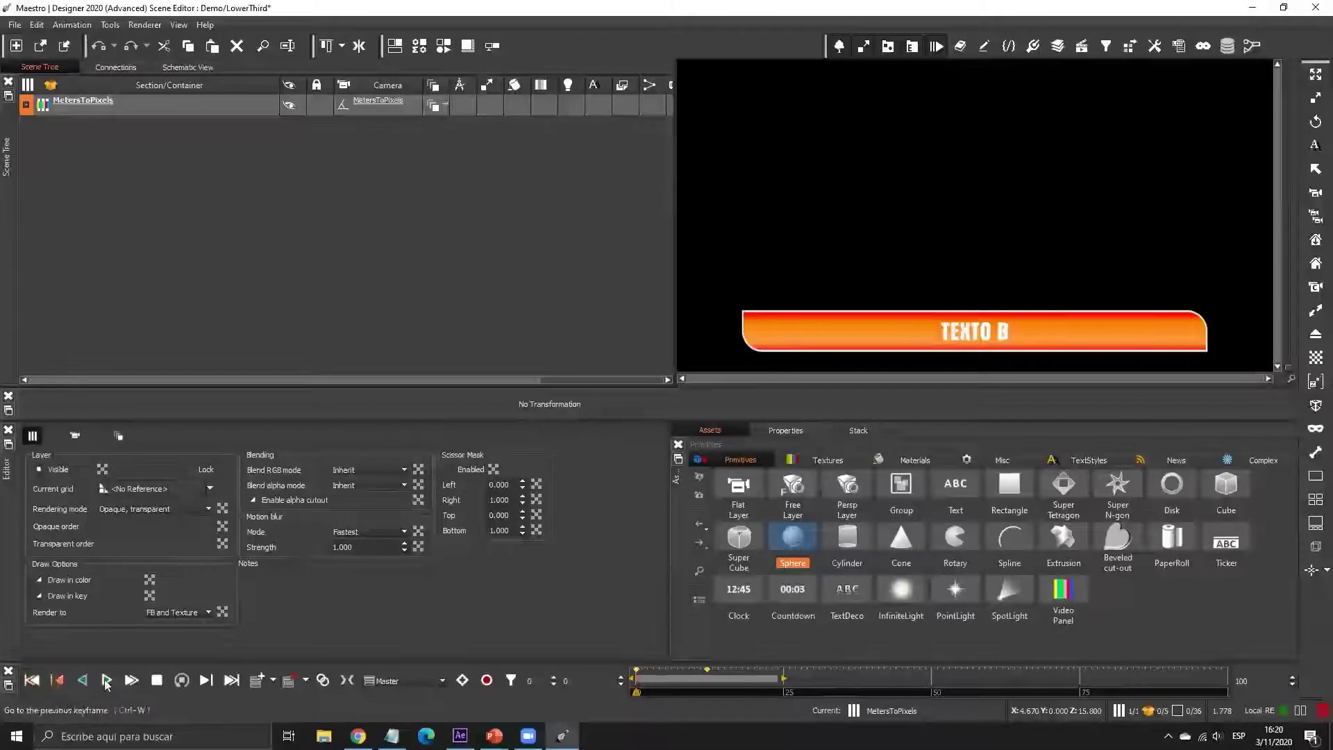
- Play the LowerThird scene's Master animation and expand its Animation entry in the animation-editing layout
left_click(106, 680)
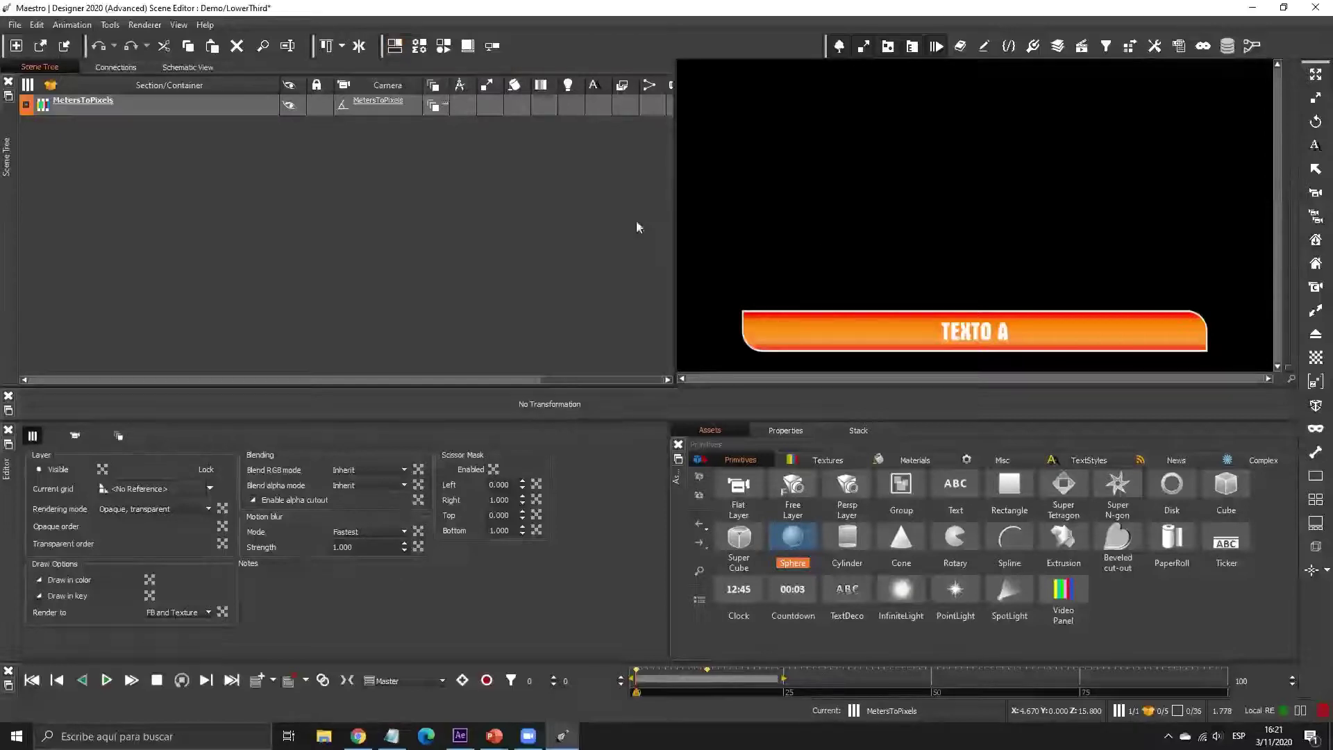
left_click(444, 48)
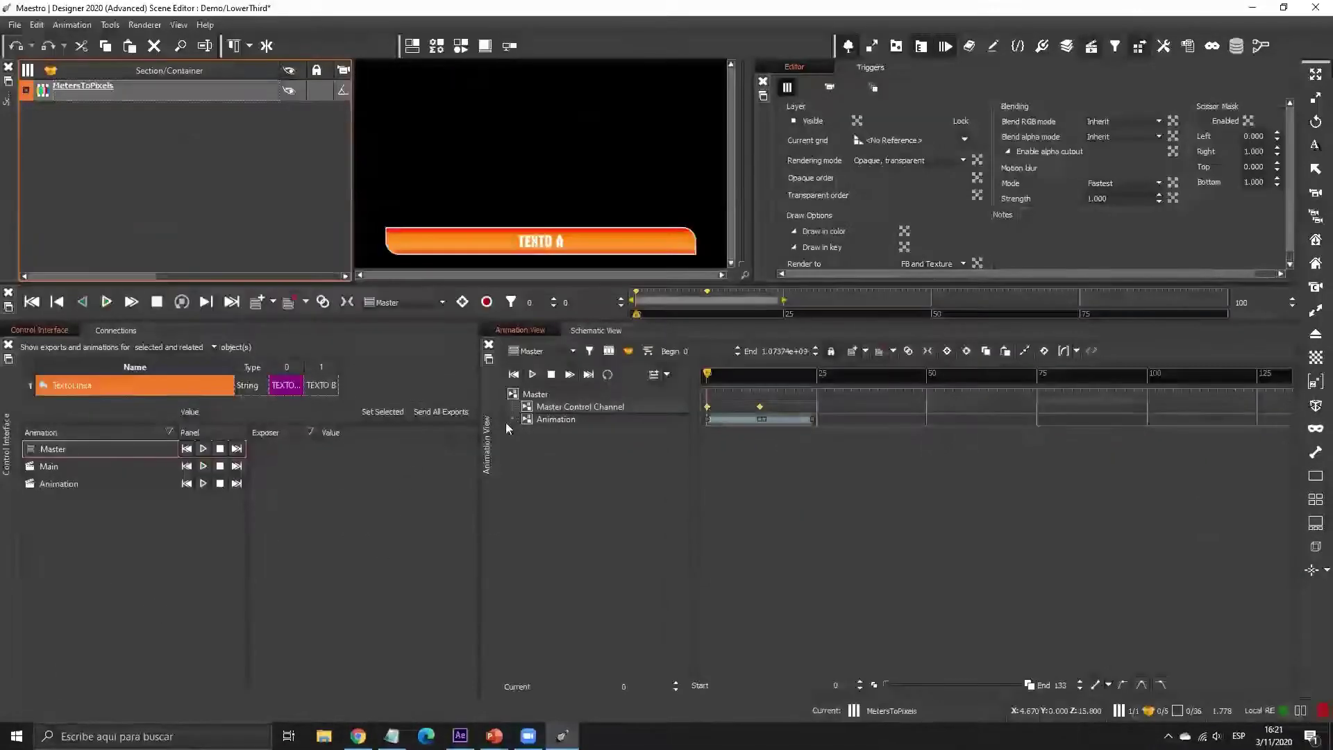
left_click(515, 418)
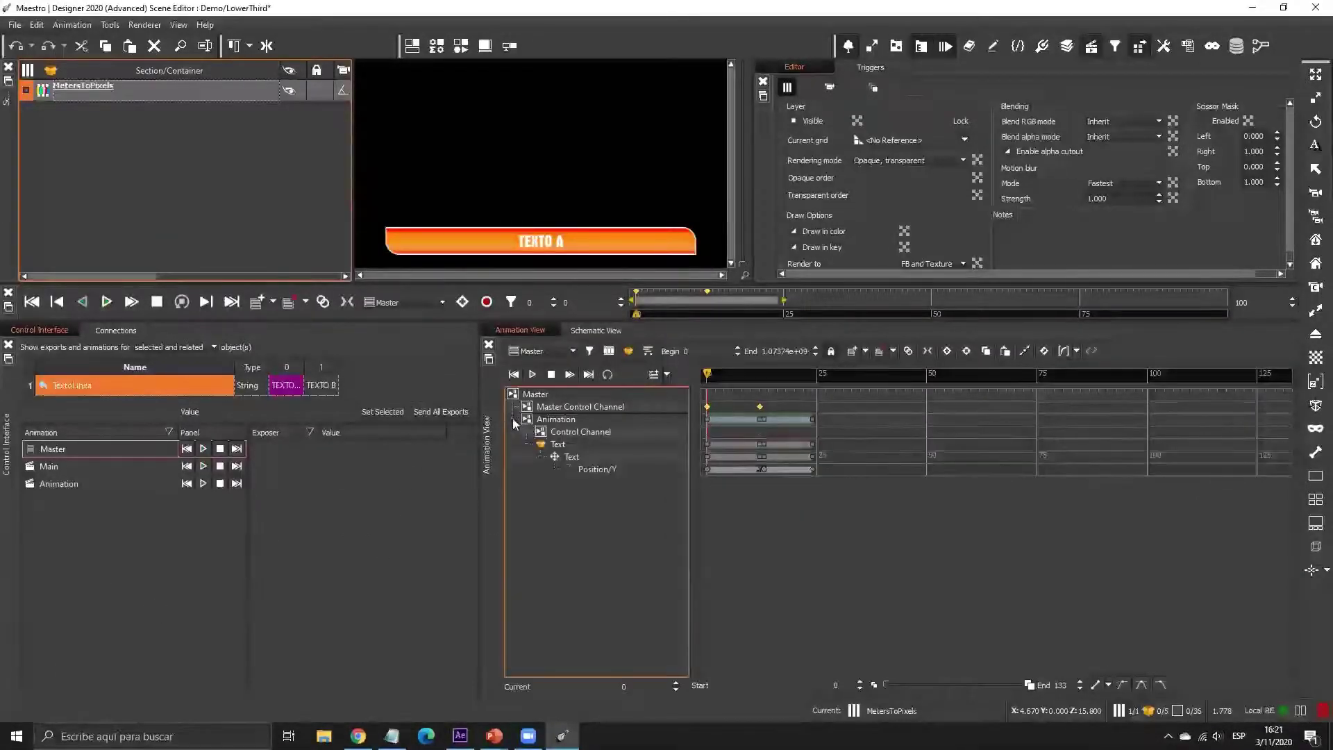
left_click(512, 418)
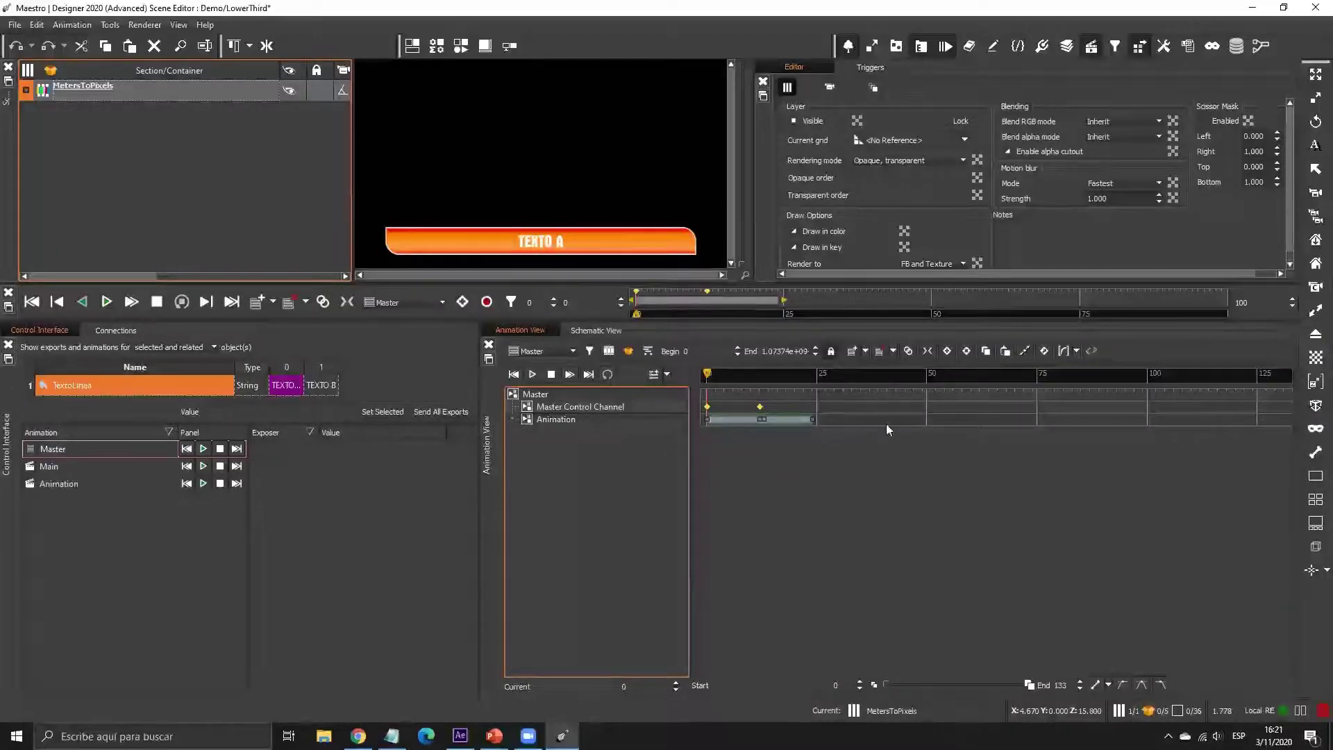
left_click(509, 418)
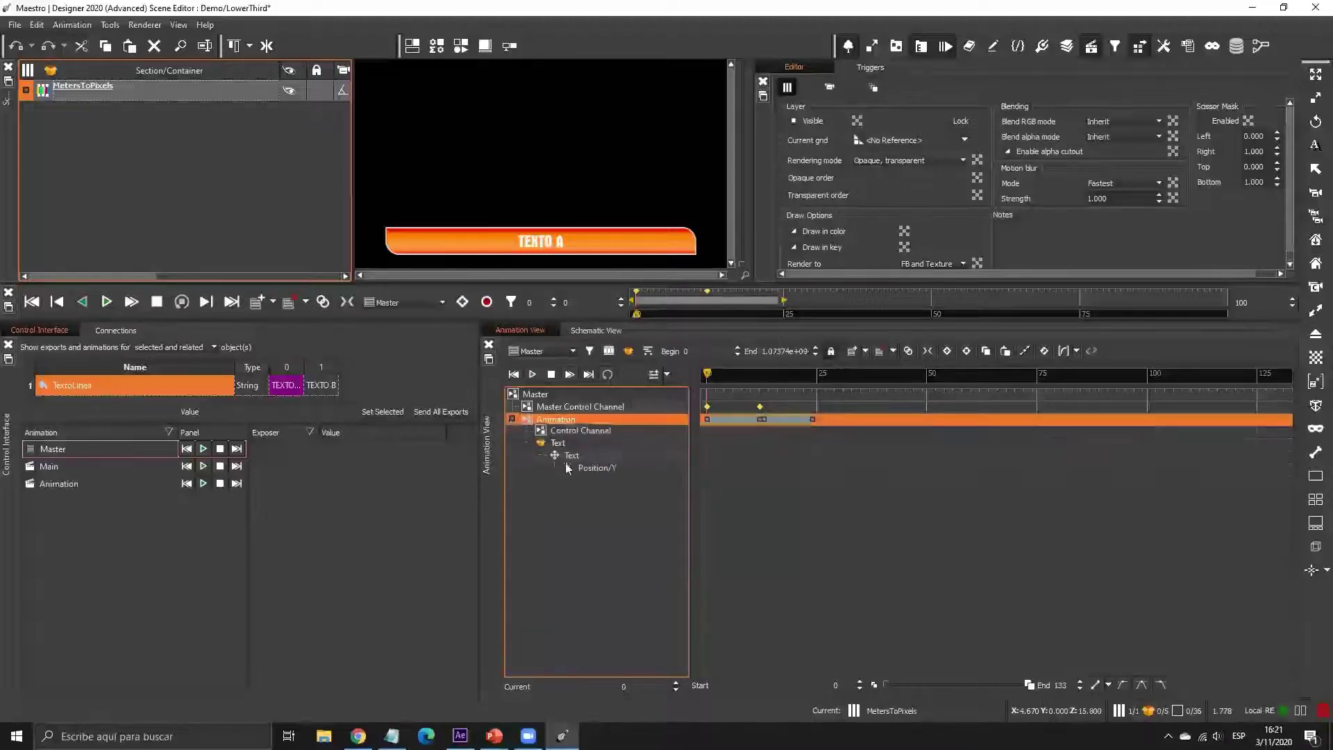
- Review the options for adding an animation to the Master group, and clear the selection in the animation tree
right_click(568, 466)
mouse_move(721, 275)
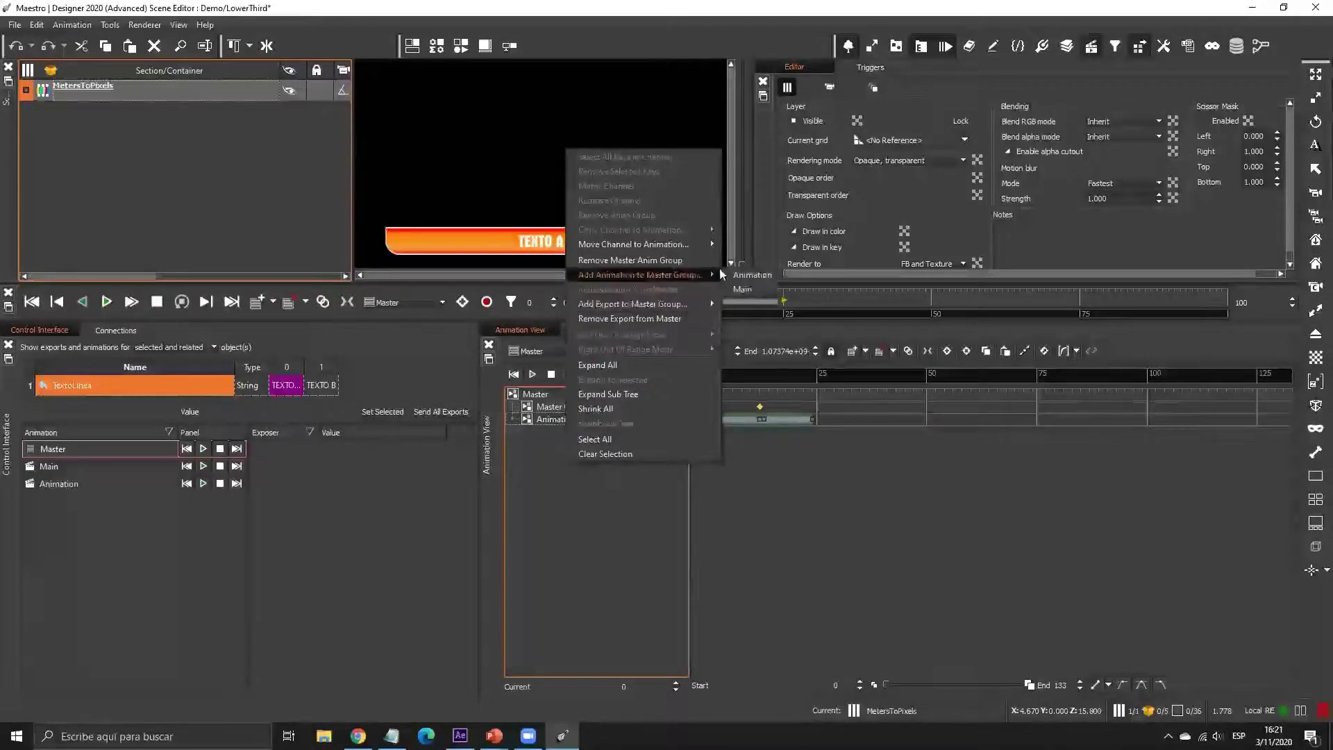
left_click(604, 453)
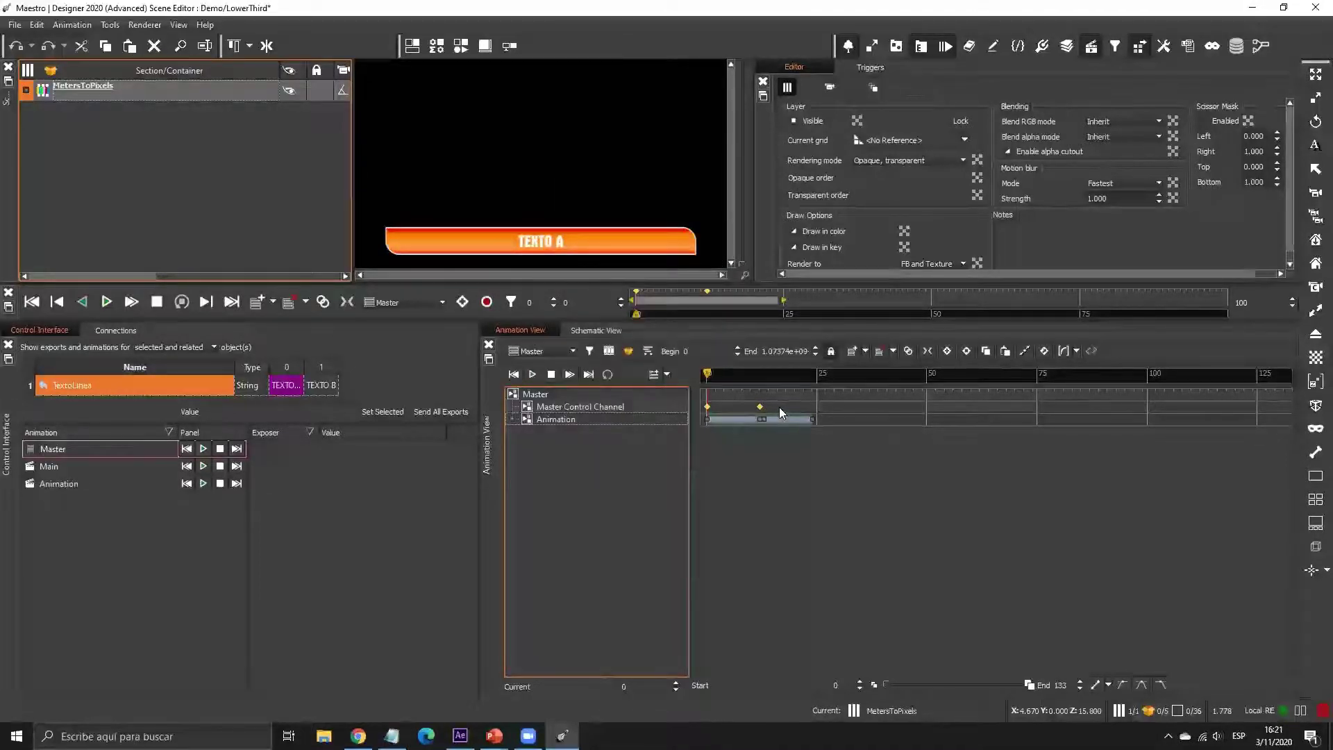
- Examine the Master Control Channel's options for adding the TextoLinea export to the master group at index 0 or index 1
right_click(779, 406)
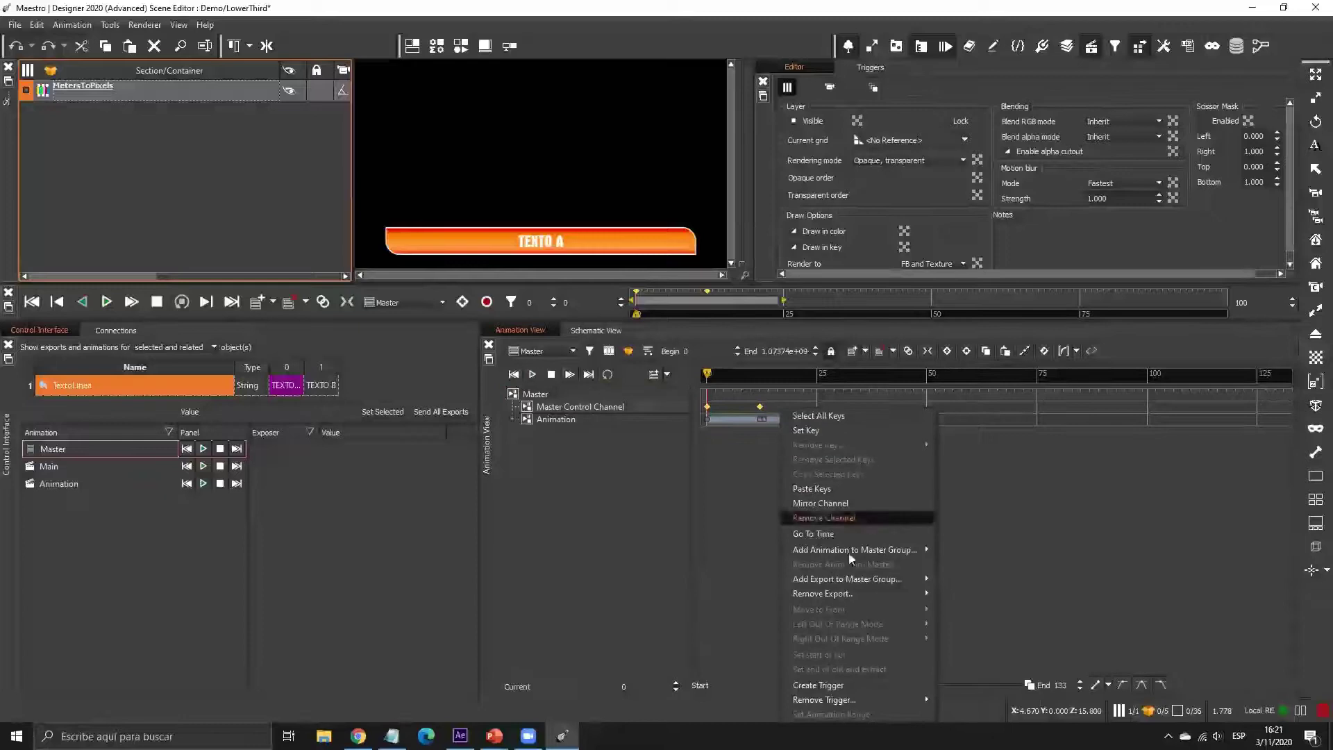
left_click(830, 578)
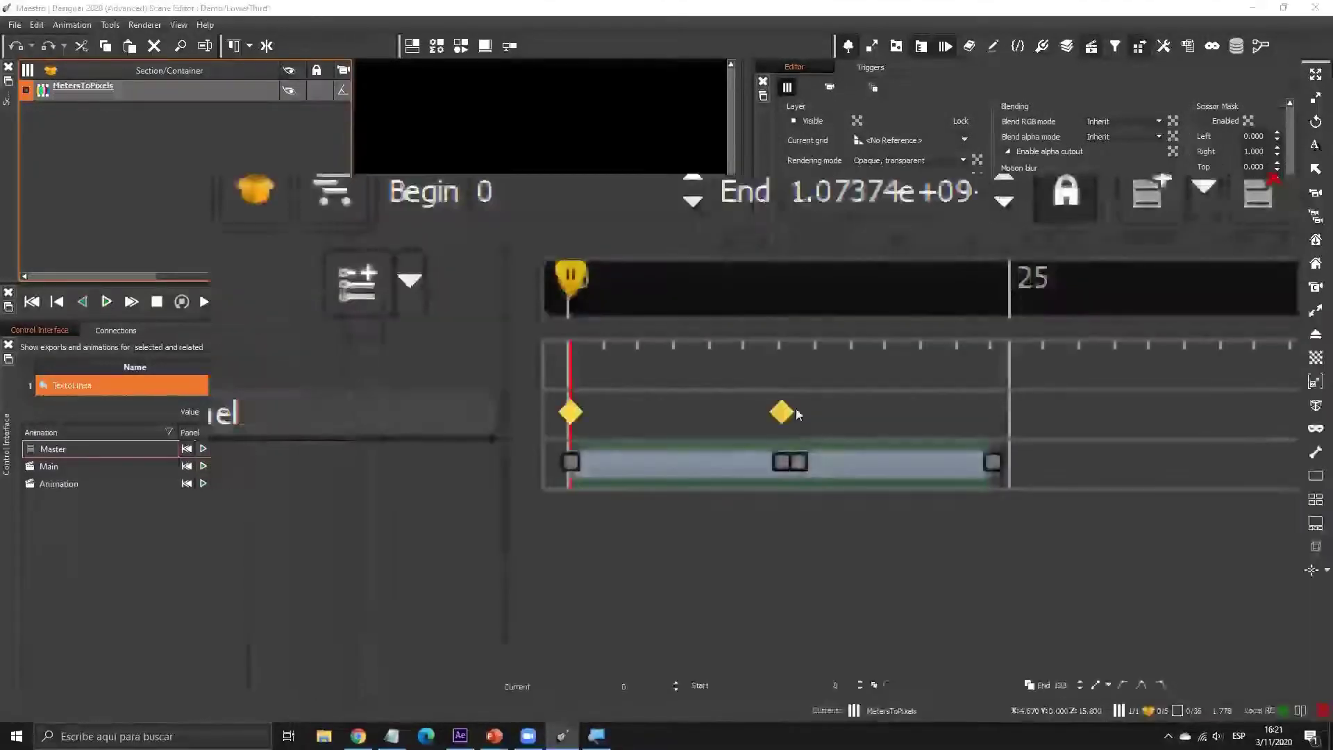
right_click(846, 462)
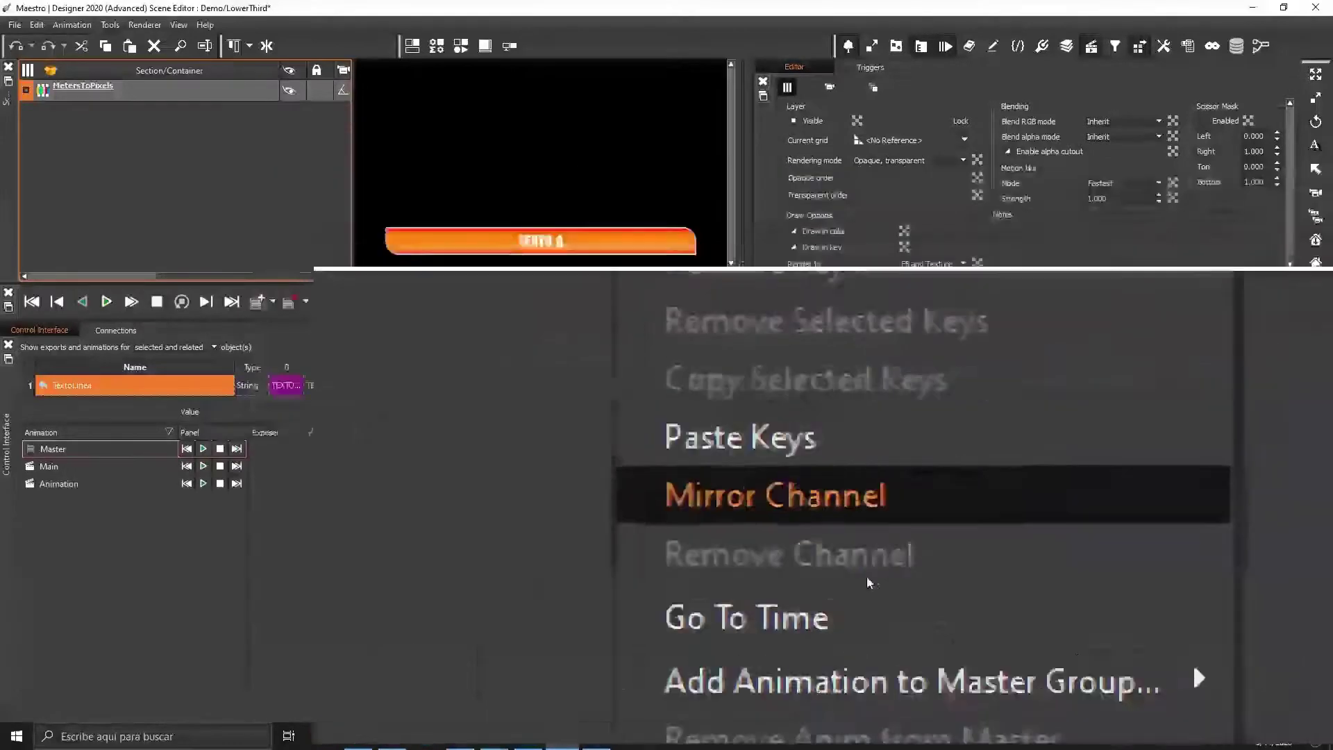
mouse_move(927, 588)
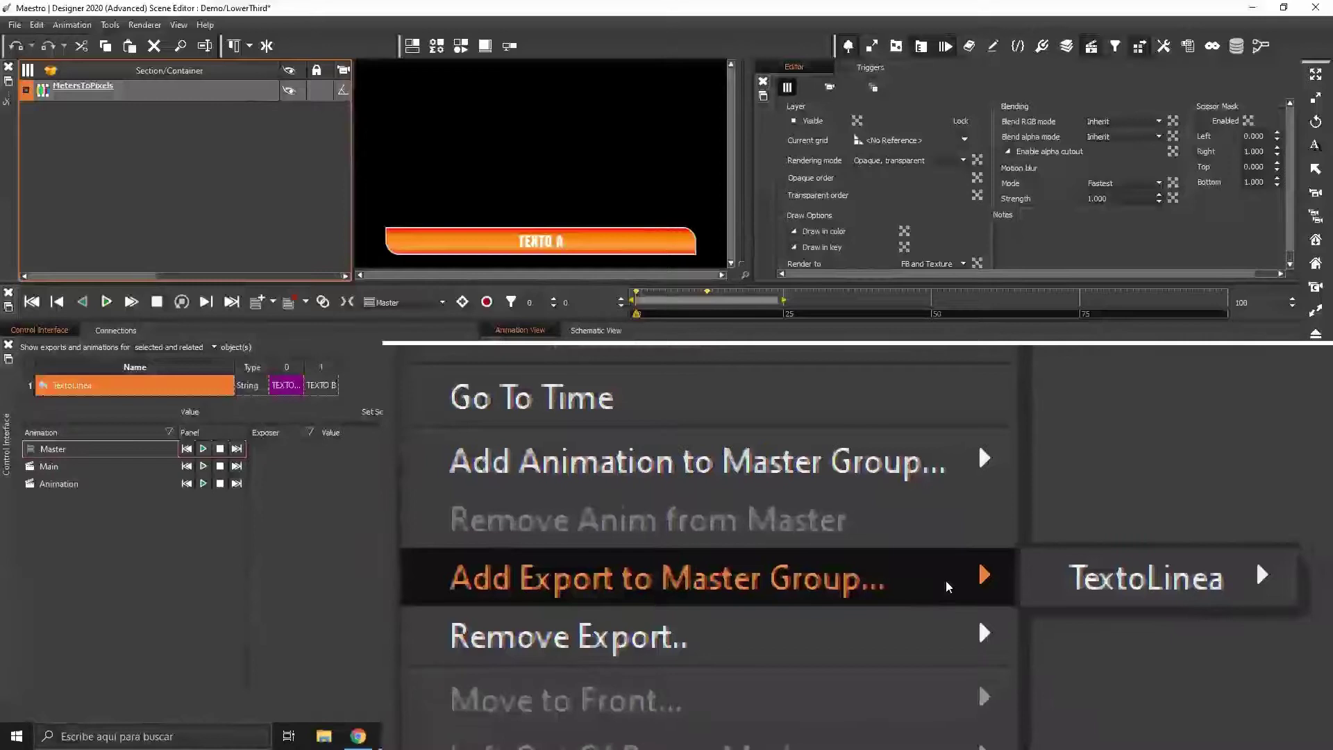
mouse_move(1000, 587)
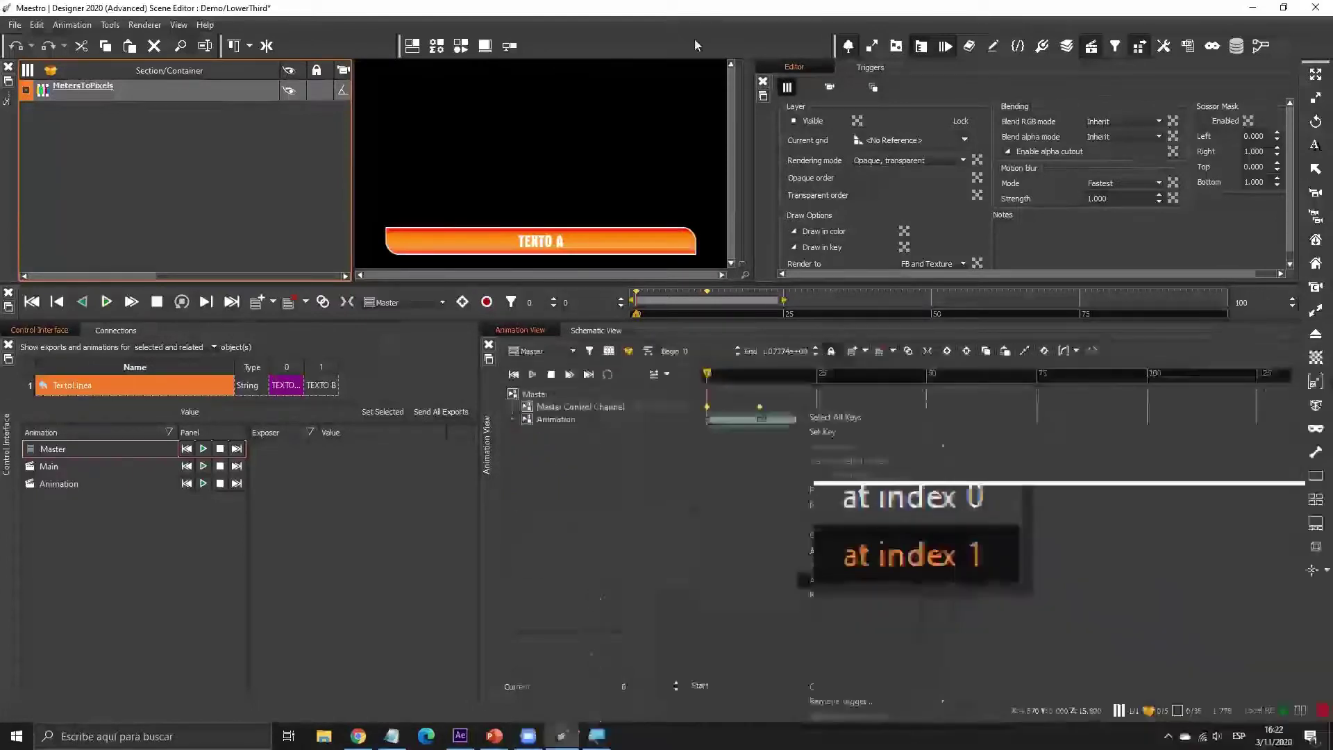
- Bring up the exports in the connections layout, widen TextoLinea's value column 0, and inspect its TEXTO A and TEXTO B values
left_click(460, 45)
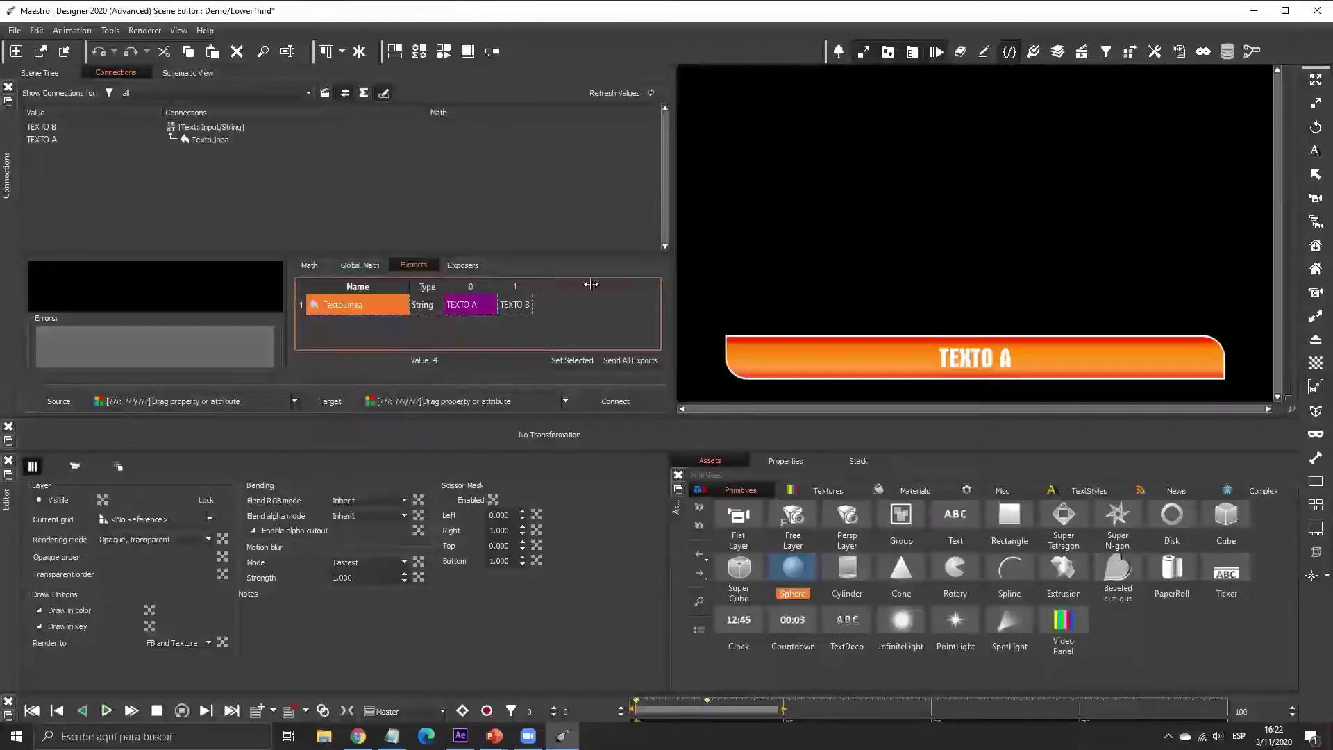
left_click_drag(498, 286, 516, 287)
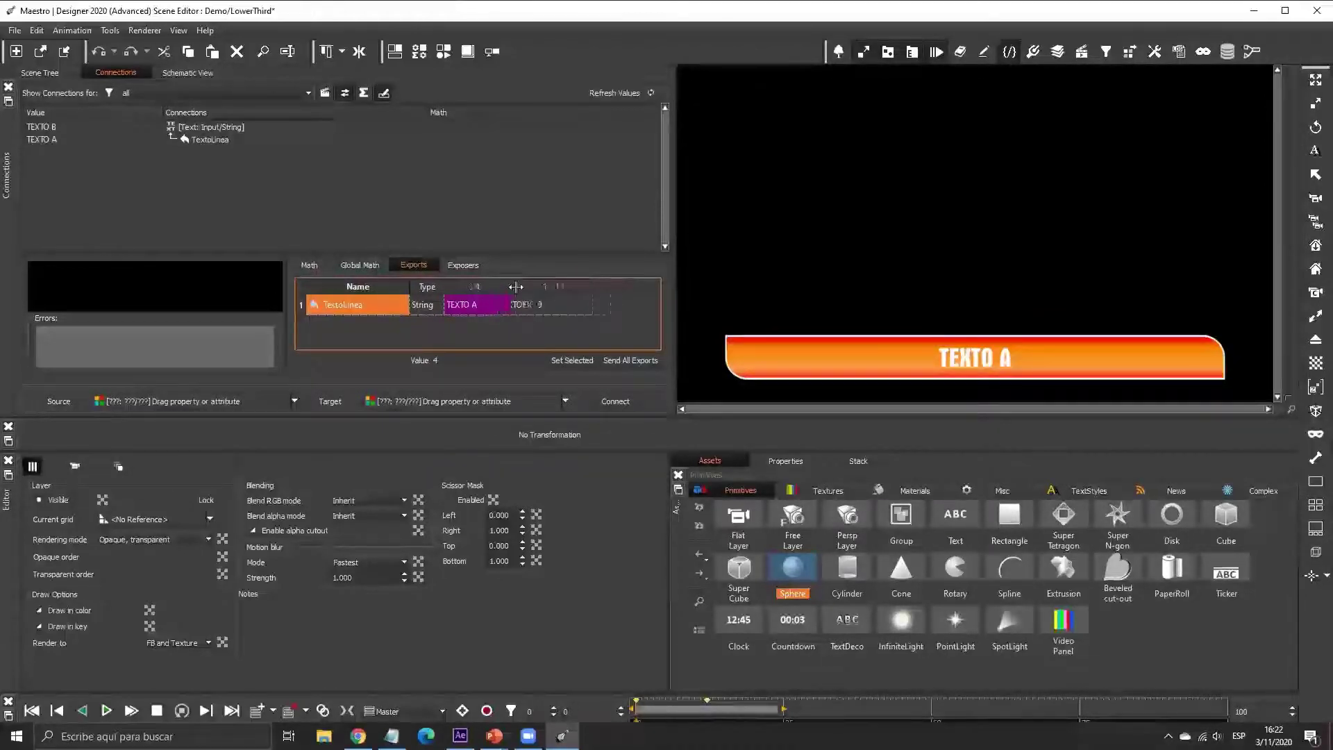
left_click(466, 307)
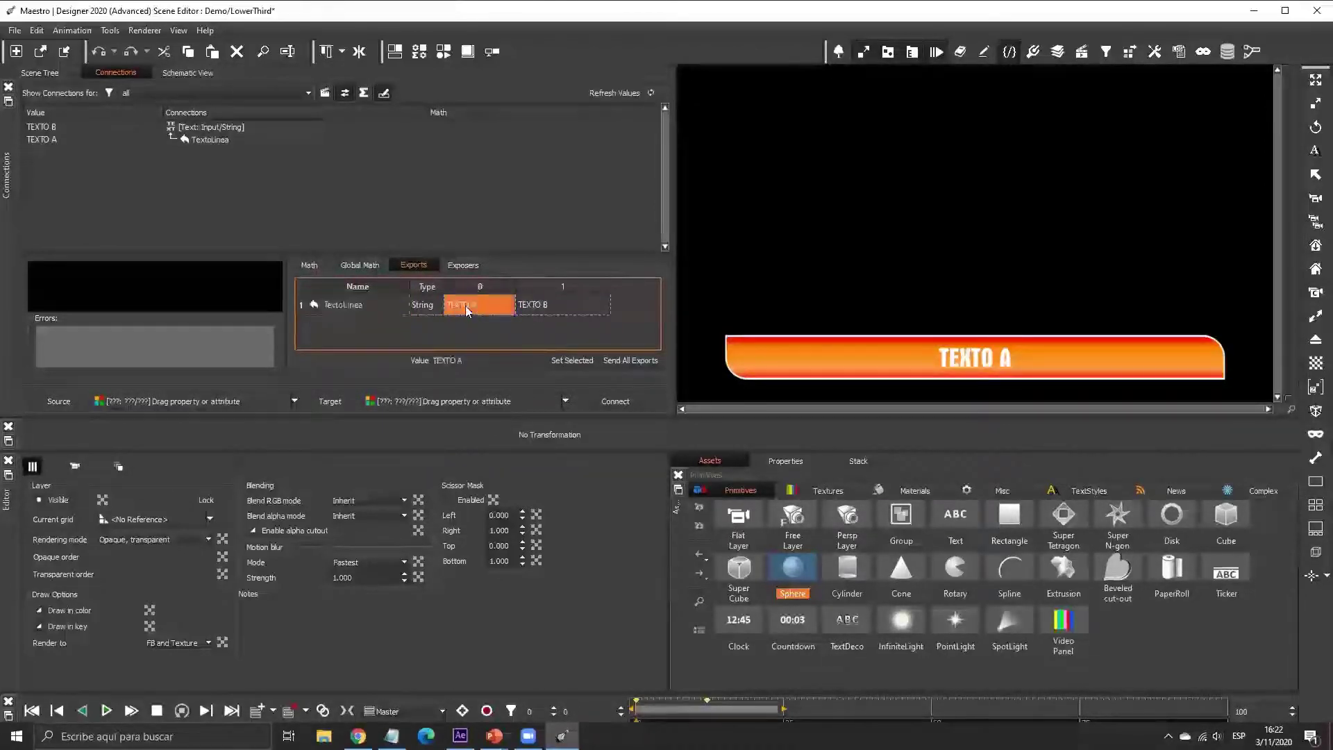
left_click(548, 311)
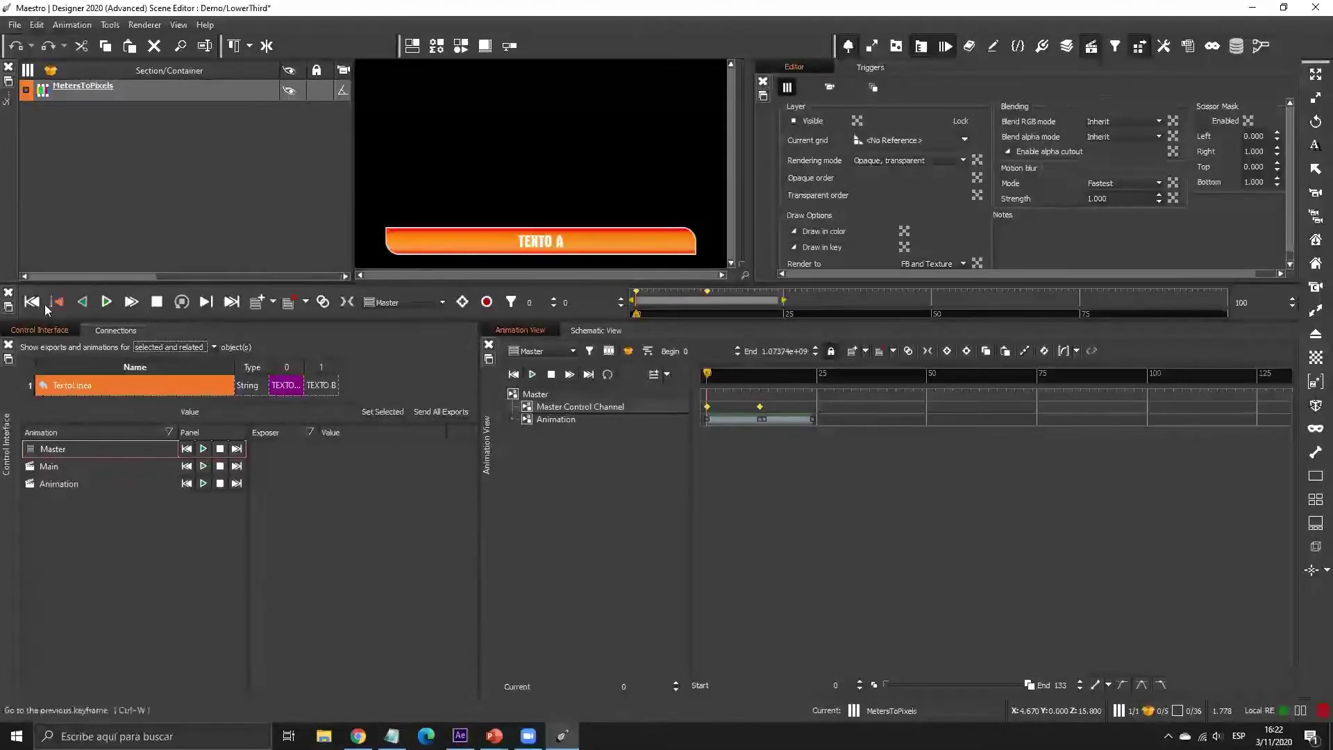
- Return to the animation-editing layout and play the Master animation repeatedly to check the text change from TEXTO A to TEXTO B
left_click(96, 305)
left_click(85, 302)
left_click(108, 308)
left_click(104, 304)
left_click(130, 304)
left_click(108, 303)
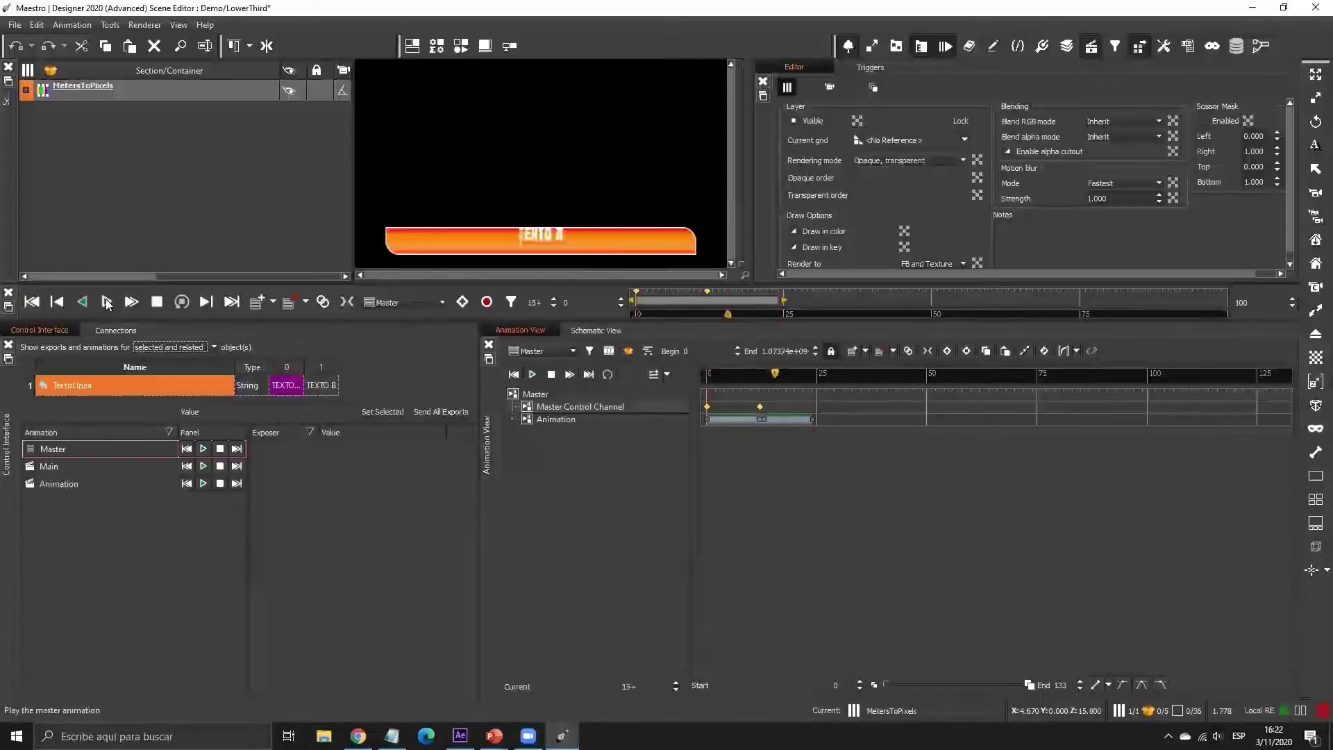
left_click(107, 303)
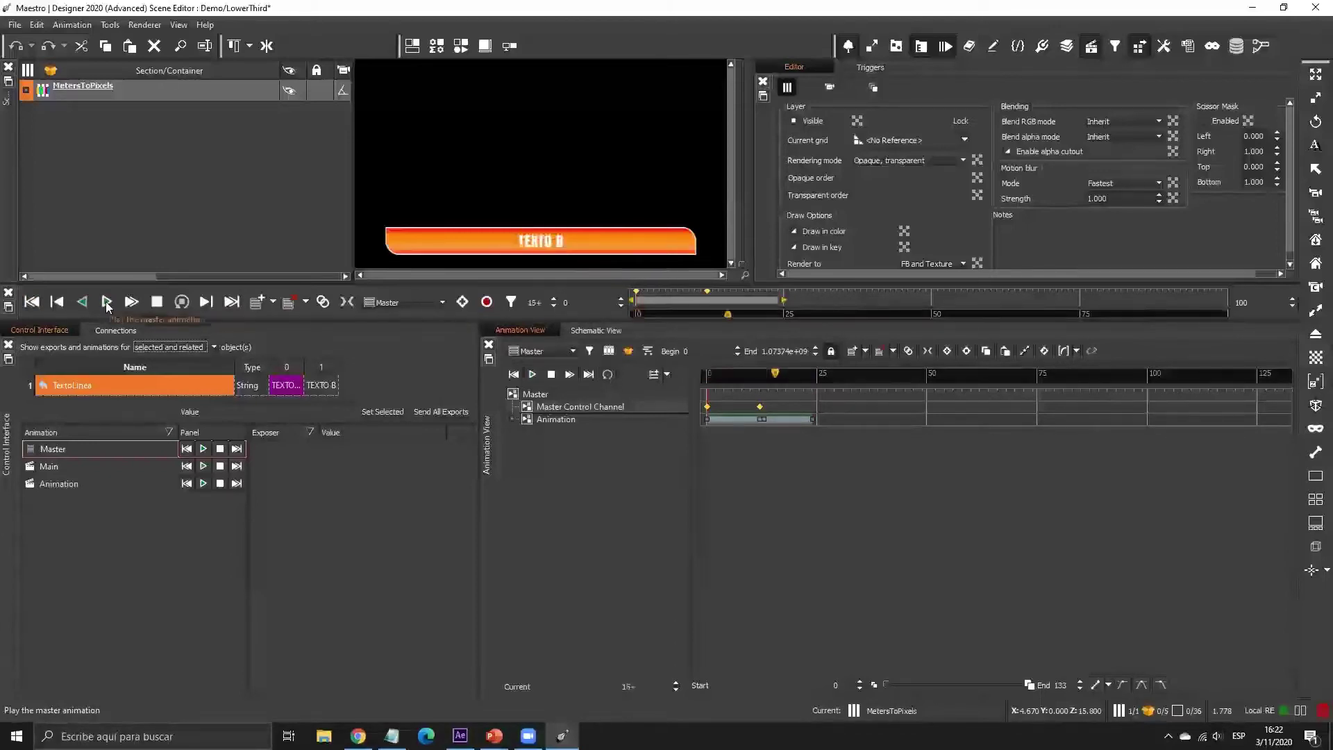
left_click(107, 302)
- Rewind and replay the Master animation, and show the connections with TextoLinea's export values beside the animation timeline
left_click(60, 303)
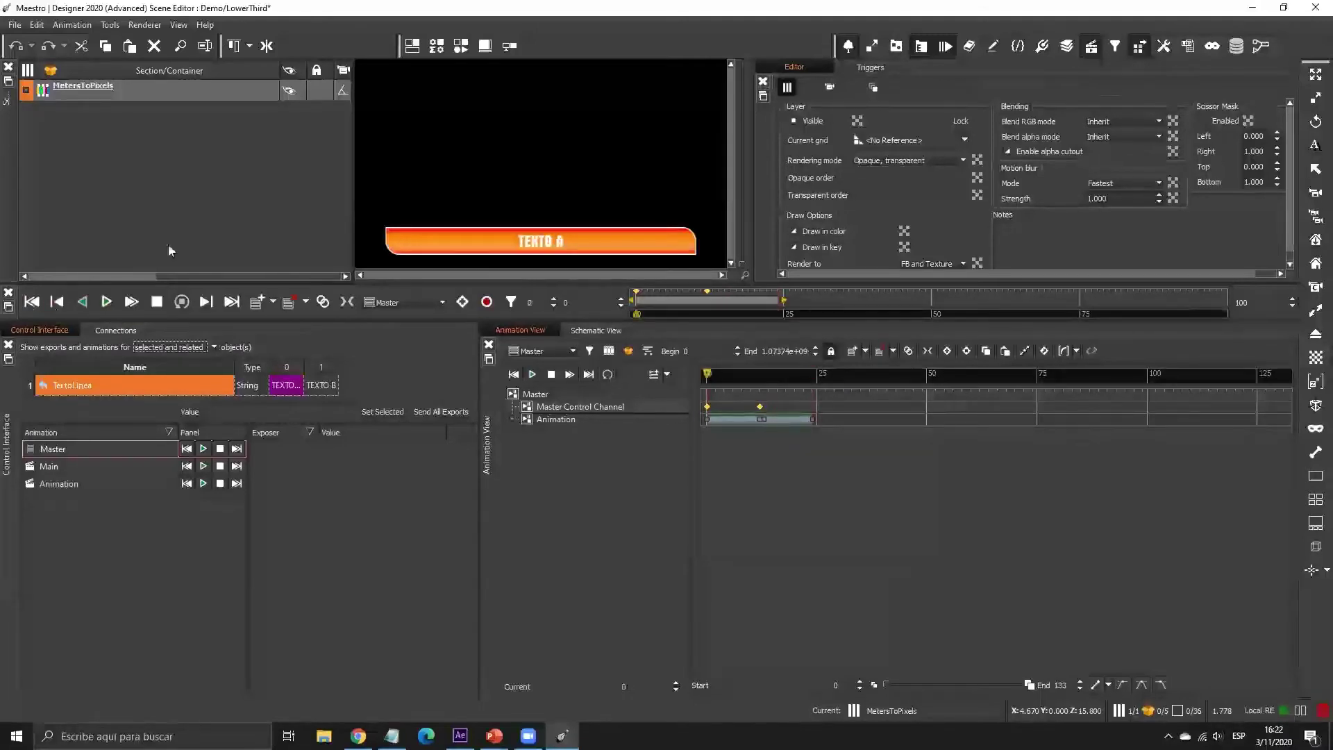
left_click(107, 302)
left_click(1018, 46)
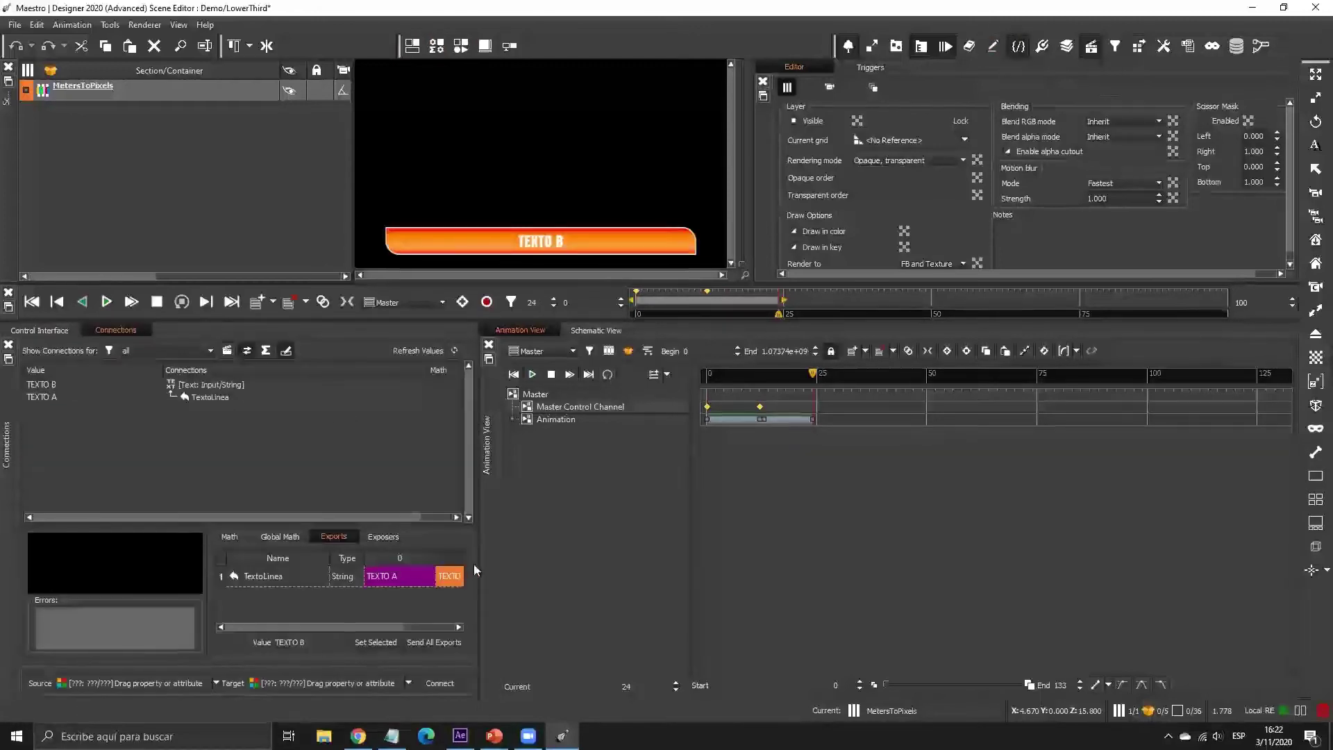